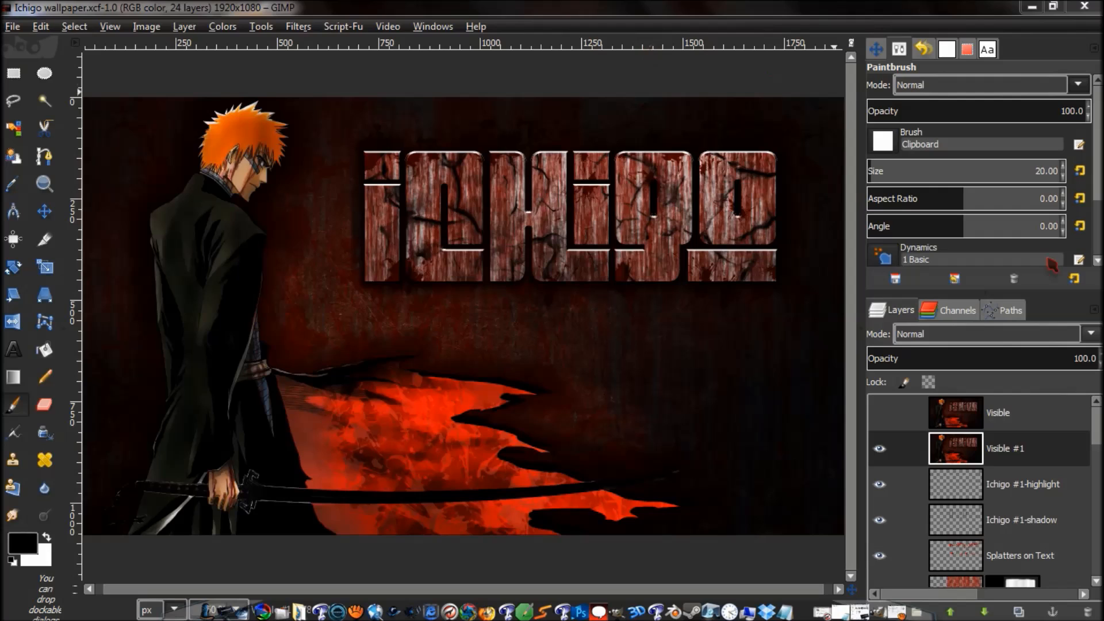
Step: Look through the layer stack of the finished Ichigo wallpaper
scroll(977, 489, down, 8)
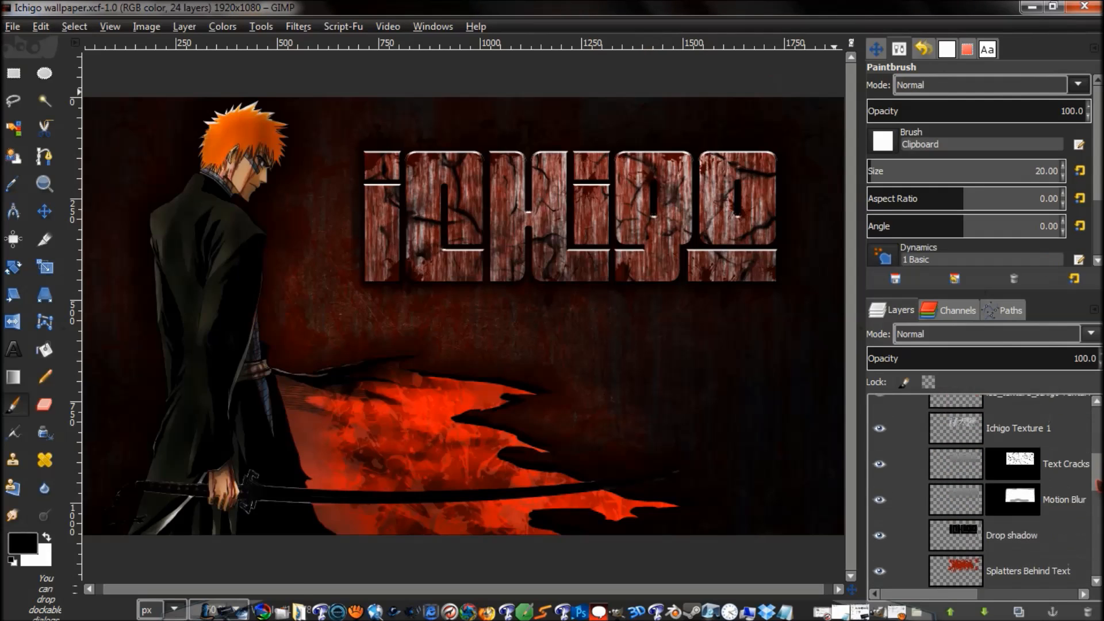
scroll(977, 489, down, 2)
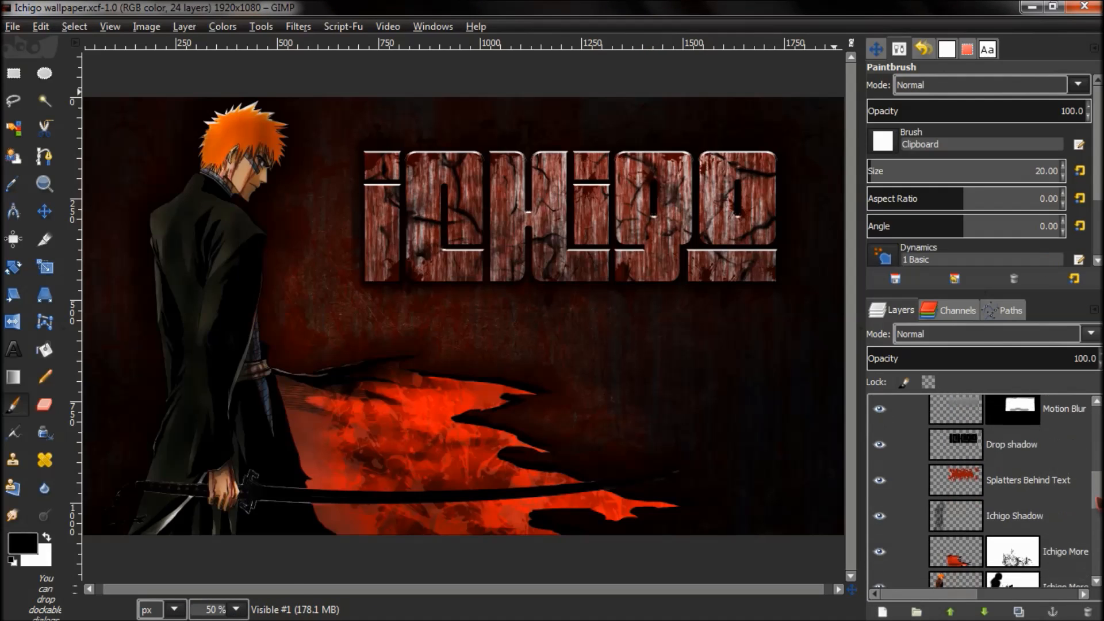
scroll(978, 489, down, 2)
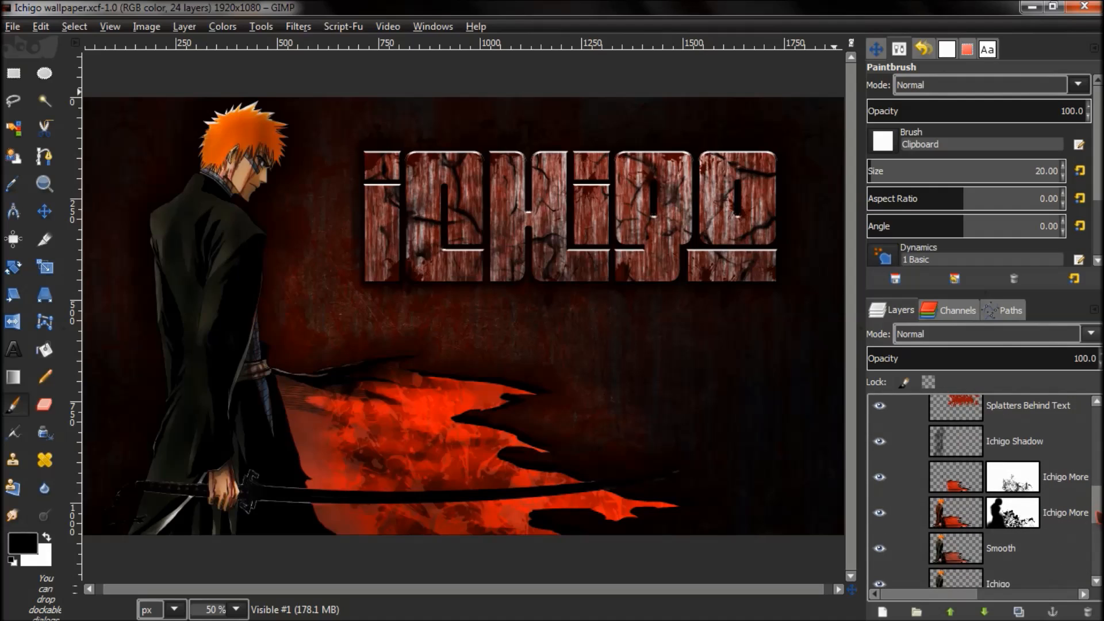
scroll(978, 489, down, 1)
scroll(977, 489, down, 1)
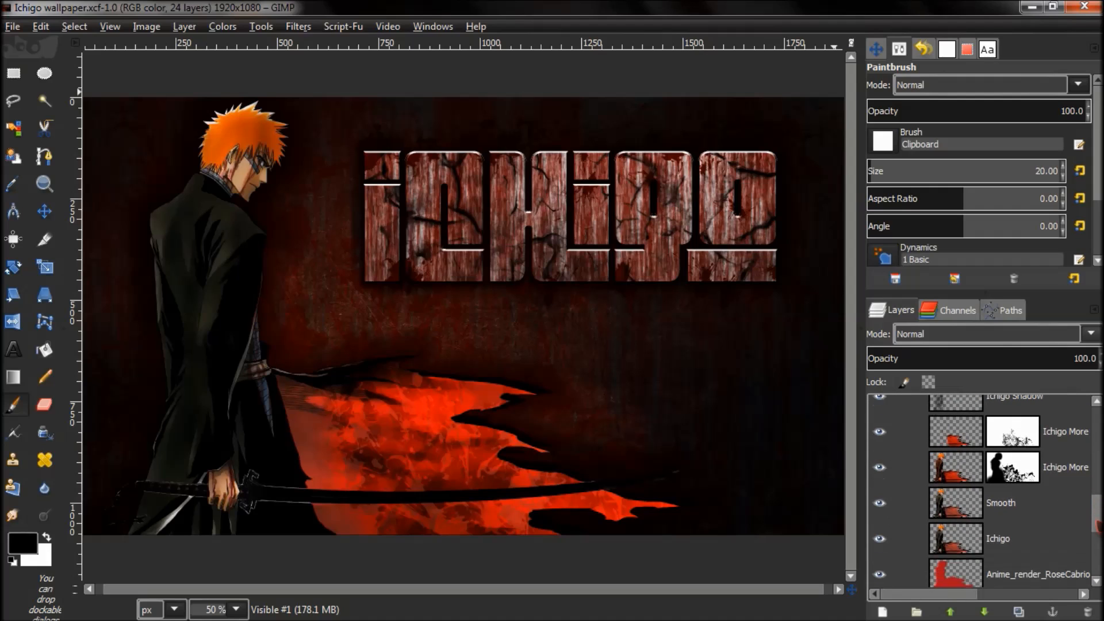
scroll(977, 488, down, 5)
scroll(1095, 564, down, 2)
scroll(1096, 518, up, 10)
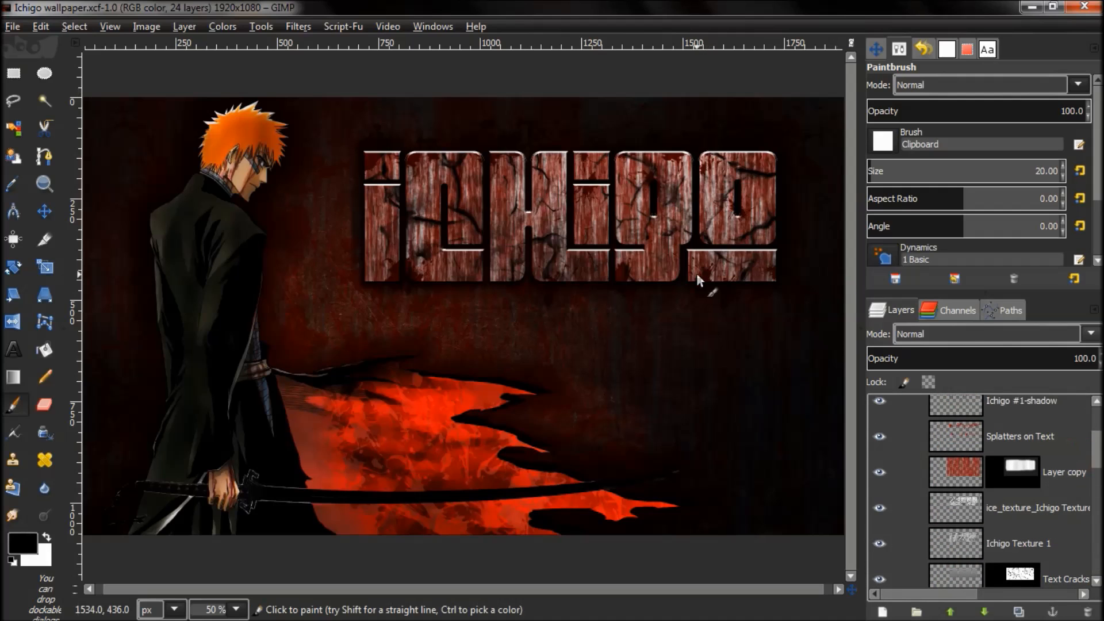
Step: Switch to the web browser and review the G'MIC plug-in download options for GIMP on the gmic.sourceforge.net page
mouse_move(598, 1)
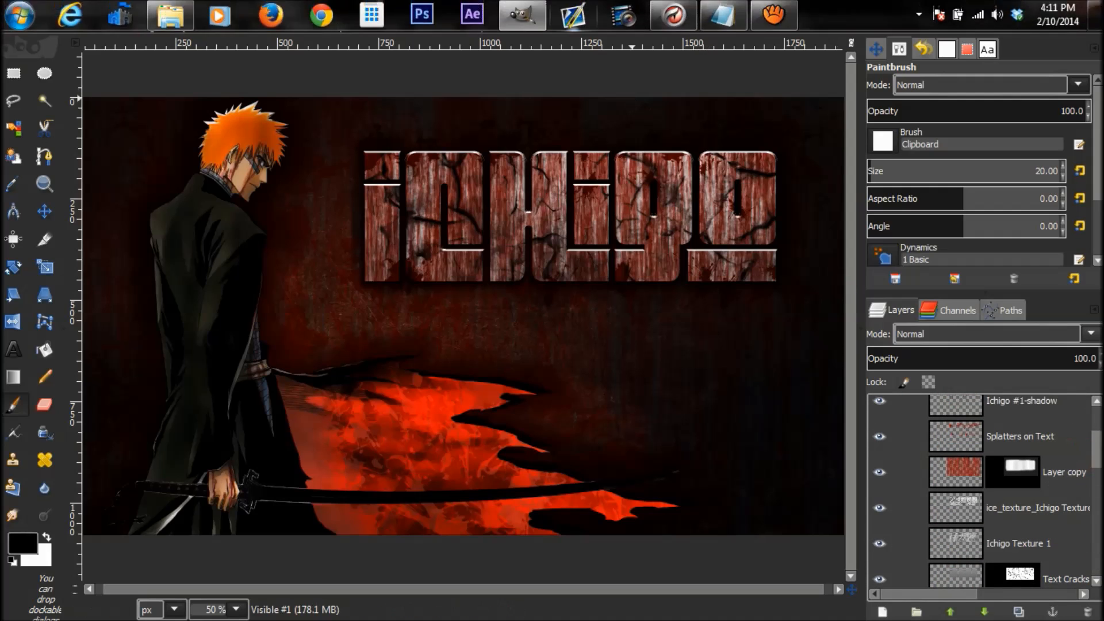
click(674, 20)
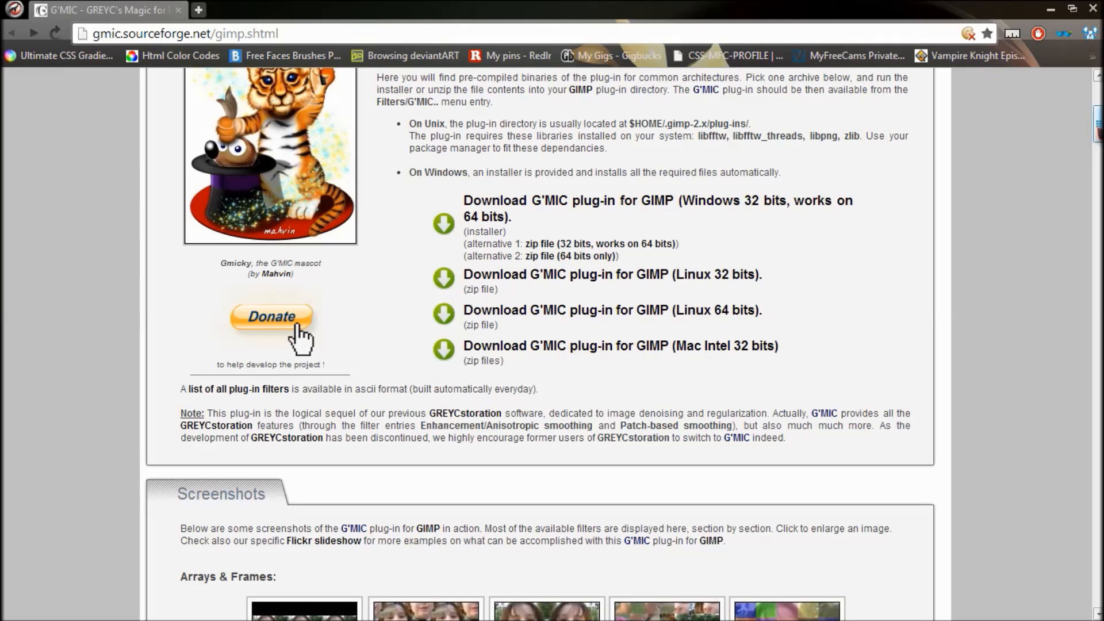
scroll(298, 338, up, 1)
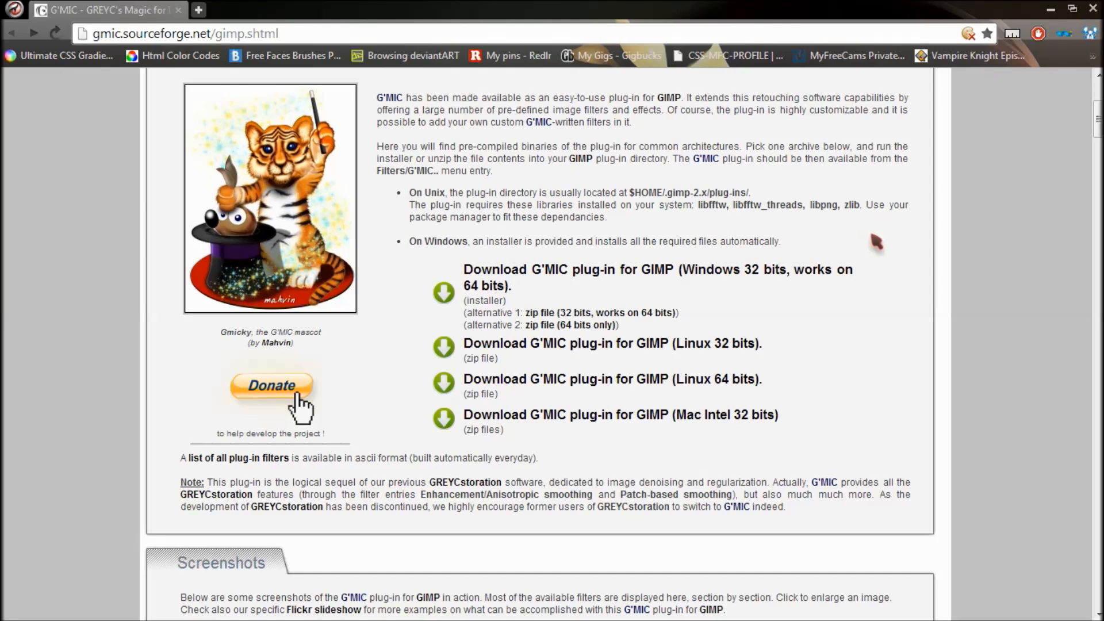
scroll(984, 204, up, 4)
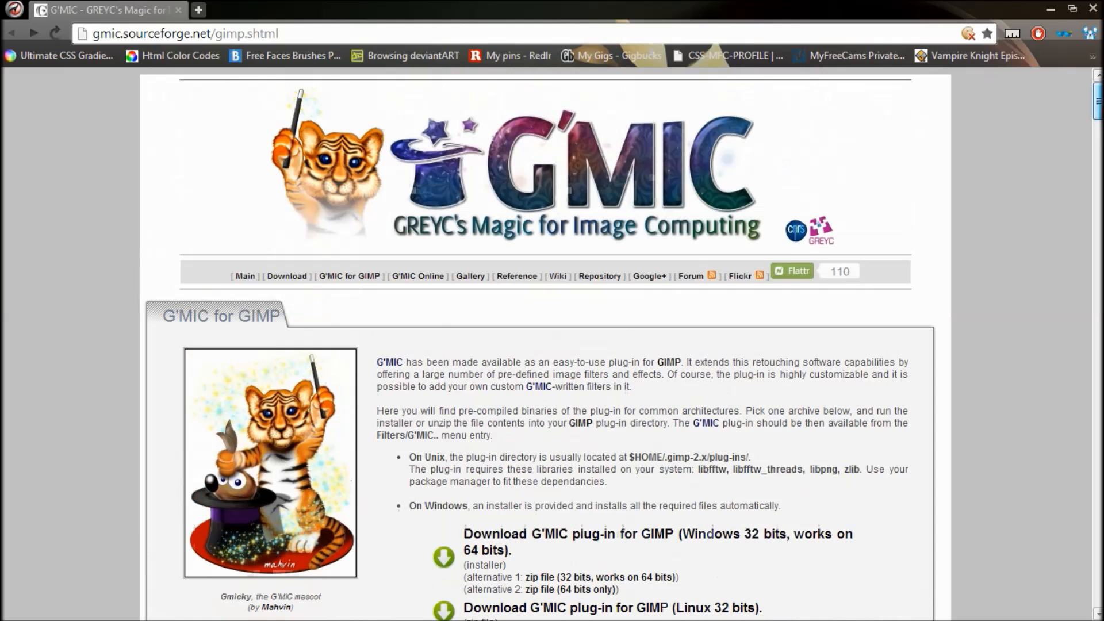
scroll(299, 282, down, 11)
scroll(299, 282, up, 5)
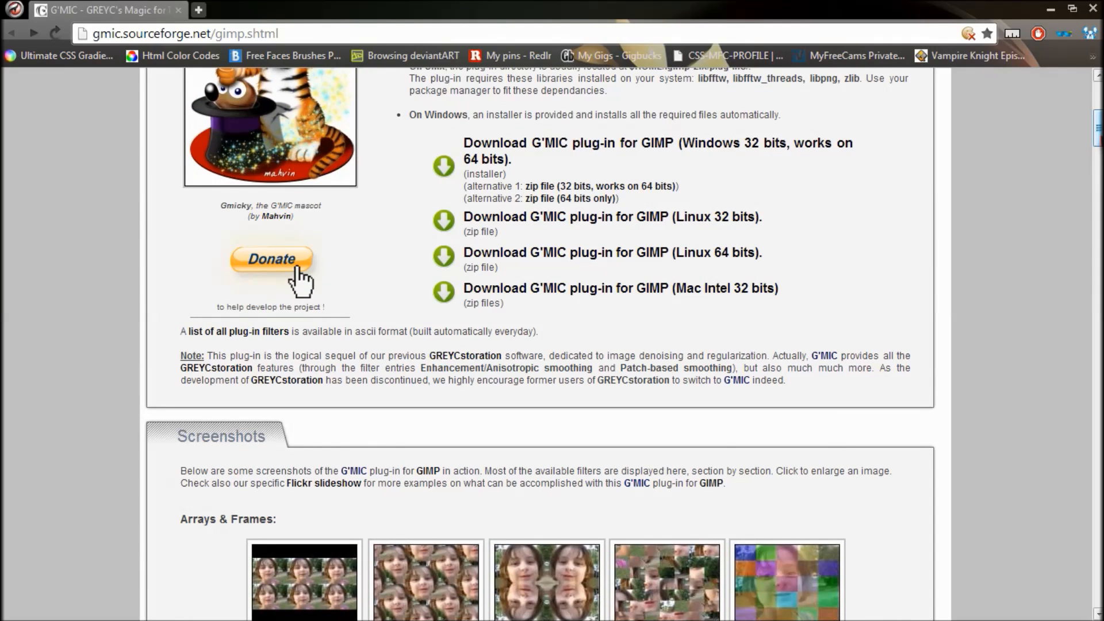
scroll(861, 315, up, 3)
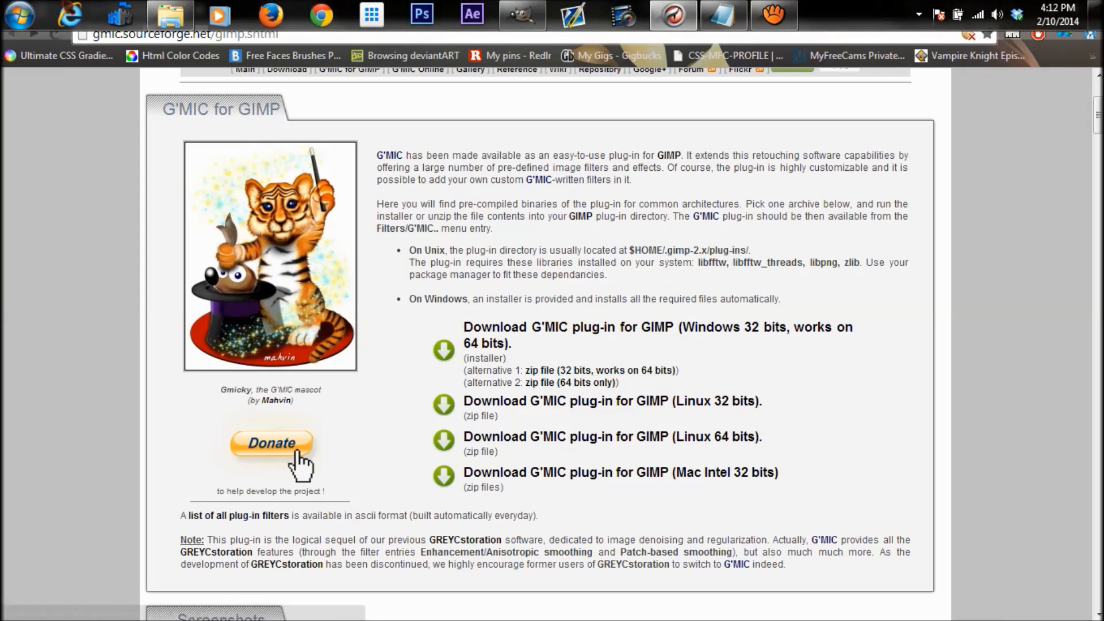
Step: Open the gmic-1583-full-win-32bits-64bits-20140207 folder from the desktop in Windows Explorer and check its src subfolder
click(19, 15)
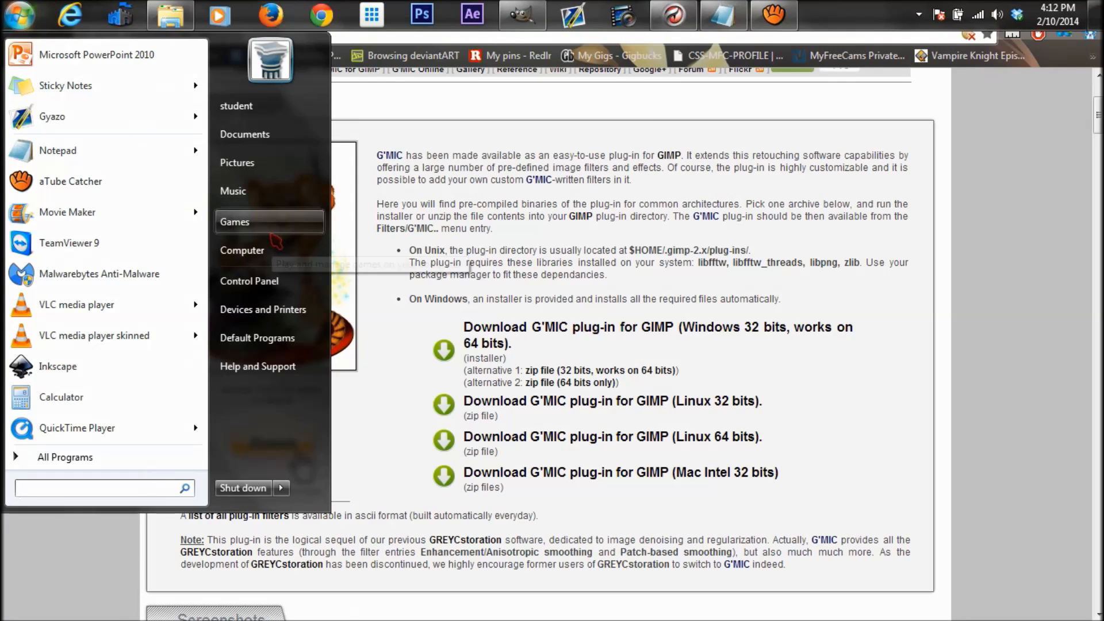
click(244, 250)
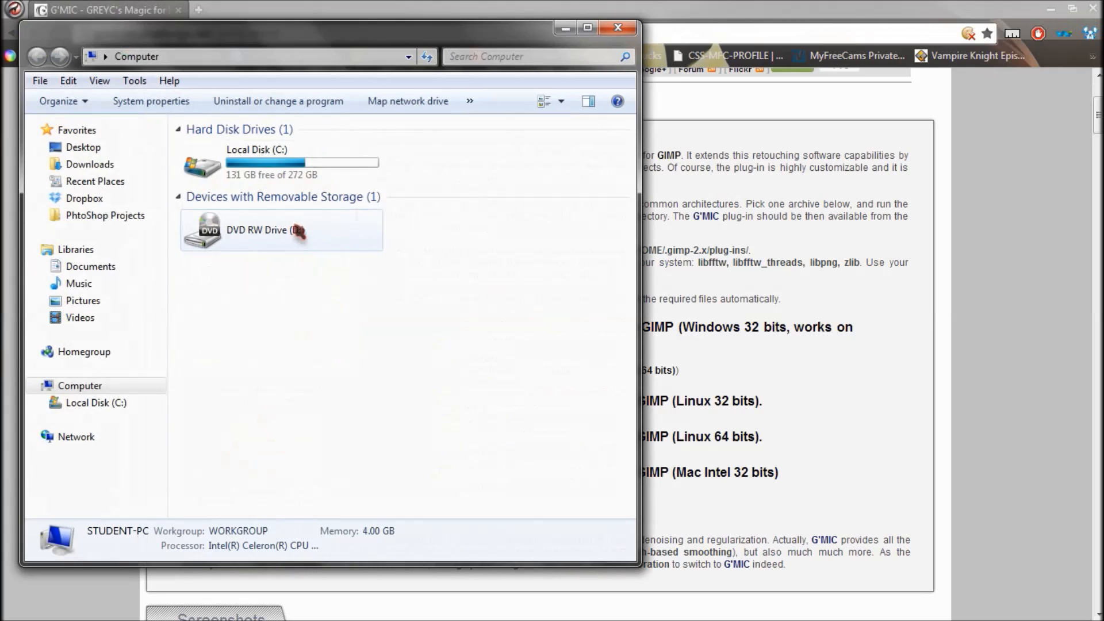
click(102, 147)
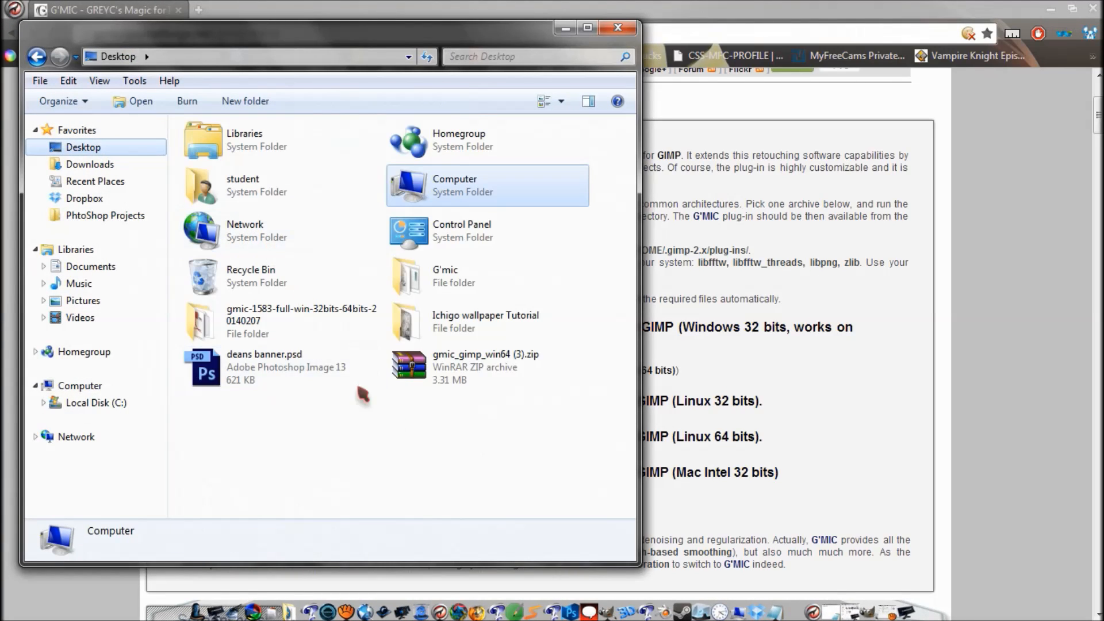
double_click(365, 325)
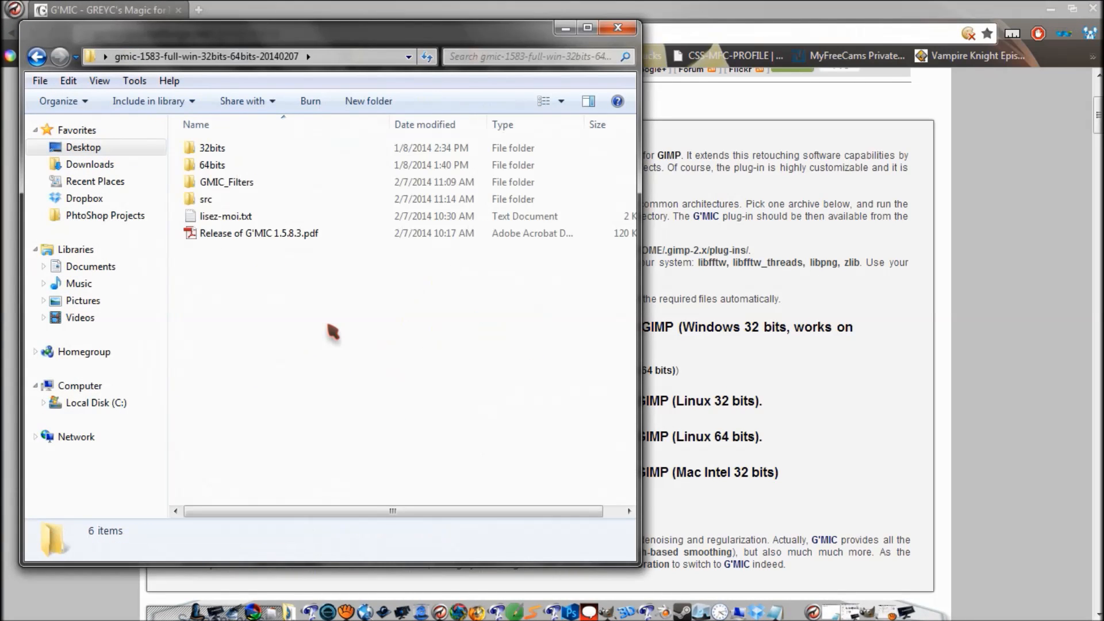
double_click(239, 200)
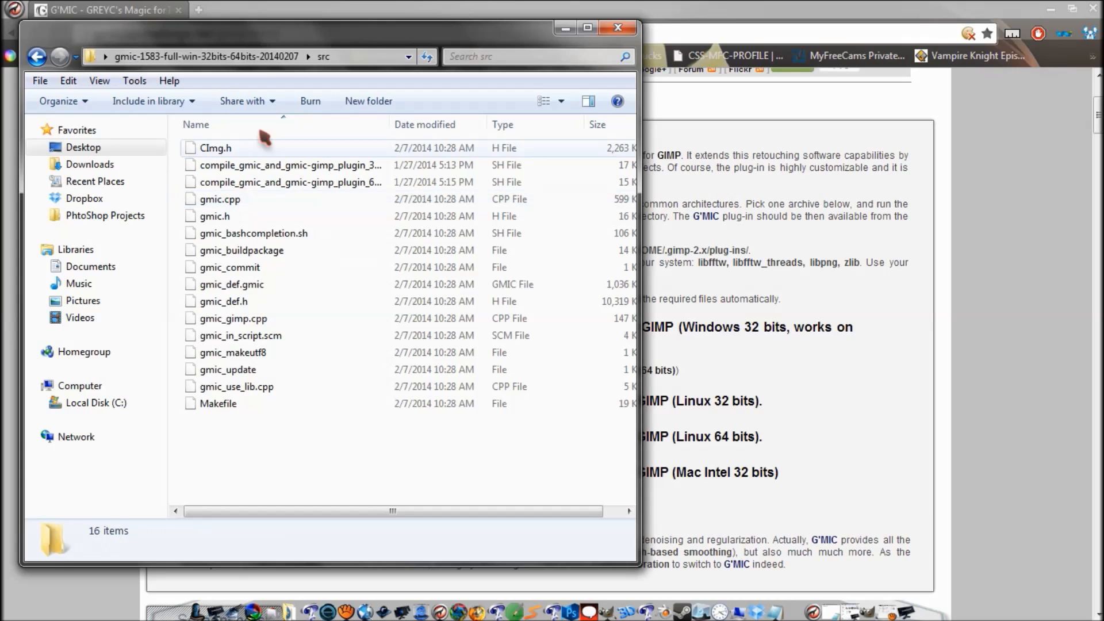
click(38, 56)
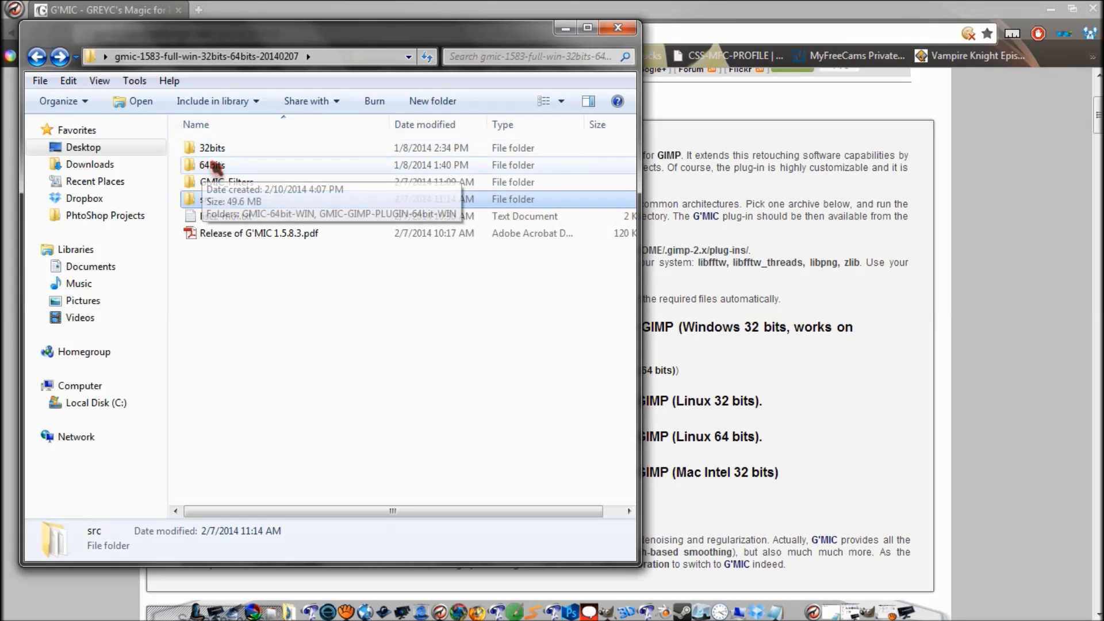
Step: Examine the contents of the GMIC-64bit-WIN and GMIC-GIMP-PLUGIN-64bit-WIN folders inside the 64bits folder
double_click(208, 166)
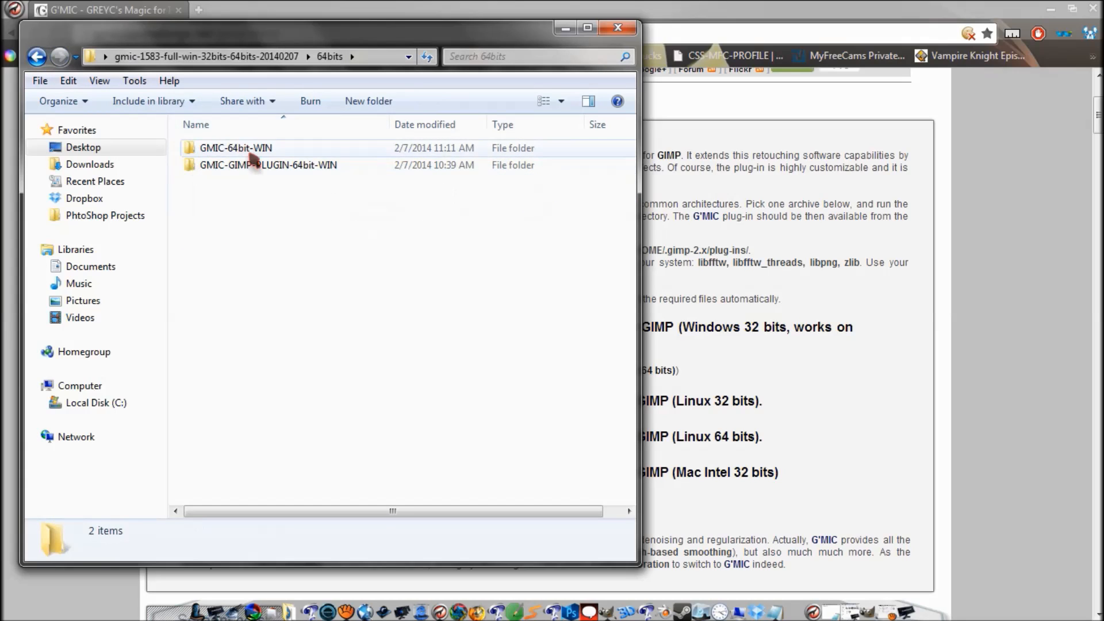
double_click(241, 148)
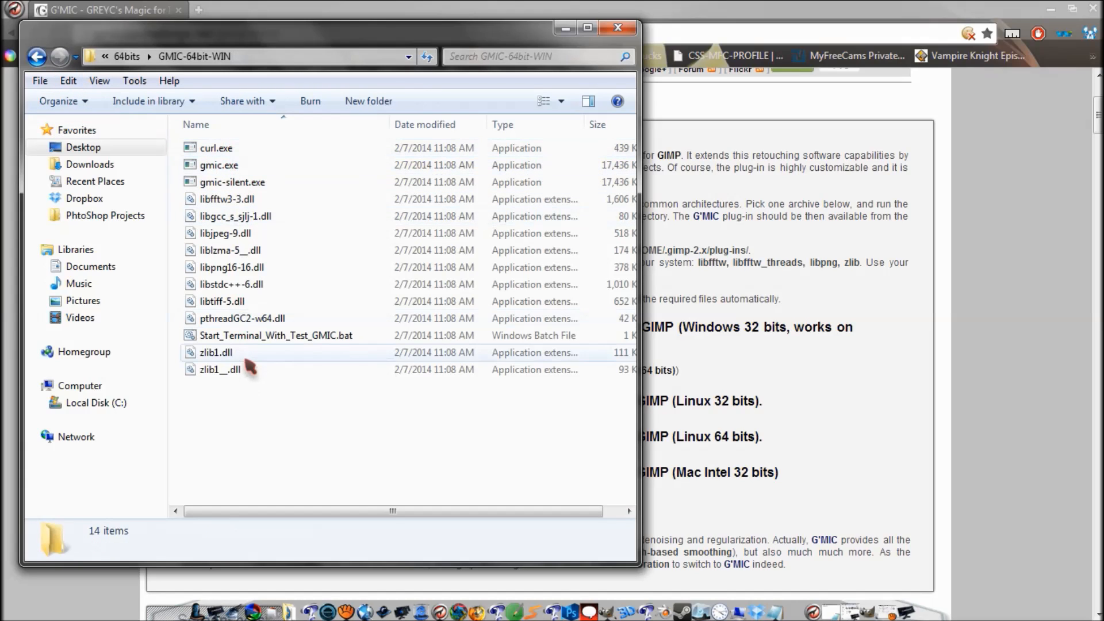
click(37, 56)
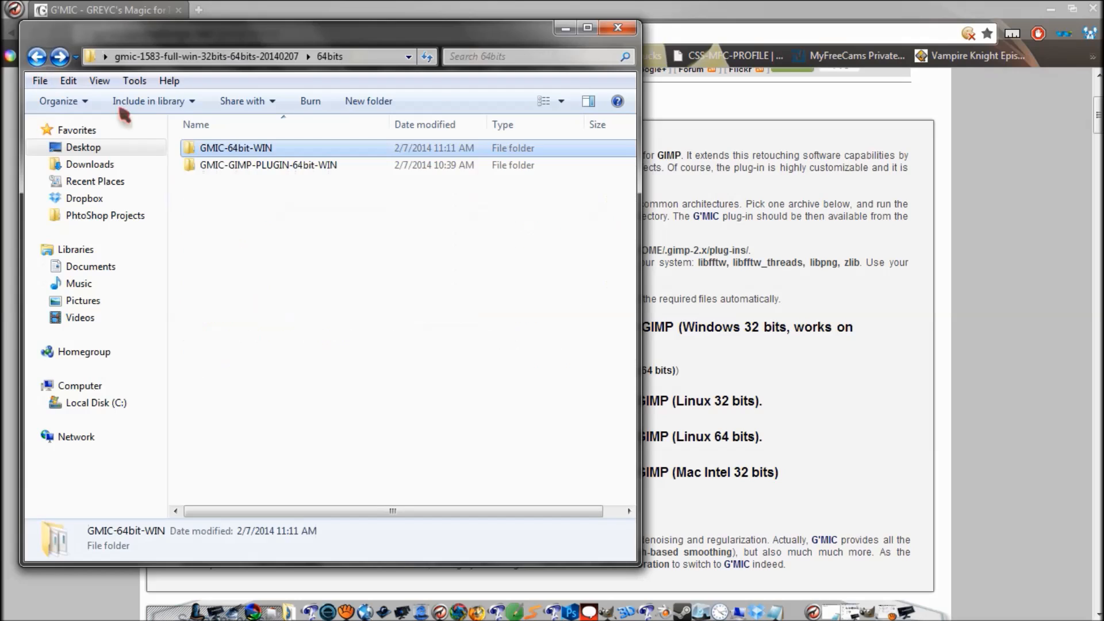
click(243, 166)
double_click(243, 166)
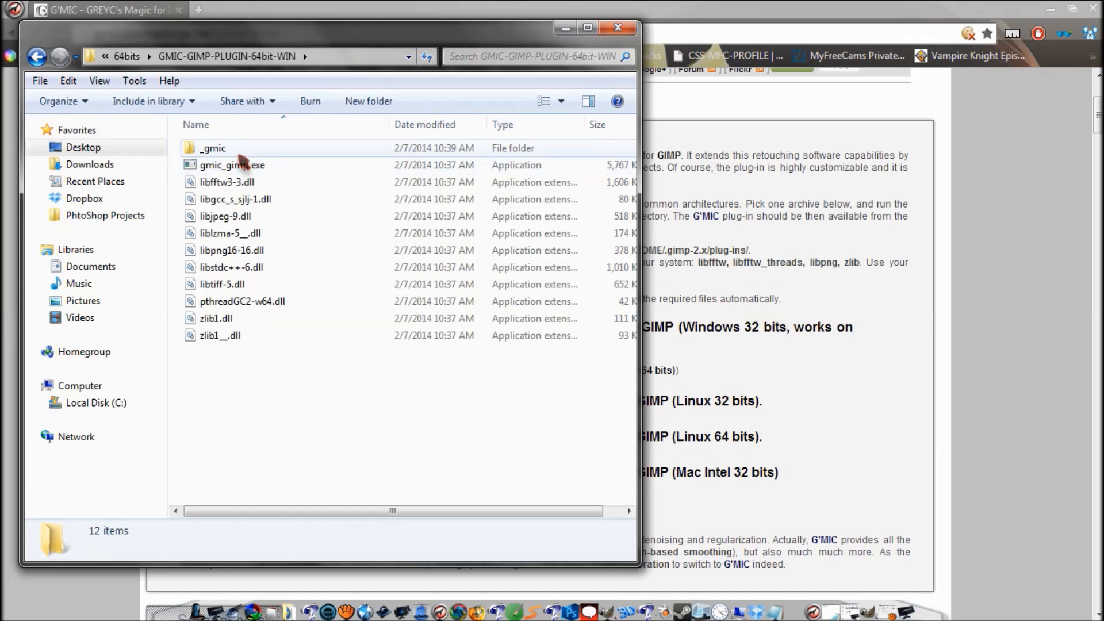
click(36, 56)
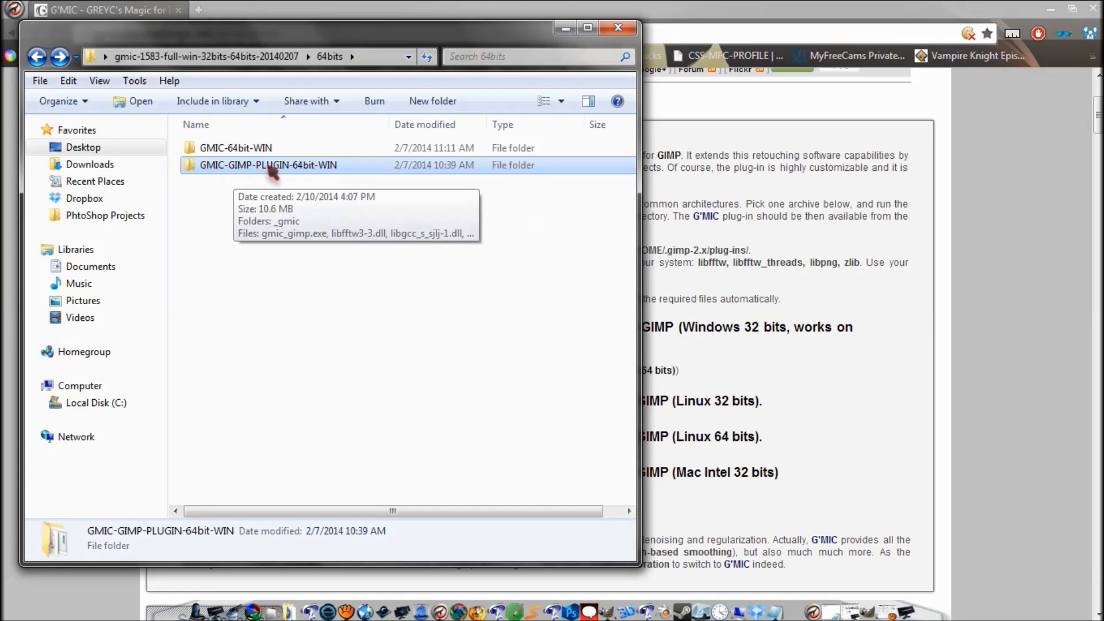
double_click(331, 167)
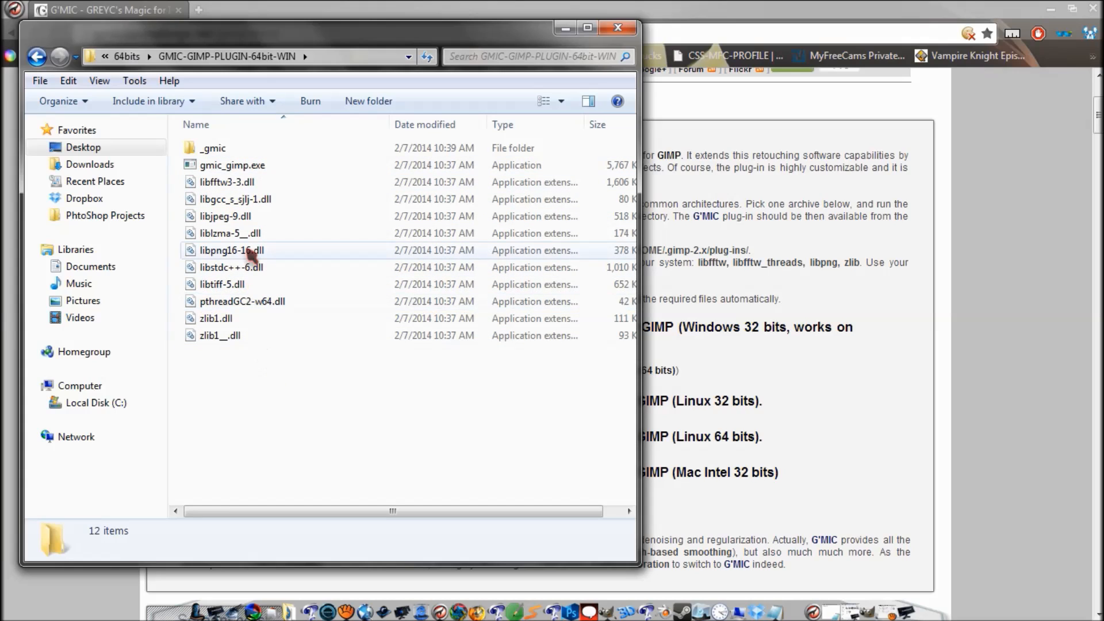
click(259, 339)
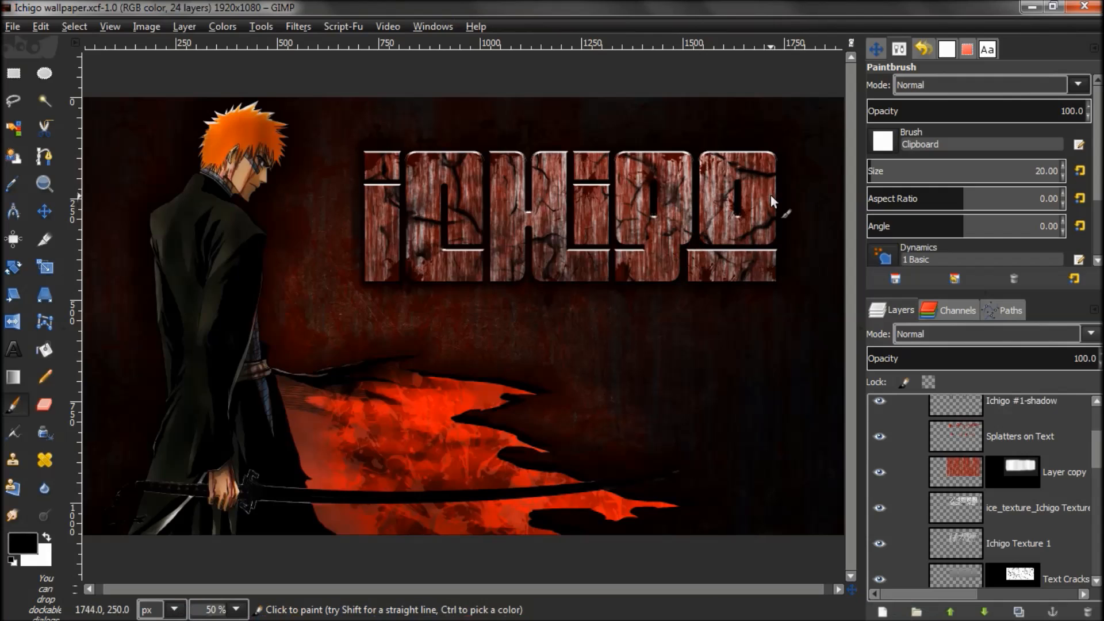
Step: Create a new blank image of 1920 × 1080 px in GIMP
click(13, 26)
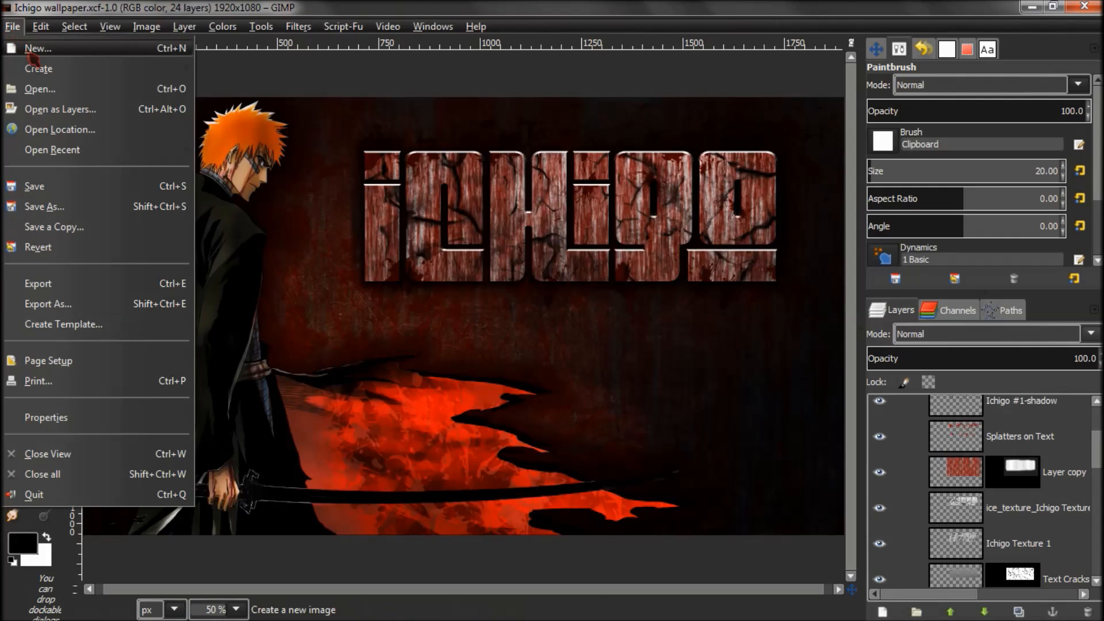
click(36, 49)
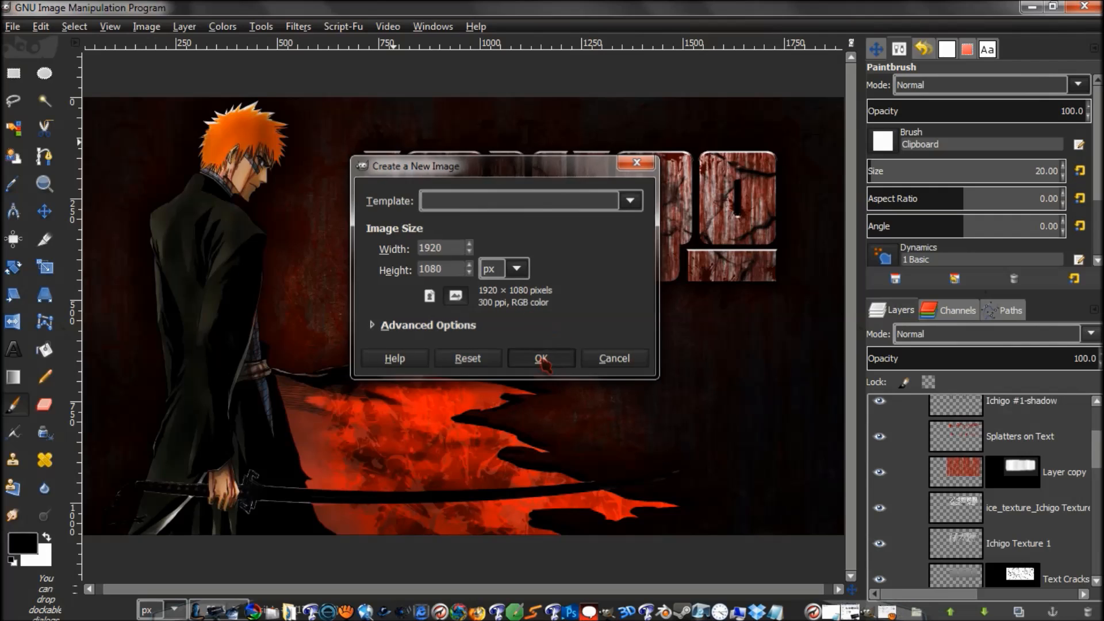
click(541, 360)
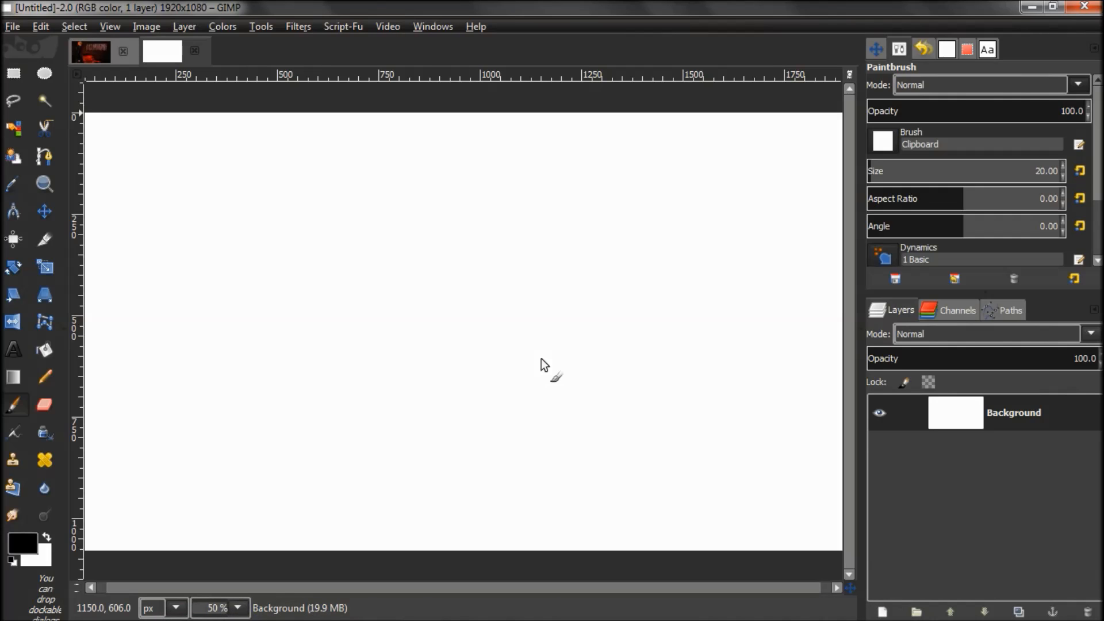
Step: Add the dark_texture JPG from the Ichigo wallpaper Tutorial folder to the new image as a layer
mouse_move(858, 611)
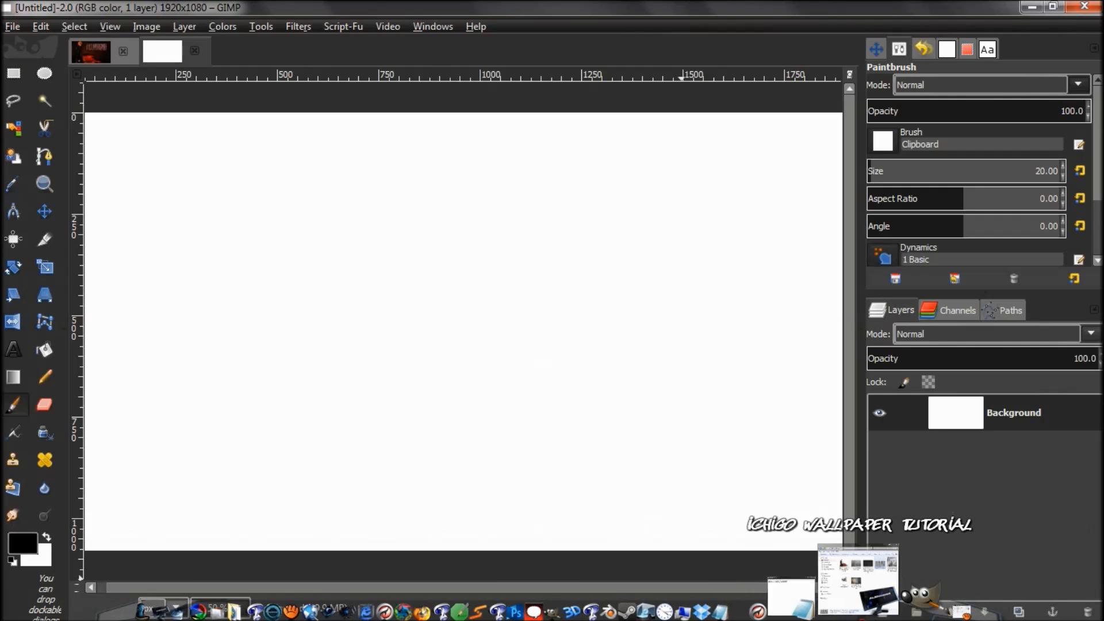
click(858, 584)
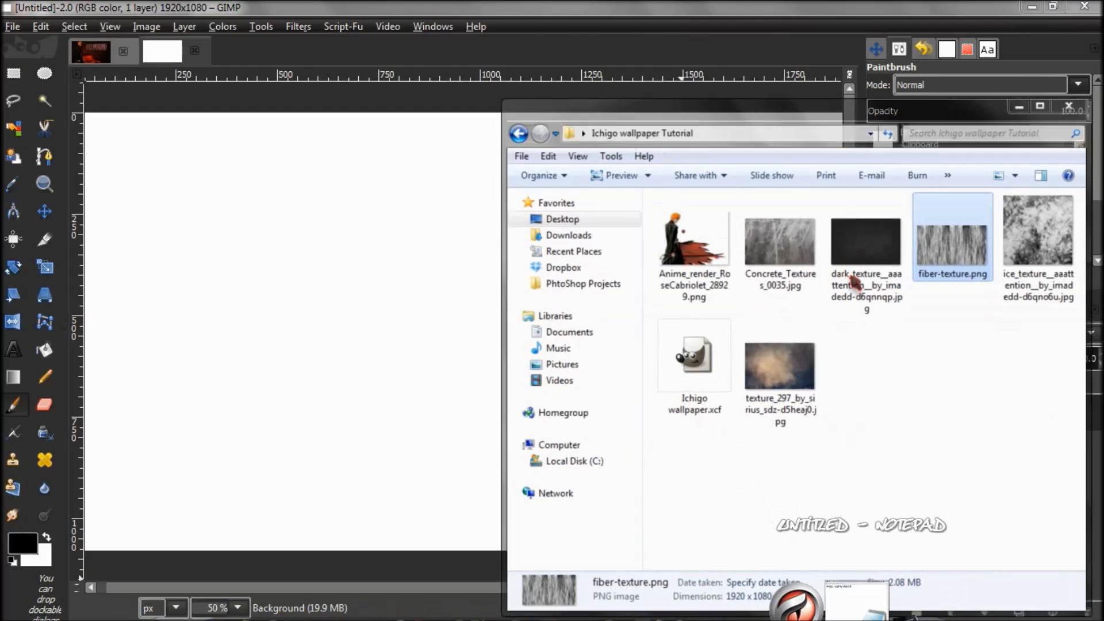
click(869, 233)
drag(406, 326, 363, 323)
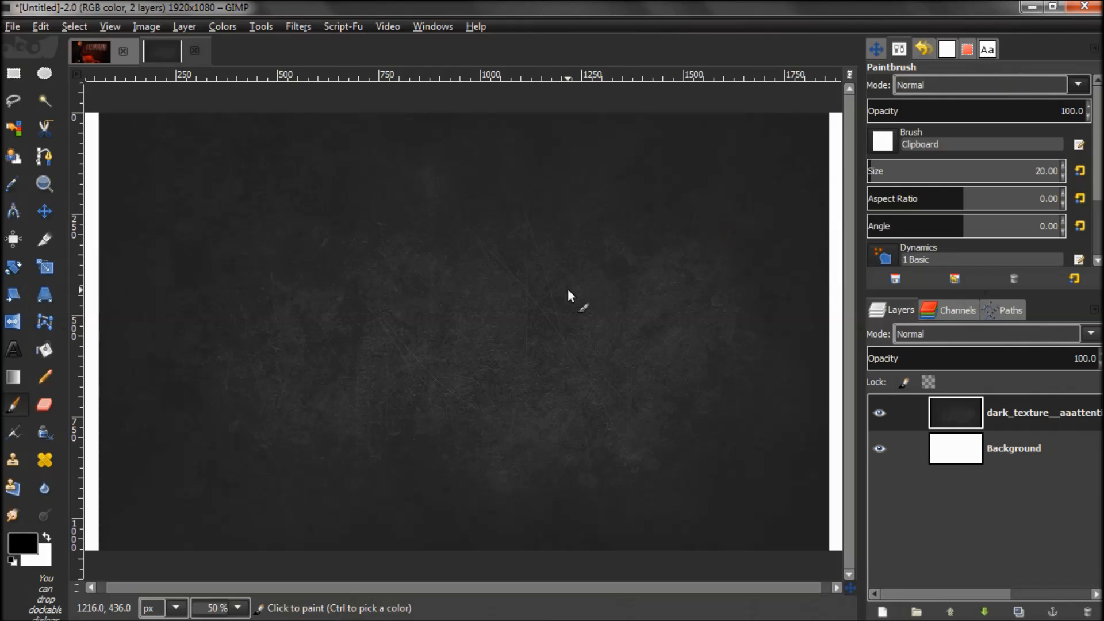
Step: Scale the dark texture layer up to cover the whole canvas and fit its boundary to the image size
key(minus)
key(shift+s)
click(568, 289)
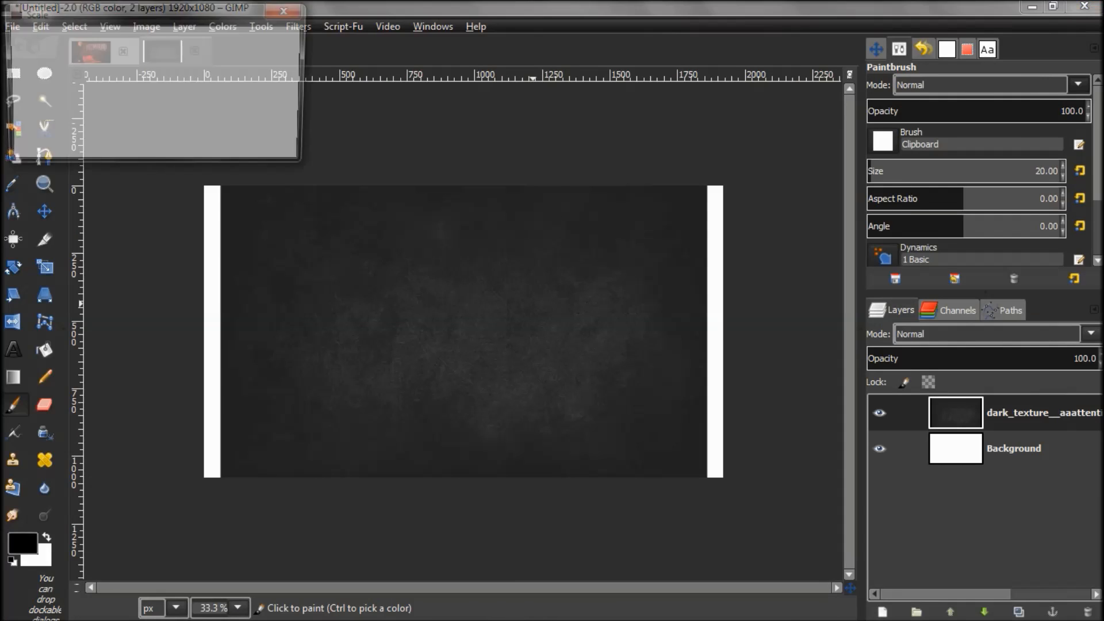
drag(711, 189, 738, 176)
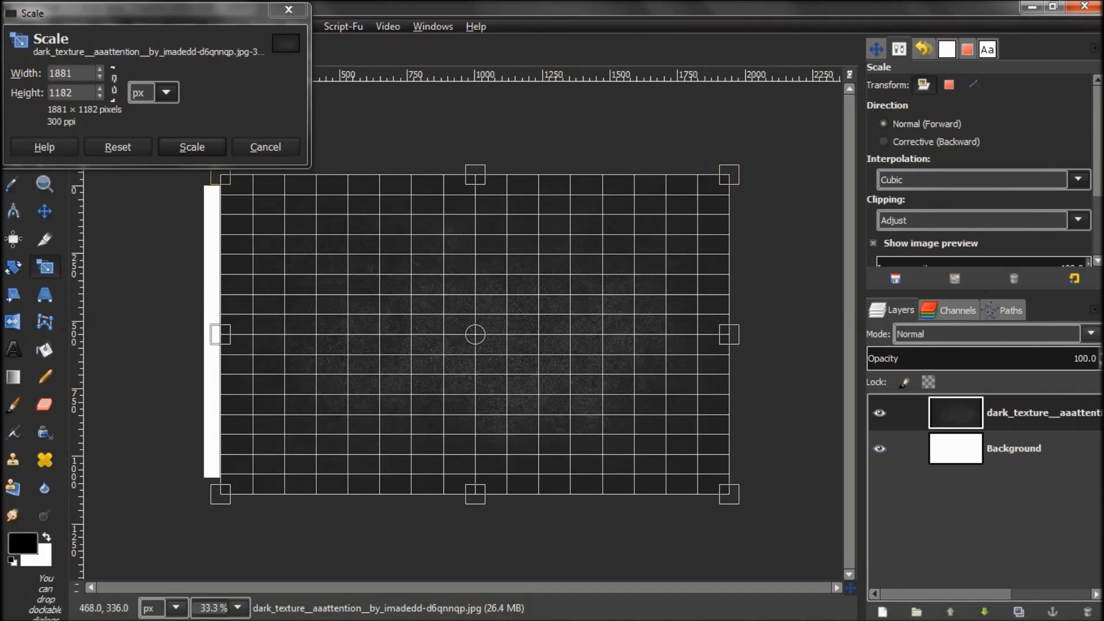
drag(223, 181, 196, 183)
click(188, 144)
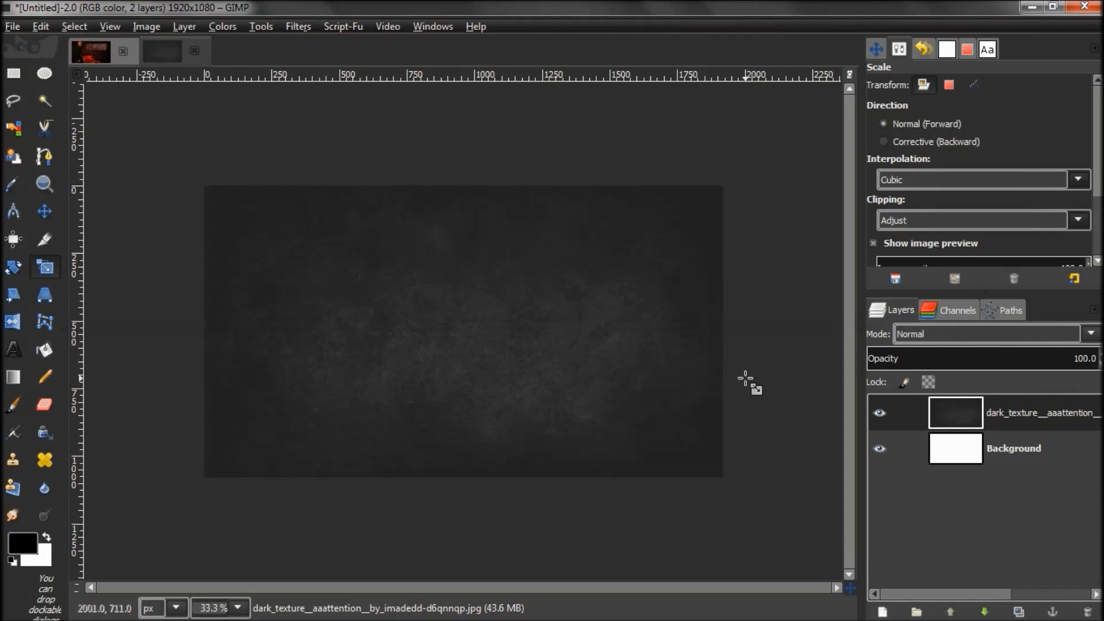
right_click(1041, 419)
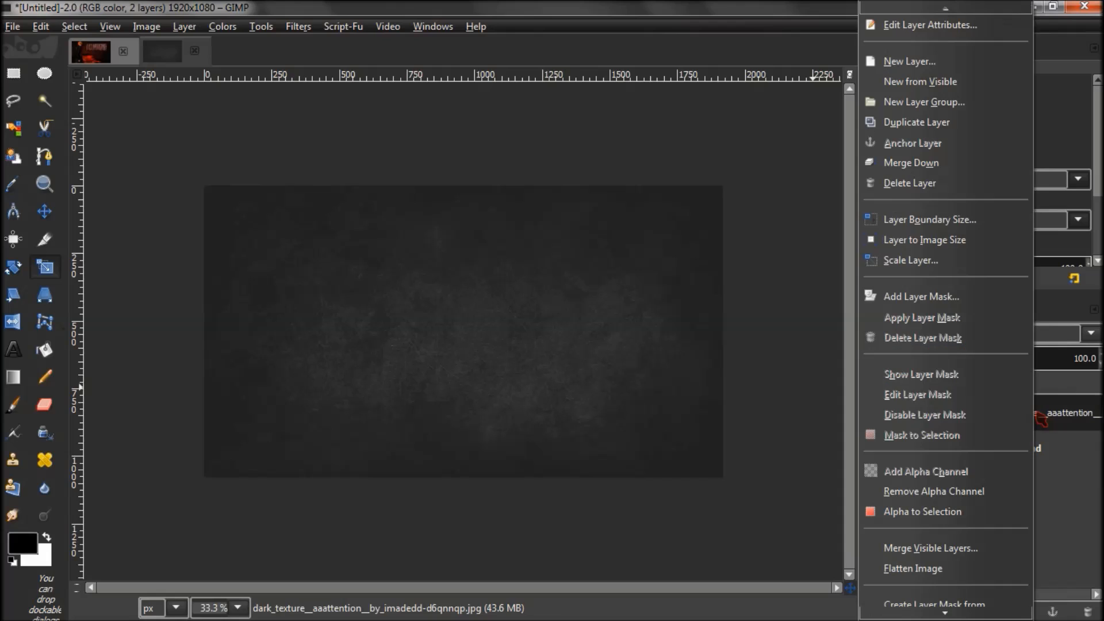
click(946, 241)
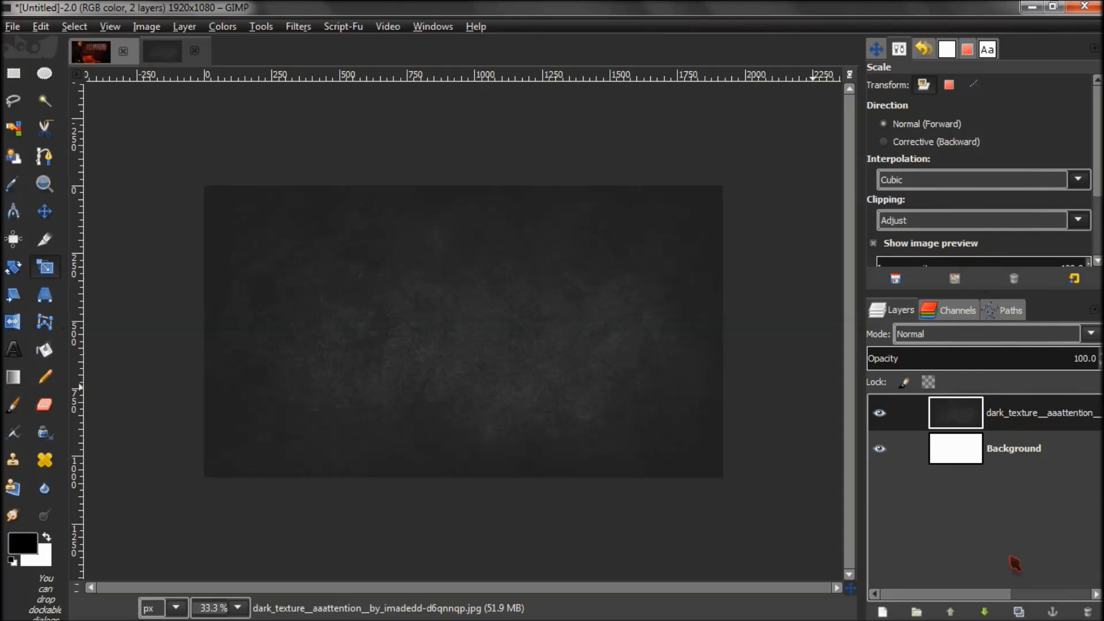
Step: Add the texture_297 JPG from the Ichigo wallpaper Tutorial folder to the image as a layer above the dark texture
mouse_move(865, 615)
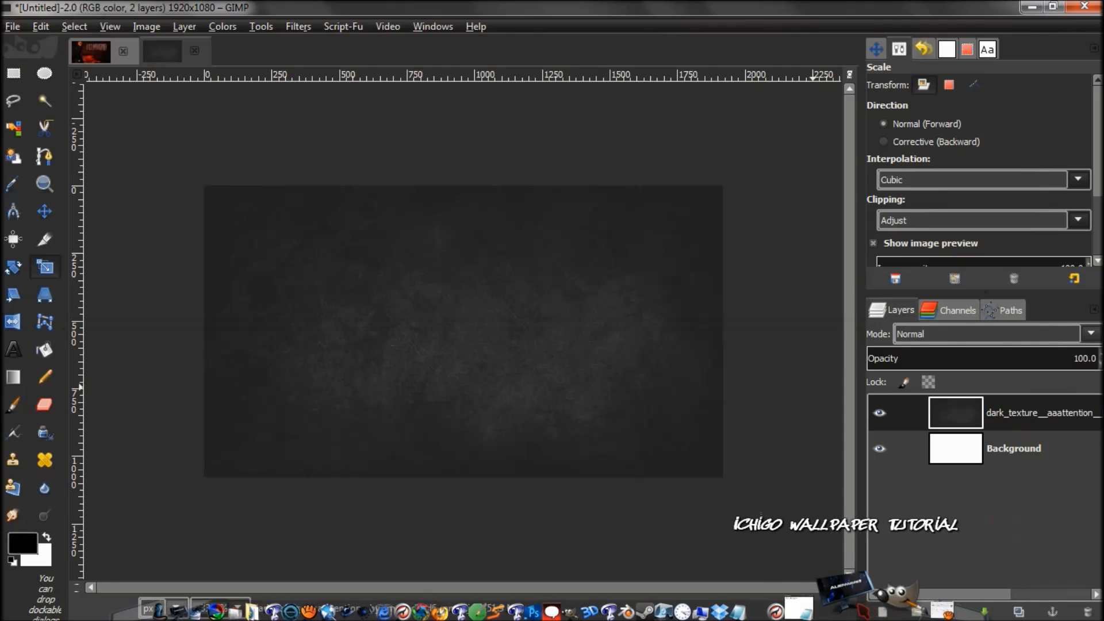
click(861, 604)
drag(775, 352, 414, 303)
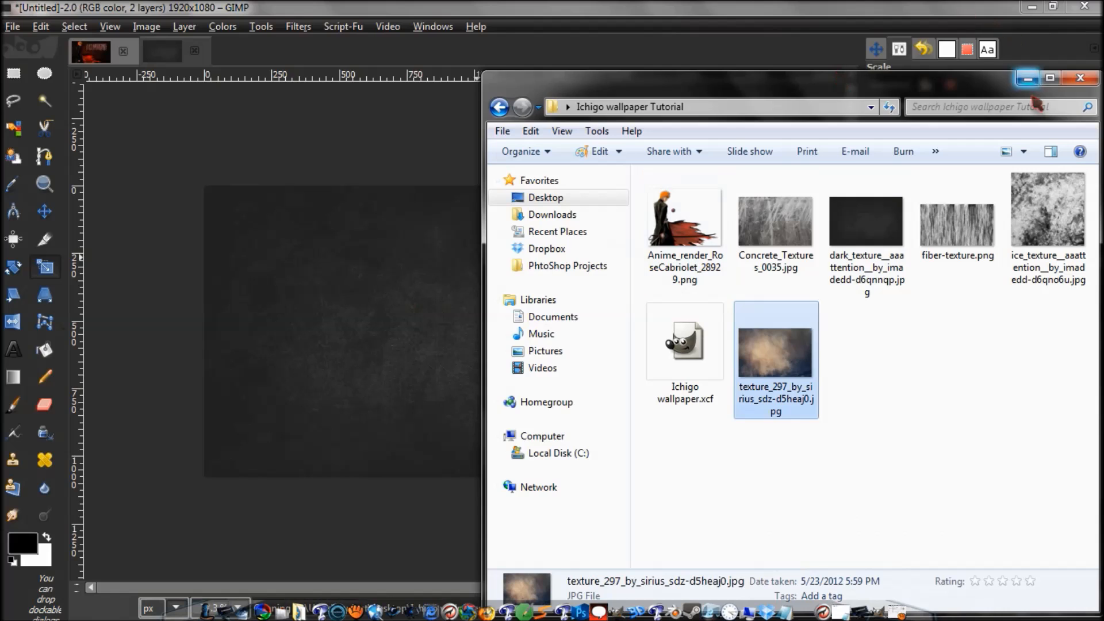
click(1028, 78)
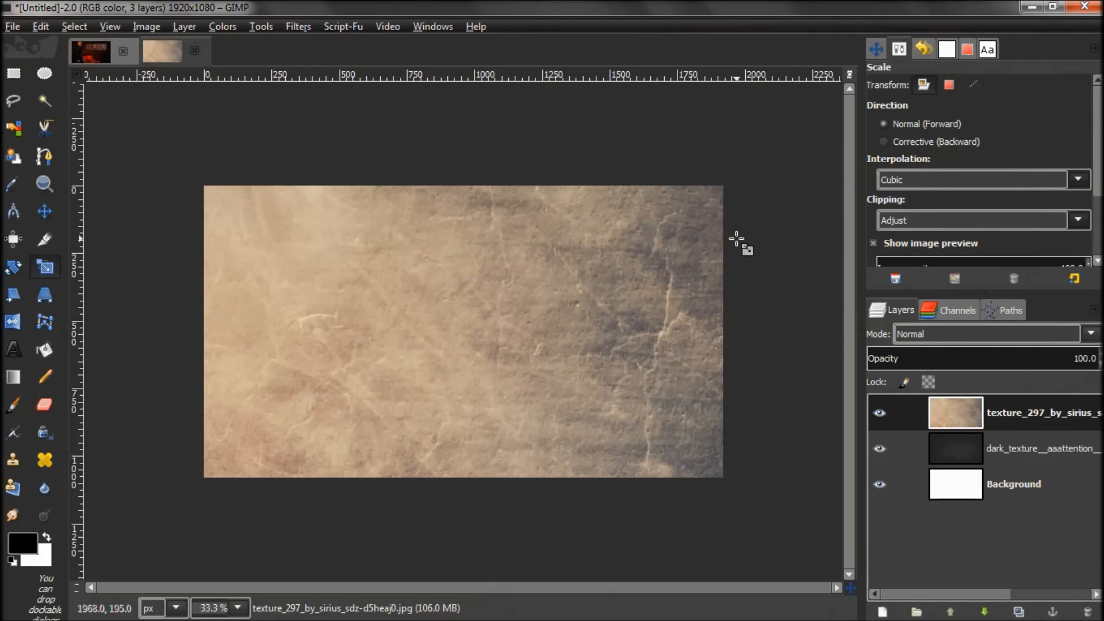
Step: Scale the texture_297 layer down to about 2378 × 1363 px
key(minus)
key(minus)
key(minus)
key(minus)
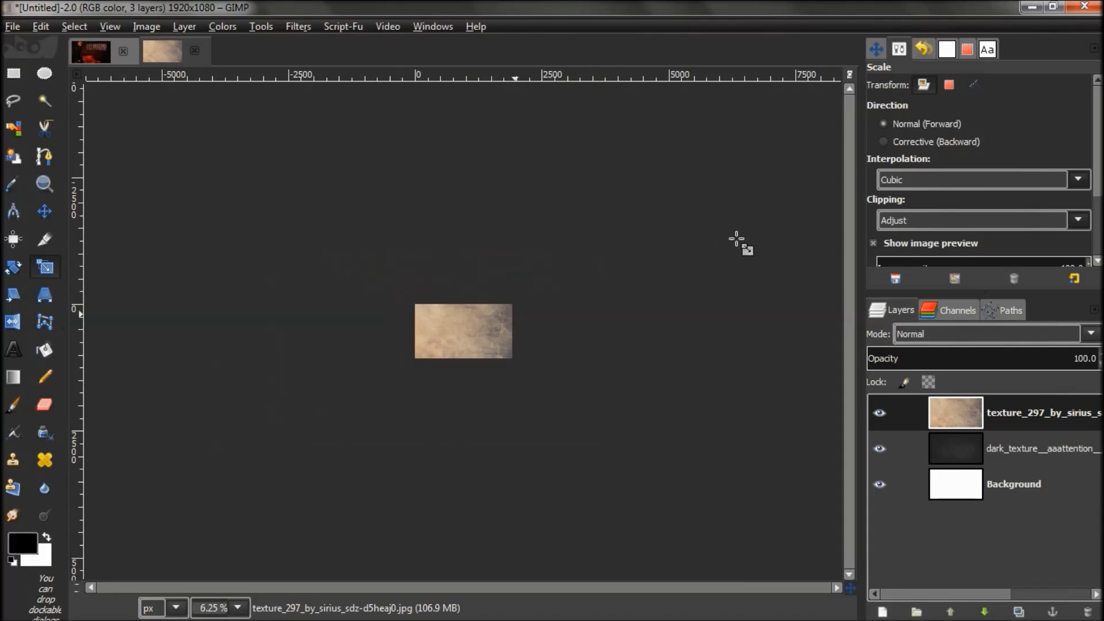
click(739, 241)
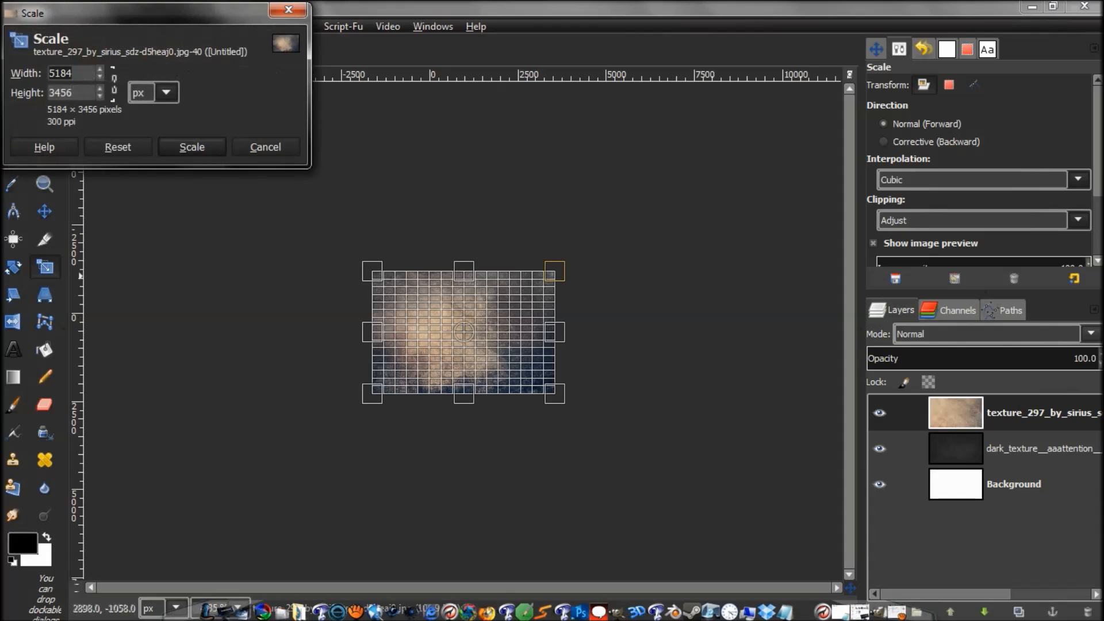
drag(372, 271, 444, 329)
drag(575, 412, 545, 397)
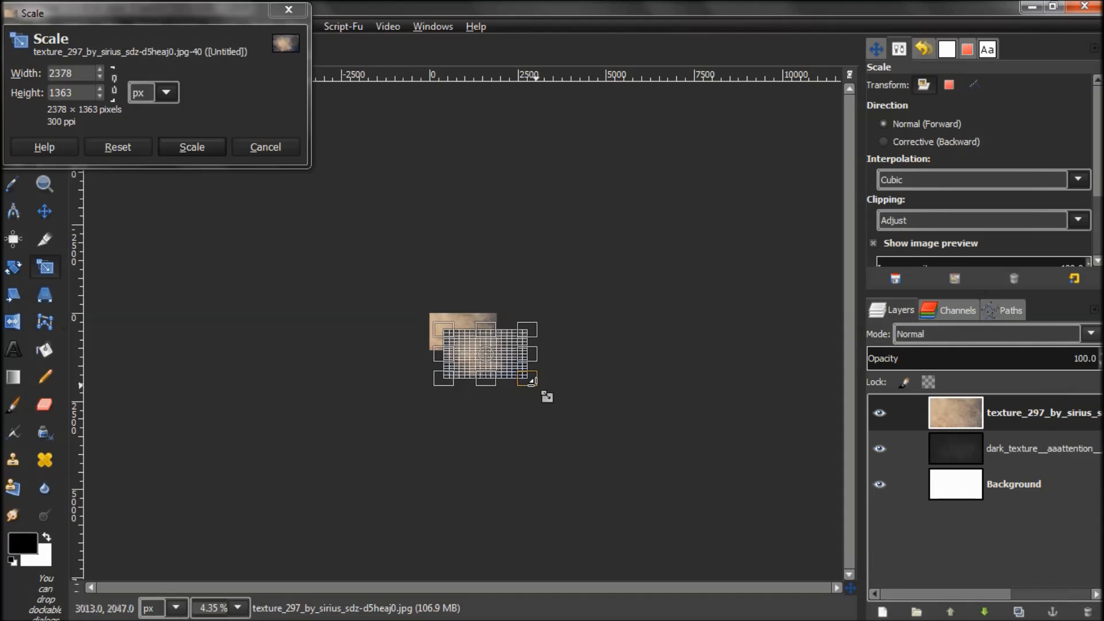
click(191, 147)
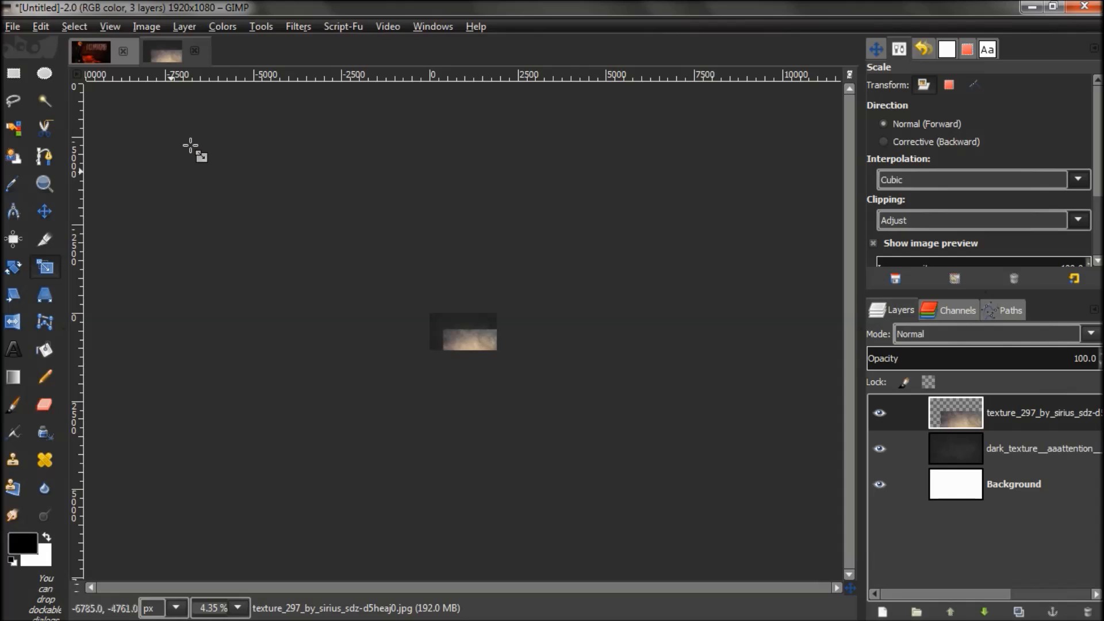
Step: Move the scaled texture_297 layer up and left so it covers the whole canvas
key(m)
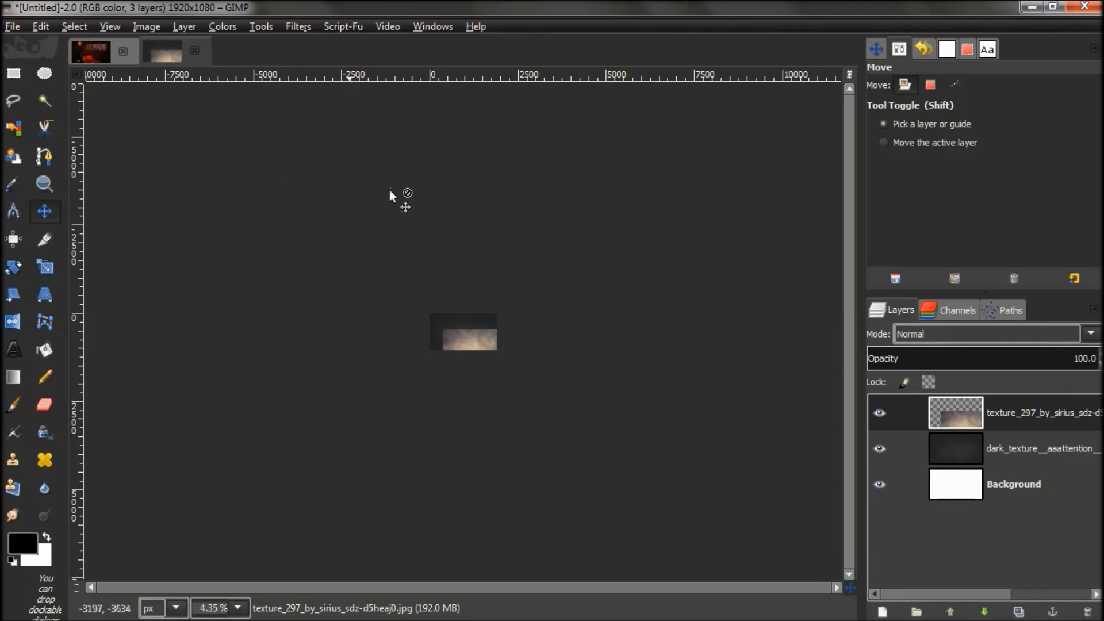
drag(473, 346, 452, 329)
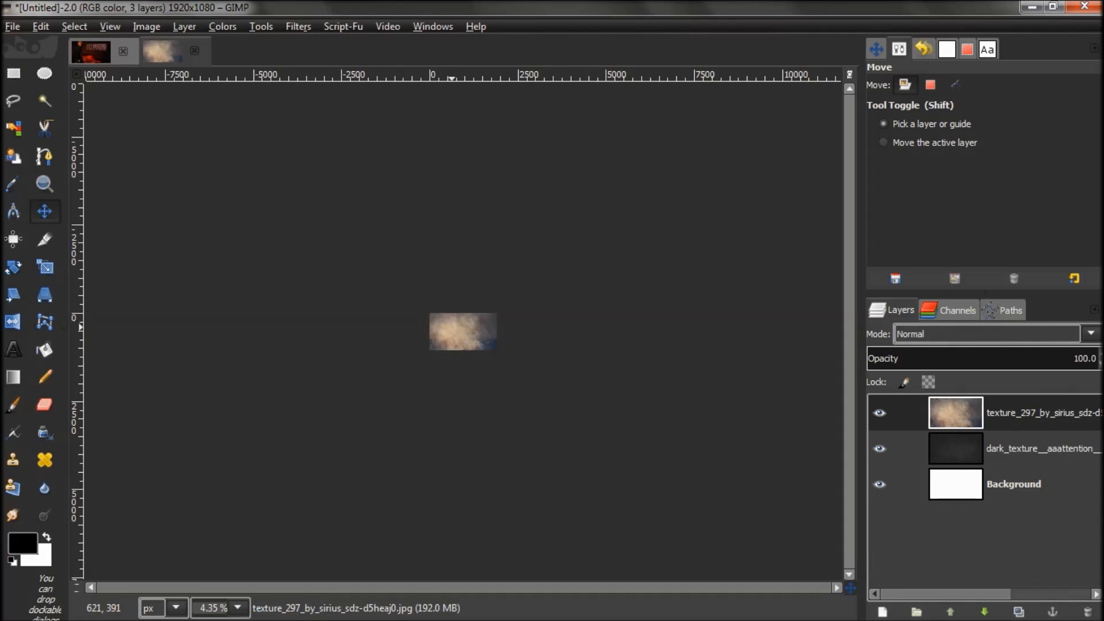
scroll(452, 326, up, 5)
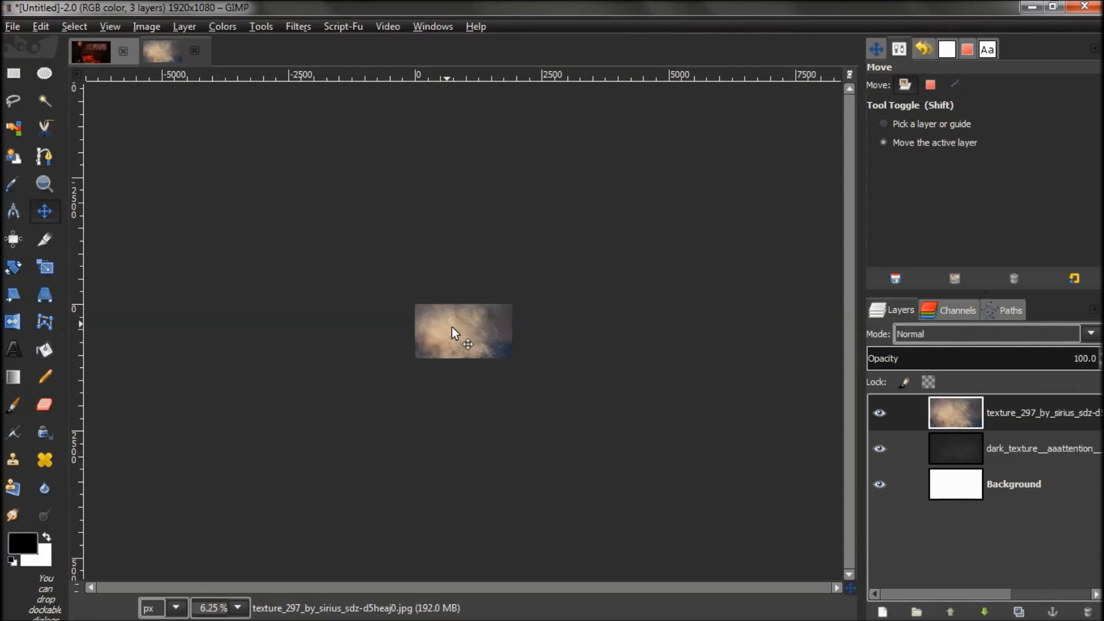
scroll(452, 326, up, 1)
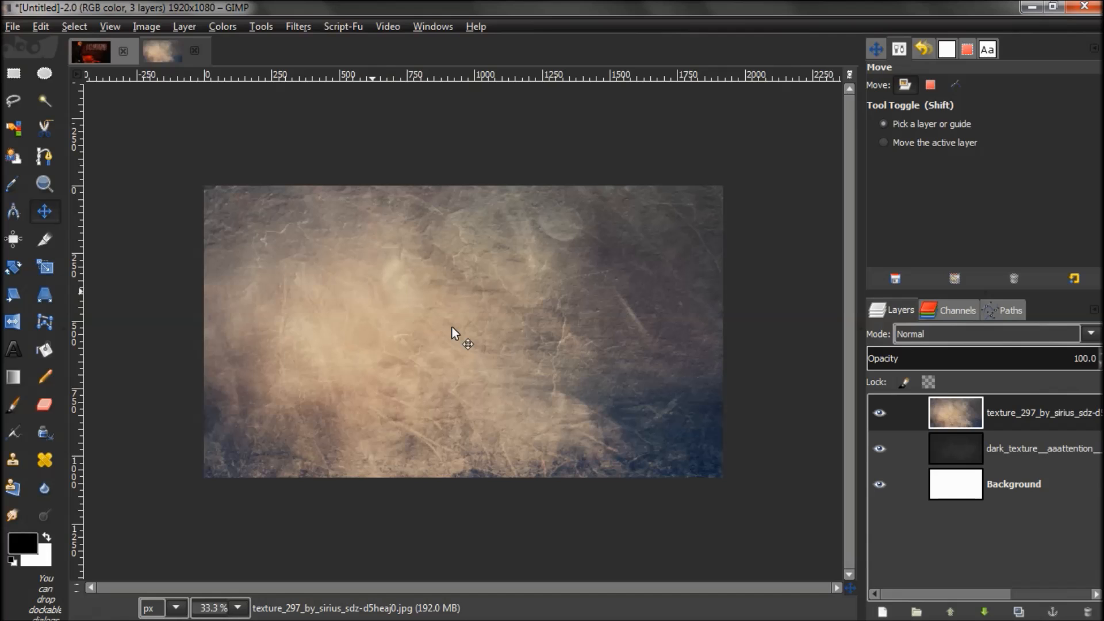
Step: Scale the texture_297 layer to about 1964 × 1117 px, positioned so its edges just overlap the canvas on all sides
key(shift+s)
click(452, 327)
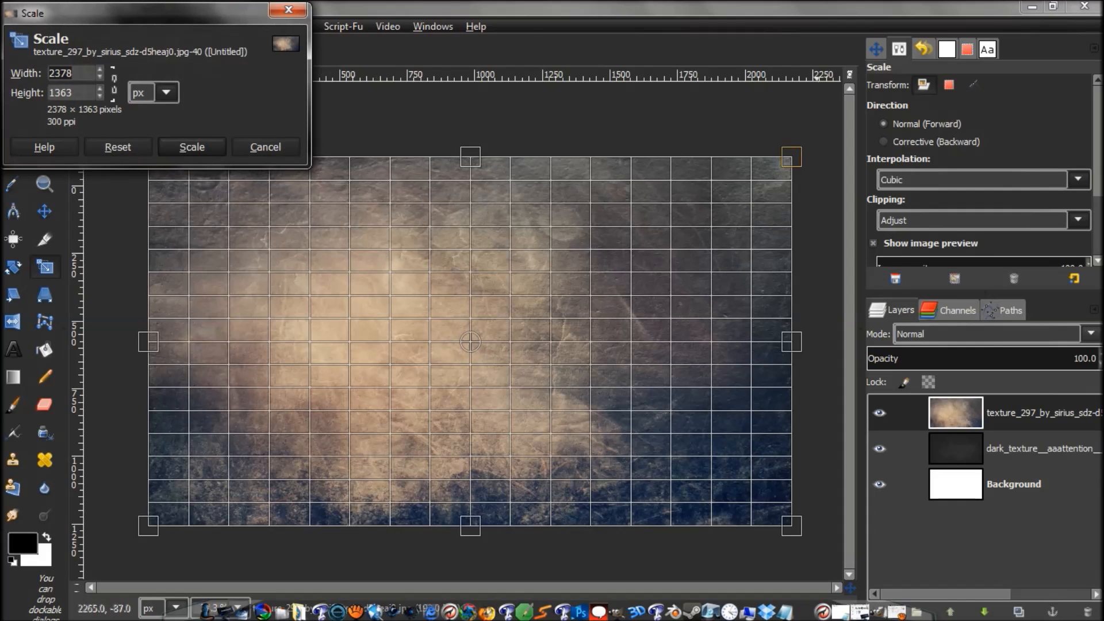
drag(784, 523, 713, 475)
mouse_move(149, 485)
mouse_down()
mouse_move(185, 475)
mouse_move(192, 487)
mouse_move(167, 488)
mouse_up()
drag(185, 27, 941, 57)
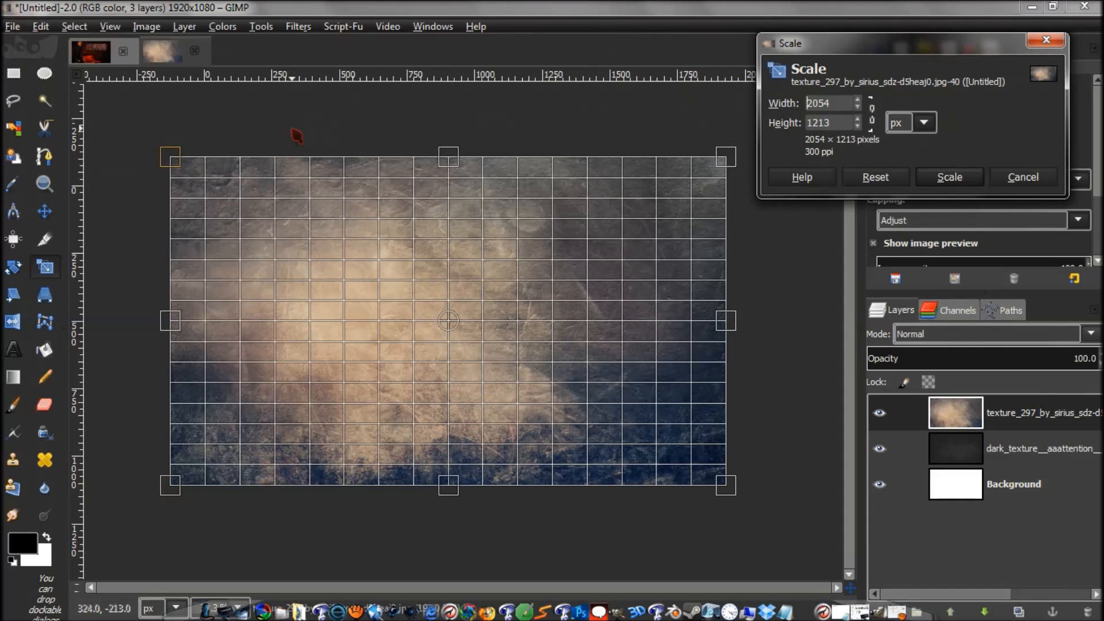
drag(171, 153, 192, 179)
drag(460, 335, 462, 332)
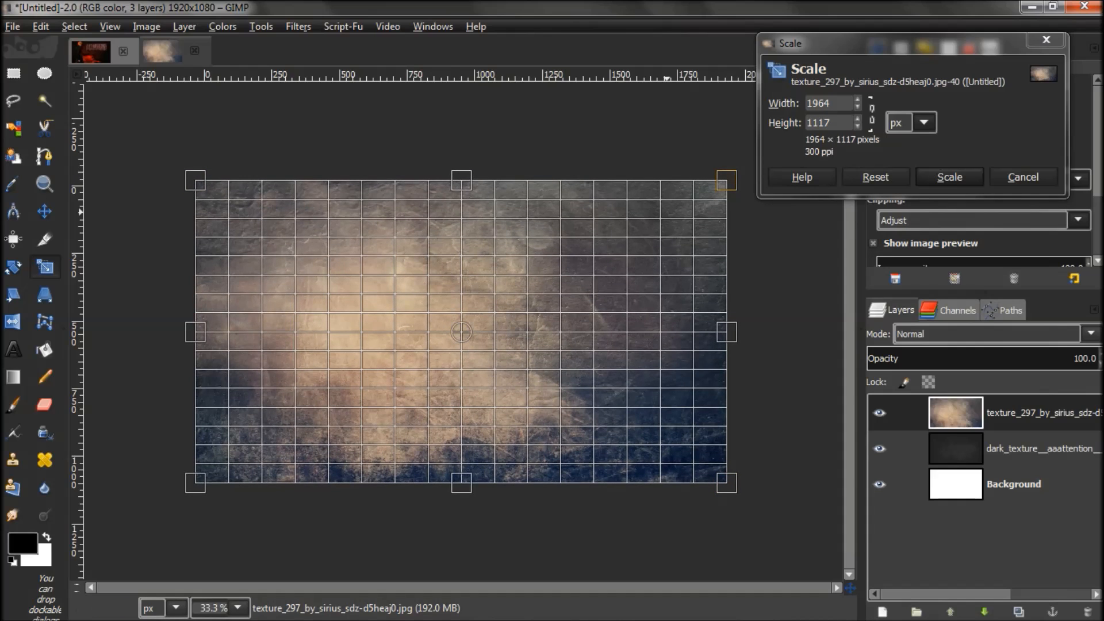
click(965, 178)
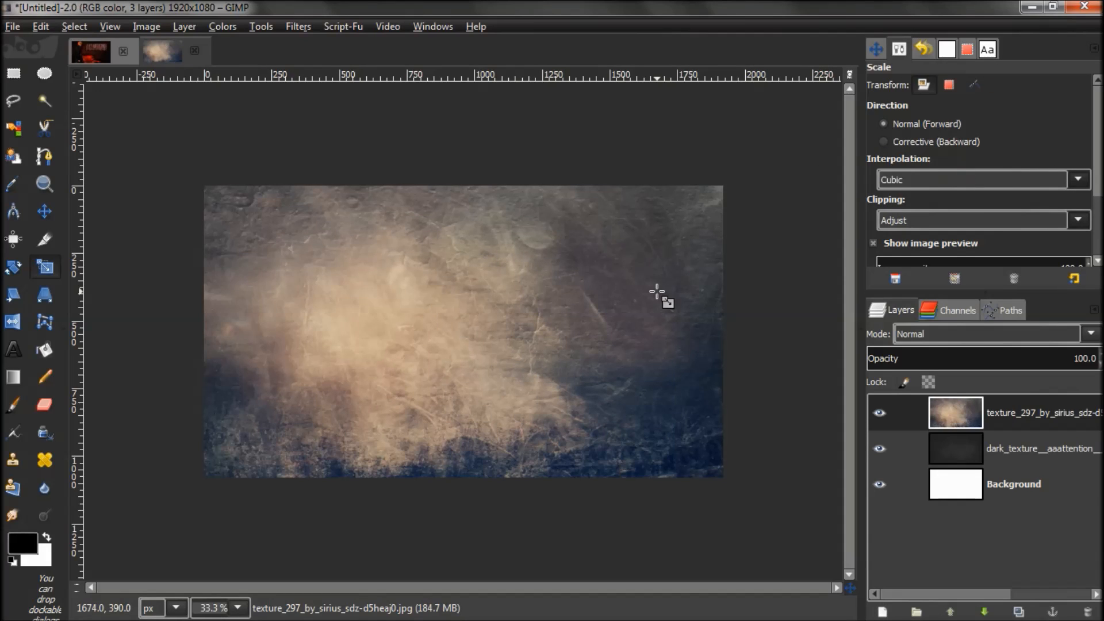
Step: Nudge the texture_297 layer slightly into place and fit its boundary to the image size
key(m)
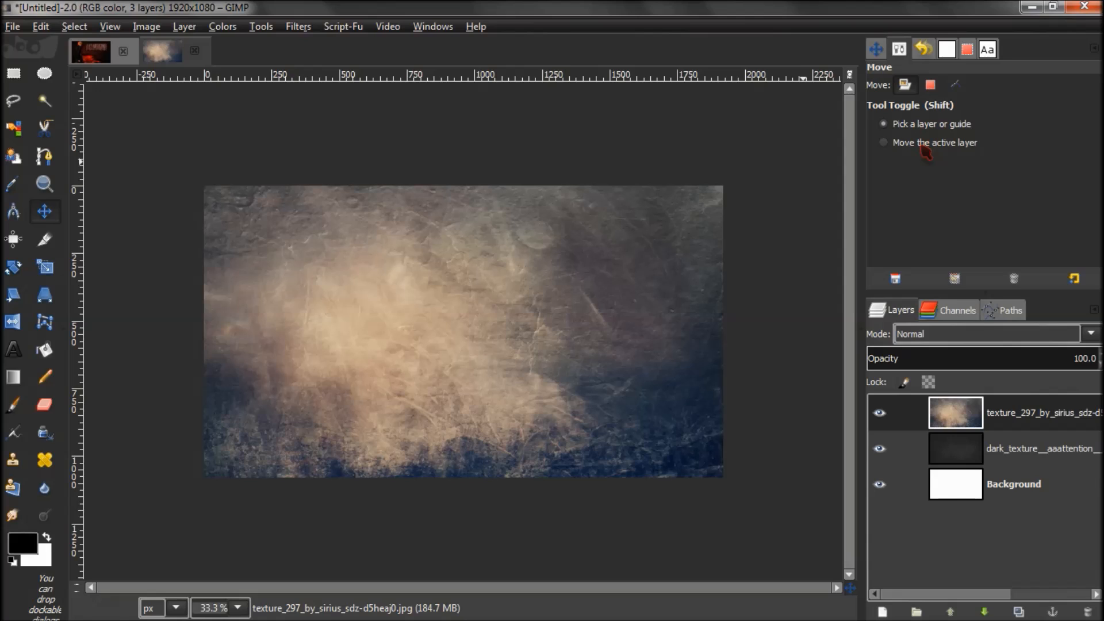
drag(478, 420, 478, 419)
right_click(949, 419)
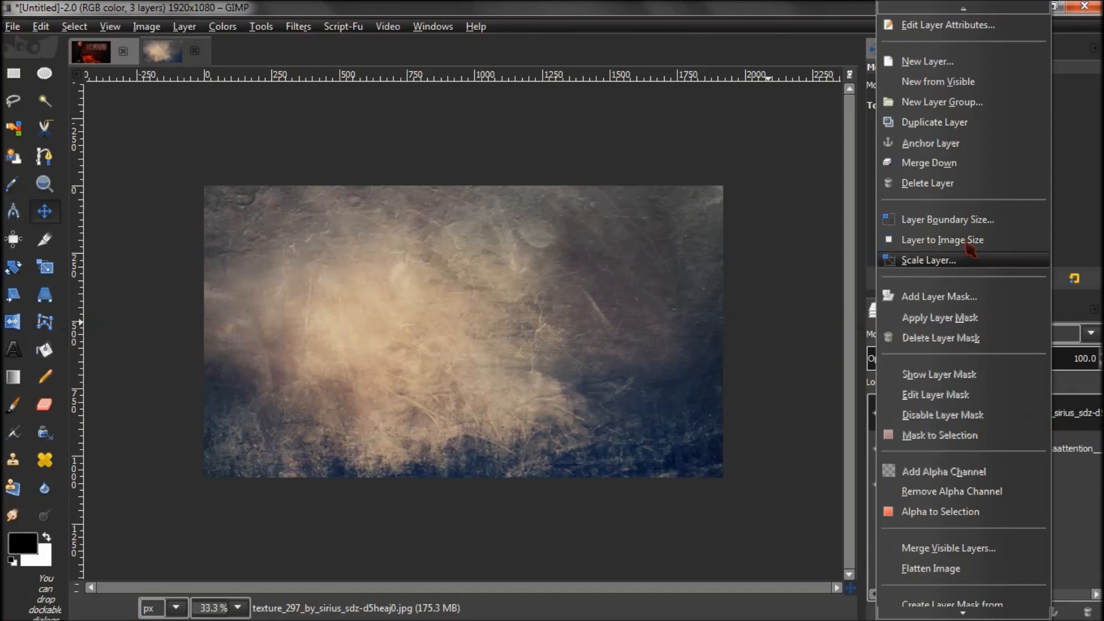
click(962, 241)
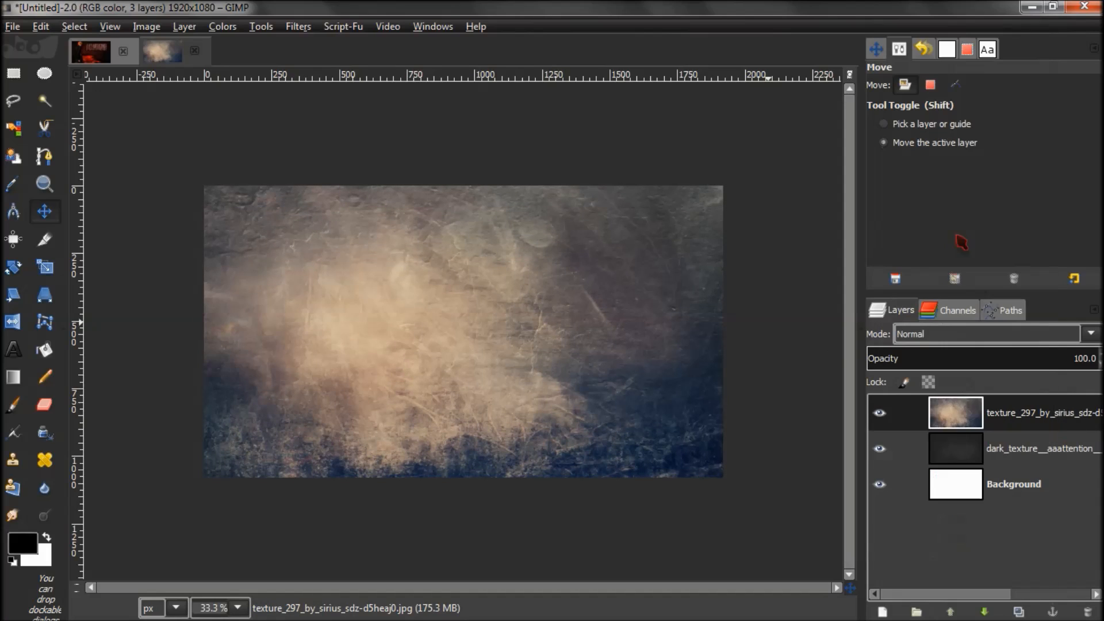
Step: Set the texture_297 layer's blend mode to Overlay and look over the blended background up close
click(995, 332)
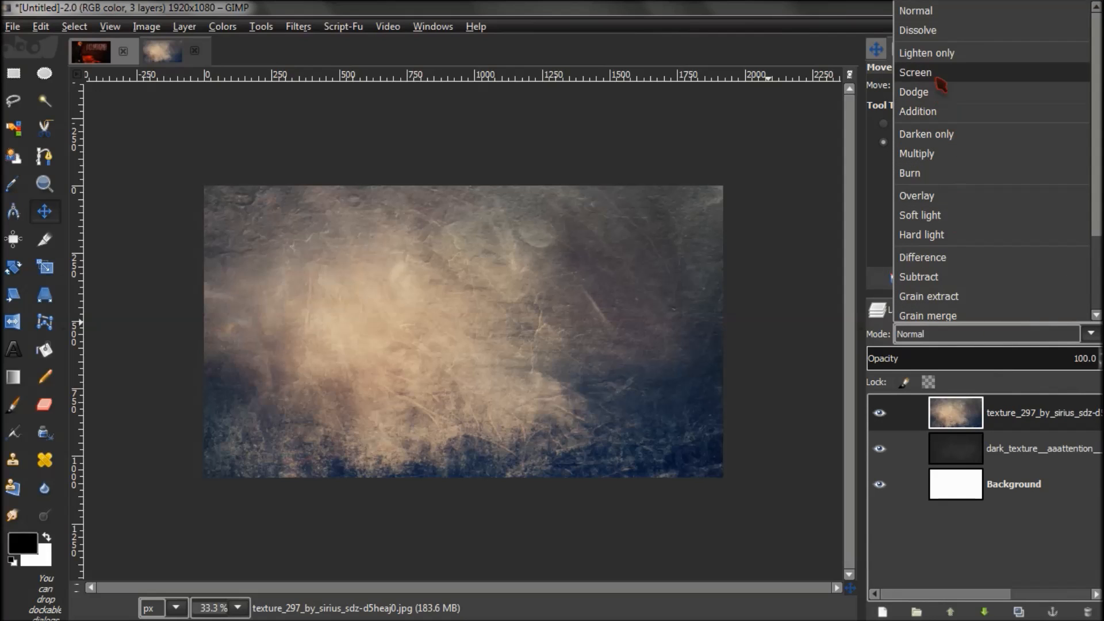
click(943, 195)
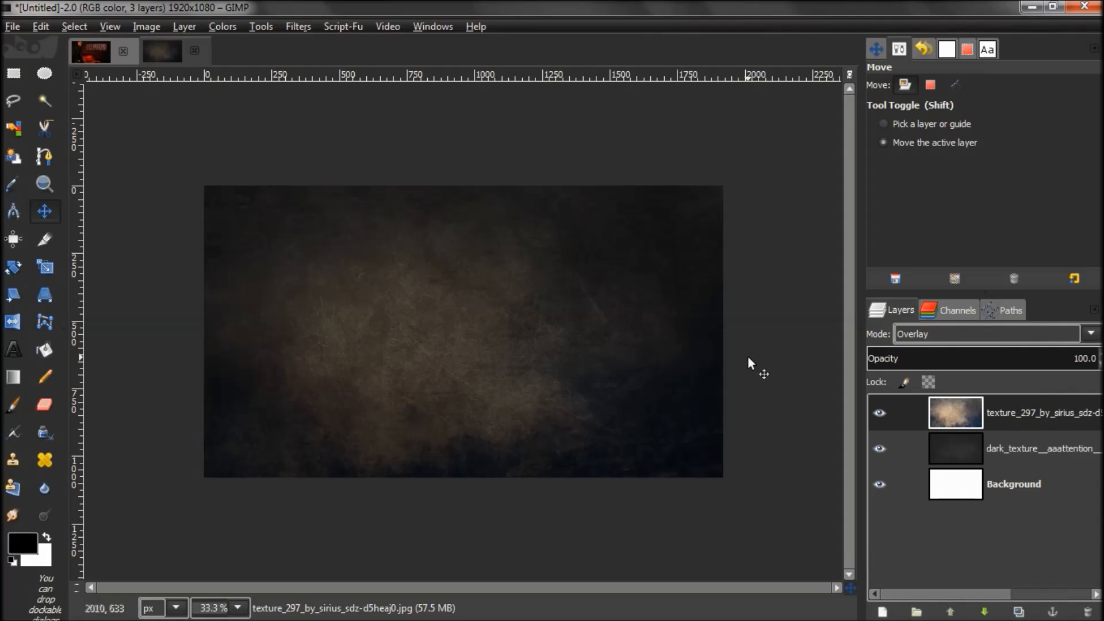
scroll(748, 357, up, 1)
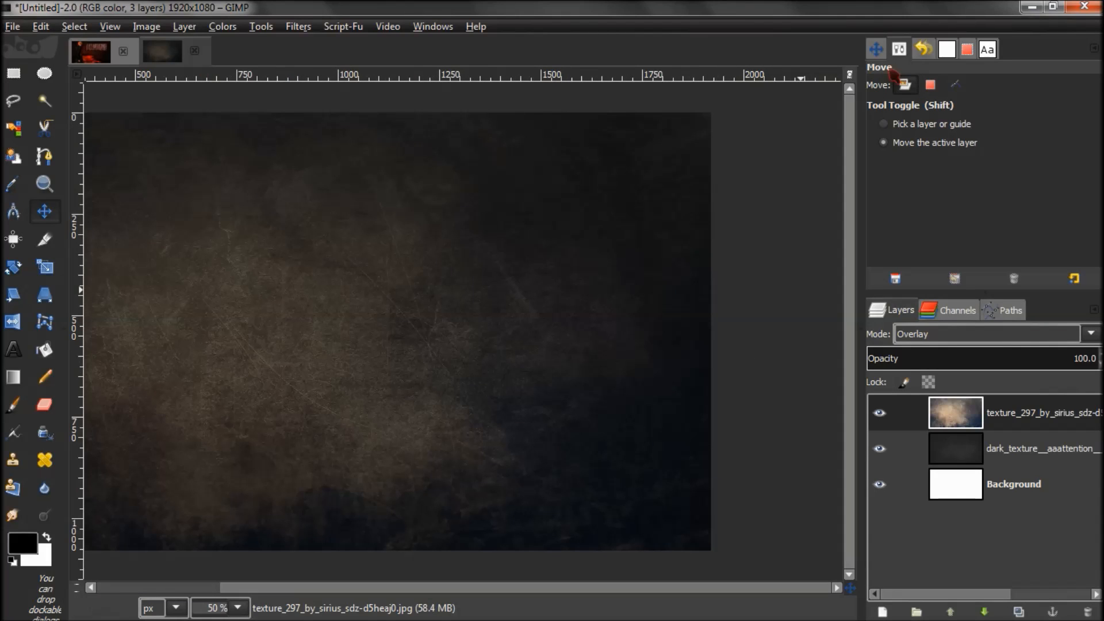
click(877, 50)
drag(927, 120, 881, 125)
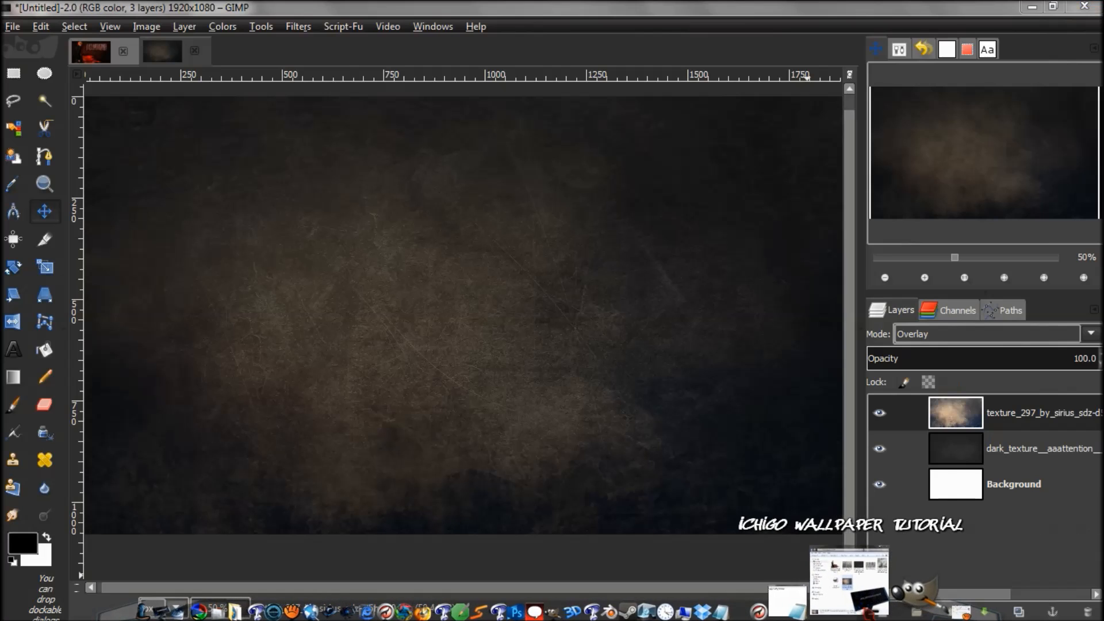
Step: Add fiber-texture.png from the Ichigo wallpaper Tutorial folder to the image as the top layer
click(849, 581)
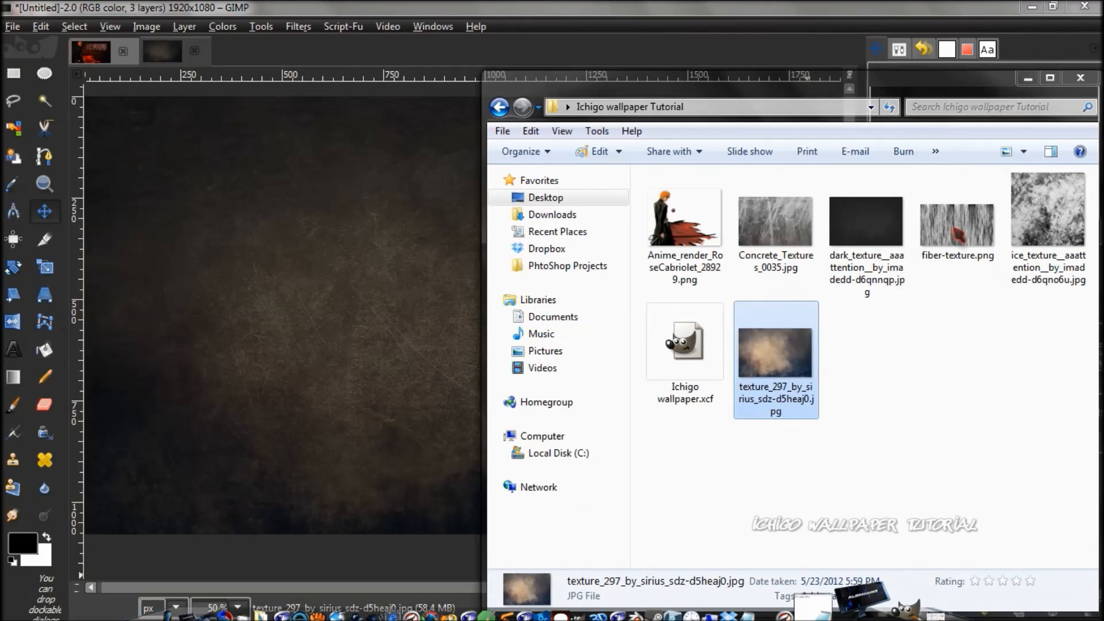
click(959, 227)
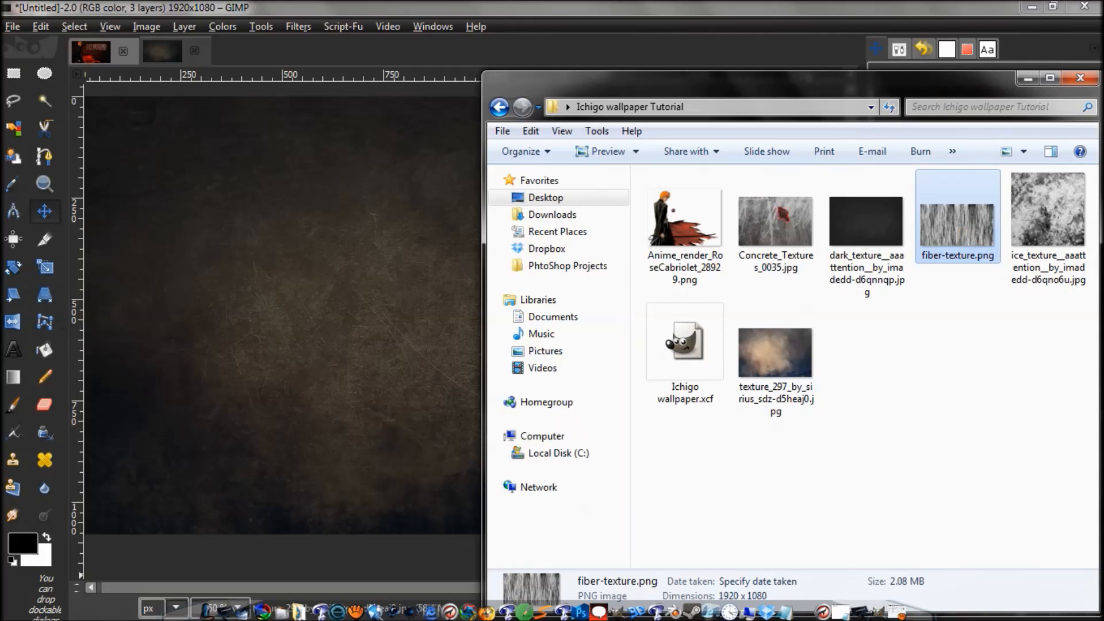
drag(326, 330, 328, 338)
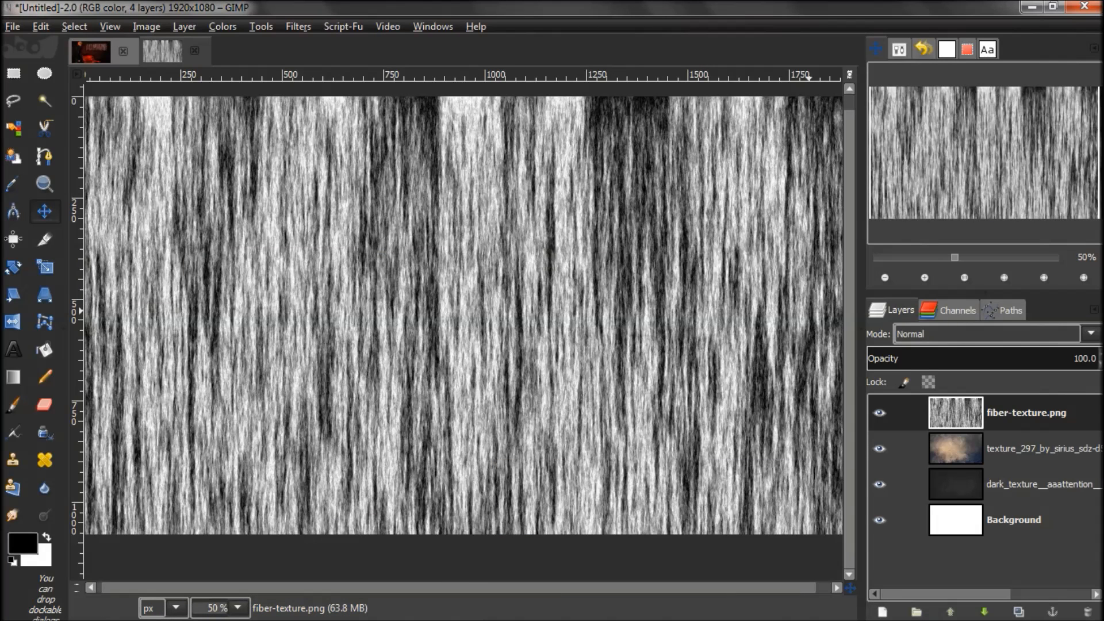
Step: Examine the Red, Green, Blue and Alpha channels of the image with the fiber texture on top
click(956, 313)
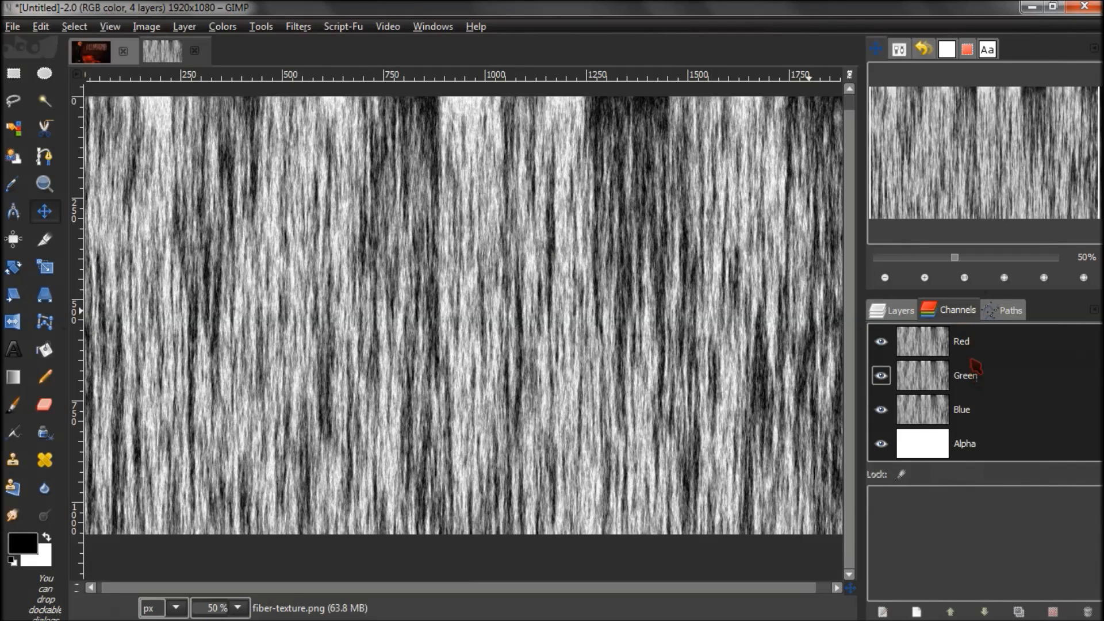
click(975, 348)
click(977, 384)
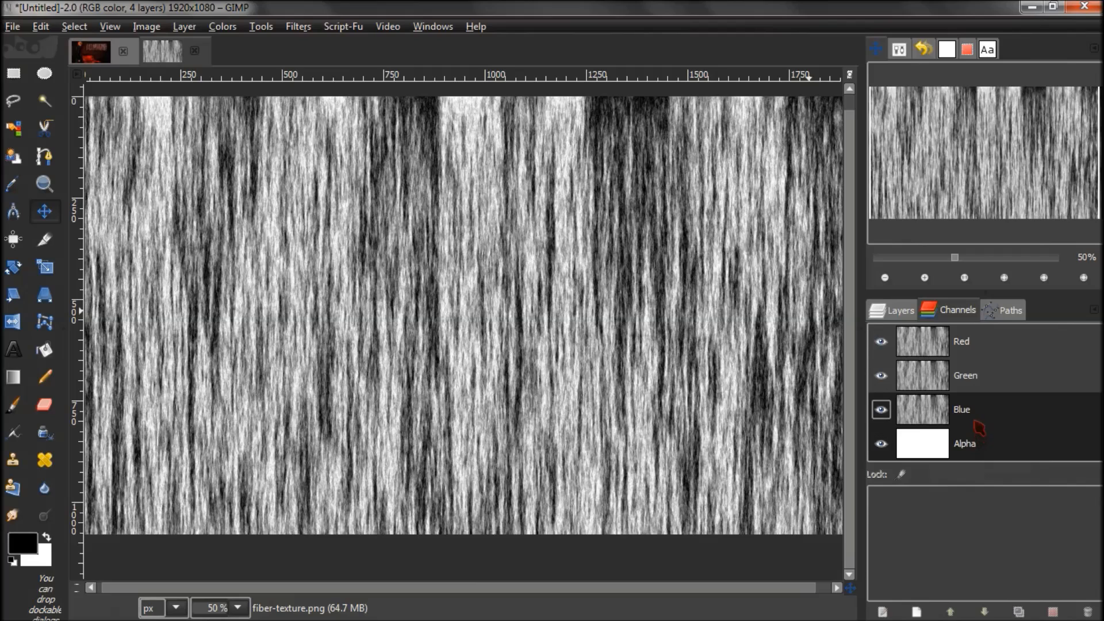
click(977, 439)
click(974, 419)
click(976, 440)
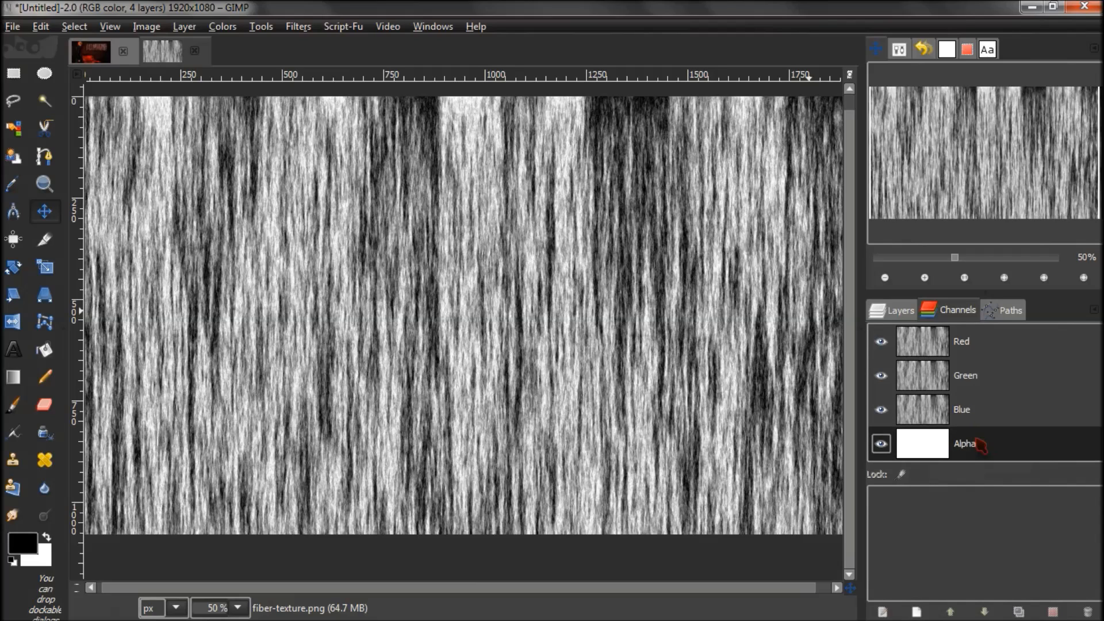
click(974, 418)
click(970, 384)
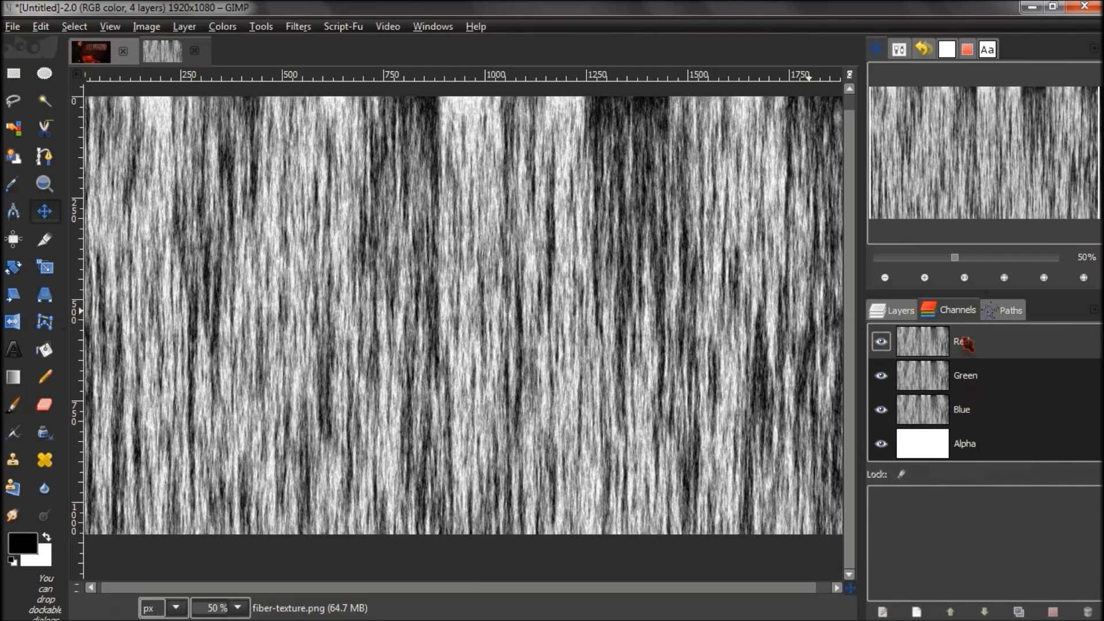
click(963, 343)
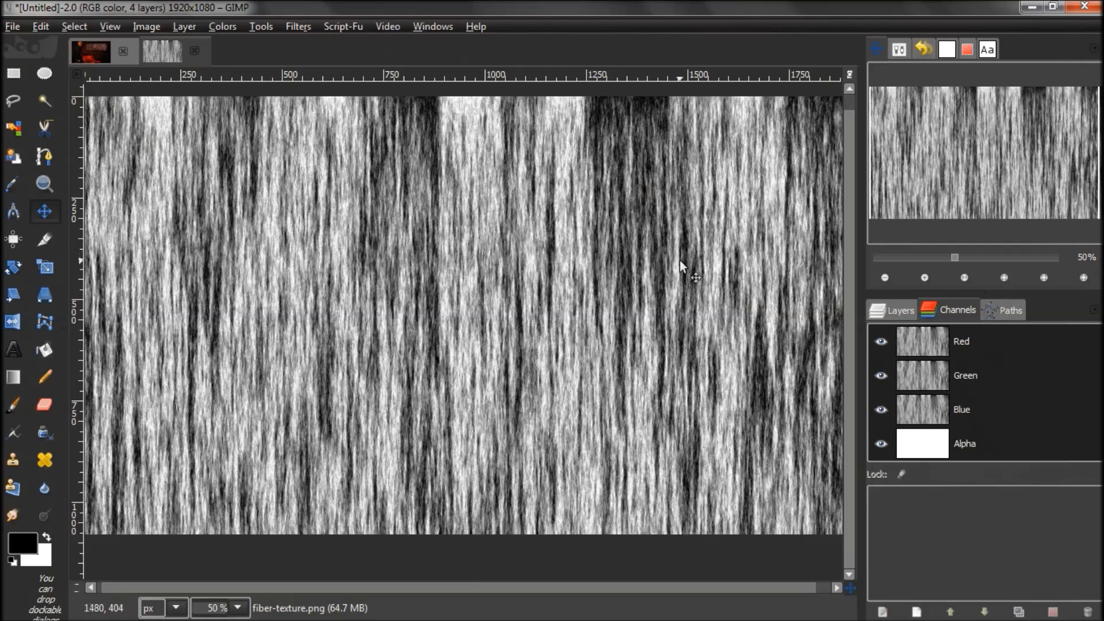
Step: Convert the fiber texture's Green channel into a selection
click(1012, 347)
click(968, 383)
right_click(971, 389)
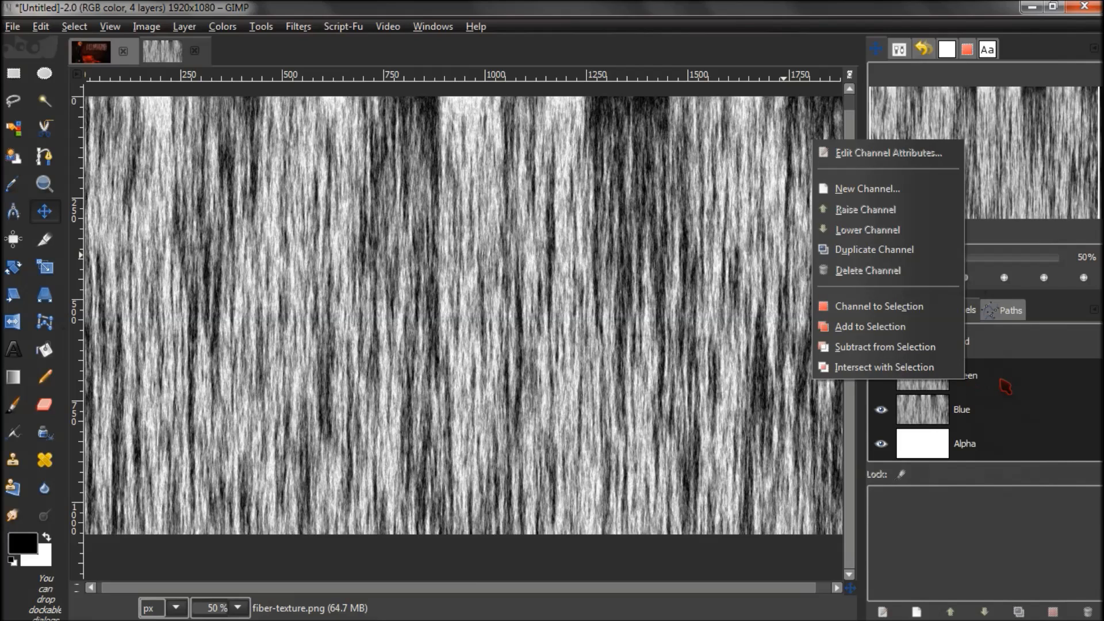
click(938, 311)
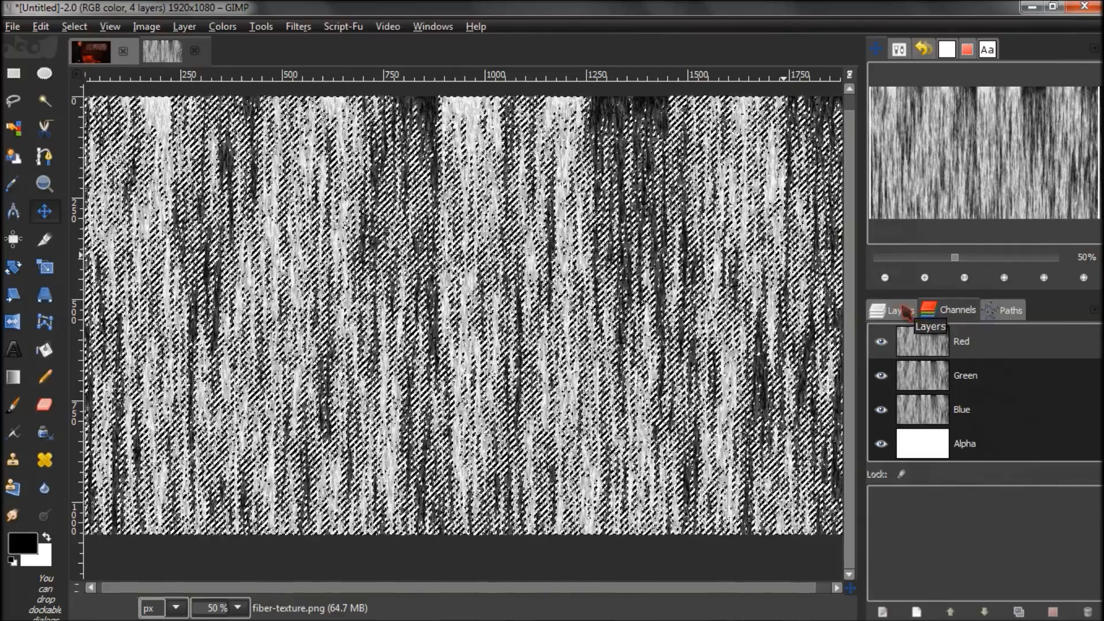
Step: Create a new transparent 1920 × 1080 px layer above the fiber-texture layer
click(905, 312)
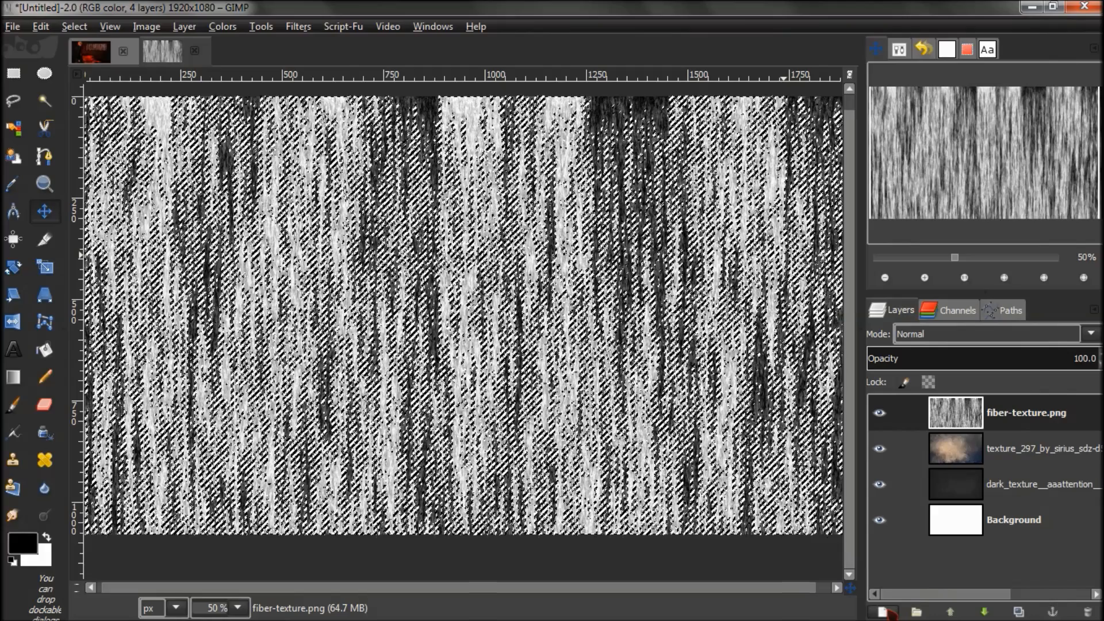
click(883, 612)
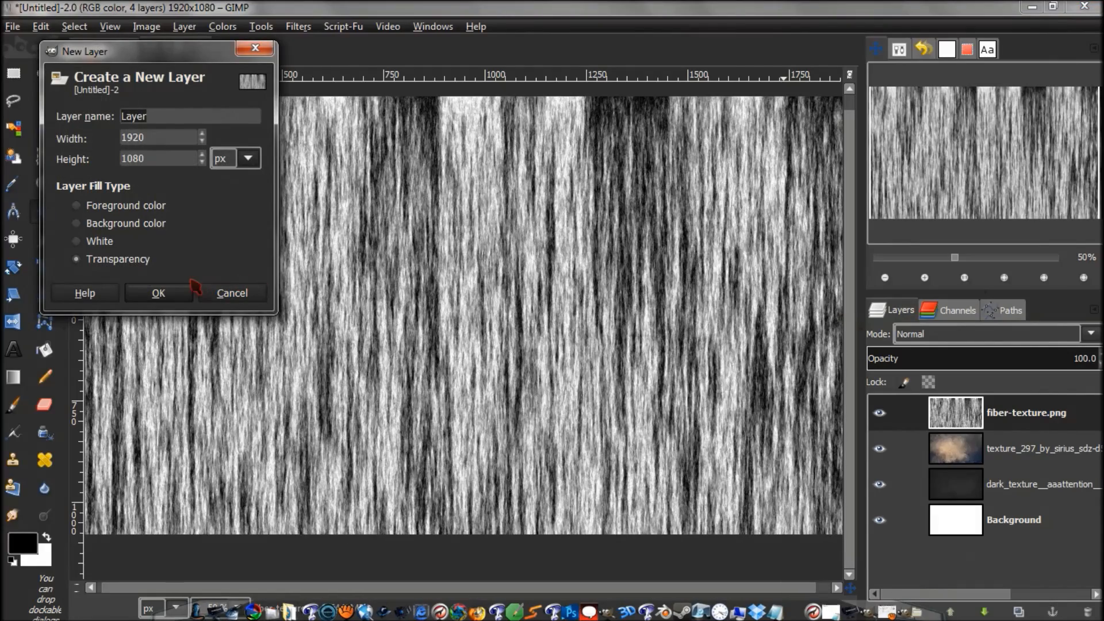
click(176, 293)
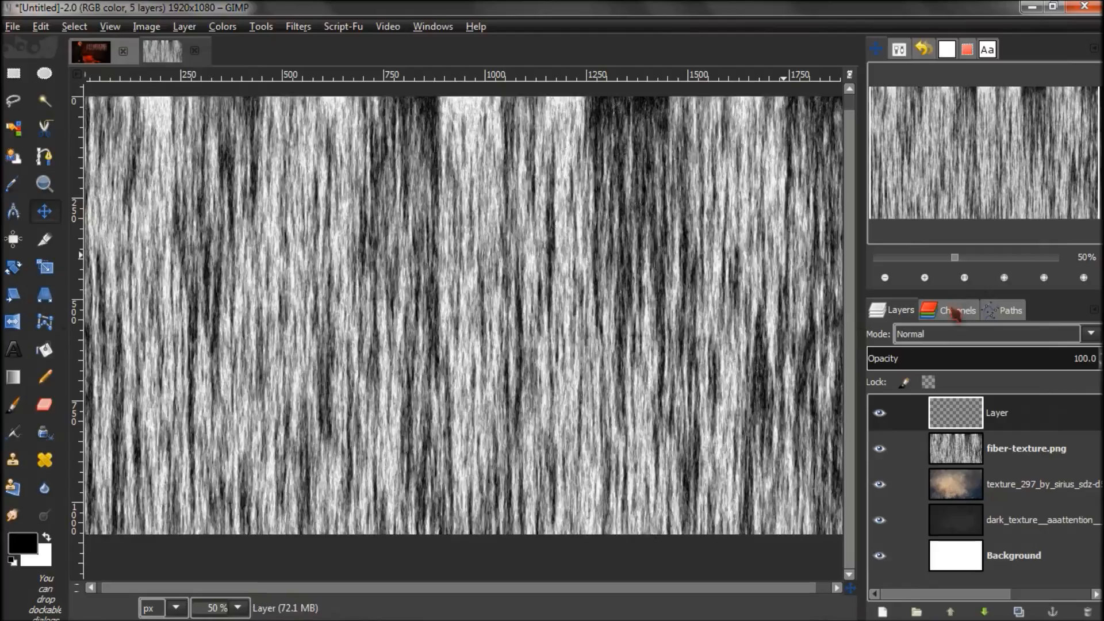
Step: Set the foreground color to dark red 830a0a
click(955, 311)
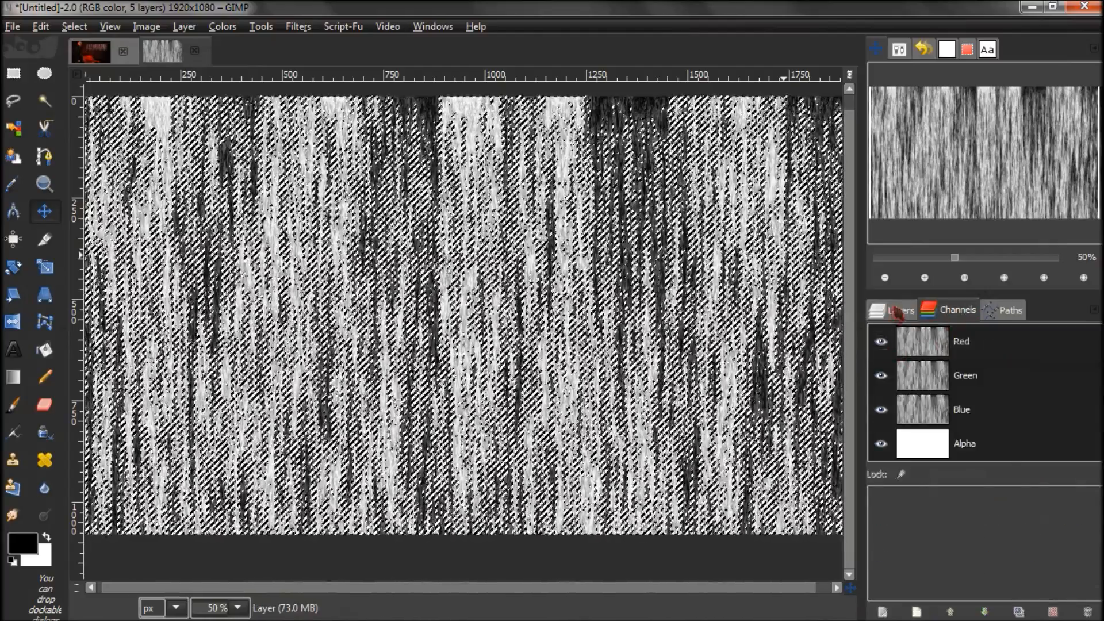
click(899, 311)
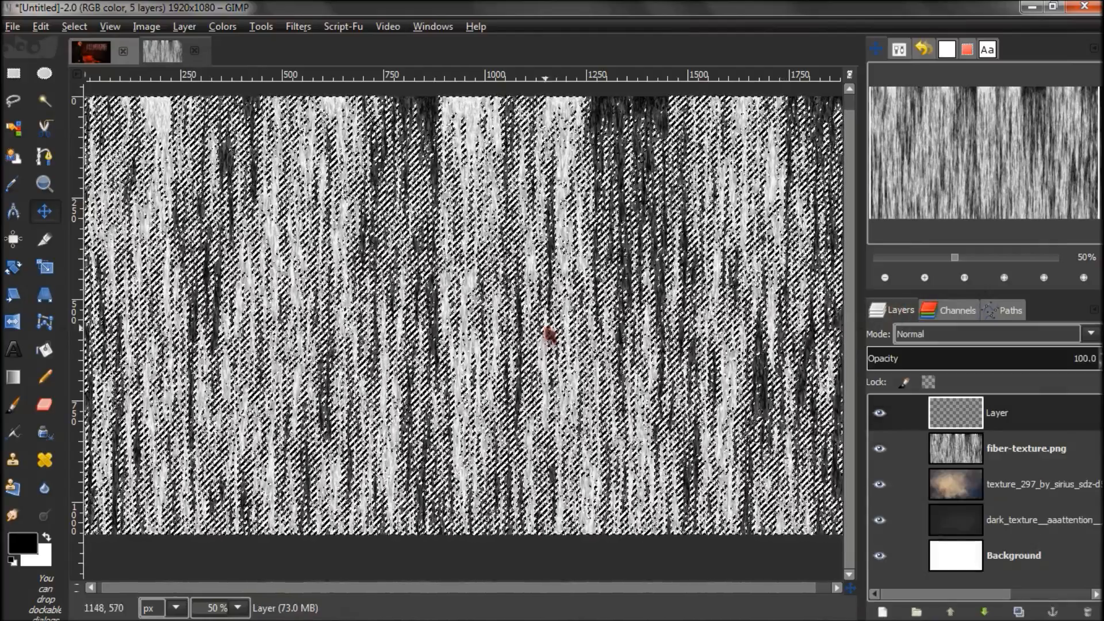
click(26, 555)
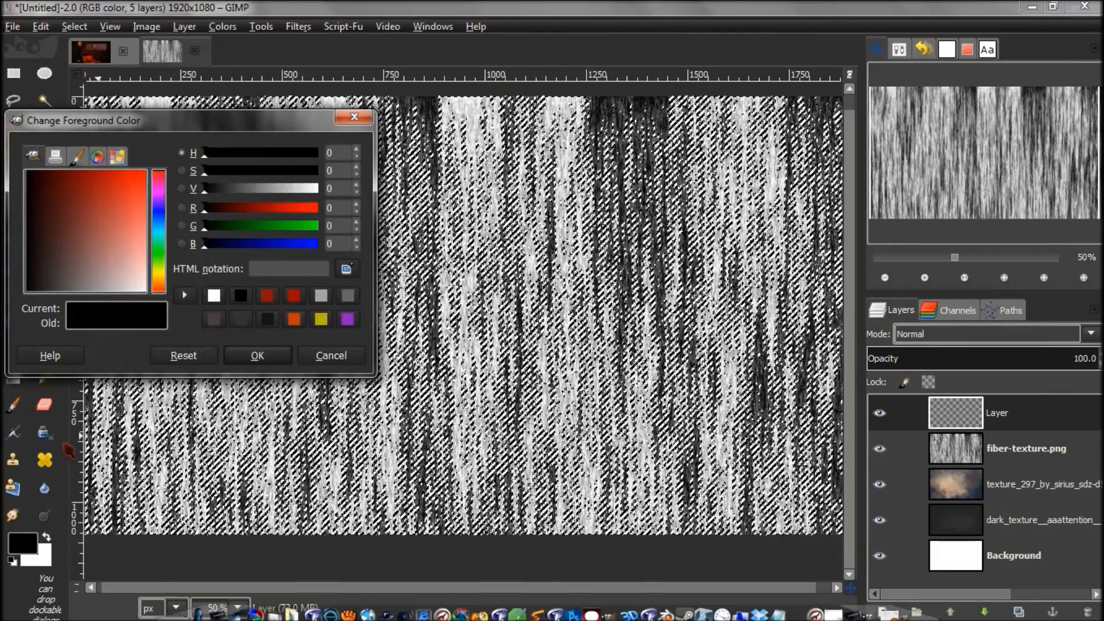
click(294, 295)
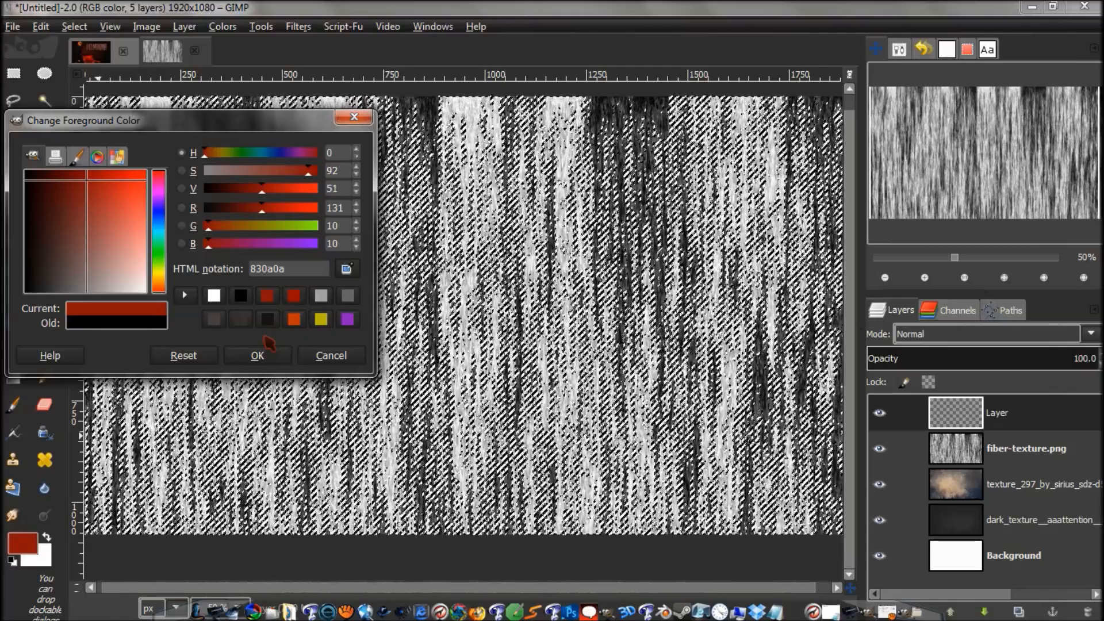
click(257, 356)
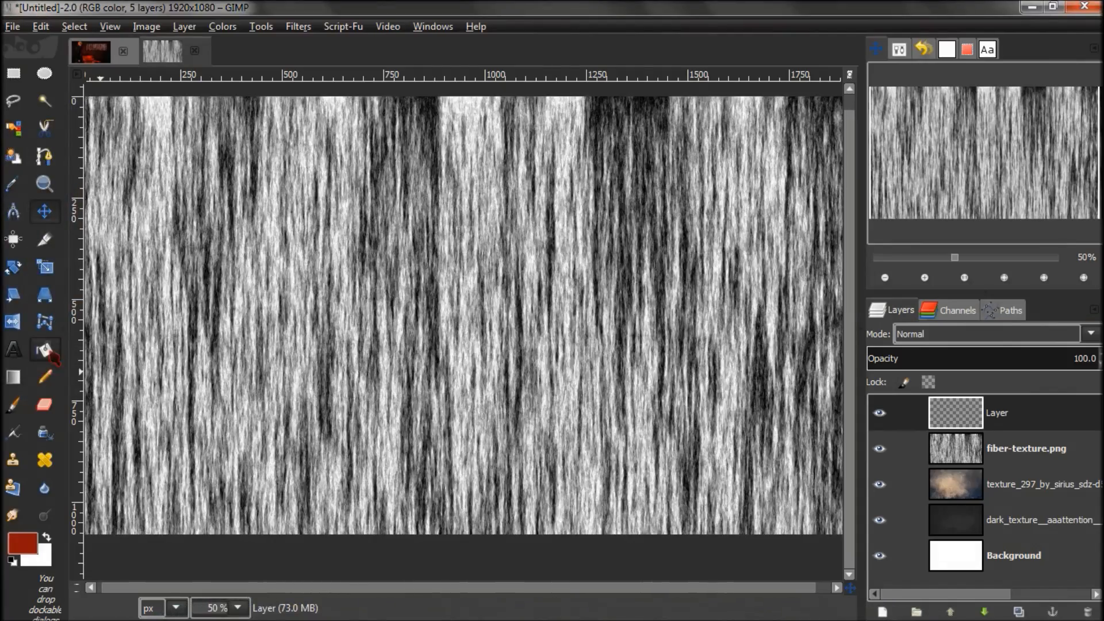
Step: Bucket-fill the fiber-shaped selection on the new transparent layer with the dark red foreground color and clear the selection
click(48, 351)
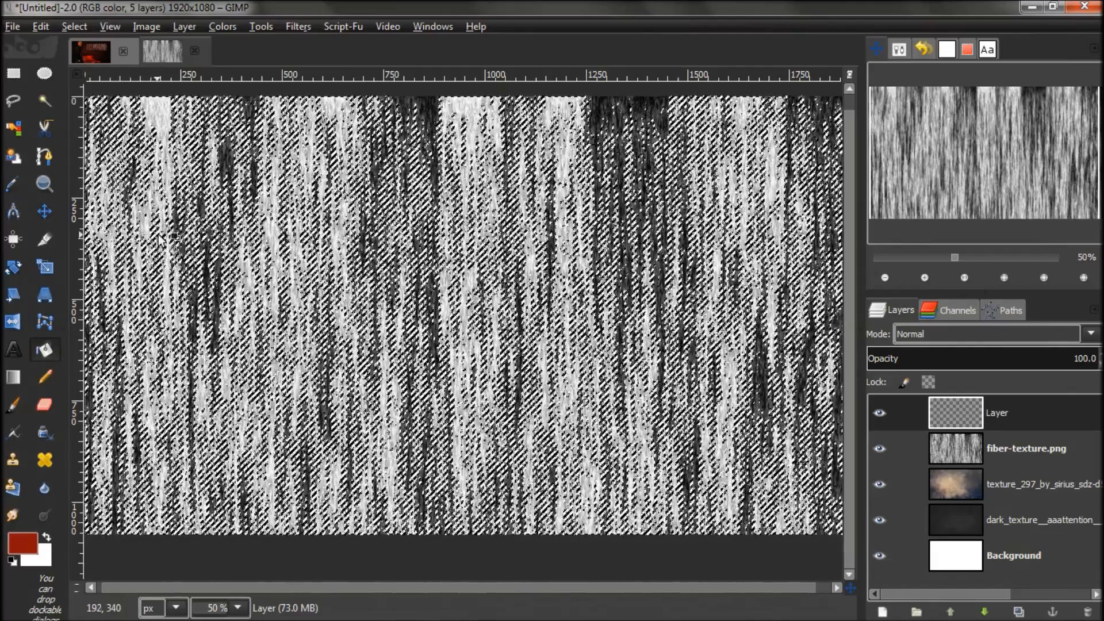
click(160, 240)
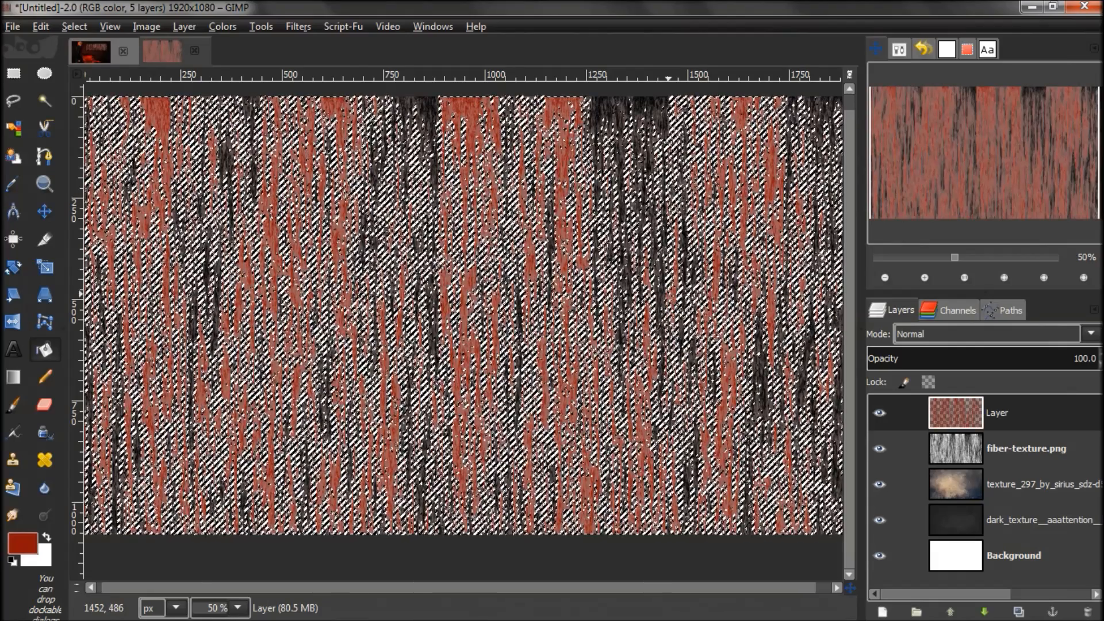
key(ctrl+shift+a)
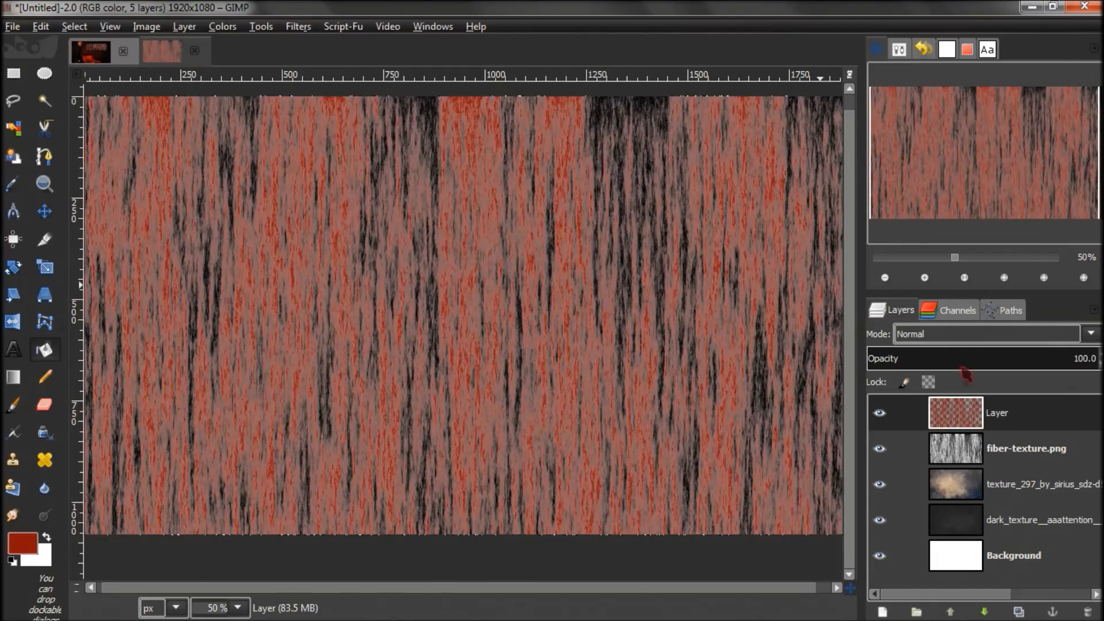
Step: Hide and delete the fiber-texture.png layer and set the red-filled layer's blend mode to Overlay
click(879, 449)
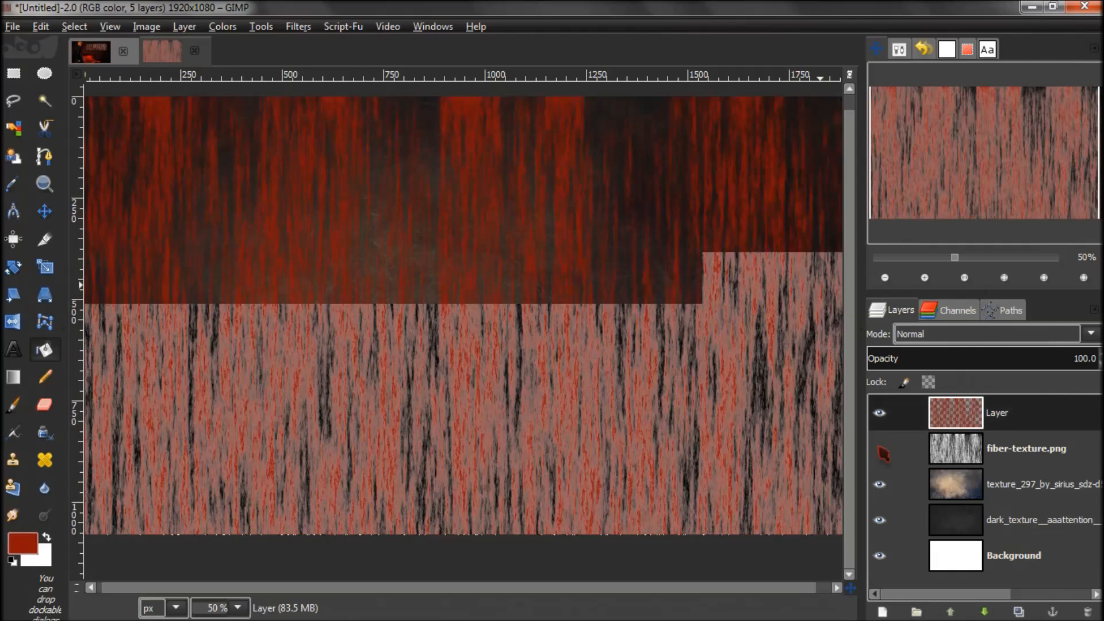
click(1013, 451)
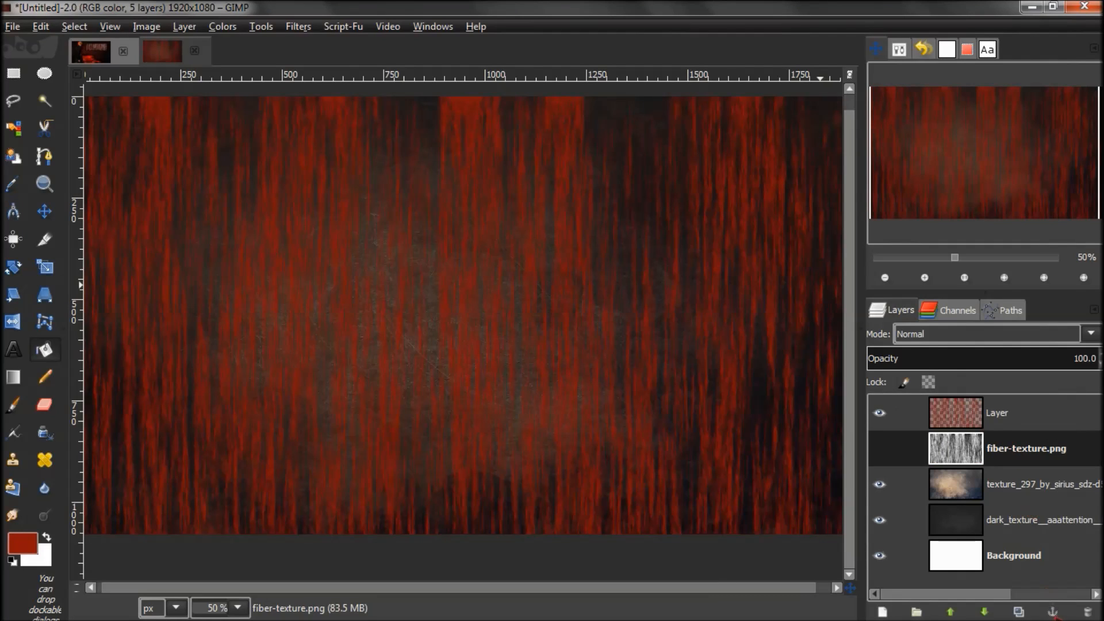
click(1087, 612)
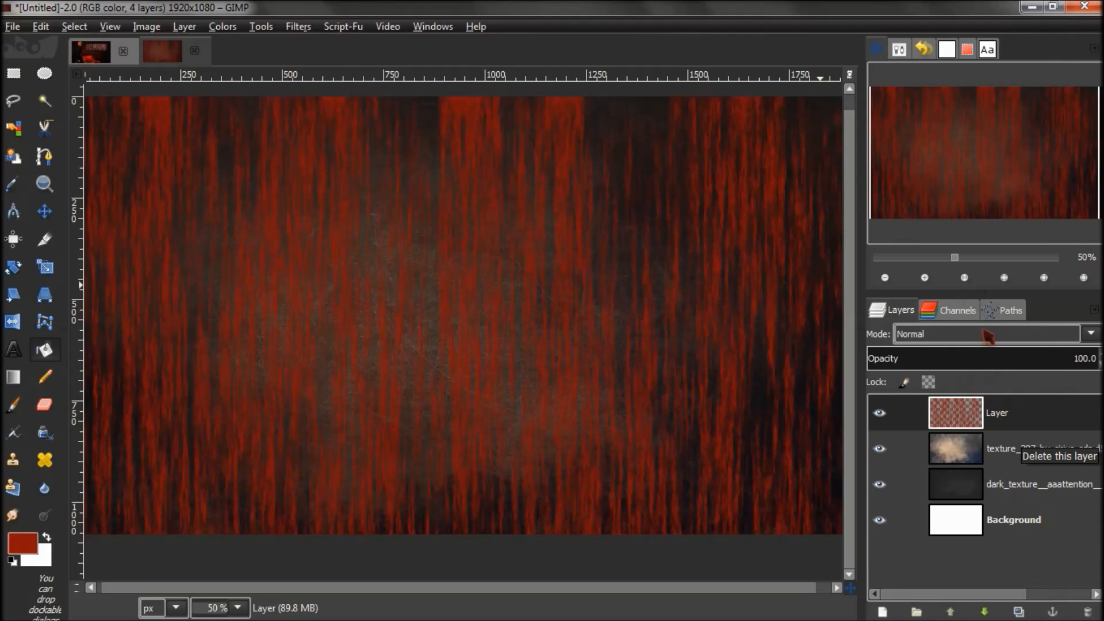
click(987, 336)
click(943, 194)
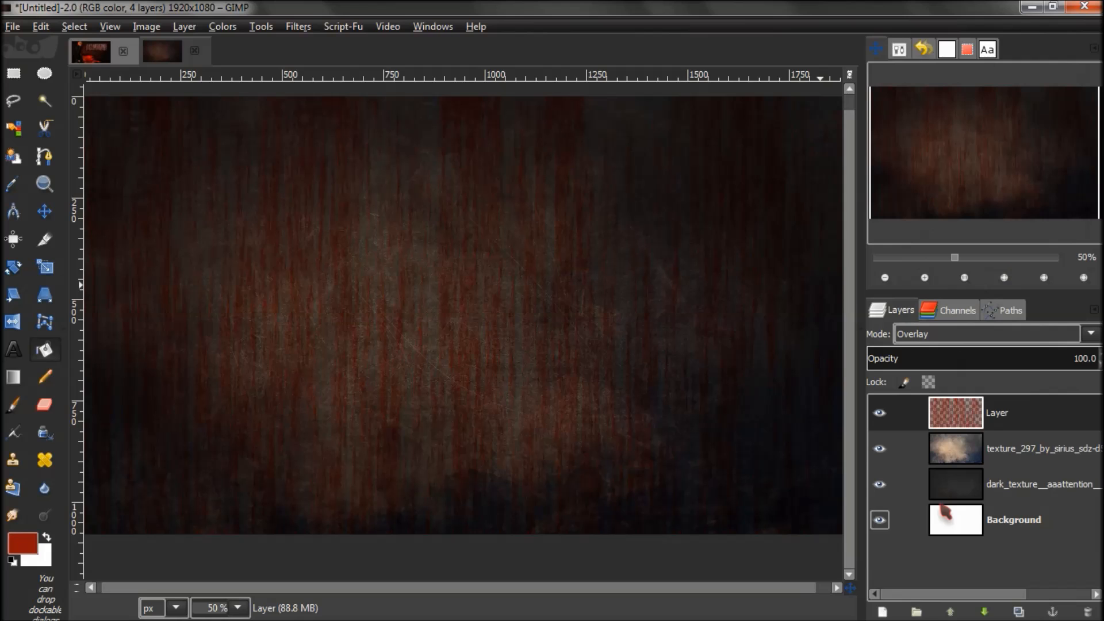
Step: Add the Anime_render character PNG from the Ichigo wallpaper Tutorial folder to the image as the top layer
mouse_move(808, 581)
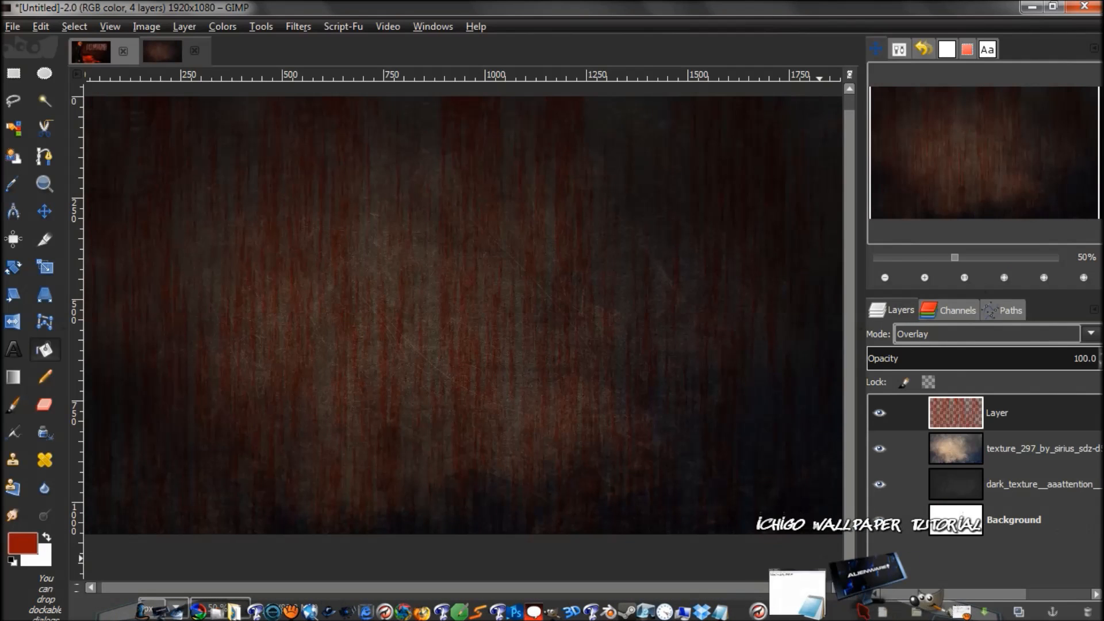
click(856, 581)
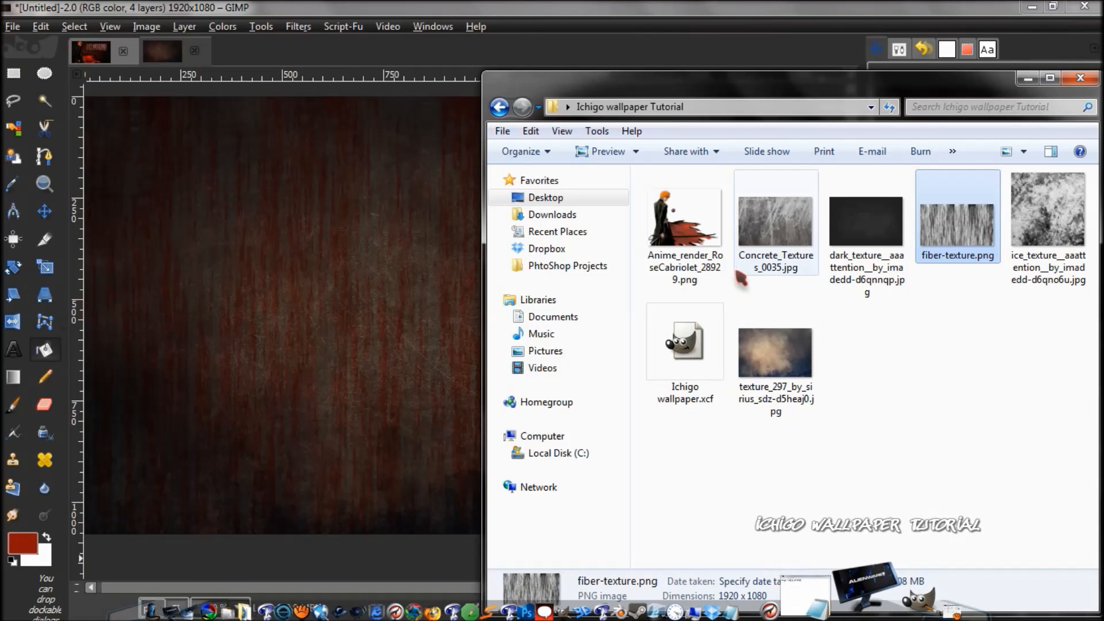
drag(684, 224, 395, 236)
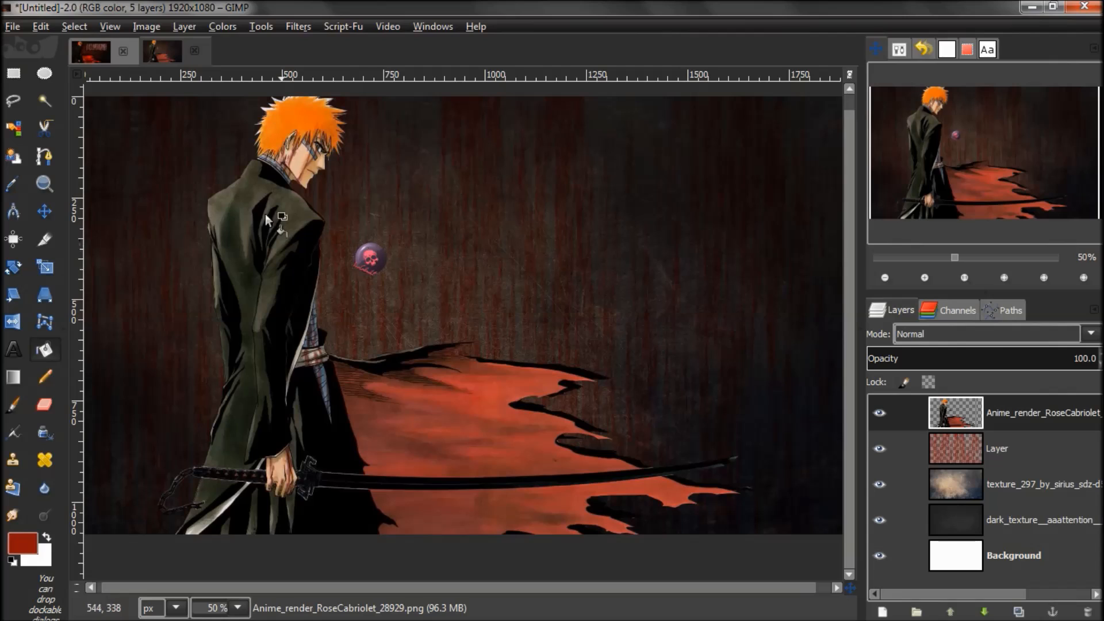
Step: Erase the floating skull orb beside the character using a rectangular selection, and clear the selection
click(14, 74)
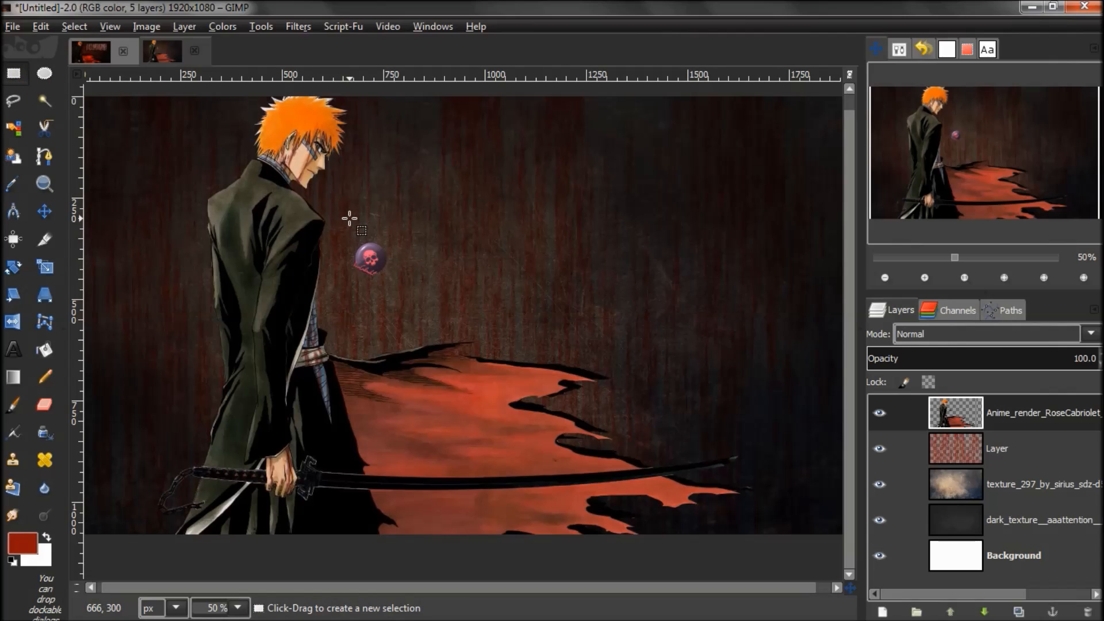
drag(345, 213, 419, 305)
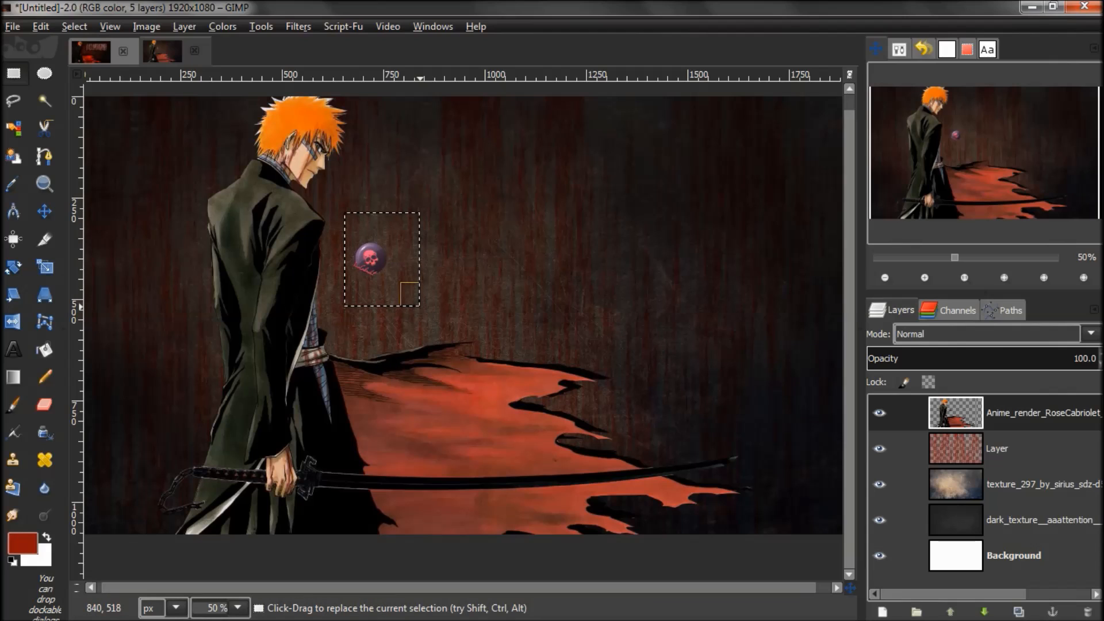
key(Delete)
key(ctrl+shift+a)
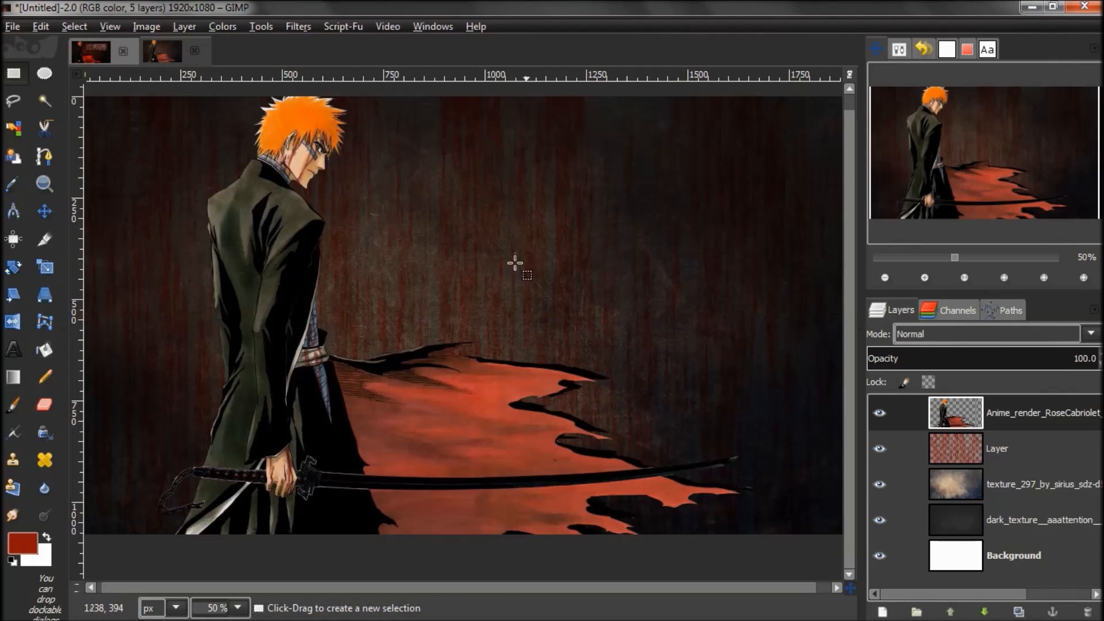
Step: Move the character render left and slightly down so the top of the hair sits inside the canvas
key(m)
drag(303, 328, 243, 349)
drag(954, 154, 949, 154)
drag(282, 426, 293, 426)
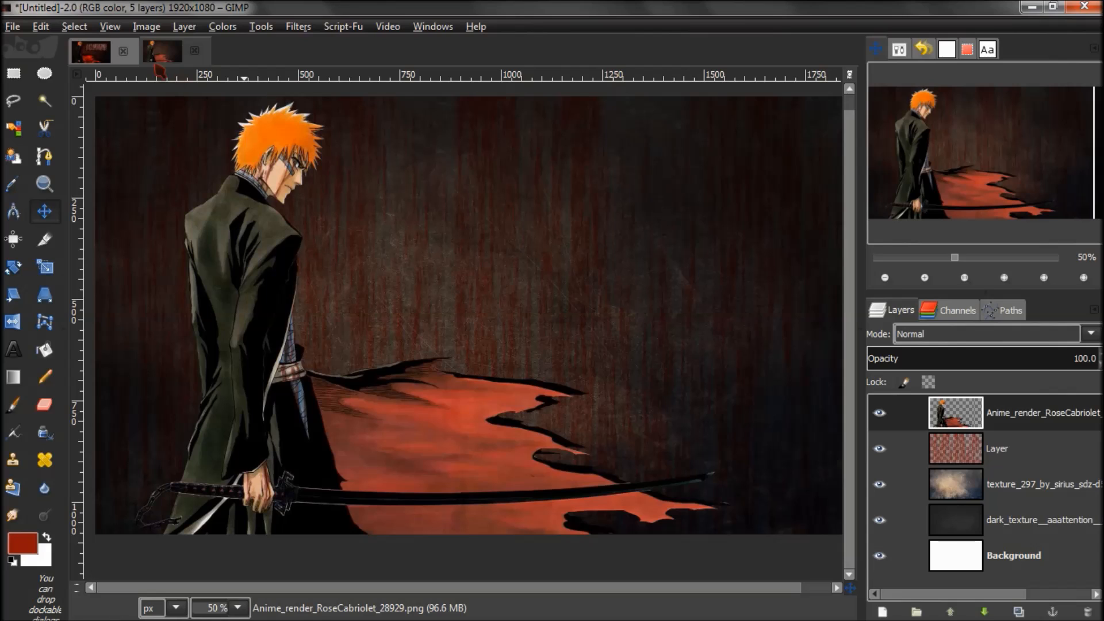
Step: Start a Stroke layer effect on the character layer and set its color to black (000000)
click(184, 26)
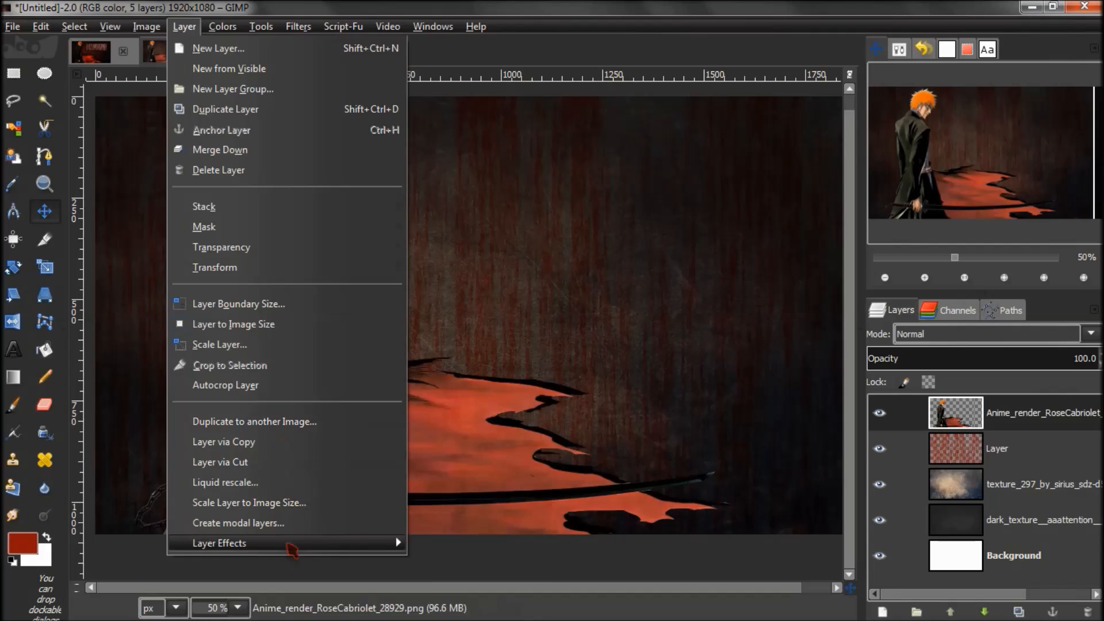
mouse_move(291, 546)
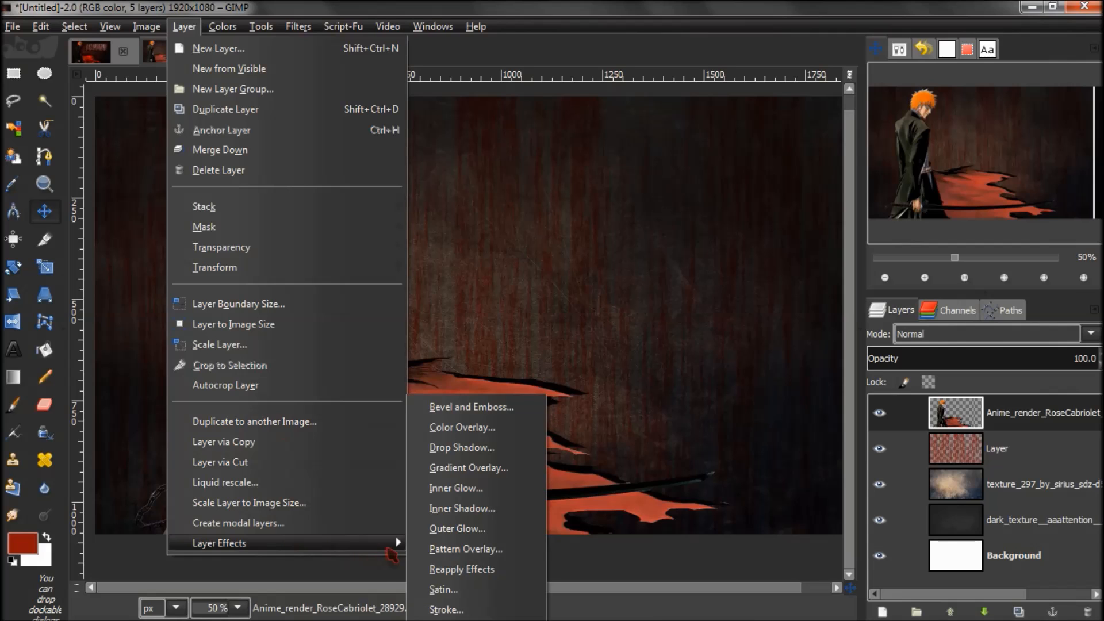
click(469, 611)
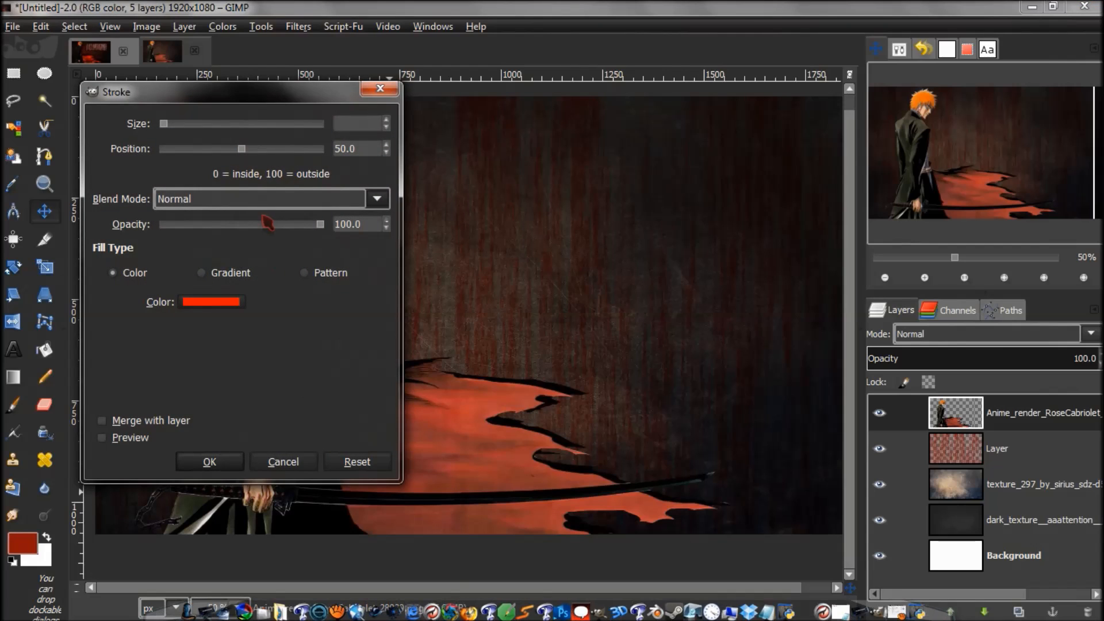
click(220, 310)
mouse_move(194, 294)
mouse_down()
mouse_move(119, 300)
mouse_move(86, 353)
mouse_up()
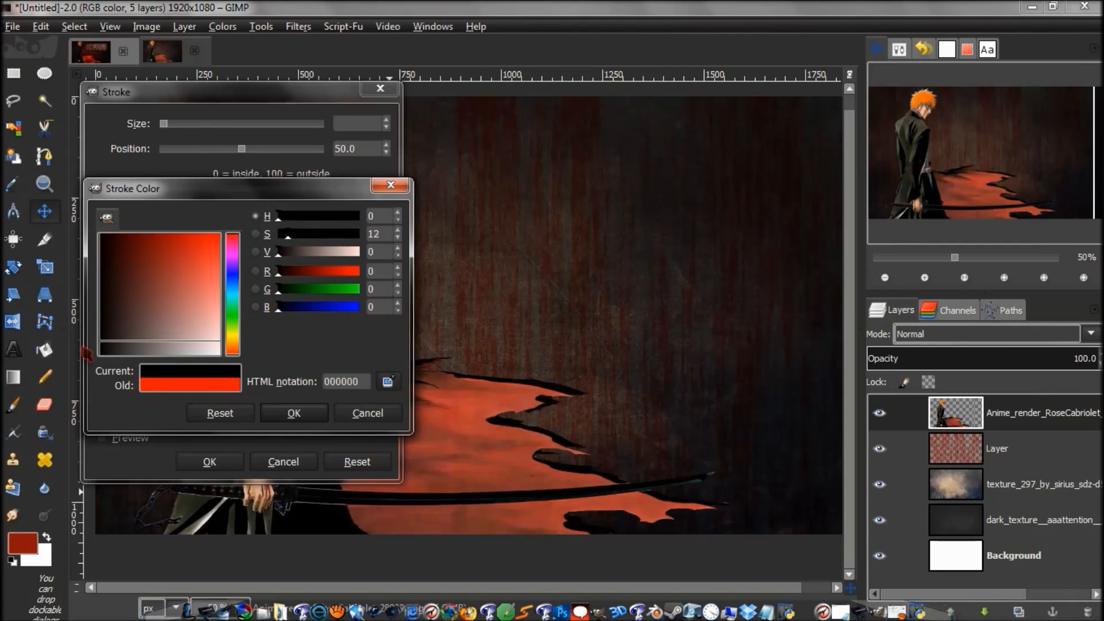
click(292, 414)
Step: Give the stroke a size of 3, preview it on the character, and apply it merged with the layer
mouse_move(278, 104)
mouse_down()
mouse_move(375, 144)
mouse_move(569, 137)
mouse_move(687, 116)
mouse_up()
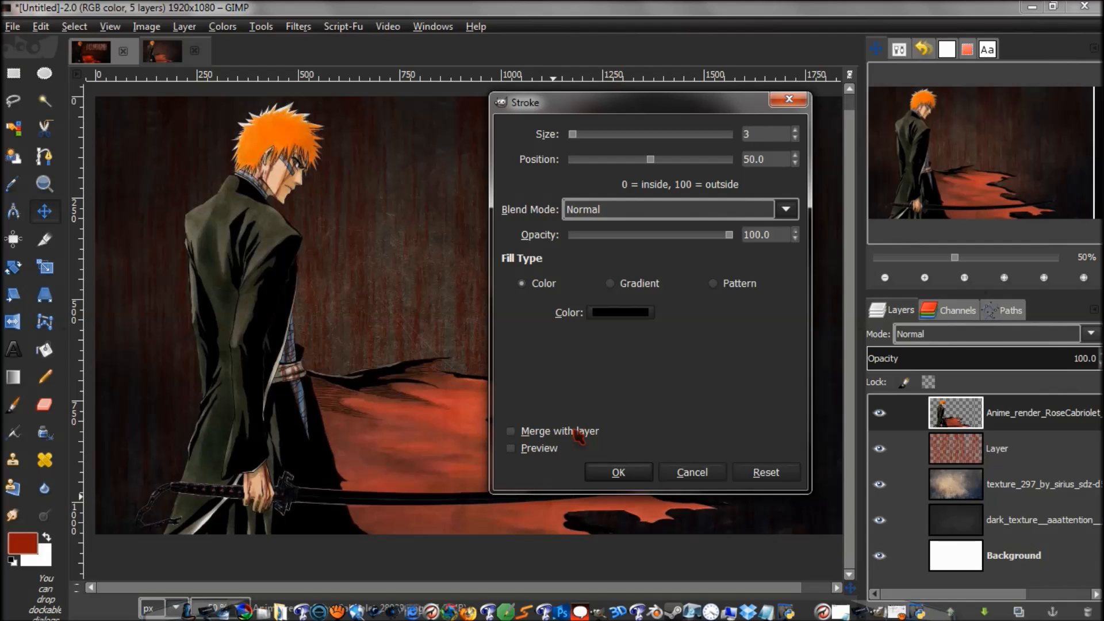
click(540, 452)
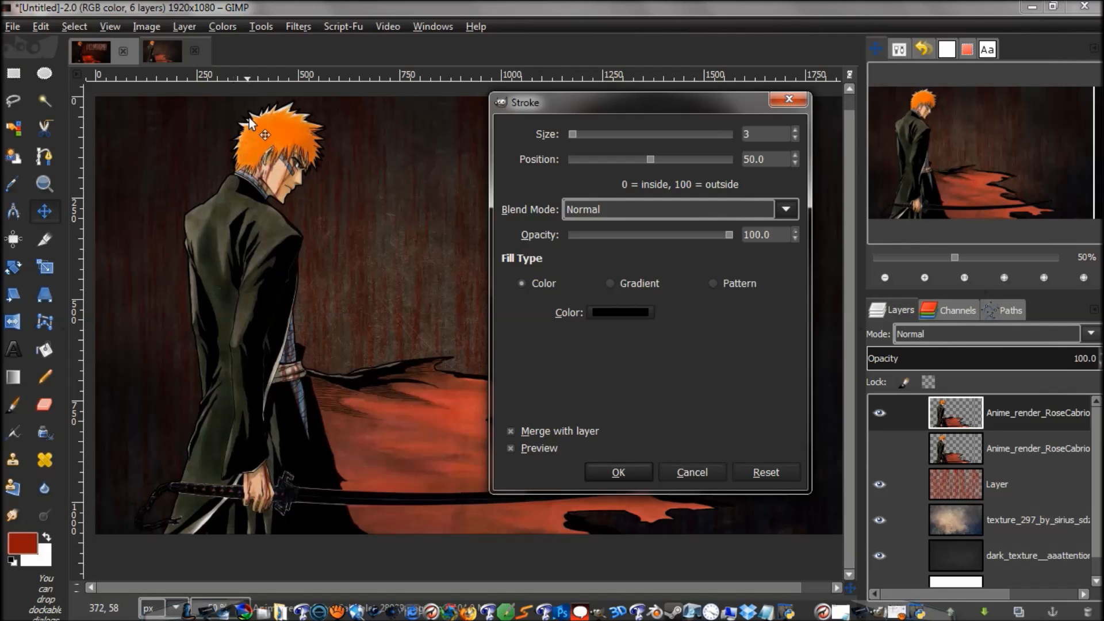
click(522, 453)
click(523, 453)
click(637, 473)
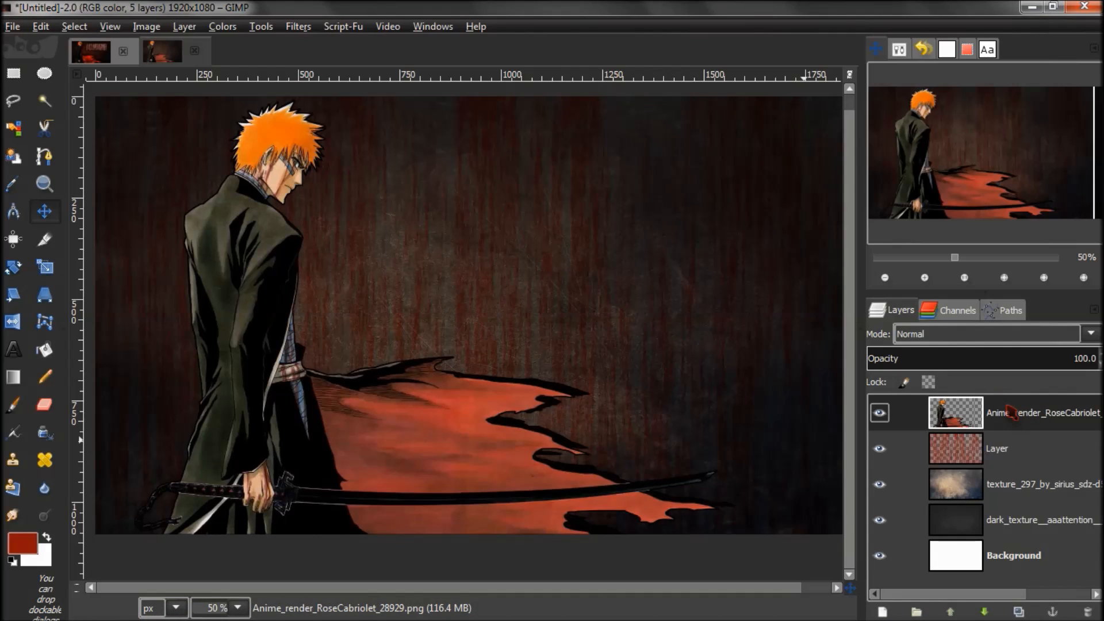
Step: Duplicate the stroked character layer and rename the lower of the two "Ichigo Stroke"
key(shift+ctrl+d)
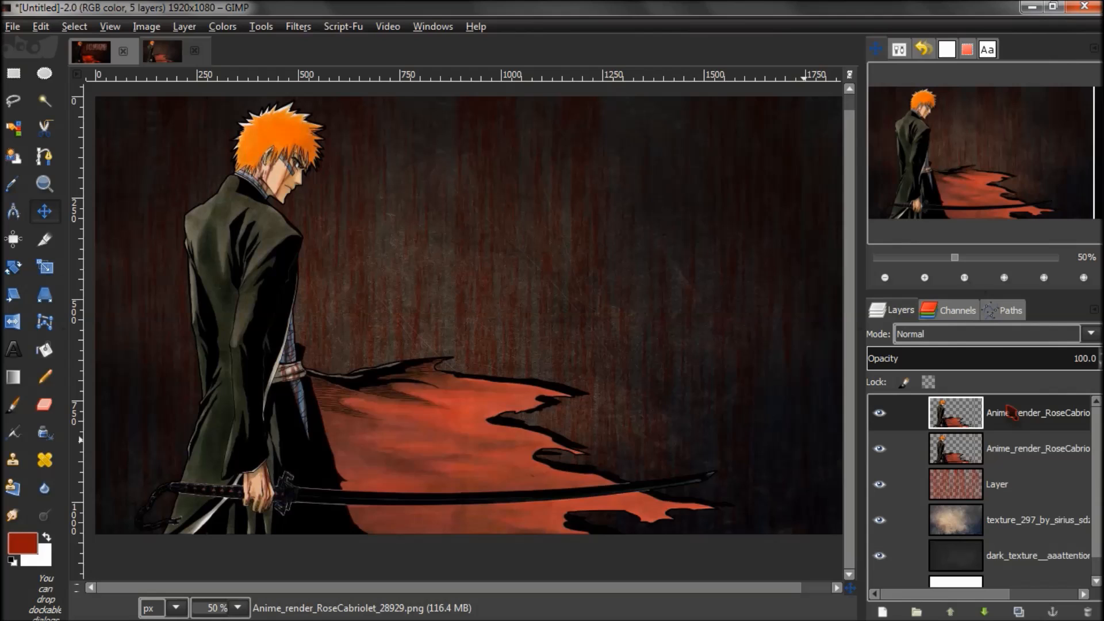
click(1029, 452)
right_click(1028, 454)
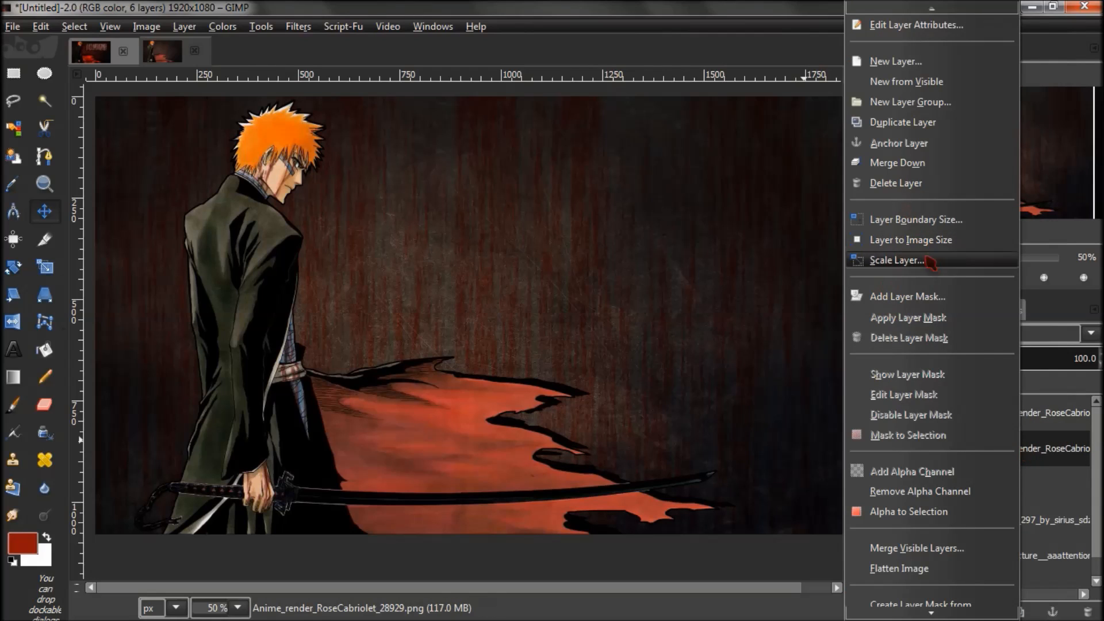
click(1073, 455)
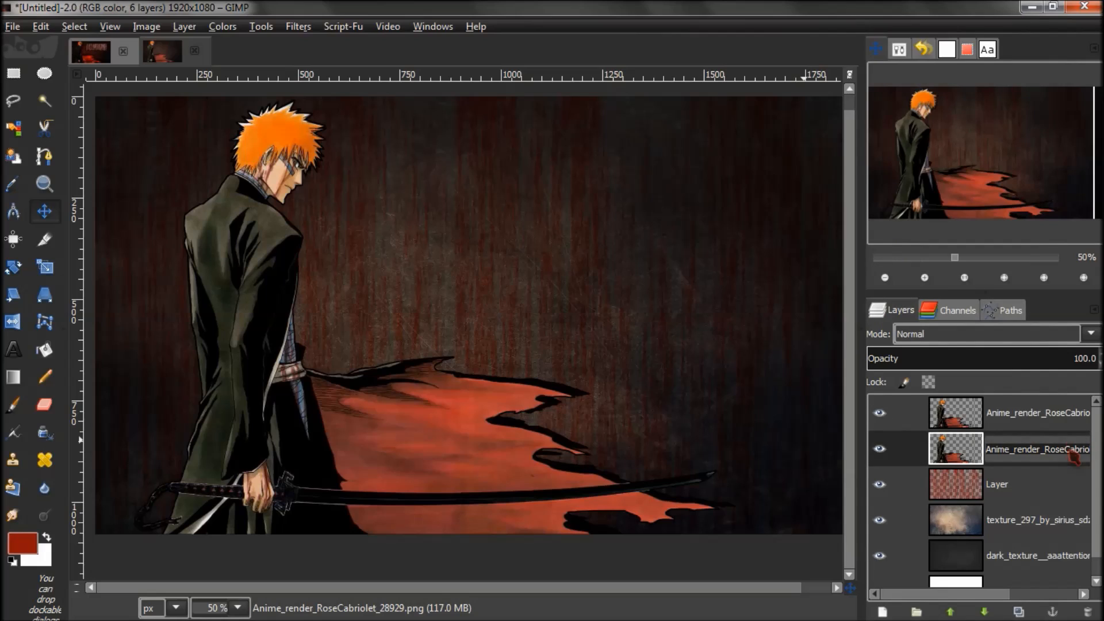
key(BackSpace)
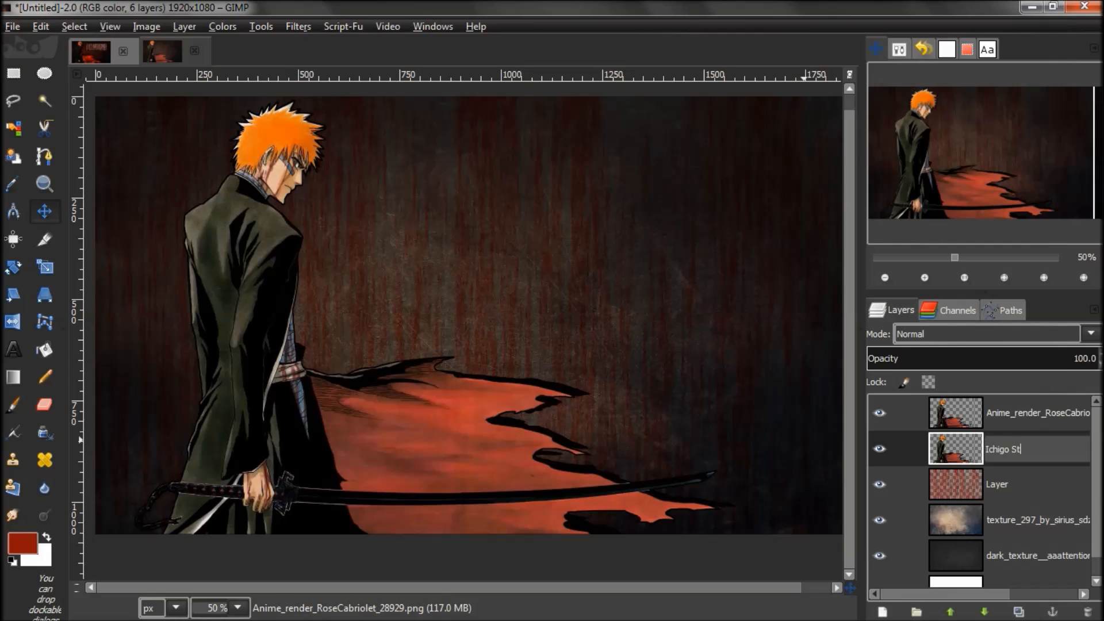
text(Ichigo Stroke)
key(Return)
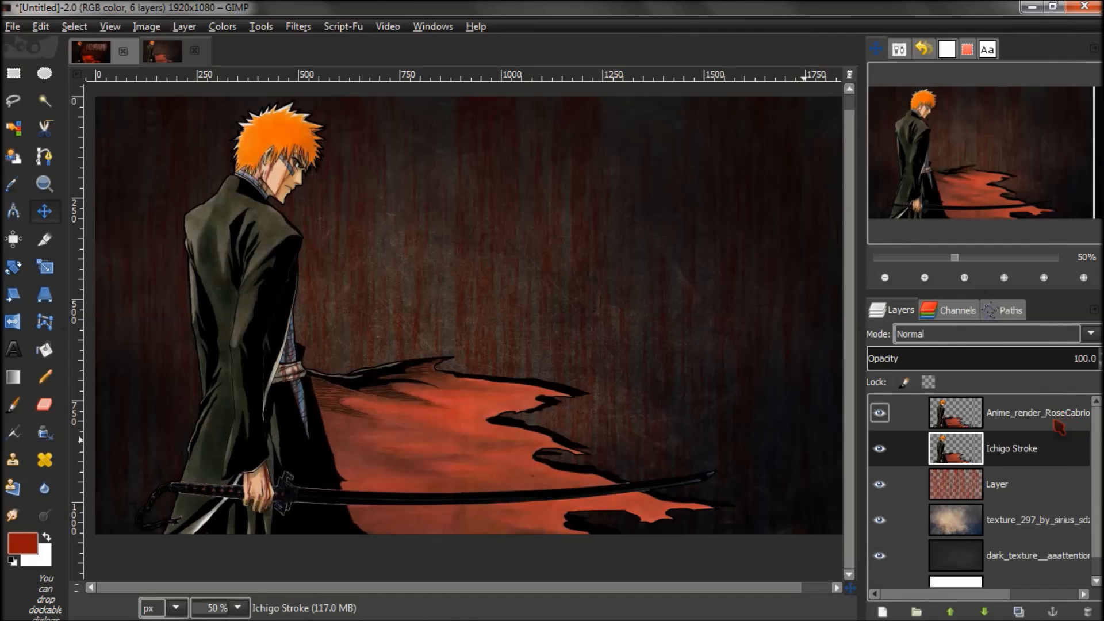
Step: Rename the top character layer "Ichigo Smooth"
double_click(1058, 427)
key(BackSpace)
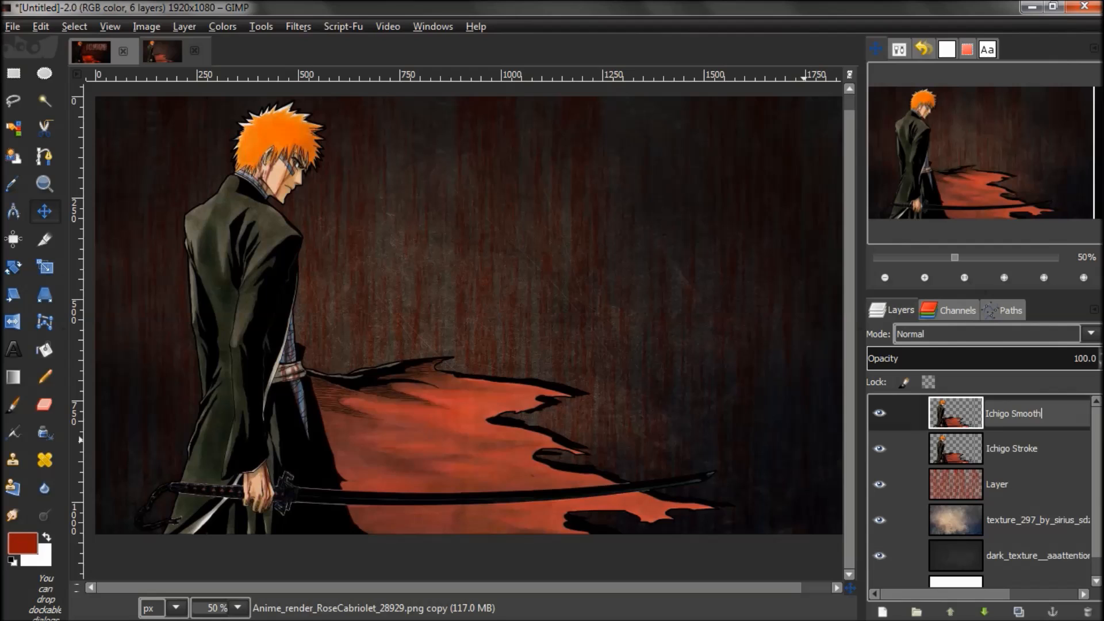
key(Return)
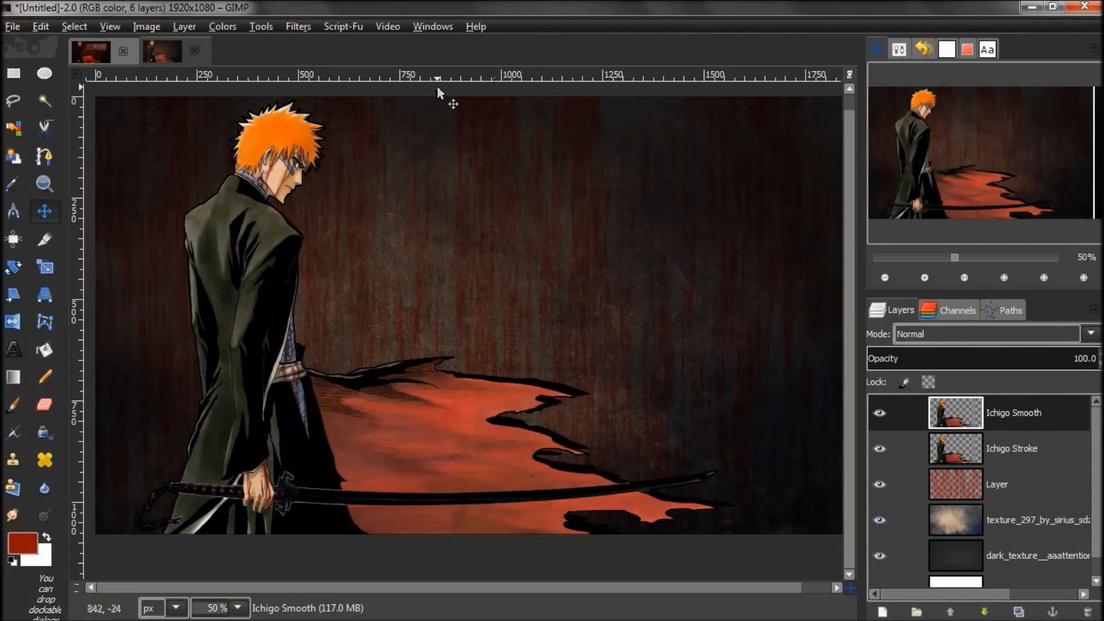
Step: Open G'MIC for the Ichigo Smooth layer and choose the Smooth [bilateral] repair filter
click(298, 26)
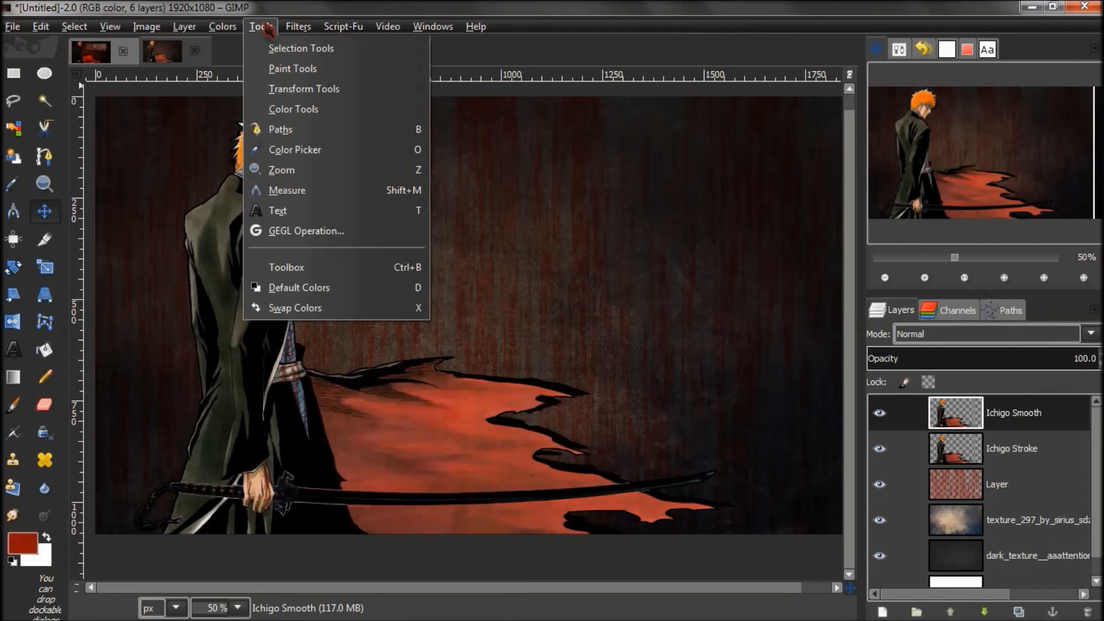
click(266, 28)
click(299, 27)
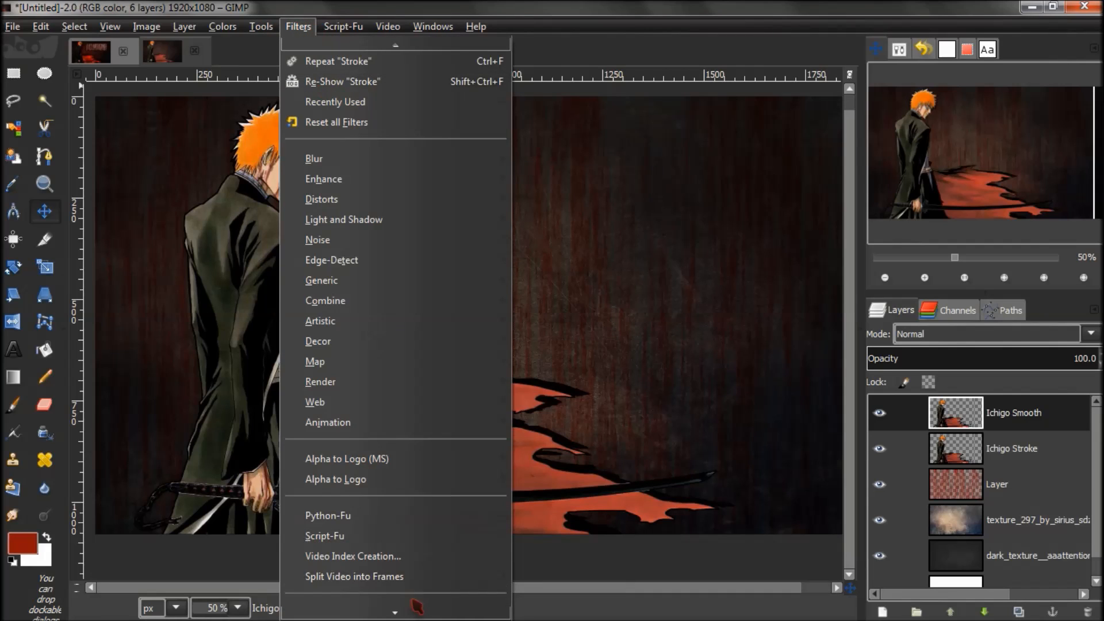
mouse_move(420, 599)
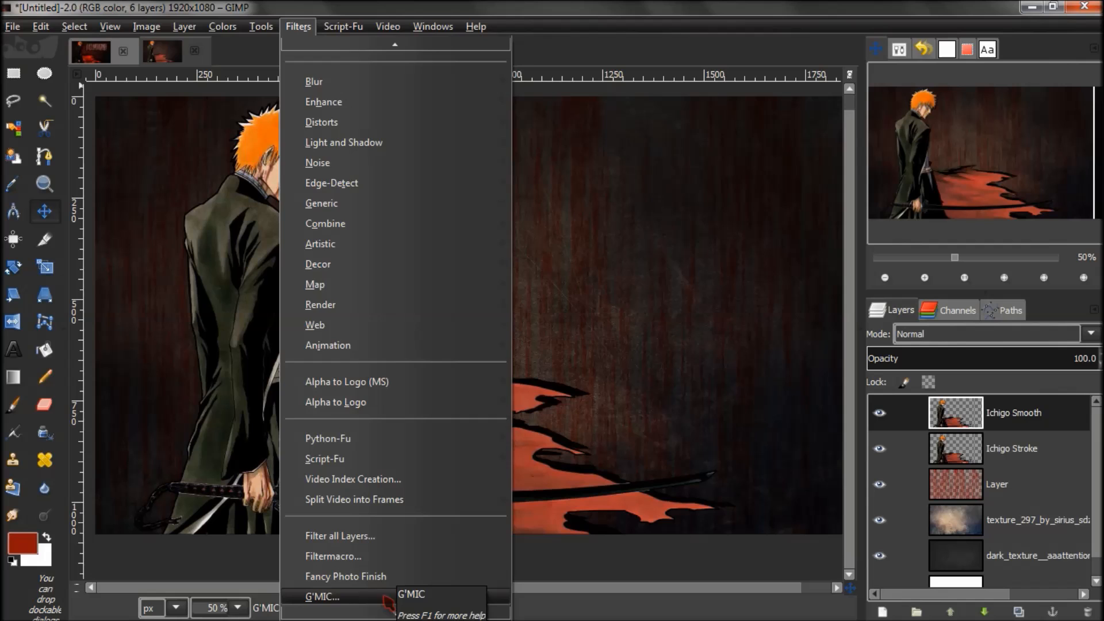
click(385, 599)
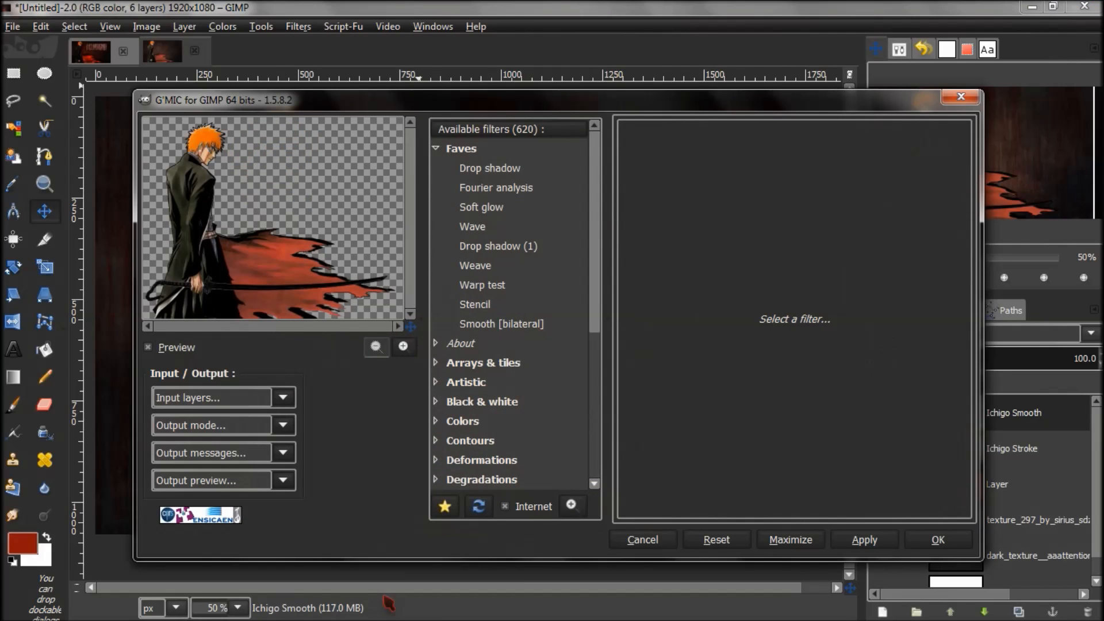
drag(595, 269, 599, 437)
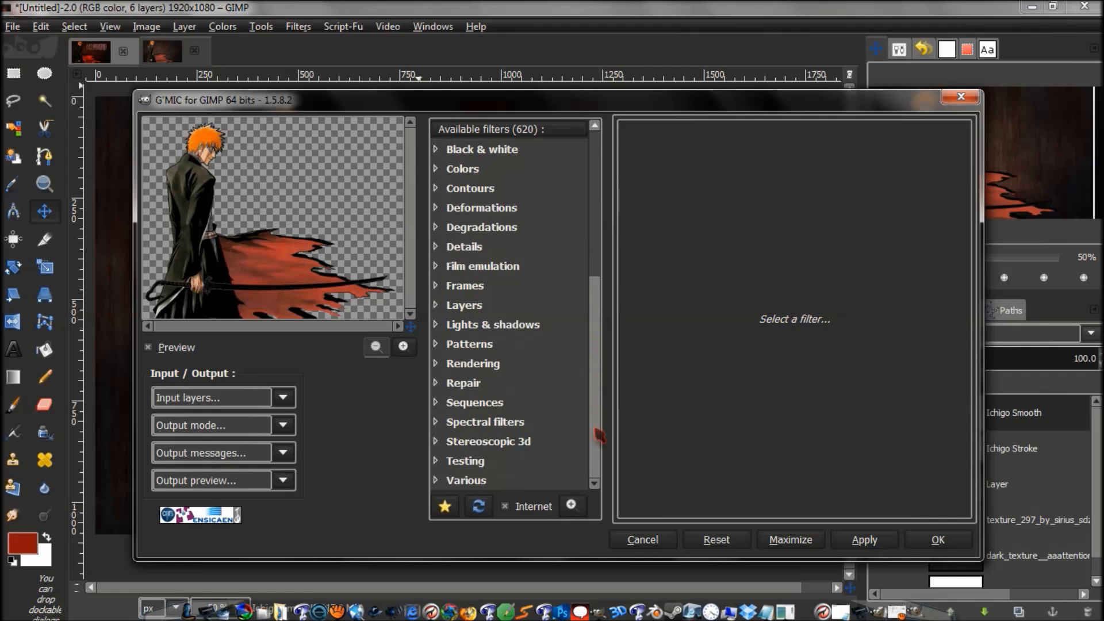
click(436, 383)
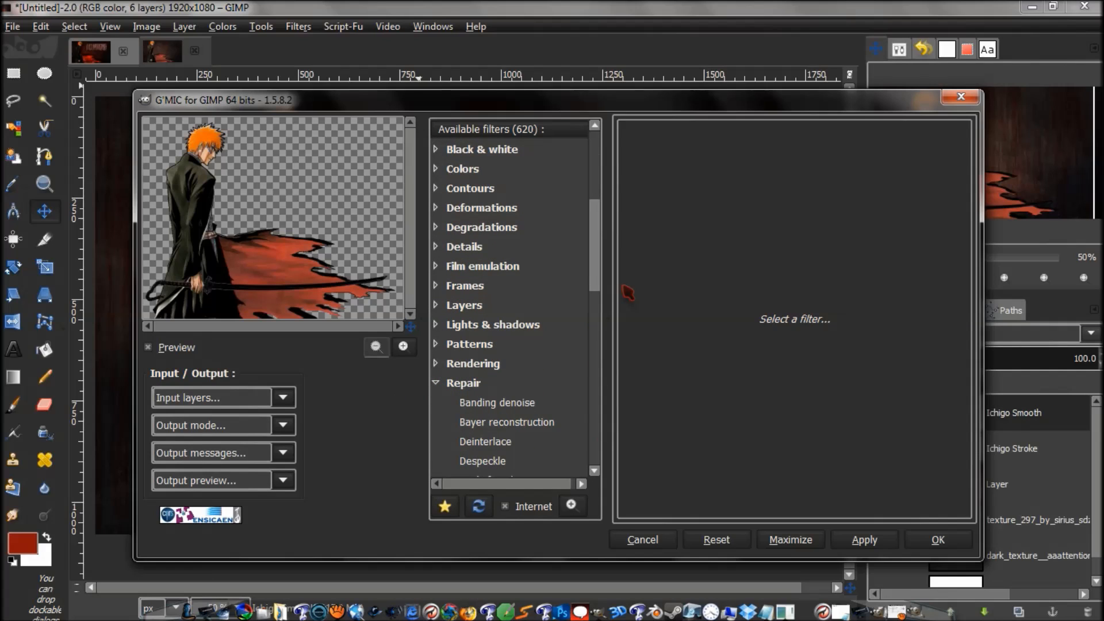
drag(600, 270, 602, 383)
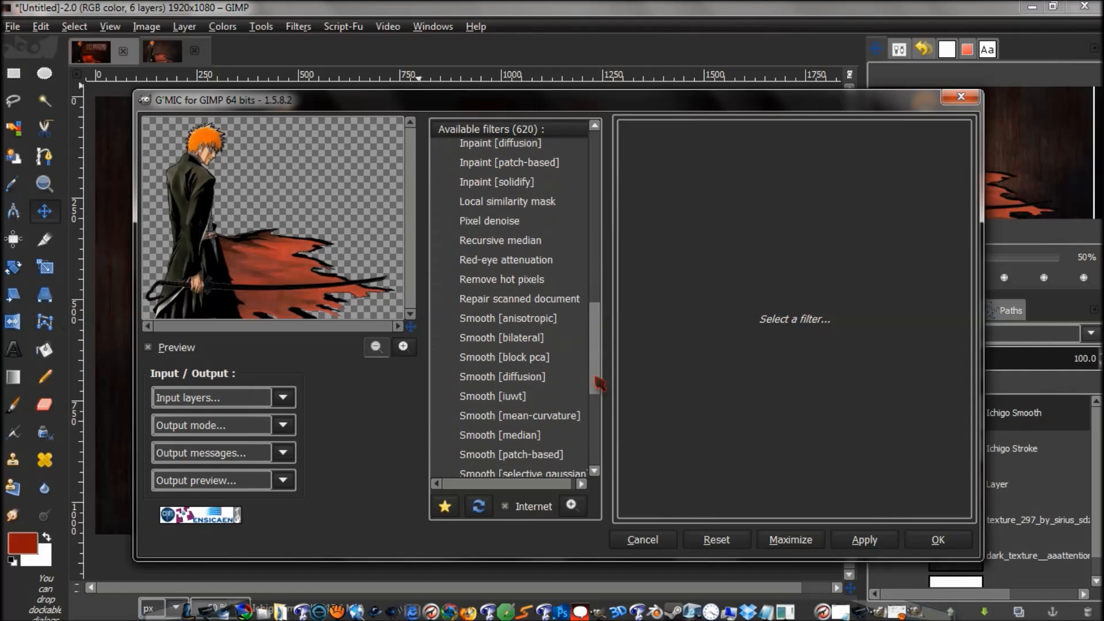
click(493, 344)
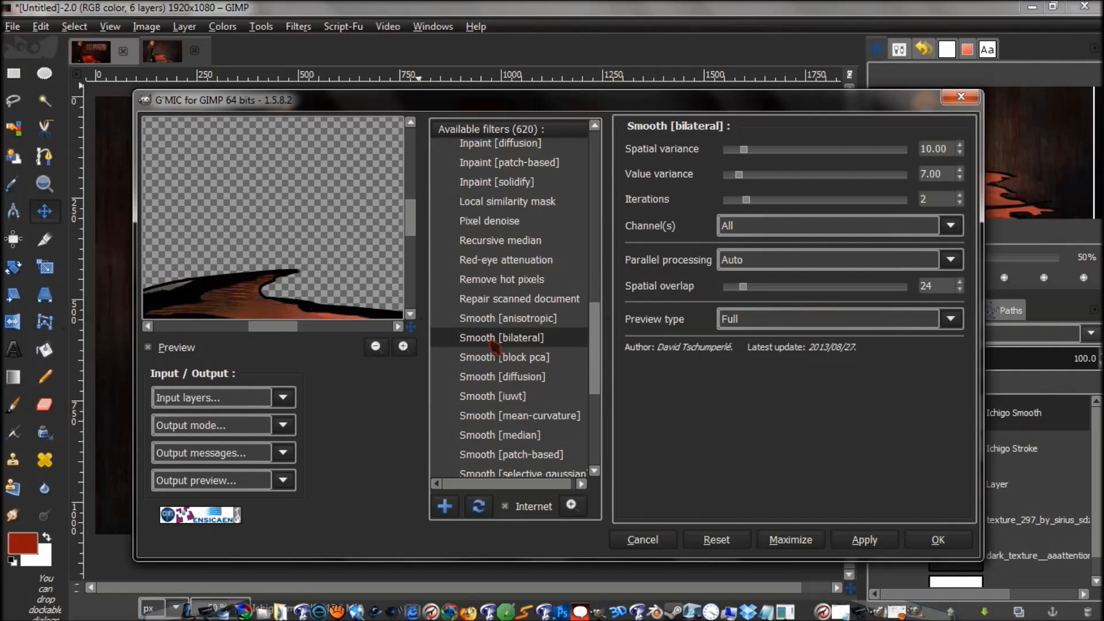
Step: Preview the smoothing on the character's coat, apply it with spatial variance 10, value variance 7 and 2 iterations, and close G'MIC
drag(304, 248, 395, 244)
mouse_move(410, 327)
mouse_down()
mouse_move(405, 339)
mouse_move(391, 316)
mouse_move(395, 327)
mouse_up()
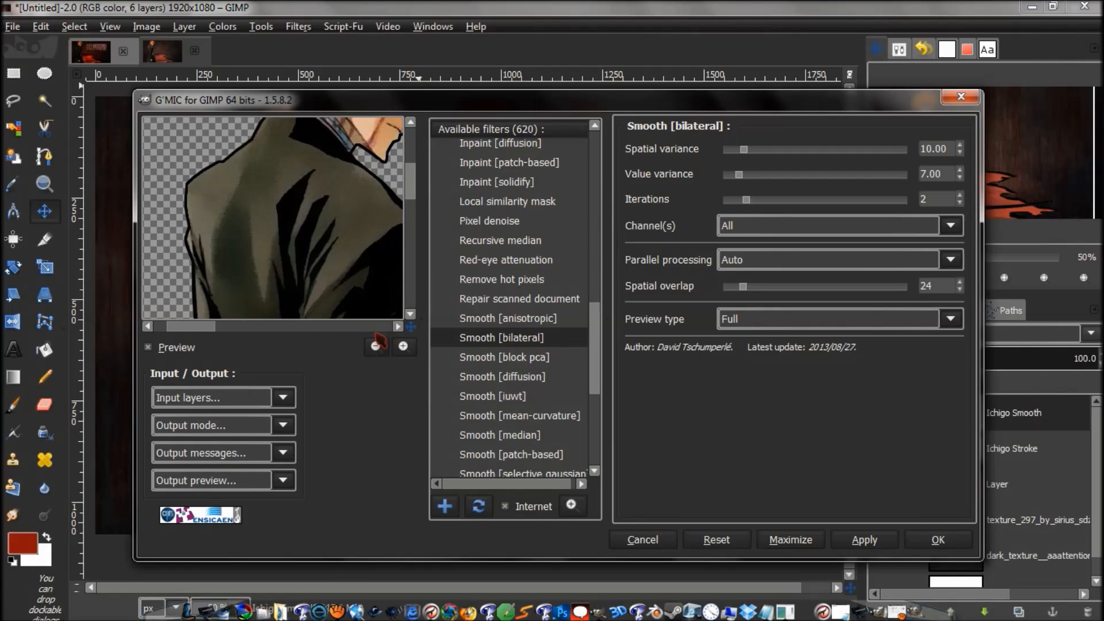
click(149, 348)
click(865, 541)
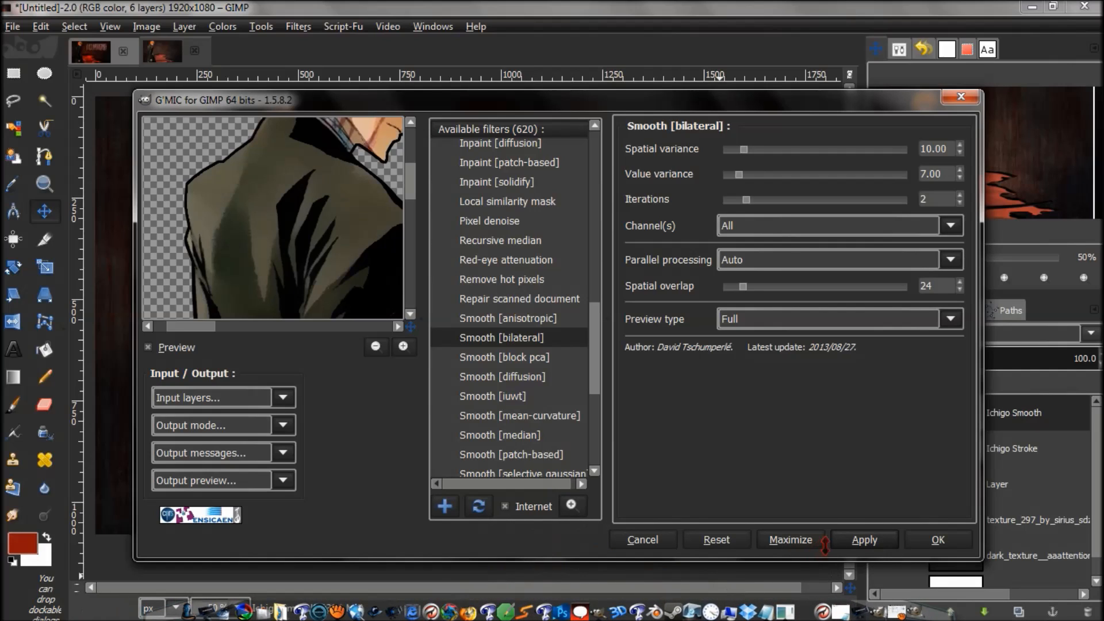
click(960, 96)
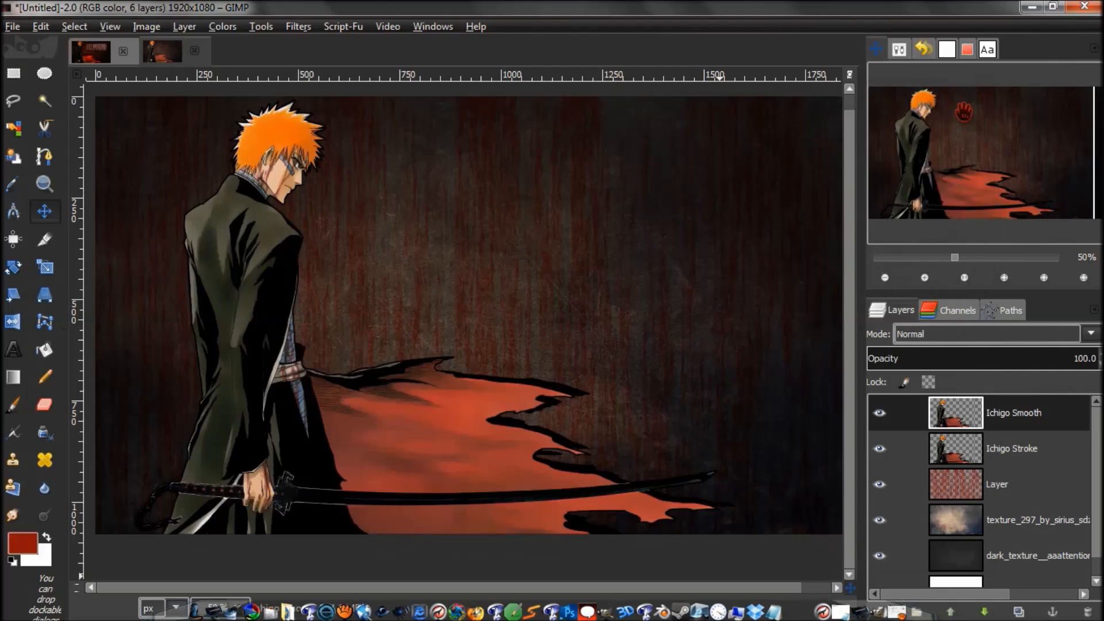
Step: Toggle the visibility of the Ichigo Smooth layer to compare the character with and without smoothing
click(880, 412)
click(880, 413)
click(880, 413)
click(881, 413)
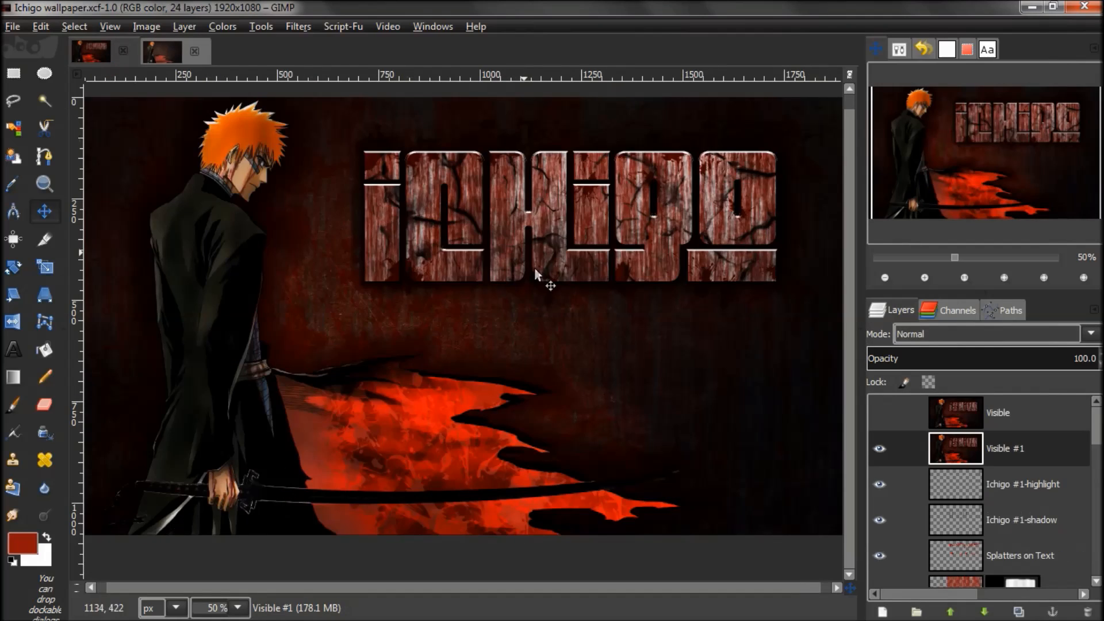
Step: Examine the character layers in the finished Ichigo wallpaper's layer stack, and return to the working image
scroll(1095, 459, down, 10)
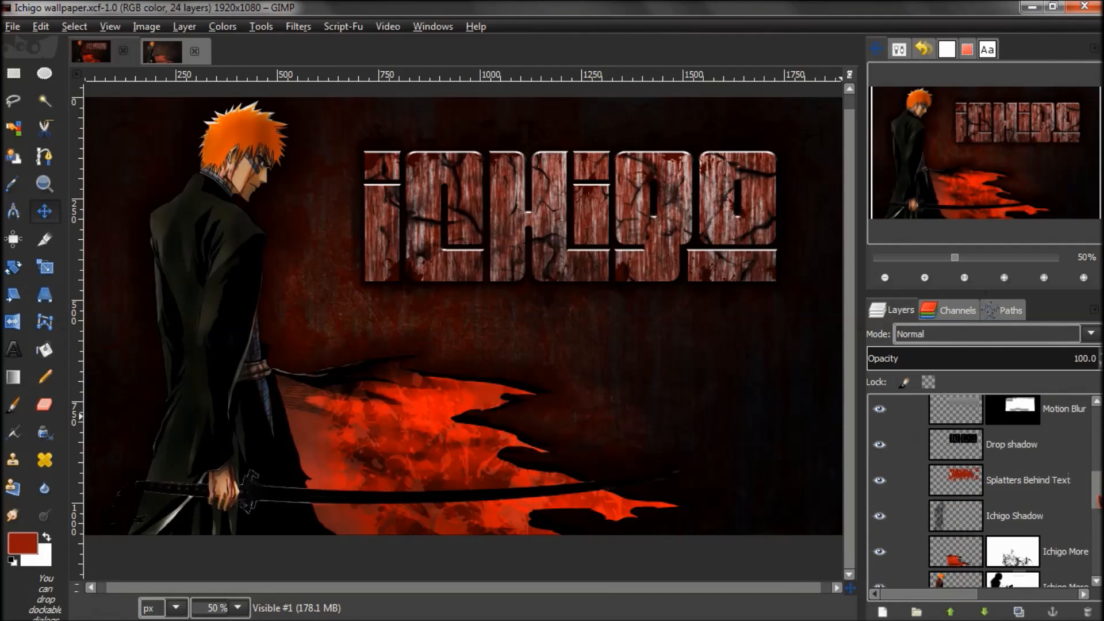
scroll(986, 492, down, 3)
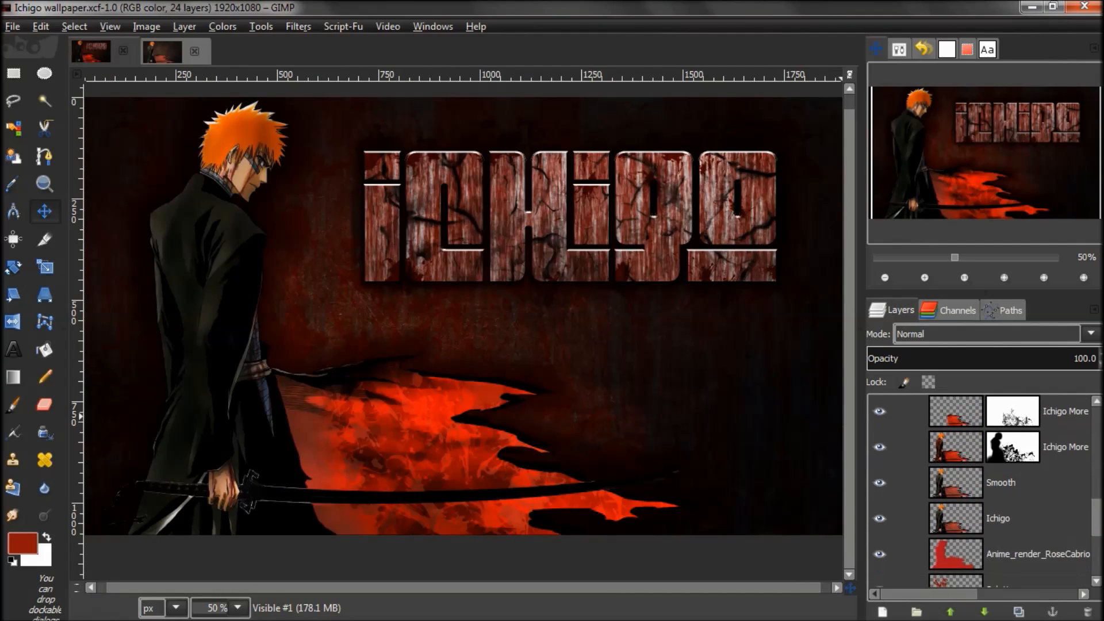
drag(1096, 530, 1095, 529)
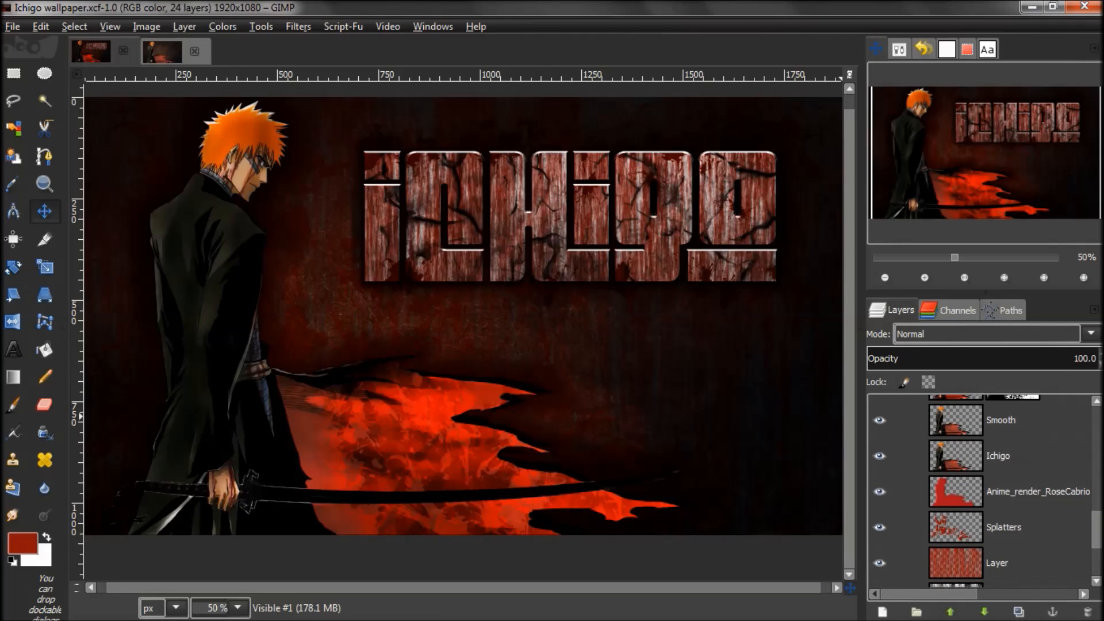
scroll(986, 492, up, 3)
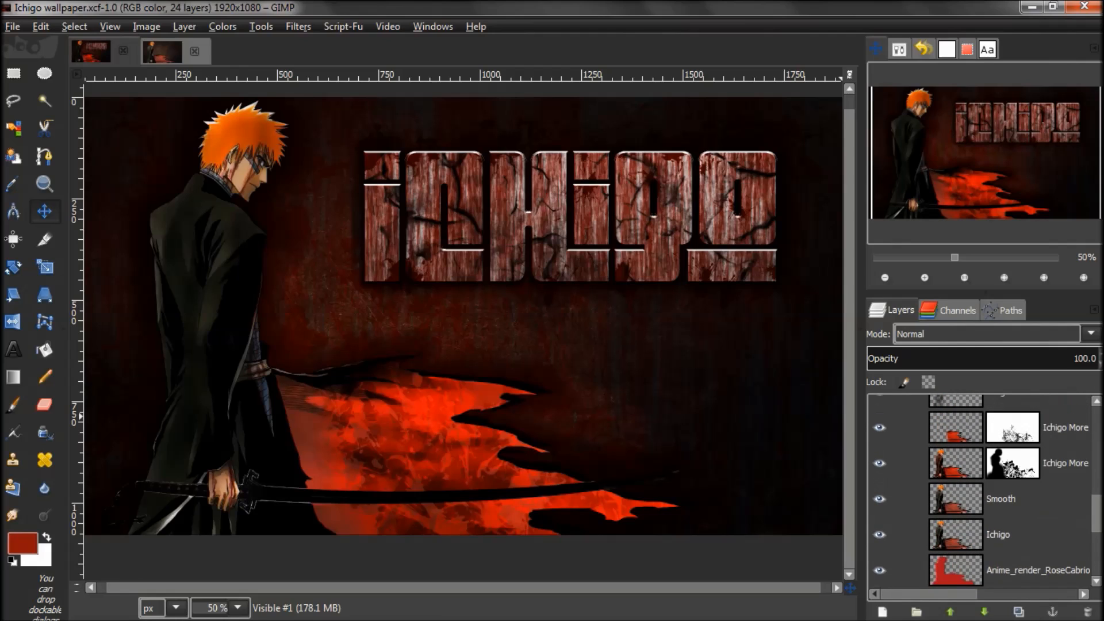
scroll(987, 492, up, 1)
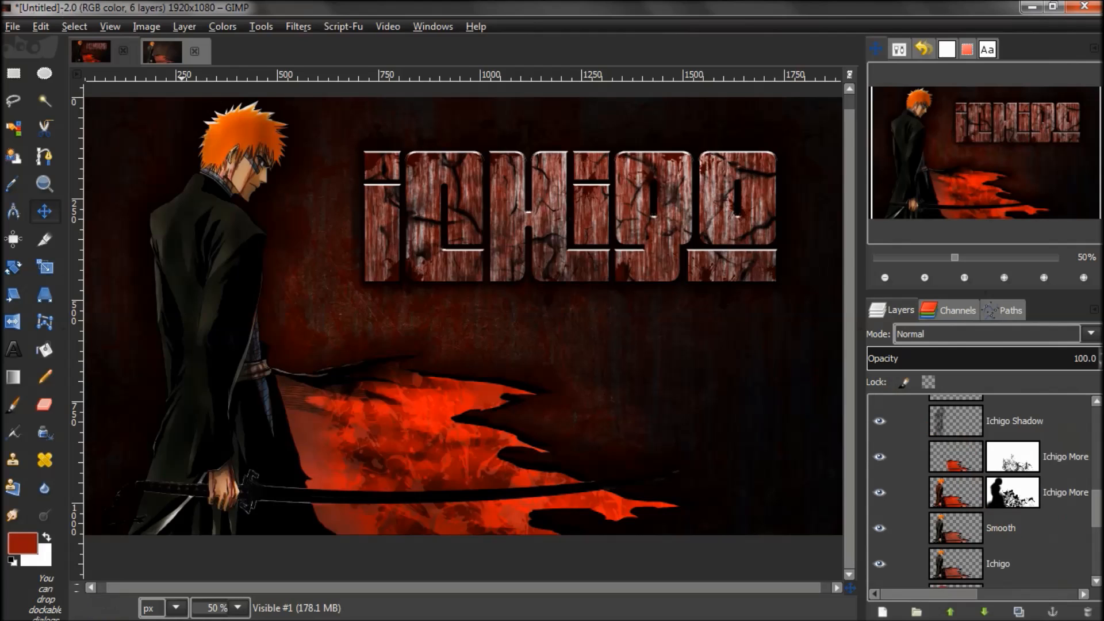
click(172, 57)
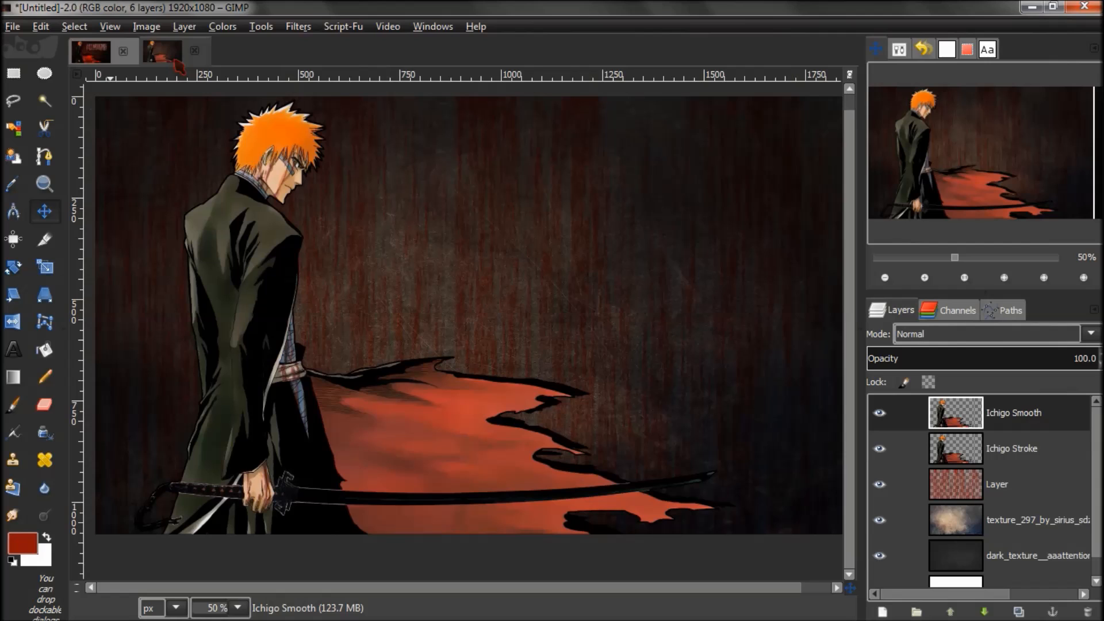
Step: Duplicate the Ichigo Smooth layer and rename the copy "Ichigo Hue"
key(shift+ctrl+d)
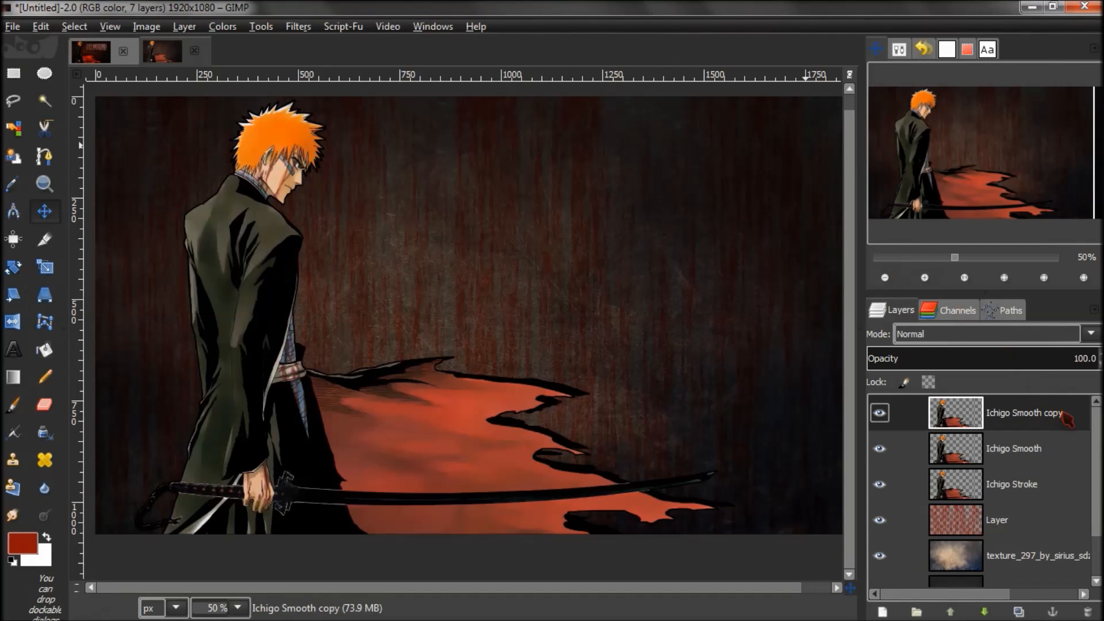
double_click(1061, 418)
key(BackSpace)
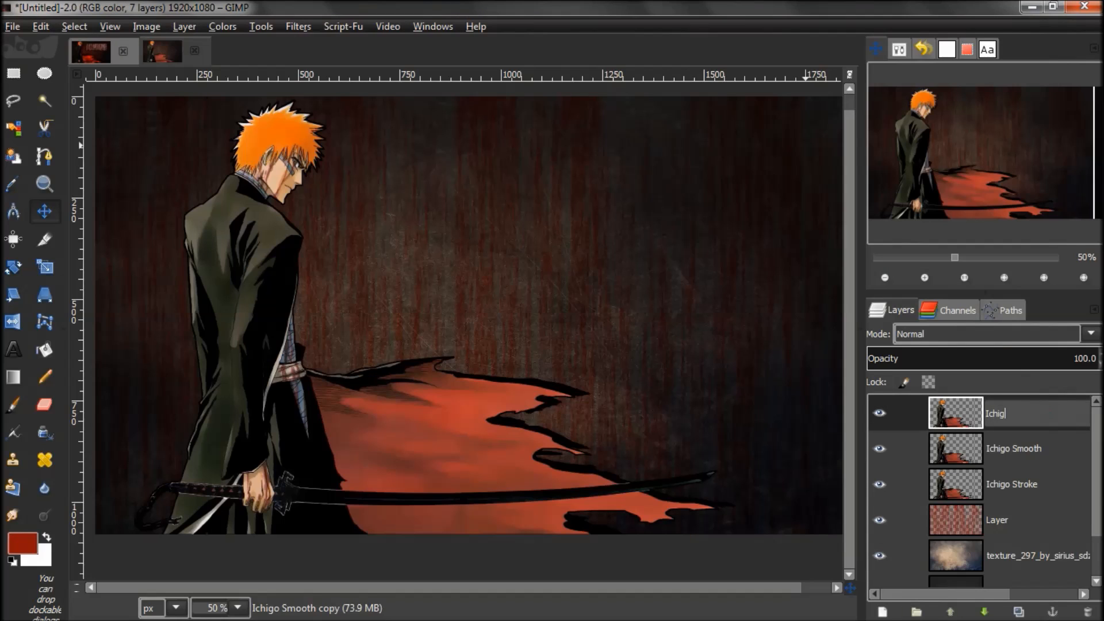
text(Ichigo Hue)
key(Return)
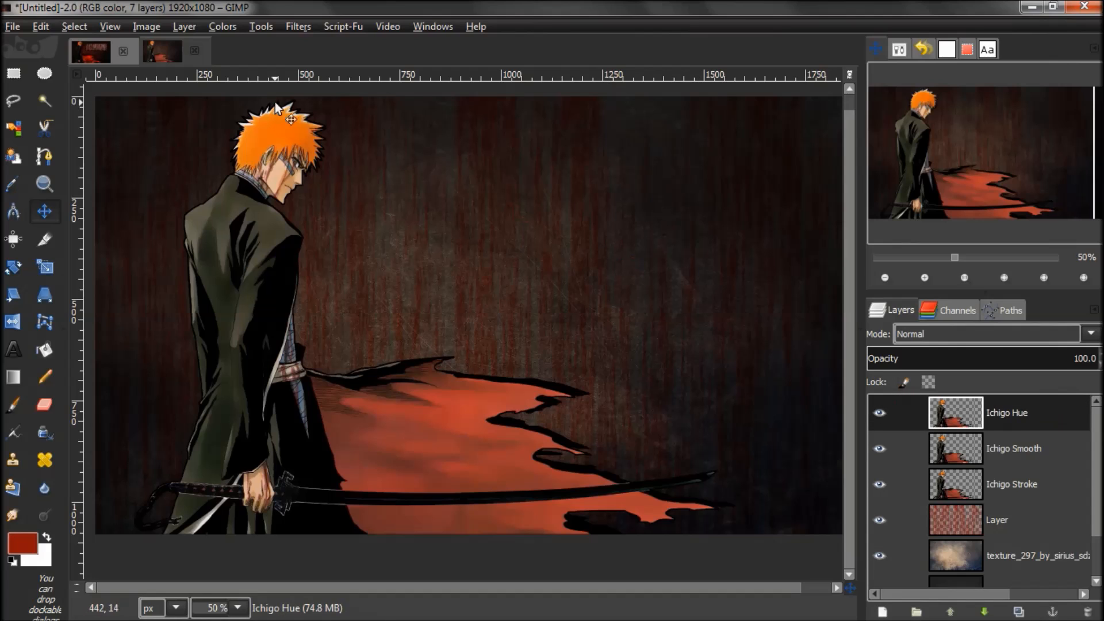
Step: Shift the Ichigo Hue layer toward red using the hue variations of Filter Pack, and apply the change
click(222, 26)
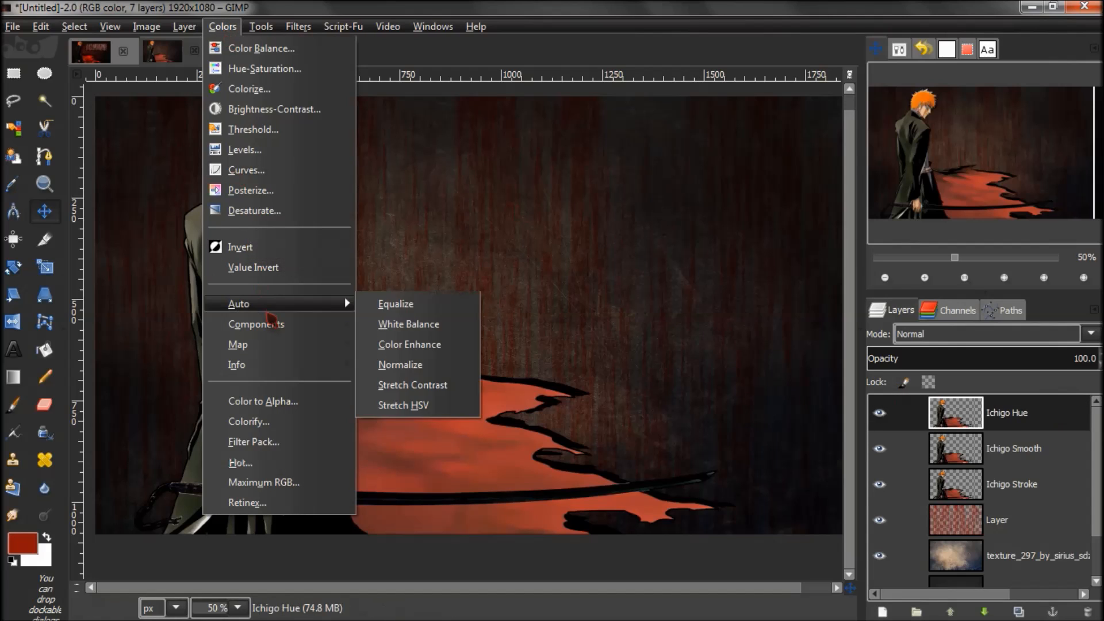
click(277, 441)
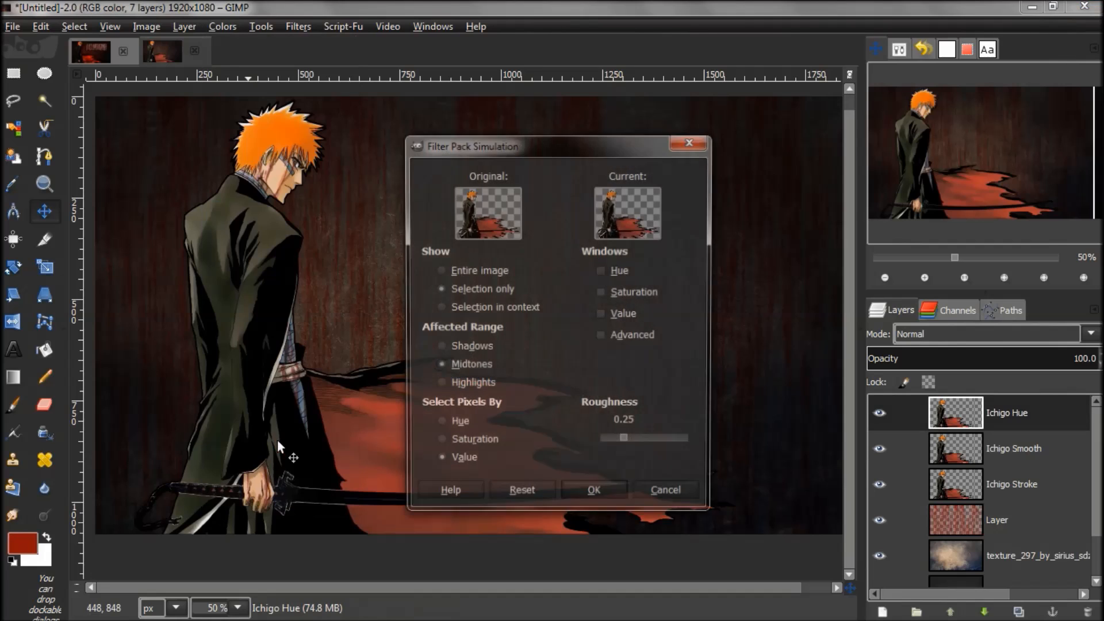
click(603, 273)
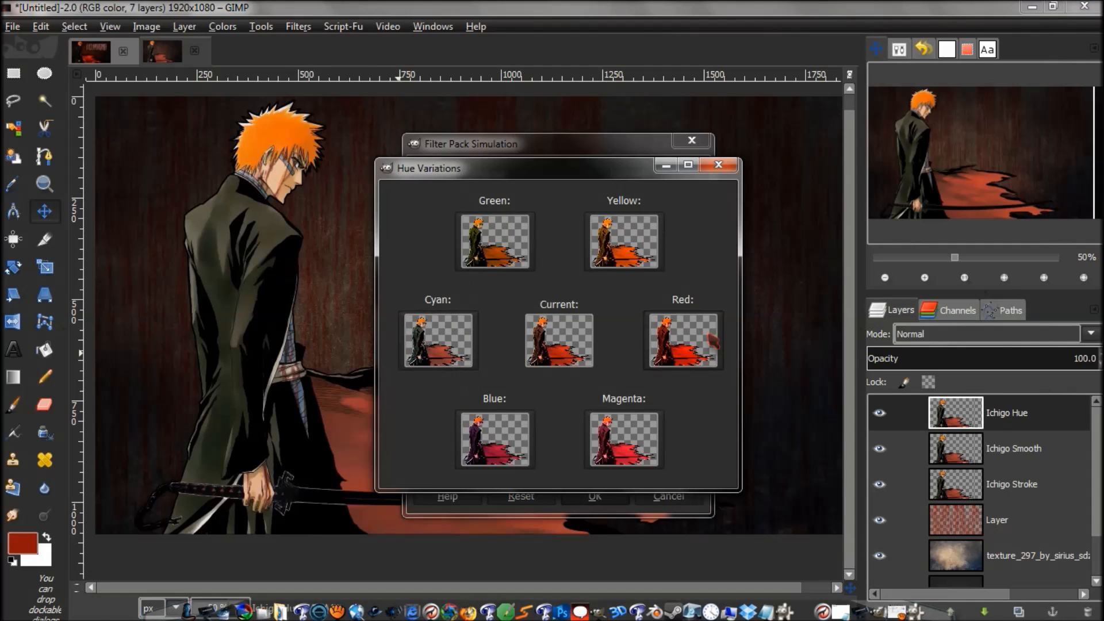
click(718, 165)
click(595, 497)
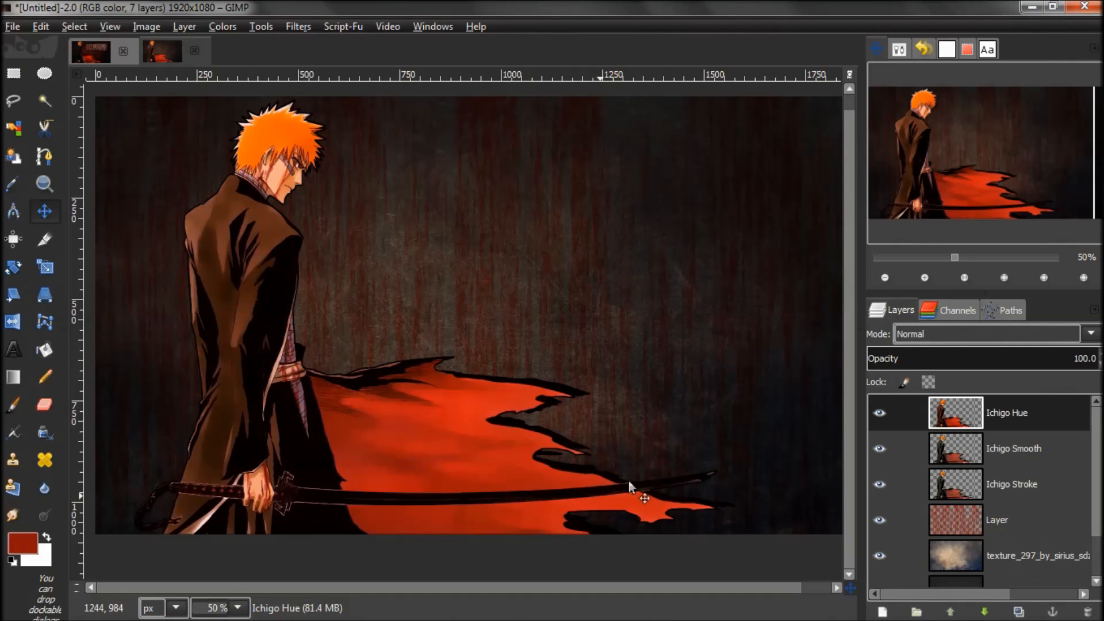
Step: Expand the Ichigo Hue, Ichigo Smooth and Ichigo Stroke layers to the image size
right_click(1009, 417)
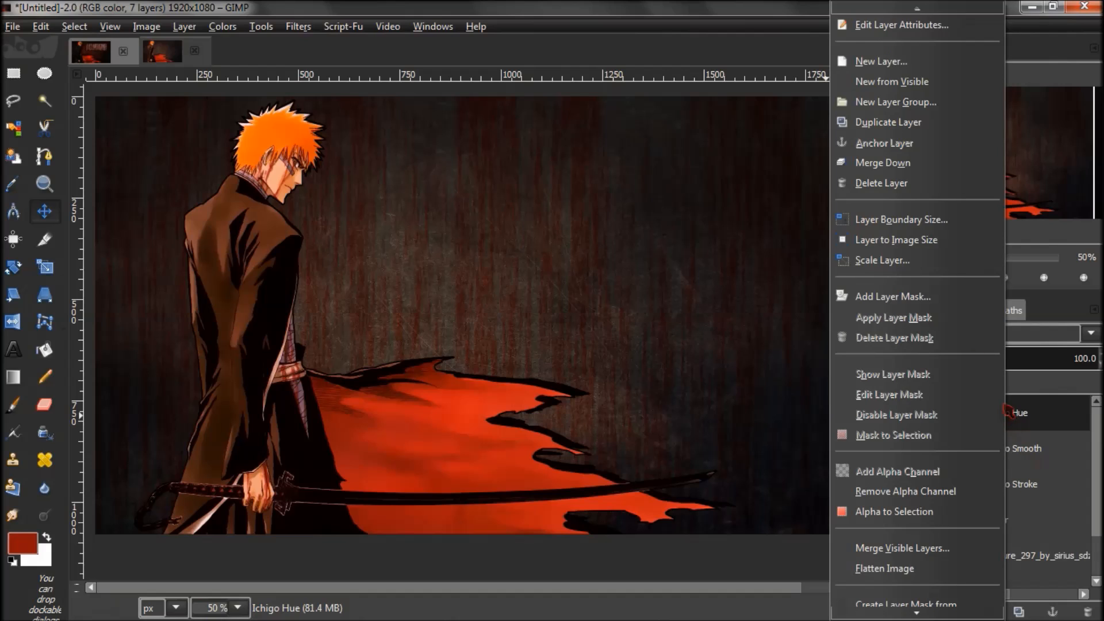
click(923, 240)
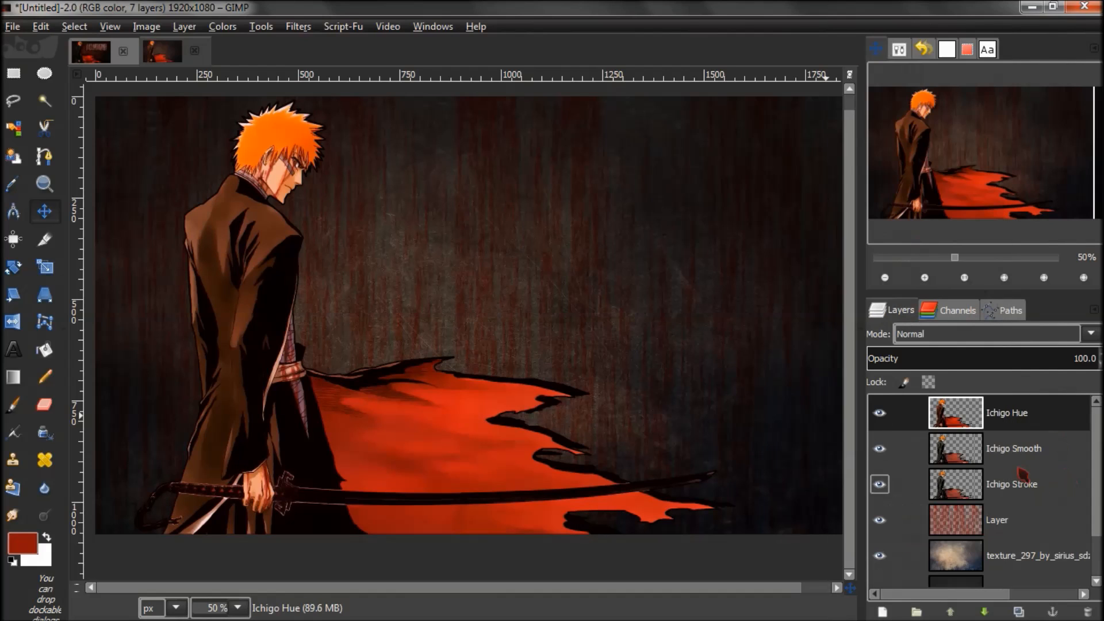
click(1019, 460)
right_click(1018, 460)
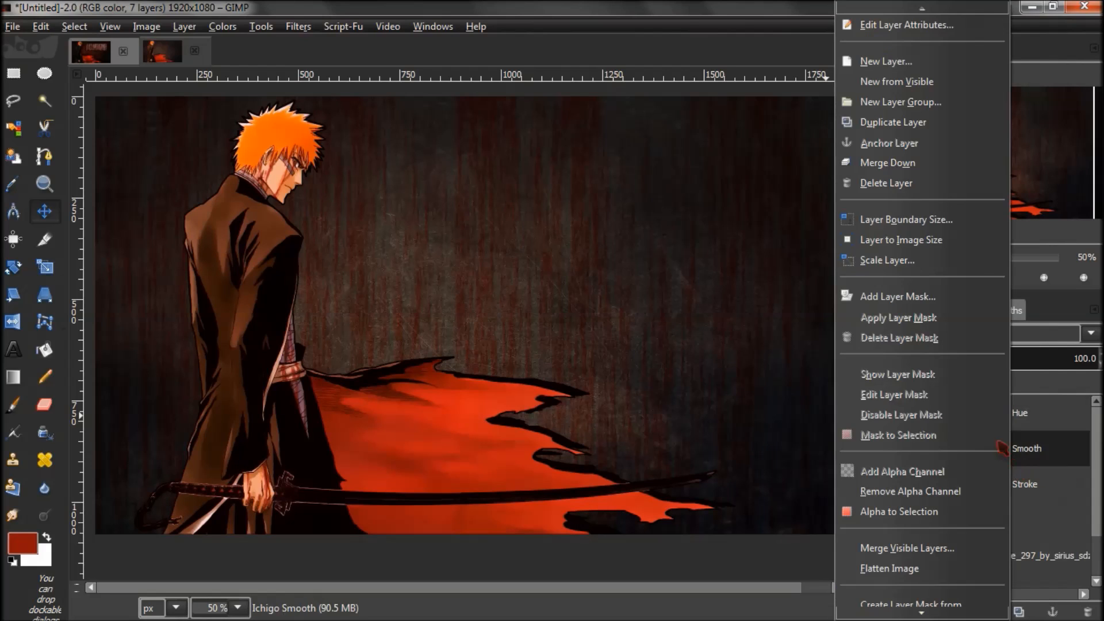
click(920, 240)
click(1008, 494)
right_click(1009, 496)
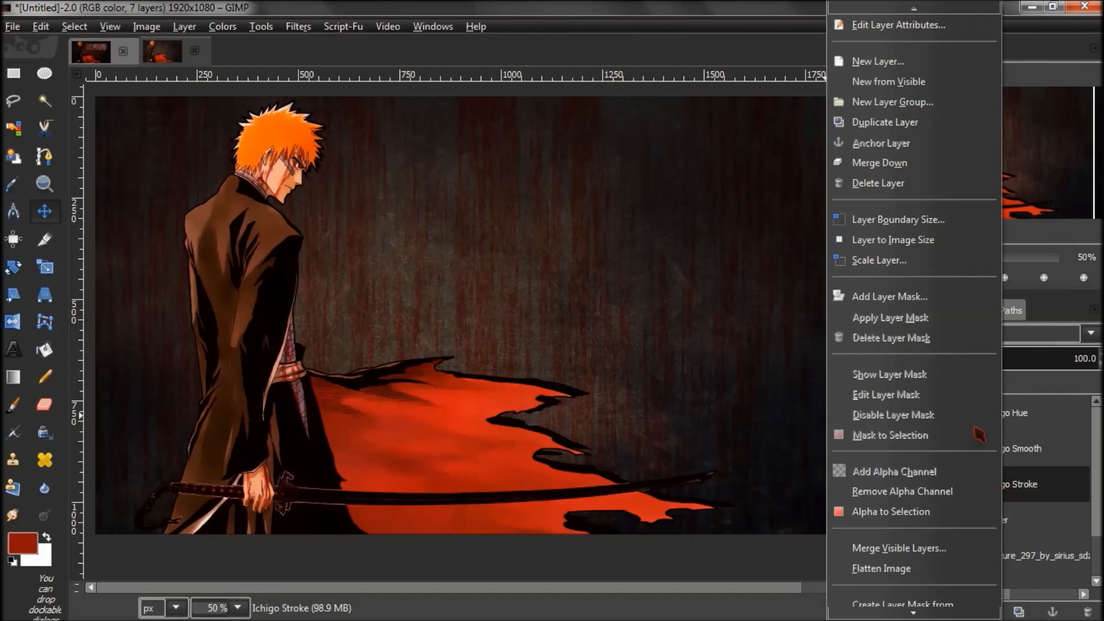
click(920, 240)
Step: Add a white (full opacity) layer mask to the Ichigo Hue layer
click(1014, 424)
right_click(1014, 424)
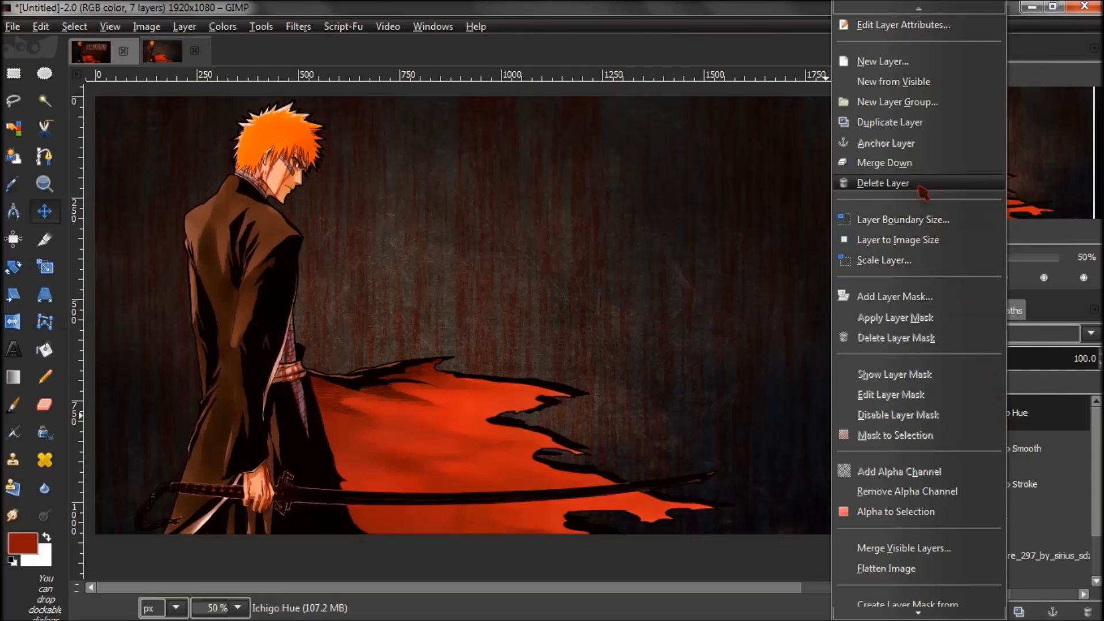
click(918, 304)
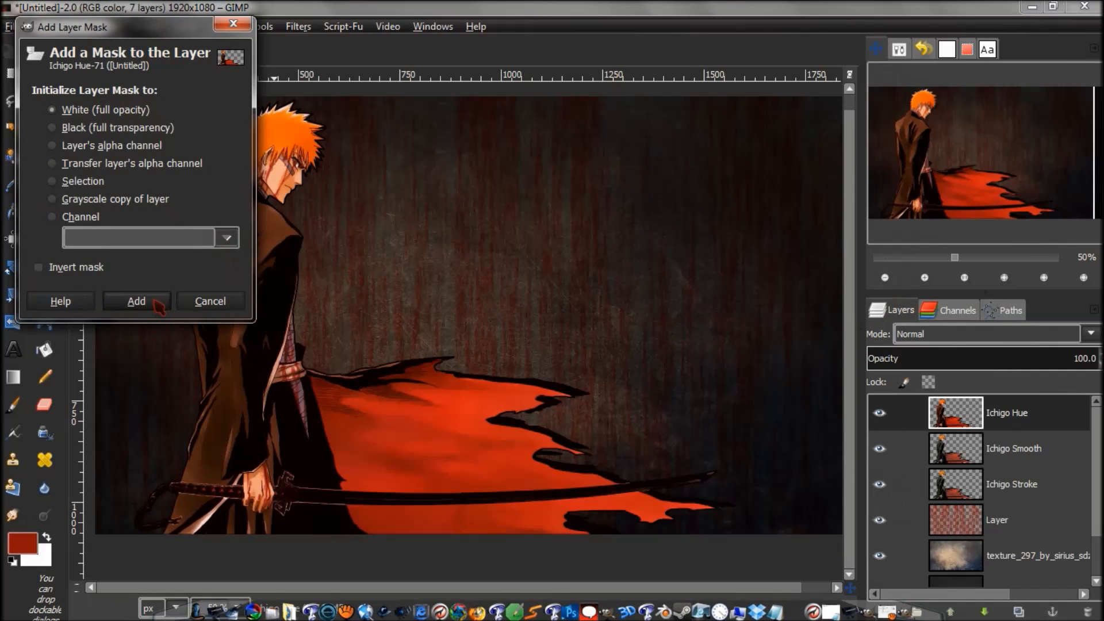
click(136, 300)
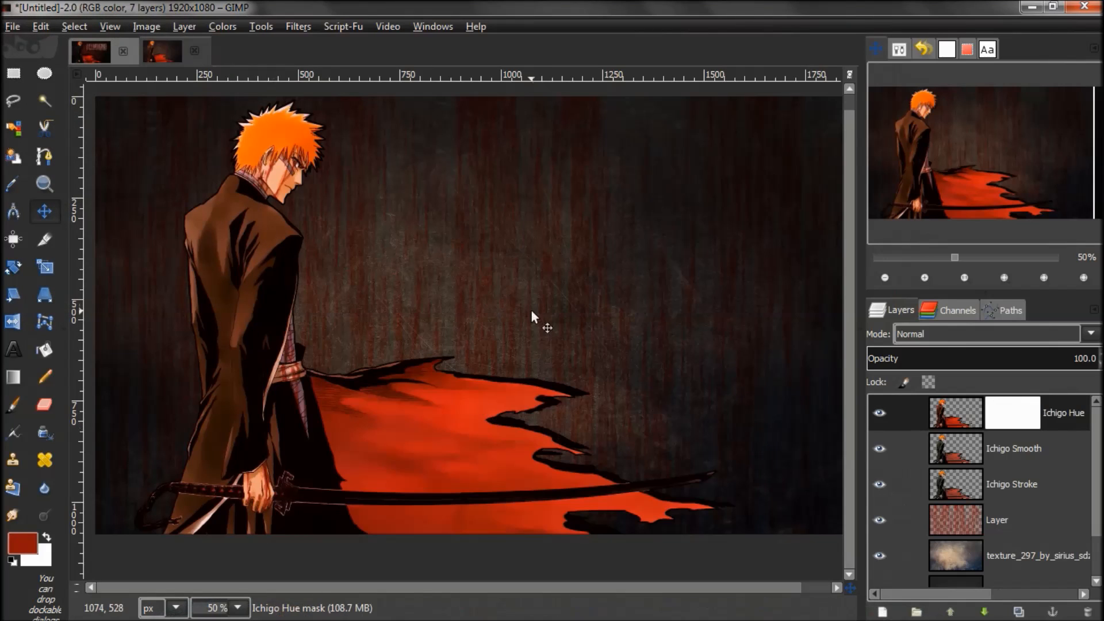
Step: Splatter black onto the Ichigo Hue mask over the middle of the cape, using the Paintbrush with Splatter Brushes 2.abr-013 at size 341
click(900, 50)
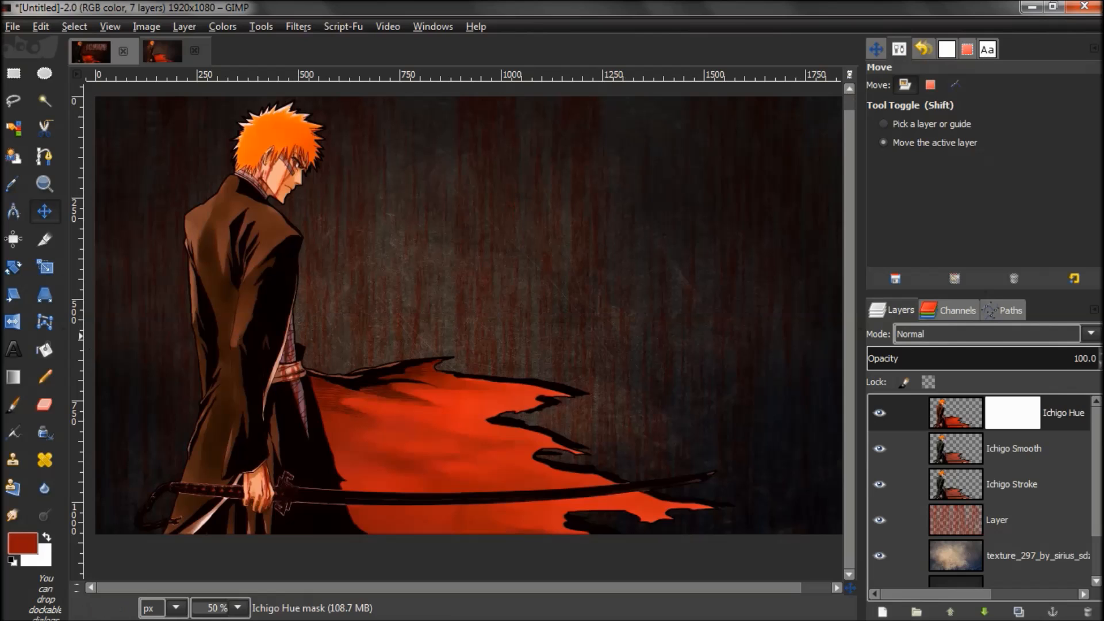
click(13, 405)
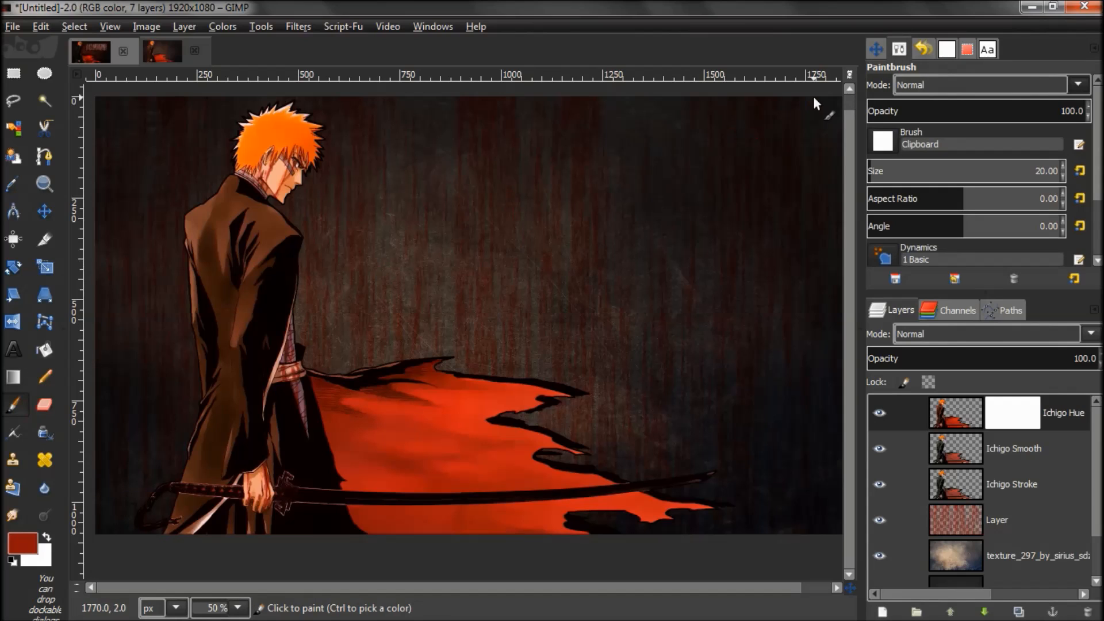
click(883, 140)
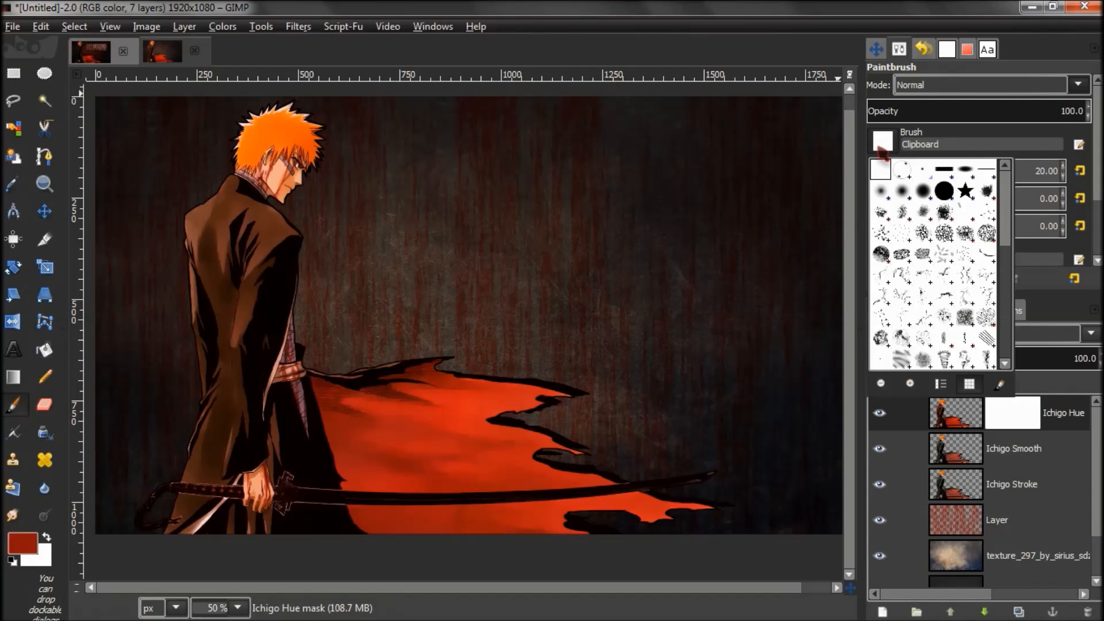
drag(1006, 216, 1007, 272)
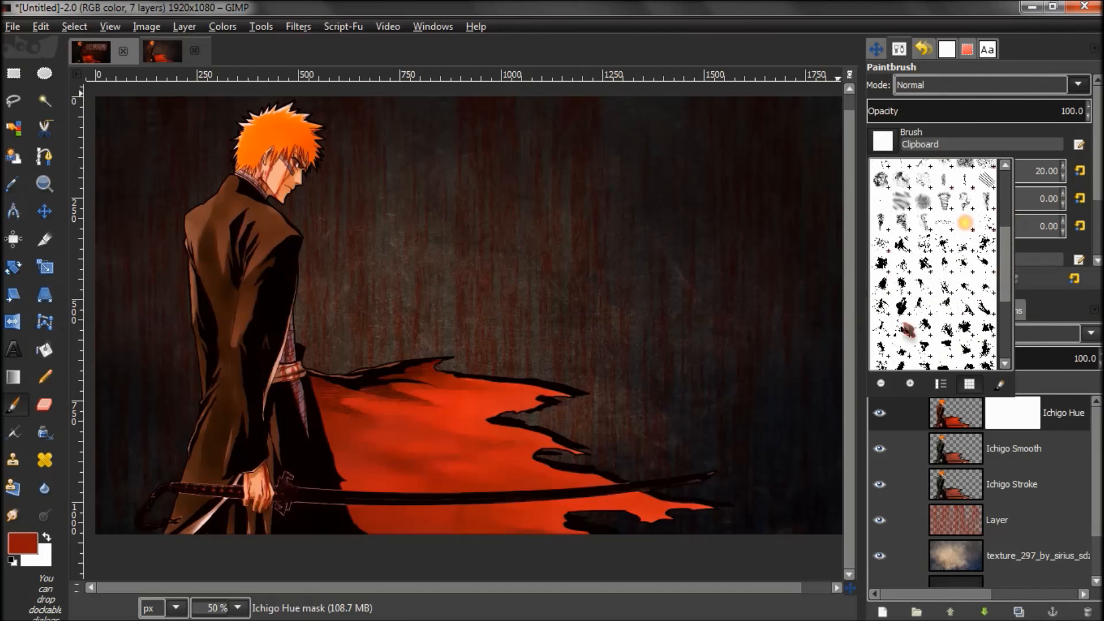
double_click(902, 290)
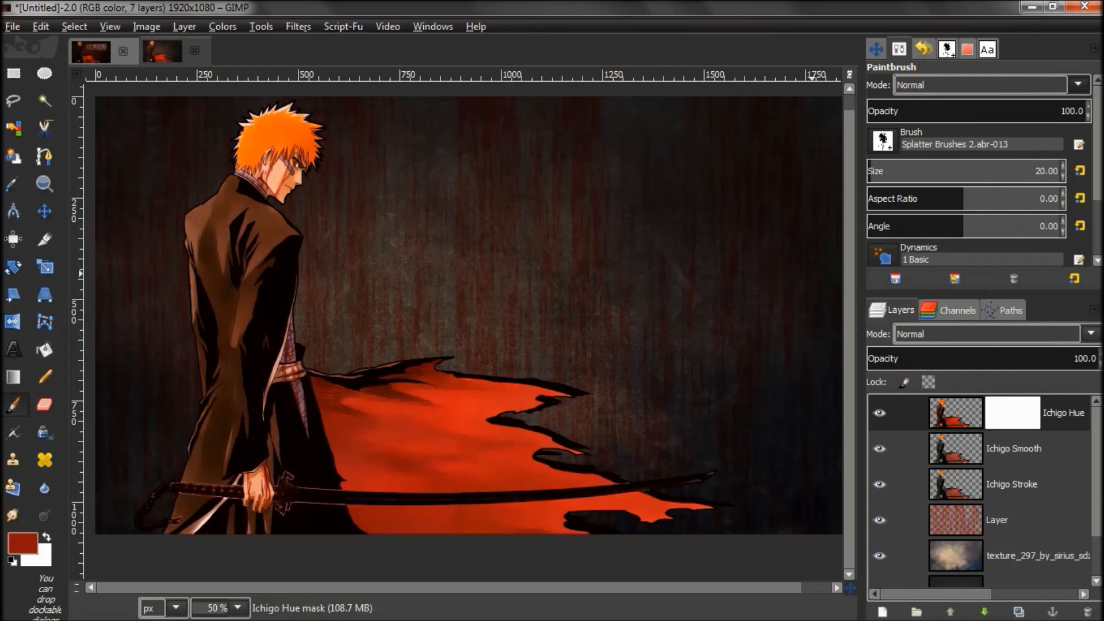
drag(898, 177, 930, 175)
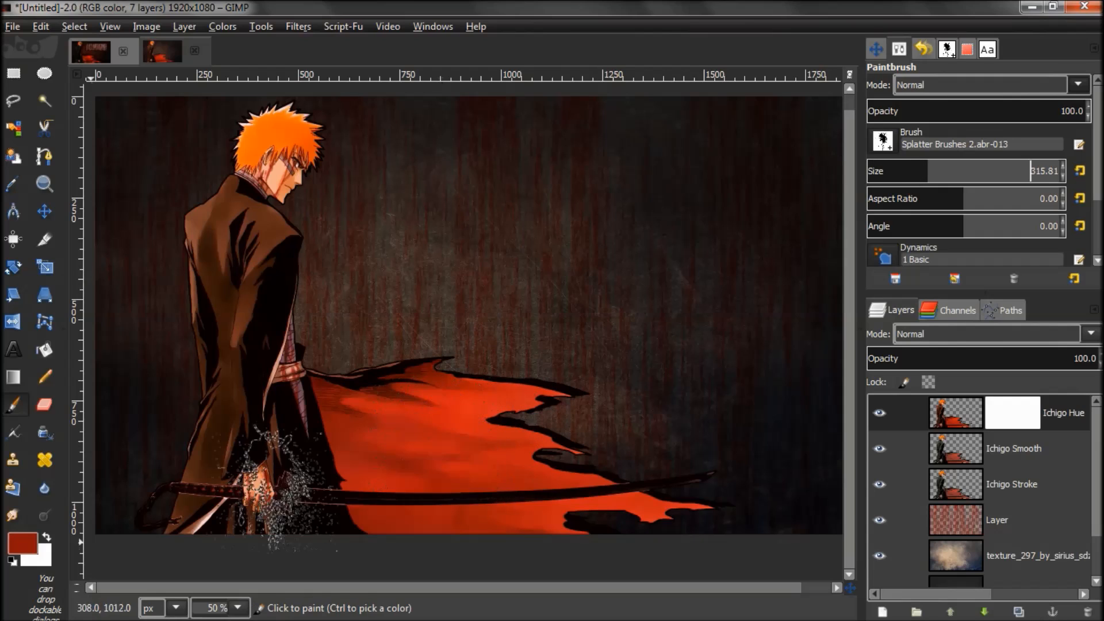
click(14, 562)
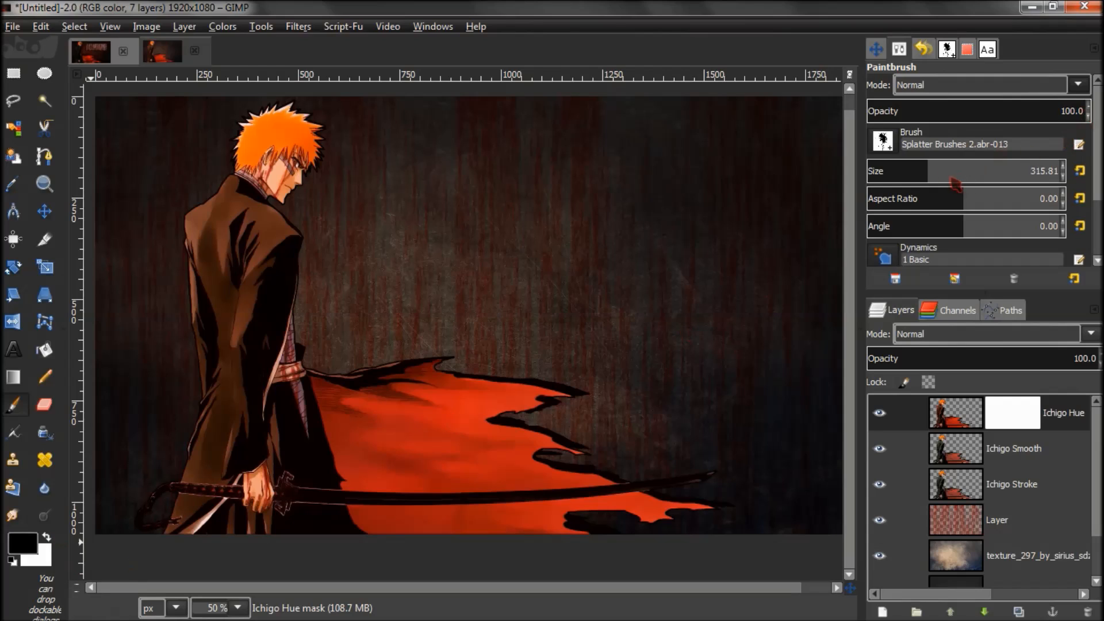
mouse_move(416, 350)
mouse_down()
mouse_move(444, 429)
mouse_move(457, 429)
mouse_up()
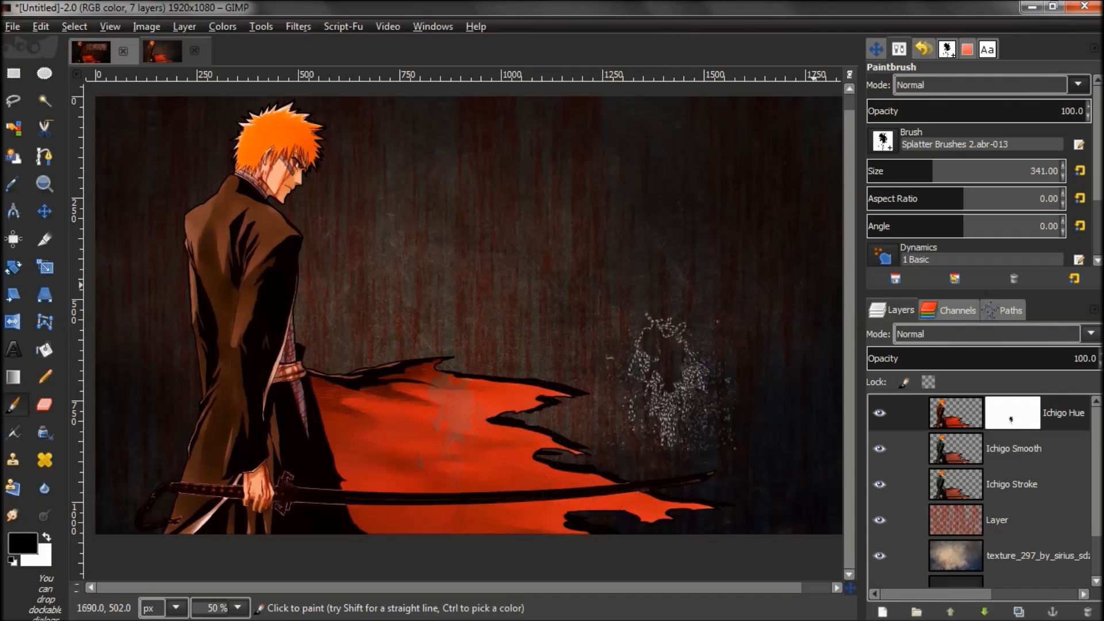
Step: Paint black on the Ichigo Hue mask over the character's body and the cape's inner edge, using the 2. Hardness 025 brush at size 341
click(885, 142)
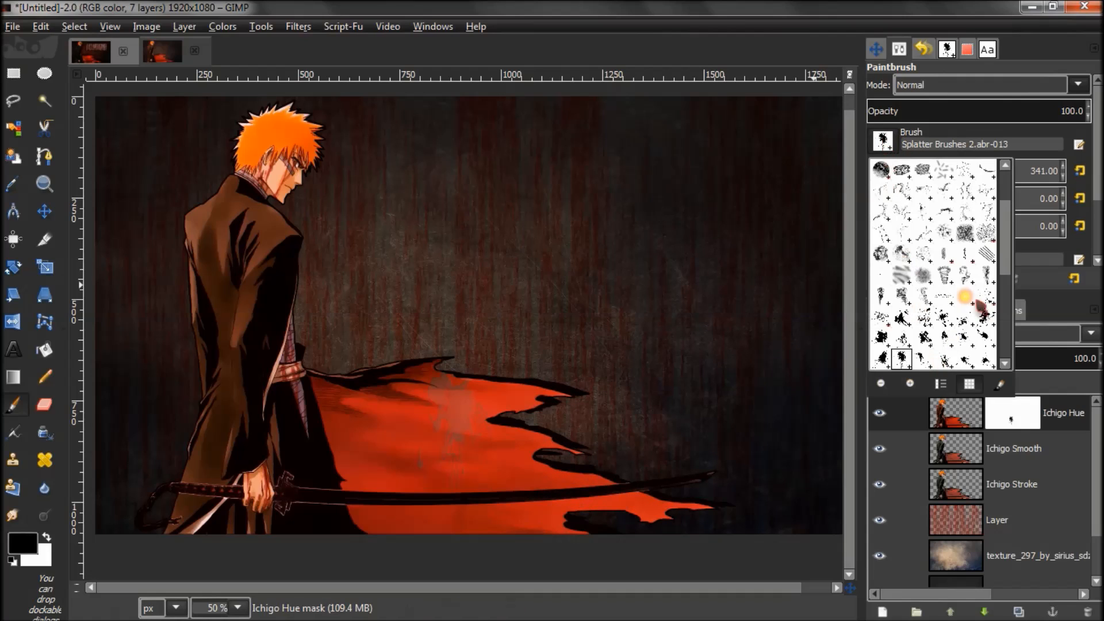
scroll(1011, 285, down, 3)
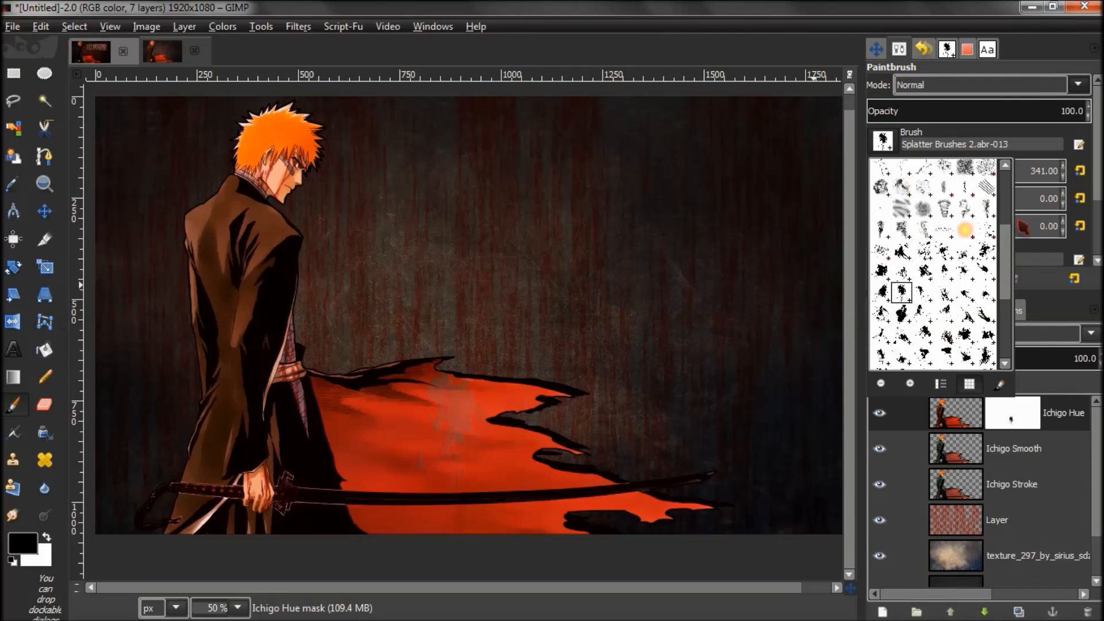
drag(1005, 278, 1005, 223)
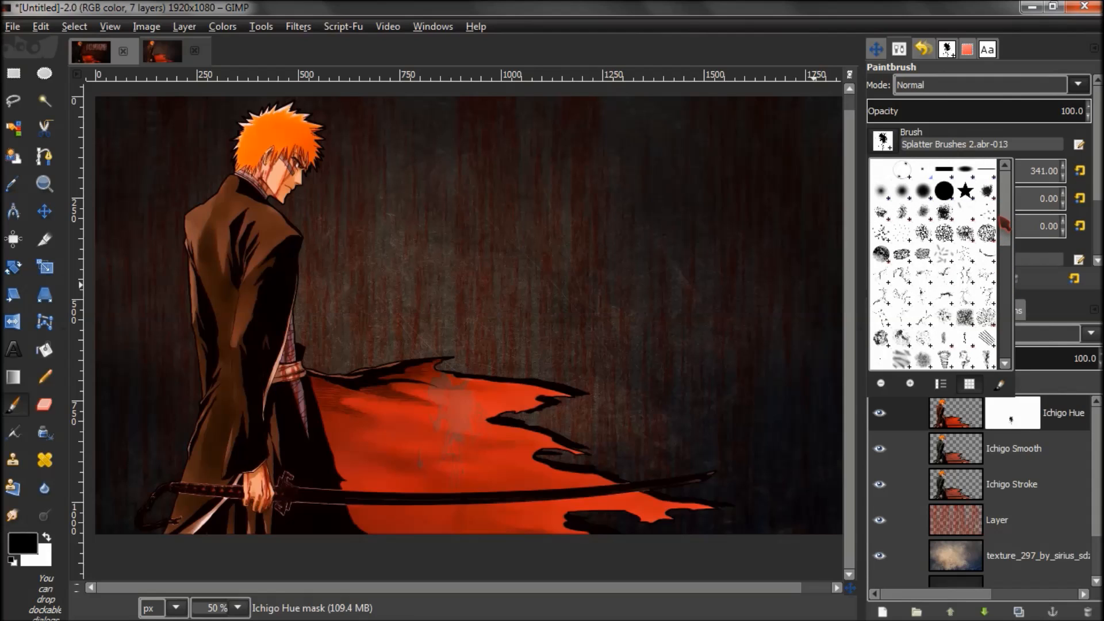
double_click(881, 192)
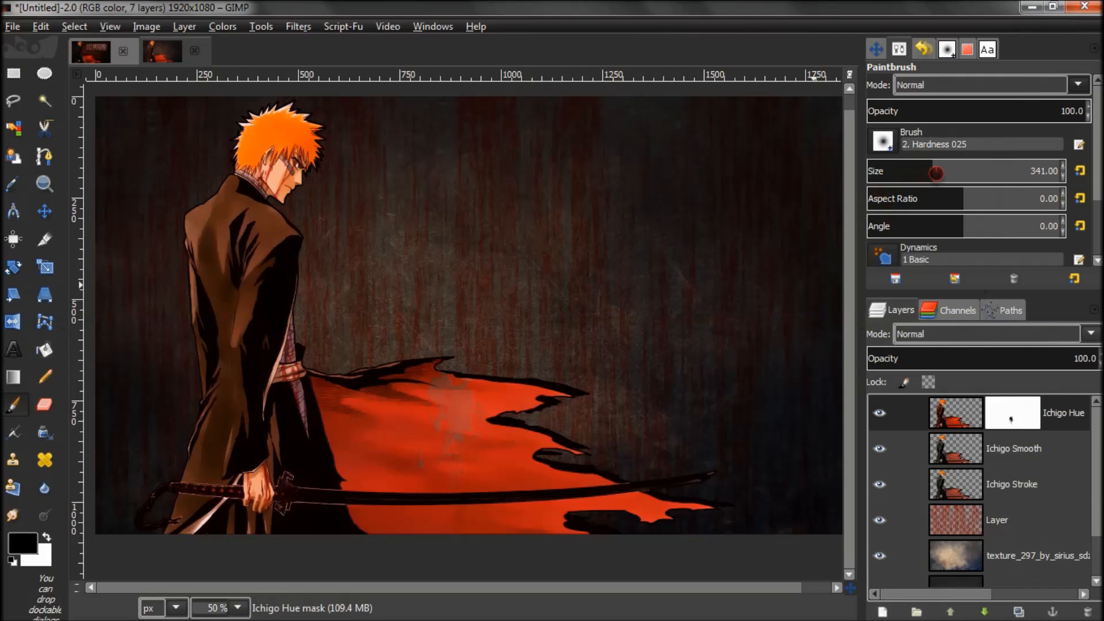
mouse_move(272, 174)
mouse_down()
mouse_move(232, 272)
mouse_move(218, 234)
mouse_move(227, 198)
mouse_move(260, 158)
mouse_move(265, 194)
mouse_move(215, 342)
mouse_move(236, 383)
mouse_move(244, 335)
mouse_move(253, 438)
mouse_move(225, 523)
mouse_move(239, 401)
mouse_move(190, 526)
mouse_move(270, 435)
mouse_move(300, 550)
mouse_move(272, 521)
mouse_move(233, 366)
mouse_move(260, 509)
mouse_up()
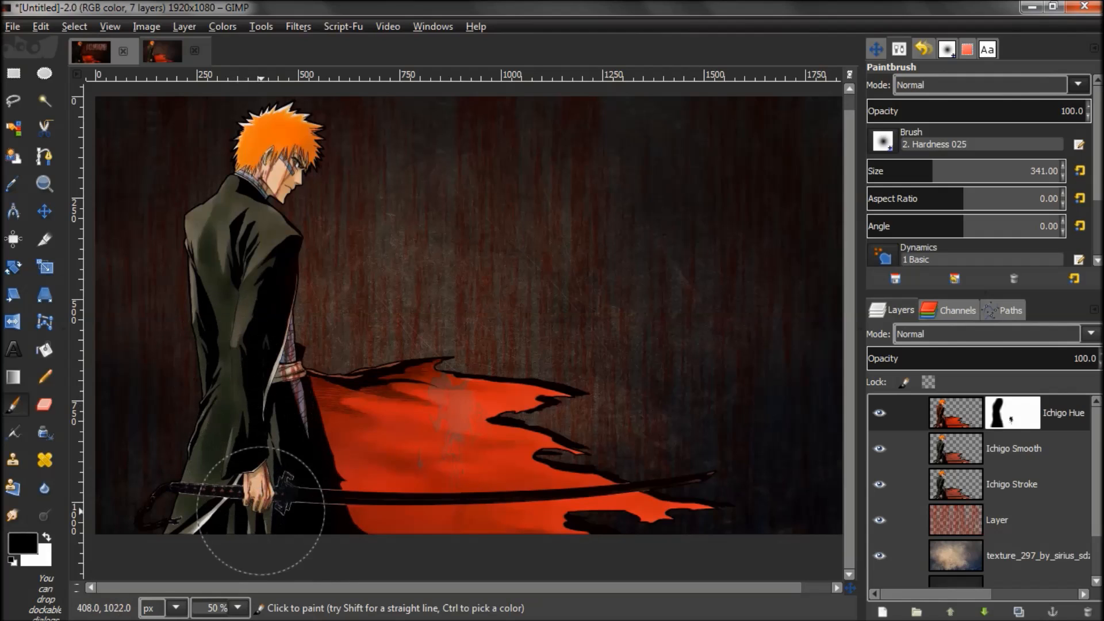
mouse_move(267, 436)
mouse_down()
mouse_move(267, 354)
mouse_move(303, 381)
mouse_move(302, 439)
mouse_up()
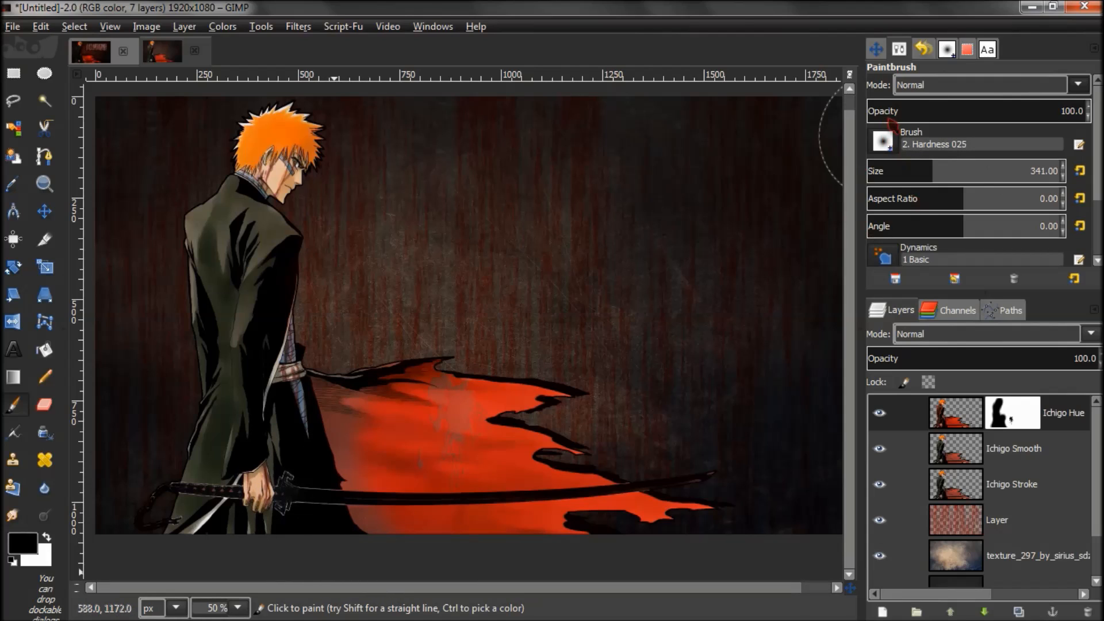
Step: Splatter black on the Ichigo Hue mask over the cape's lower end with Splatter Brushes 2.abr-026 at size 445.93
click(882, 140)
drag(1005, 222, 1006, 280)
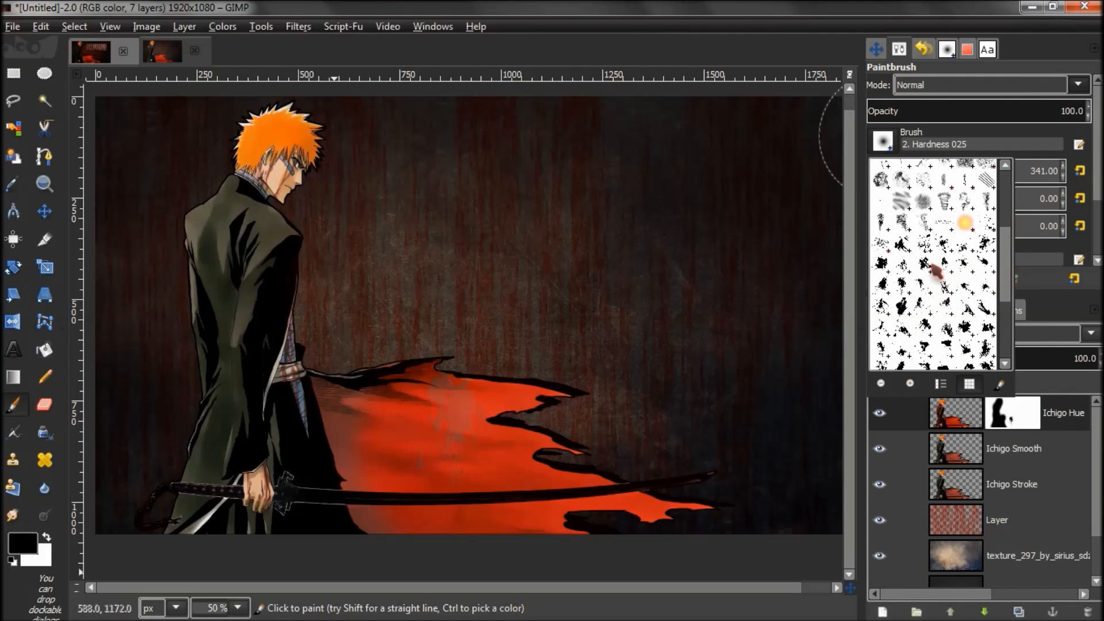
double_click(932, 345)
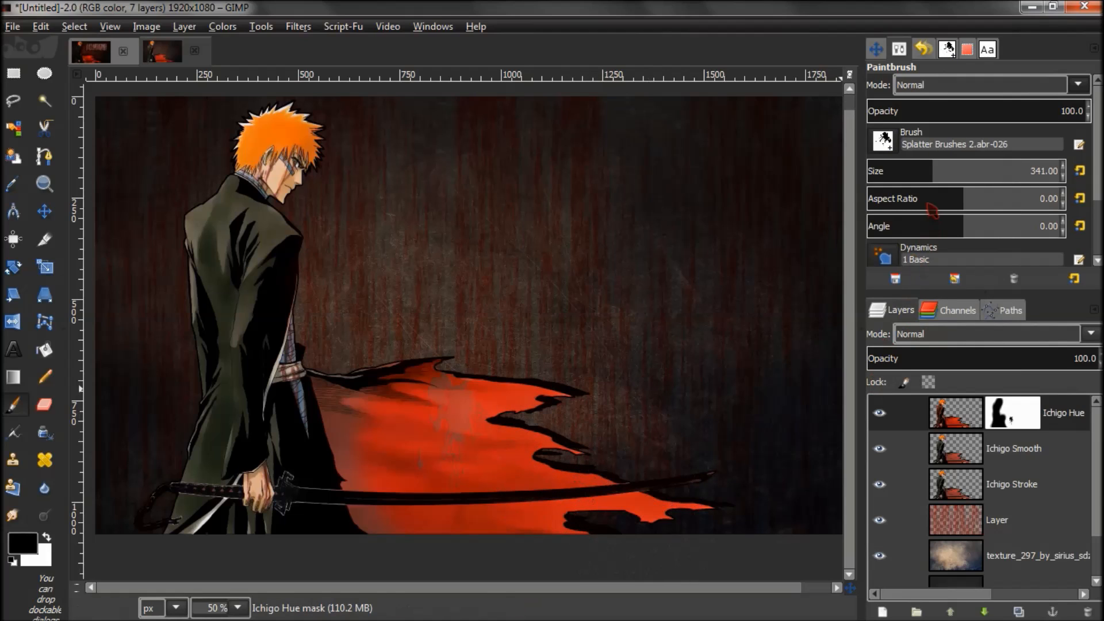
drag(932, 171, 953, 171)
click(592, 506)
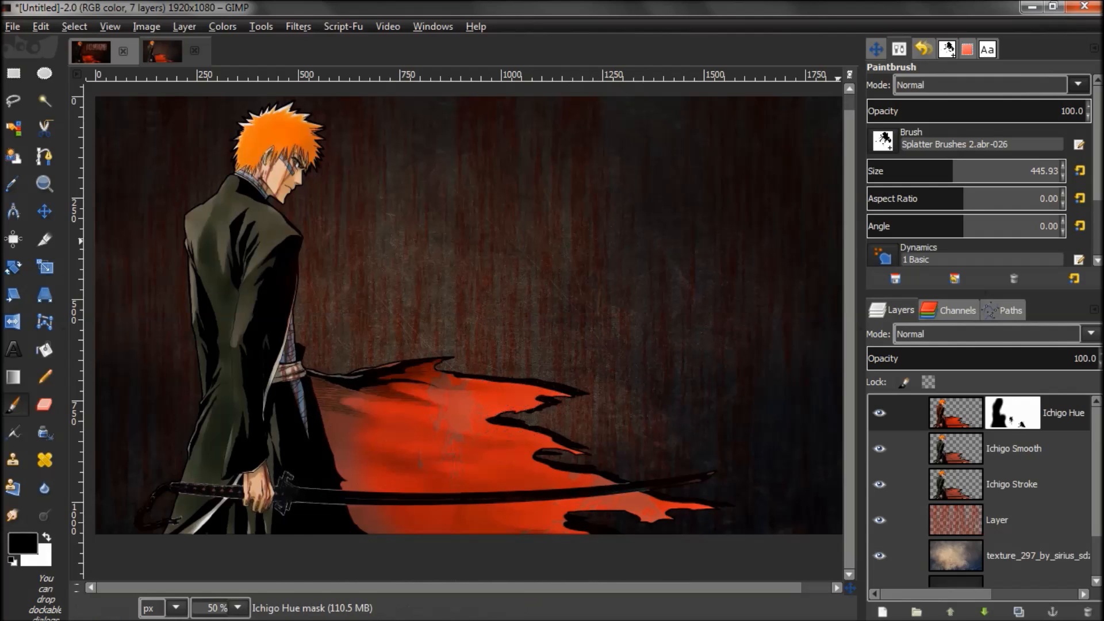
Step: Rotate the splatter brush to -127.06 and splatter more black on the cape area of the mask, switching to Splatter Brushes 2.abr-020
drag(945, 227, 895, 234)
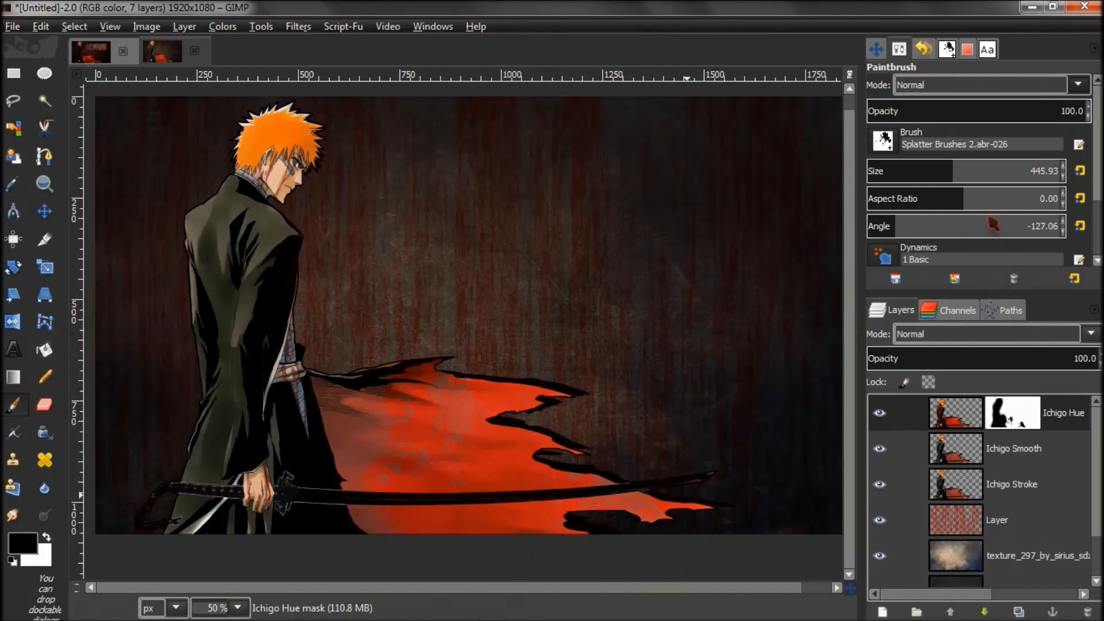
click(884, 141)
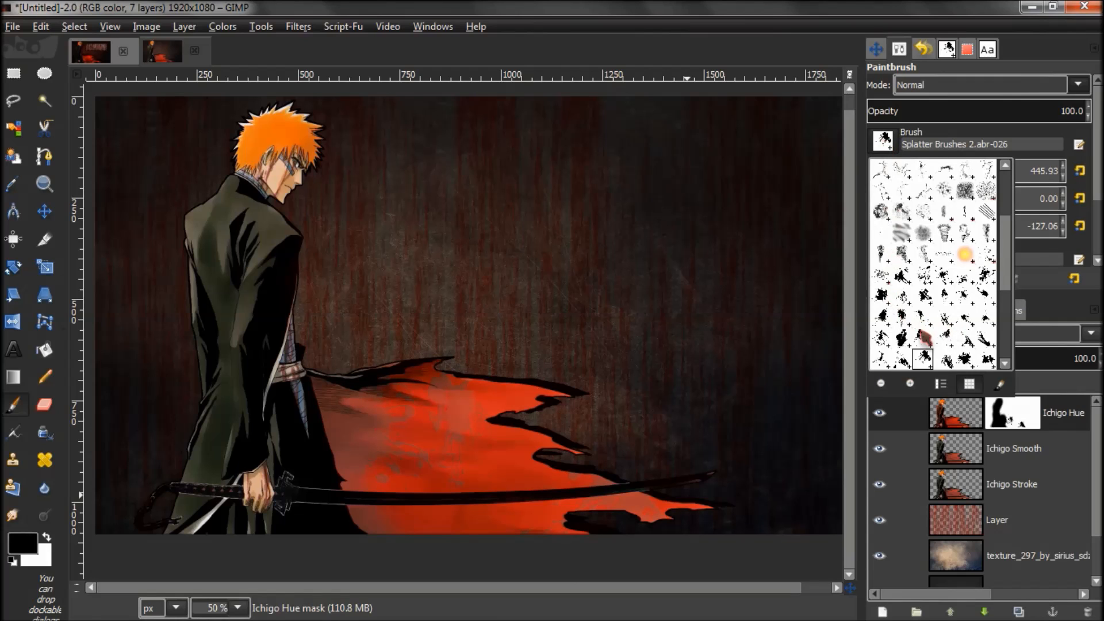
double_click(921, 333)
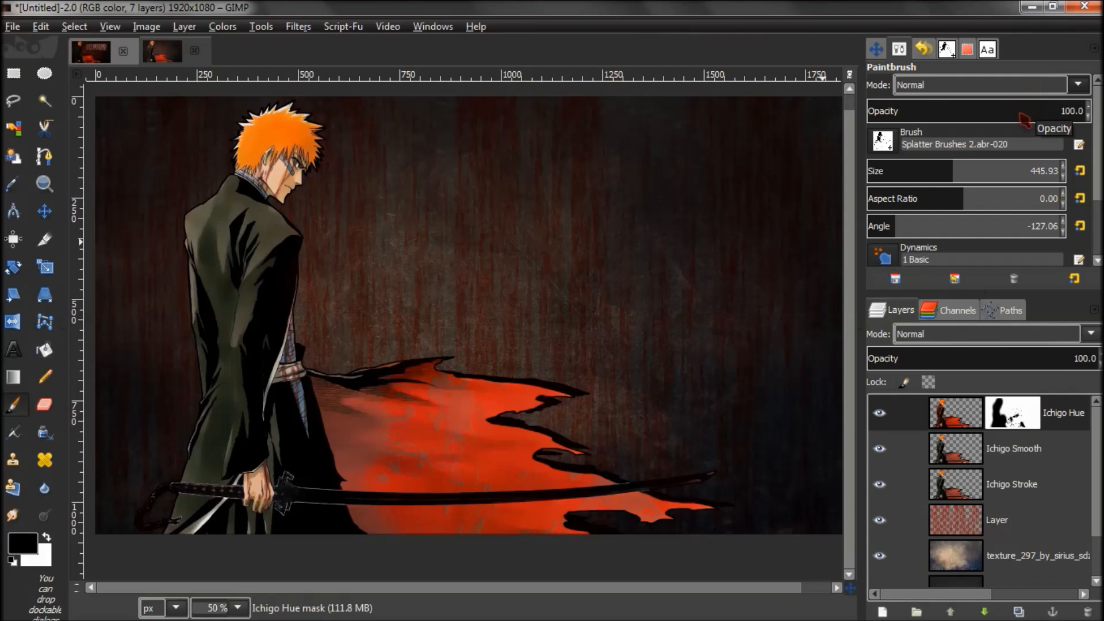
Step: Add faint splatters to the cape on the mask with Splatter Brushes 2.abr-010 at 27.1 opacity, size 278.03 and angle 0
drag(1041, 115, 959, 121)
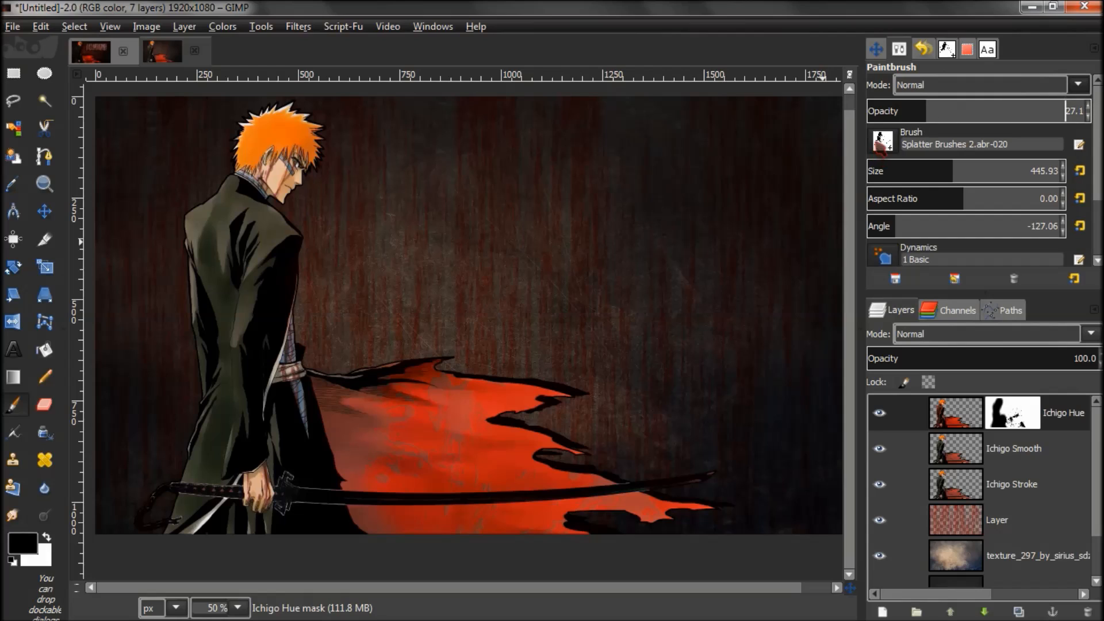
click(881, 141)
click(966, 315)
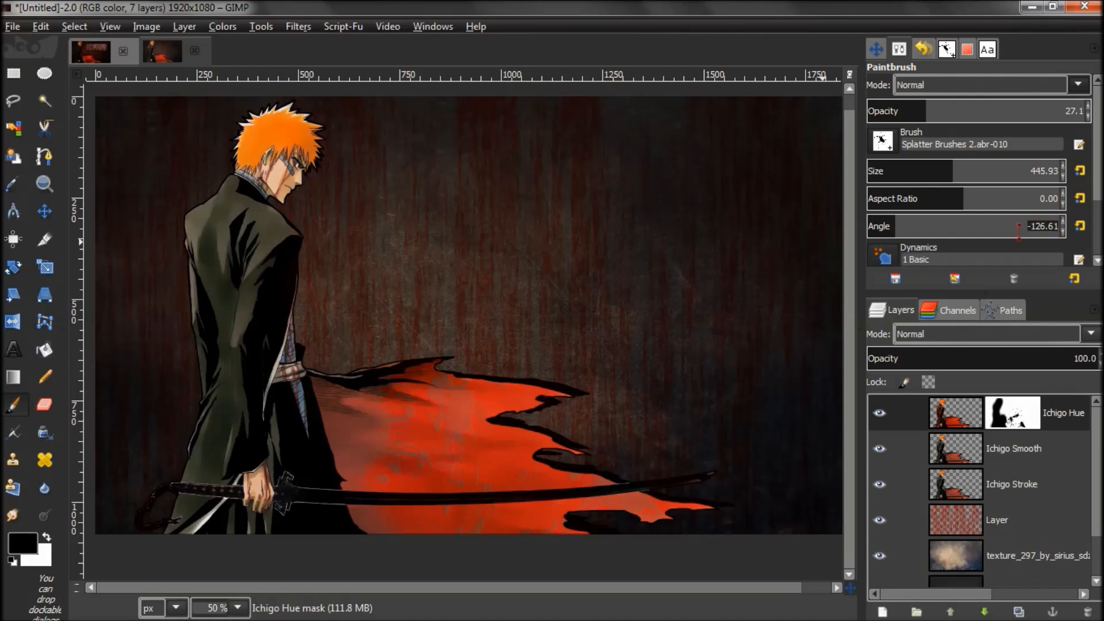
text(0)
key(Return)
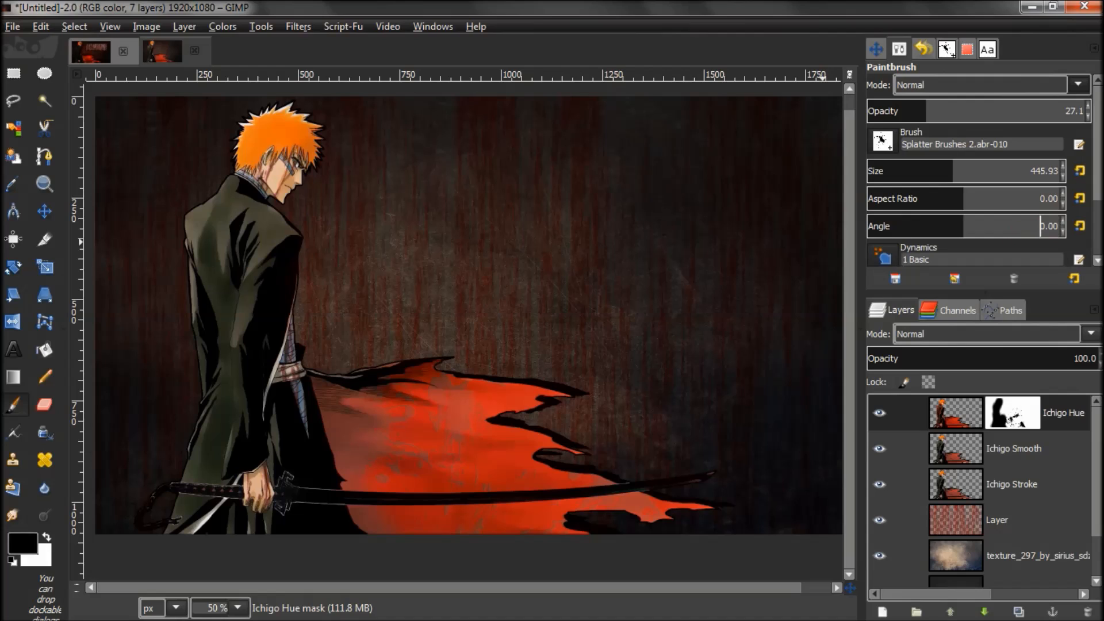
drag(943, 175, 920, 175)
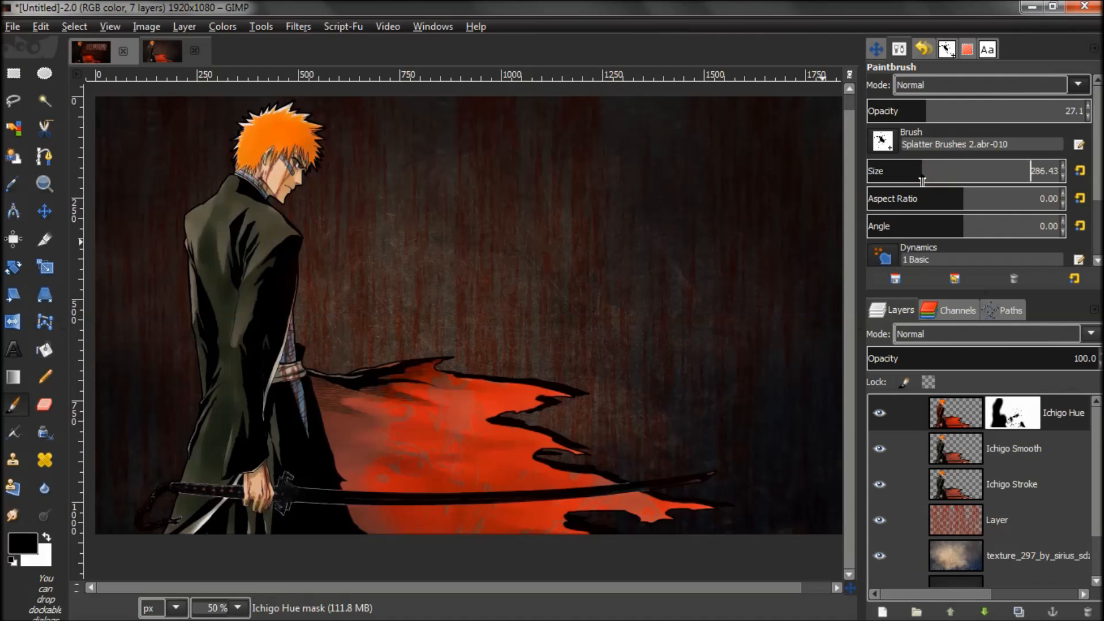
mouse_move(454, 489)
mouse_down()
mouse_move(495, 471)
mouse_move(512, 406)
mouse_up()
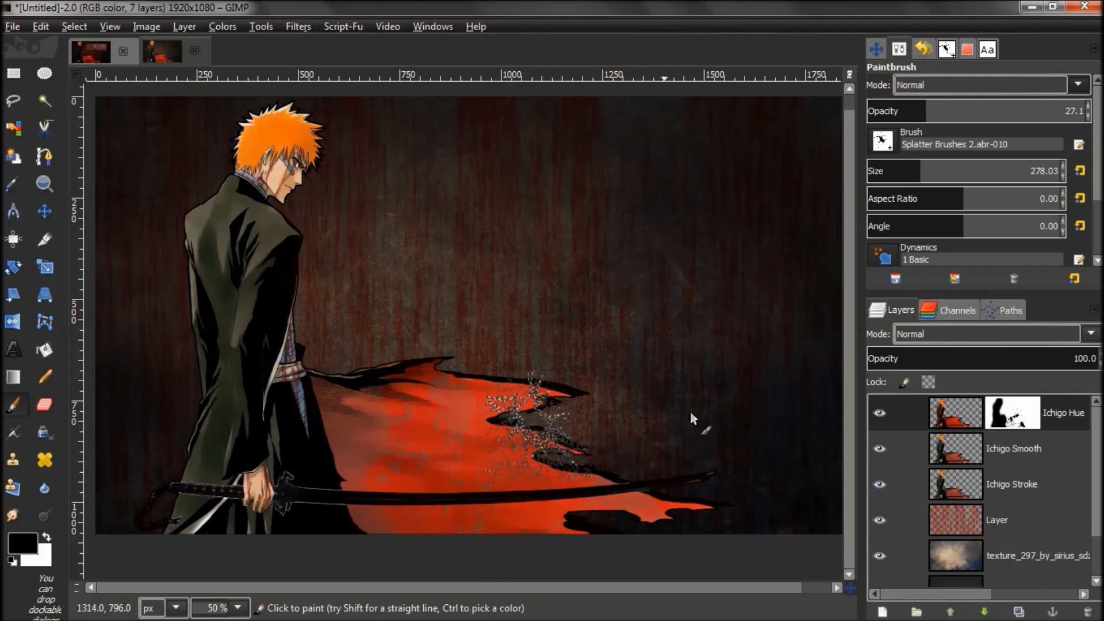
Step: Add splatters to the cape on the mask with Splatter Brushes 2.abr-026 at 37.9 opacity
scroll(1066, 111, up, 9)
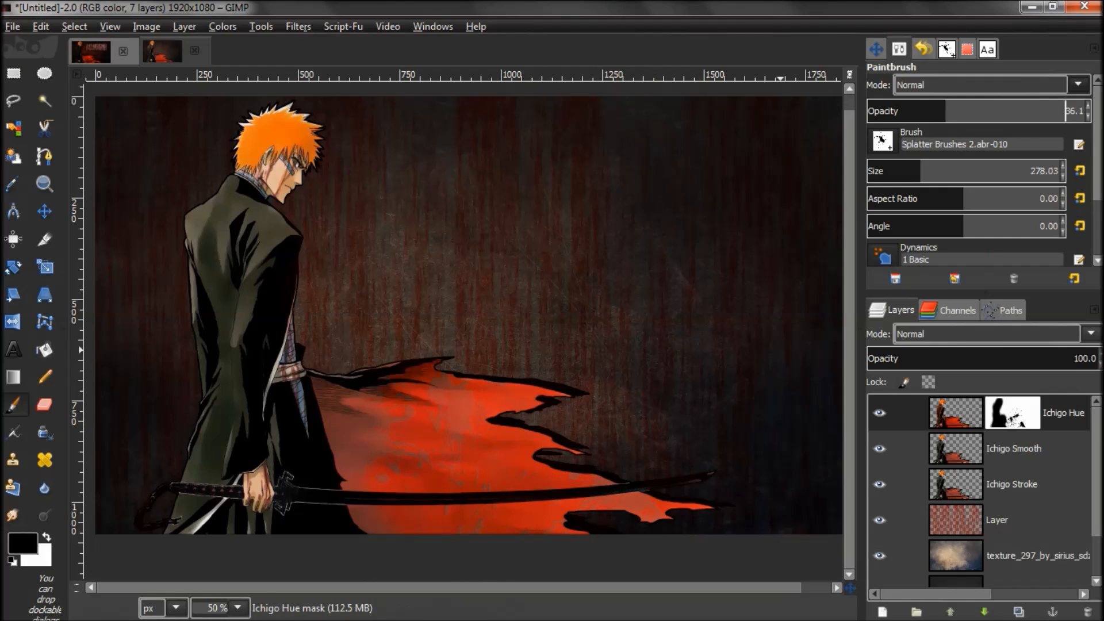
click(884, 149)
drag(1007, 272, 1005, 300)
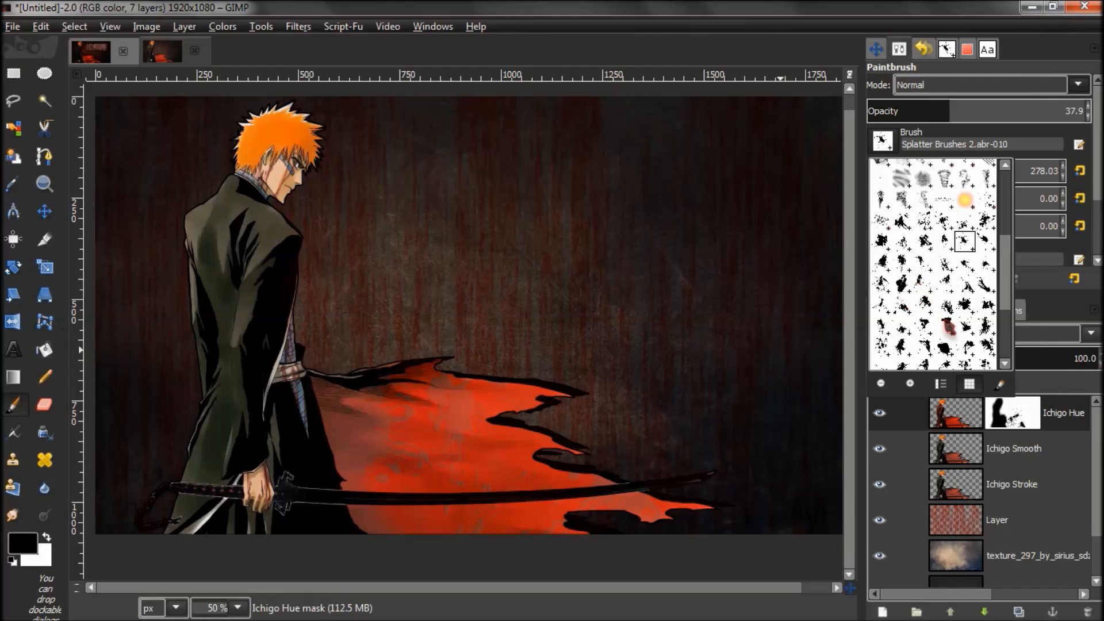
click(927, 307)
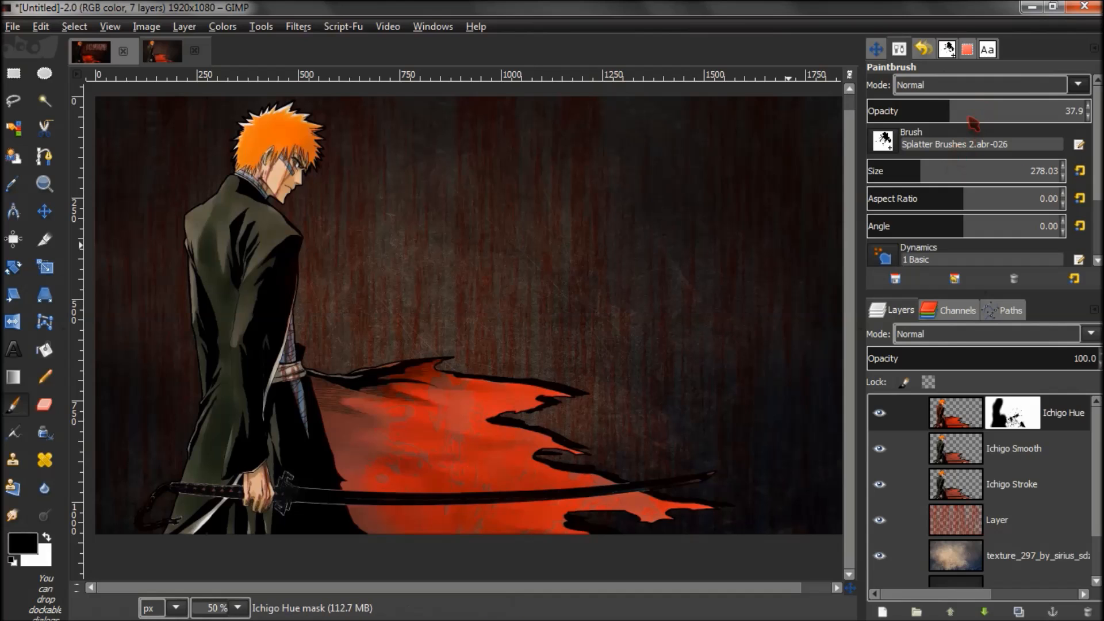
Step: Splatter the cape mask with Splatter Brushes 2.abr-024, raising the brush opacity to 100
drag(950, 111, 1005, 111)
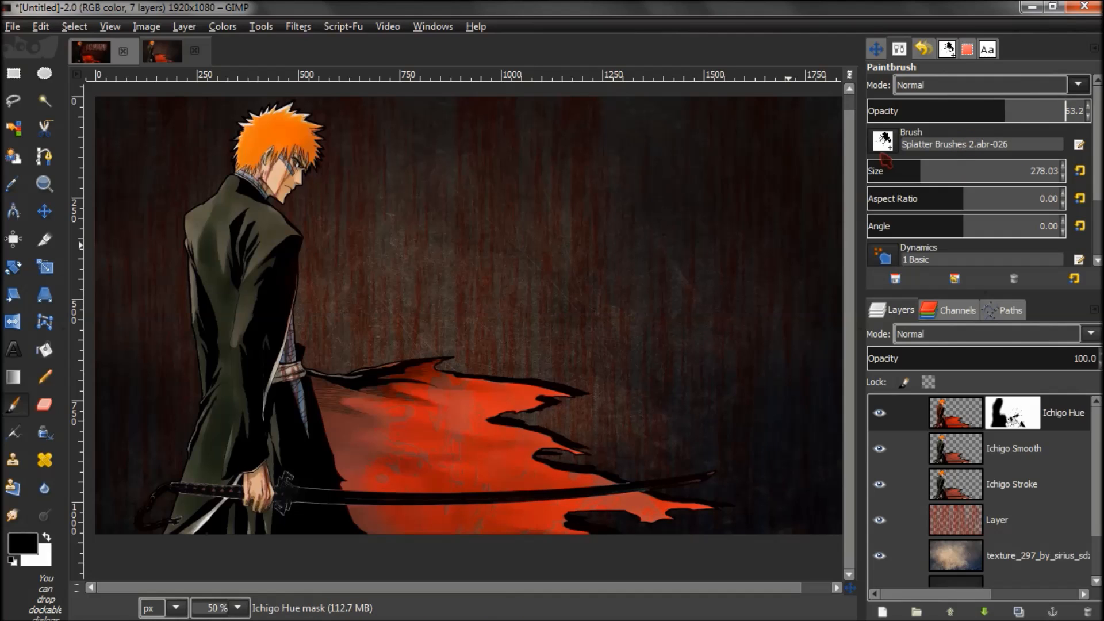
click(884, 142)
click(886, 361)
drag(1035, 117, 1061, 111)
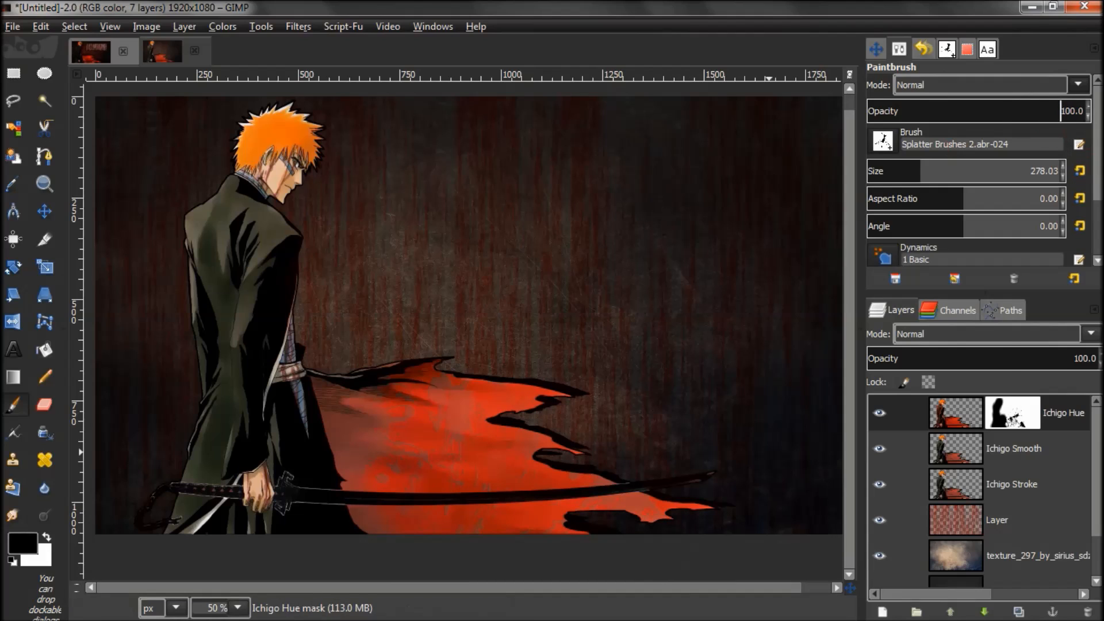
Step: Splatter black over the lower cape on the mask with Splatter Brushes 2.abr-038 at size 412.35 and full opacity
click(882, 140)
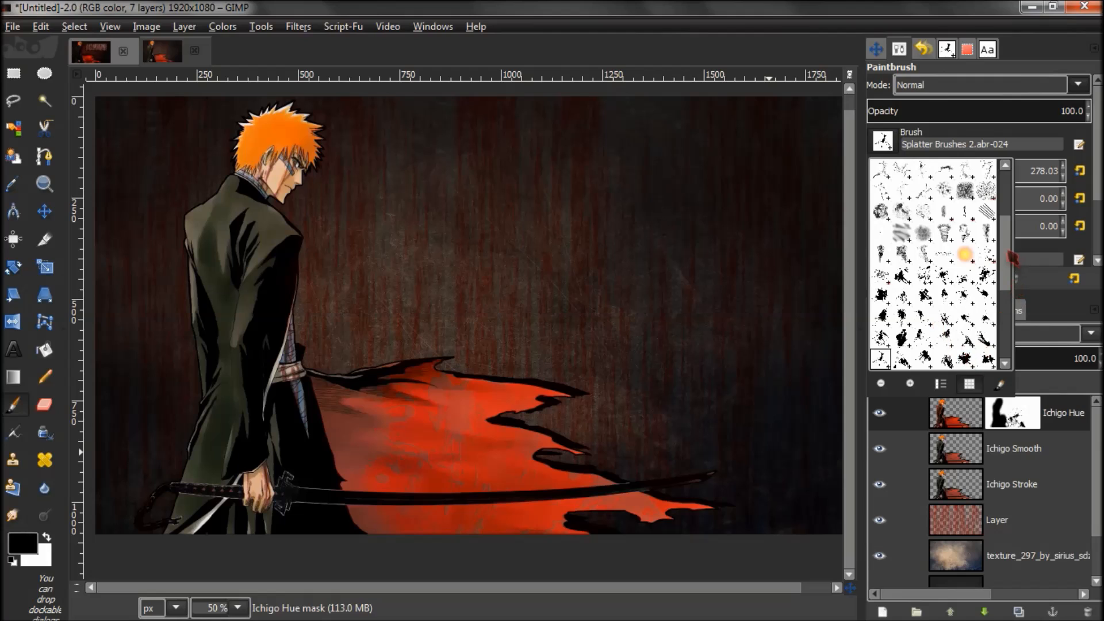
drag(1008, 252, 1004, 295)
click(934, 297)
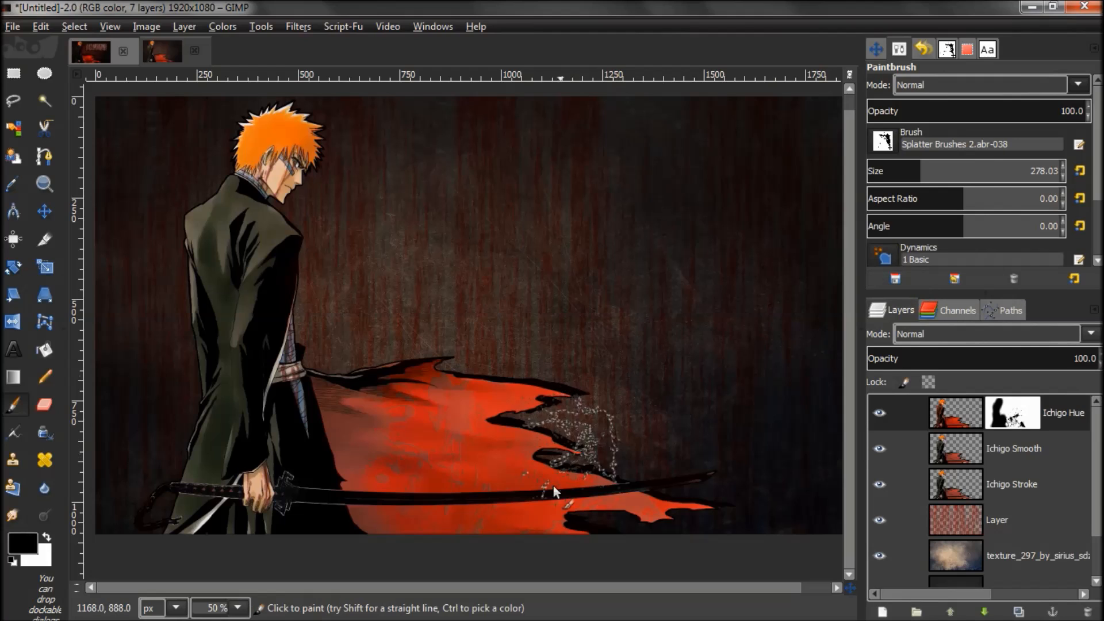
drag(927, 170, 946, 172)
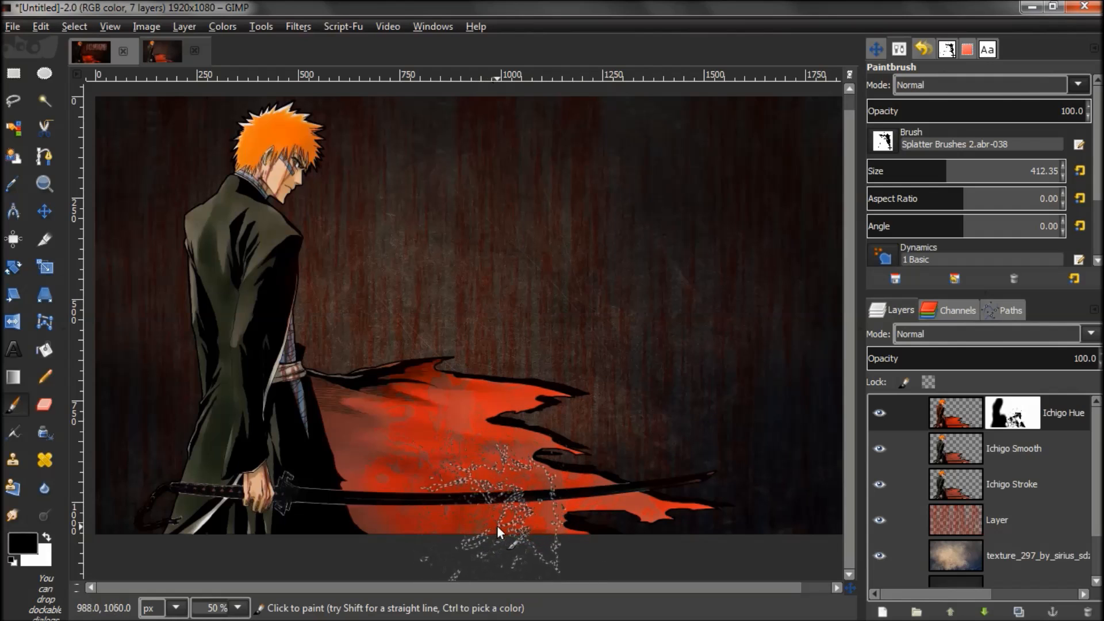
key(ctrl)
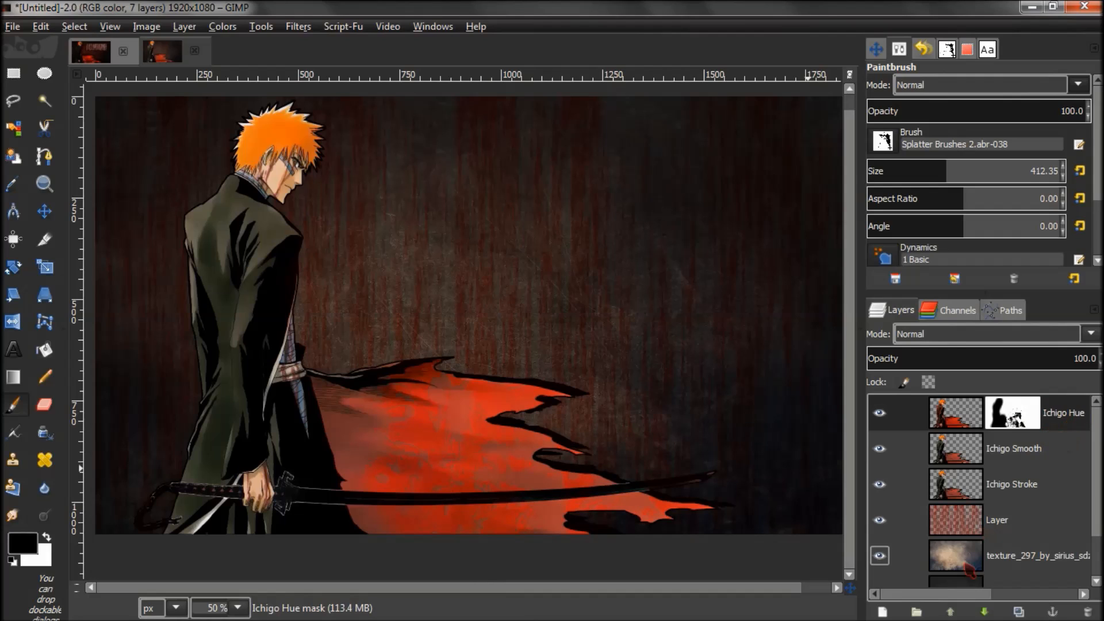
drag(968, 596, 1016, 587)
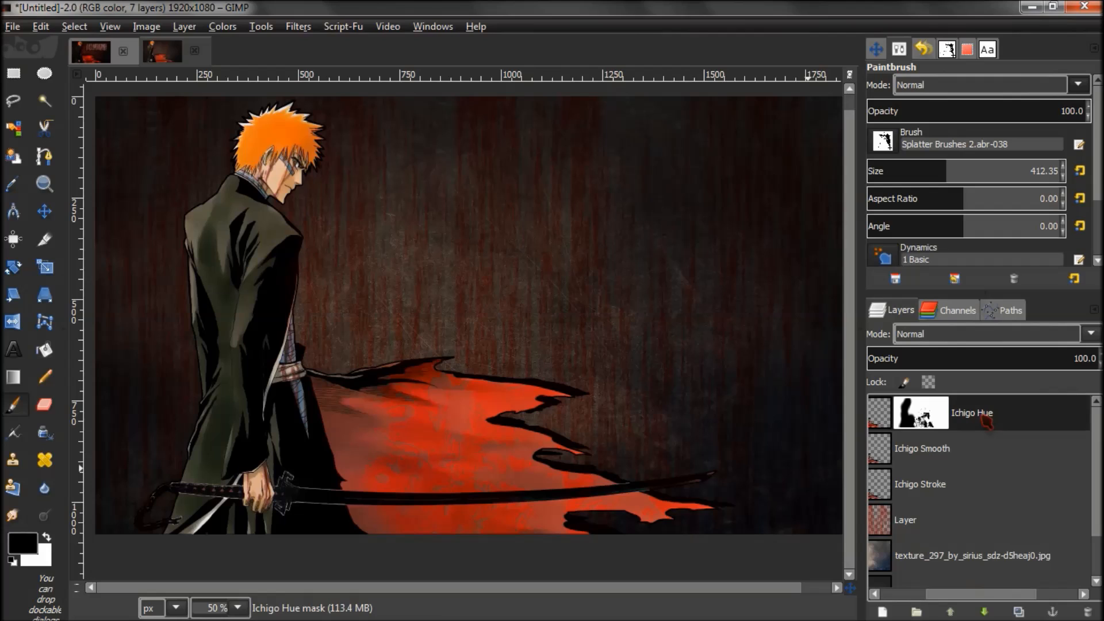
Step: Duplicate the Ichigo Hue layer and apply the copy's layer mask
drag(995, 598, 911, 598)
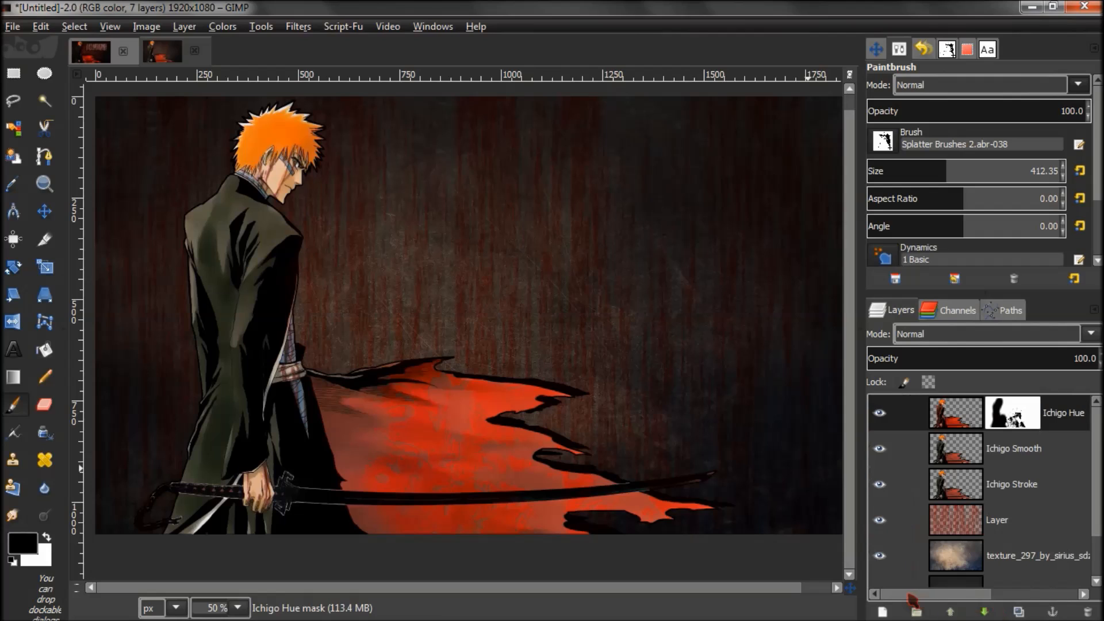
key(shift+ctrl+d)
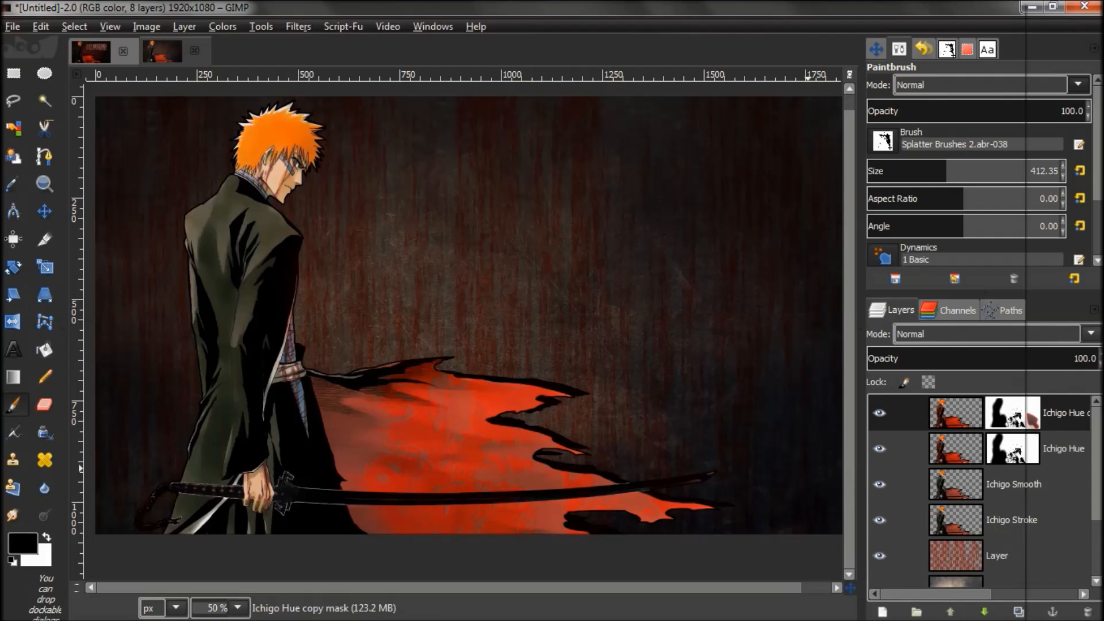
right_click(1033, 420)
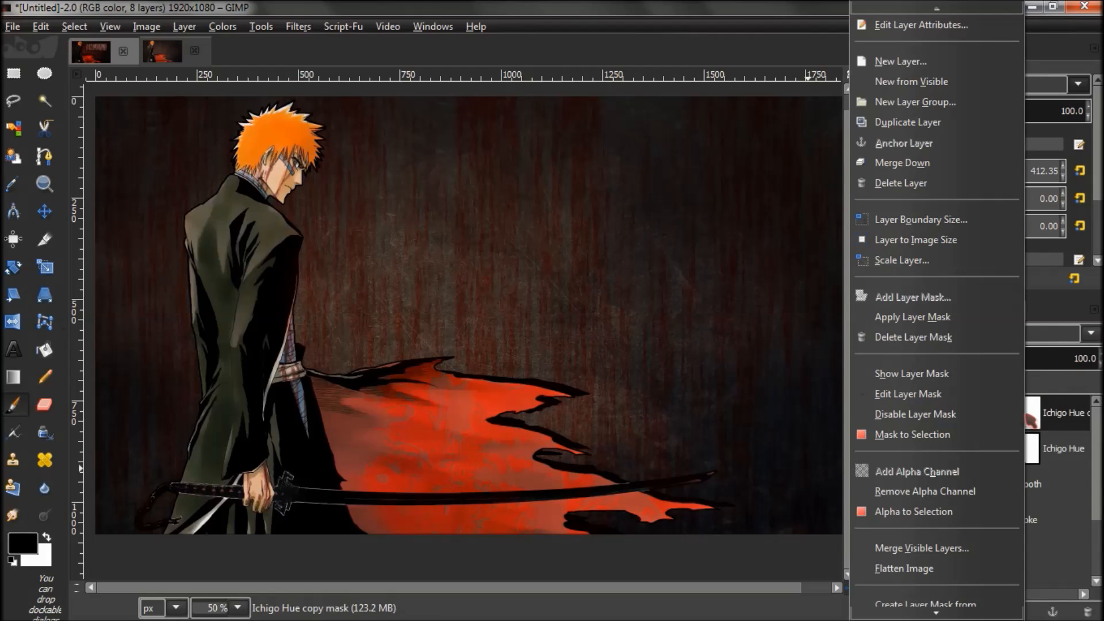
click(937, 318)
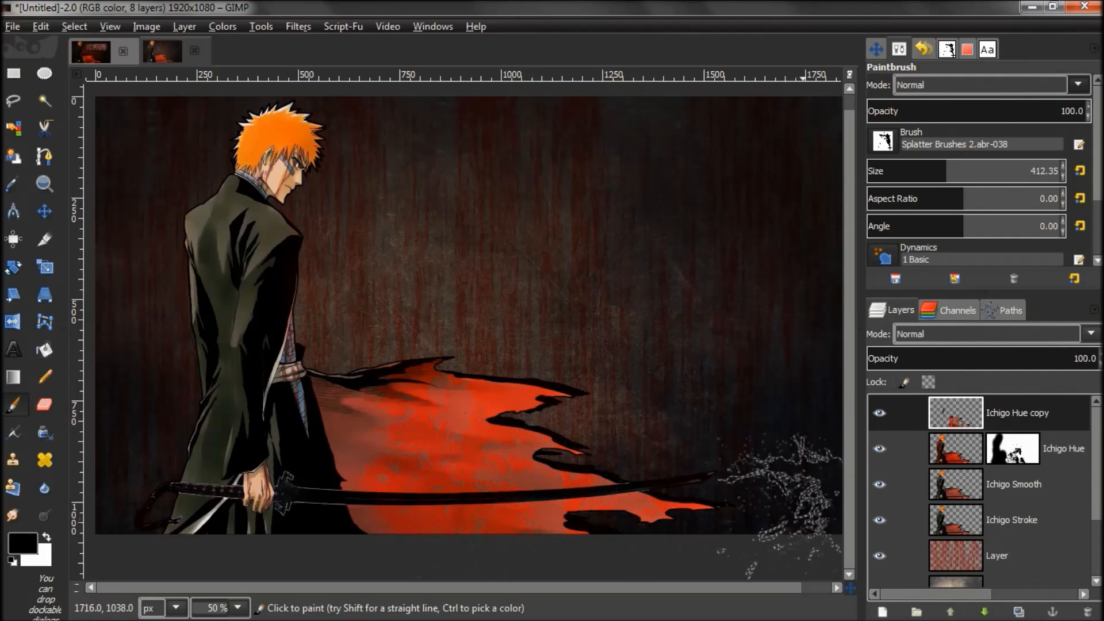
Step: Try a white layer mask on the Ichigo Hue copy, splattering the cape on it at 51.7 brush opacity
right_click(997, 420)
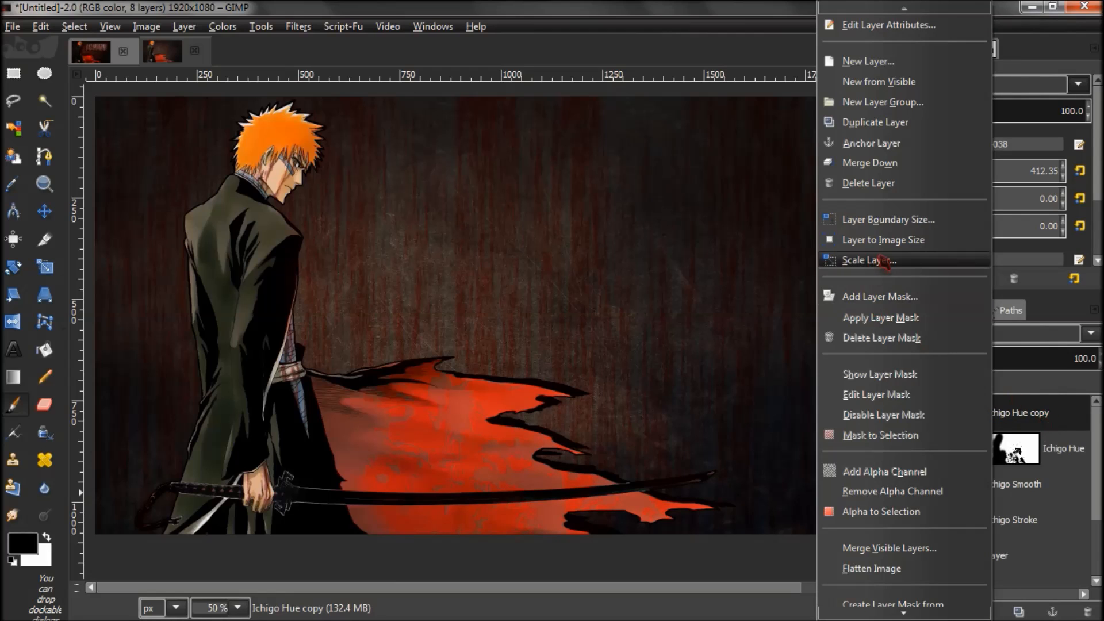
click(885, 305)
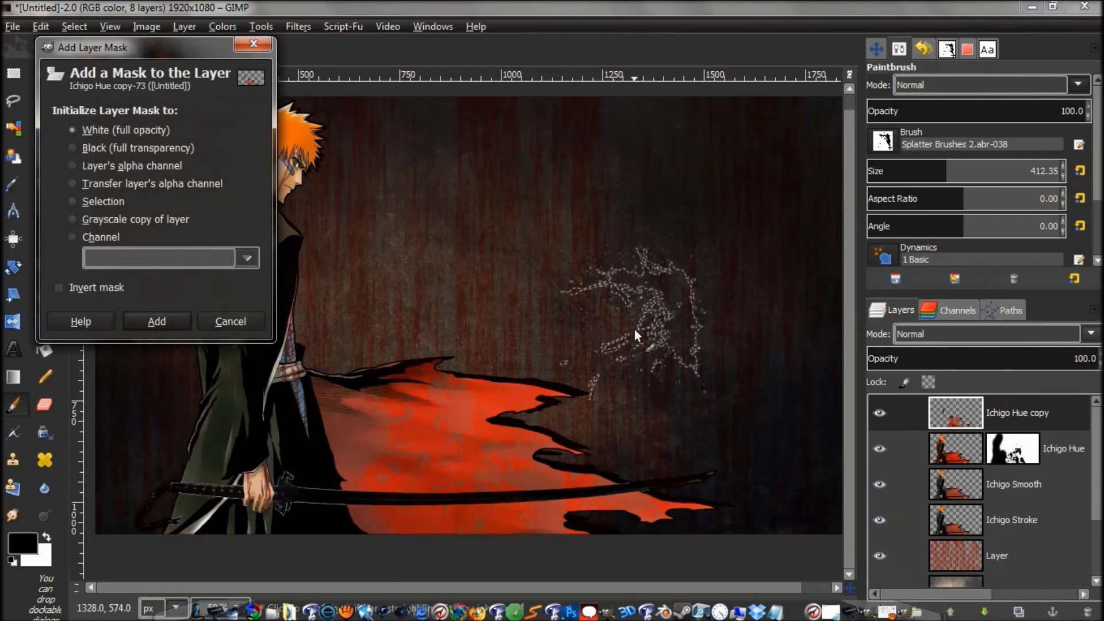
key(Return)
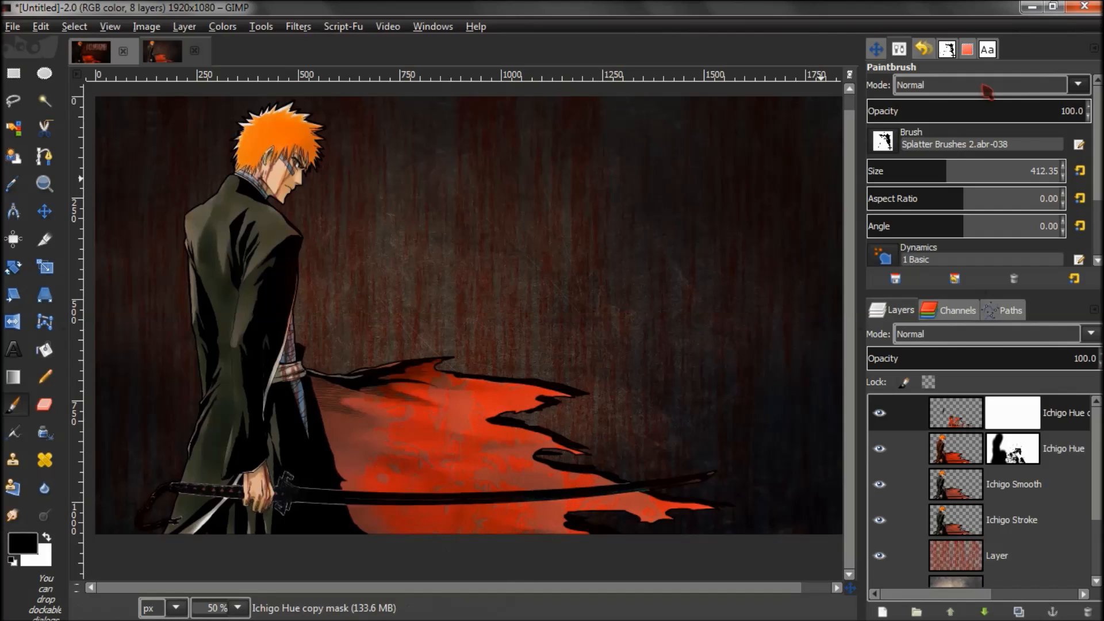
drag(1013, 103, 980, 107)
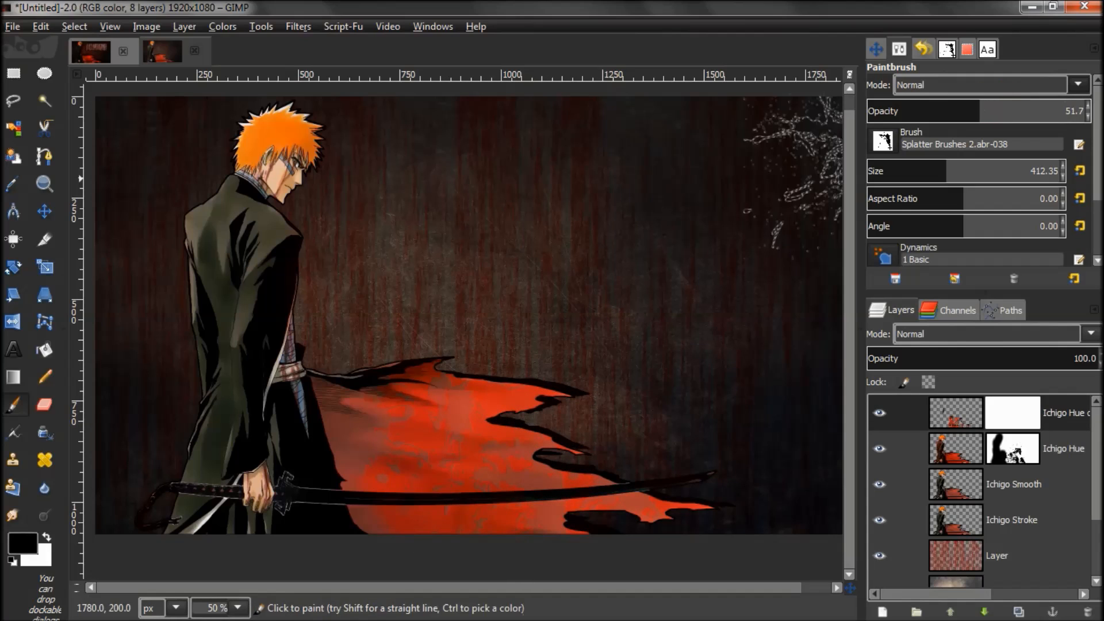
click(523, 390)
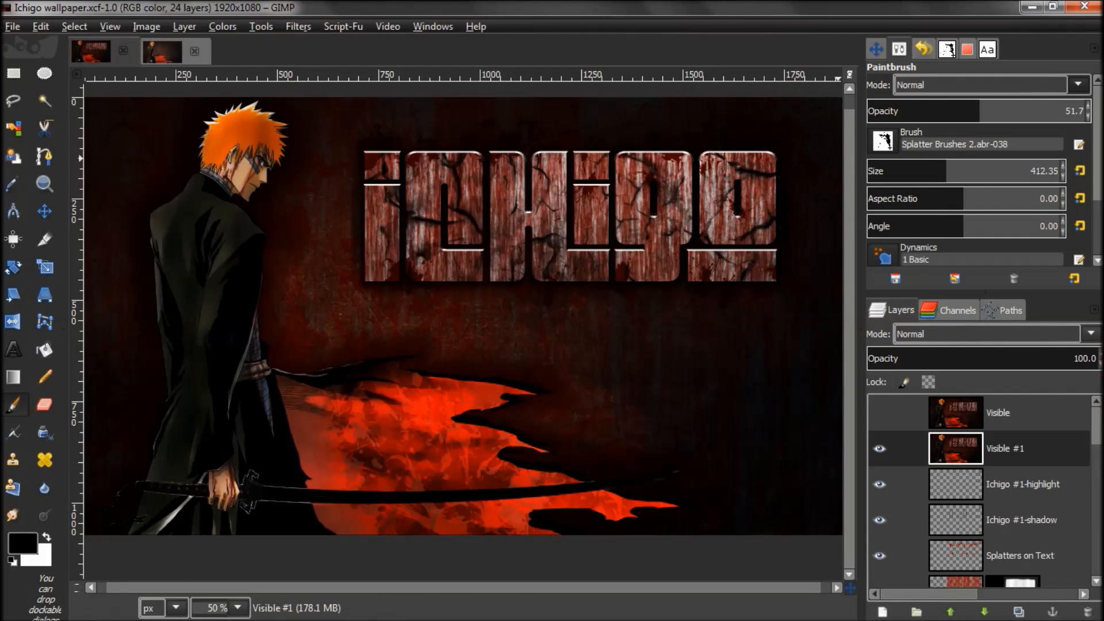
Step: Examine the masked Ichigo More layers in the finished Ichigo wallpaper.xcf, and return to the working image
scroll(978, 492, down, 19)
scroll(979, 491, up, 5)
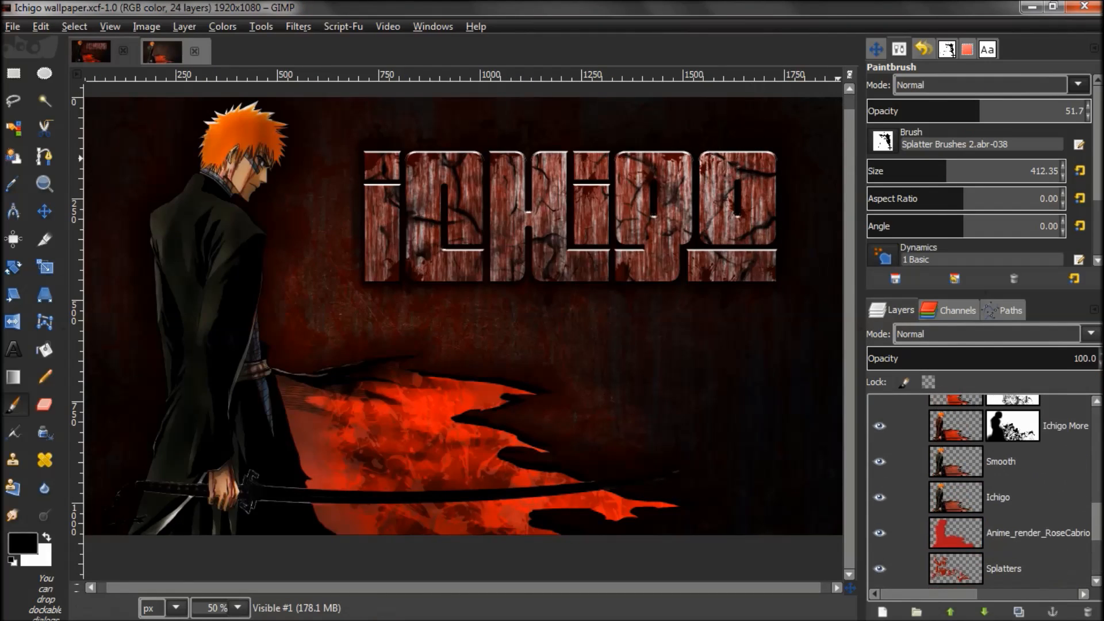
scroll(978, 492, up, 2)
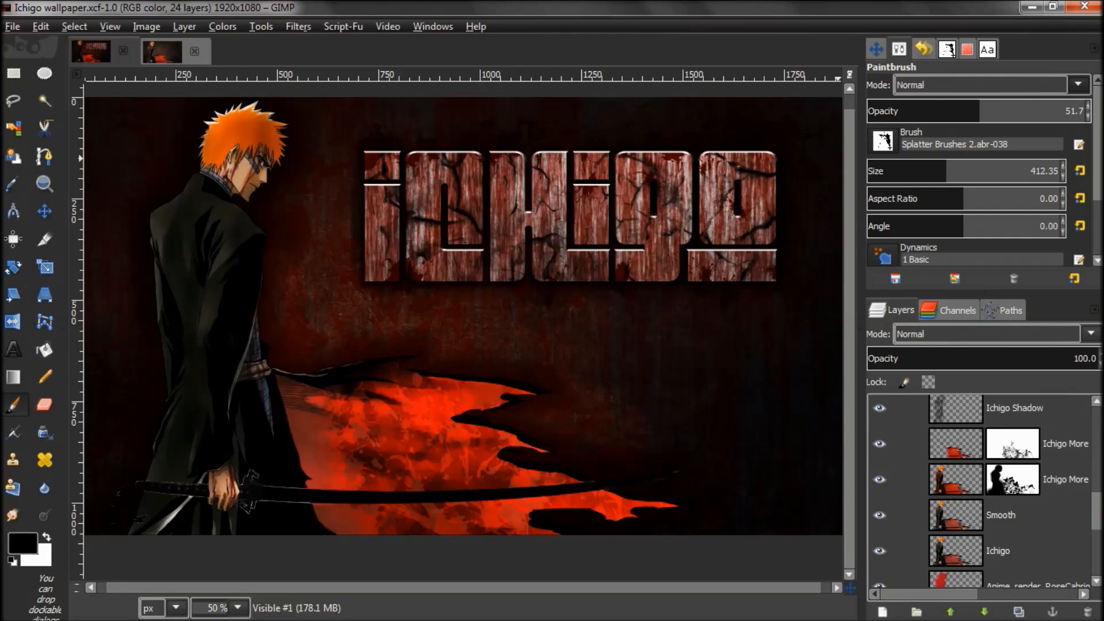
scroll(979, 492, up, 1)
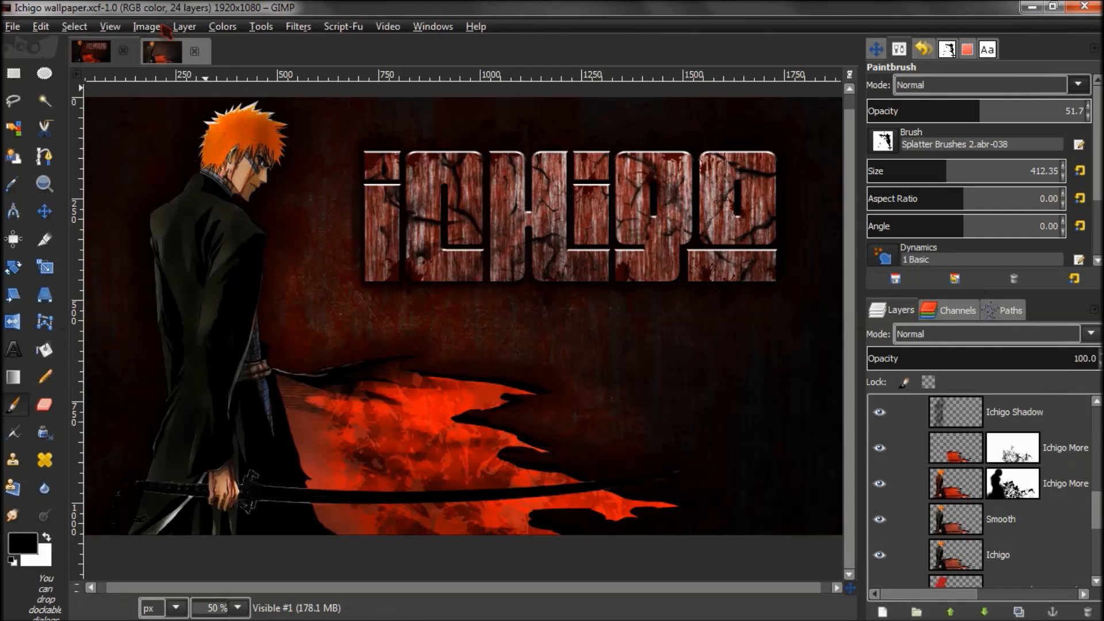
click(163, 52)
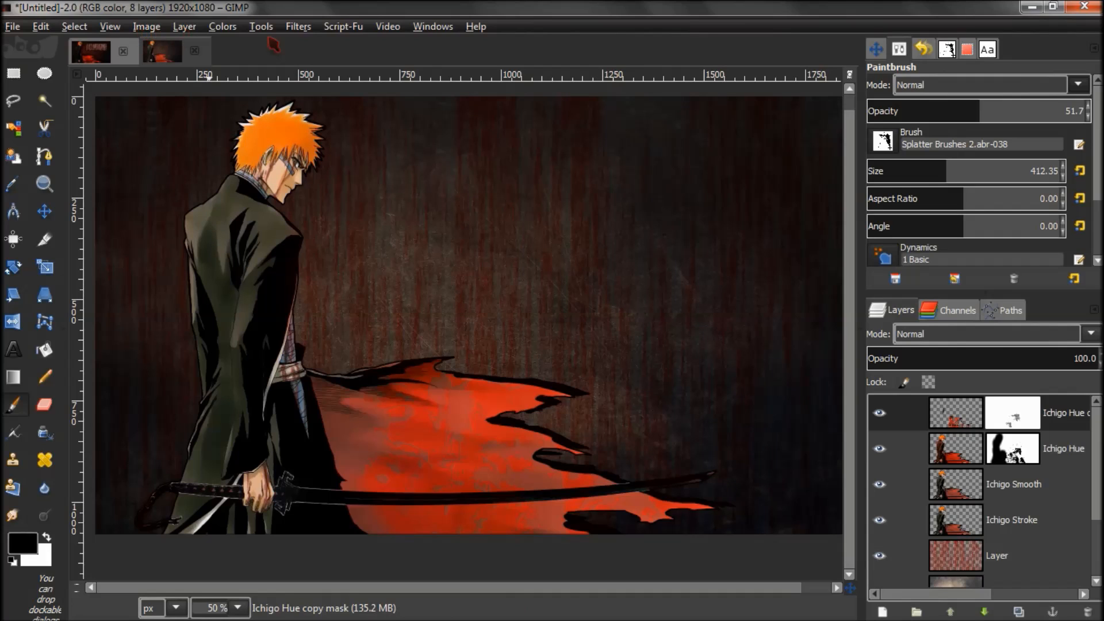
Step: Remove the splattered layer mask from the Ichigo Hue copy layer
click(223, 28)
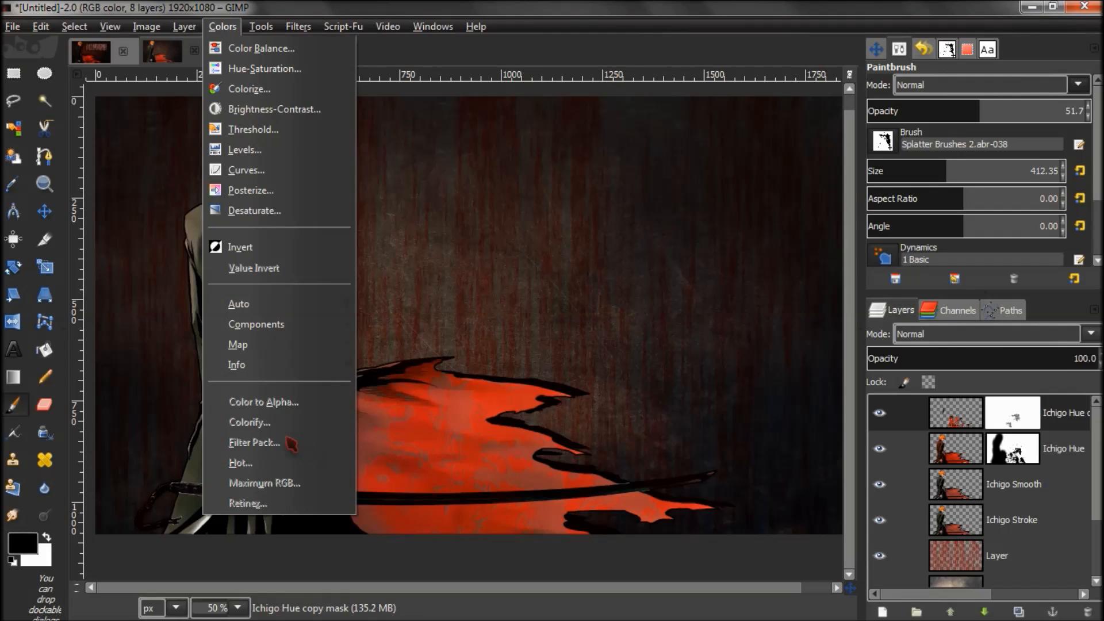
click(553, 20)
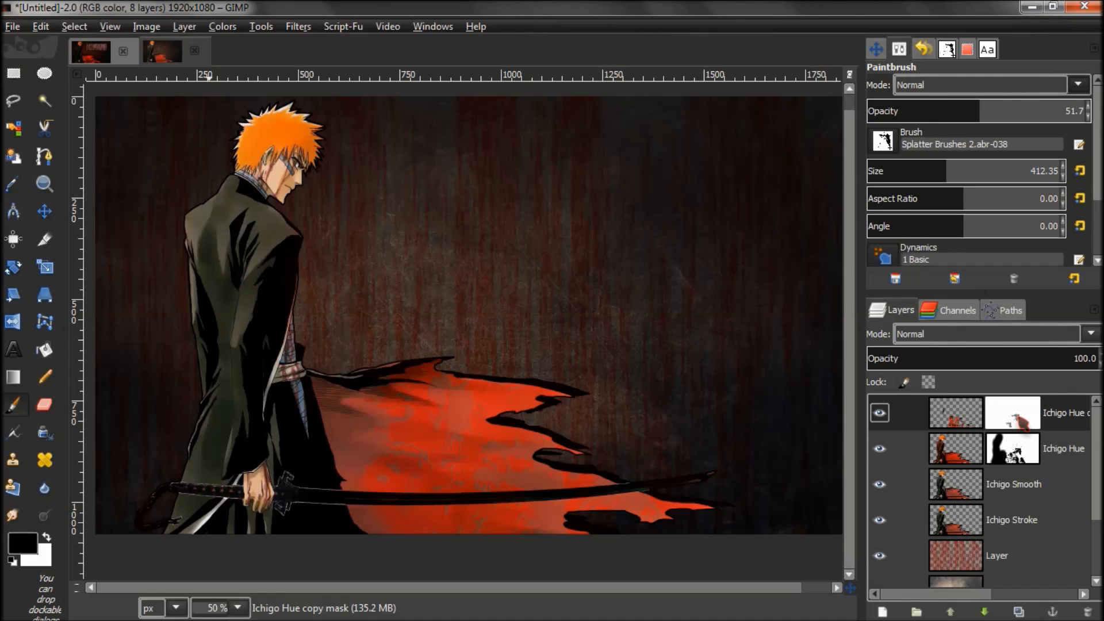
key(ctrl)
ctrl+click(1015, 417)
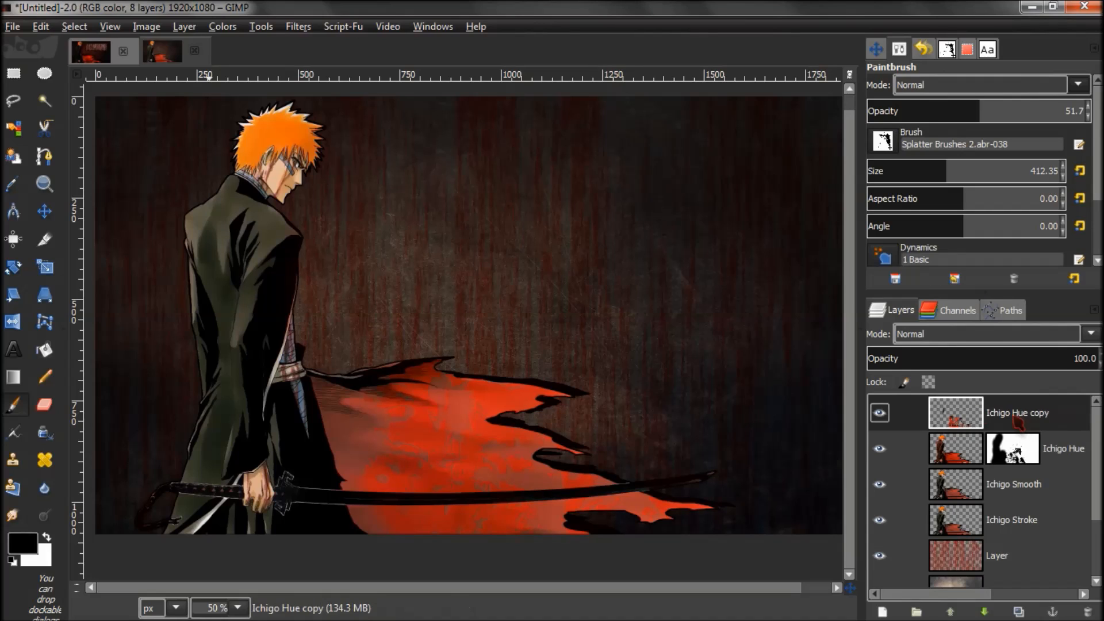
Step: Intensify the cape's red on the Ichigo Hue copy layer with the Filter Pack
click(184, 27)
mouse_move(223, 28)
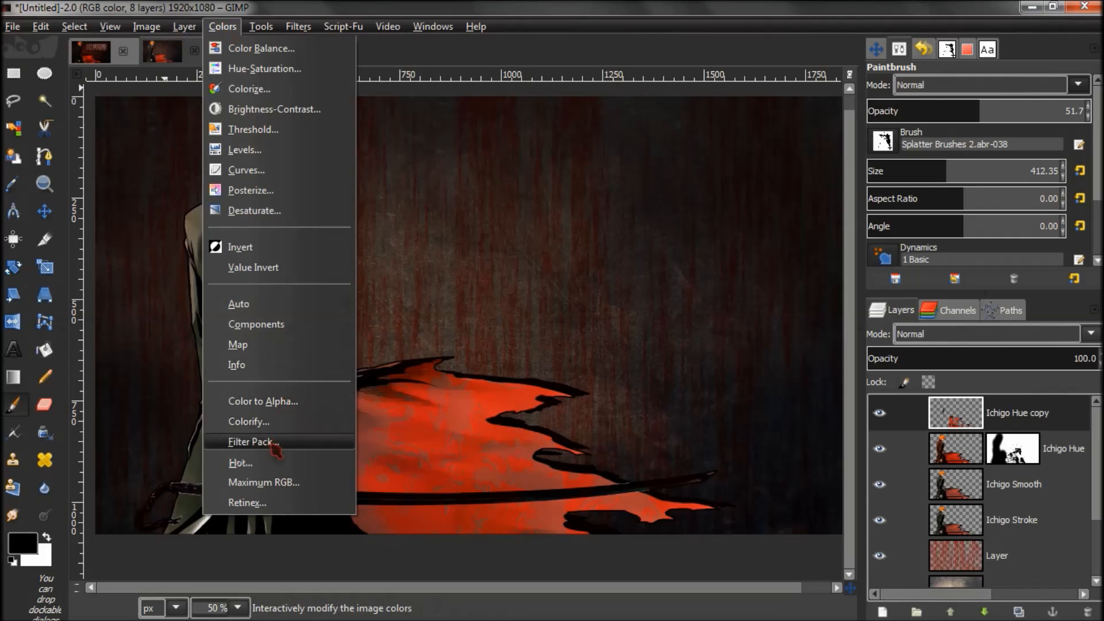
click(253, 441)
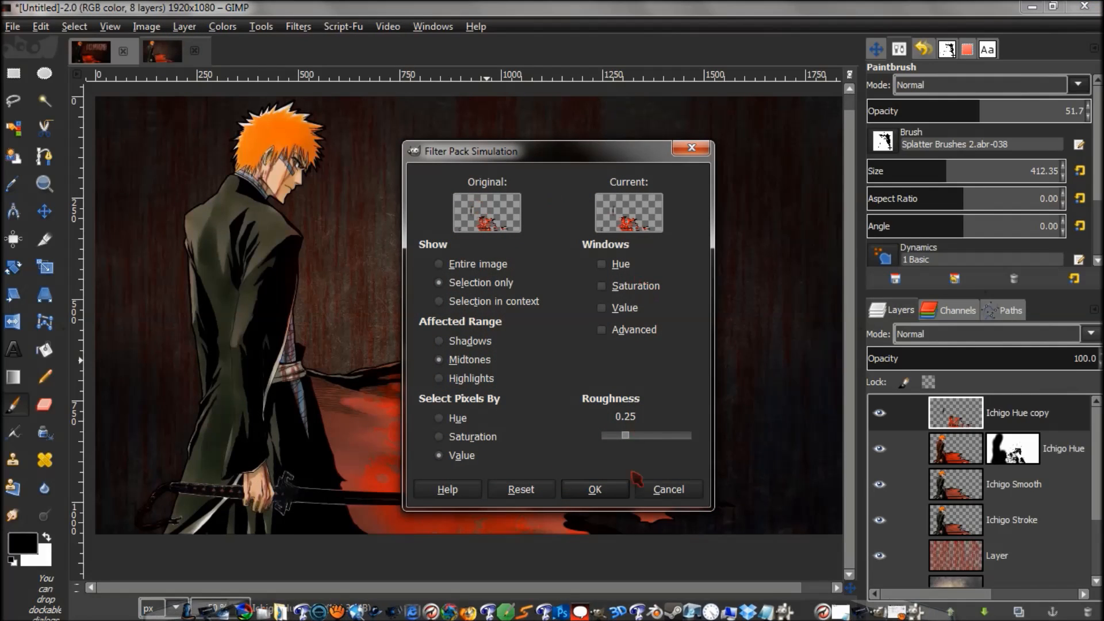
click(601, 488)
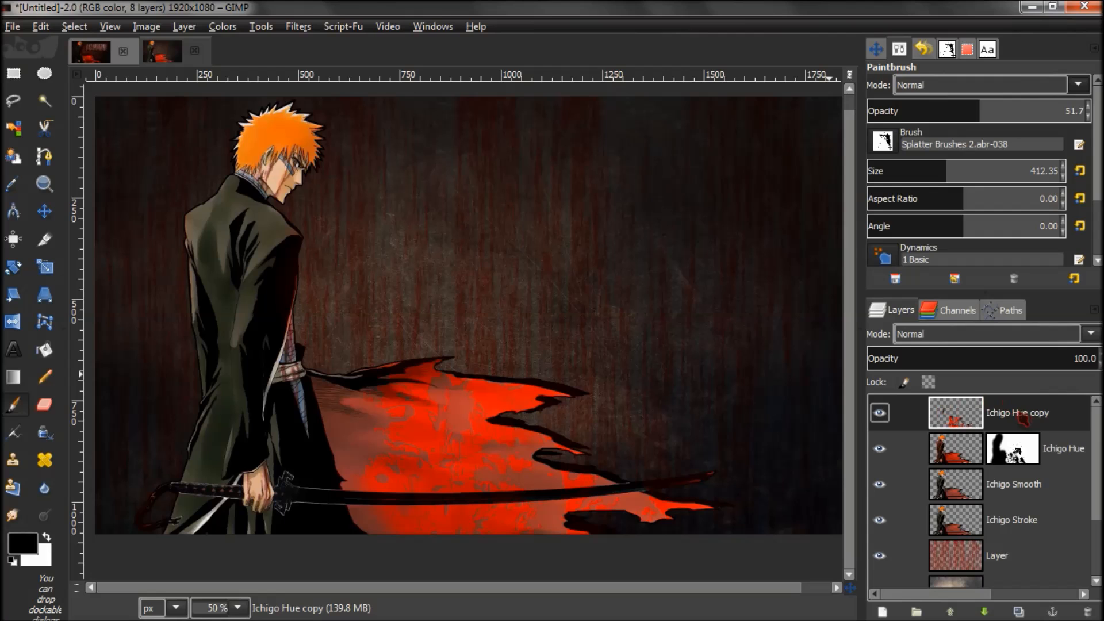
Step: Add a white, full-opacity layer mask to the Ichigo Hue copy layer
right_click(1023, 414)
click(934, 299)
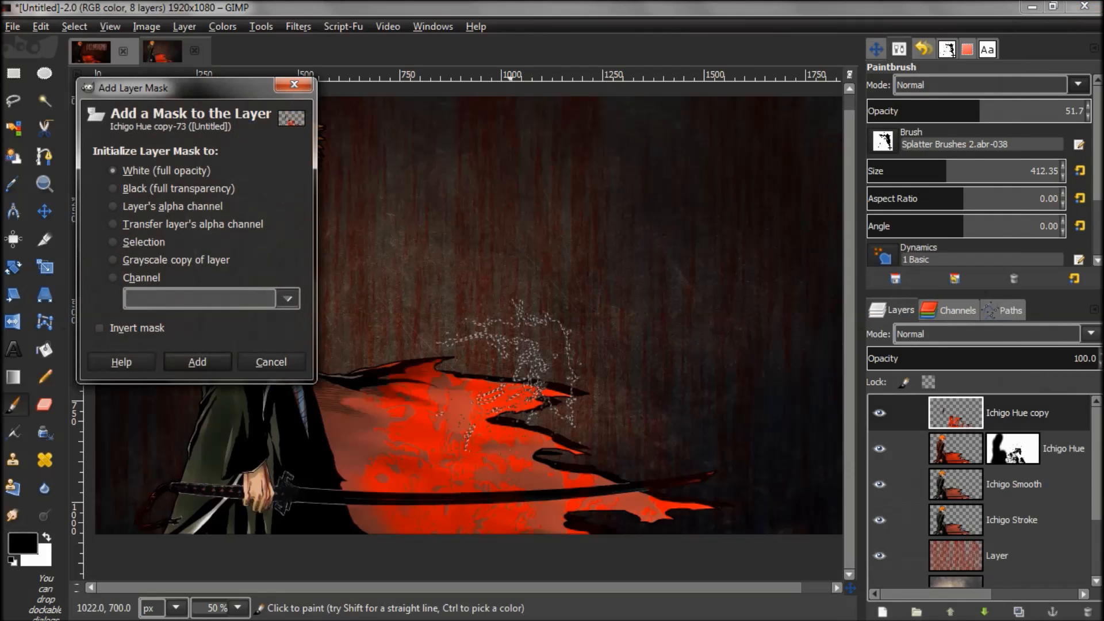
click(184, 365)
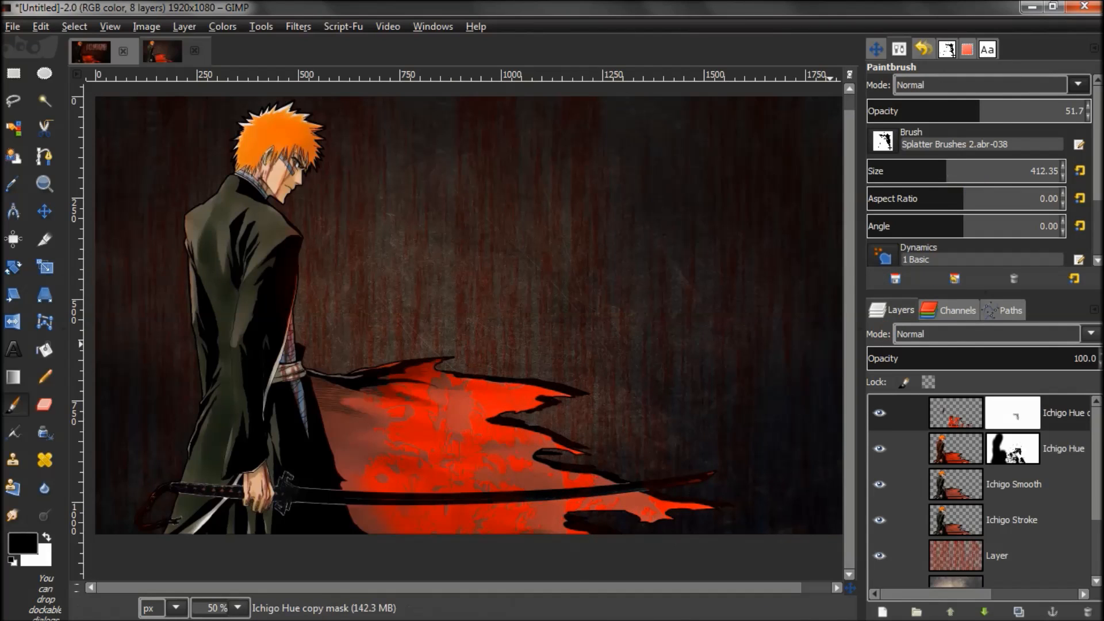
Step: Splatter black over the cape on the copy's mask with Splatter Brushes 2.abr-038, first at 29.7 opacity and again at 100
drag(981, 112, 932, 112)
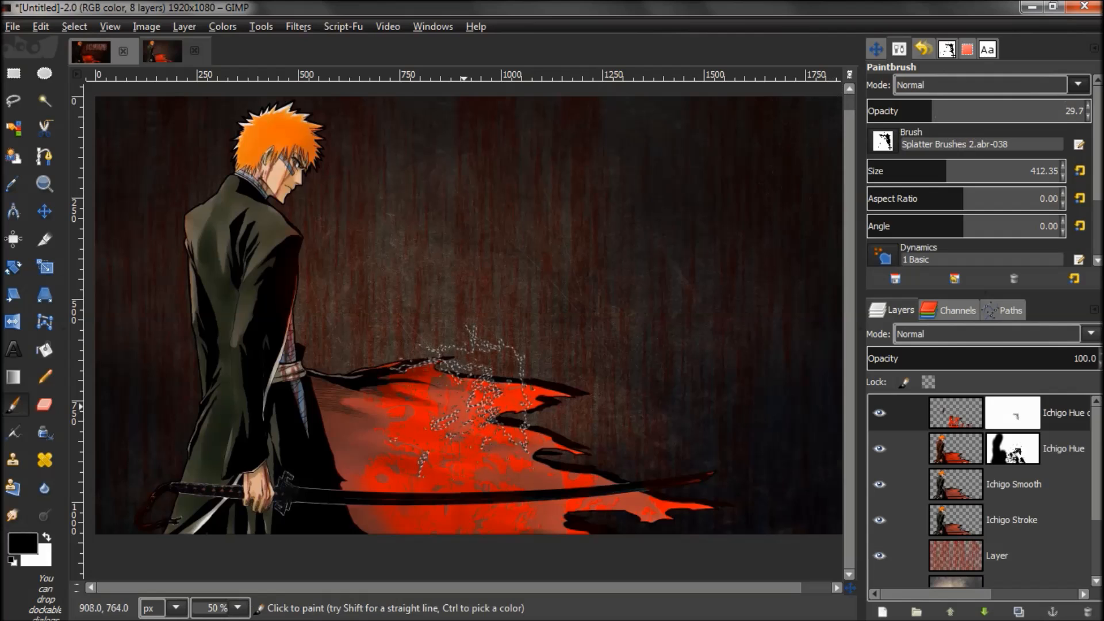
click(397, 502)
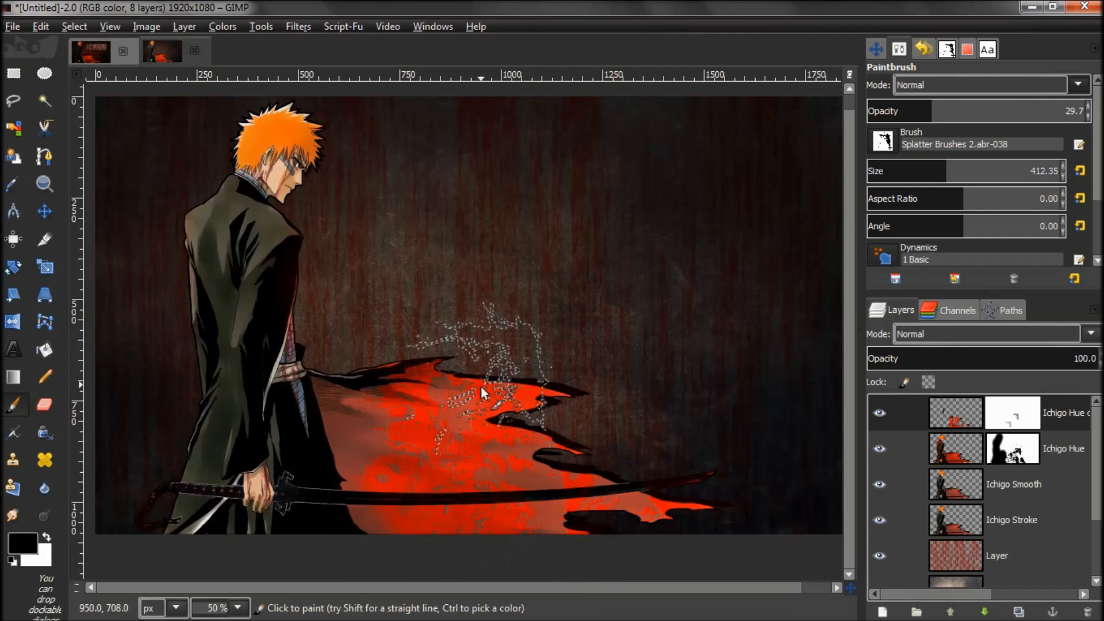
drag(943, 112, 1092, 112)
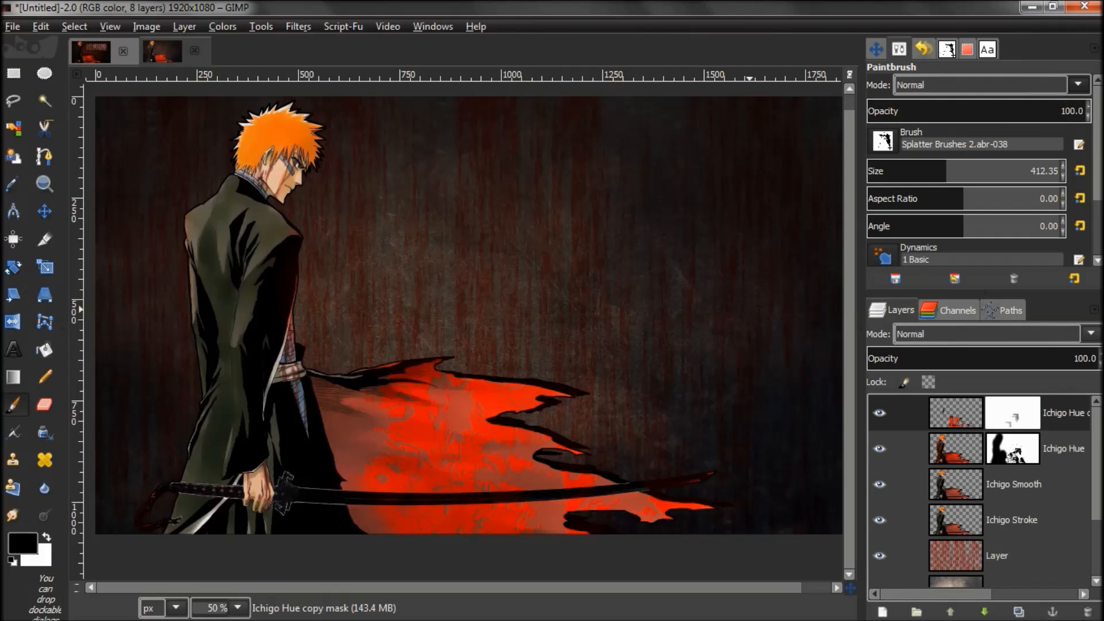
click(414, 378)
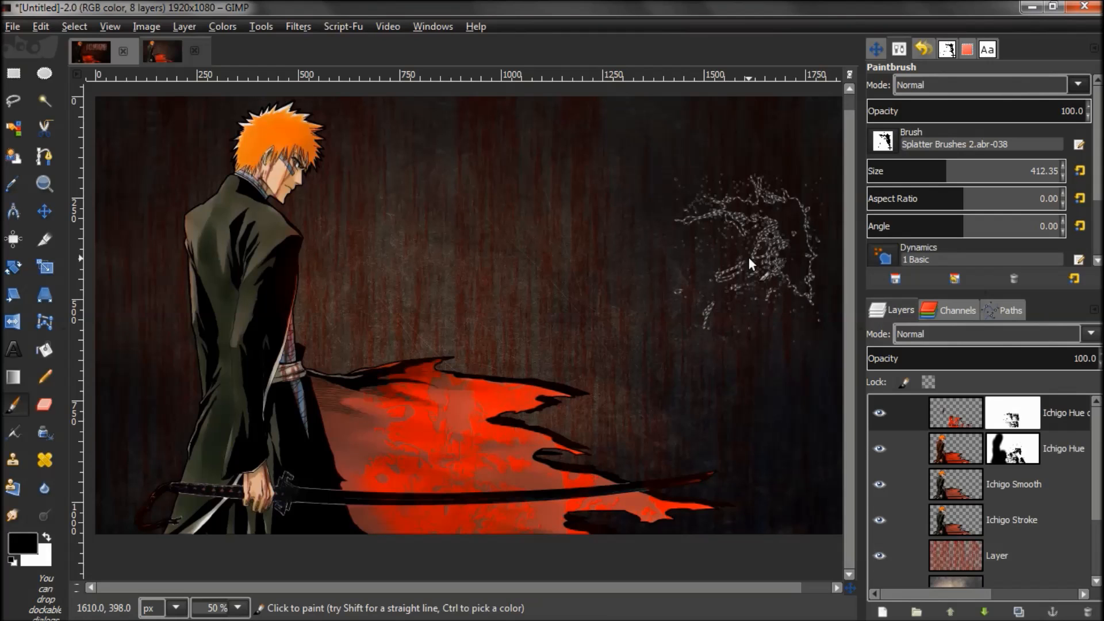
Step: Close the finished reference image and reopen Ichigo wallpaper.xcf from the recent files
click(123, 51)
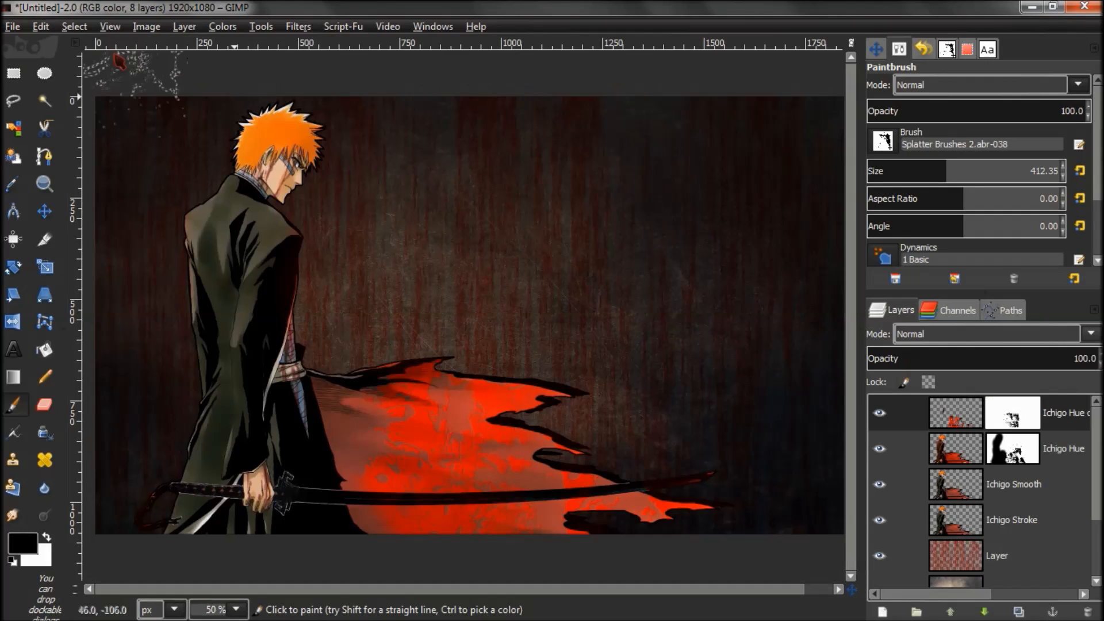
click(13, 30)
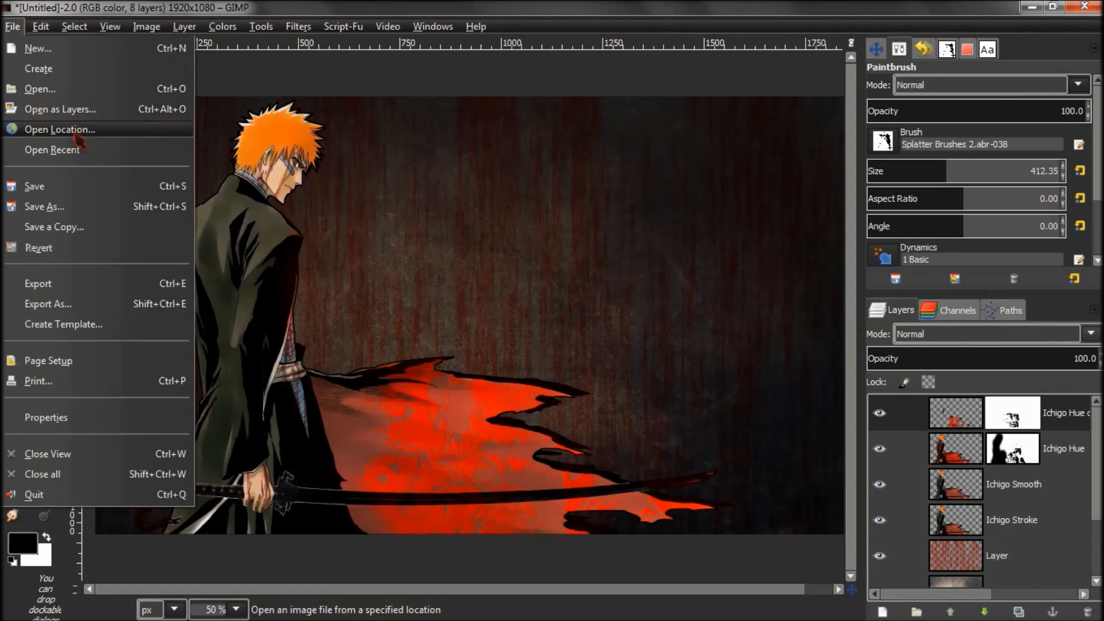
mouse_move(75, 151)
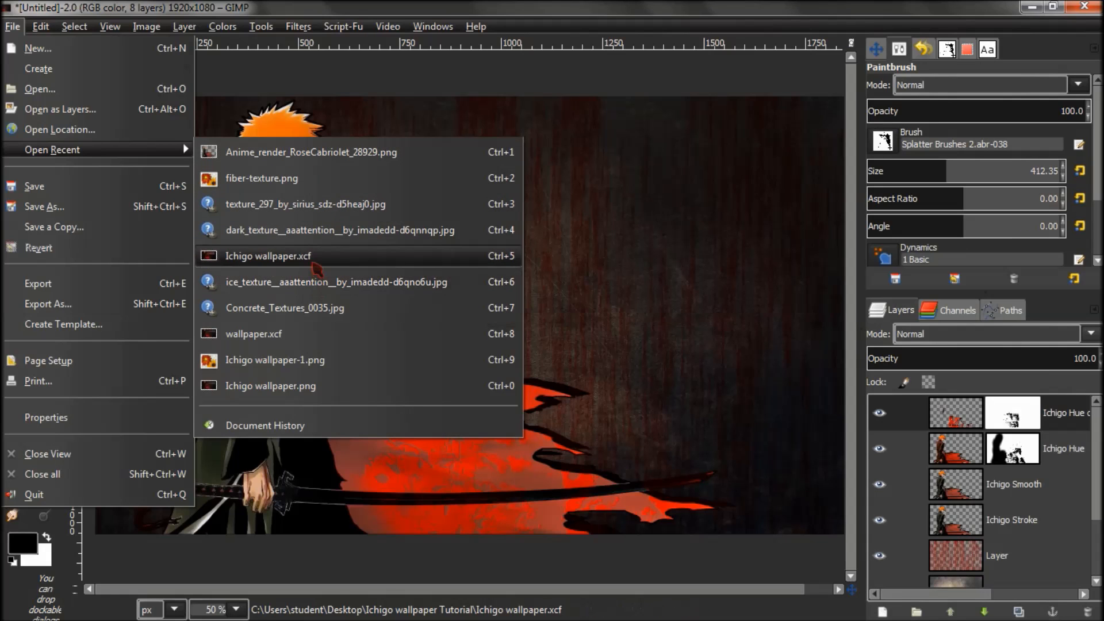
click(332, 257)
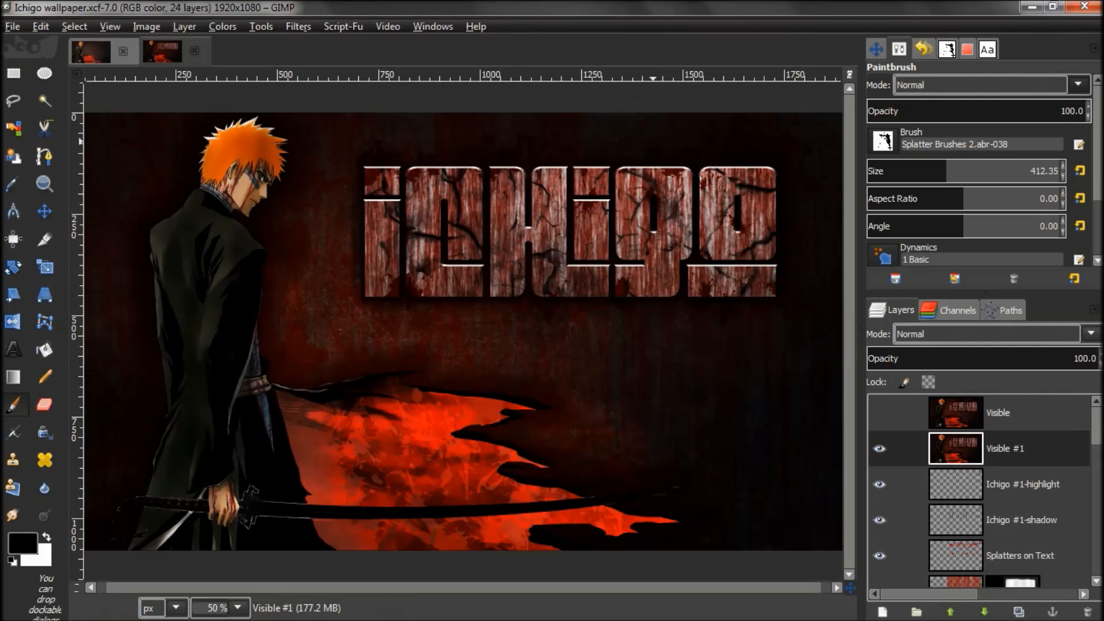
Step: Examine the reference wallpaper's layer stack around the character, Splatters and texture layers, and return to the working image's layers
scroll(977, 489, down, 5)
scroll(983, 492, down, 5)
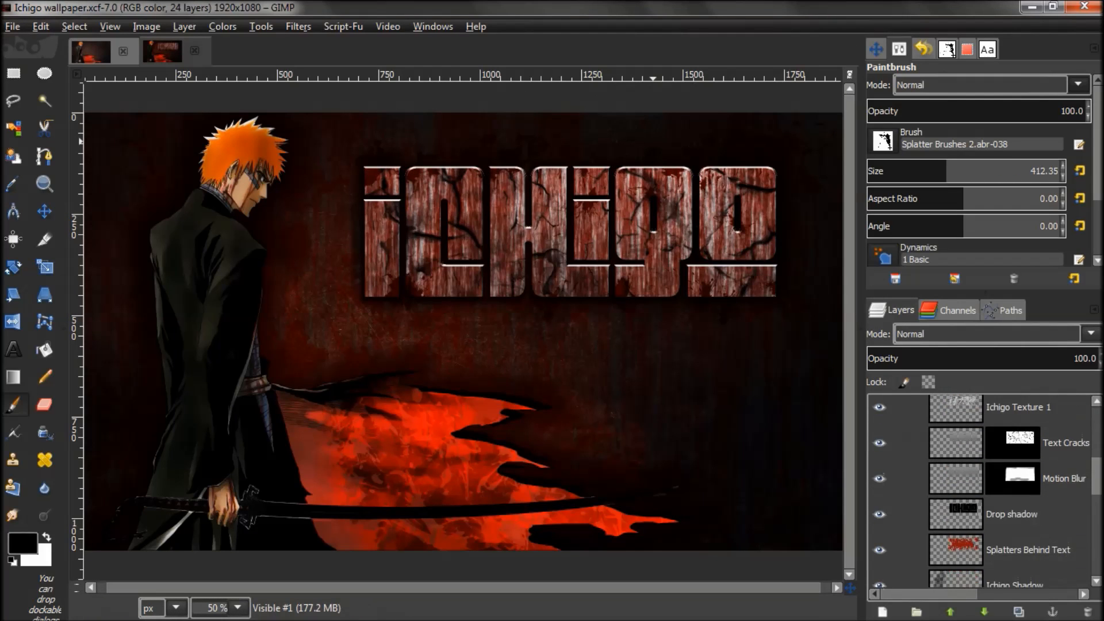
scroll(986, 489, down, 5)
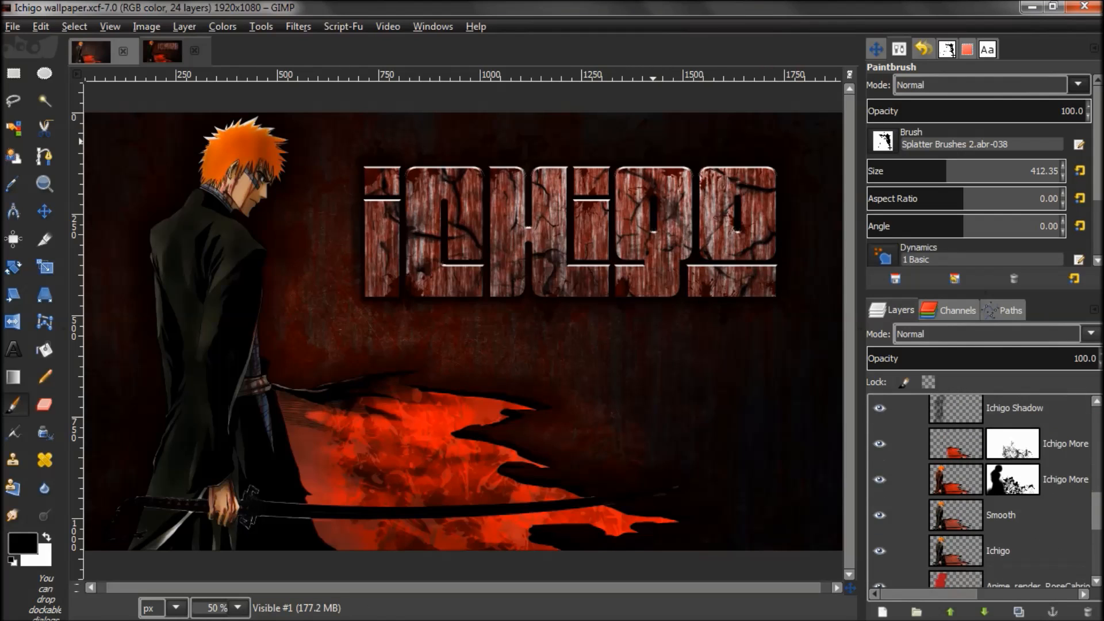
scroll(984, 489, down, 1)
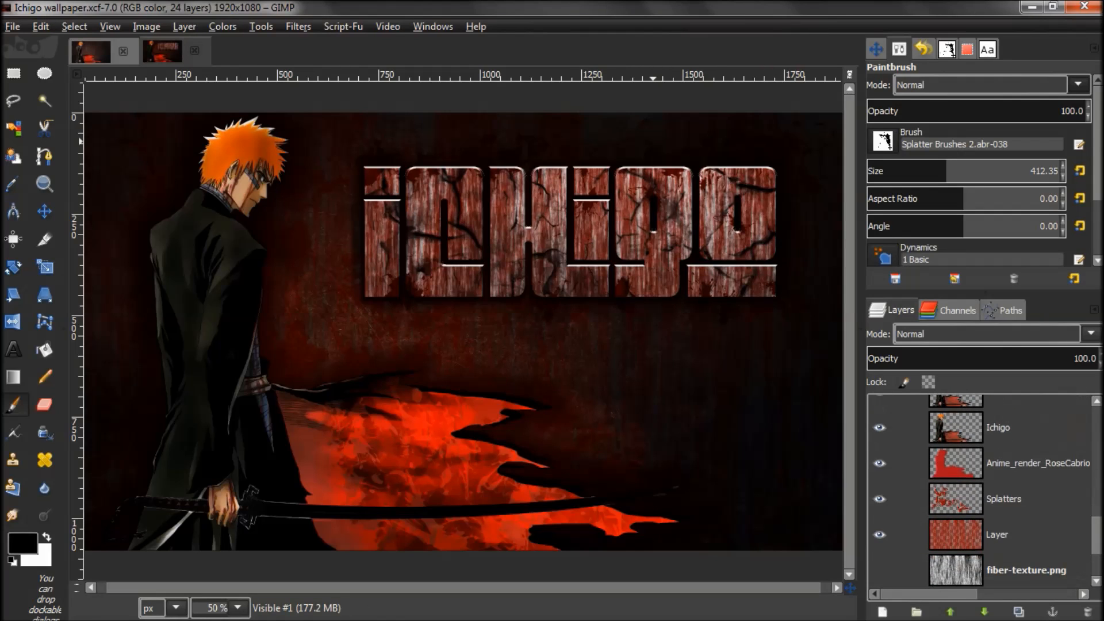
scroll(983, 492, up, 5)
scroll(983, 491, down, 5)
scroll(983, 492, up, 5)
scroll(983, 492, down, 5)
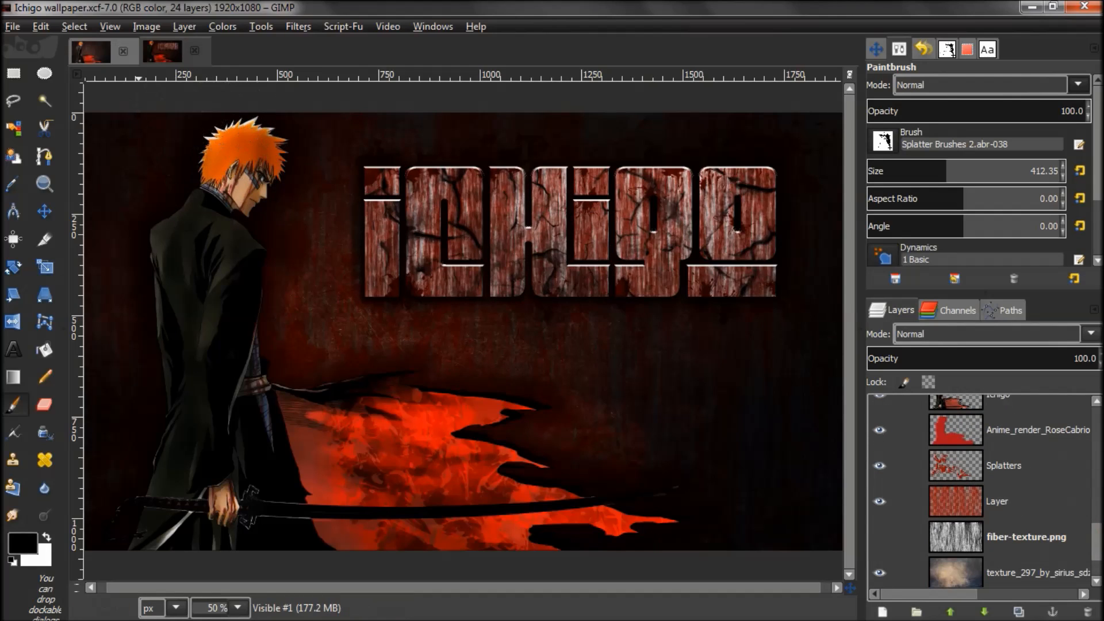
click(162, 51)
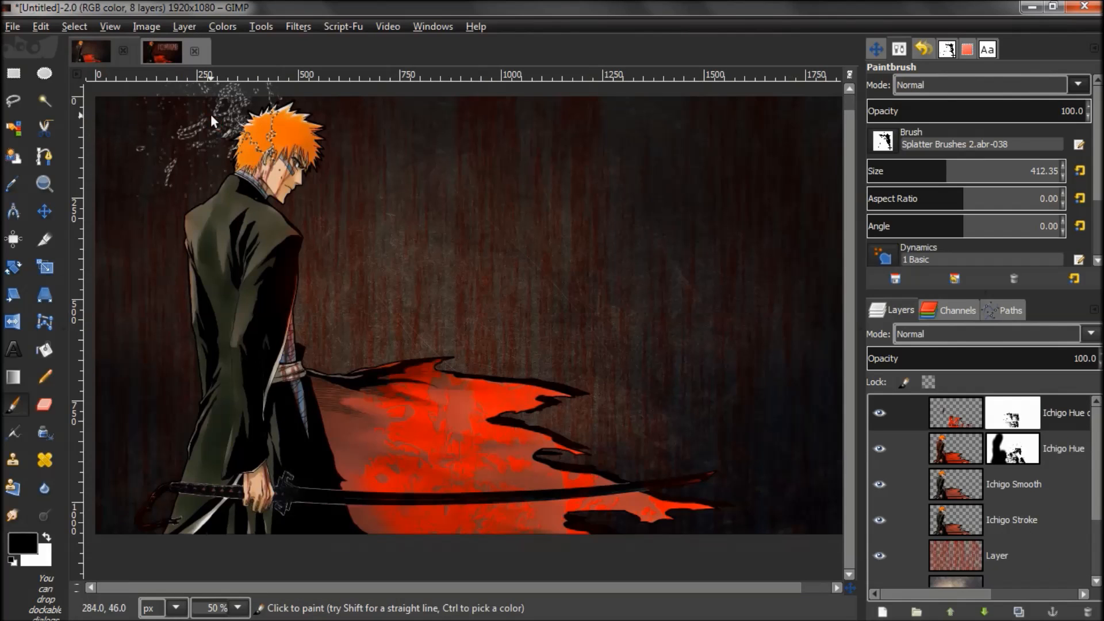
scroll(880, 454, down, 2)
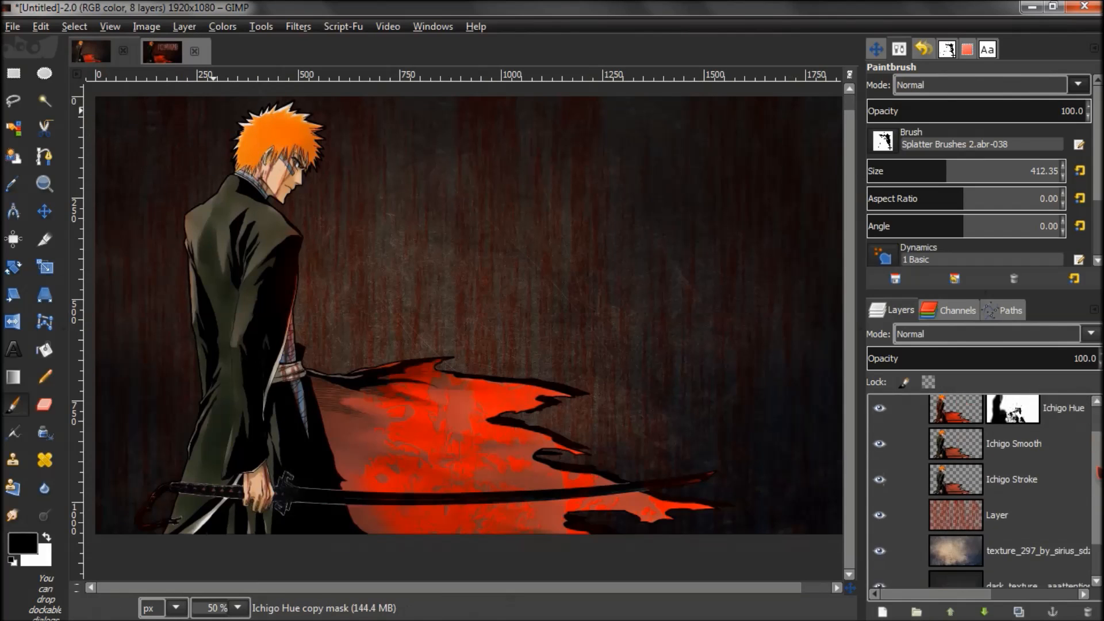
Step: Start an Outer Glow effect on the Ichigo Stroke layer and set its glow color to a2071d
click(993, 472)
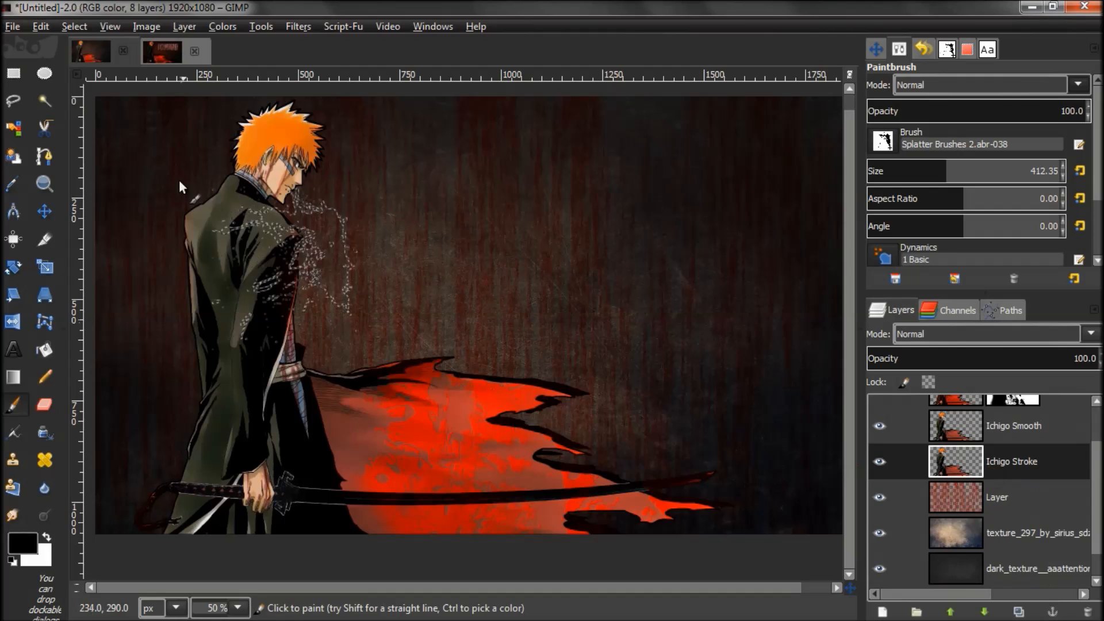
click(185, 27)
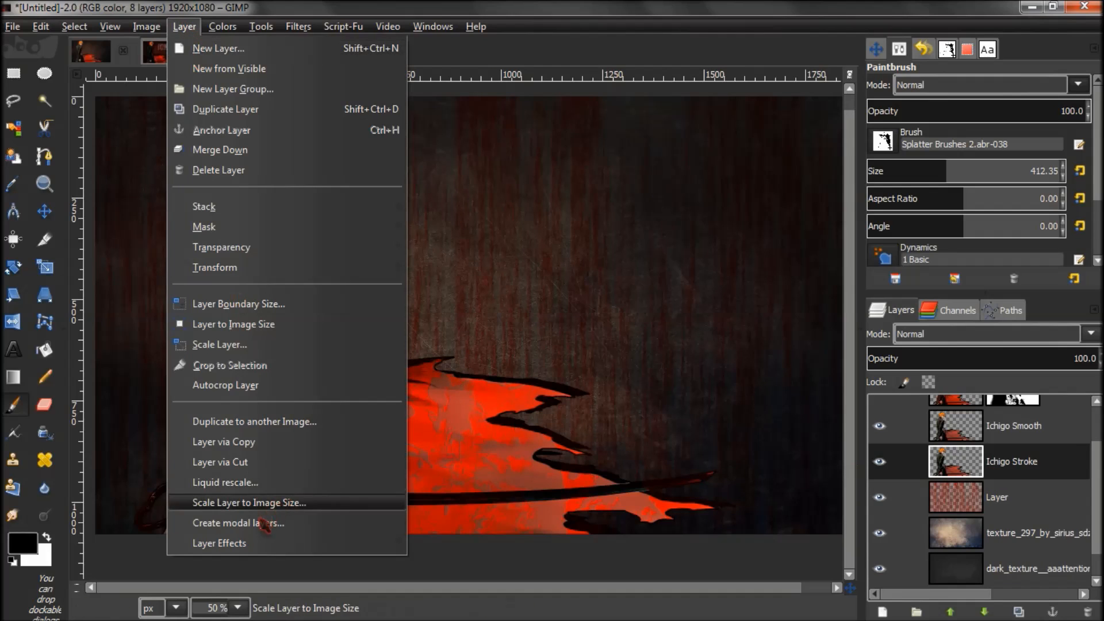
mouse_move(372, 546)
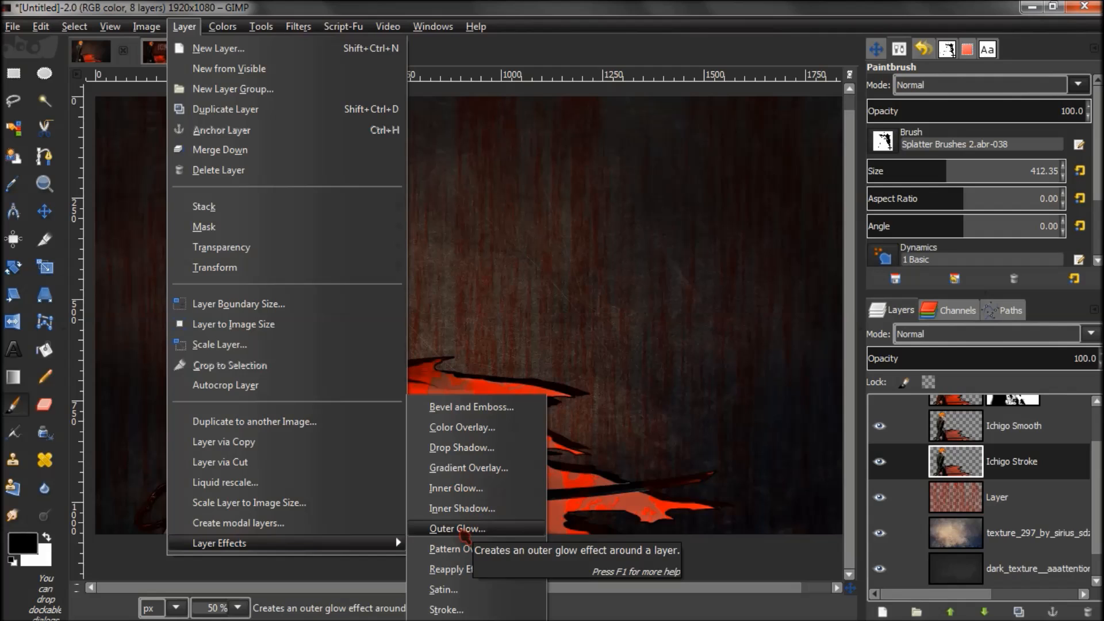
click(460, 527)
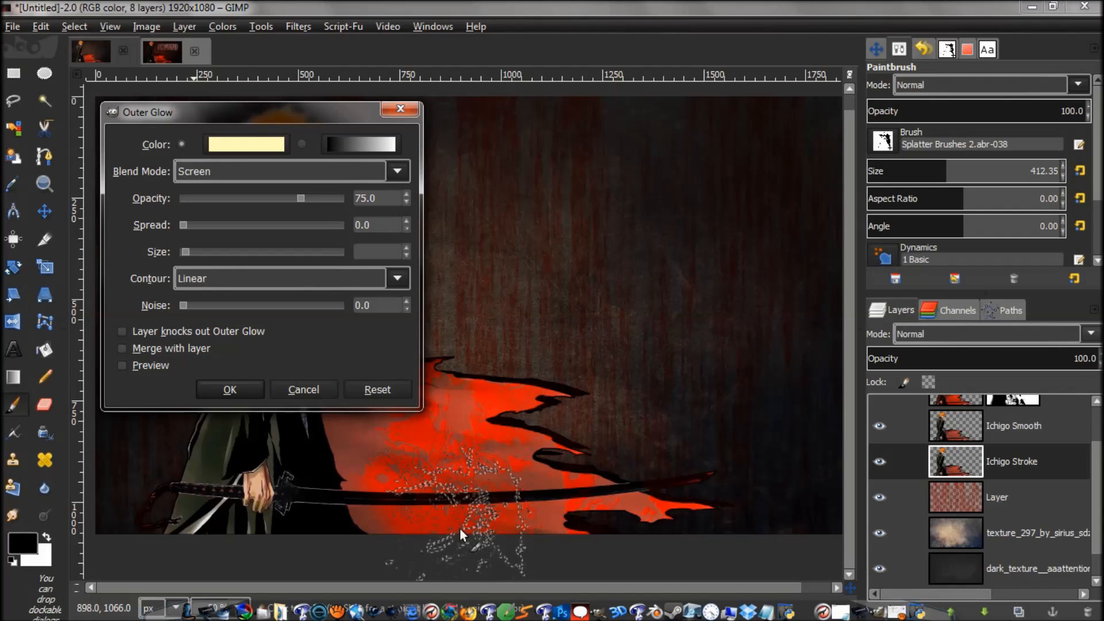
drag(293, 115, 613, 123)
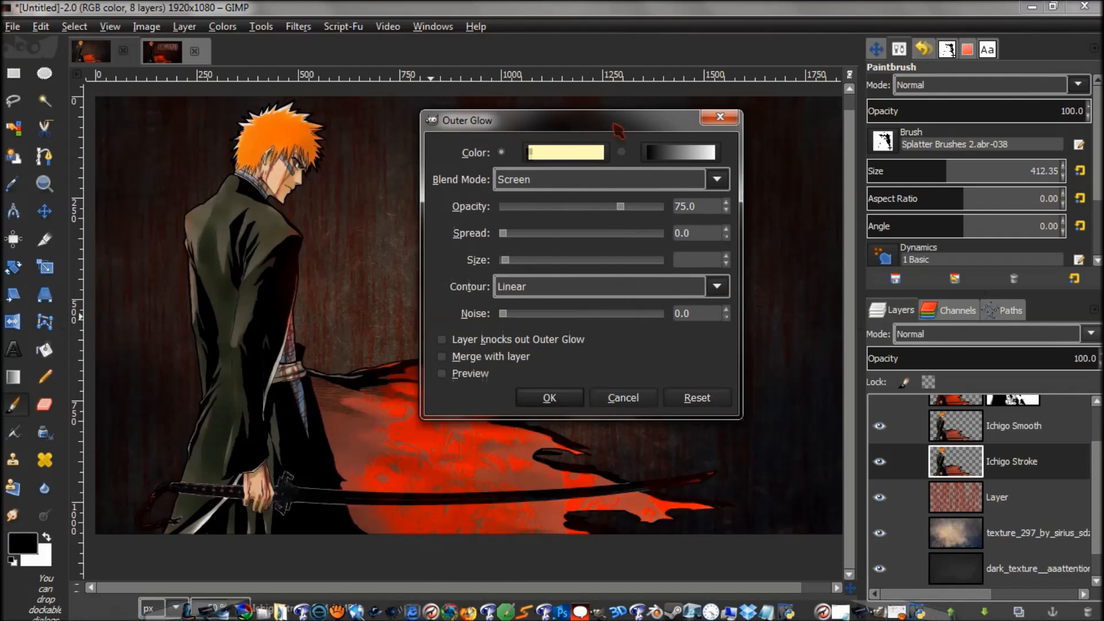
click(563, 155)
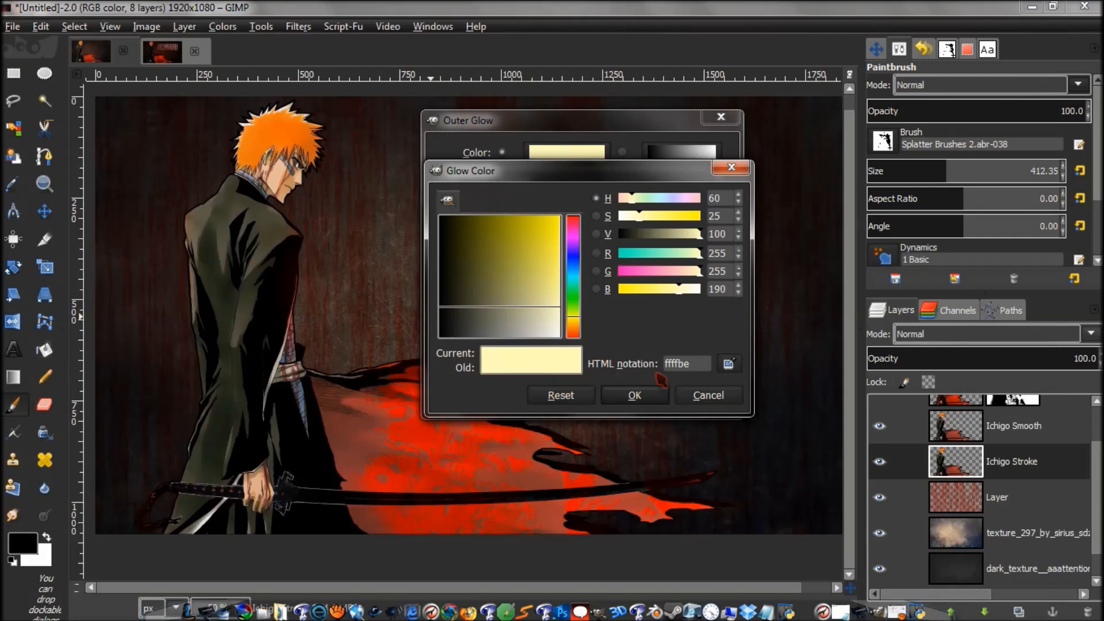
drag(703, 361, 608, 366)
key(BackSpace)
text(A2071d)
key(Return)
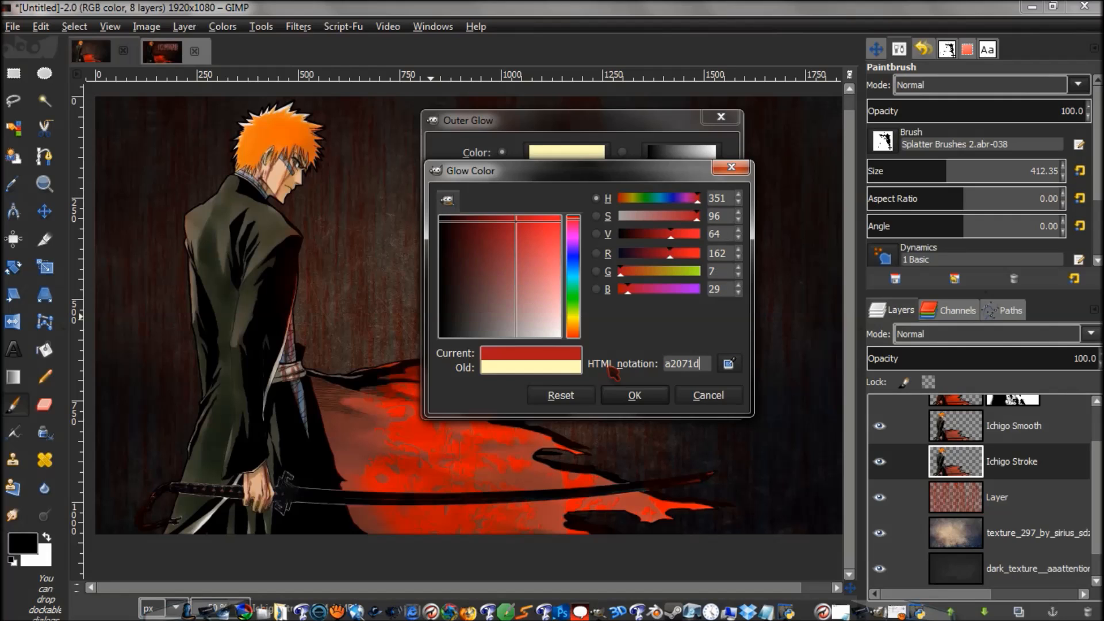
click(640, 395)
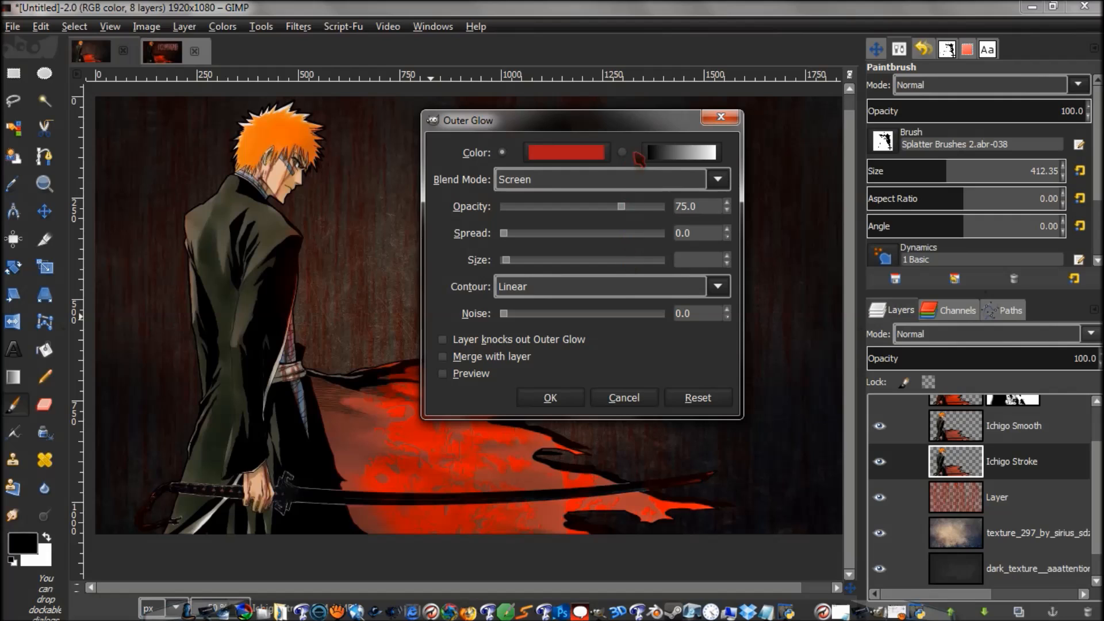
Step: Apply the outer glow with Normal blend mode, spread 13 and size 71, previewing it first
click(641, 184)
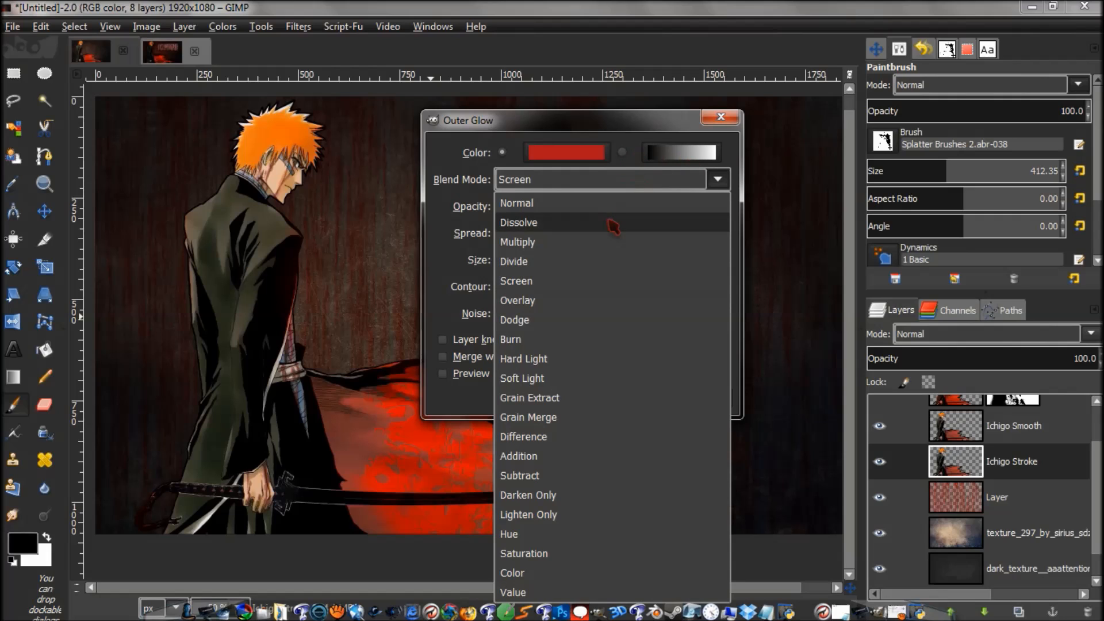
click(613, 203)
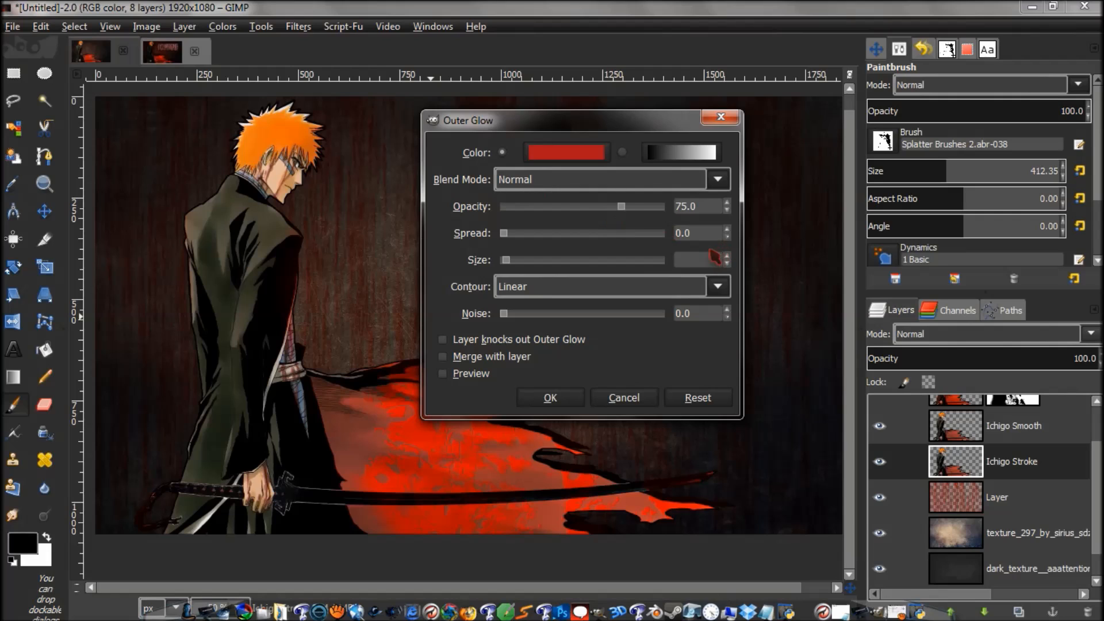
key(BackSpace)
key(BackSpace)
key(BackSpace)
text(13)
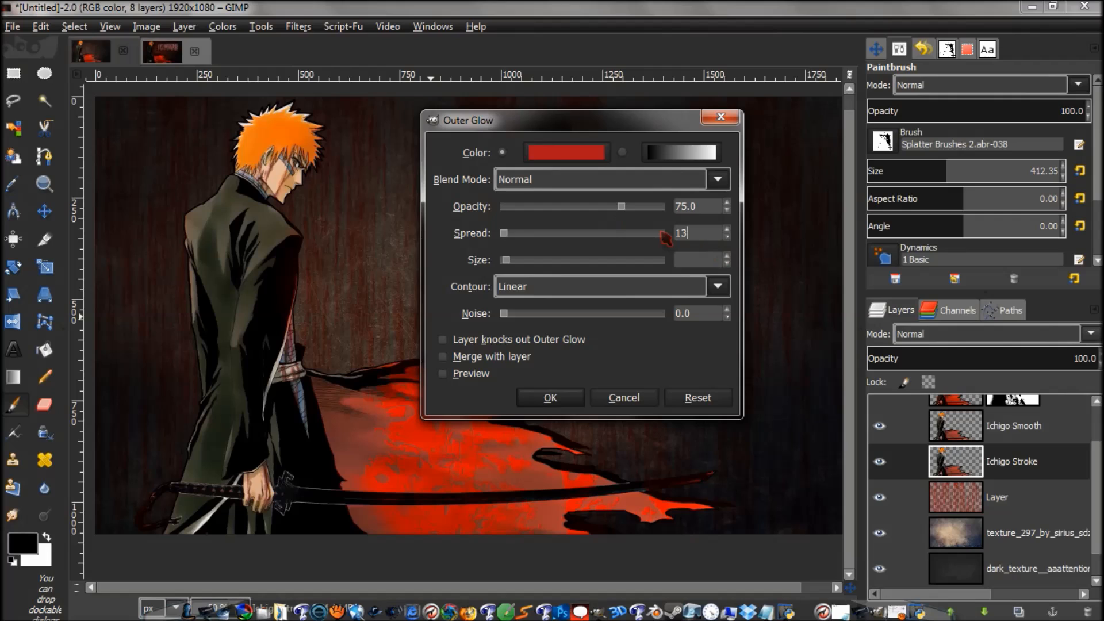
key(Return)
text(71)
key(Return)
click(452, 375)
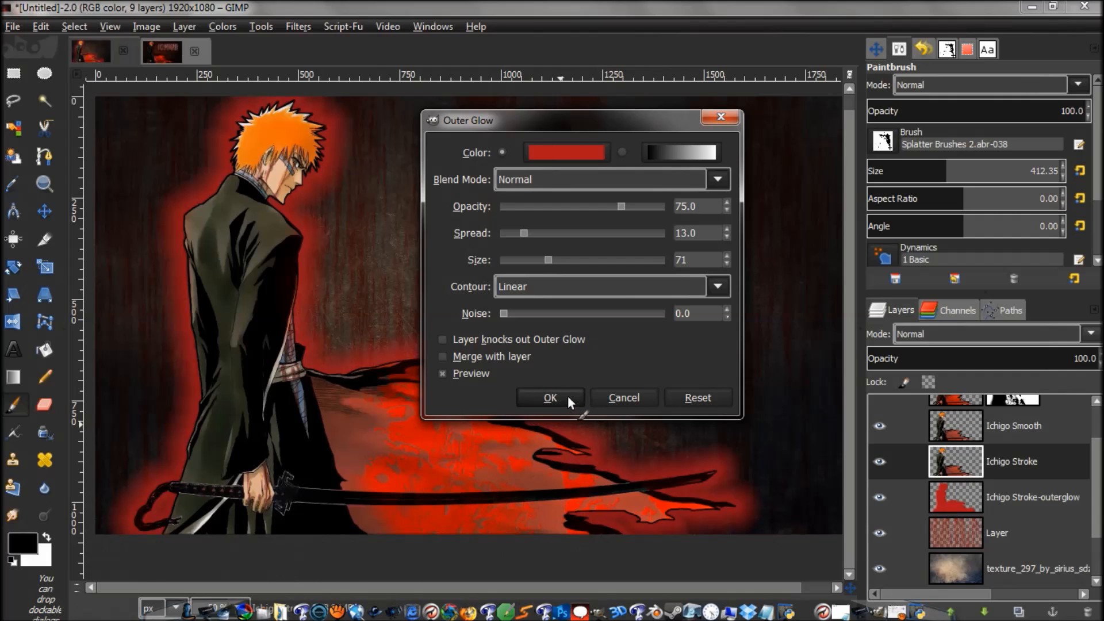
click(550, 398)
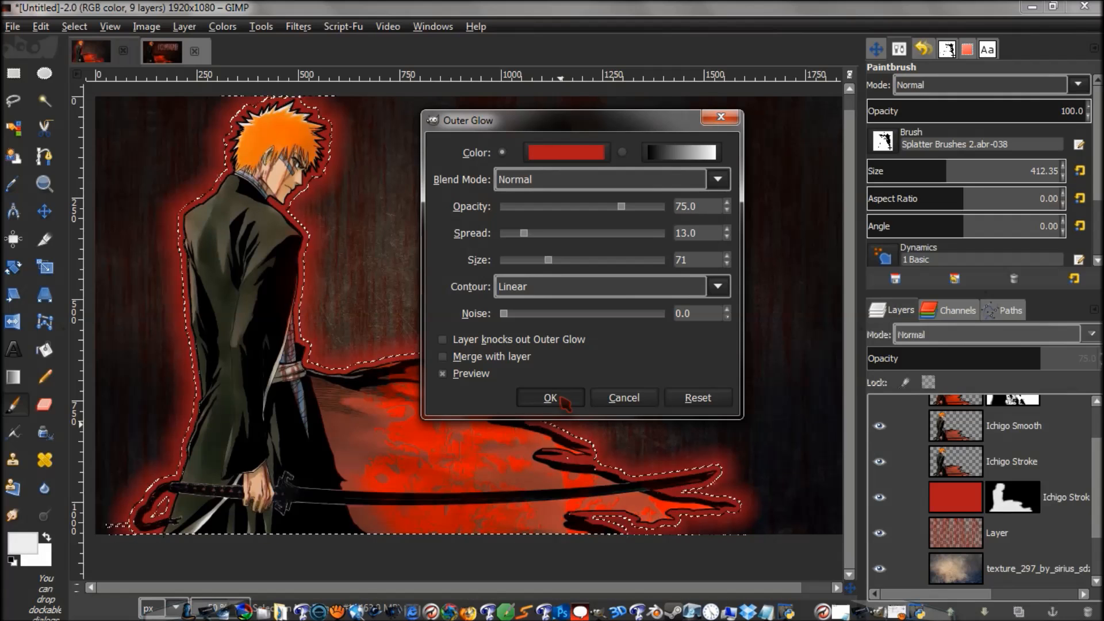
click(560, 397)
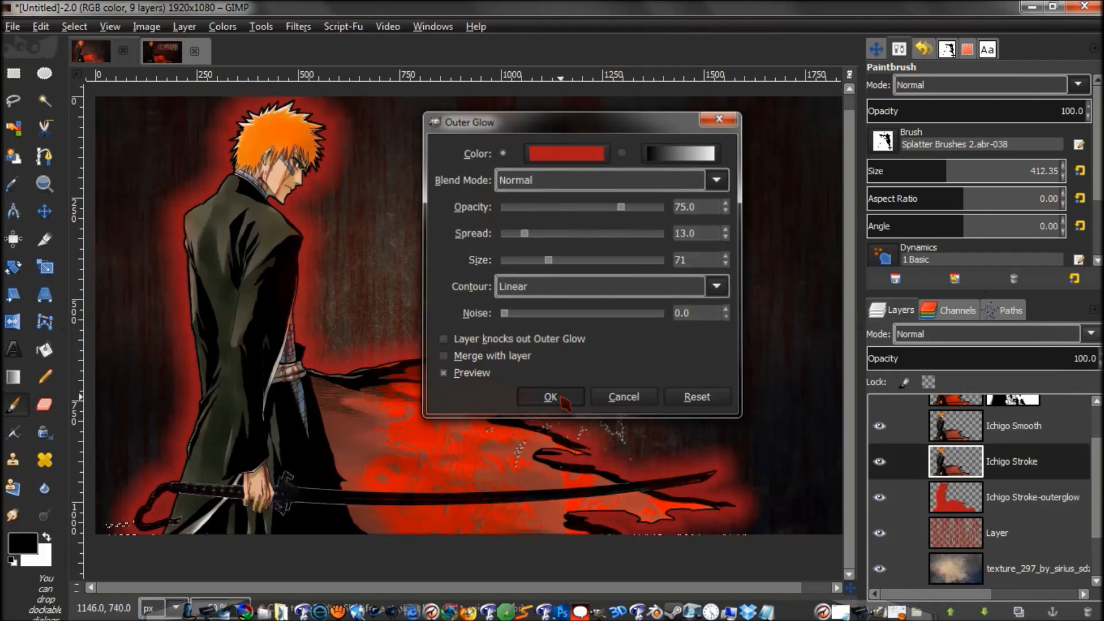
click(1012, 336)
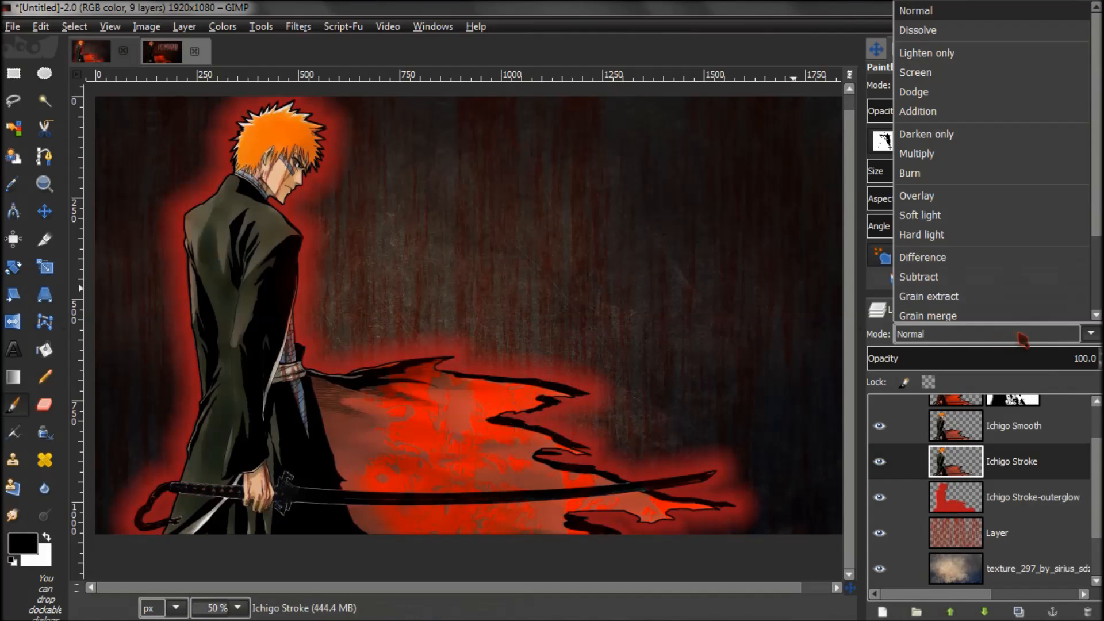
click(950, 155)
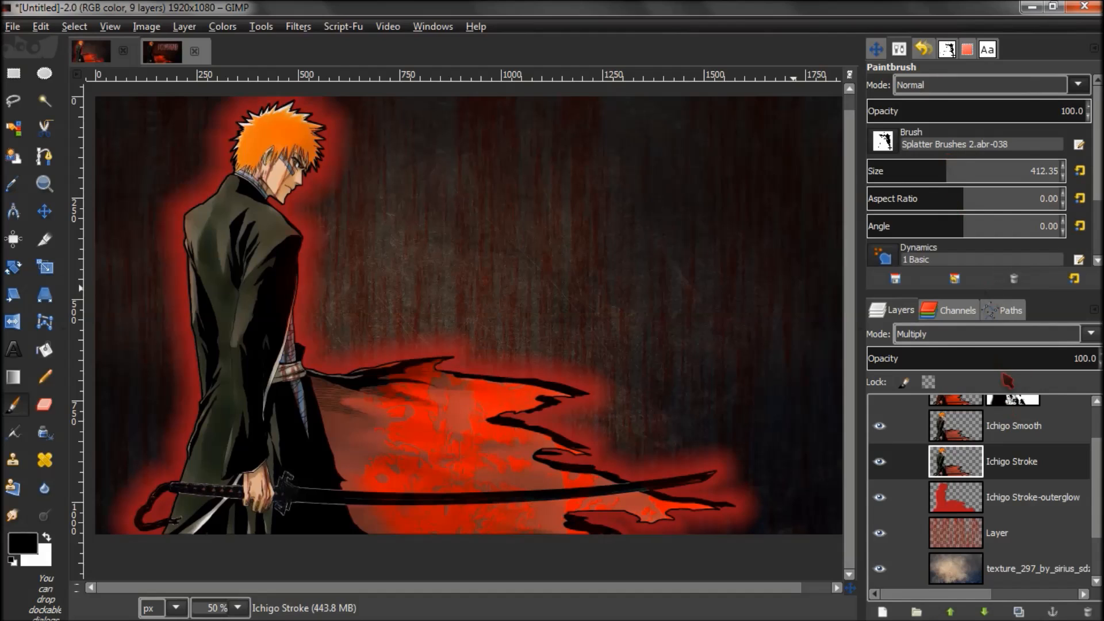
click(999, 341)
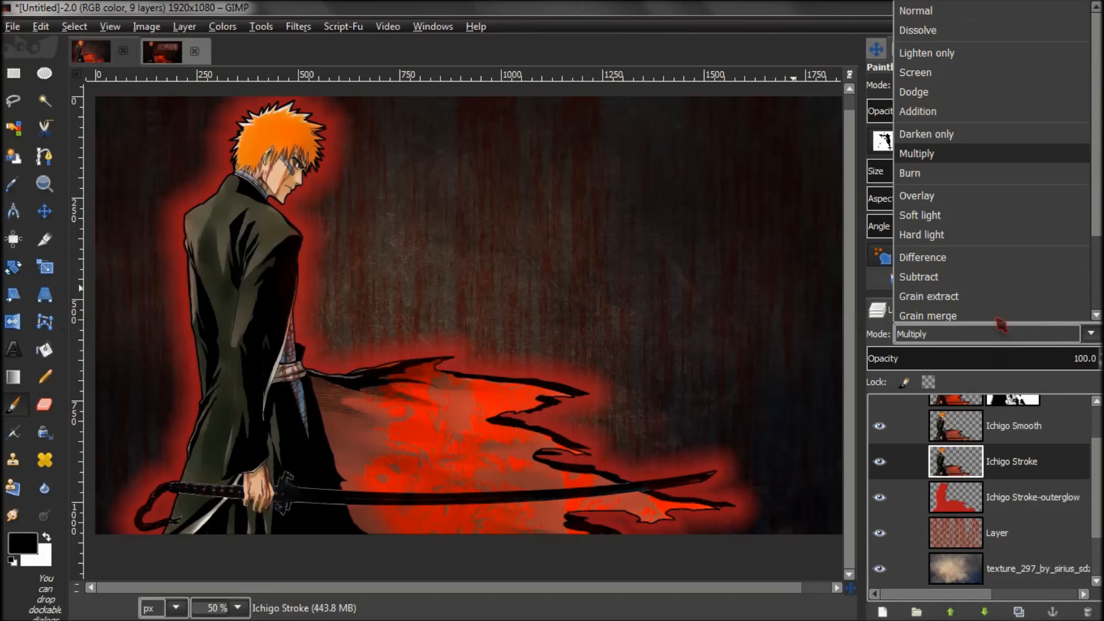
click(960, 11)
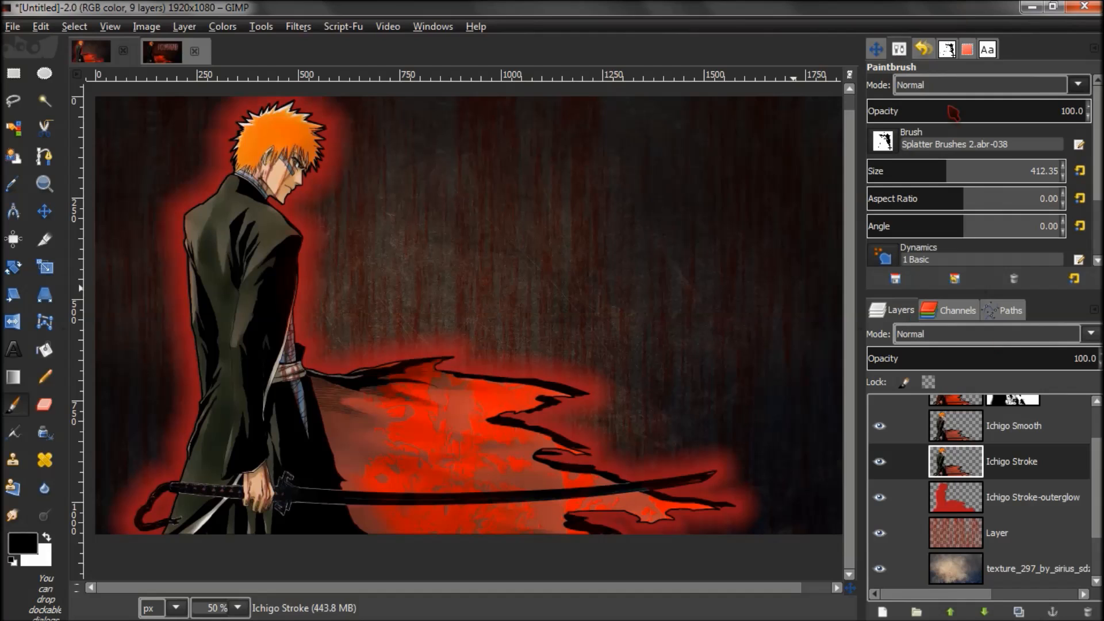
Step: Set the Ichigo Stroke-outerglow layer's blend mode to Multiply
click(1015, 506)
click(1000, 342)
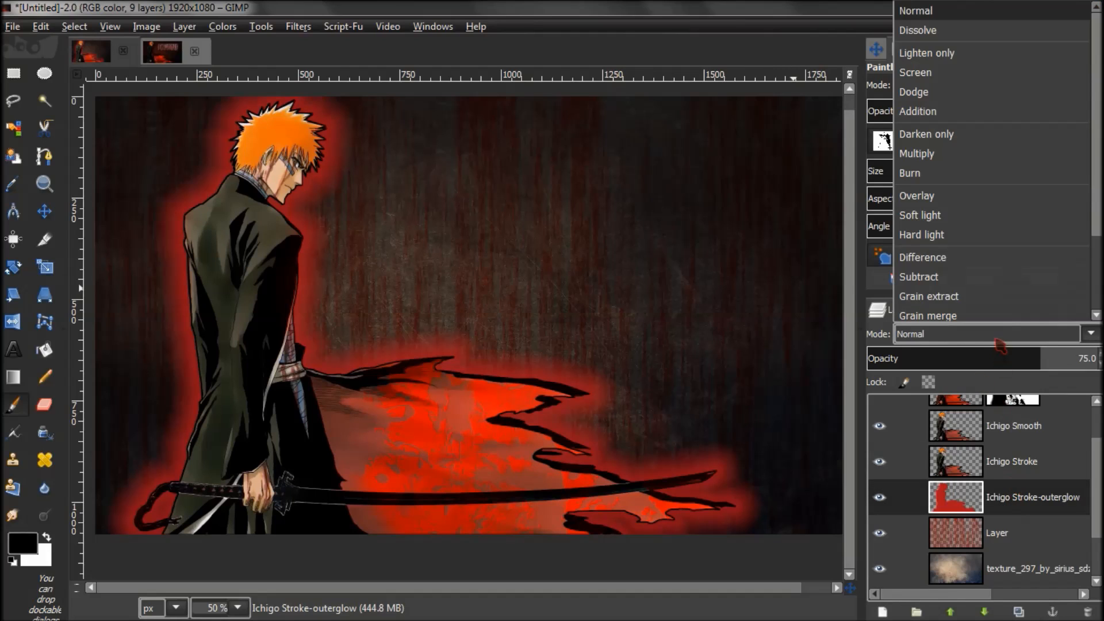
click(969, 154)
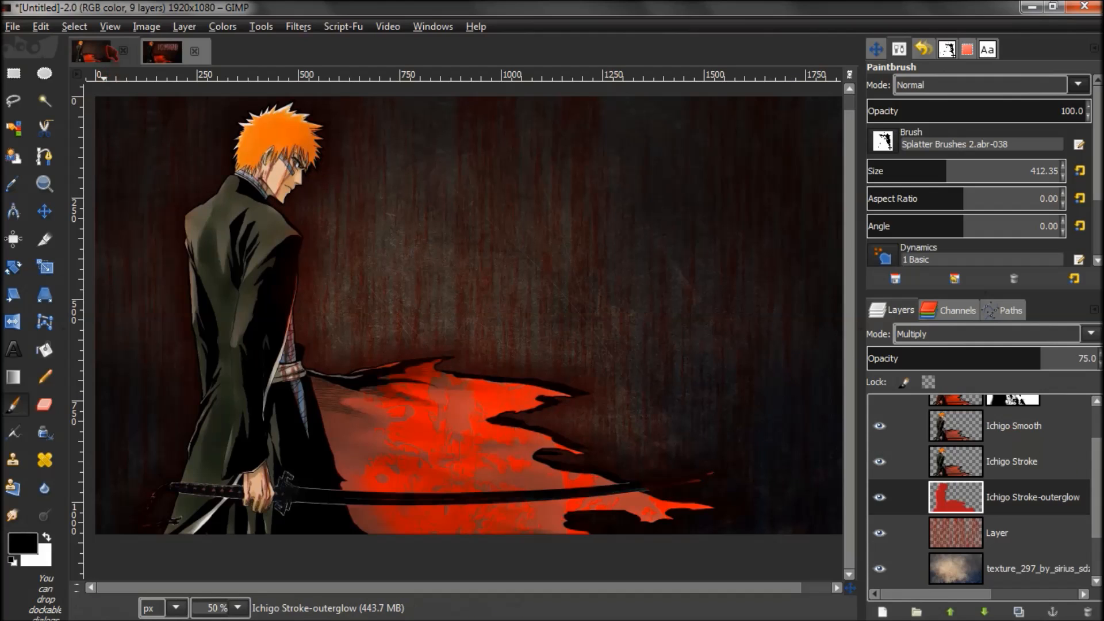
Step: Examine the outer glow layer in the reference Ichigo wallpaper.xcf, compare it with the working image, and return to the working image
click(162, 51)
drag(1098, 437, 1098, 544)
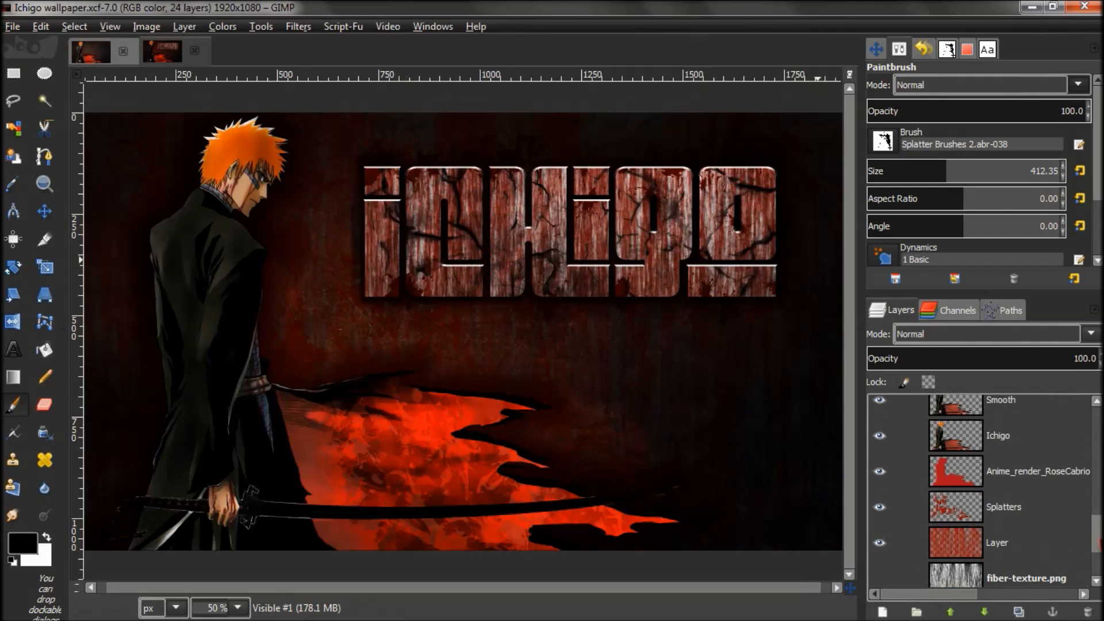
click(1061, 471)
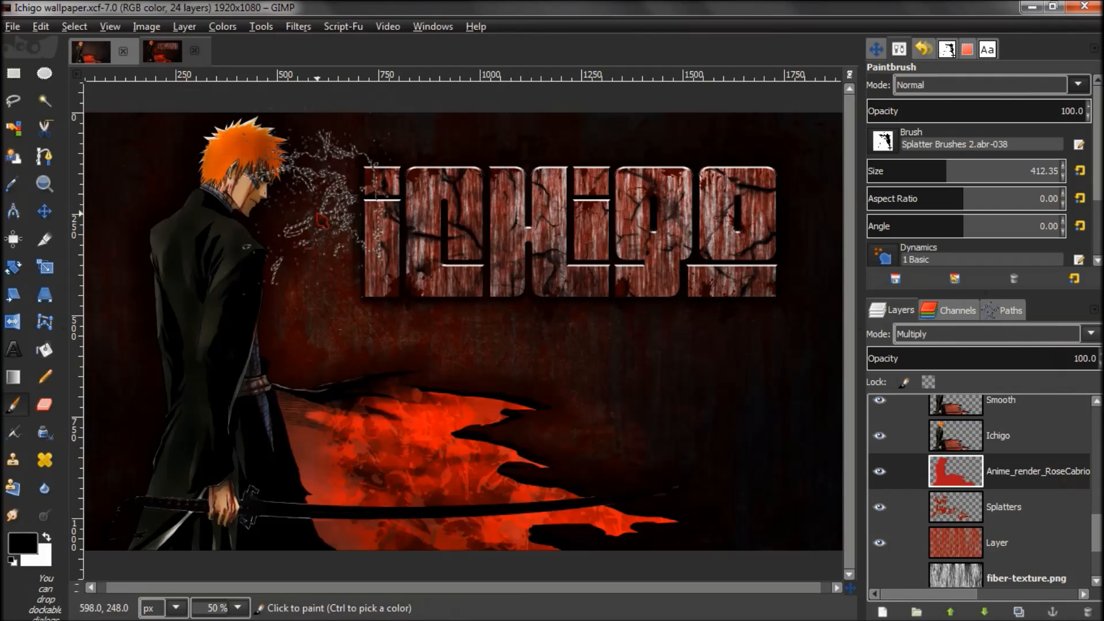
click(163, 55)
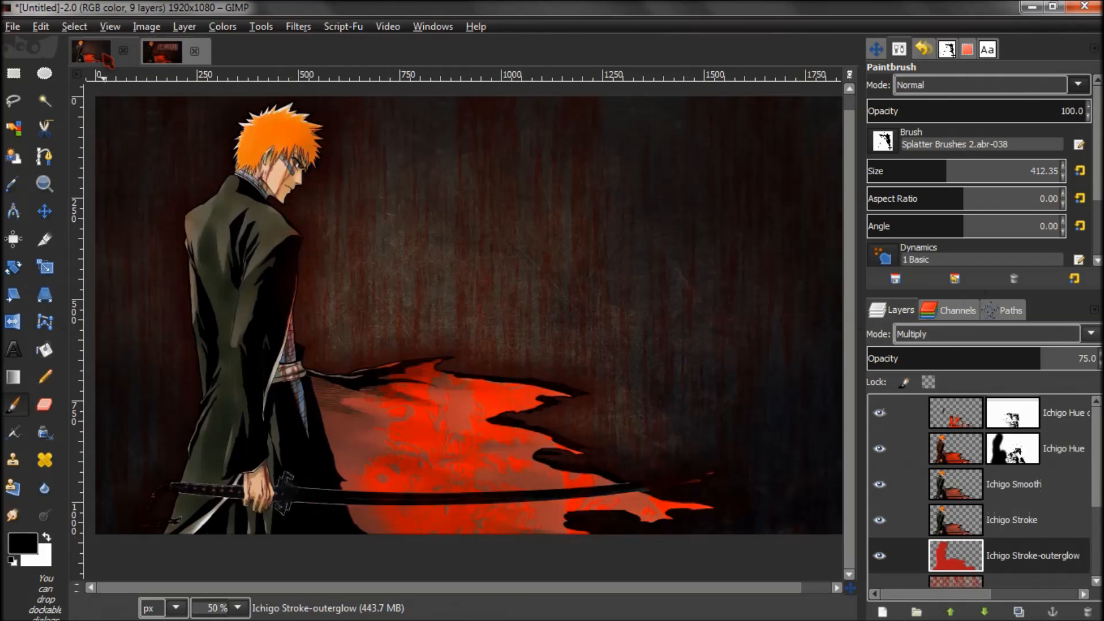
click(170, 61)
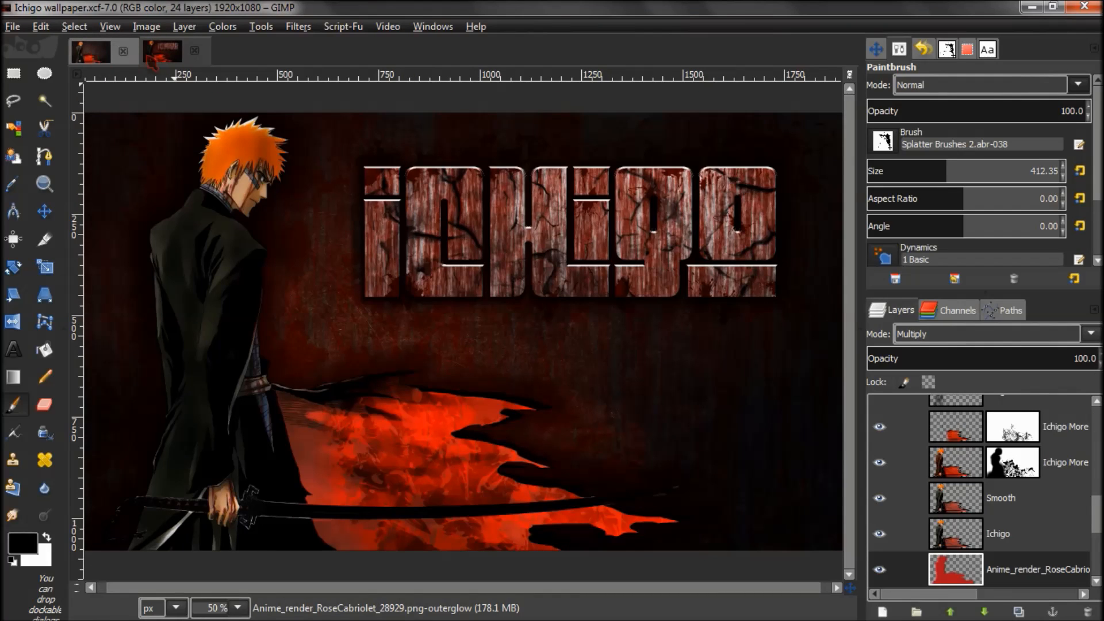
click(163, 53)
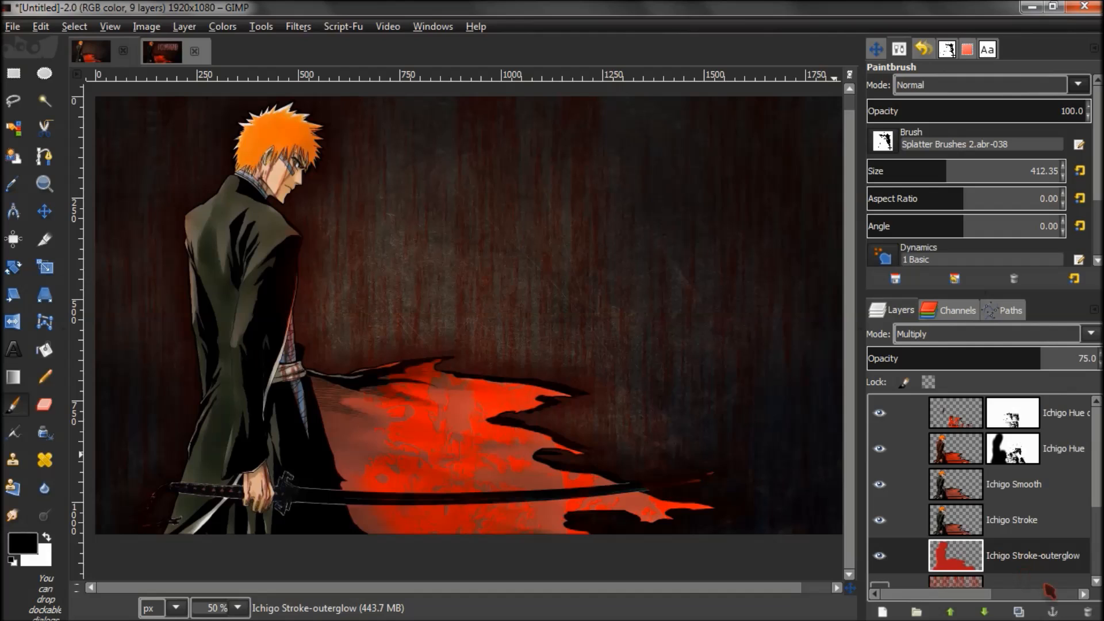
Step: Create a 1920 × 1080 transparent layer named splatters directly above the red Overlay layer called Layer
scroll(1093, 515, down, 2)
click(994, 538)
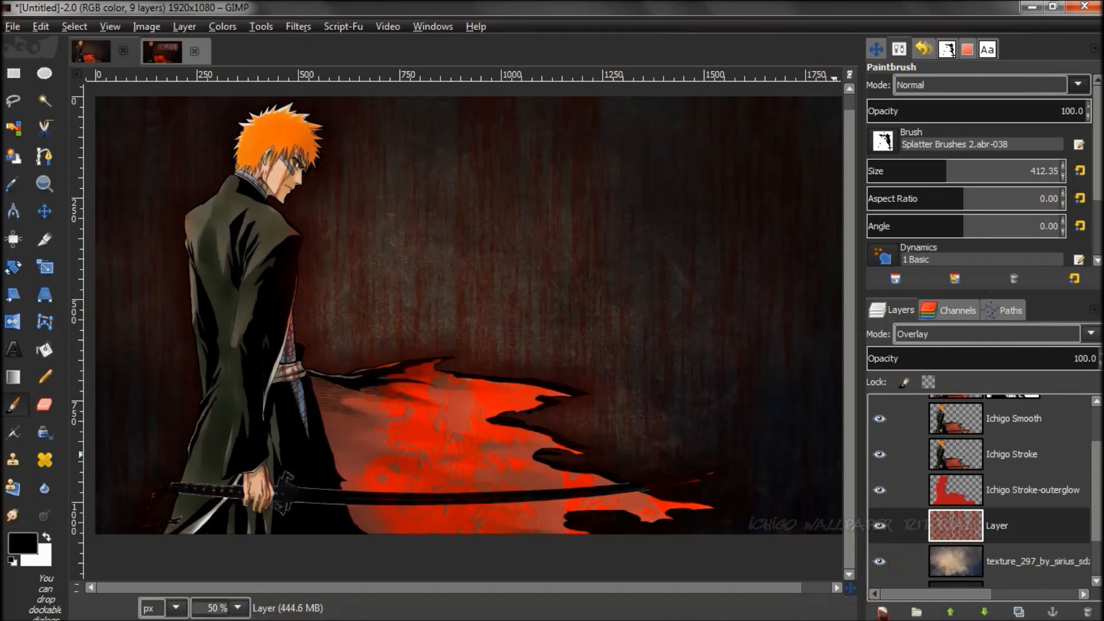
click(883, 612)
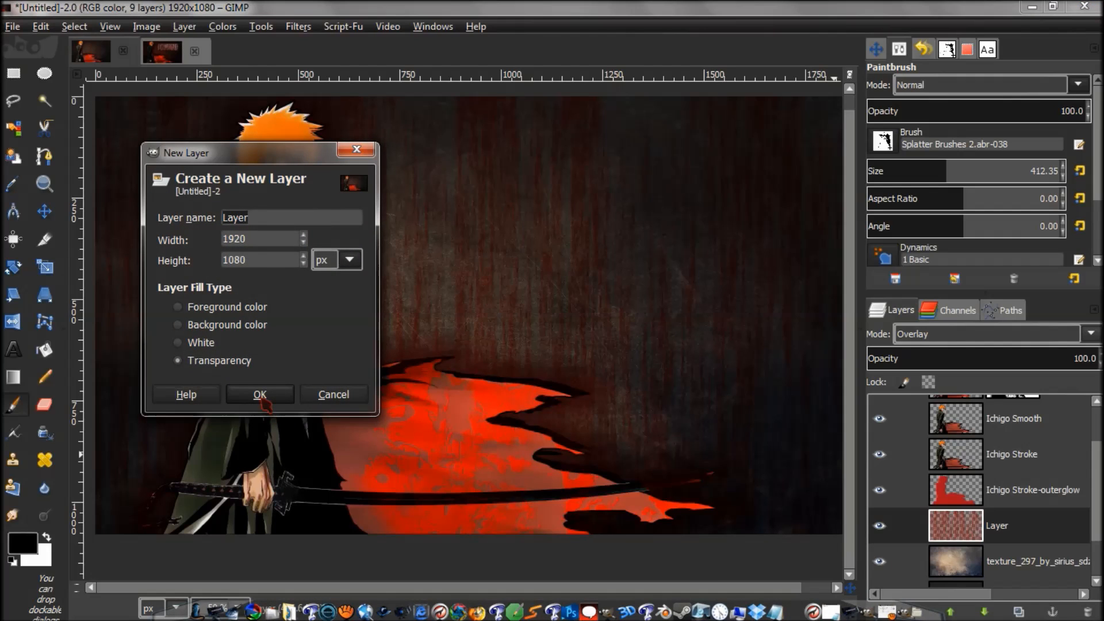
click(261, 398)
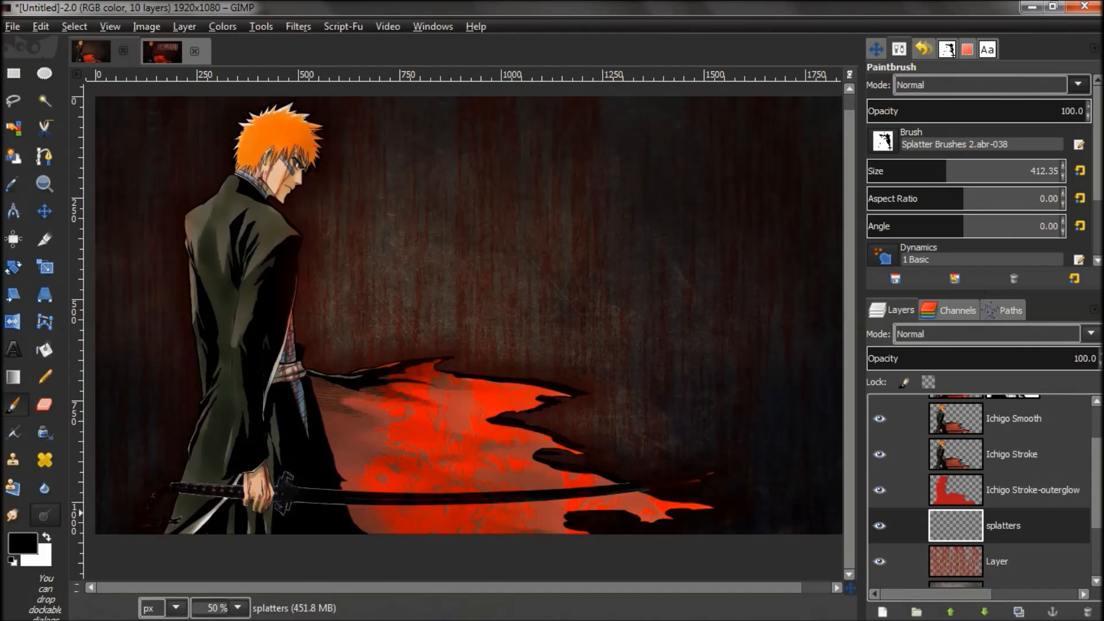
Step: Splatter 900000 red behind the character's back on the splatters layer with Splatter Brushes 2.abr-038, and set that layer's mode to Multiply
click(23, 543)
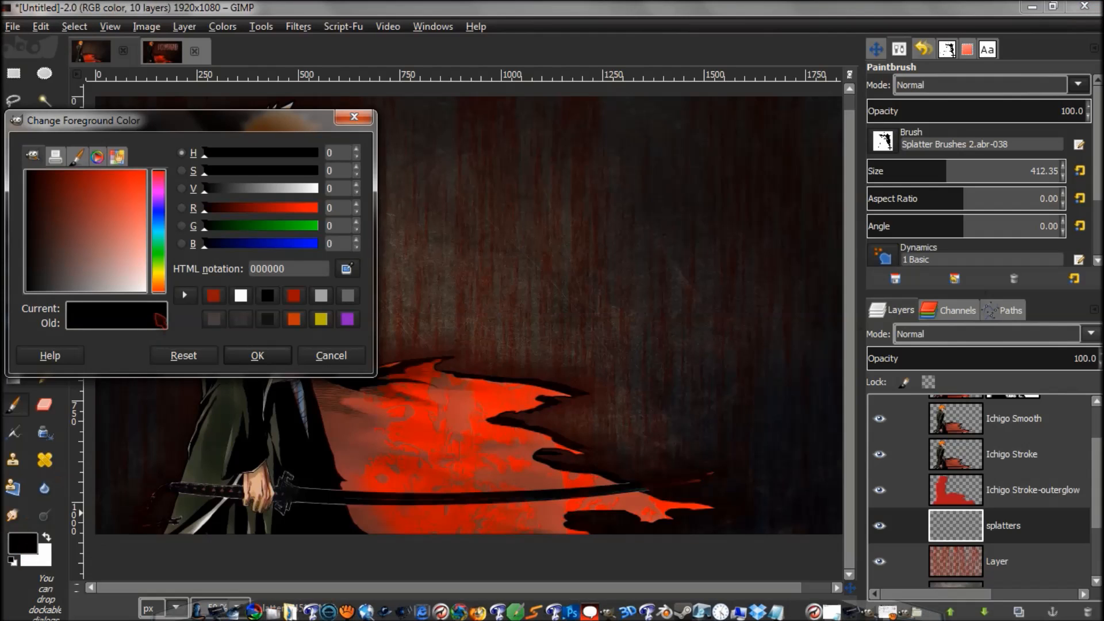
click(294, 296)
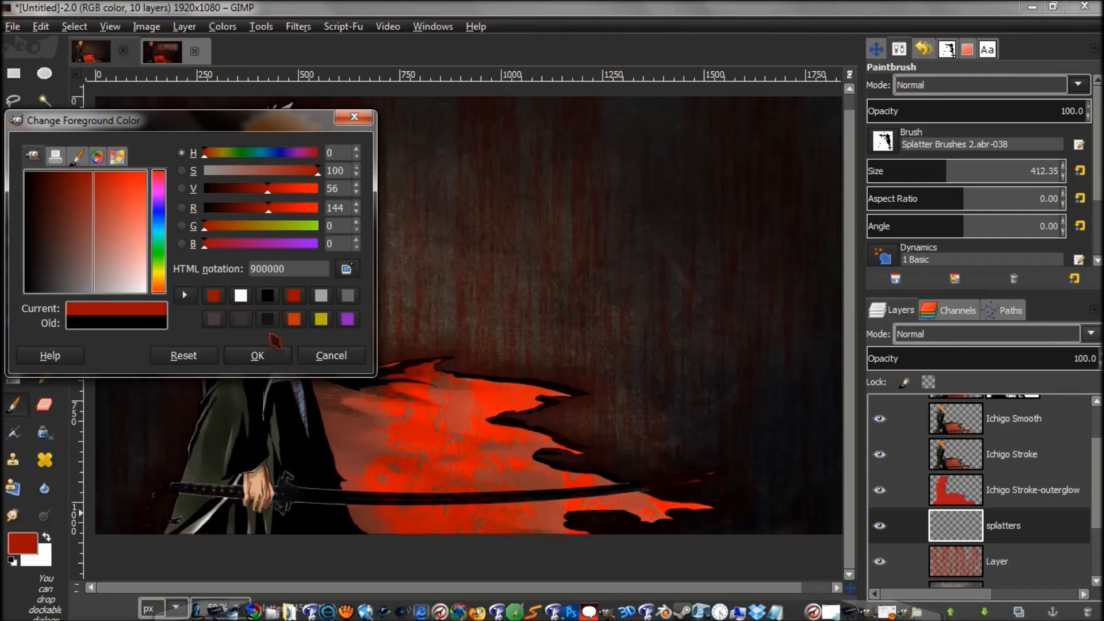
click(258, 355)
click(205, 364)
click(202, 366)
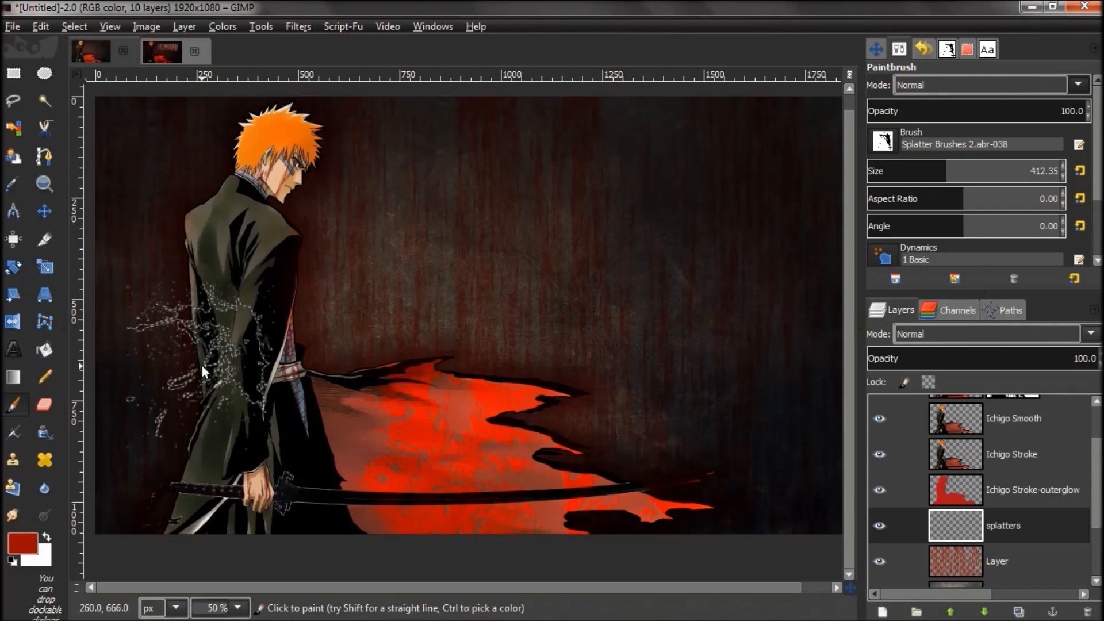
click(185, 368)
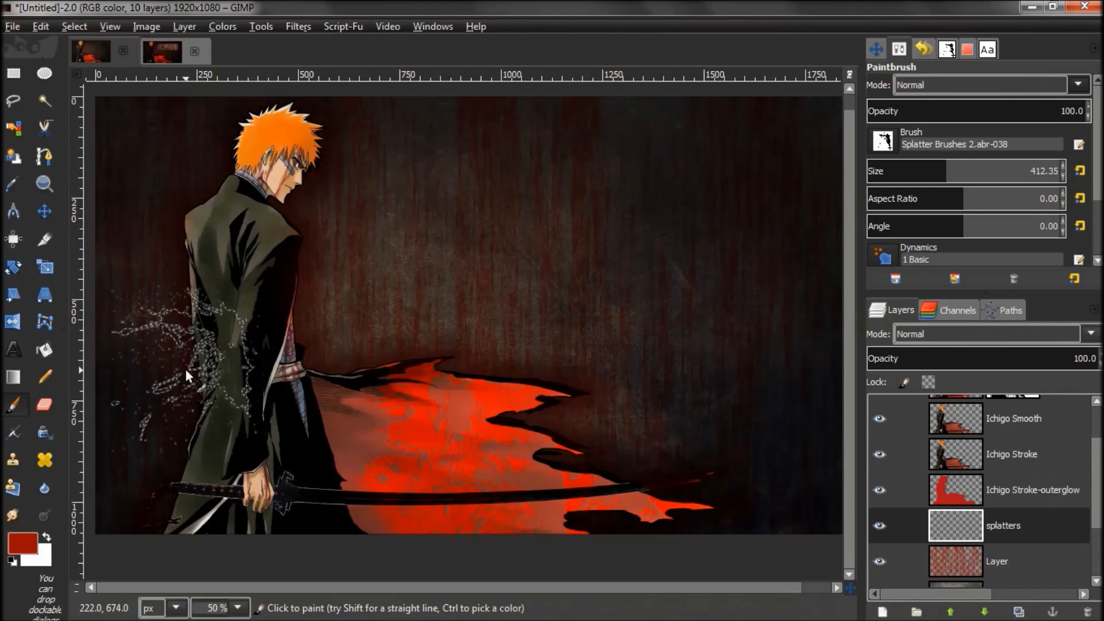
click(165, 400)
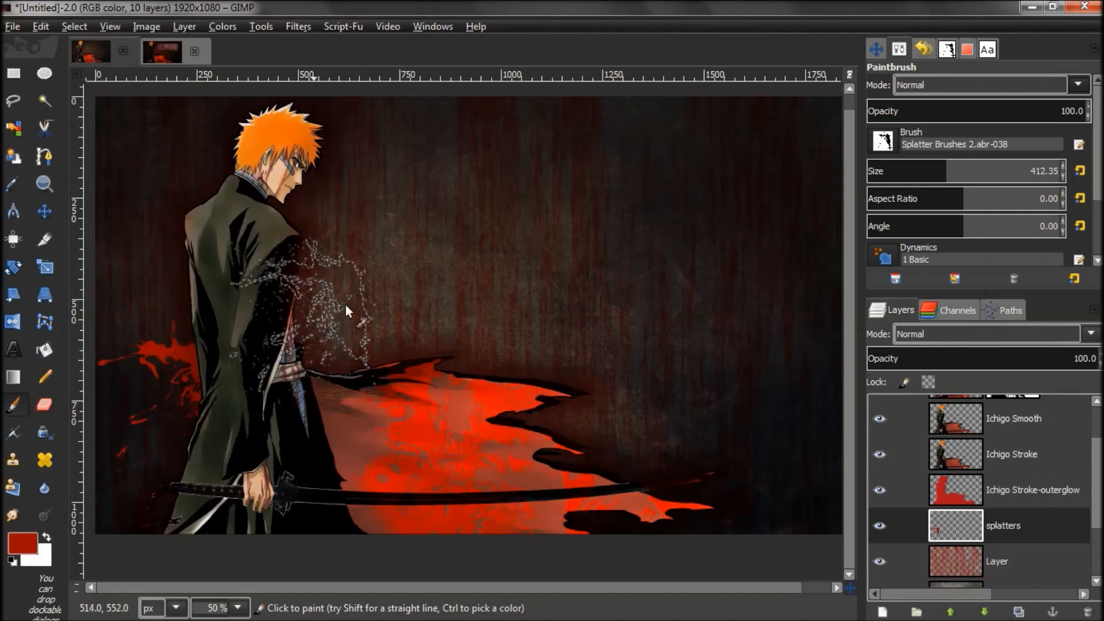
click(946, 338)
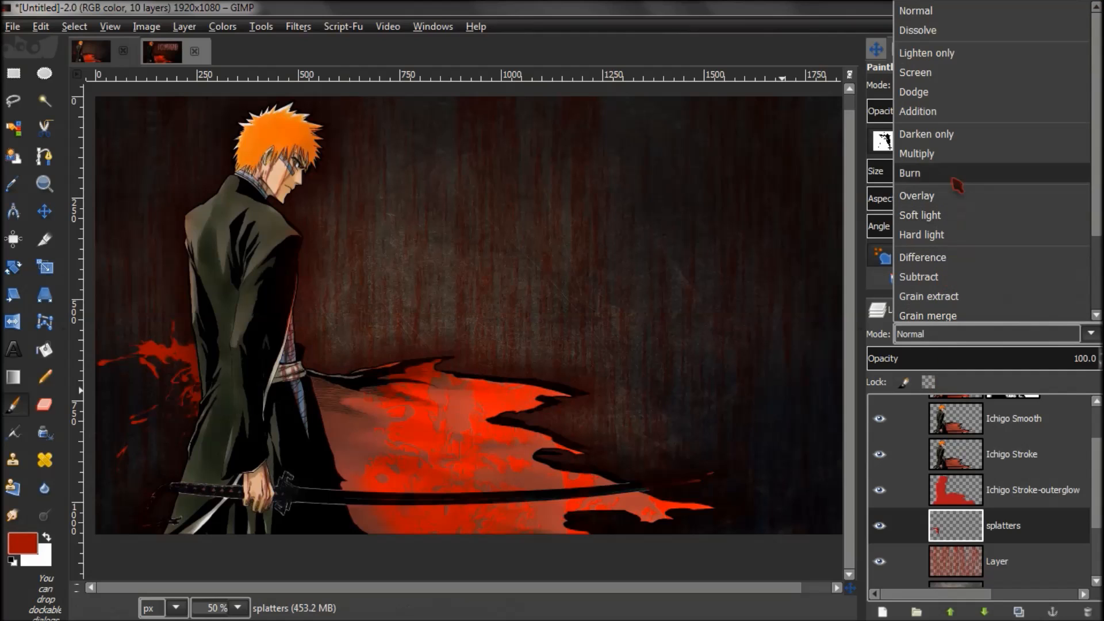
click(954, 152)
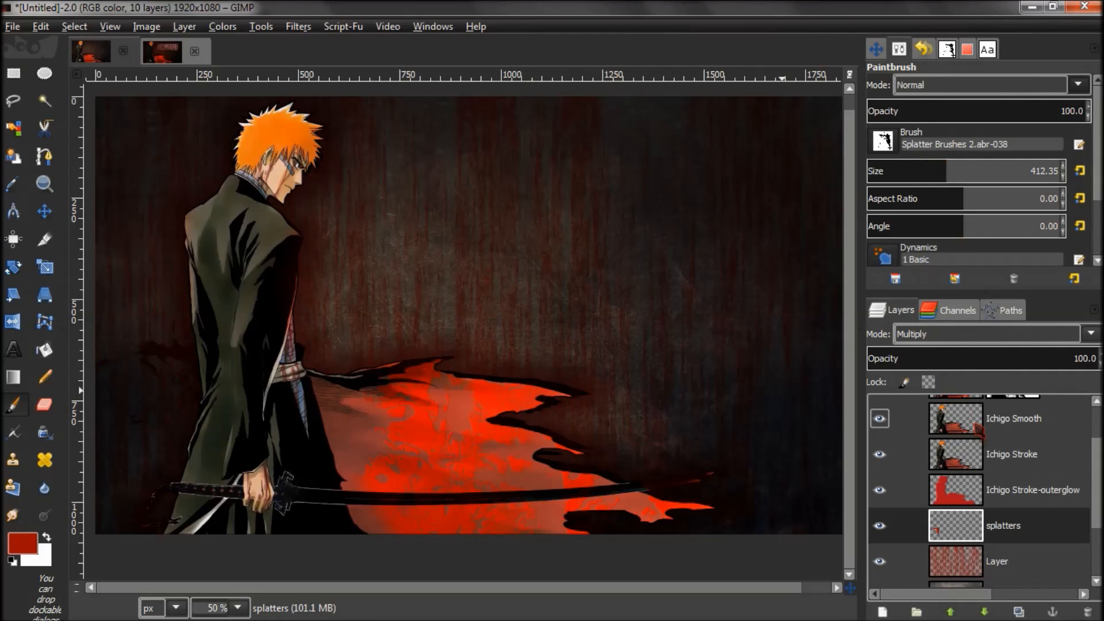
Step: Set the splatters layer's blend mode to Overlay and splatter red above the cape near the waist with Splatter Brushes 2.abr-015
click(963, 338)
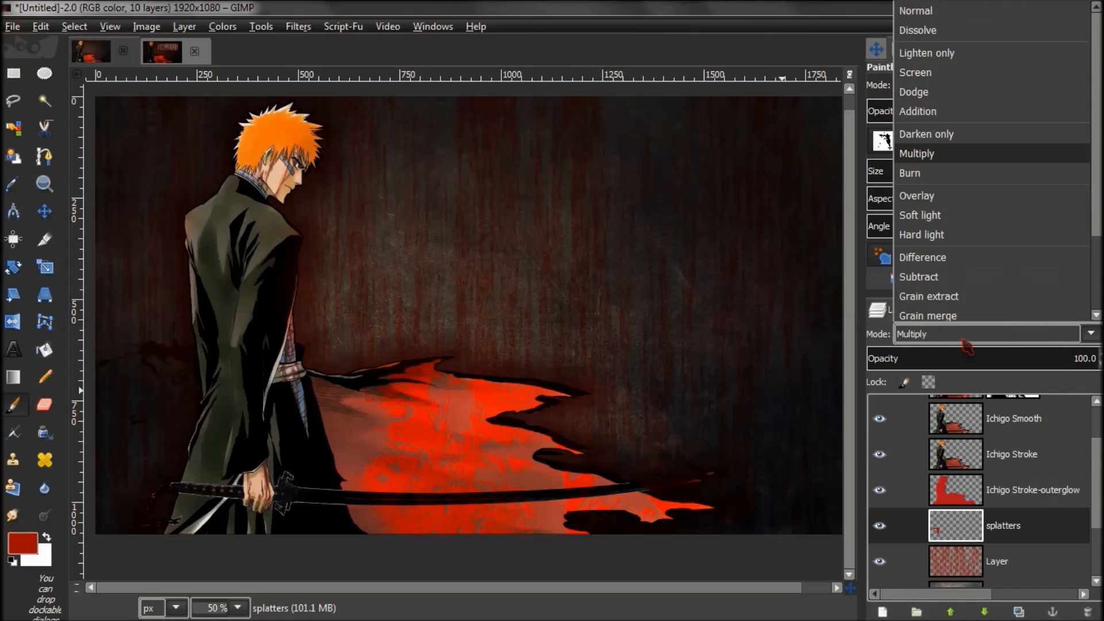
click(951, 198)
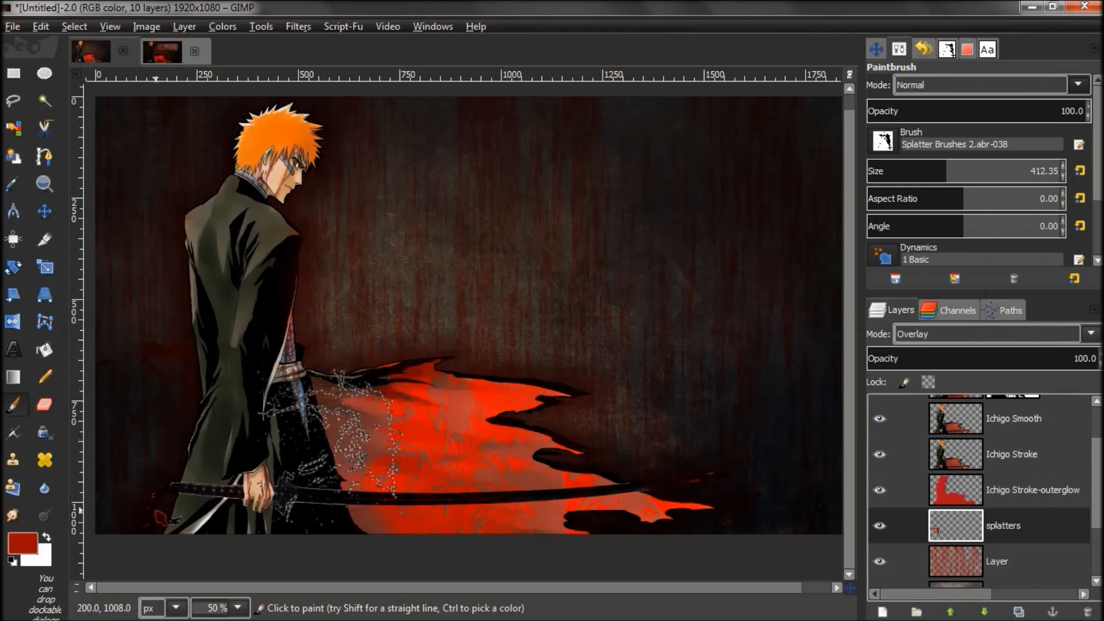
click(884, 151)
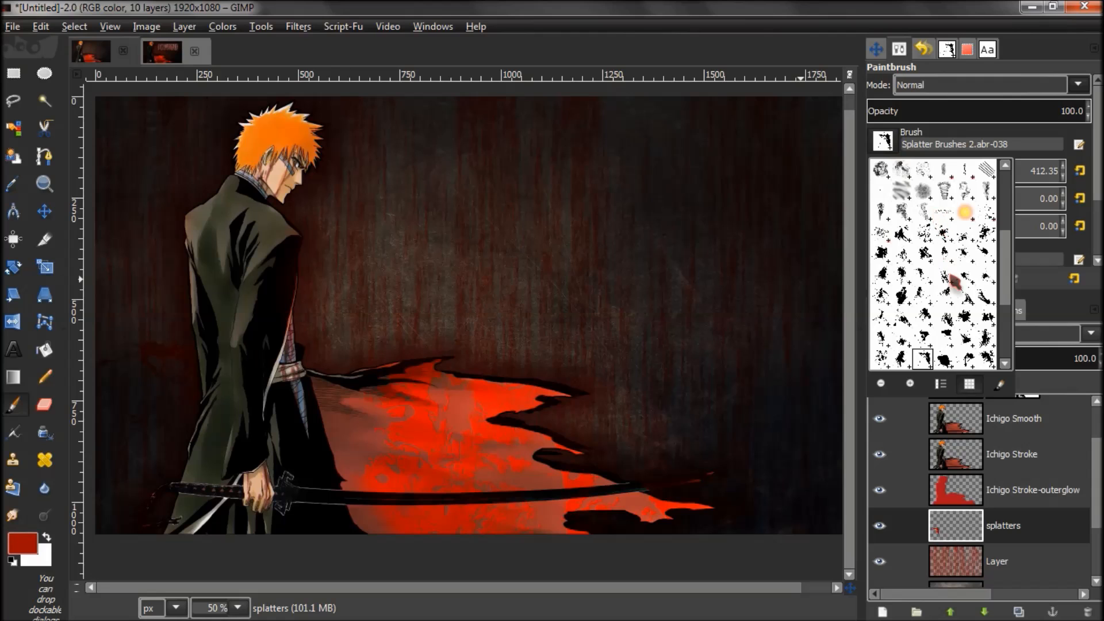
click(951, 281)
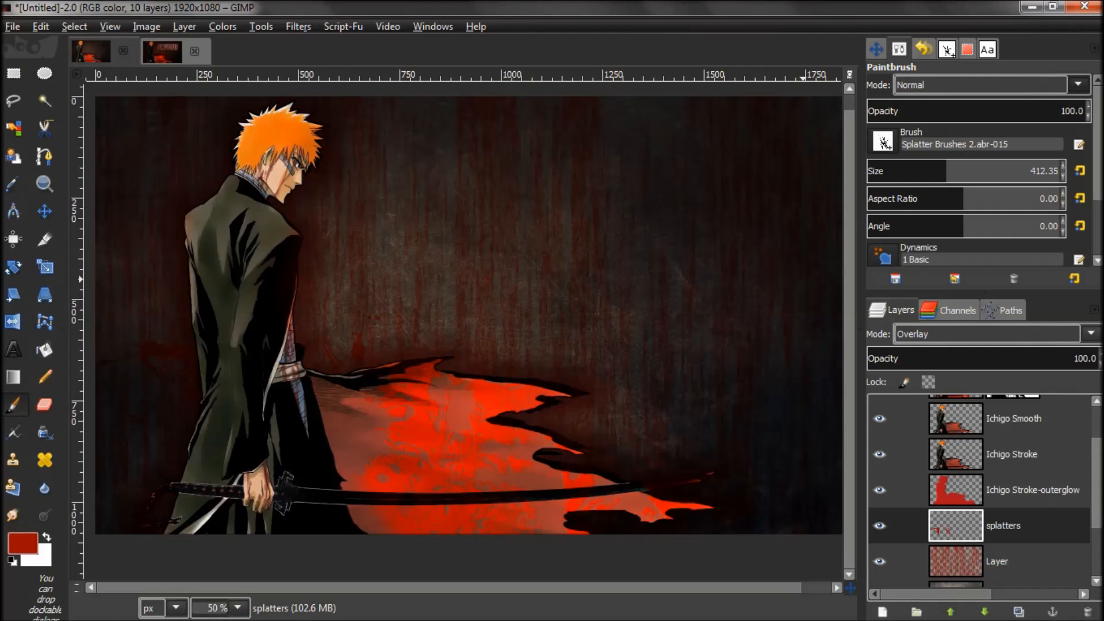
Step: Splatter red around the cape and neck with Splatter Brushes 2.abr-011 and 2.abr-003 at size 269.64, rotating the latter to -125.55
drag(946, 171, 920, 170)
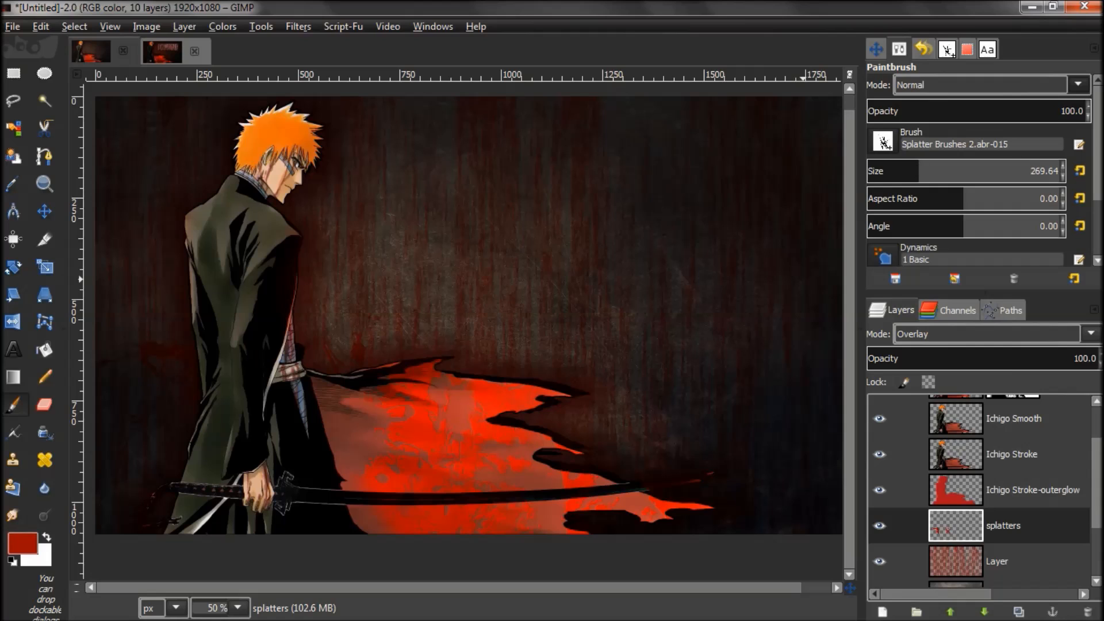
click(883, 140)
click(986, 346)
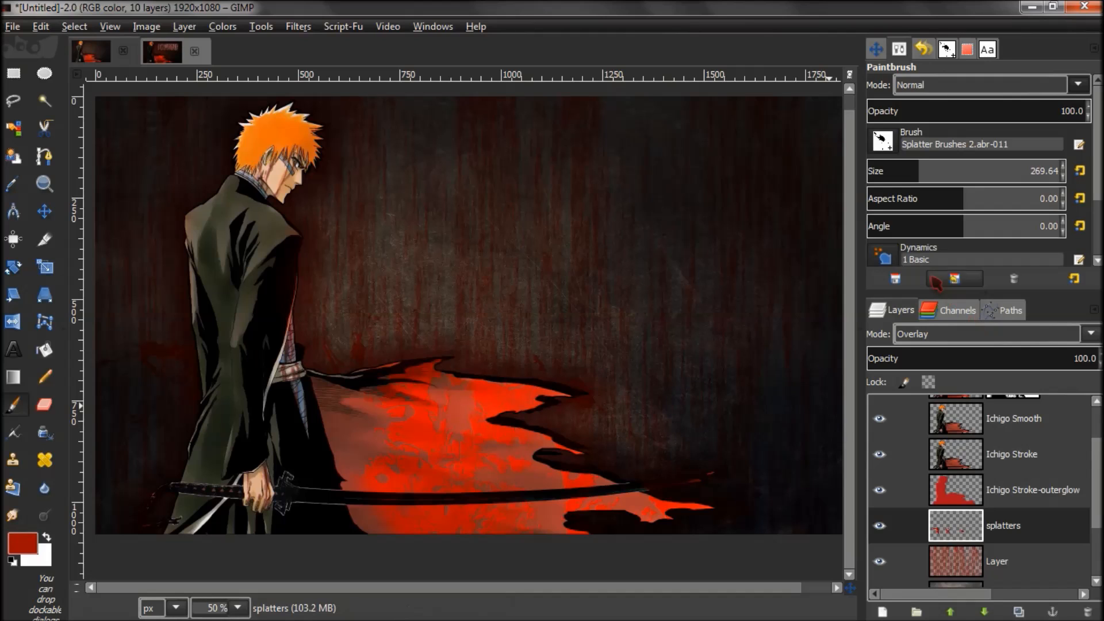
click(882, 141)
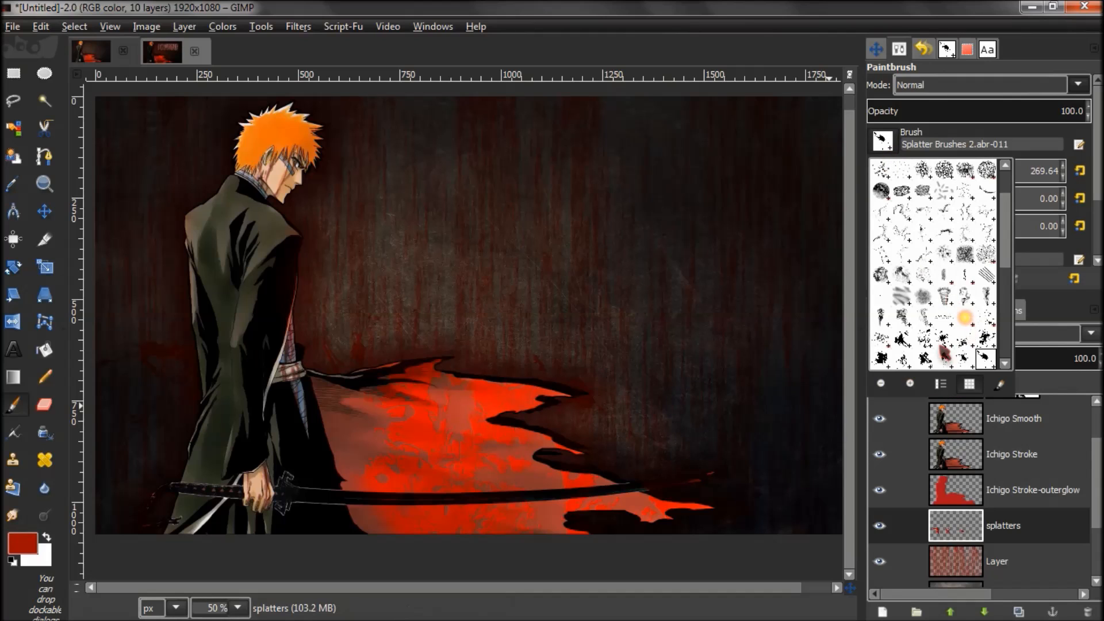
click(946, 354)
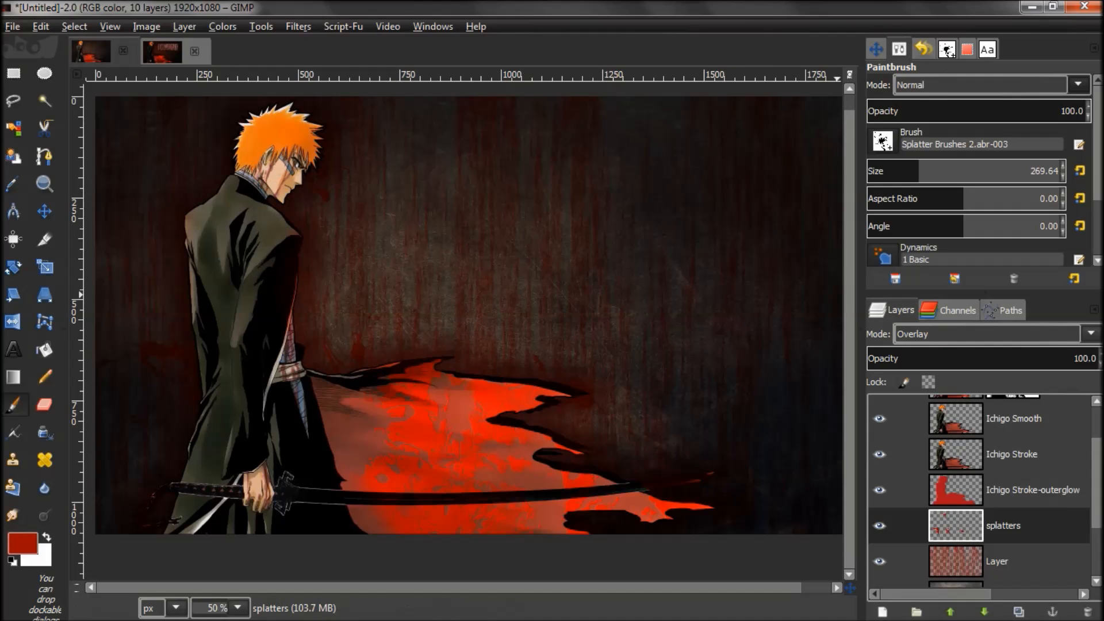
drag(960, 230, 898, 229)
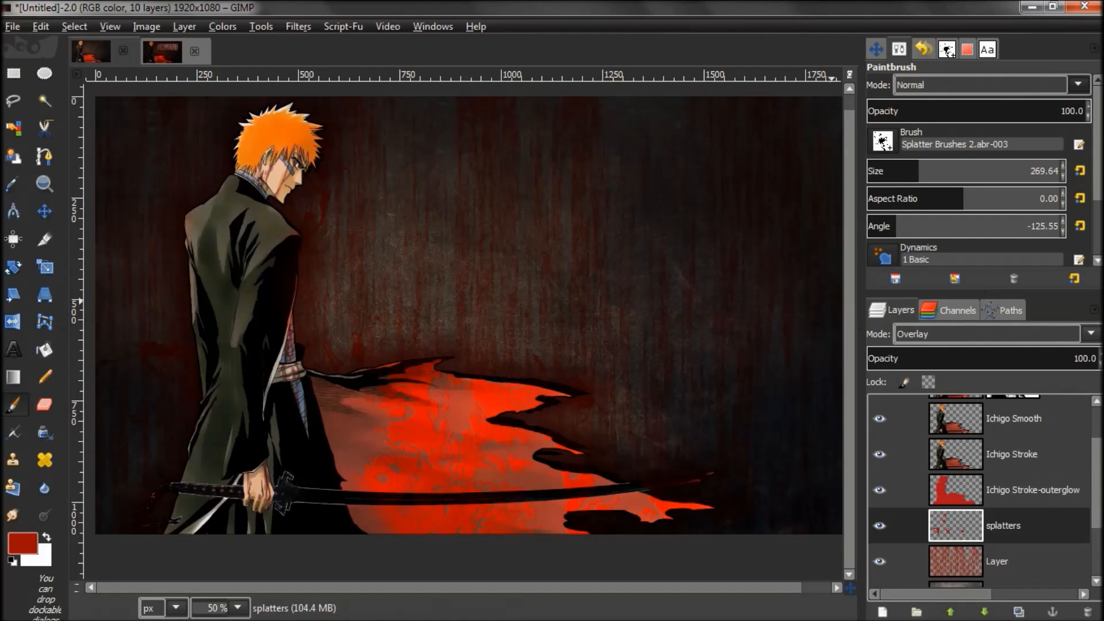
Step: Splatter red above the cape's upper edge on the splatters layer with Splatter Brushes 2.abr-001
click(881, 149)
scroll(1003, 287, down, 3)
double_click(894, 289)
click(882, 144)
click(896, 297)
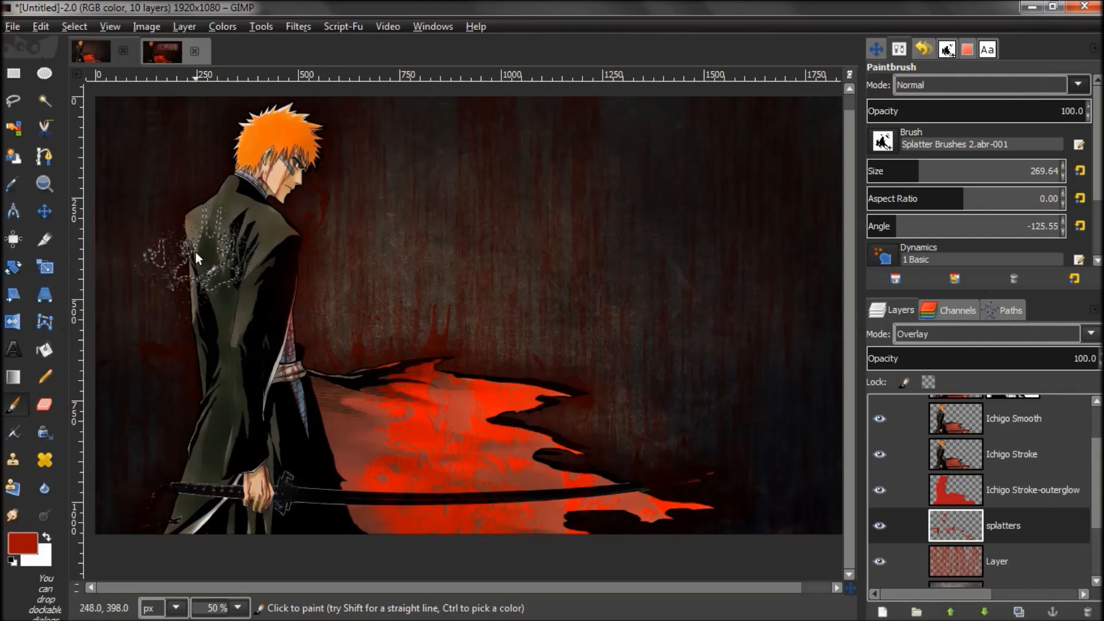
Step: Try red splatters on the open wall with Splatter Brushes 2.abr-001 at angle 93.78, and undo them
drag(909, 230, 1014, 227)
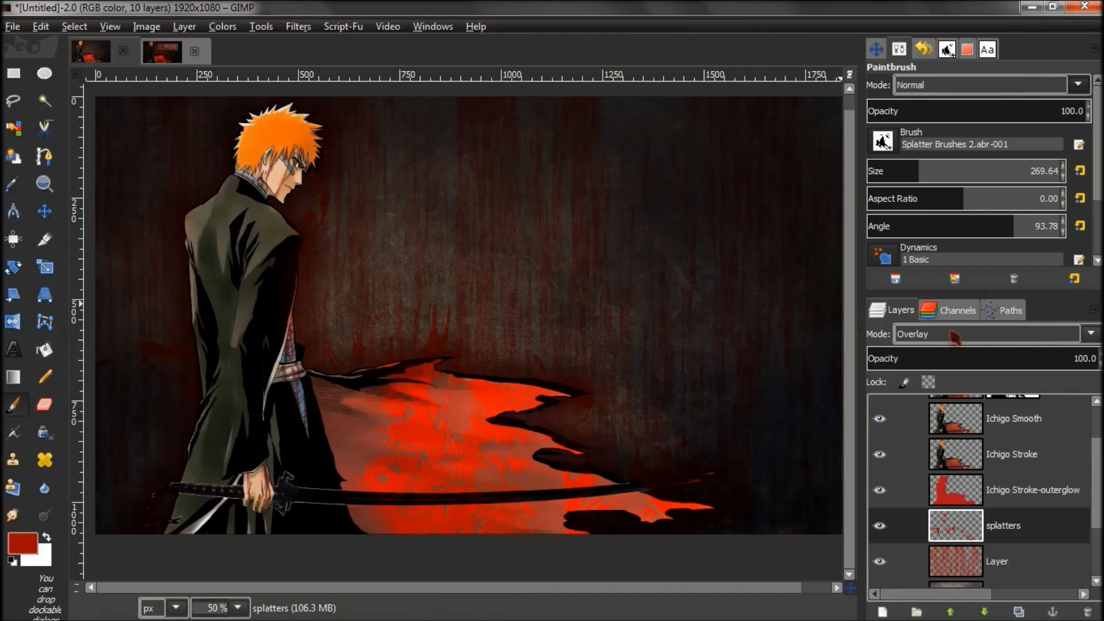
click(741, 270)
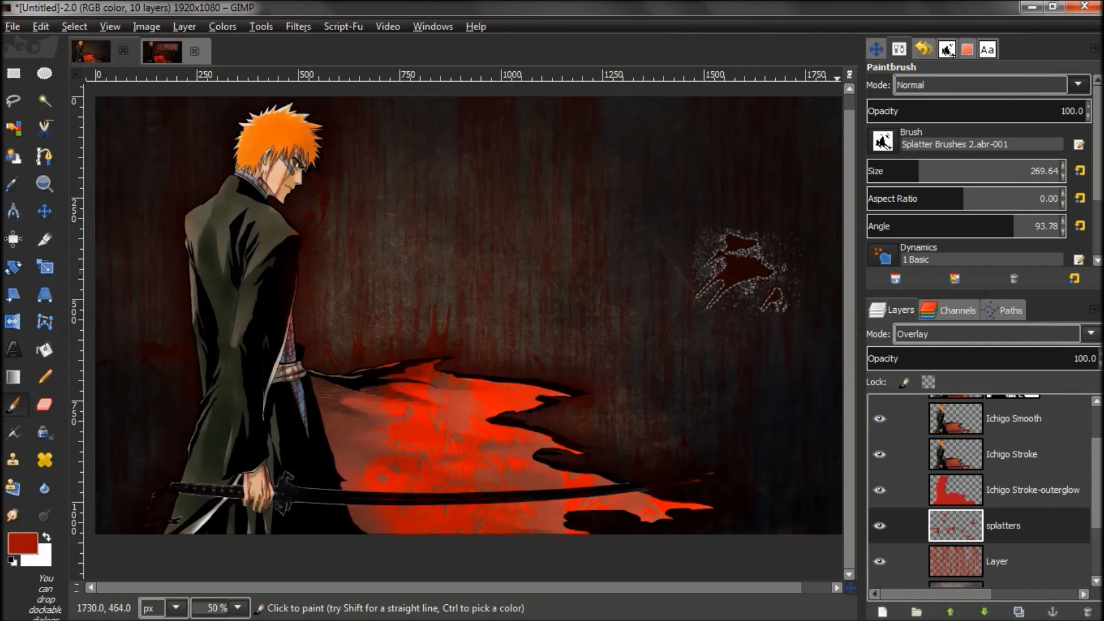
key(ctrl+z)
click(420, 247)
key(ctrl+z)
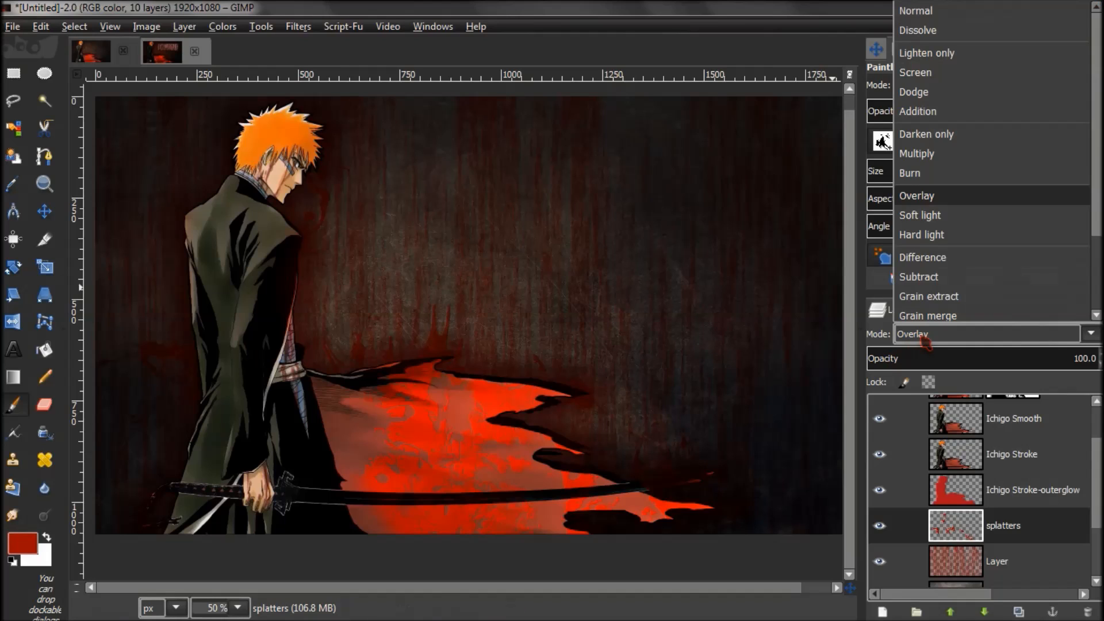
Step: Set the splatters layer's blend mode to Multiply
click(920, 154)
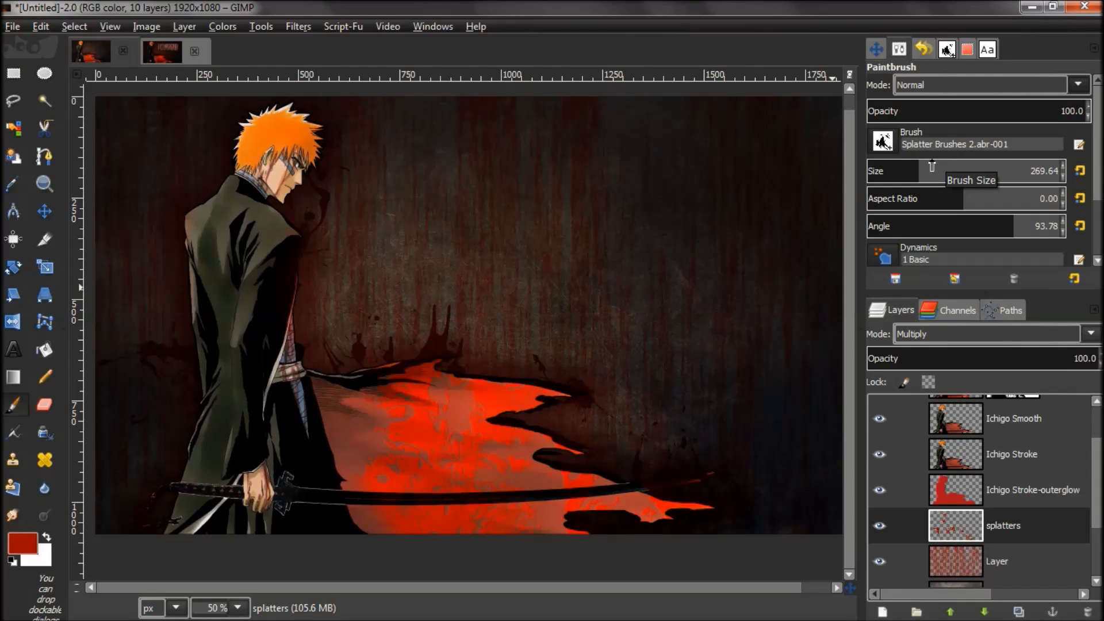
click(892, 145)
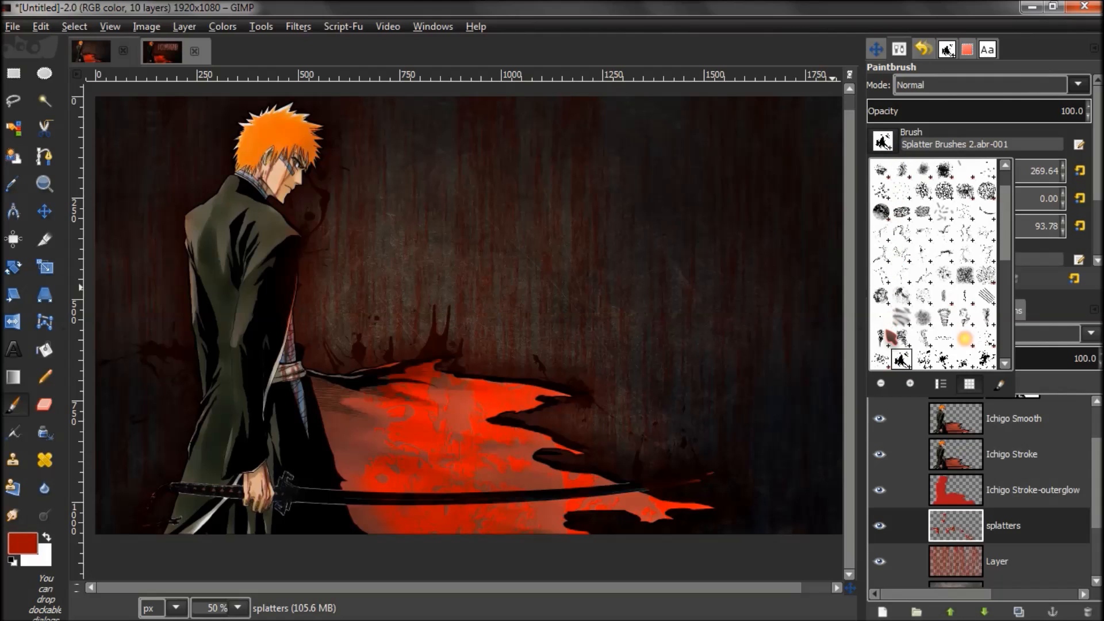
scroll(1011, 270, down, 5)
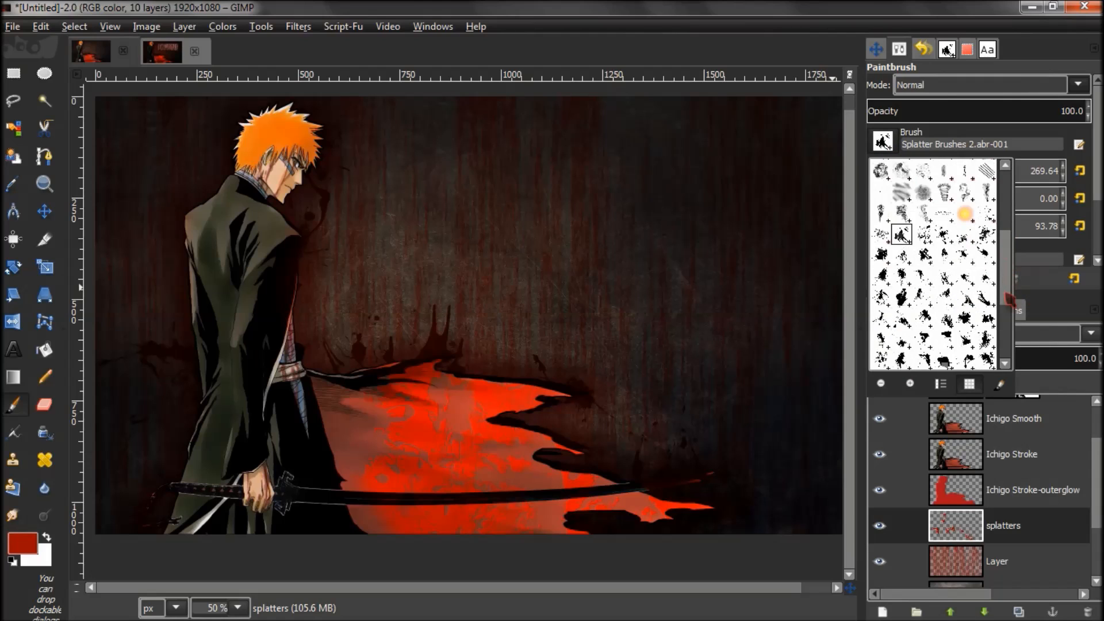
click(498, 58)
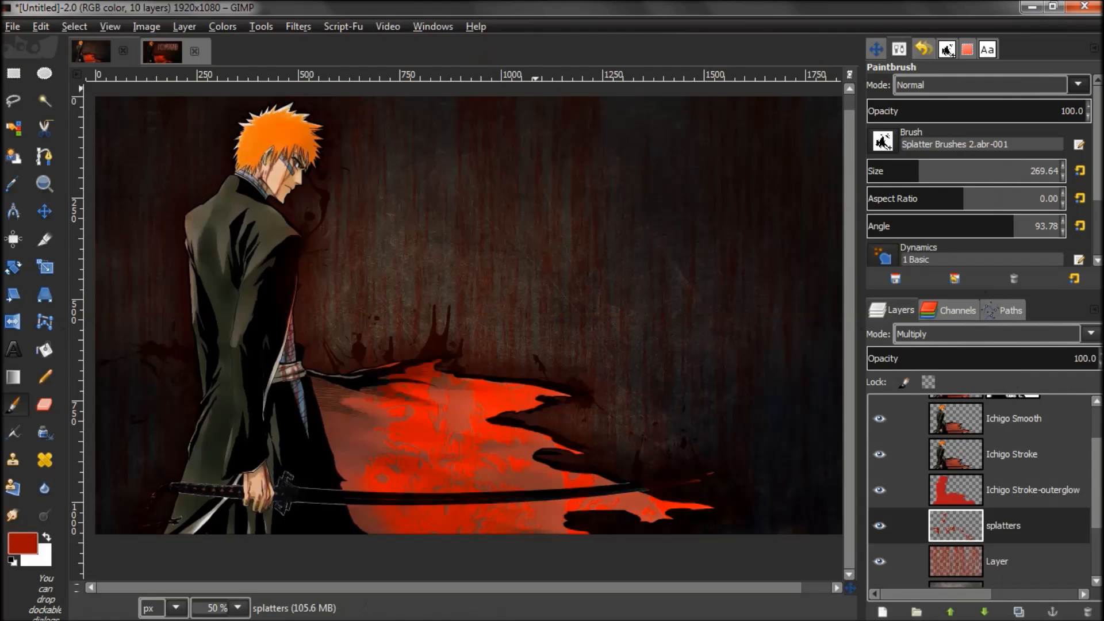
Step: Rotate Splatter Brushes 2.abr-001 to 167.90 and splatter red behind the character's shoulder
click(1000, 230)
click(1029, 226)
drag(1030, 226, 1057, 226)
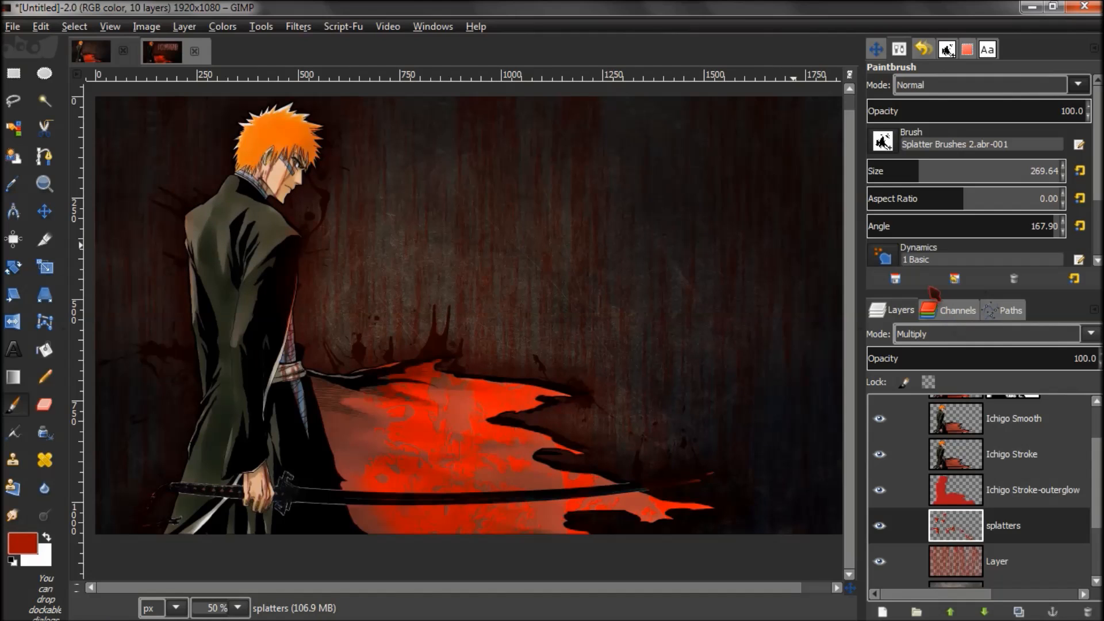
Step: Splatter red around the back of the coat with Splatter Brushes 2.abr-033, enlarging the brush to 433.34 and using angles 0 and -92.27
click(882, 139)
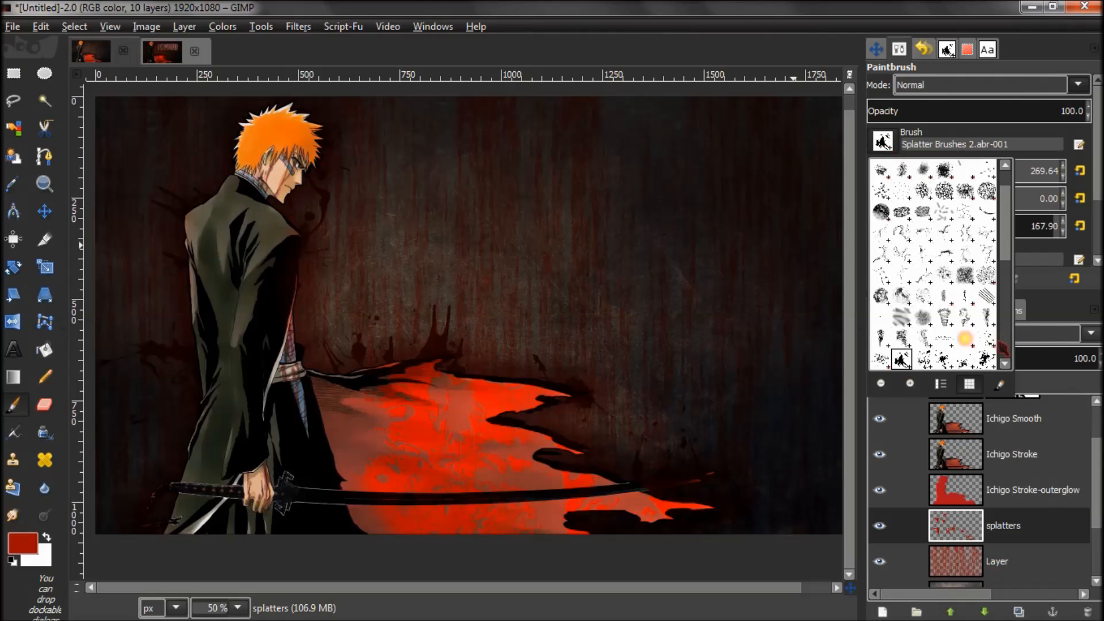
scroll(1007, 214, down, 1)
click(945, 302)
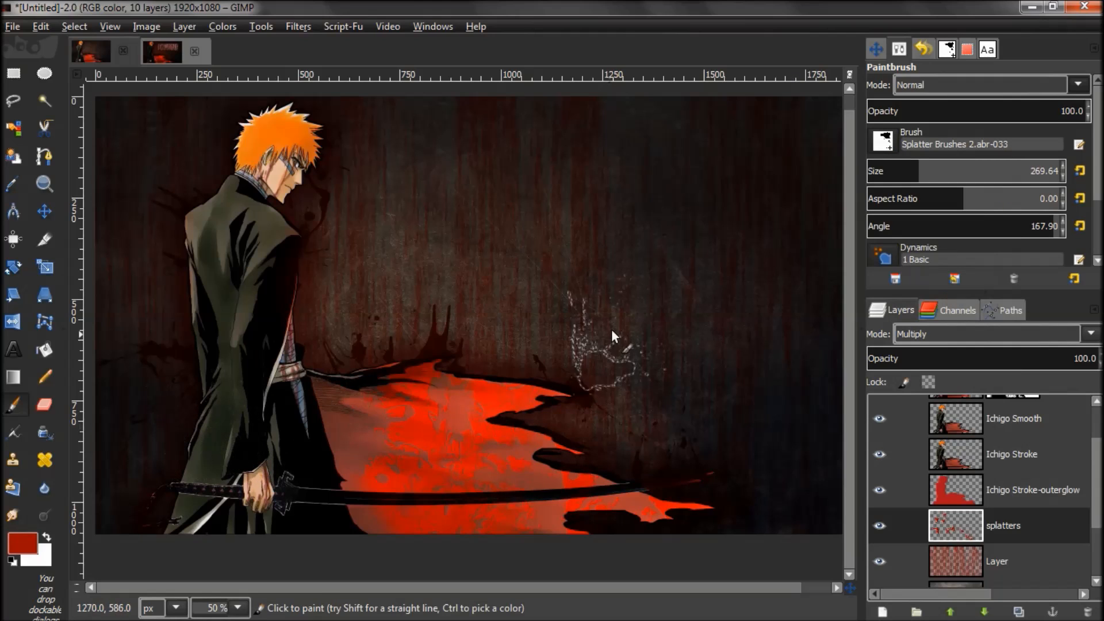
drag(1054, 223, 964, 224)
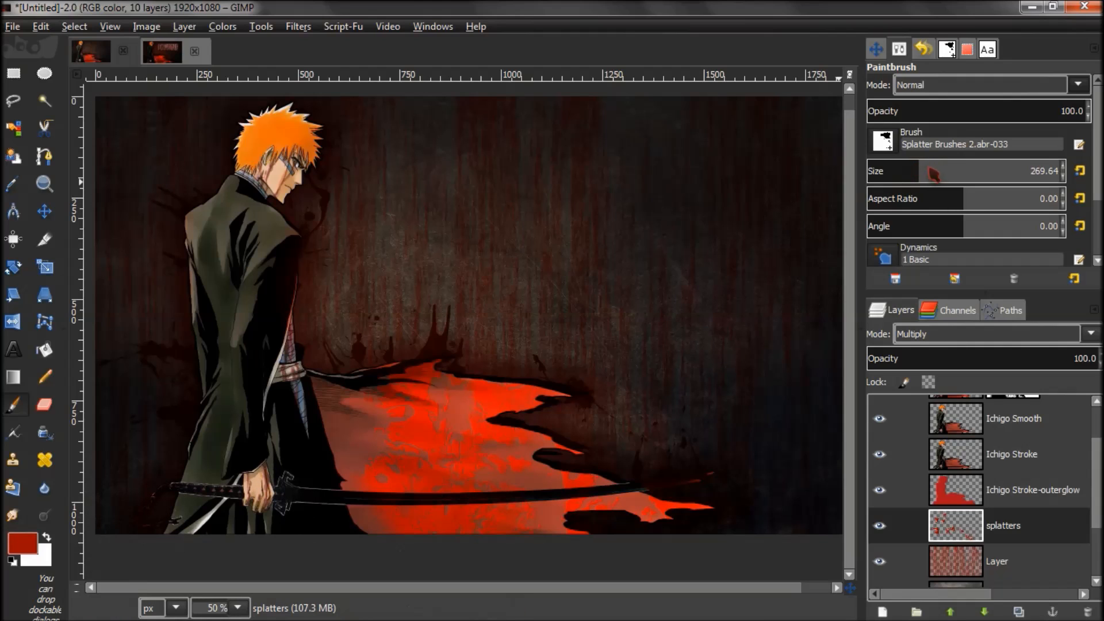
drag(934, 173, 950, 171)
click(180, 517)
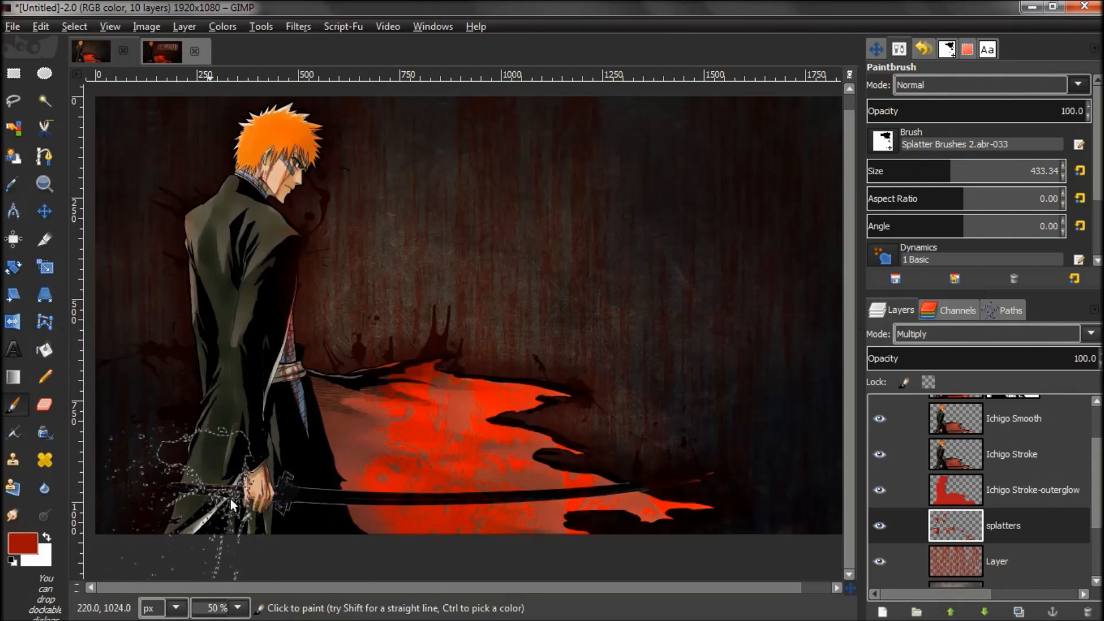
drag(969, 224, 915, 244)
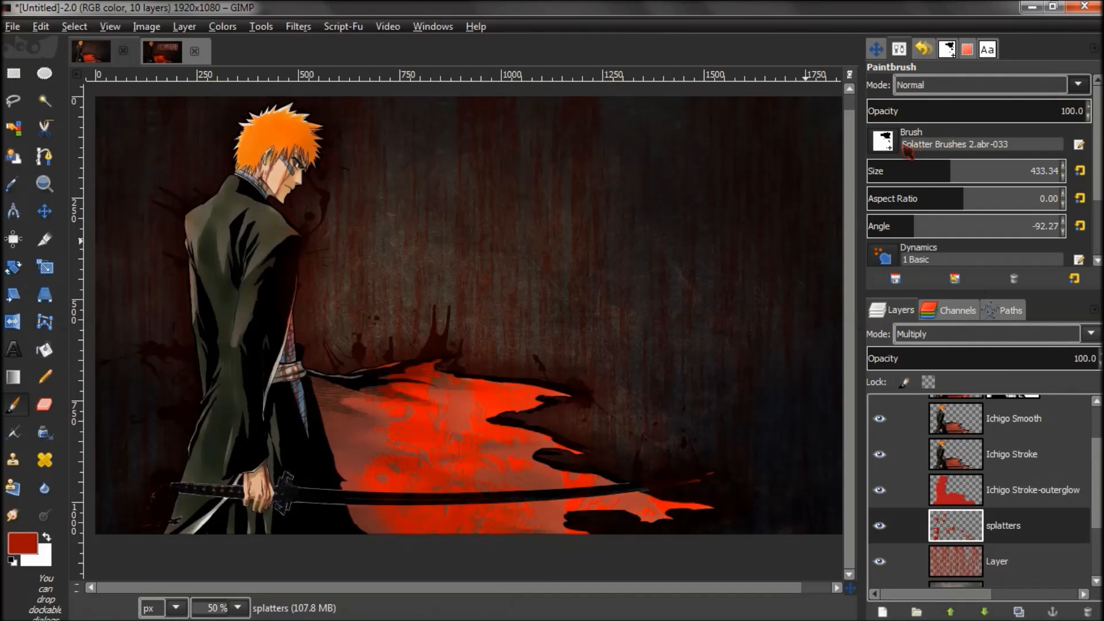
Step: Splatter red beside the waist and along the cape's edge with Splatter Brushes 2.abr-026 at angles 57.48, 125.55 and 180
click(891, 145)
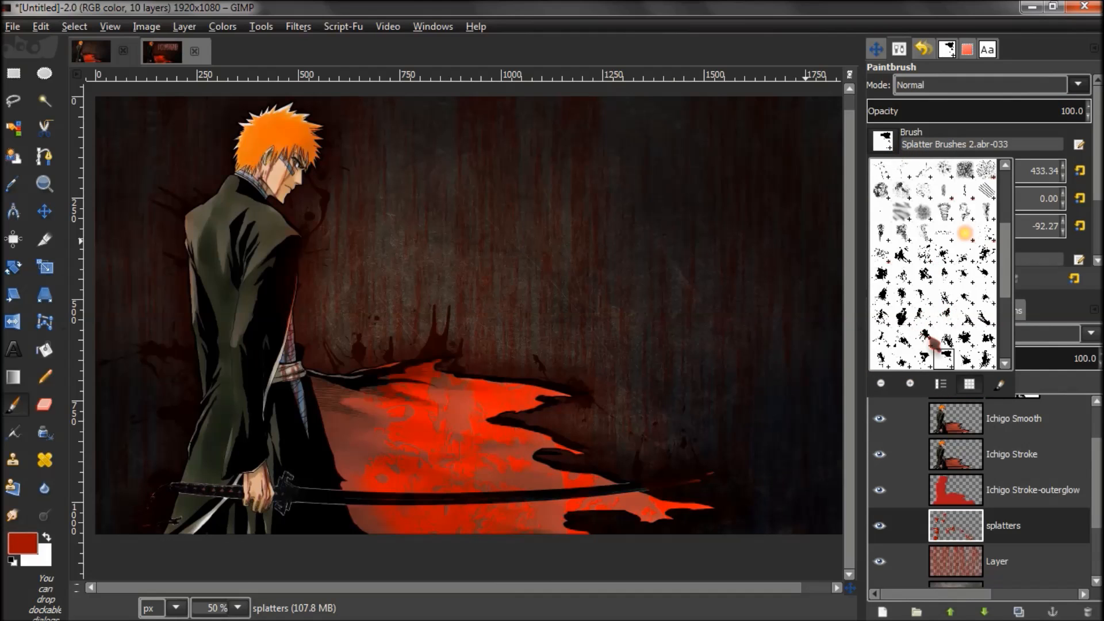
click(927, 342)
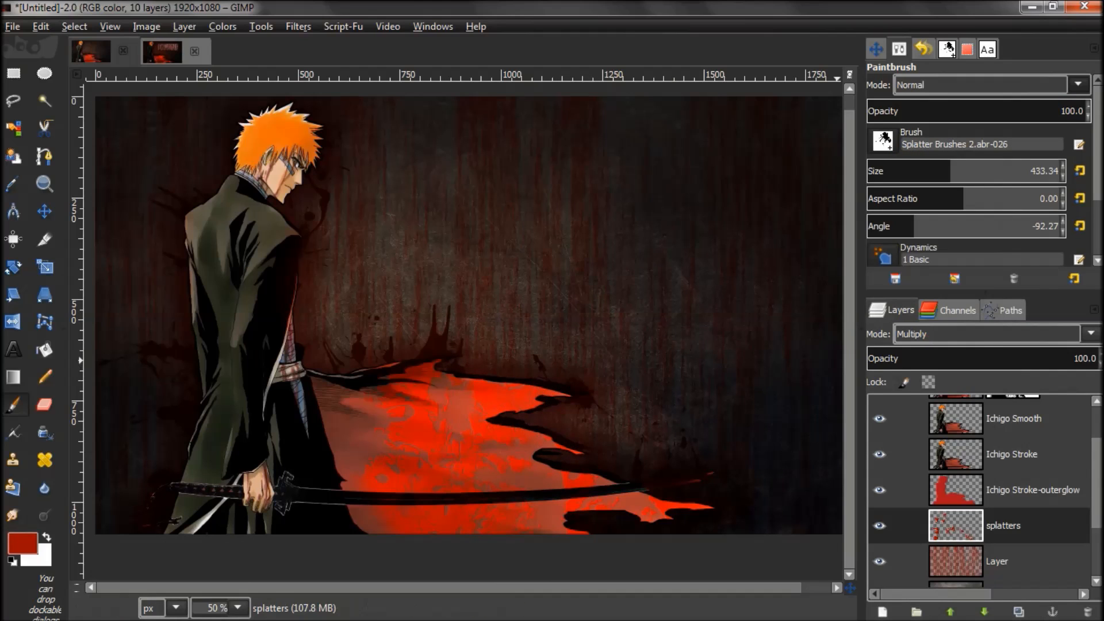
drag(914, 230, 963, 232)
drag(1053, 228, 1032, 226)
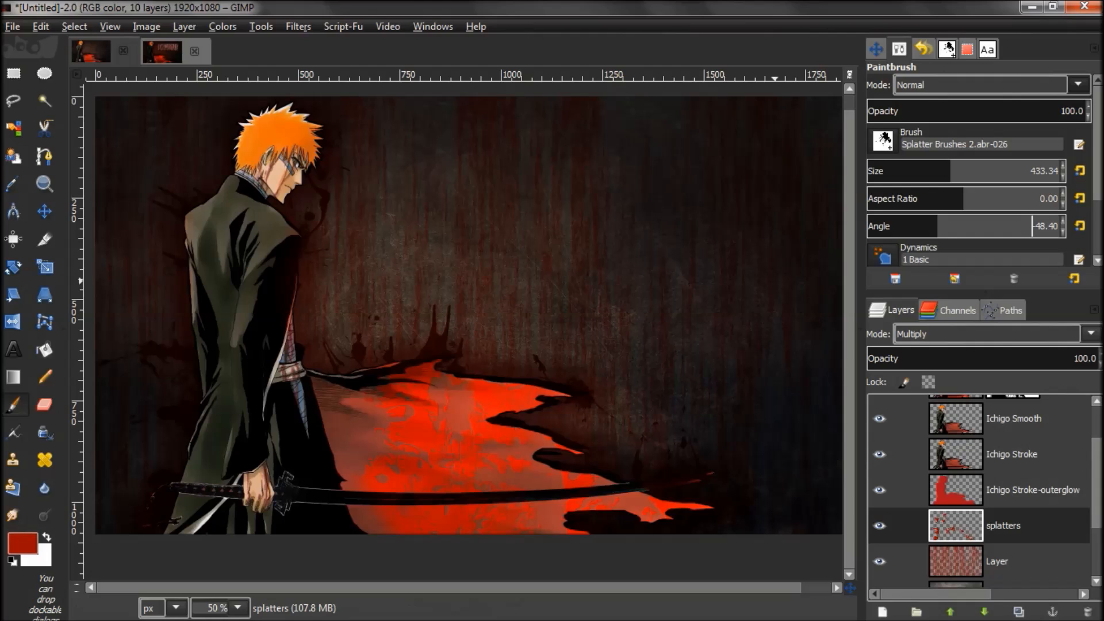
drag(1032, 226, 1035, 226)
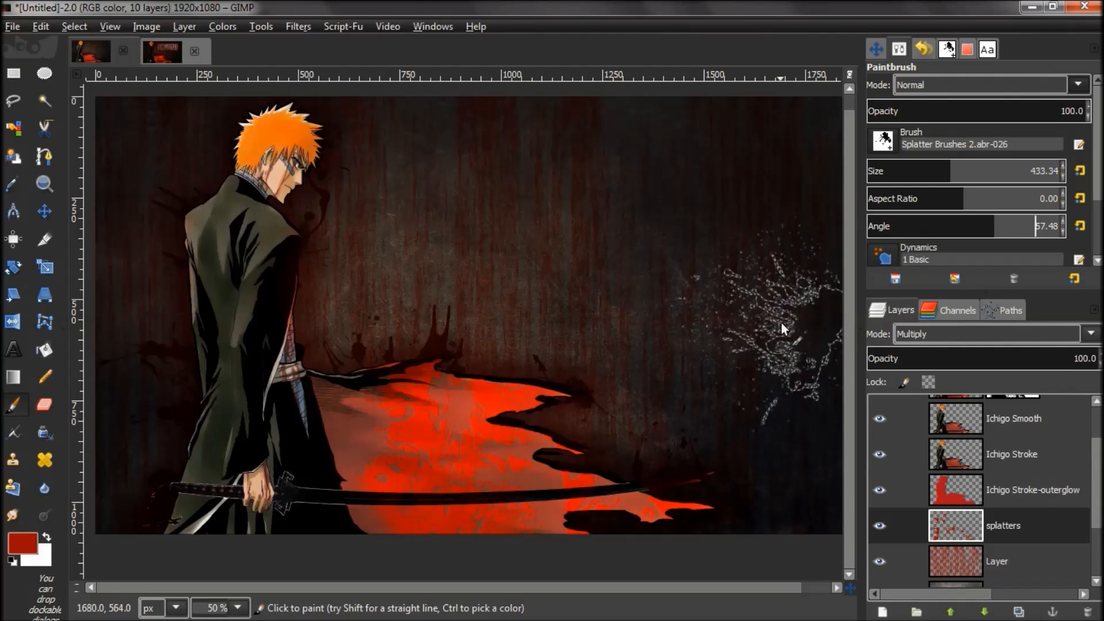
drag(997, 230, 1028, 246)
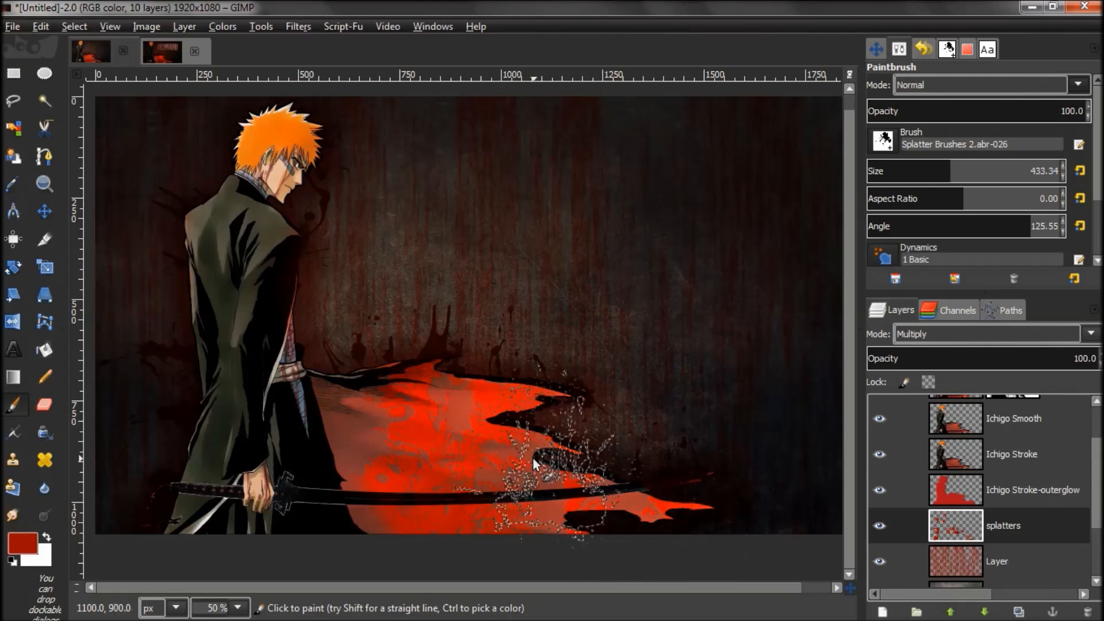
drag(1034, 225, 1062, 225)
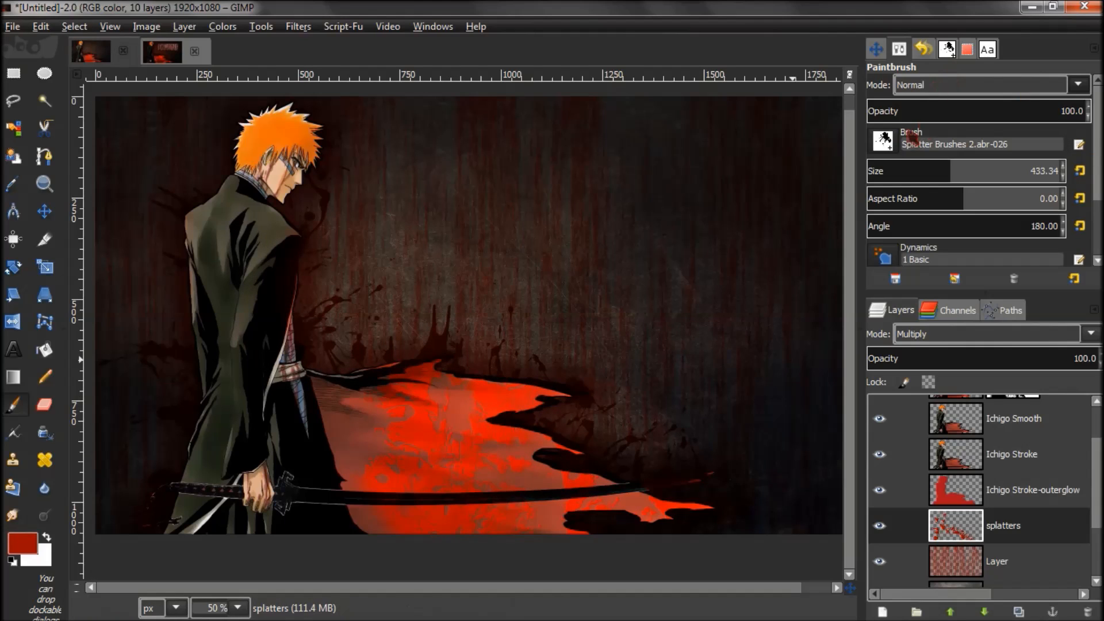
Step: Splatter more red around the cape on the splatters layer with Splatter Brushes 2.abr-013, rotating the brush to 80.17
click(892, 142)
click(911, 318)
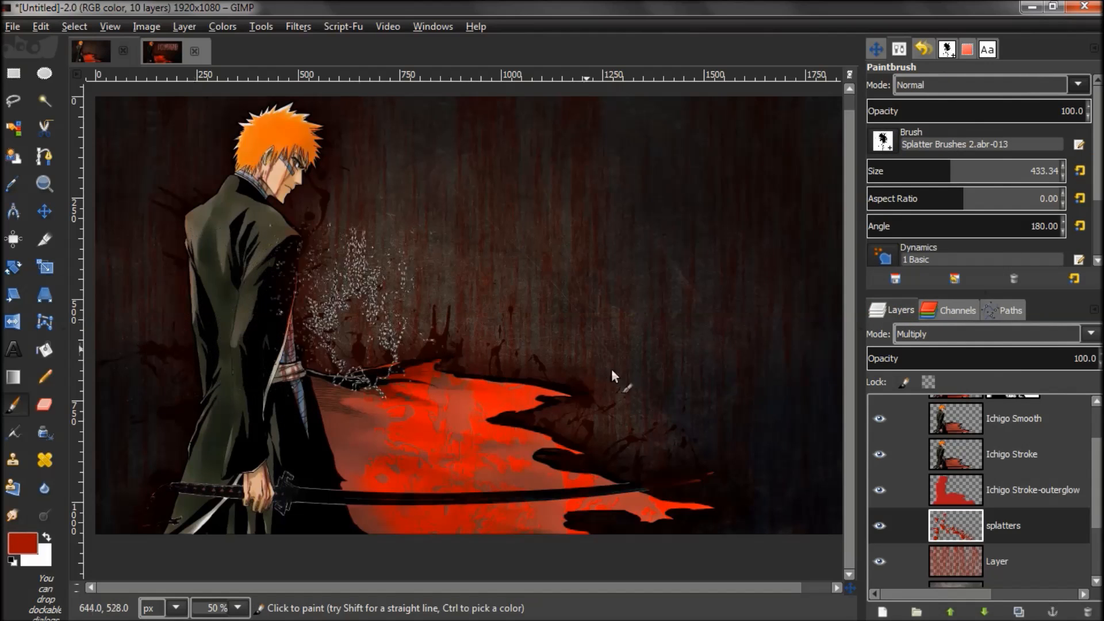
click(973, 222)
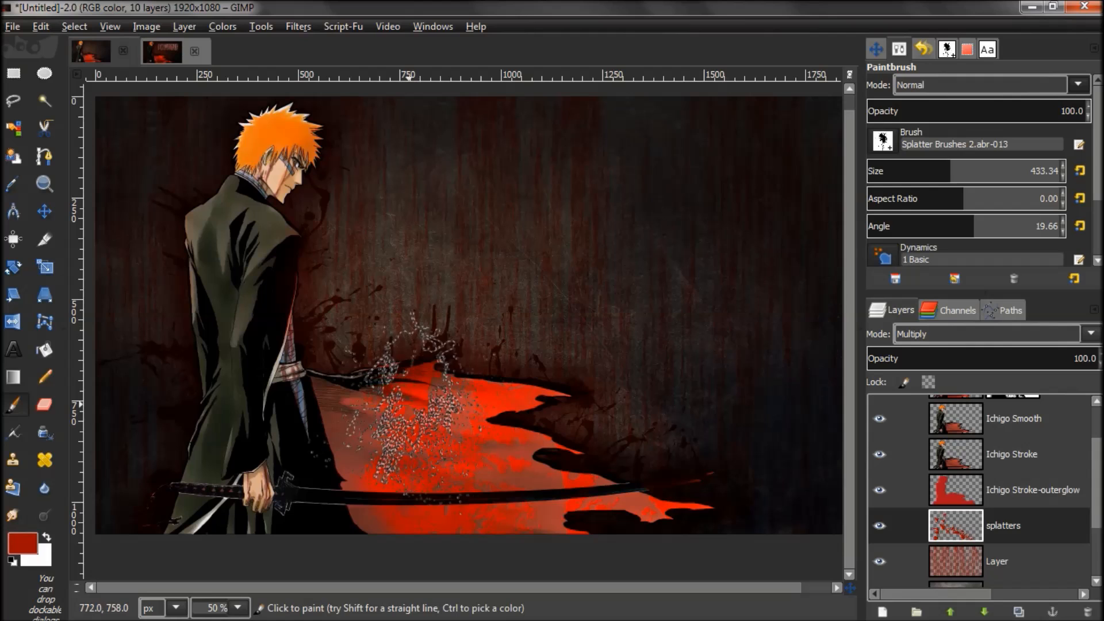
click(1009, 224)
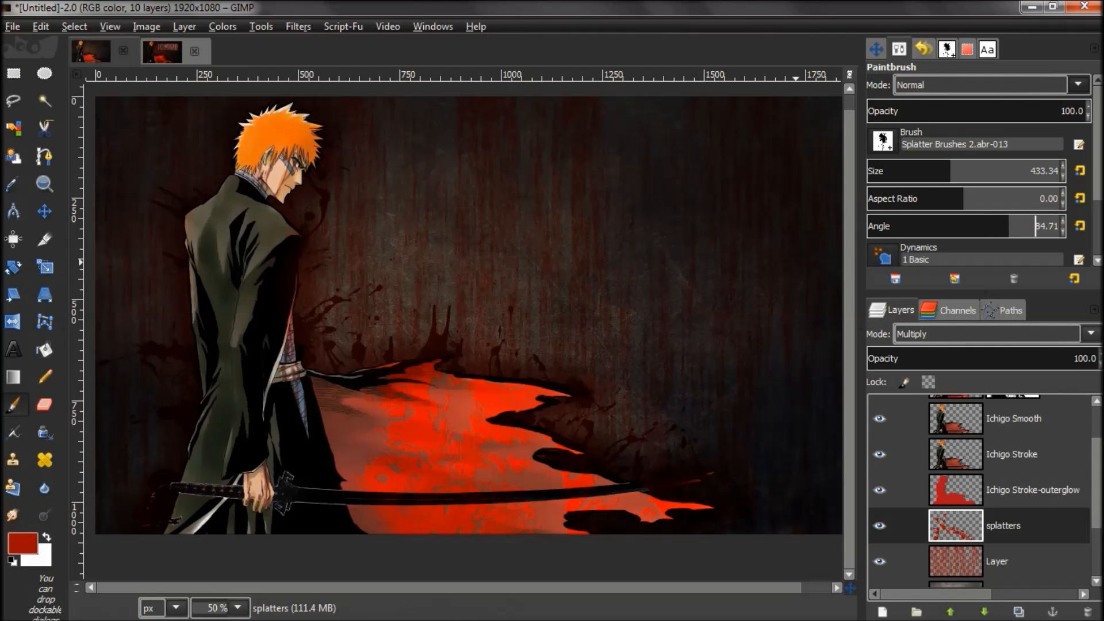
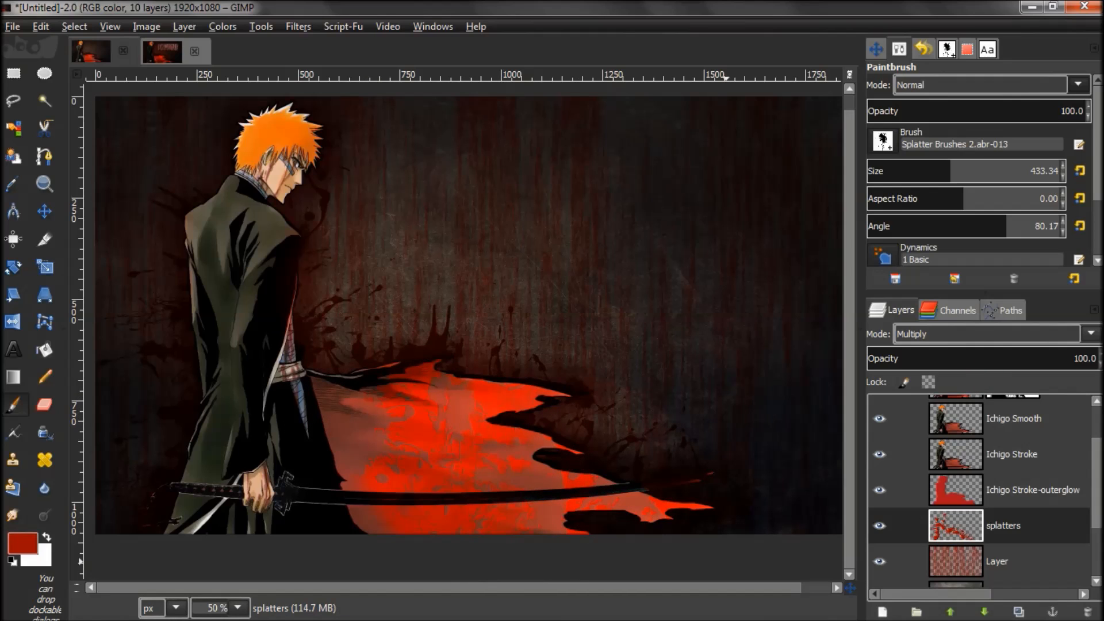
Step: Splatter red around the character with Splatter Brushes 2.abr-048 on the splatters layer, reducing the brush to 173.10 and rotating it to 10.59
click(896, 145)
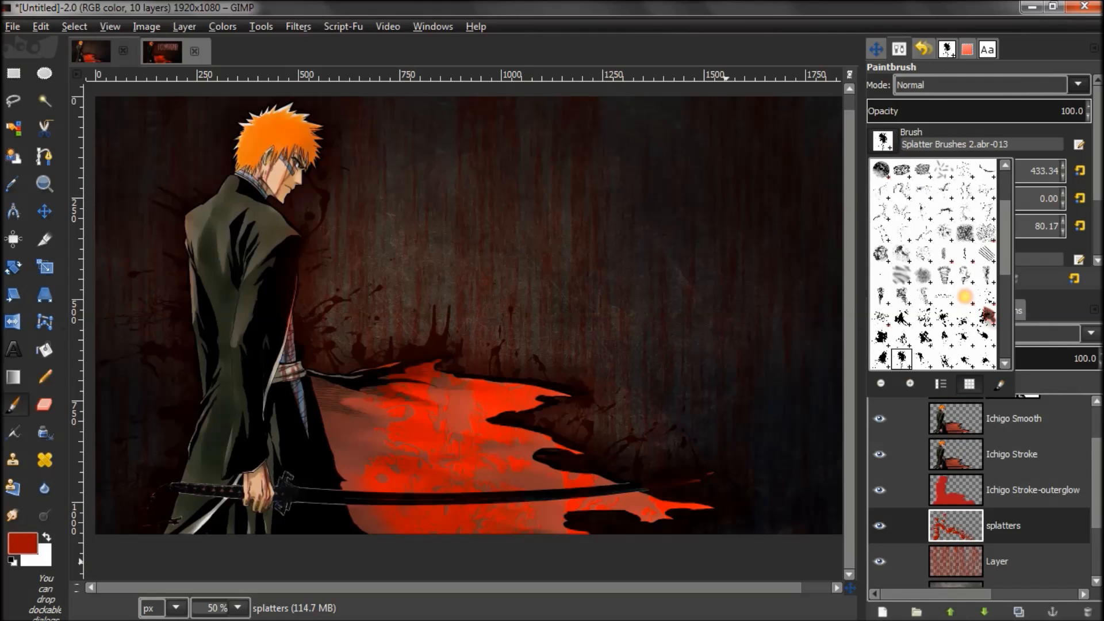
scroll(924, 315, down, 2)
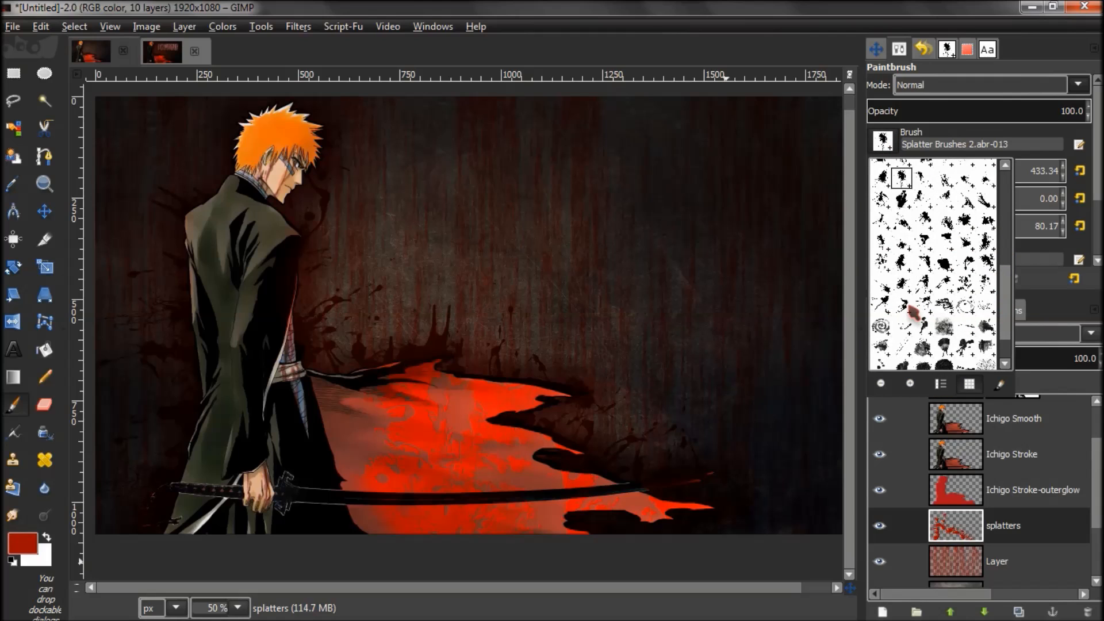
click(890, 304)
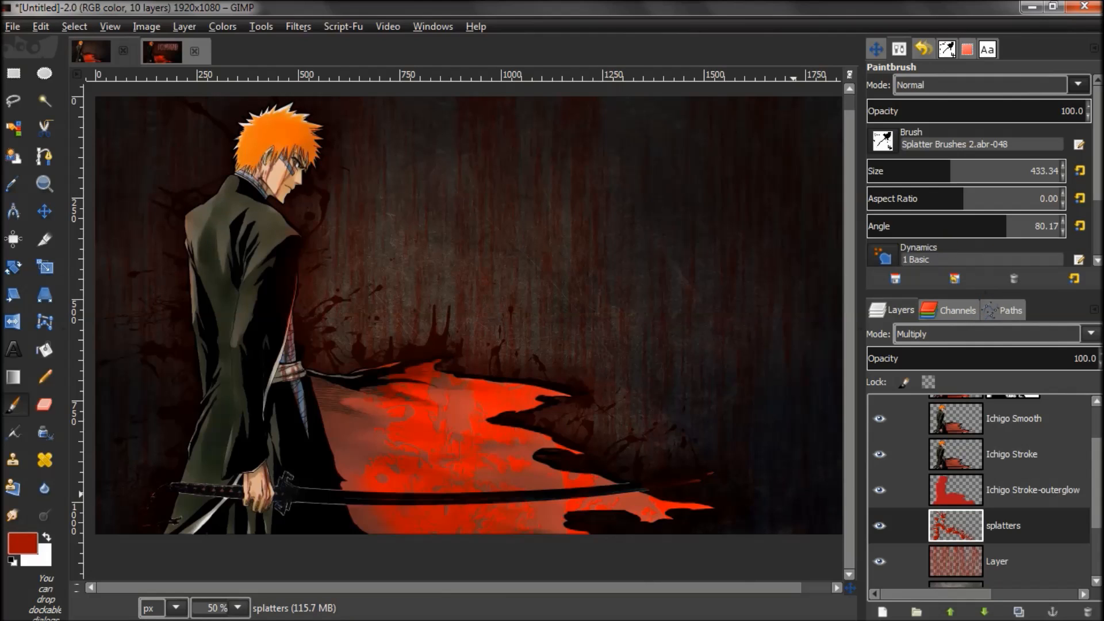
click(900, 170)
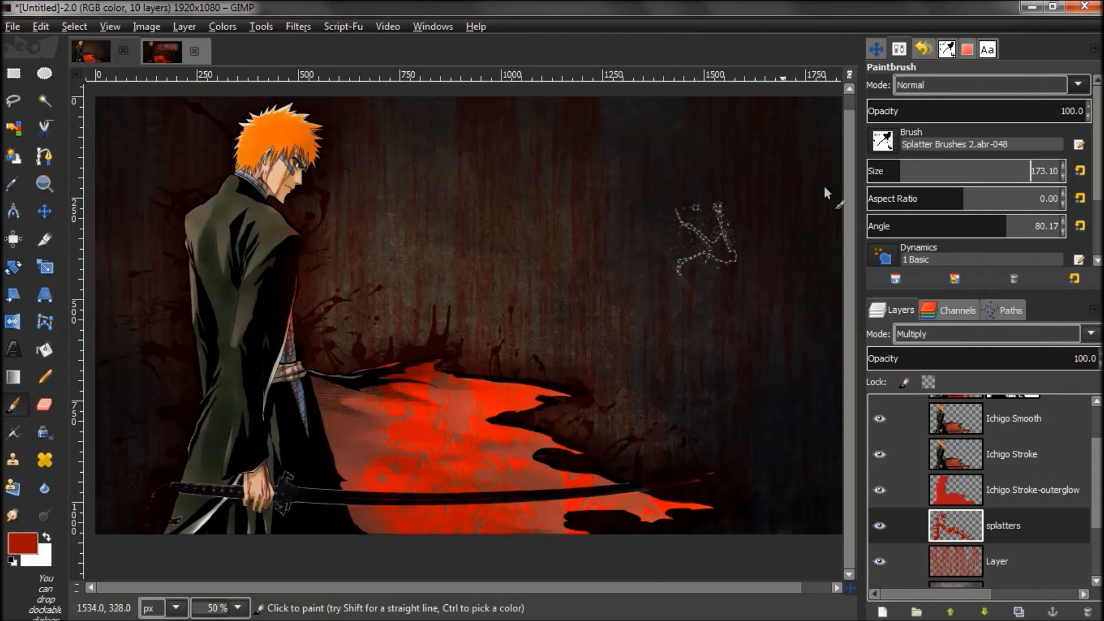
click(969, 222)
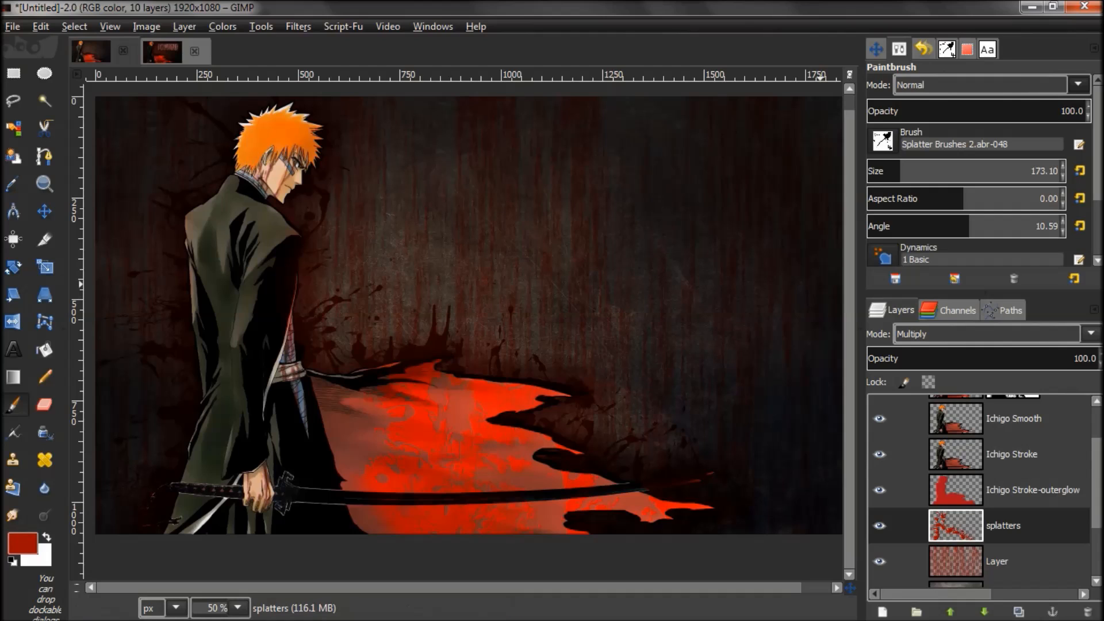
Step: Splatter red in front of the character's face with Splatter Brushes 2.abr-031 at size 273.84 and angle 75.63
click(883, 140)
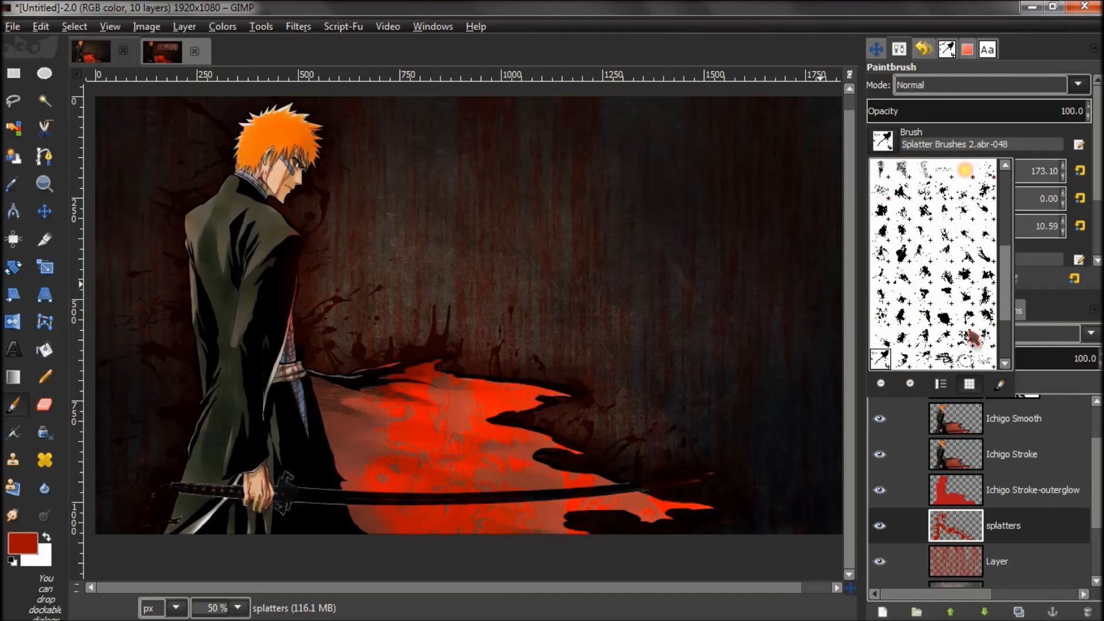
click(906, 303)
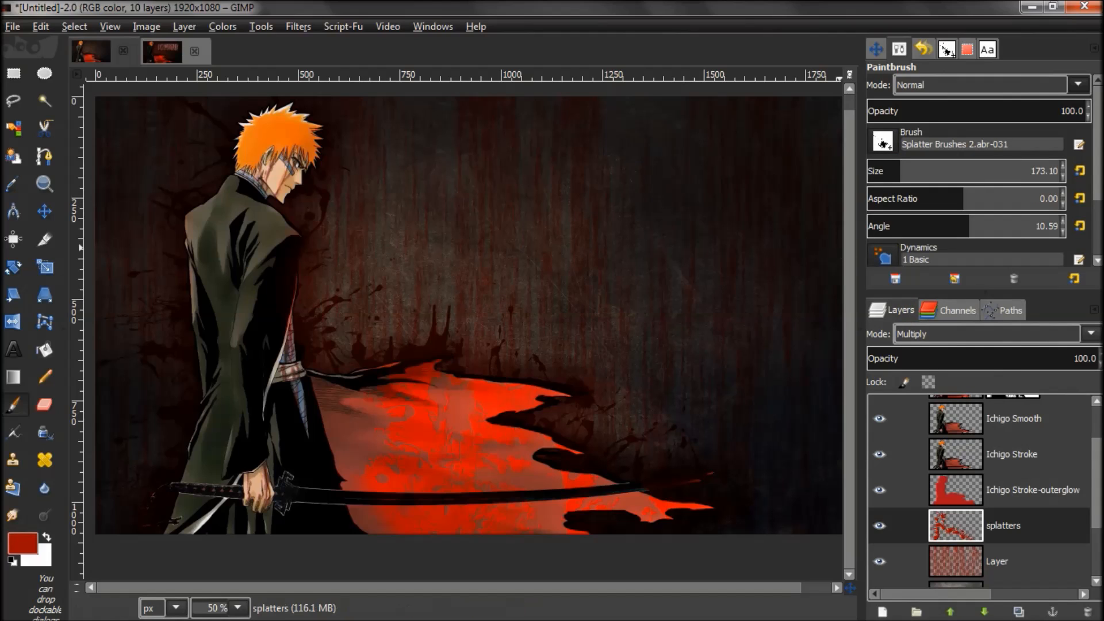
click(918, 169)
drag(983, 227, 1006, 227)
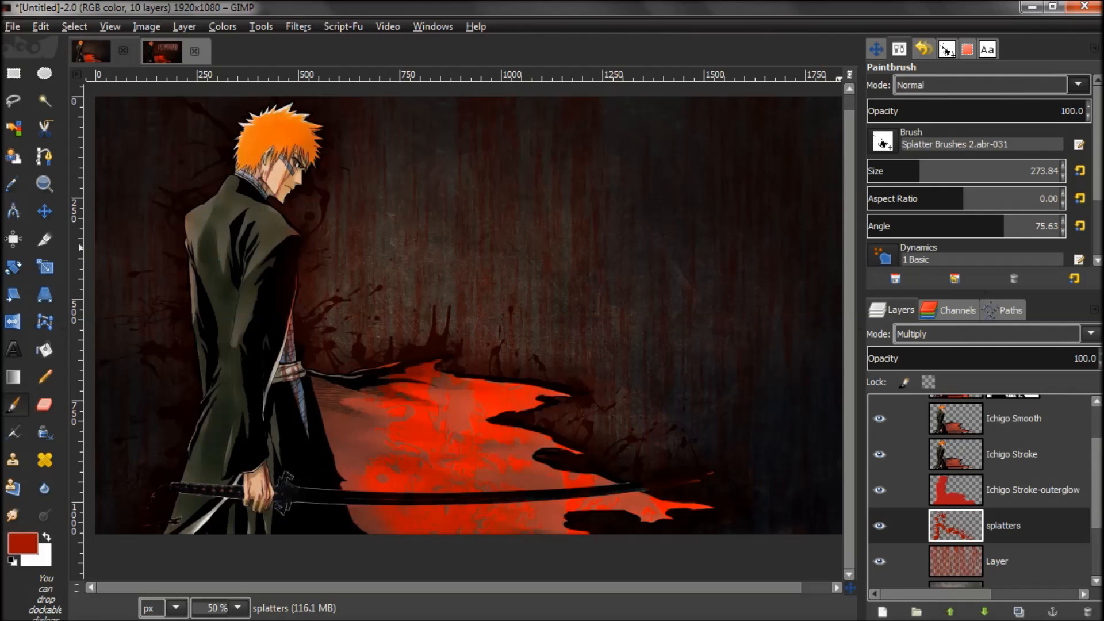
click(316, 190)
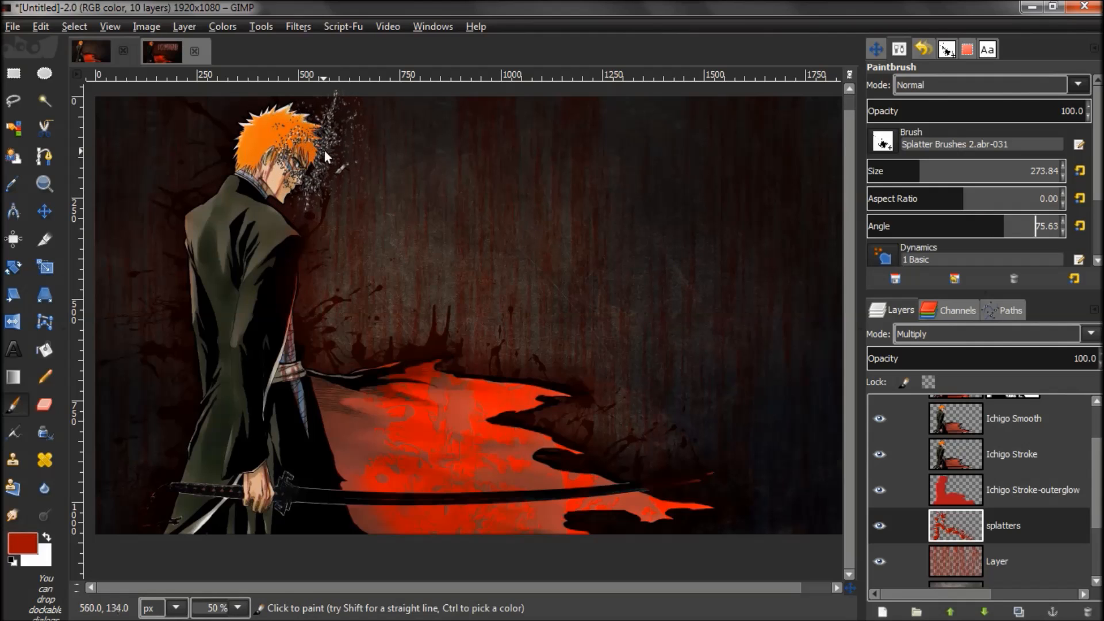
click(330, 149)
click(336, 160)
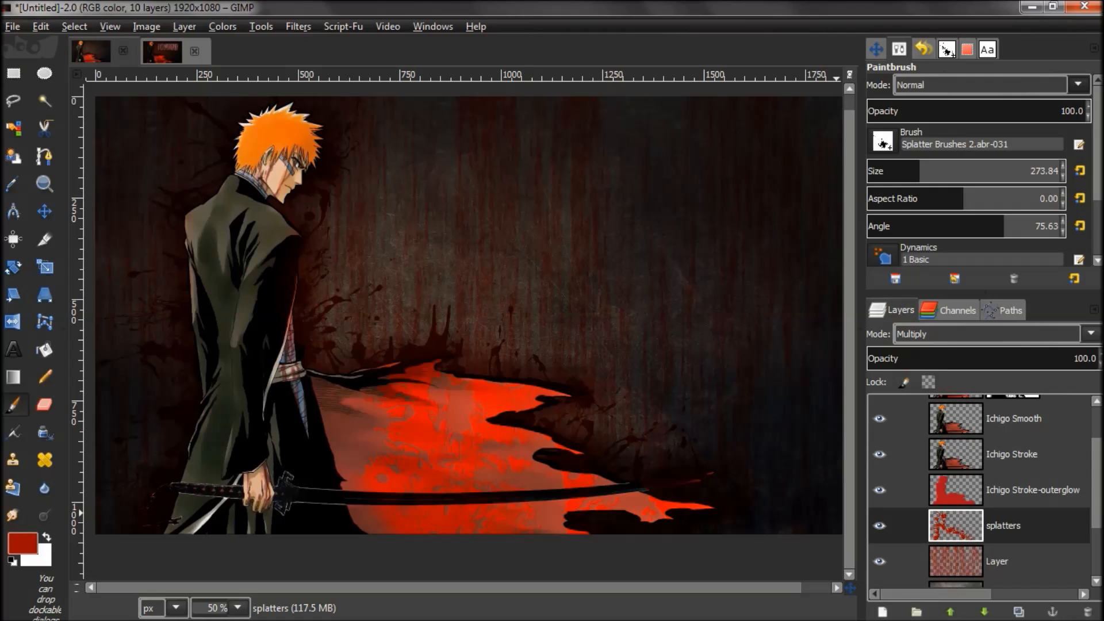
Step: Try the Overlay blend mode on the splatters layer and restore it to Multiply
click(931, 334)
click(942, 196)
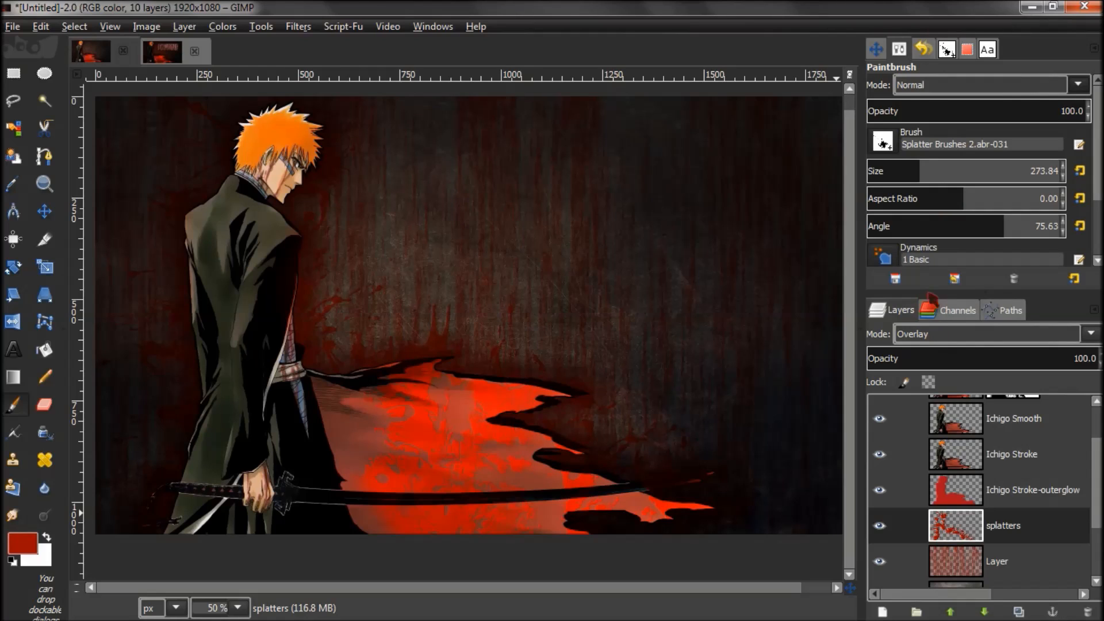
click(943, 339)
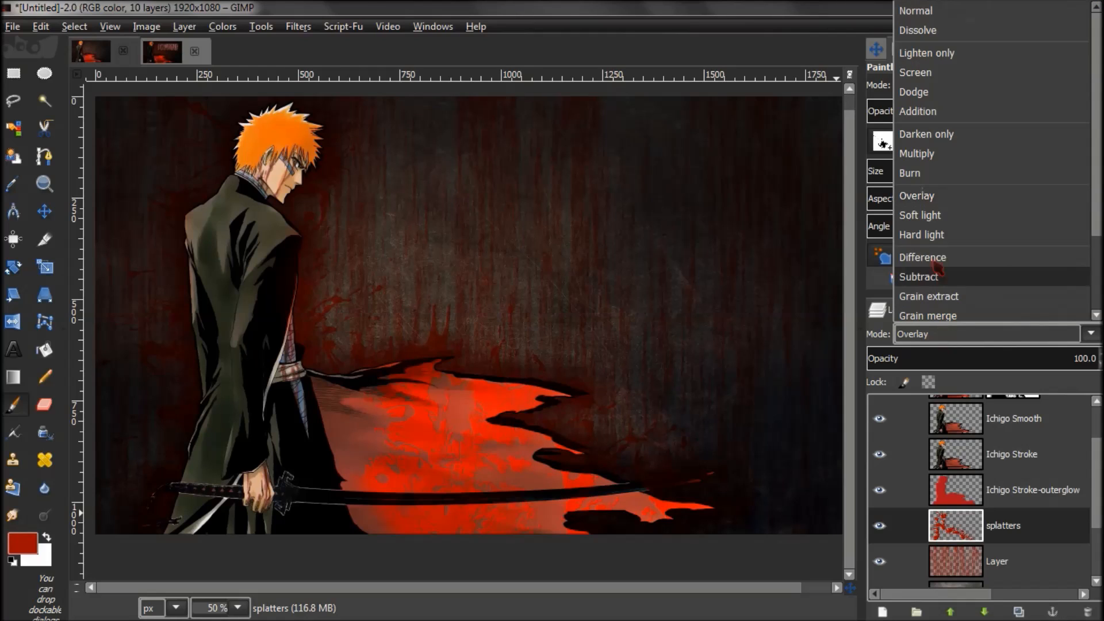
click(927, 154)
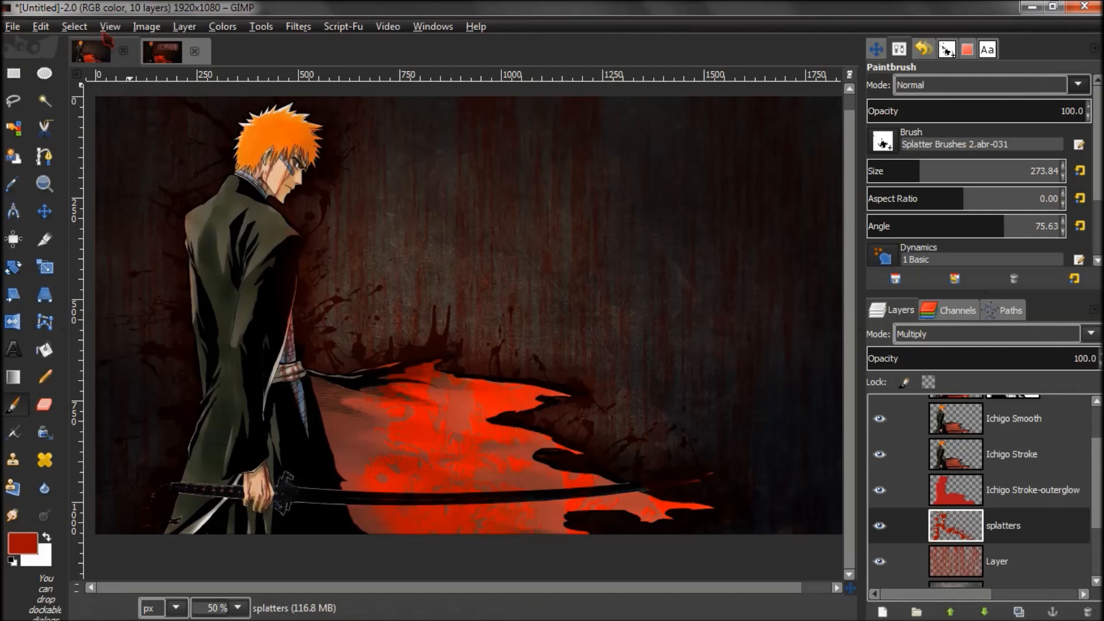
Step: Examine the layer stack of the finished Ichigo wallpaper for reference and return to the working image
click(172, 58)
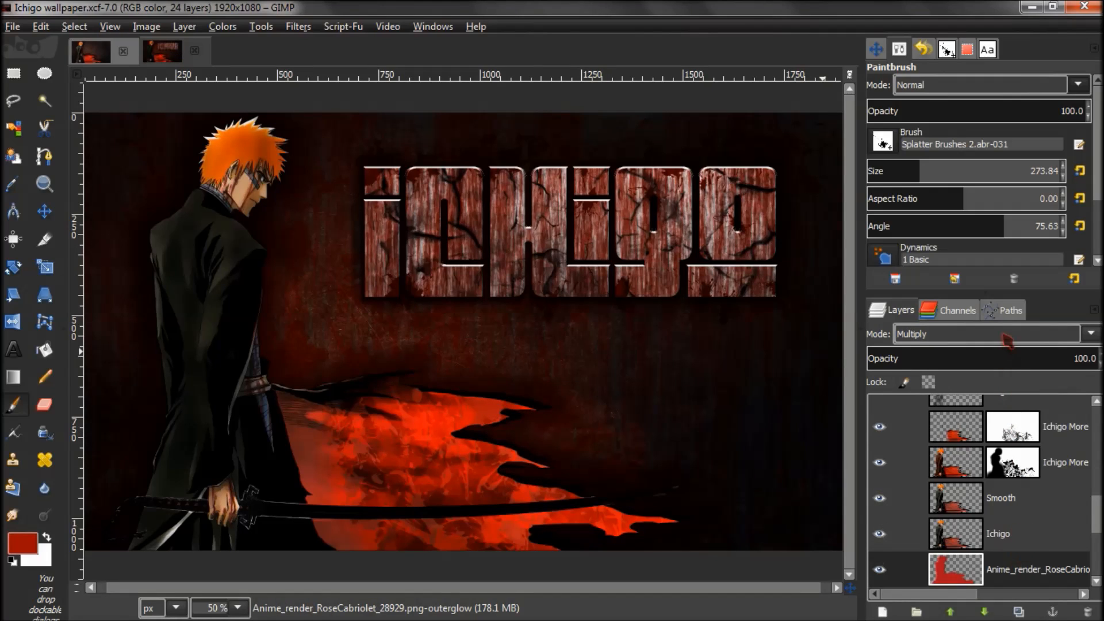
scroll(1096, 506, down, 1)
scroll(1096, 506, down, 1)
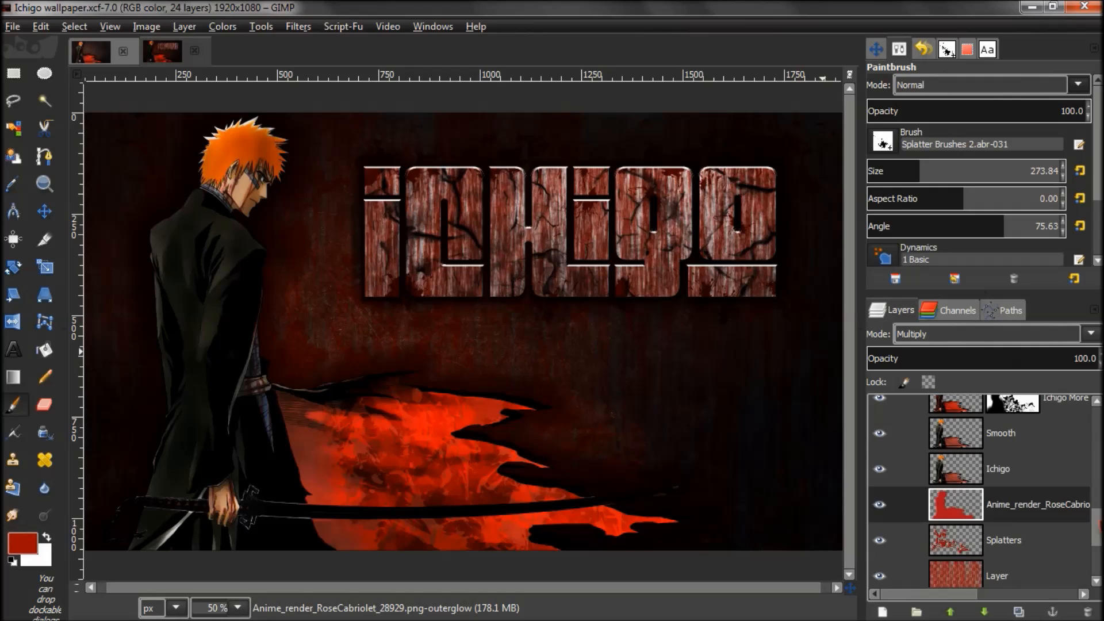
scroll(983, 489, down, 4)
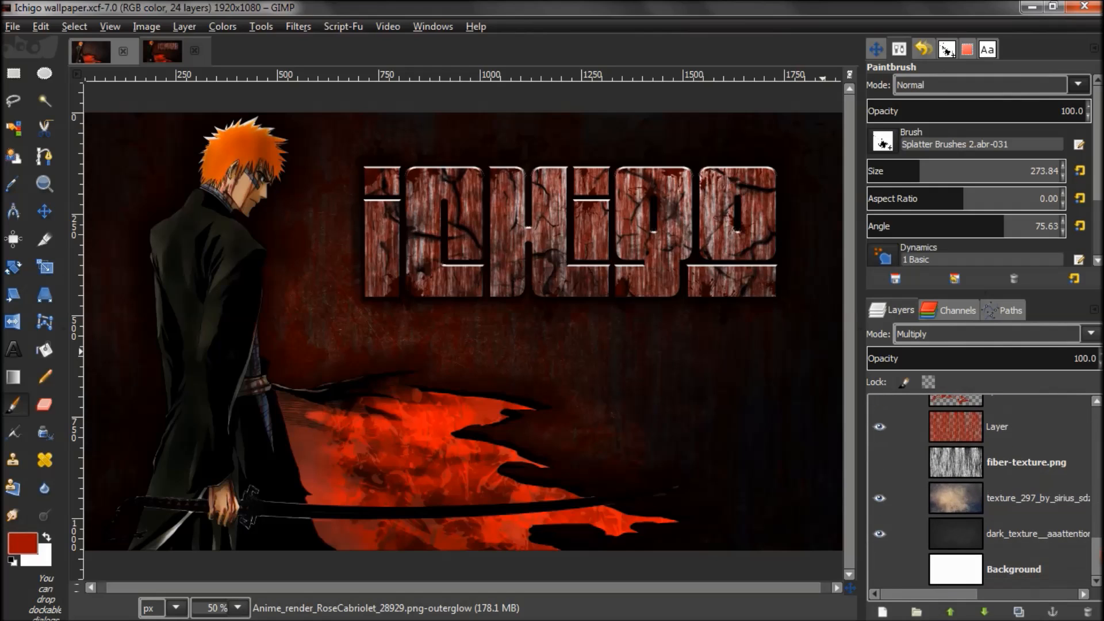
scroll(984, 489, up, 6)
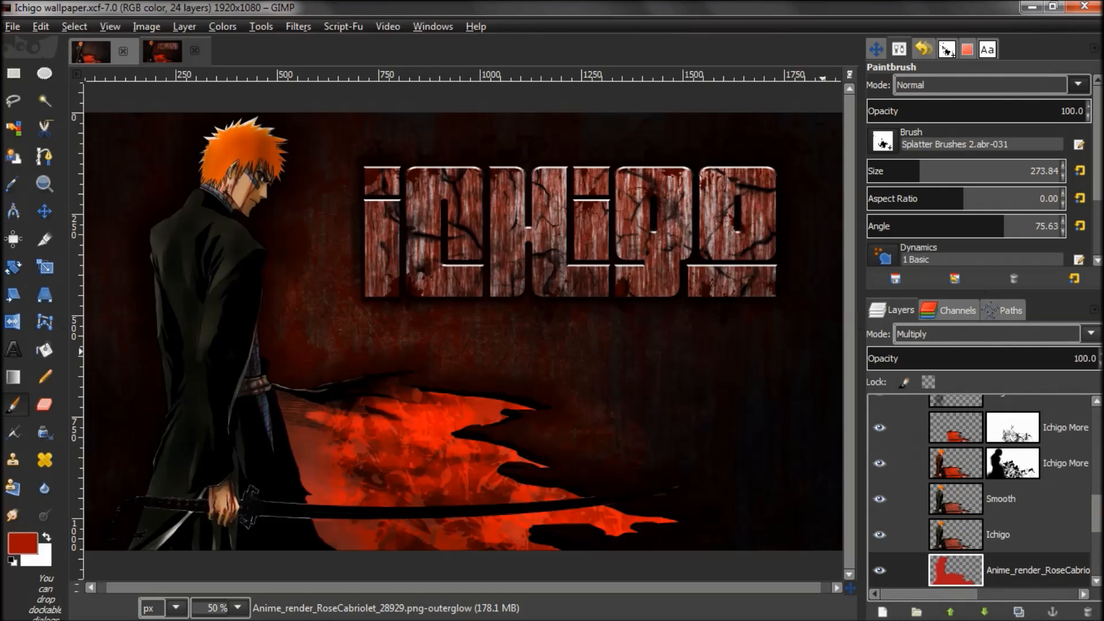
scroll(983, 489, up, 2)
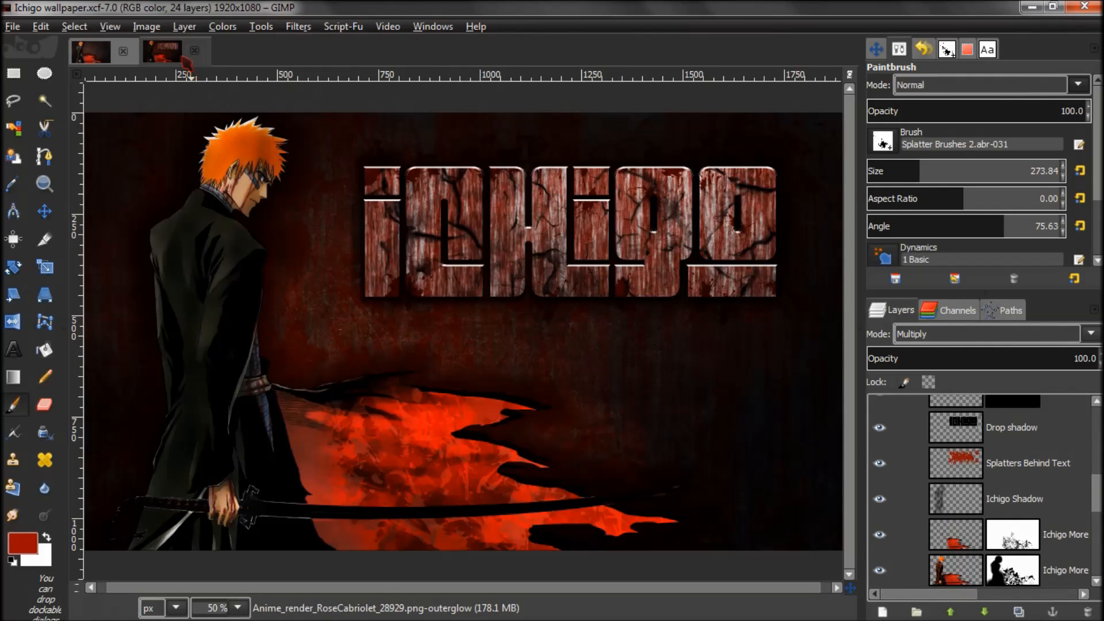
click(162, 51)
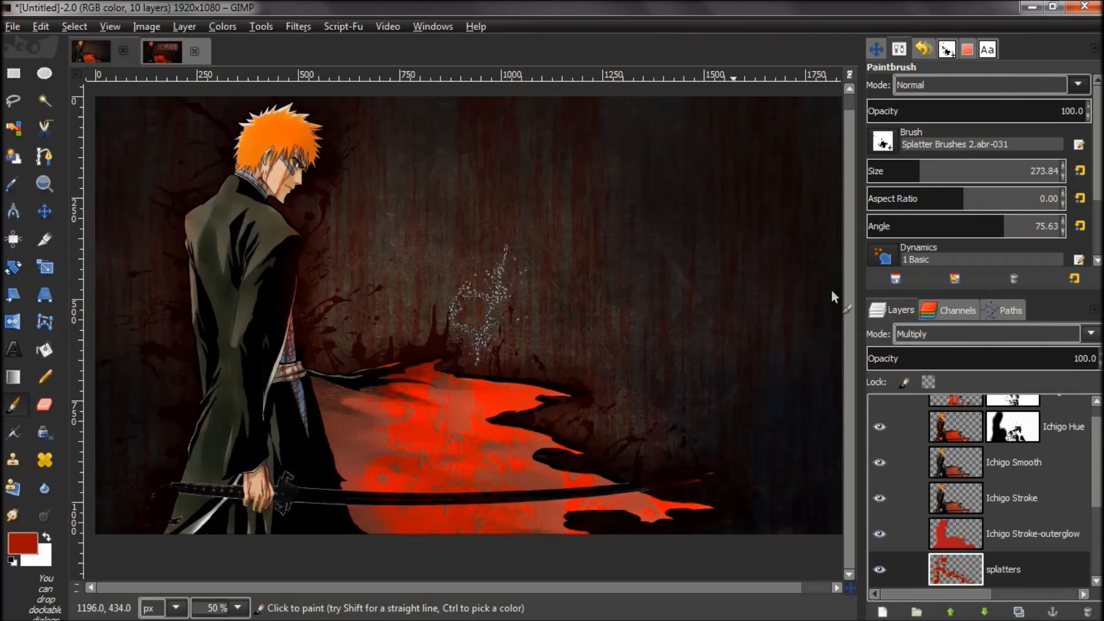
Step: Create a transparent 1920 × 1080 px layer named Darken Ichigo above the Ichigo Hue copy layer
scroll(983, 489, up, 1)
click(969, 411)
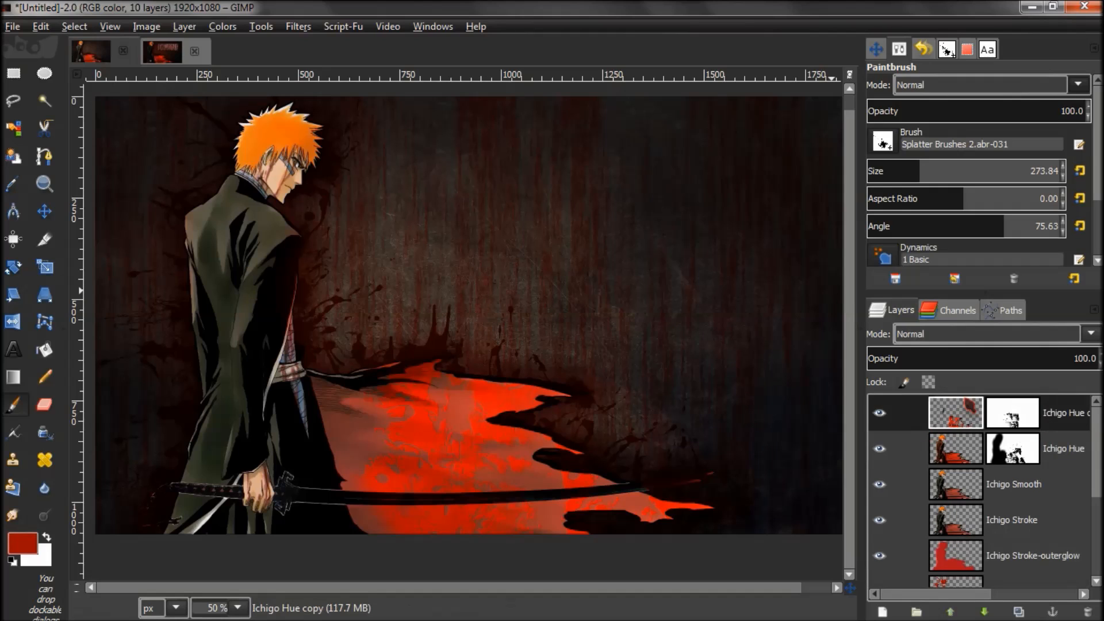
click(883, 611)
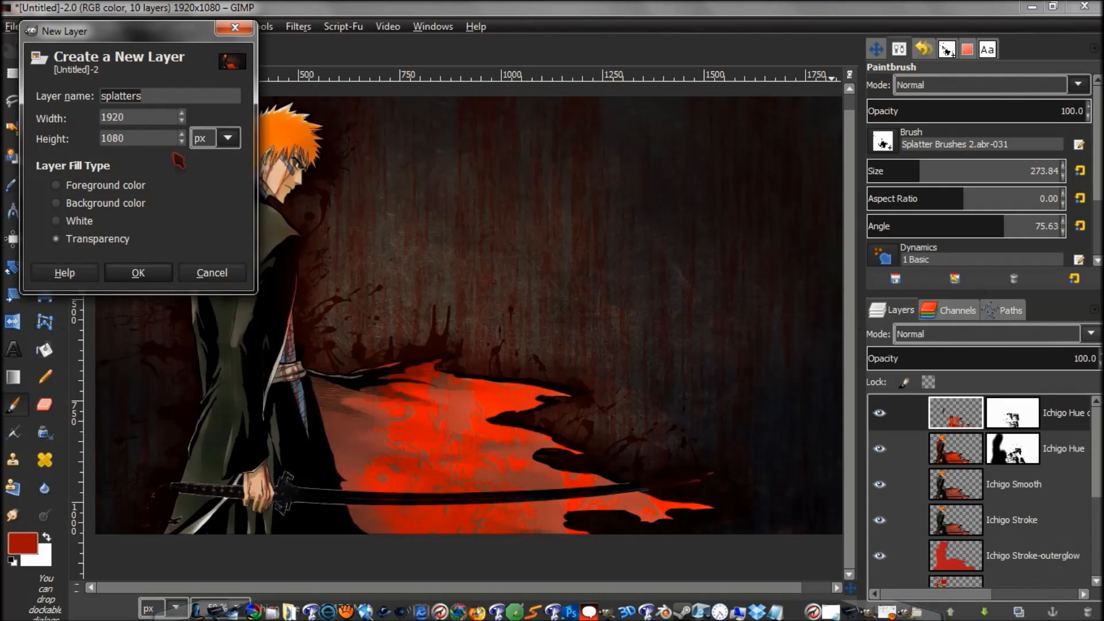
key(BackSpace)
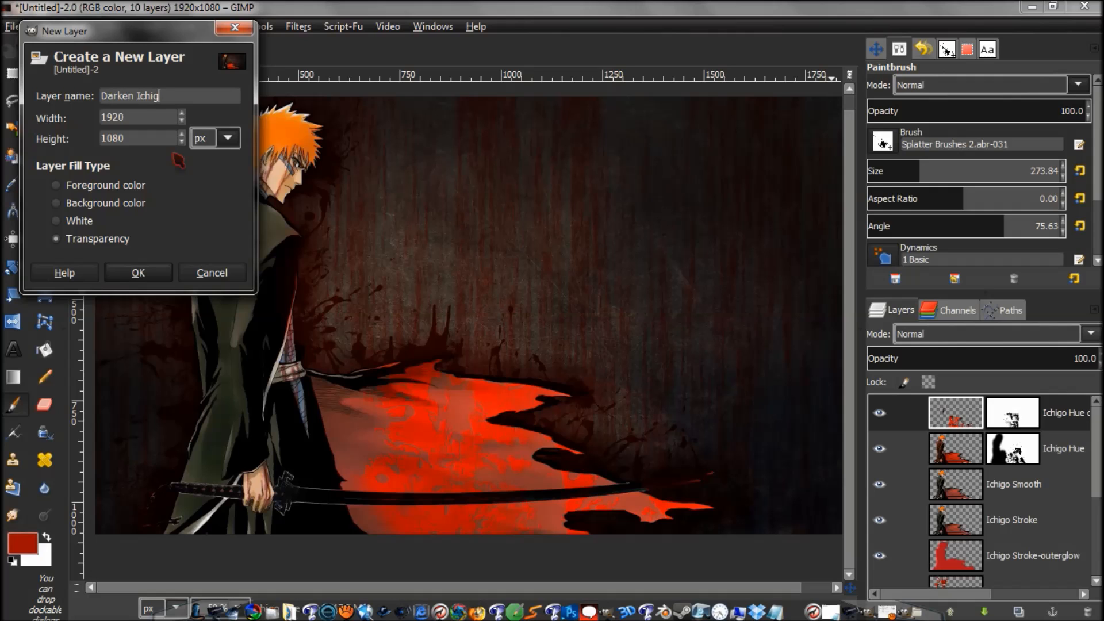
key(Return)
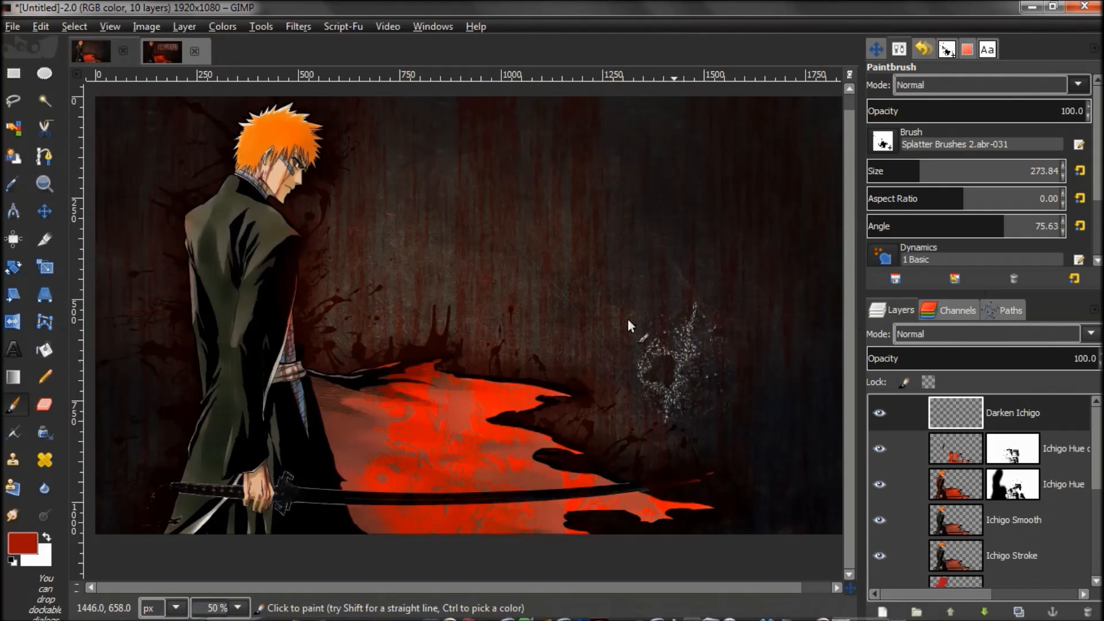
Step: Choose the 2. Hardness 025 brush for the Darken Ichigo layer and change its angle to about 167.9
click(882, 140)
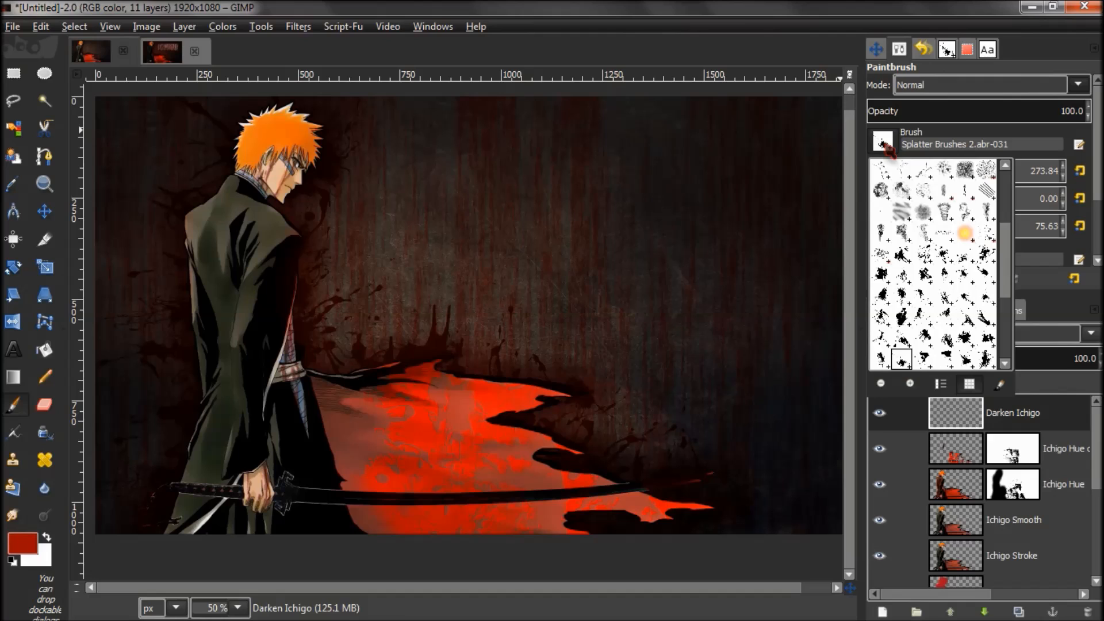
scroll(1007, 246, up, 5)
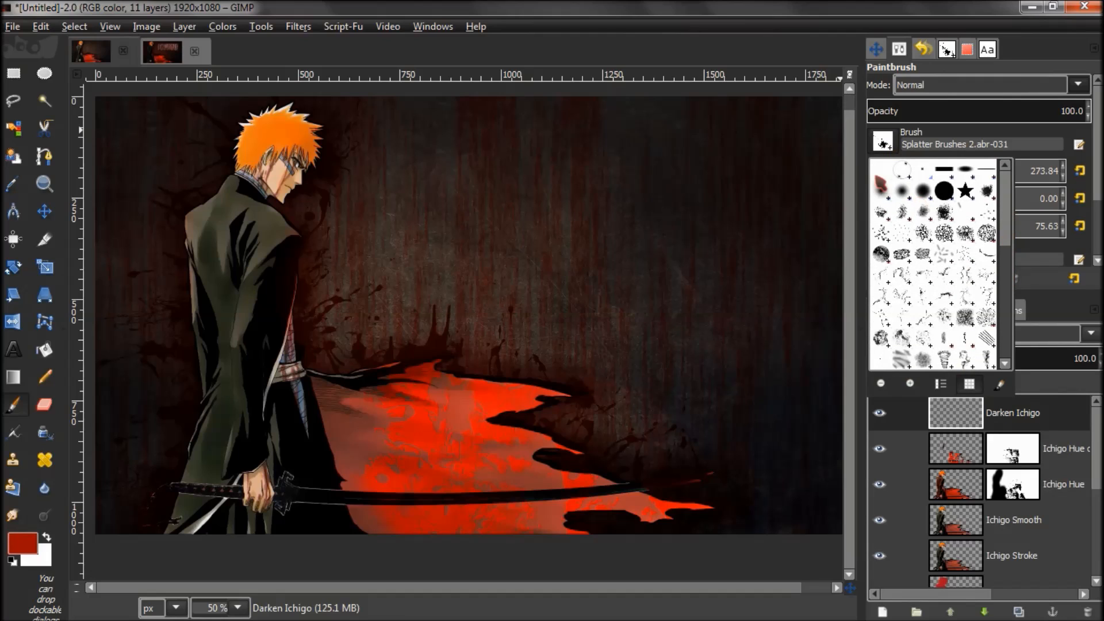
click(882, 193)
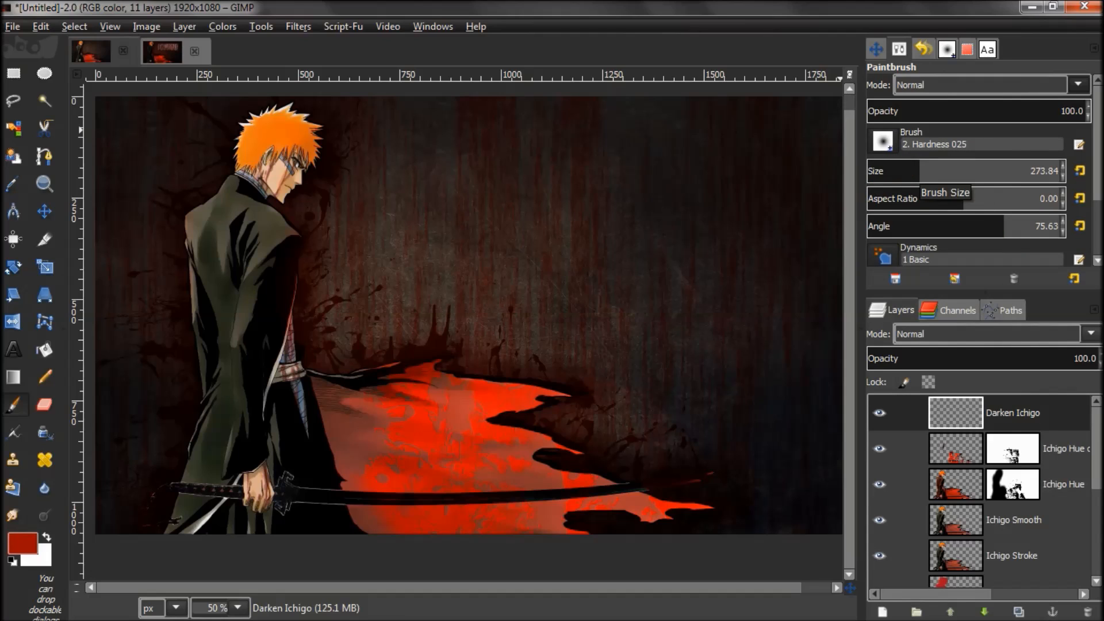
click(1032, 227)
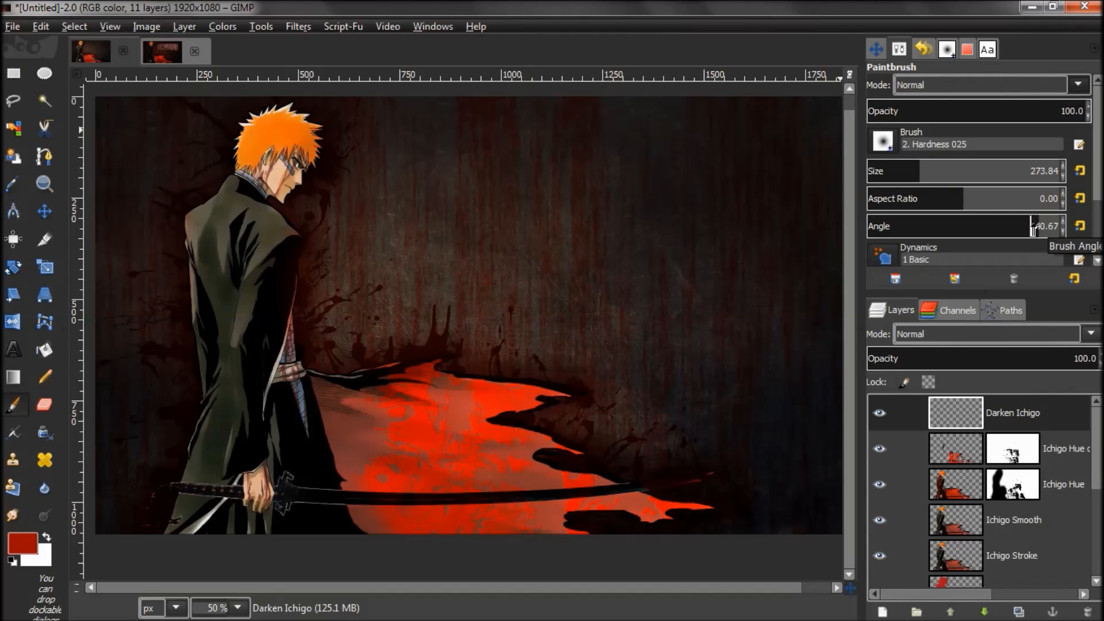
drag(1033, 227, 1035, 226)
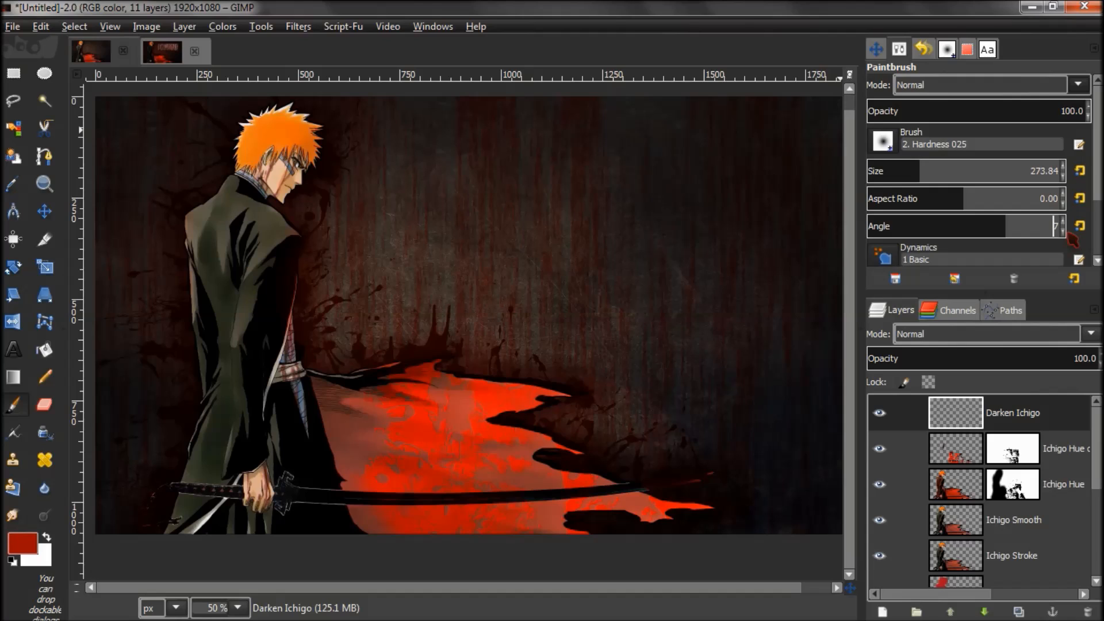
click(1055, 227)
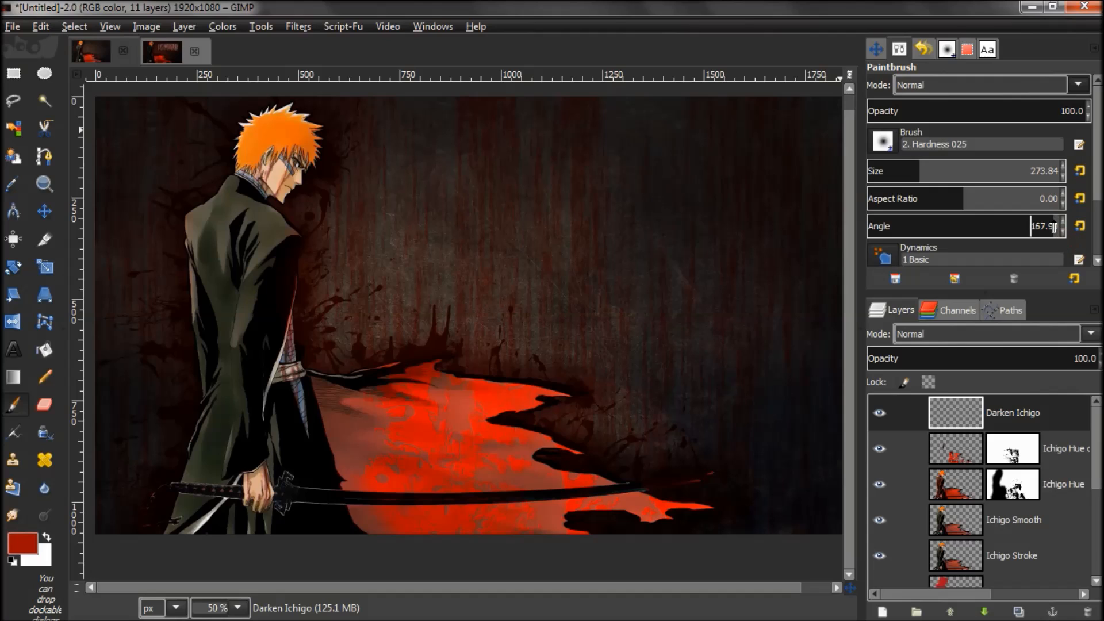
Step: Set the Paintbrush angle to 0.00
text(-49.92)
key(Return)
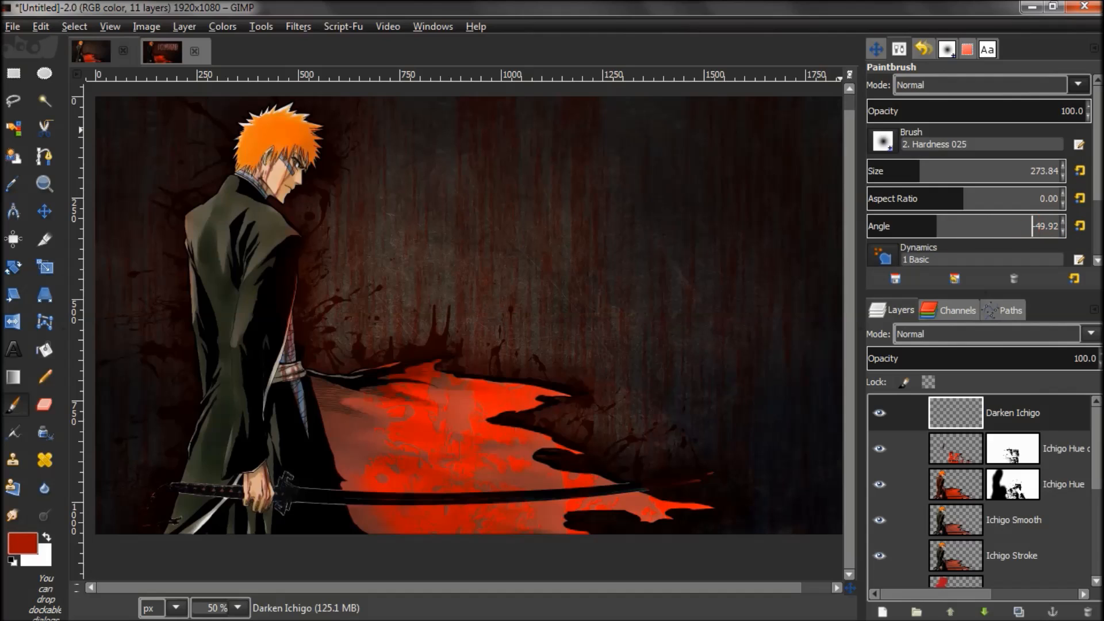
key(BackSpace)
text(5)
key(Return)
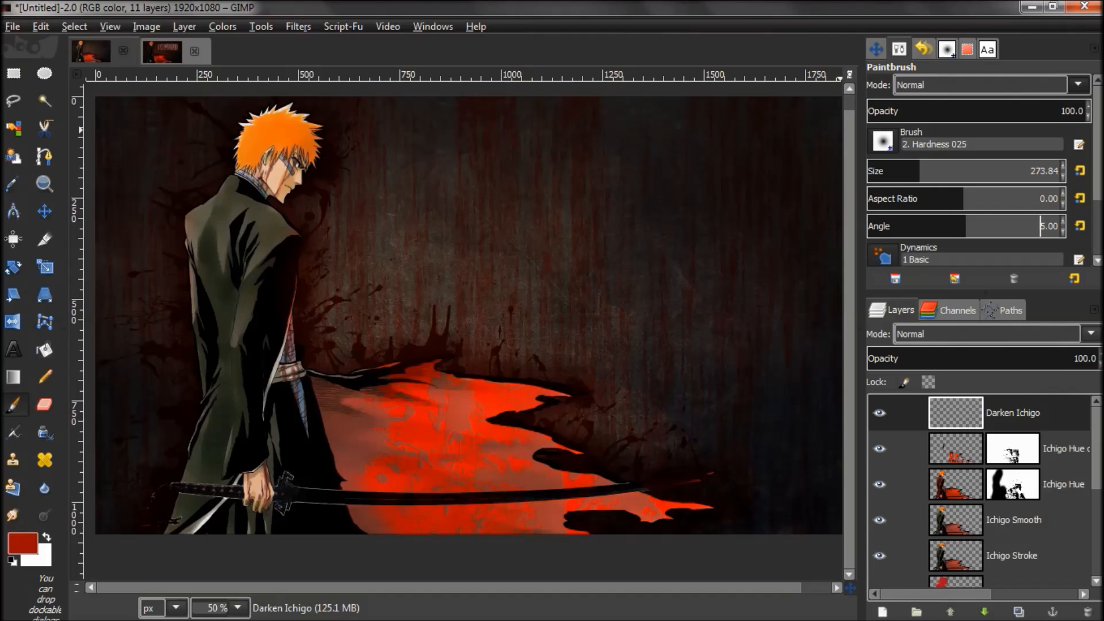
drag(968, 233, 966, 232)
Step: Reset the foreground colour to black and set the Paintbrush to opacity 19.7 and size 189.89
click(12, 561)
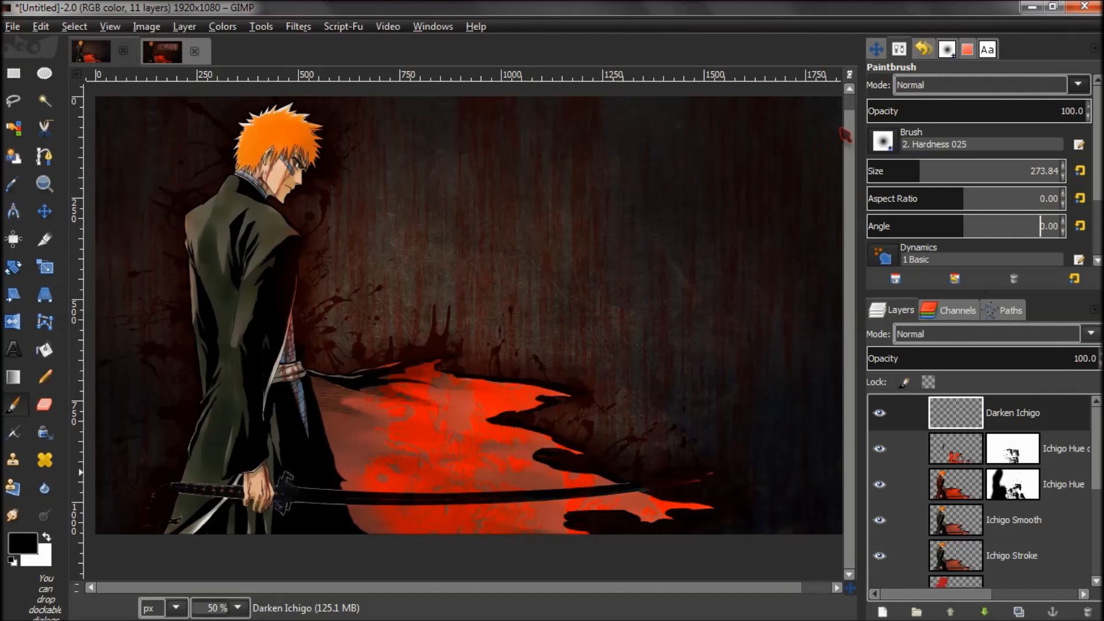
drag(985, 112, 915, 118)
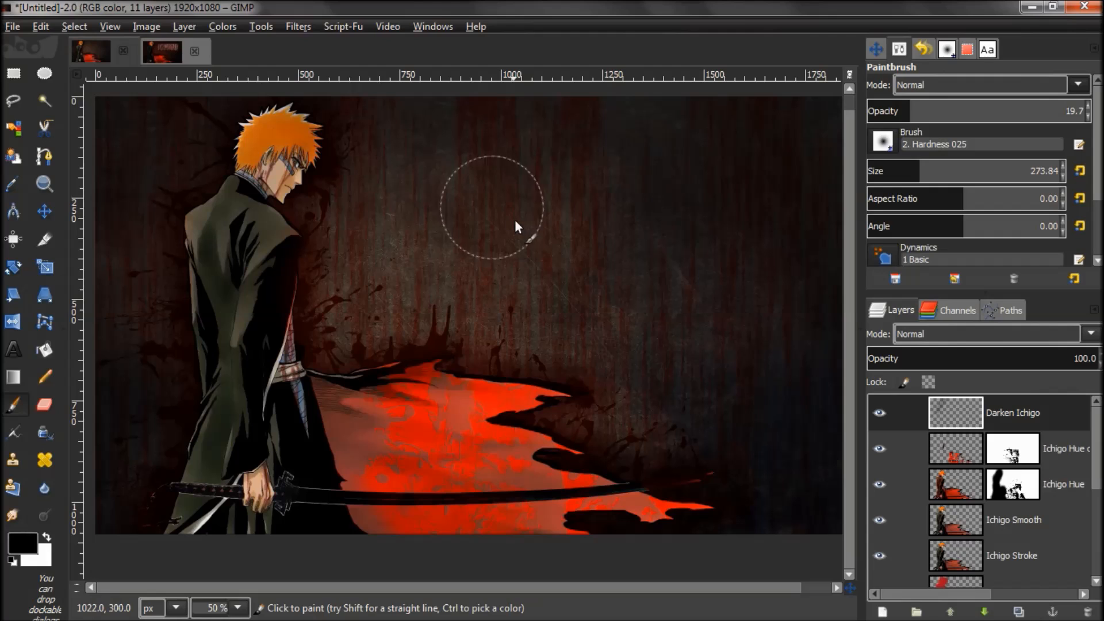
drag(921, 167, 904, 170)
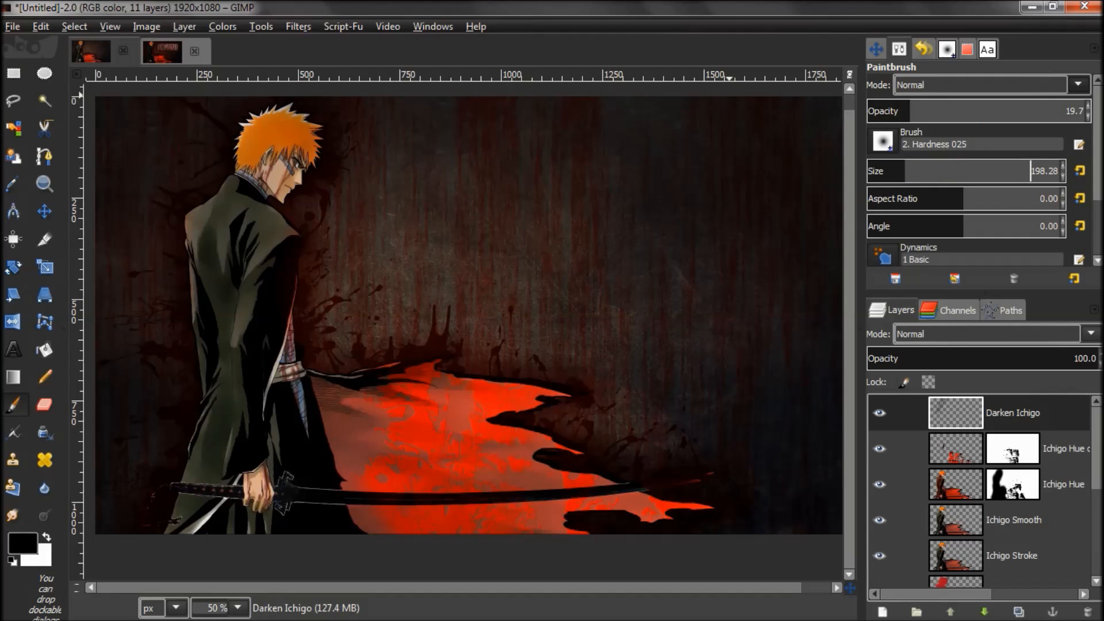
Step: Shade the figure's hair, face, coat and sword hand with soft black strokes on the Darken Ichigo layer, undoing the stroke that darkens the red cape
mouse_move(287, 187)
mouse_down()
mouse_move(232, 239)
mouse_move(204, 218)
mouse_up()
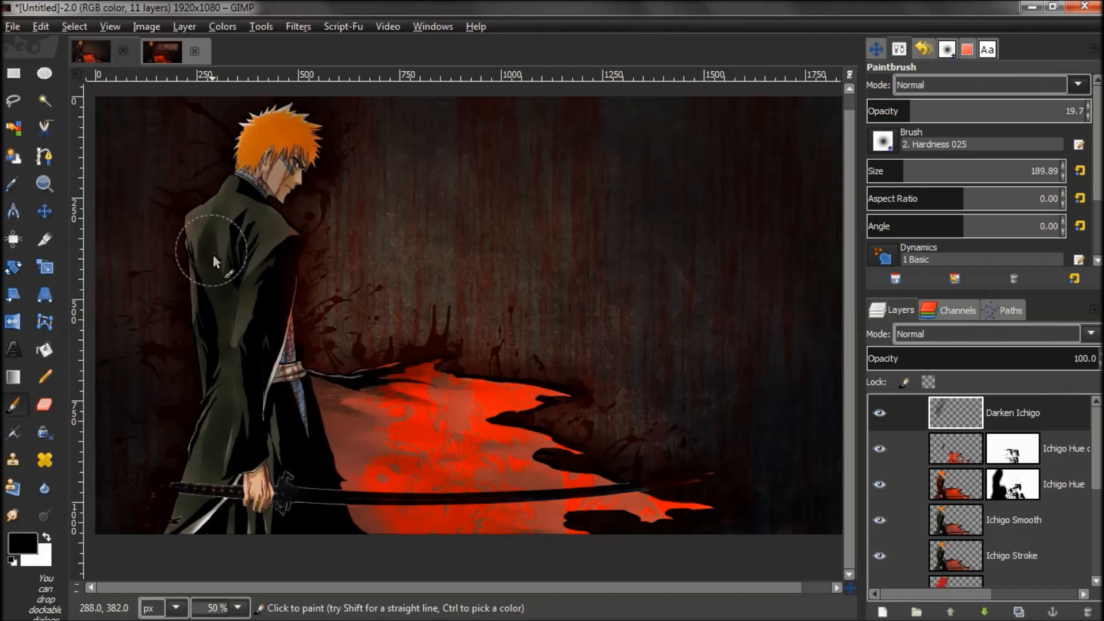
mouse_move(234, 469)
mouse_down()
mouse_move(257, 239)
mouse_move(255, 469)
mouse_move(291, 319)
mouse_move(302, 517)
mouse_move(244, 415)
mouse_move(230, 517)
mouse_move(225, 405)
mouse_move(130, 584)
mouse_up()
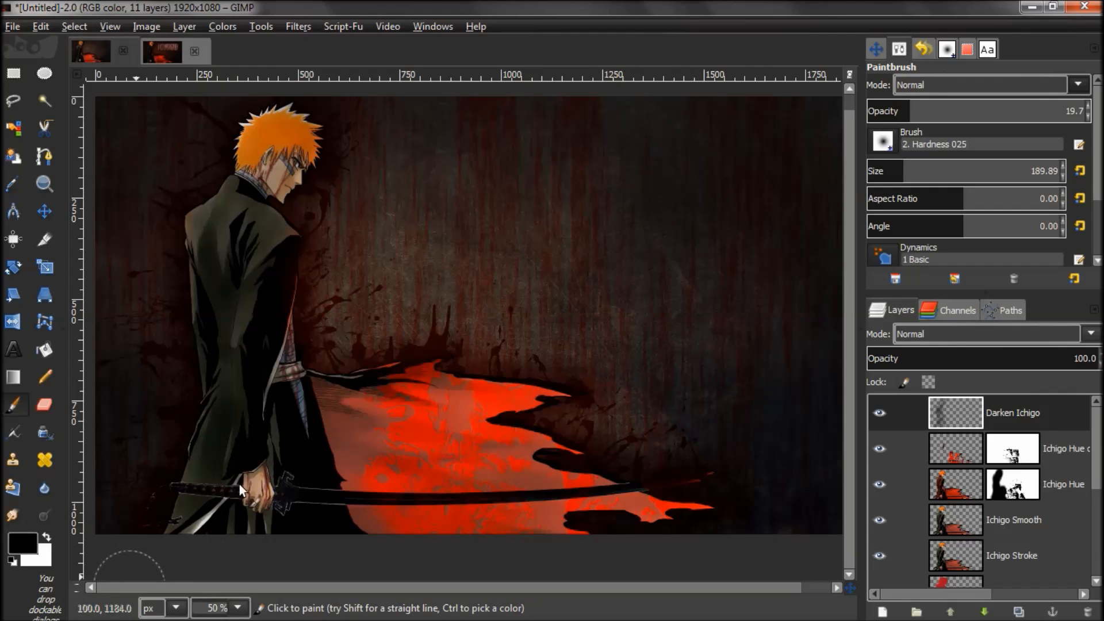
mouse_move(305, 130)
mouse_down()
mouse_move(212, 256)
mouse_move(325, 87)
mouse_move(283, 109)
mouse_move(305, 138)
mouse_up()
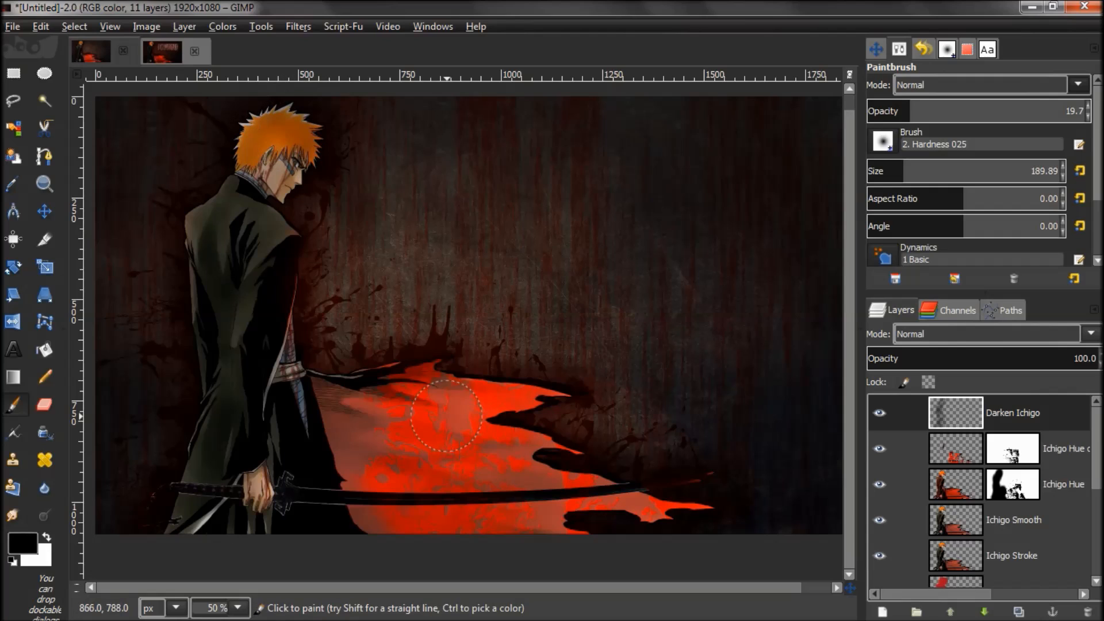
key(ctrl+z)
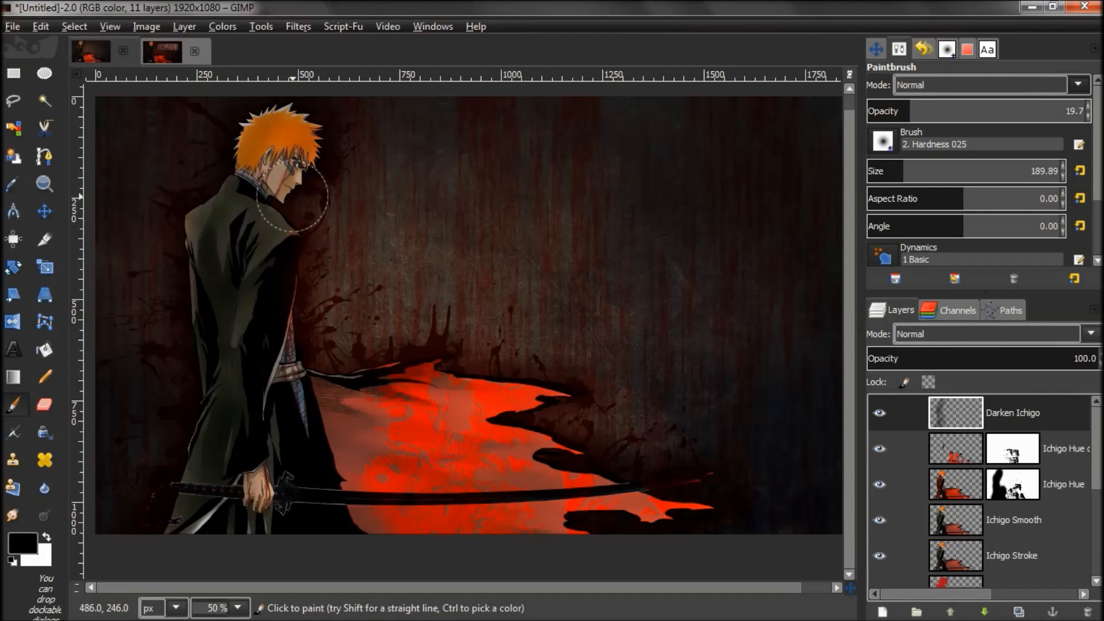
drag(293, 142, 224, 296)
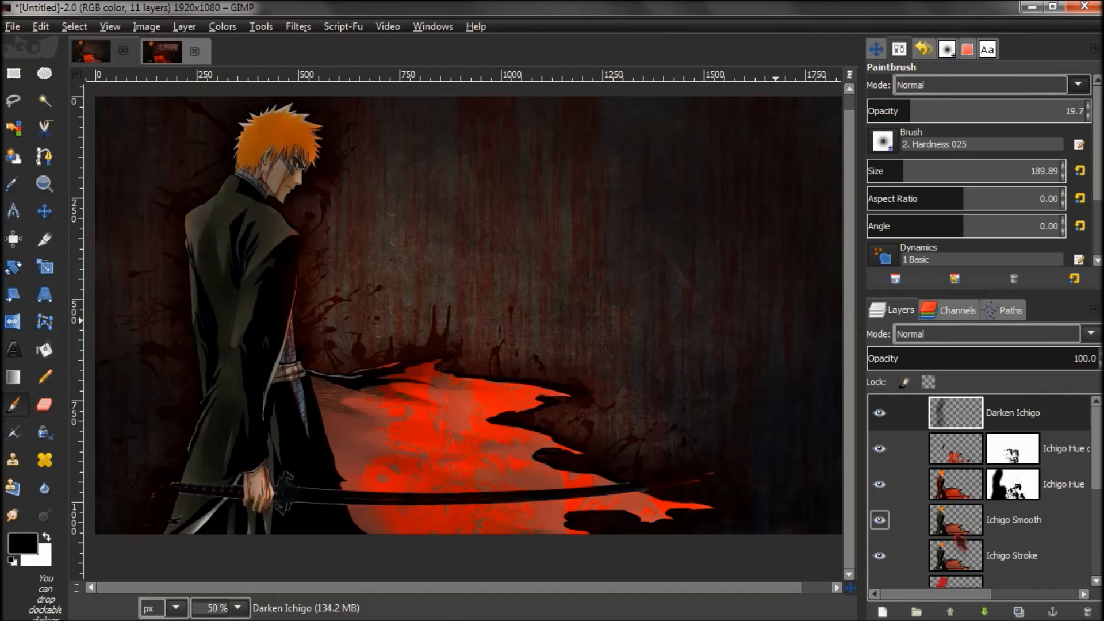
Step: Select the figure from the Ichigo Stroke layer's alpha, darken its hair, face and coat further within that outline, and clear the selection
alt+click(953, 561)
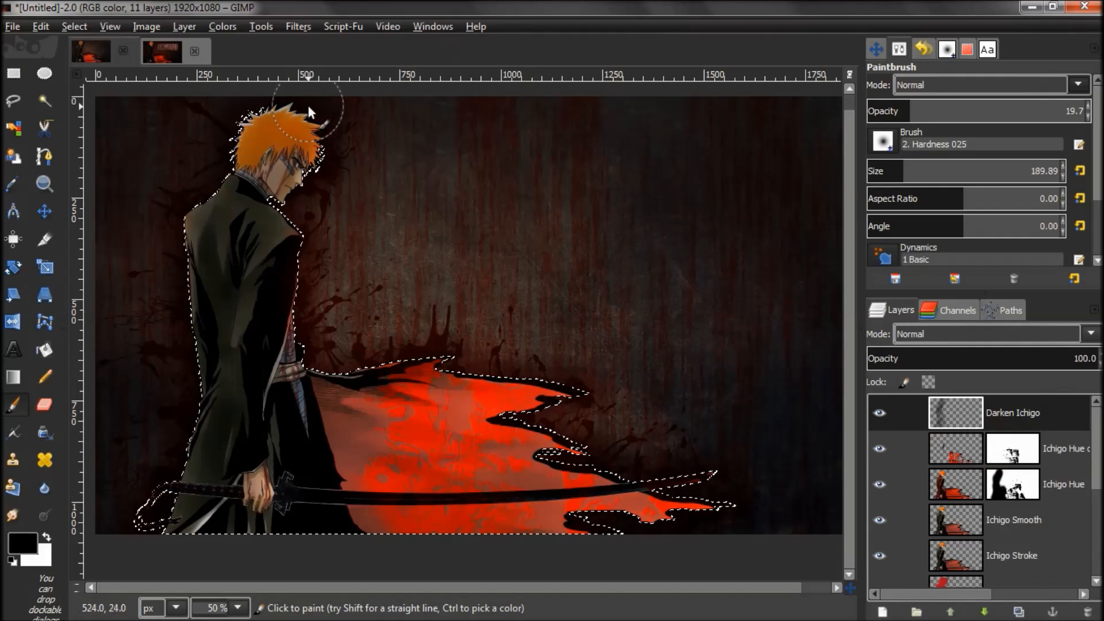
drag(294, 154, 279, 185)
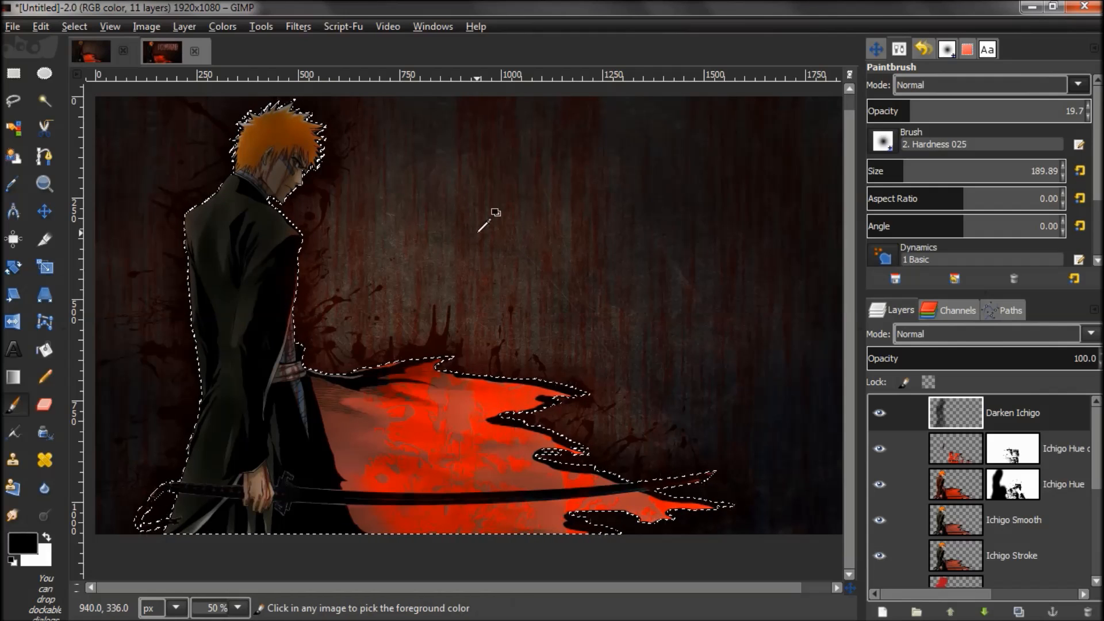
key(shift+ctrl+a)
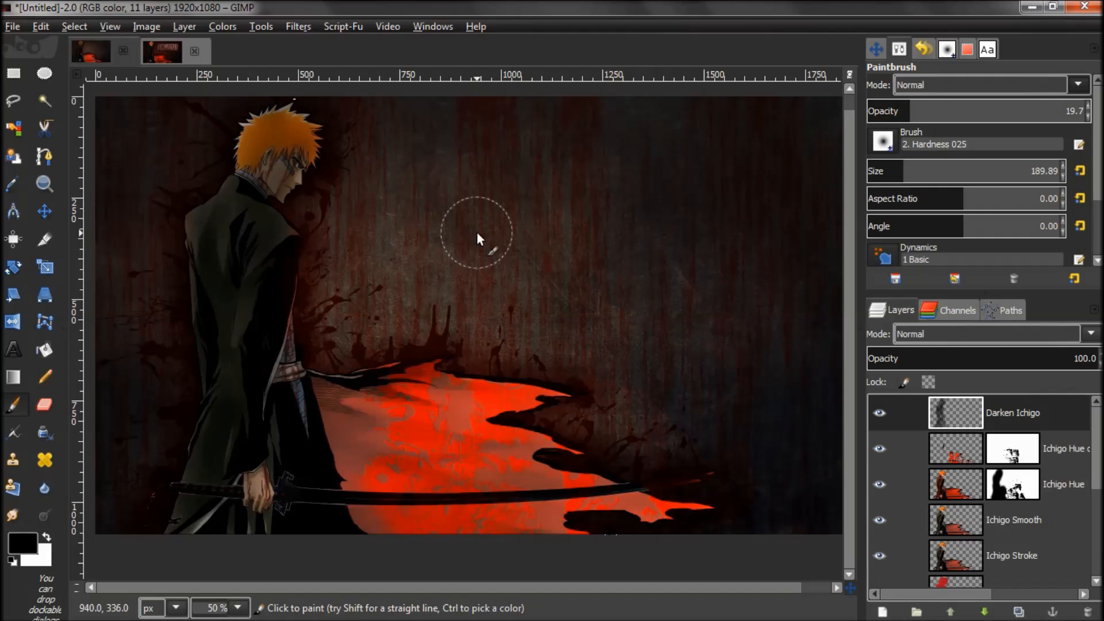
Step: Compare the image with and without the Darken Ichigo layer
click(879, 413)
click(879, 414)
click(880, 413)
click(880, 413)
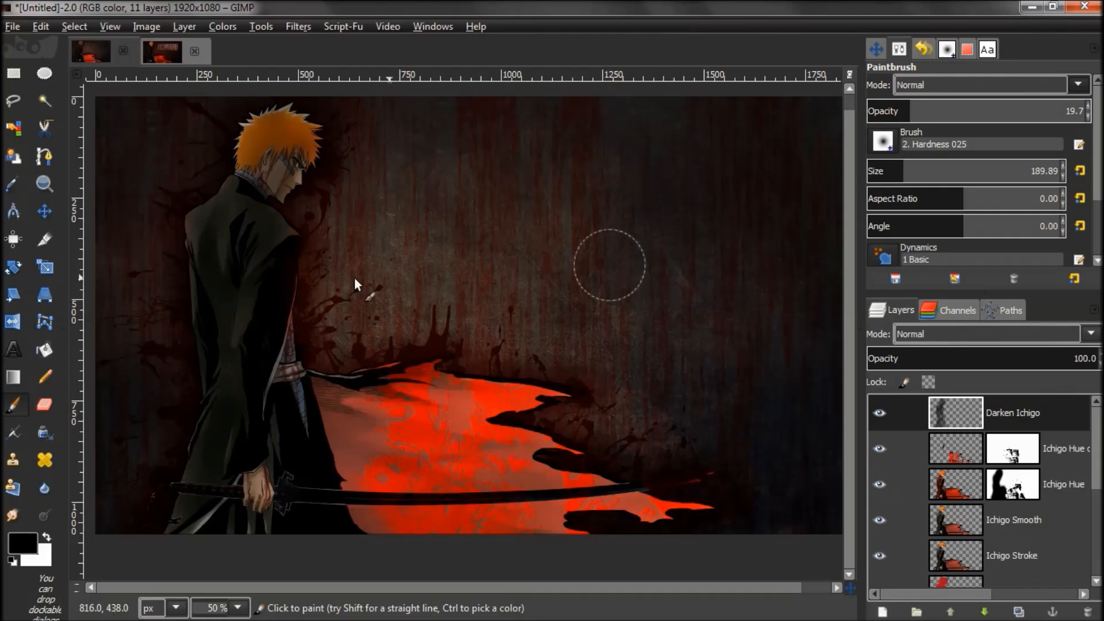
Step: Browse the fonts for the Text tool and choose Pincoyablack Heavy
click(14, 350)
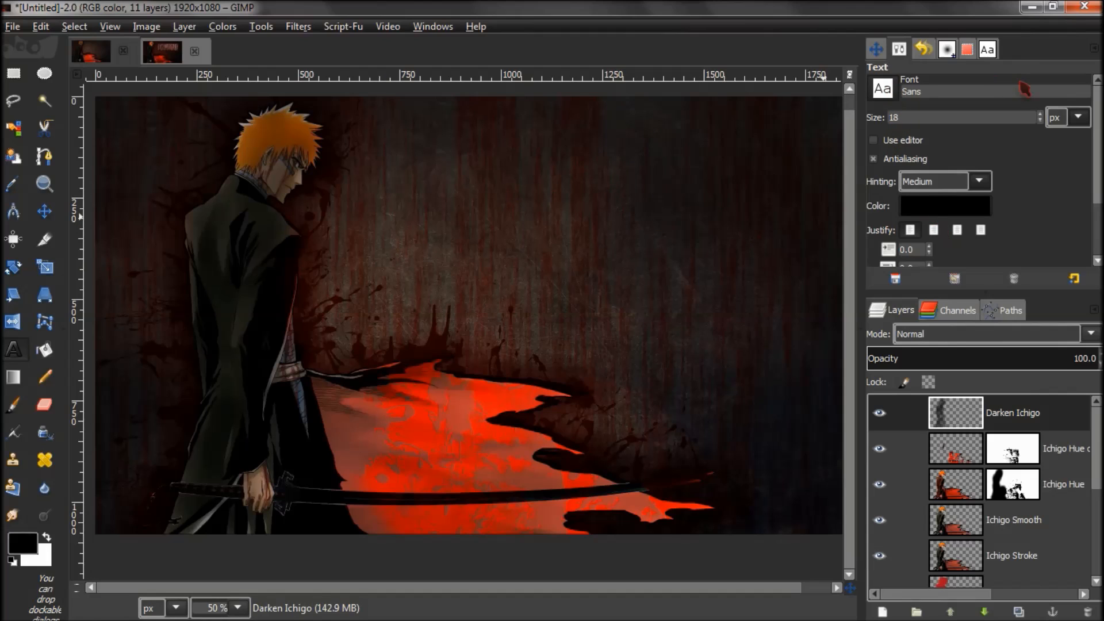
click(989, 51)
key(Up)
key(Up)
key(Up)
key(Up)
key(Up)
key(Up)
key(Up)
key(Up)
key(Up)
key(Up)
key(Up)
key(Up)
key(Up)
key(Up)
key(Up)
key(Up)
key(Up)
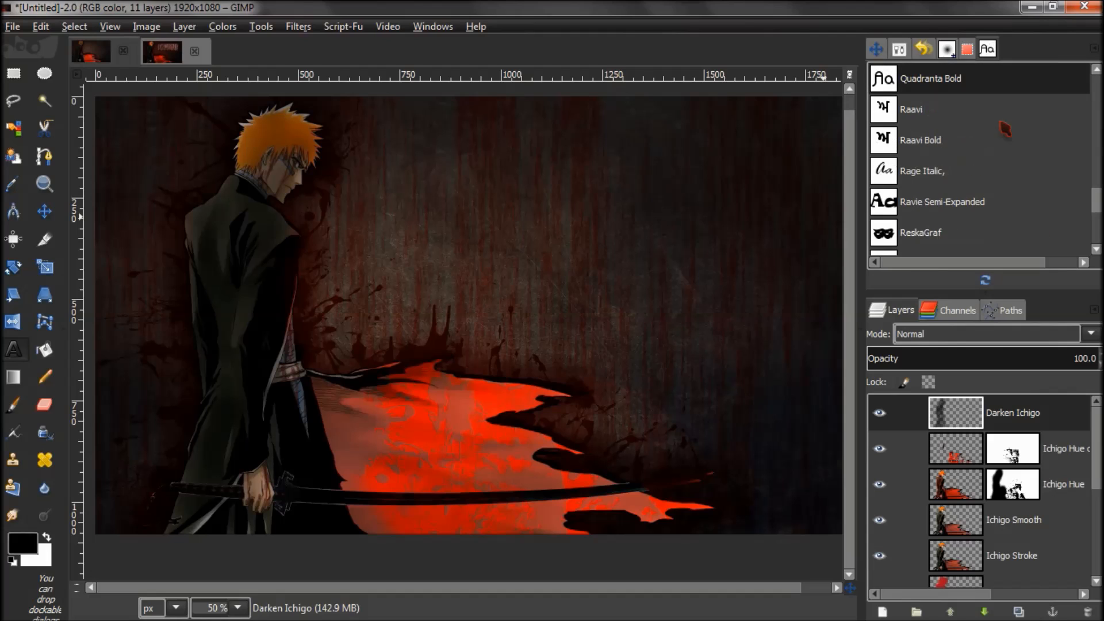
key(Up)
key(Up)
key(Up)
key(Up)
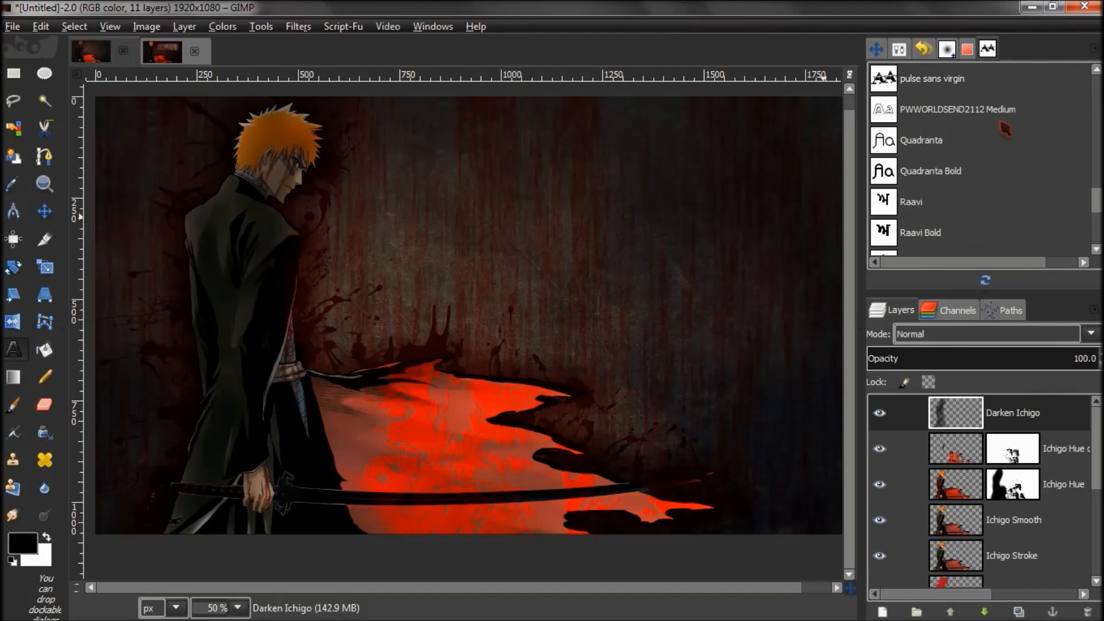
key(Up)
key(Up)
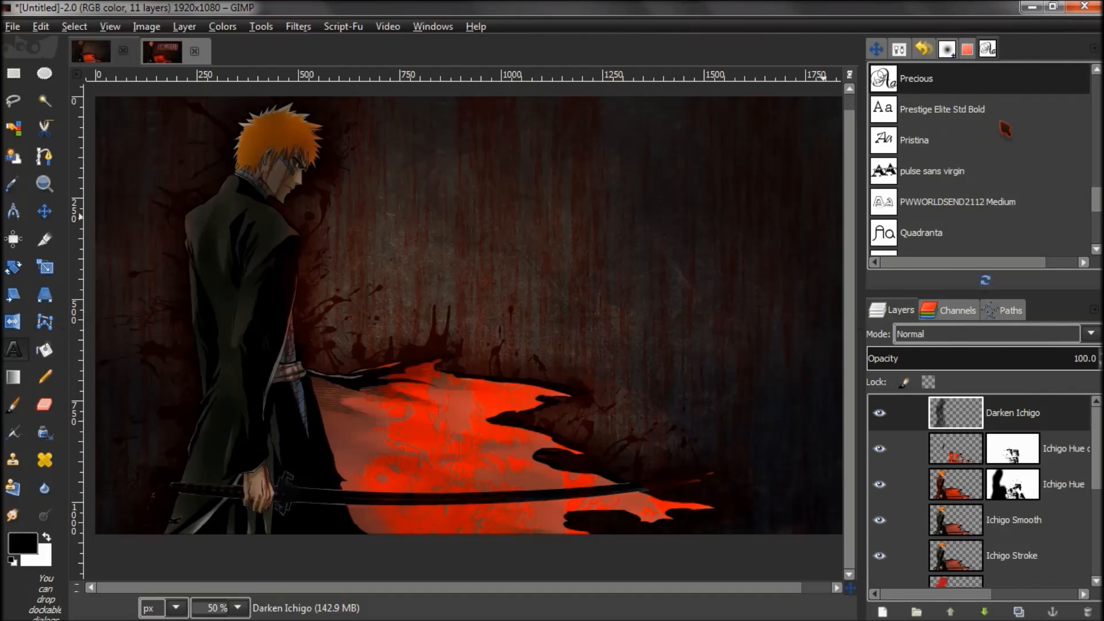
key(Up)
key(Up)
key(Up)
key(Up)
key(Up)
key(Up)
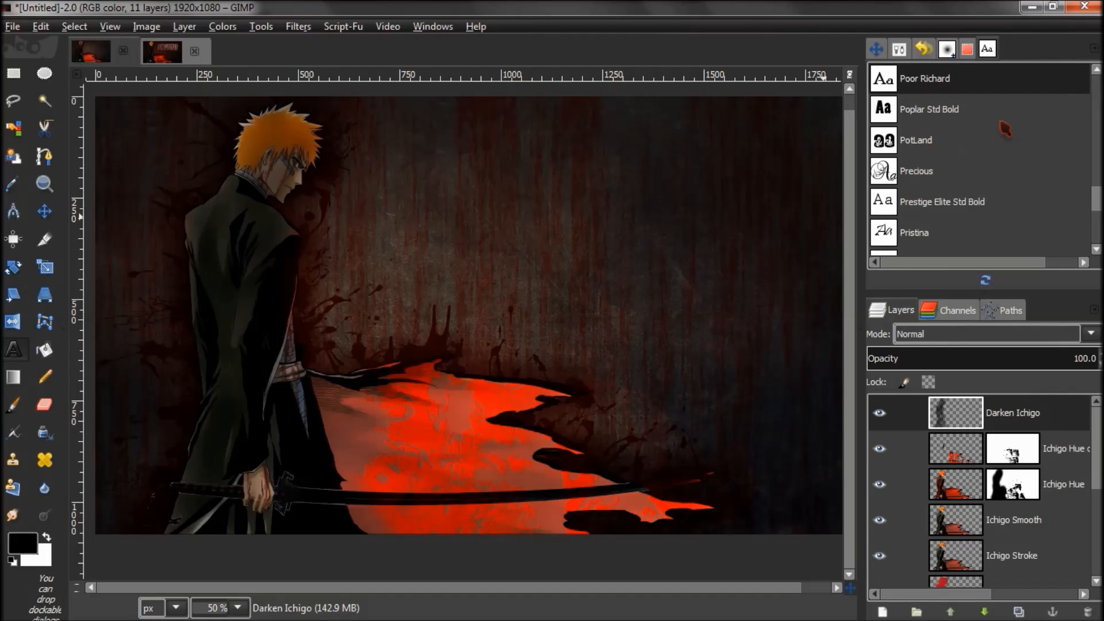
key(Up)
key(Up)
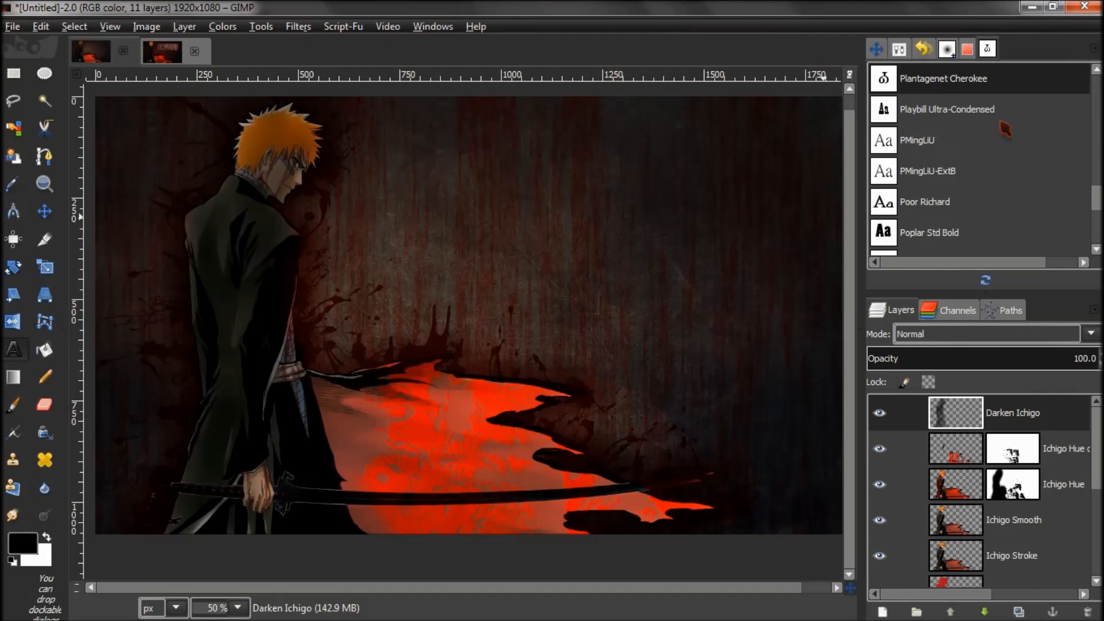
key(Up)
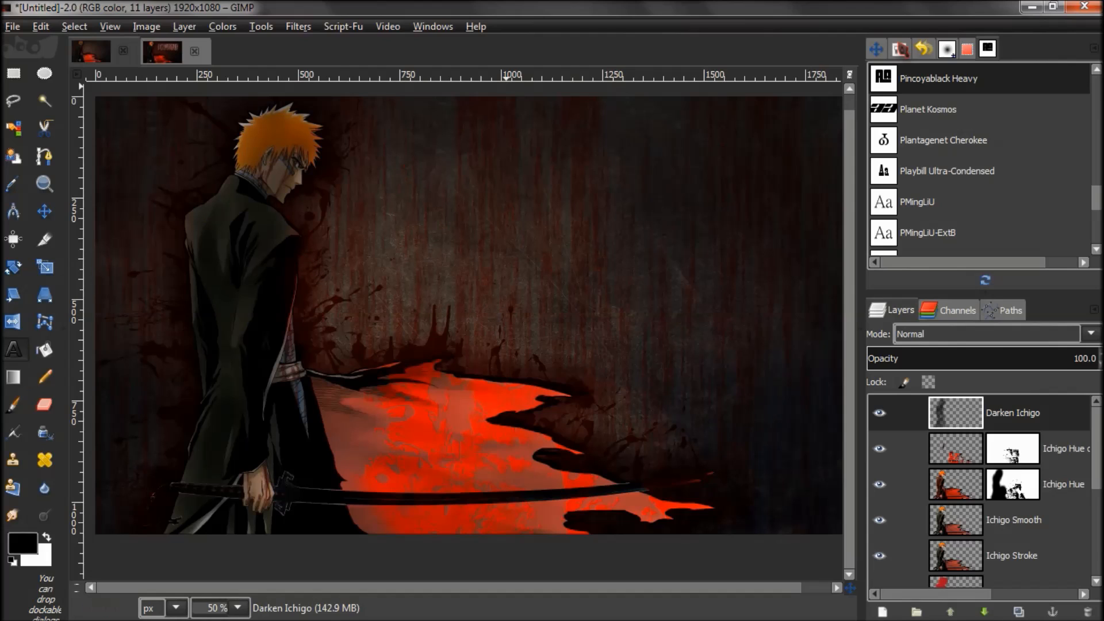
Step: Add the text "Ichigo" at 490 px on the background and move it fully into the empty area beside the figure
click(900, 48)
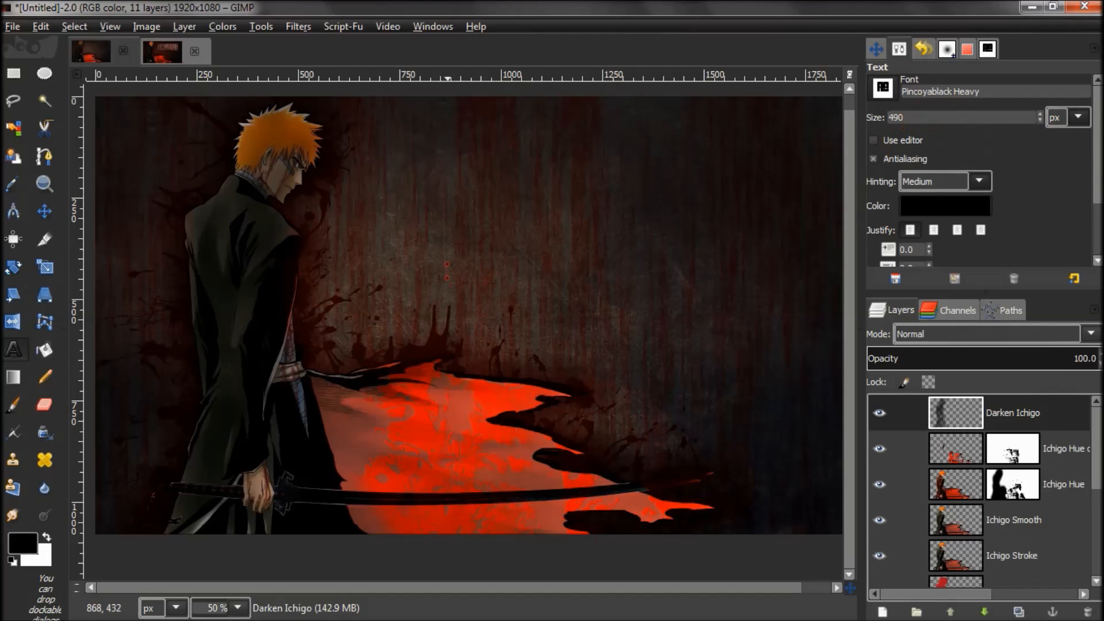
click(440, 218)
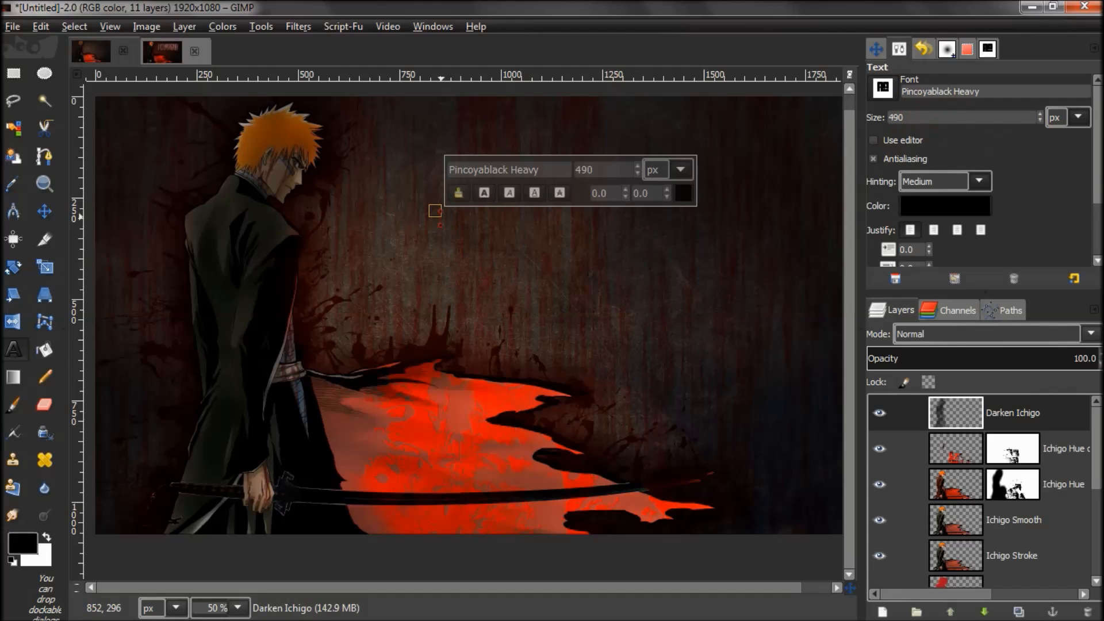
text(Ic)
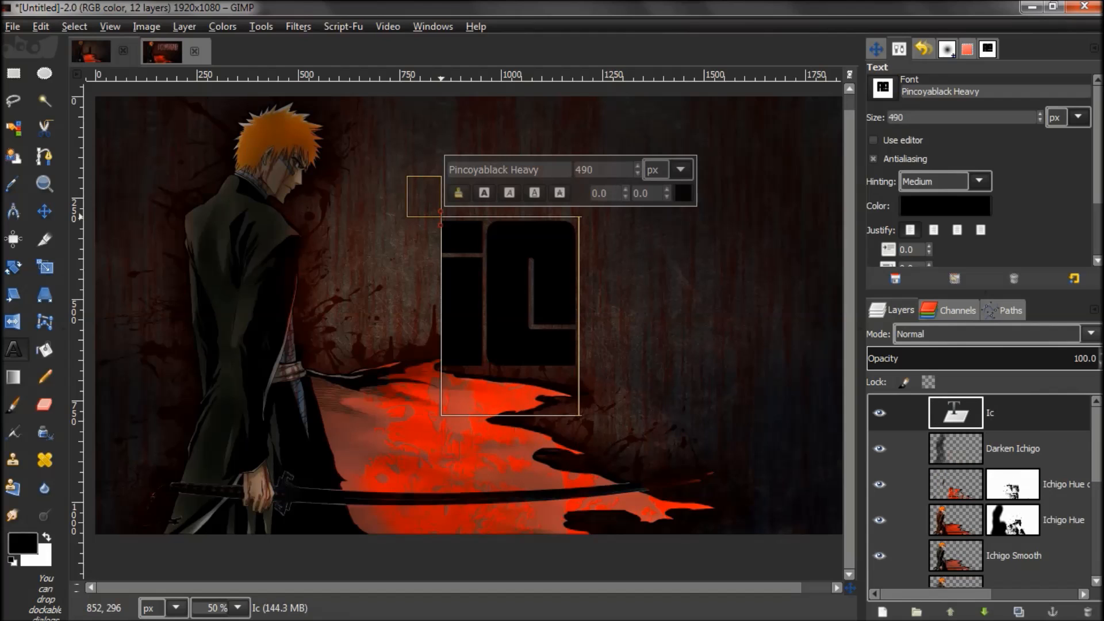
text(higo)
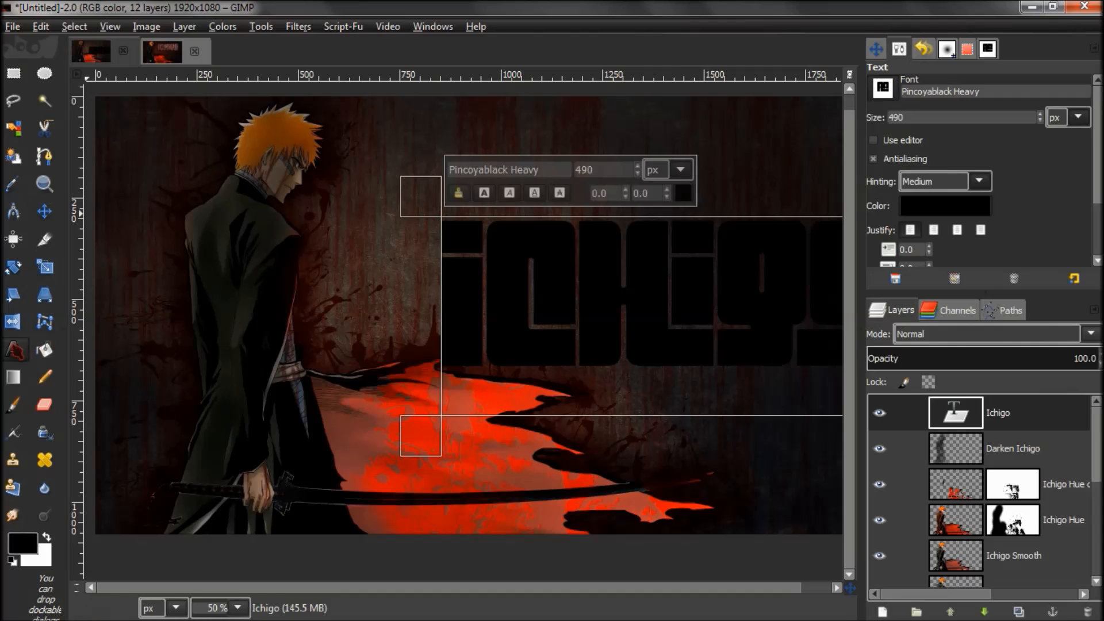
click(44, 211)
drag(558, 310, 493, 235)
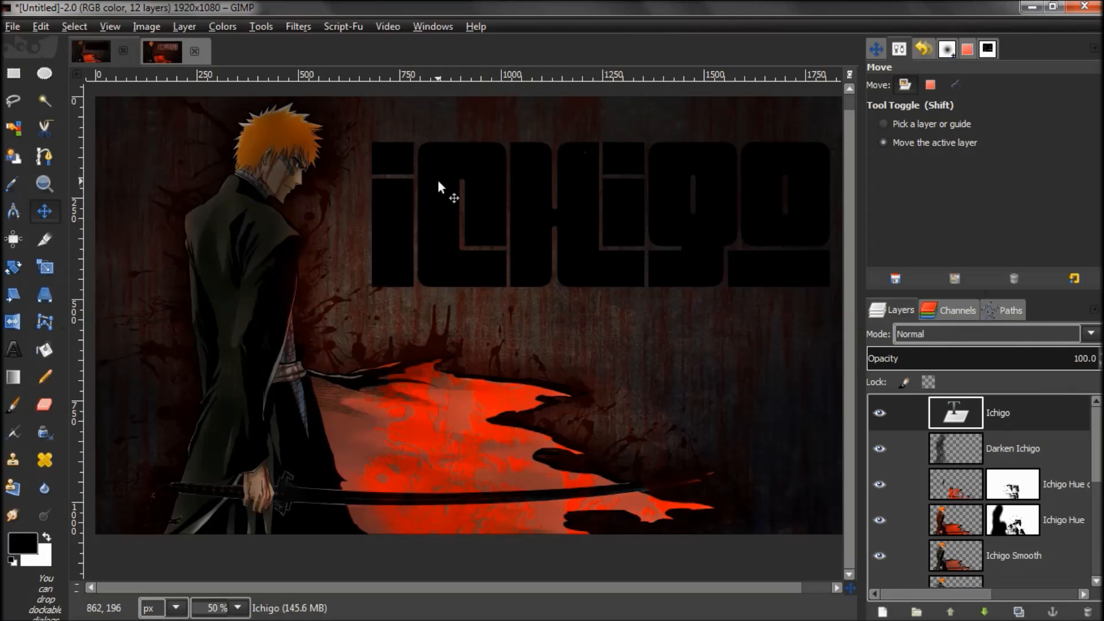
Step: Select the whole "Ichigo" text and reduce its font size to 400 px
click(13, 349)
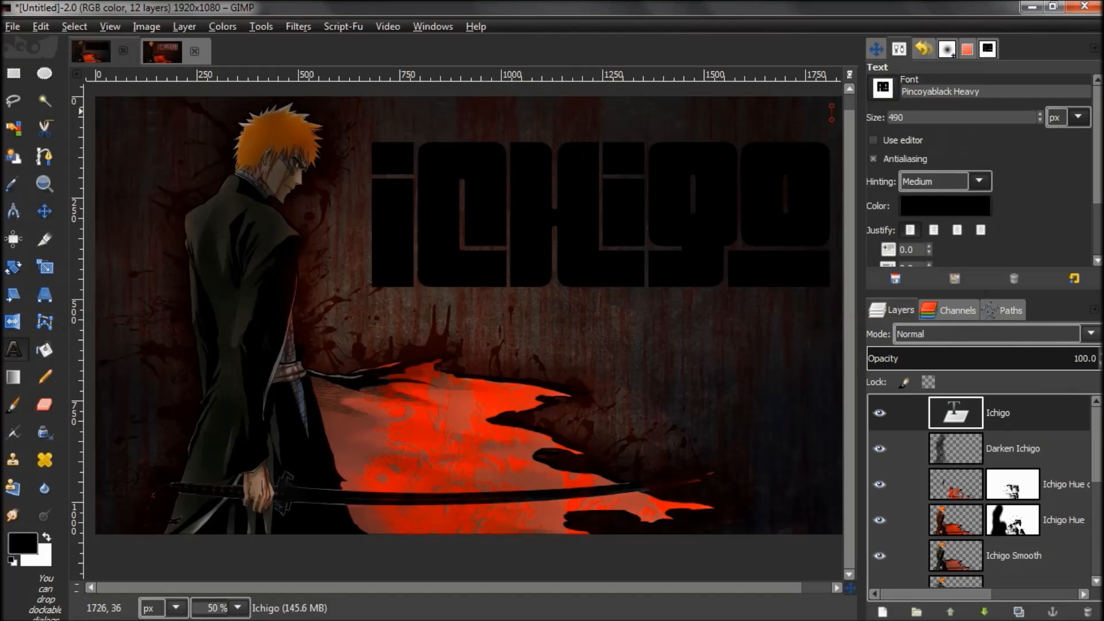
drag(824, 181, 368, 176)
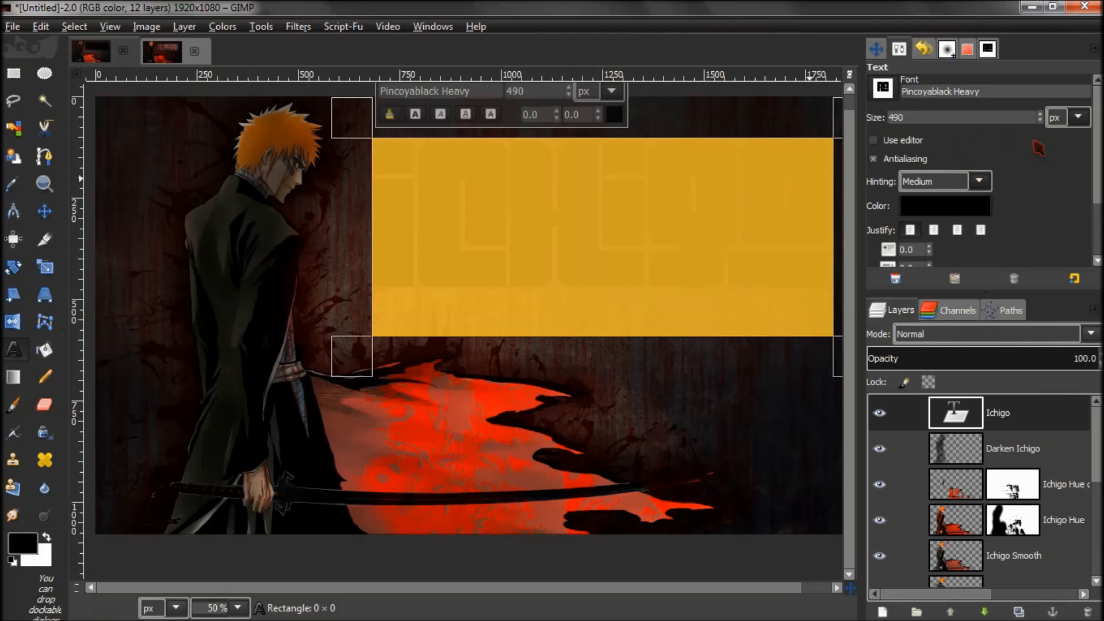
drag(1039, 120, 1040, 121)
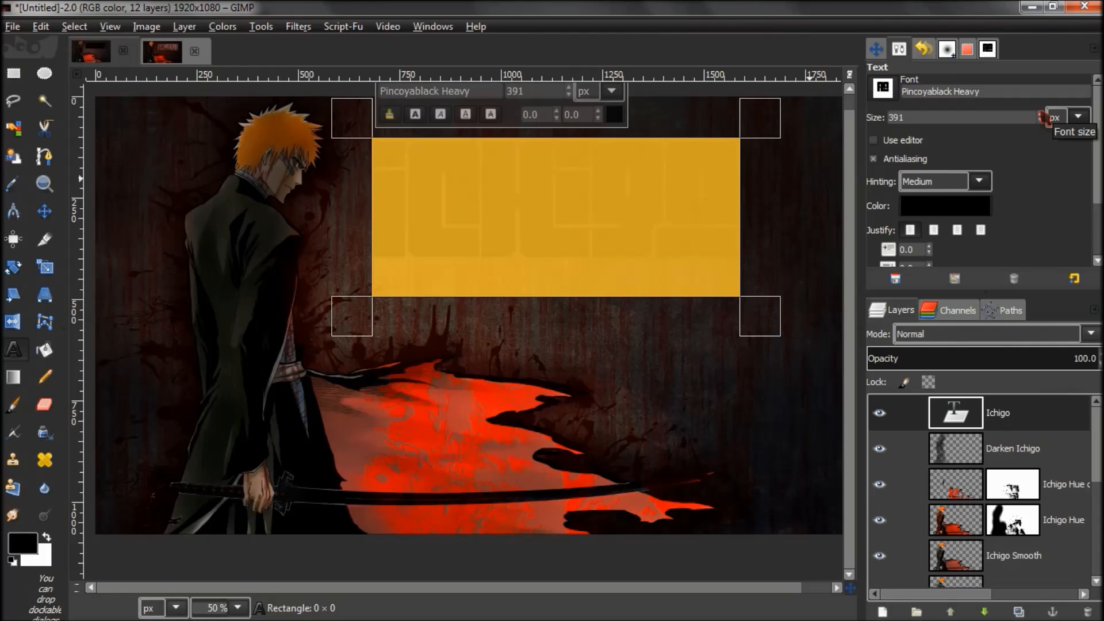
click(1041, 114)
click(1040, 115)
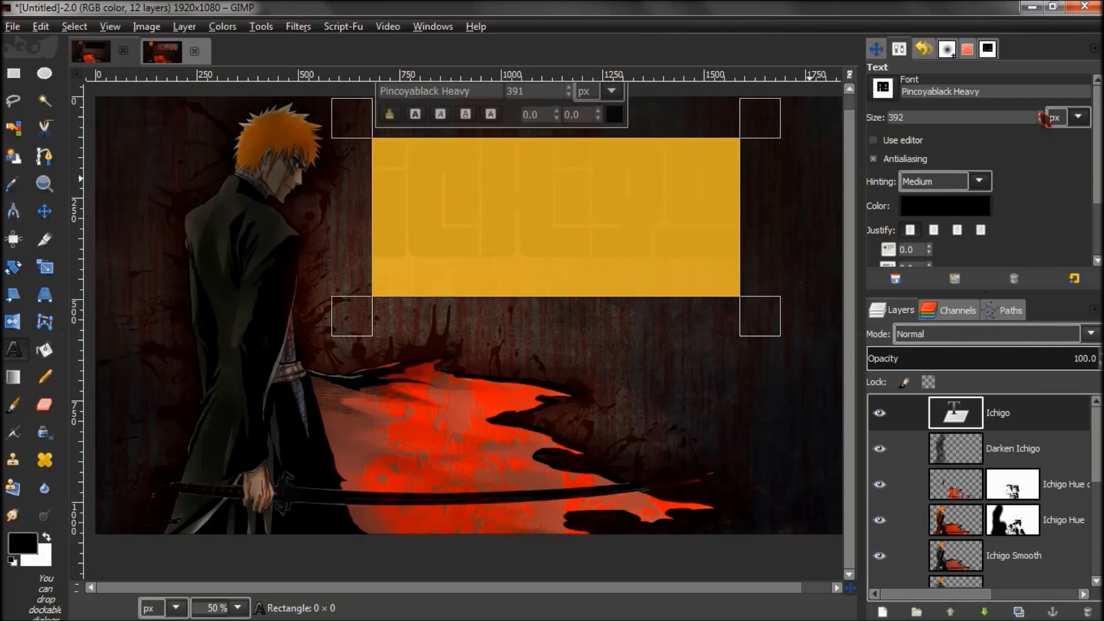
click(1040, 114)
click(1040, 115)
click(1040, 115)
click(1041, 115)
click(1040, 115)
click(1040, 115)
click(1040, 114)
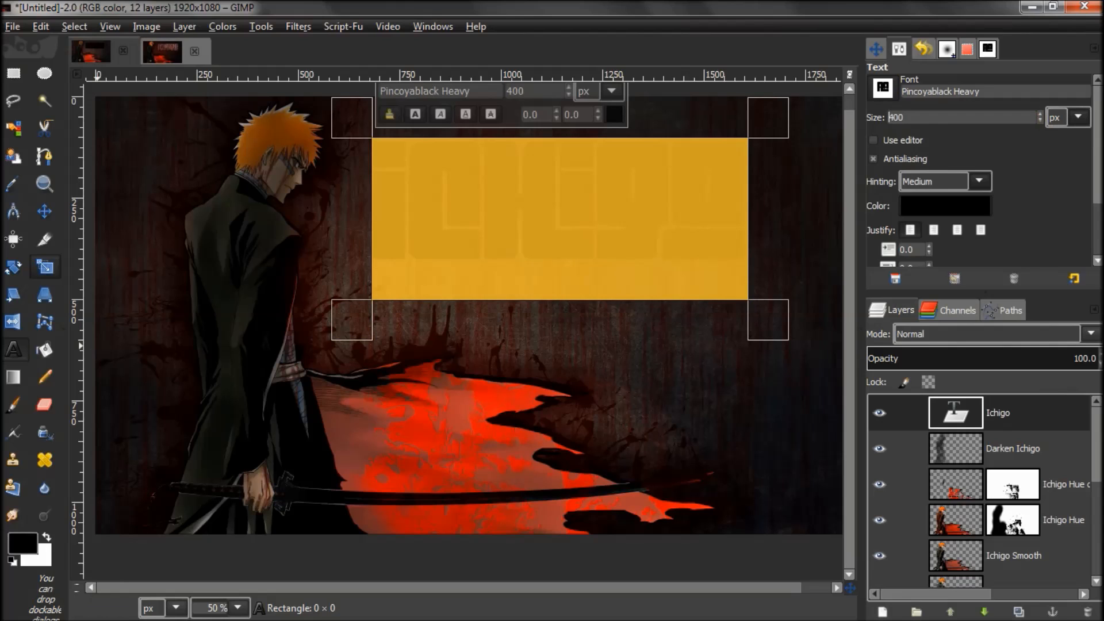
Step: Reposition the resized "Ichigo" text farther from the figure, in the upper right area of the artwork
click(45, 211)
drag(536, 233, 586, 238)
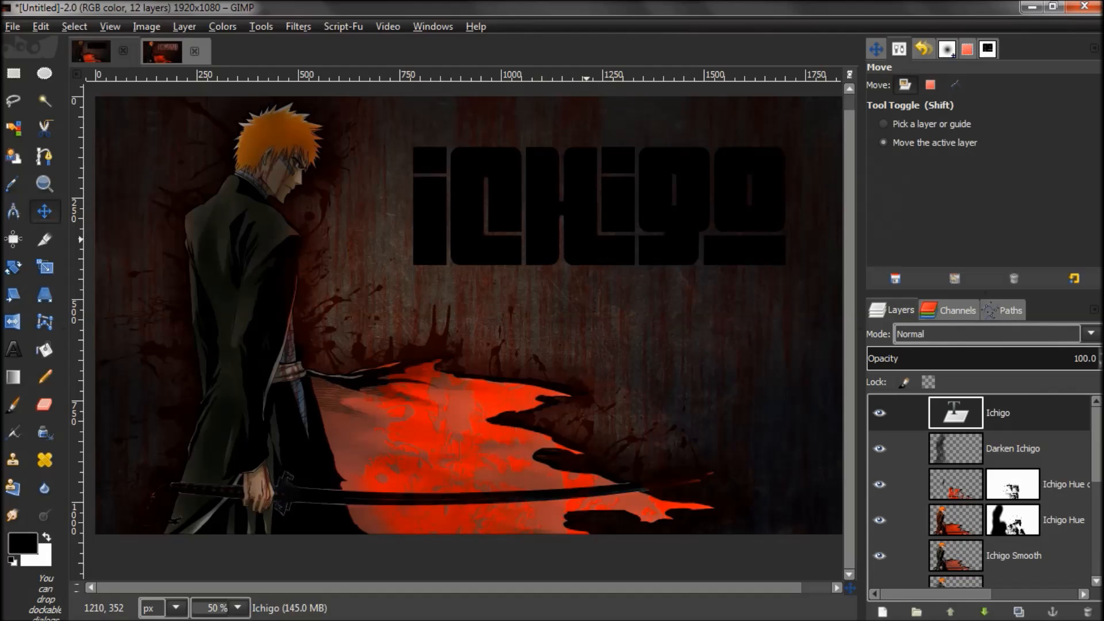
click(877, 49)
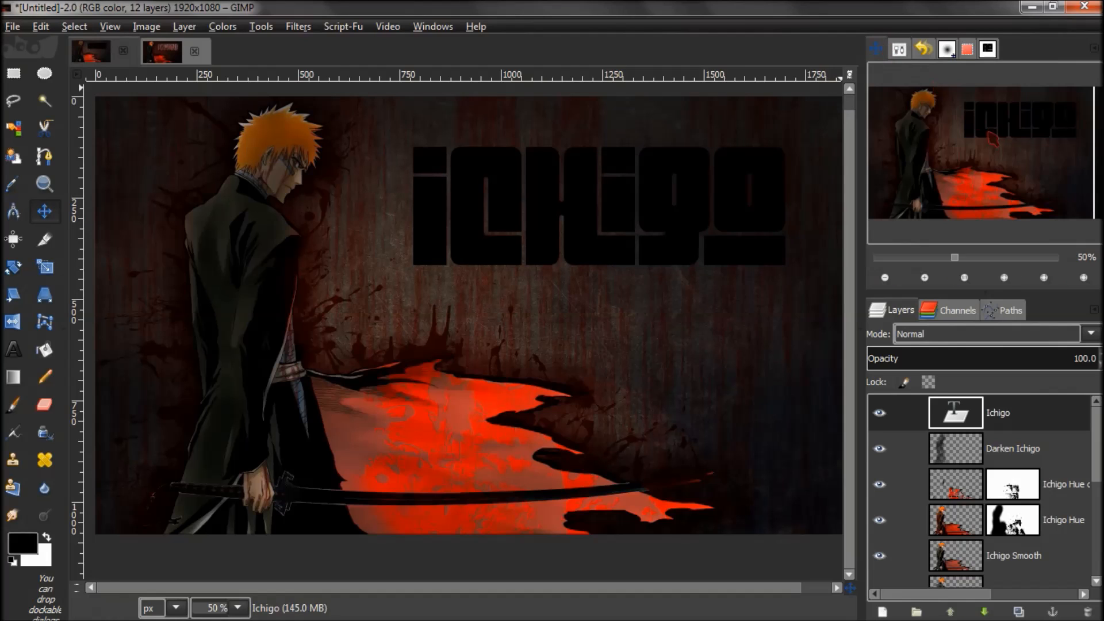
drag(993, 139, 998, 146)
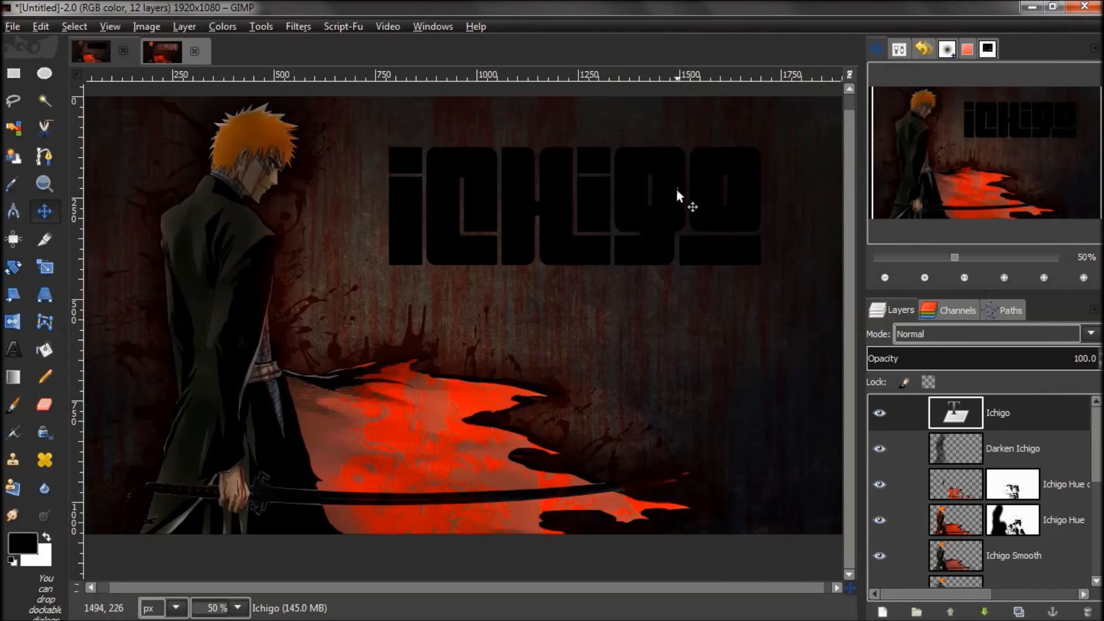
drag(671, 196, 699, 199)
drag(702, 198, 709, 196)
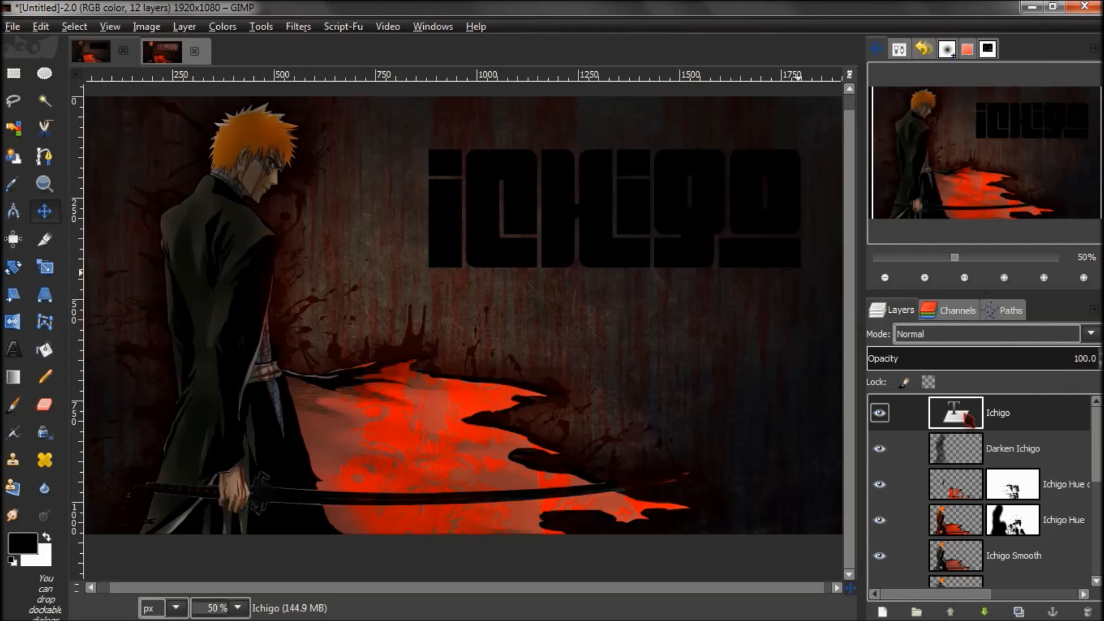
Step: Select the shape of the "Ichigo" text from its layer and set the foreground colour to 383131
alt+click(969, 420)
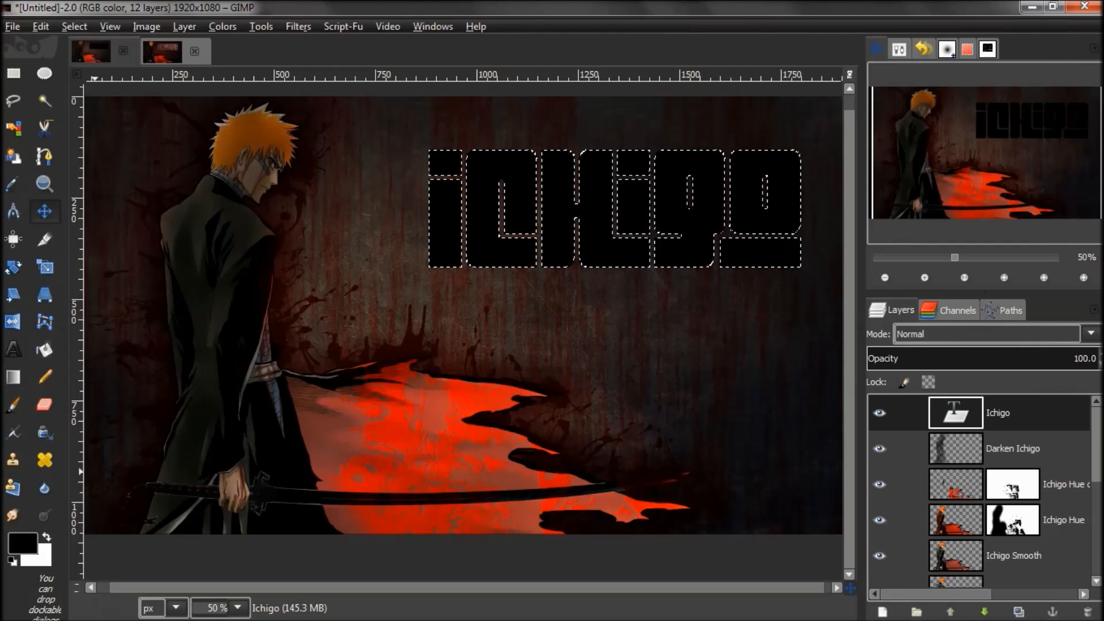
click(22, 542)
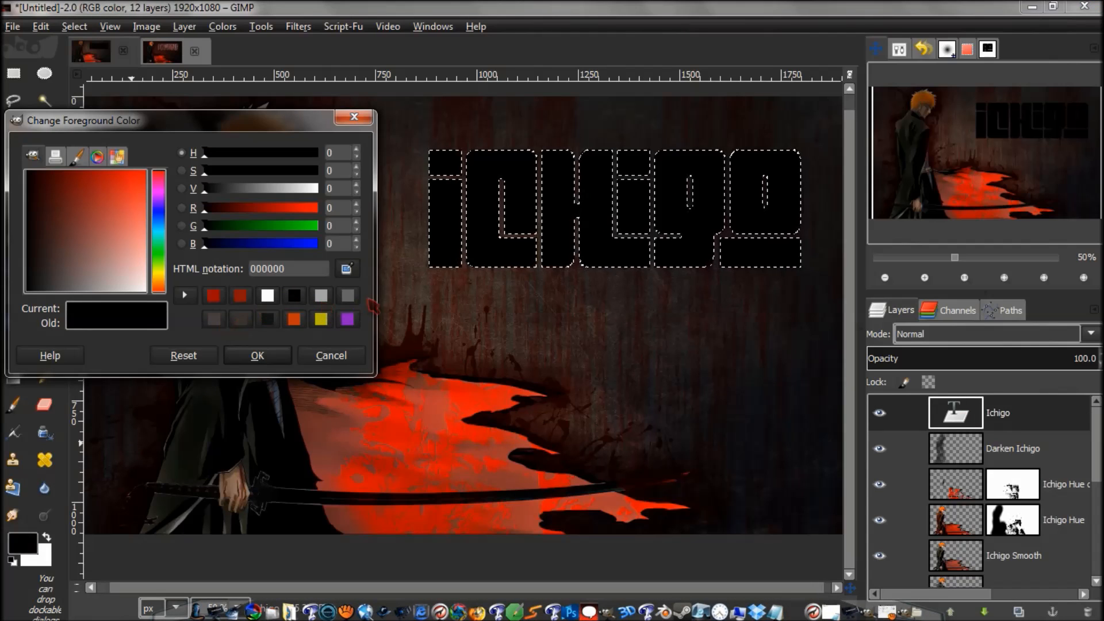
click(242, 323)
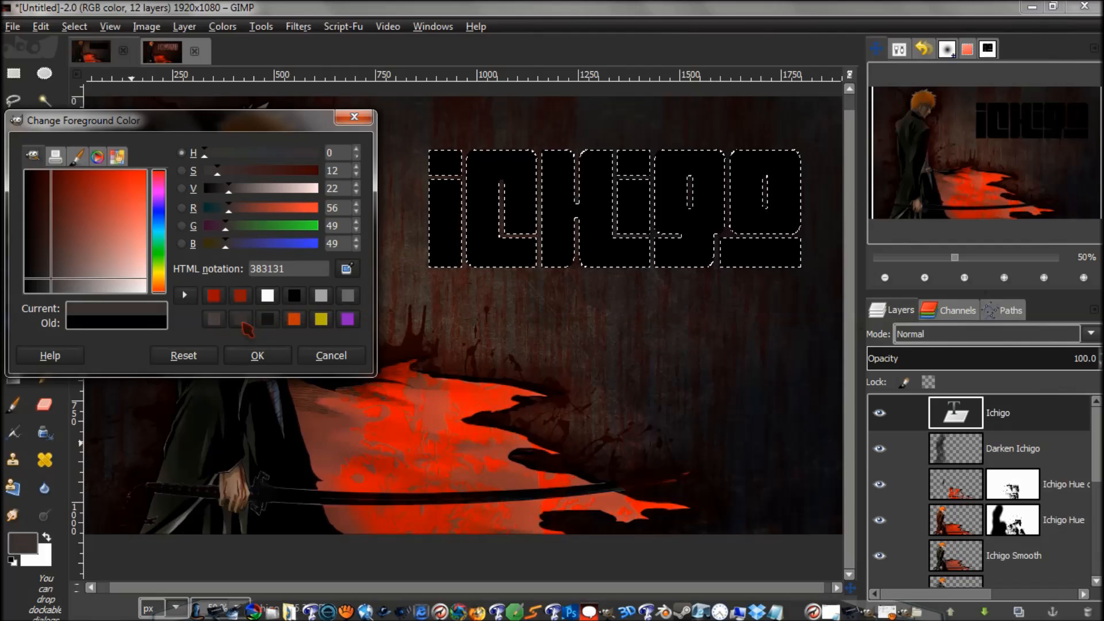
click(257, 355)
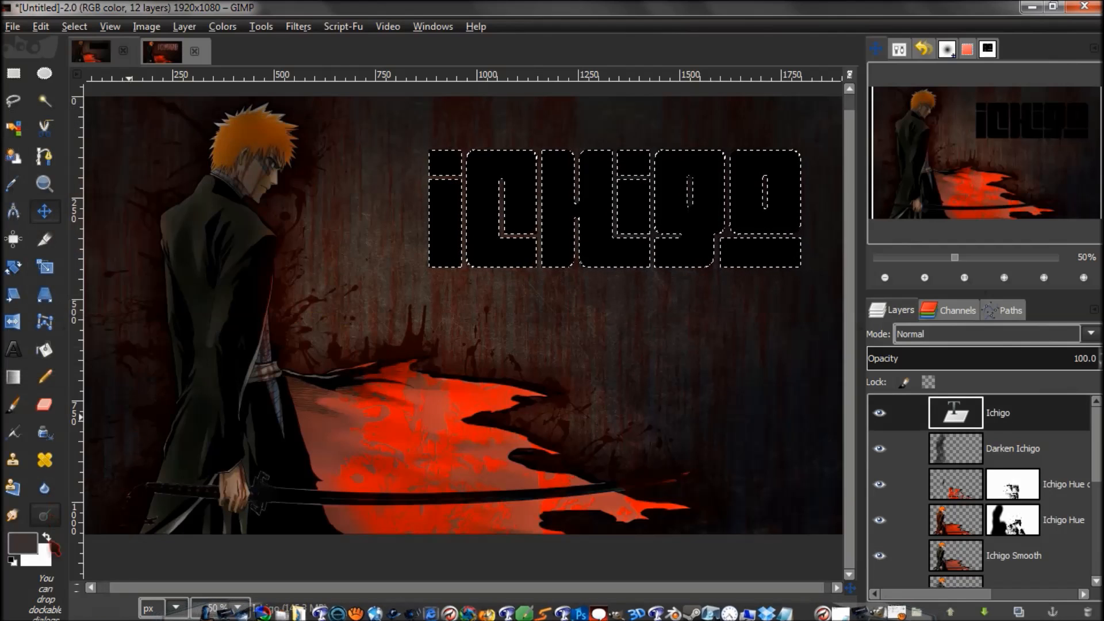
click(26, 543)
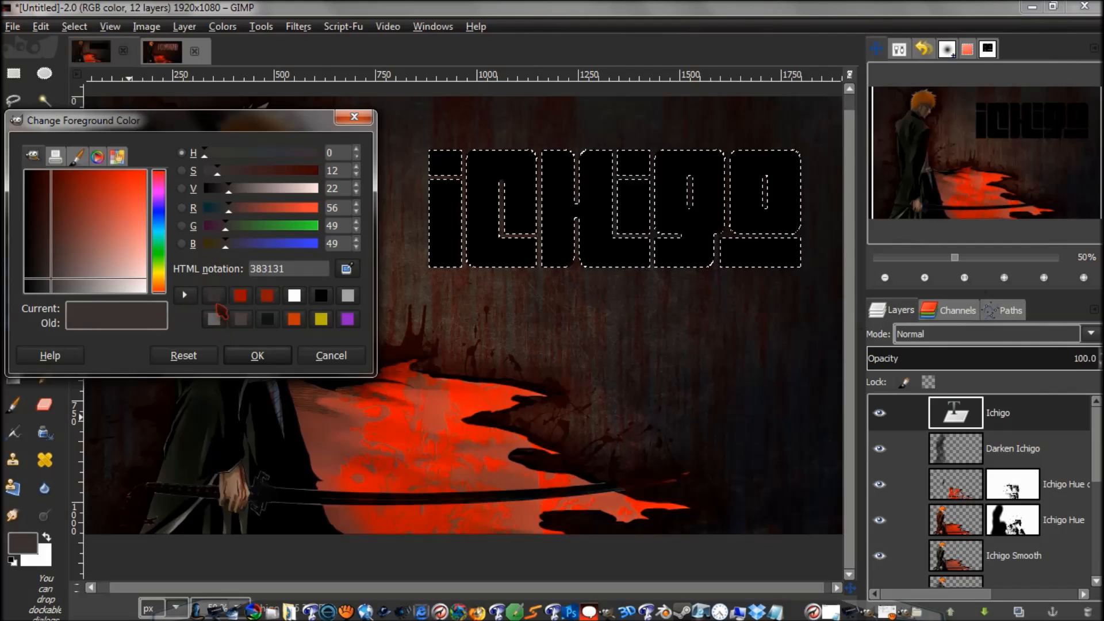
click(239, 321)
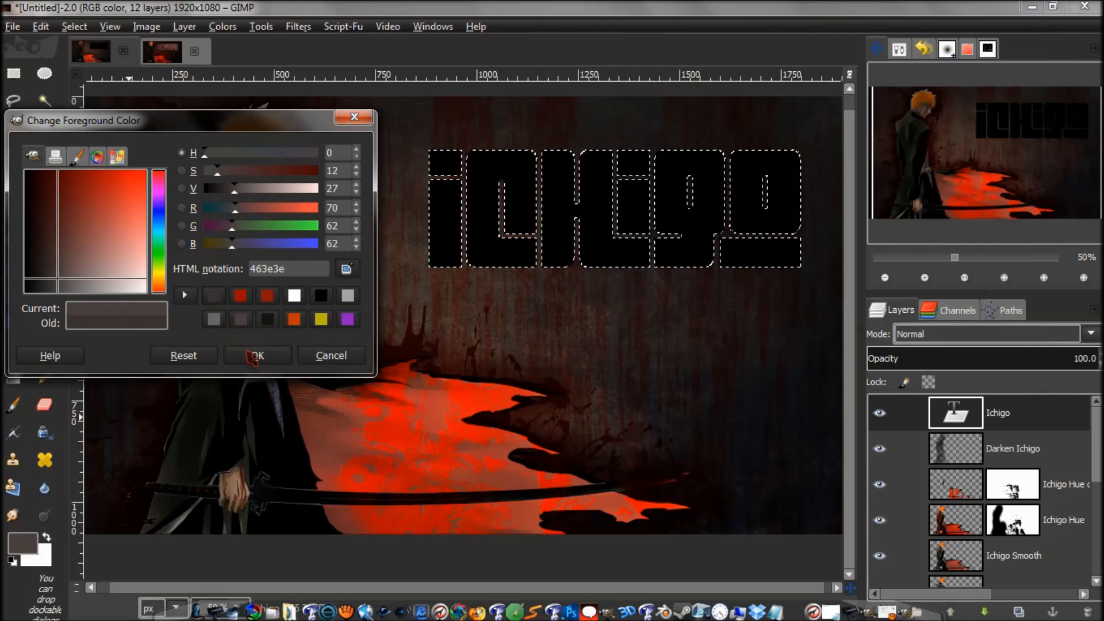
click(219, 297)
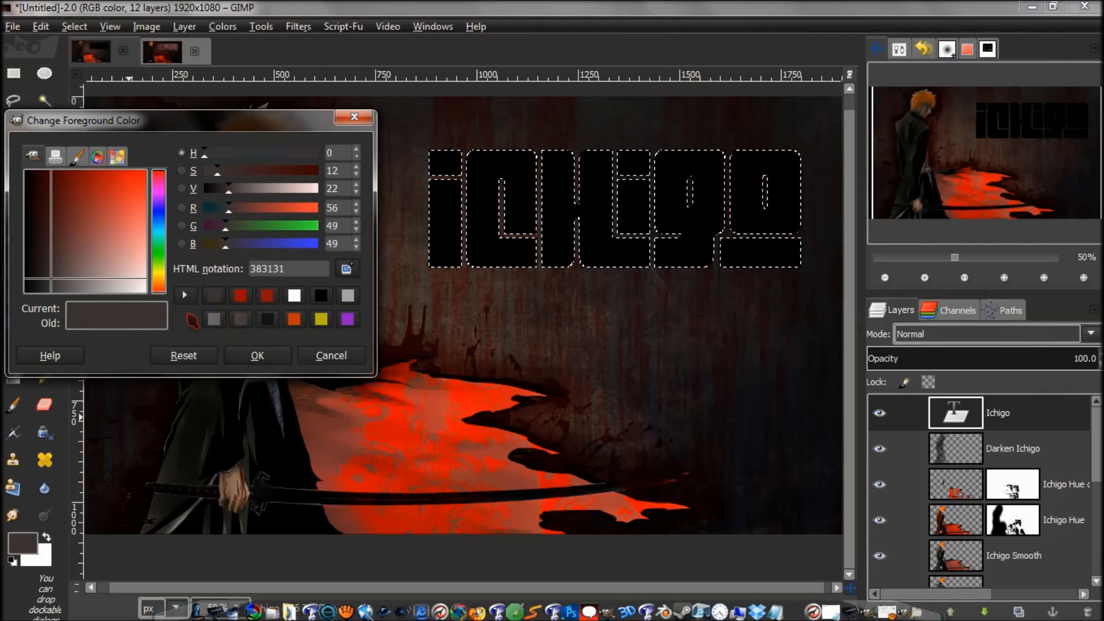
click(257, 355)
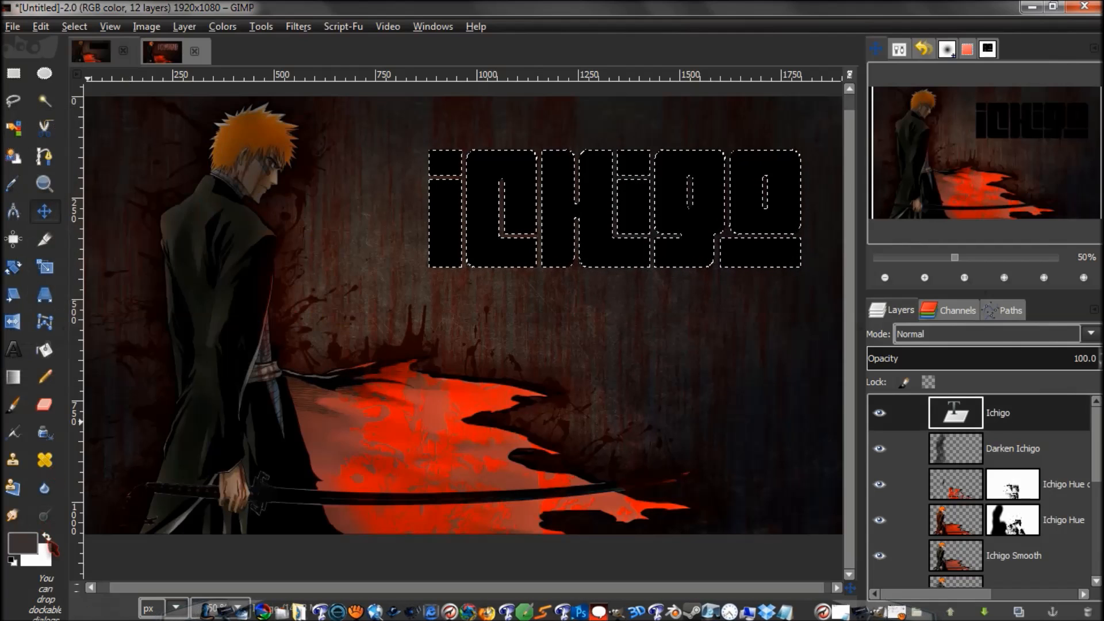
Step: Set the background colour to a medium grey from the saved swatches, keeping the dark brown-grey as foreground
click(46, 536)
click(23, 542)
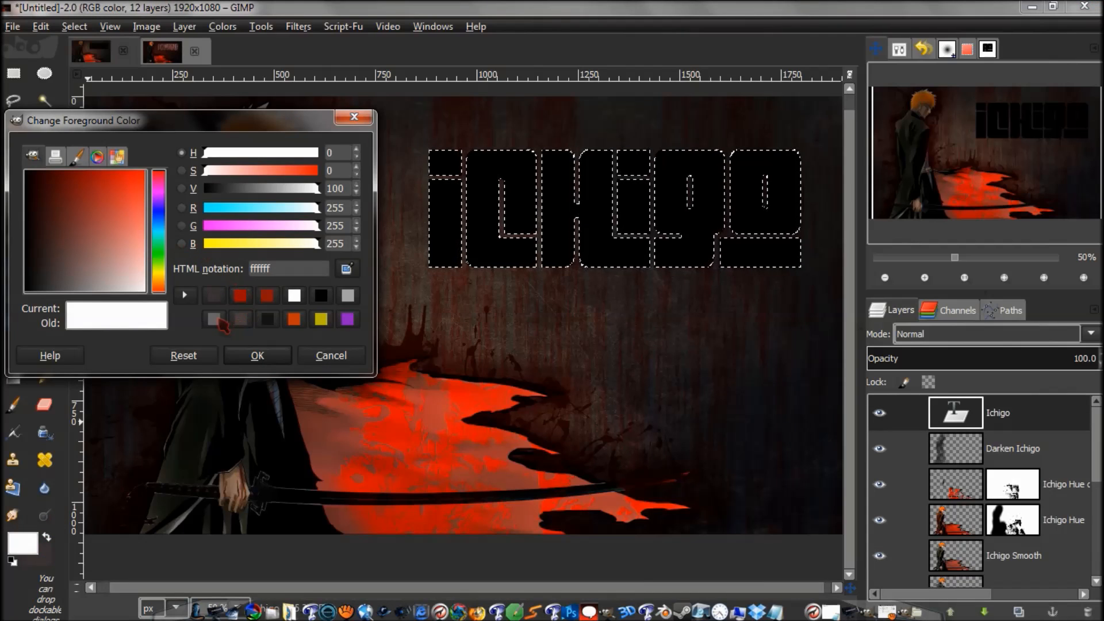
click(216, 320)
click(256, 356)
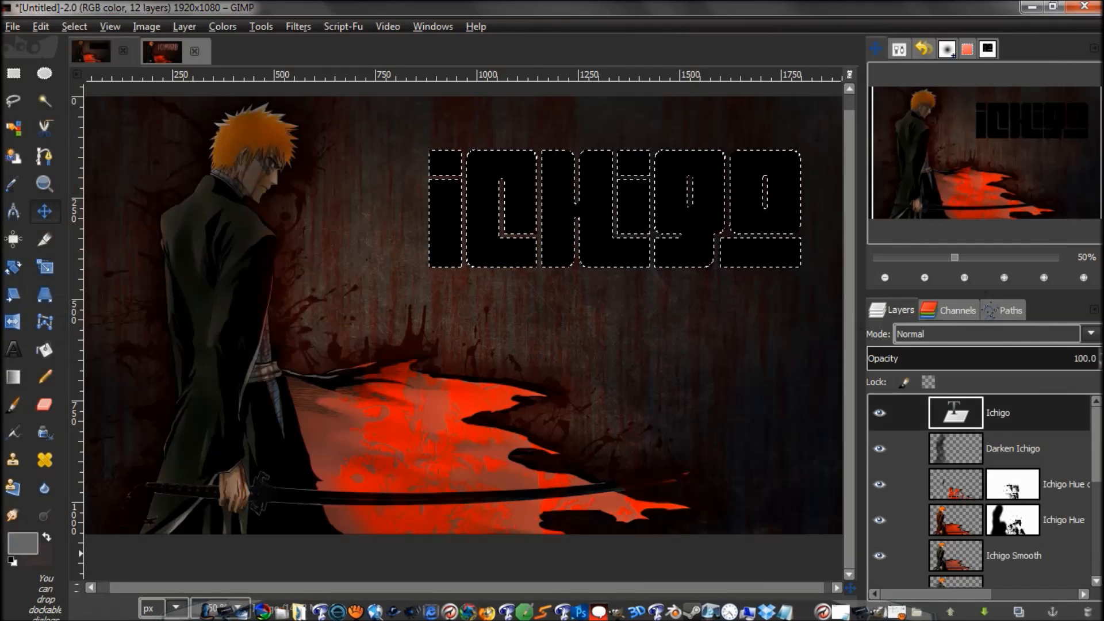
click(46, 536)
Step: Fill the selected letters with a vertical gradient running from dark at their base to grey at their top, and clear the selection
click(18, 377)
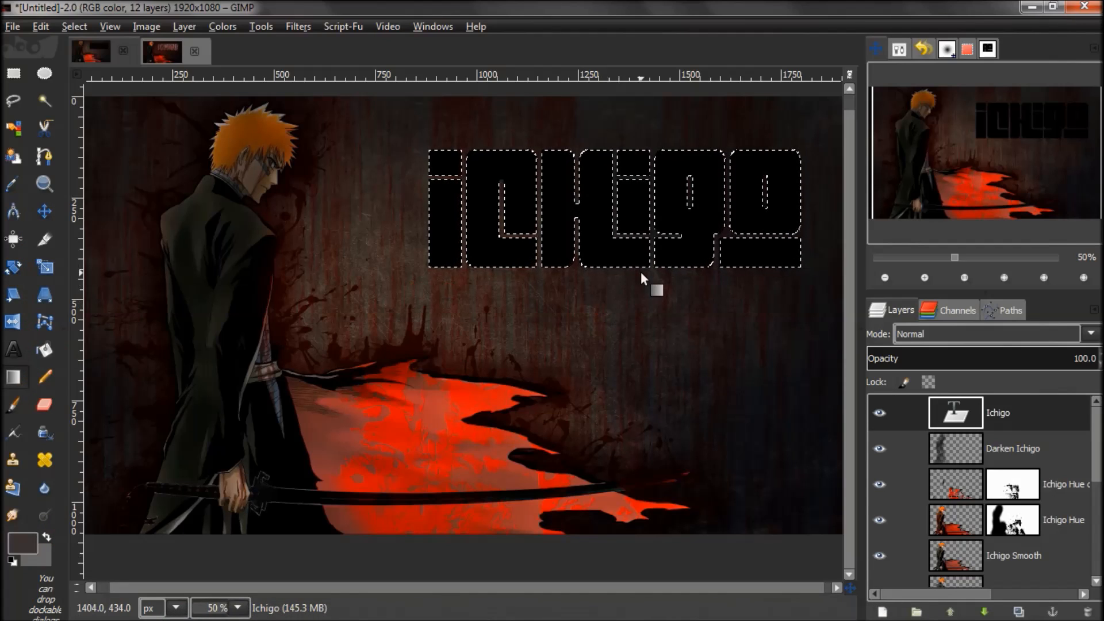
drag(617, 262, 618, 134)
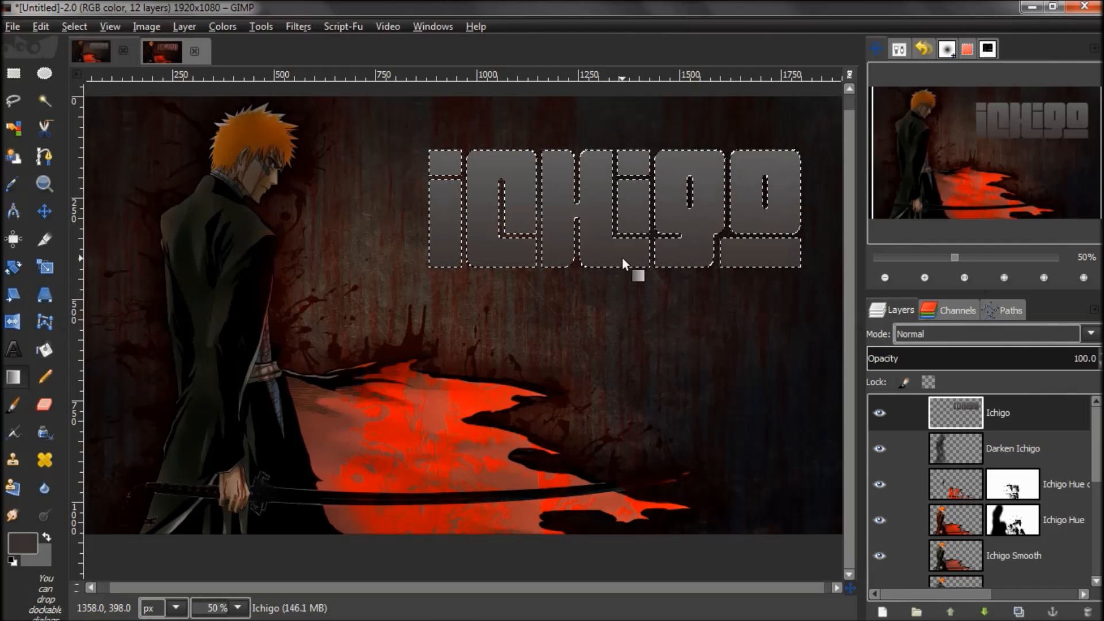
drag(622, 258, 621, 155)
drag(624, 242, 622, 165)
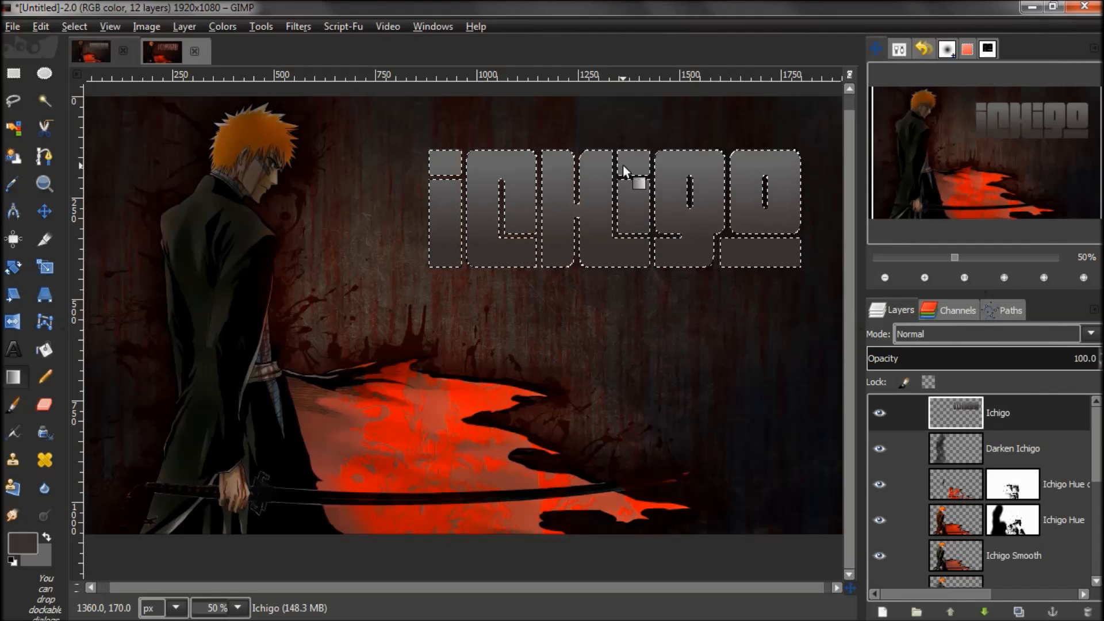
key(shift+ctrl+a)
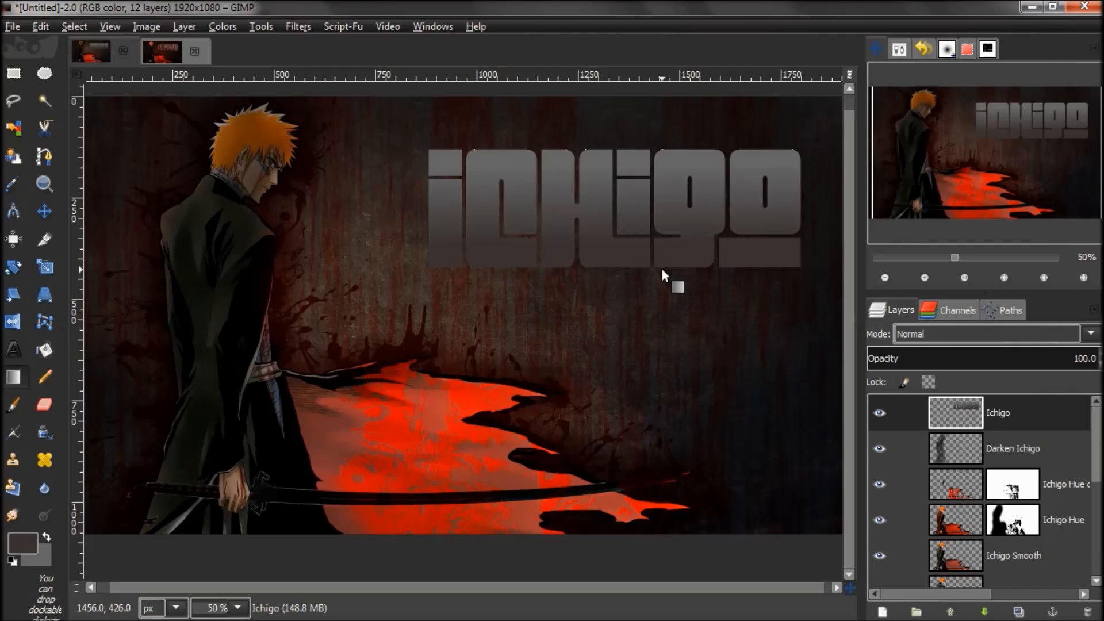
Step: Set up a previewed Inner Bevel on the Ichigo layer with depth 65, size 3, angle 90 and highlight opacity 100
click(181, 28)
mouse_move(299, 546)
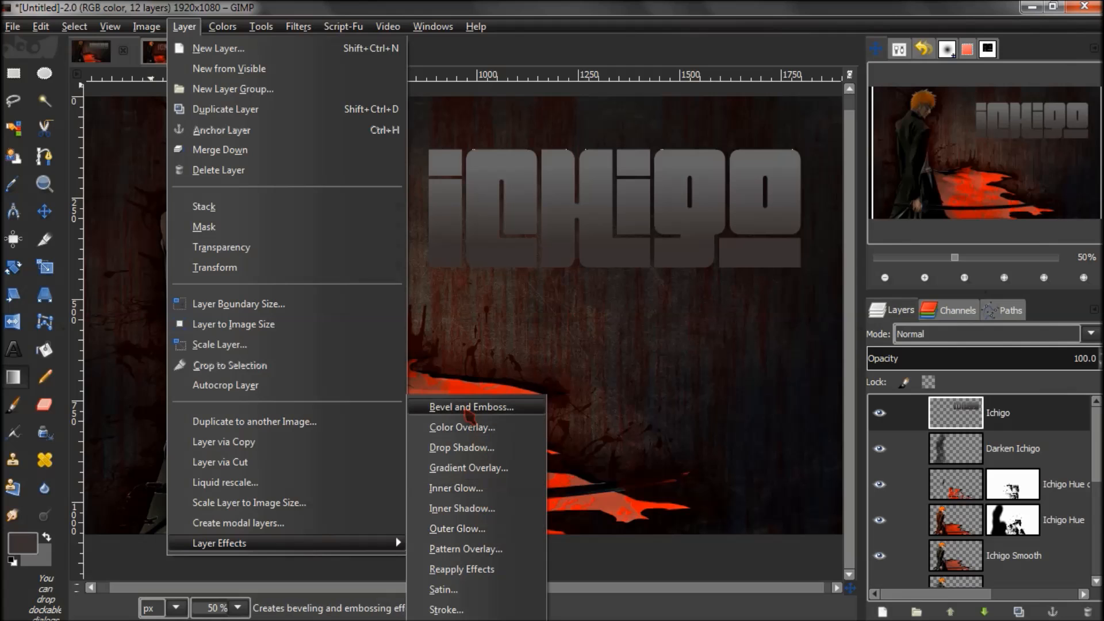
click(468, 410)
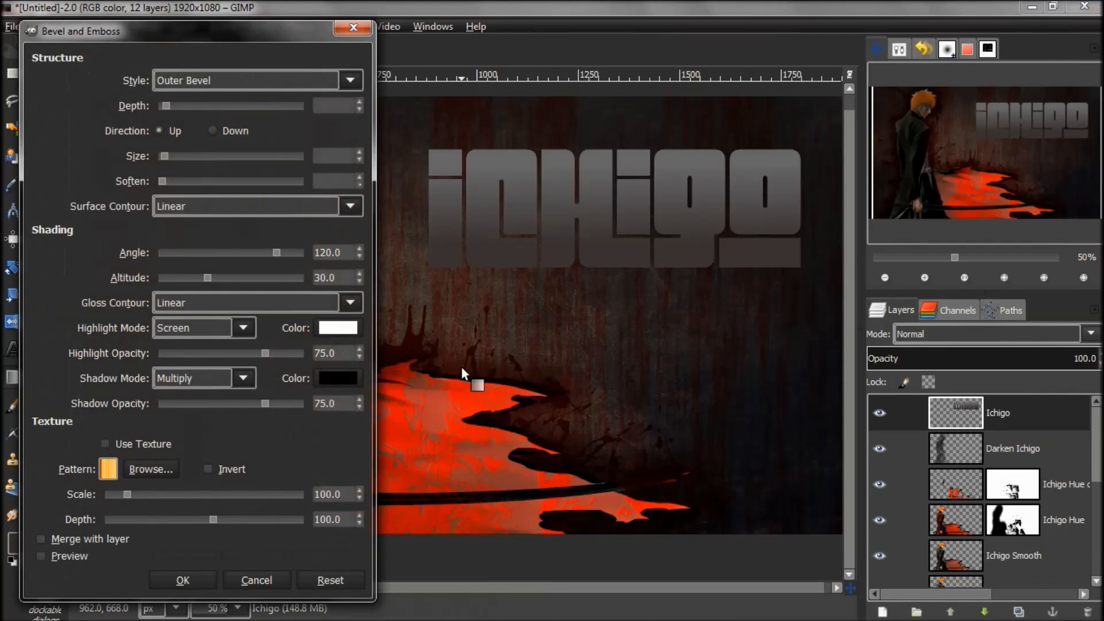
drag(271, 36, 327, 42)
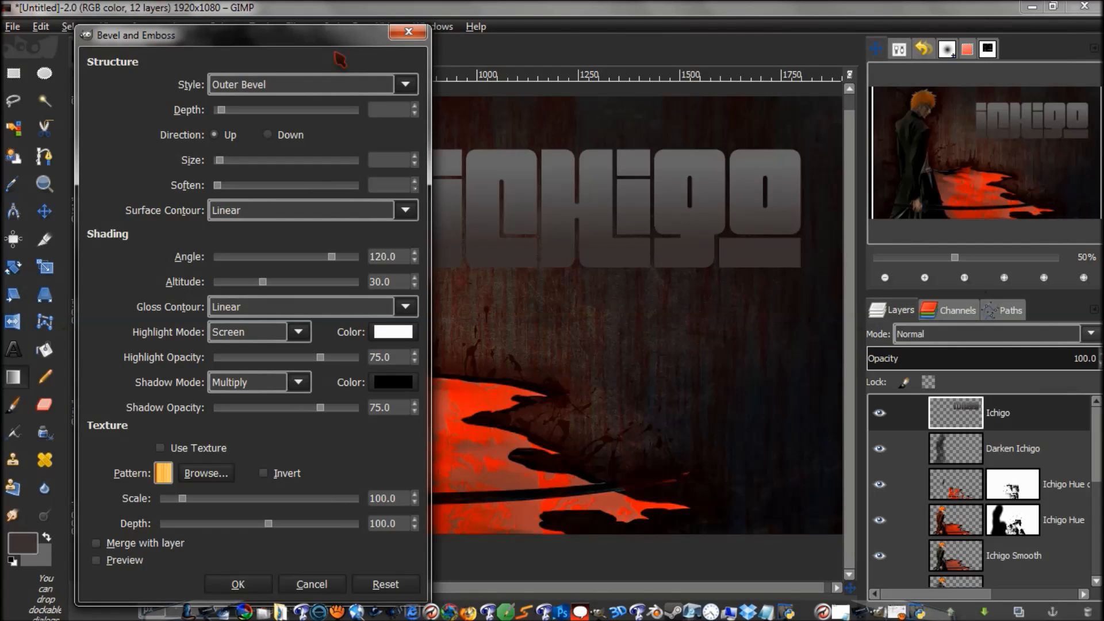
click(351, 88)
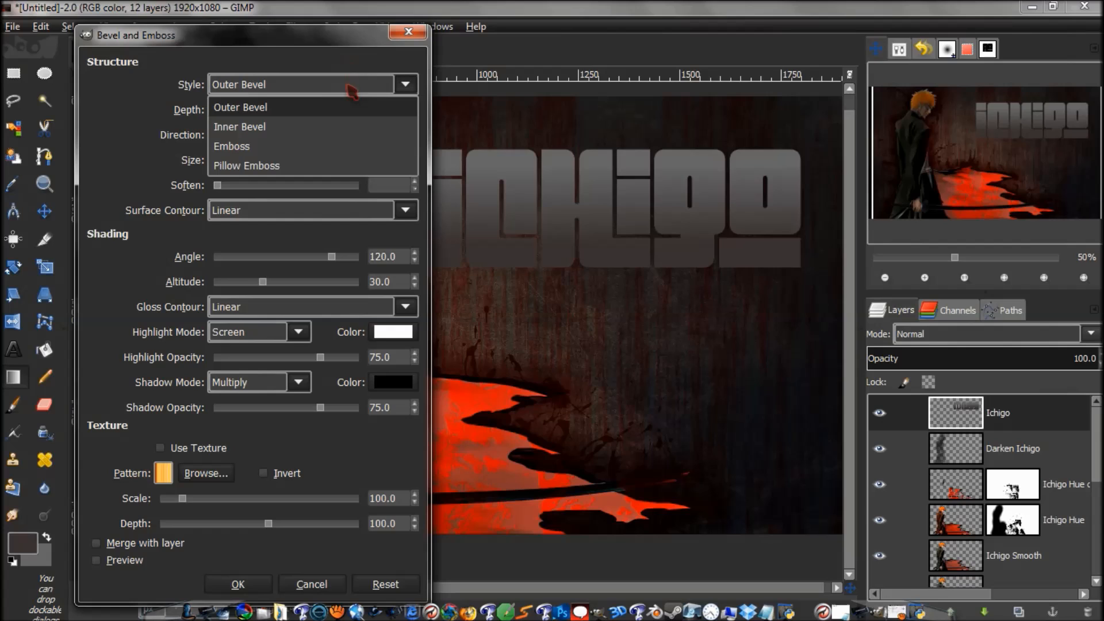
click(329, 128)
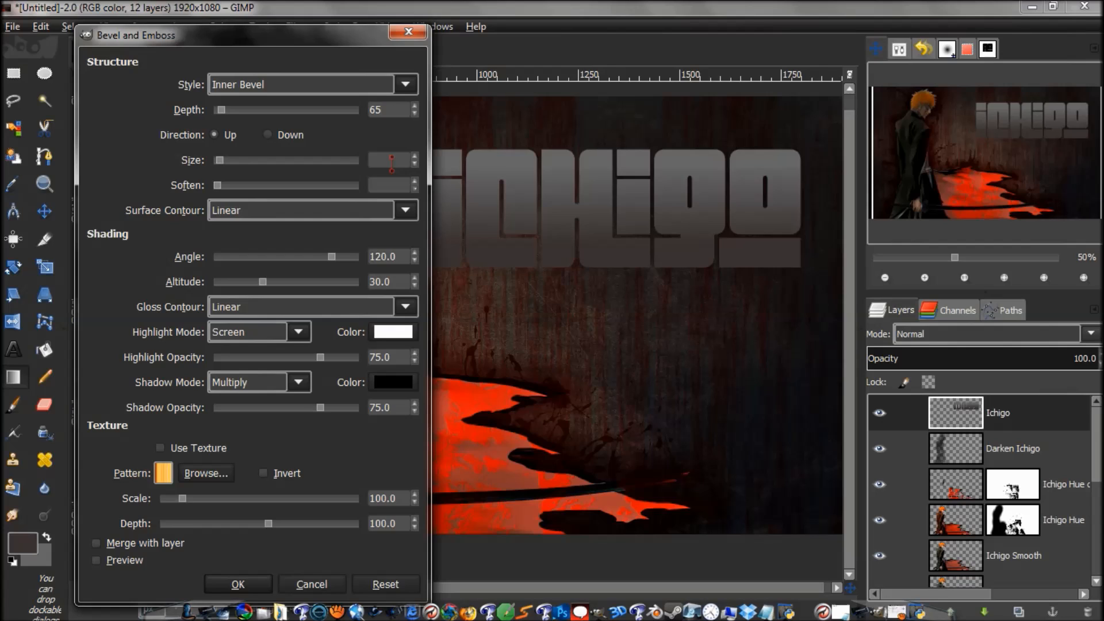
click(392, 164)
text(90)
click(98, 560)
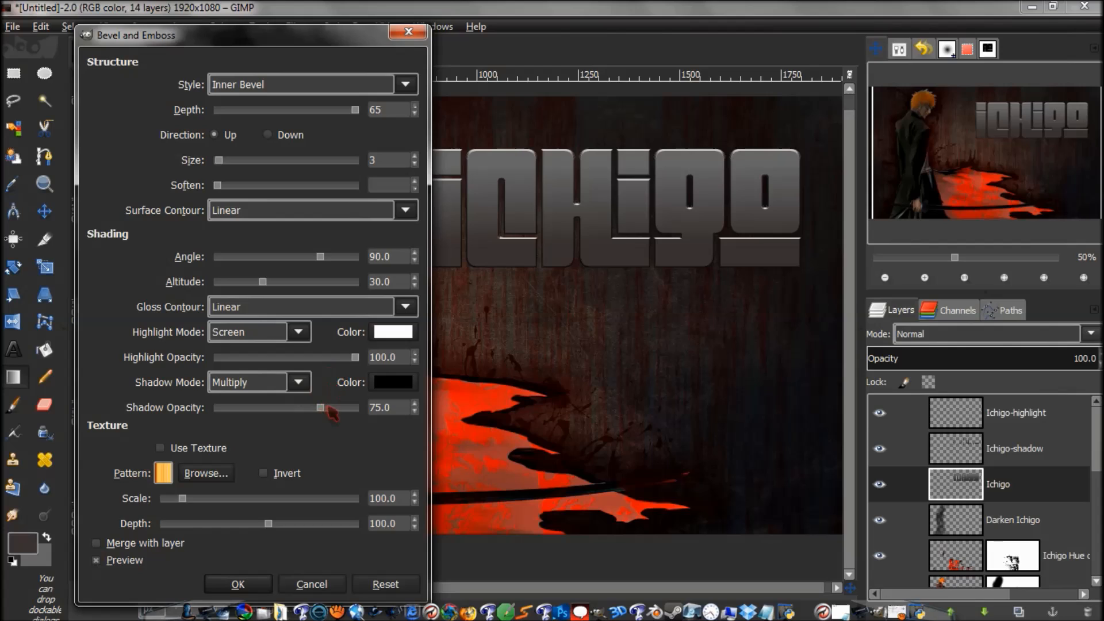
Step: Try a shadow opacity of 100 for the bevel, restore it to 75 and apply the effect
click(397, 408)
drag(390, 407, 367, 407)
text(100)
key(Return)
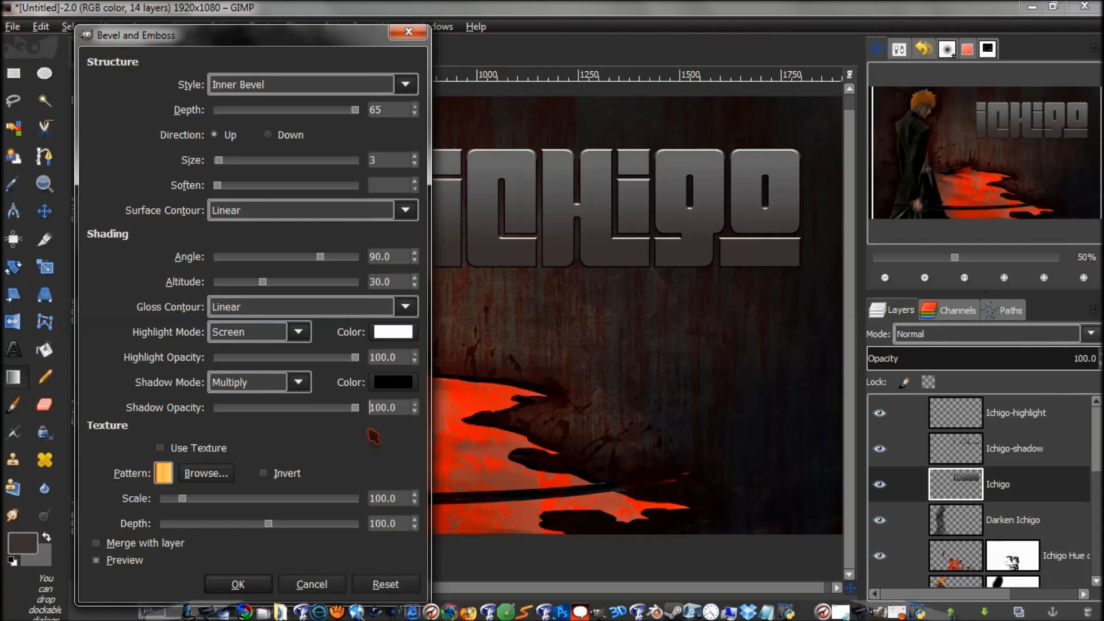
drag(398, 407, 353, 410)
key(BackSpace)
key(Return)
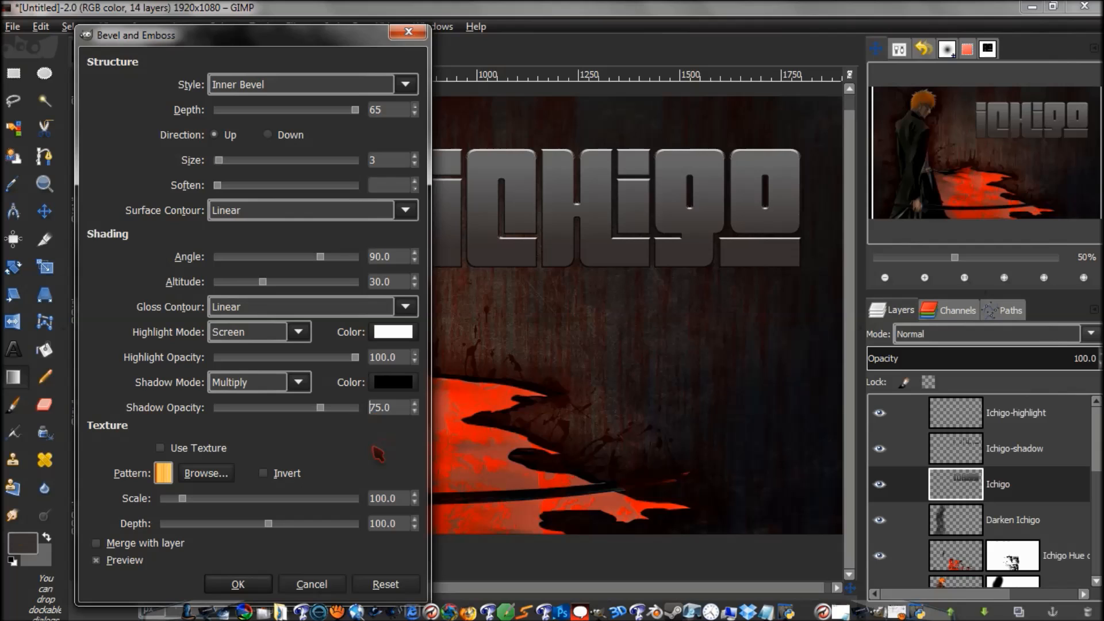
click(236, 585)
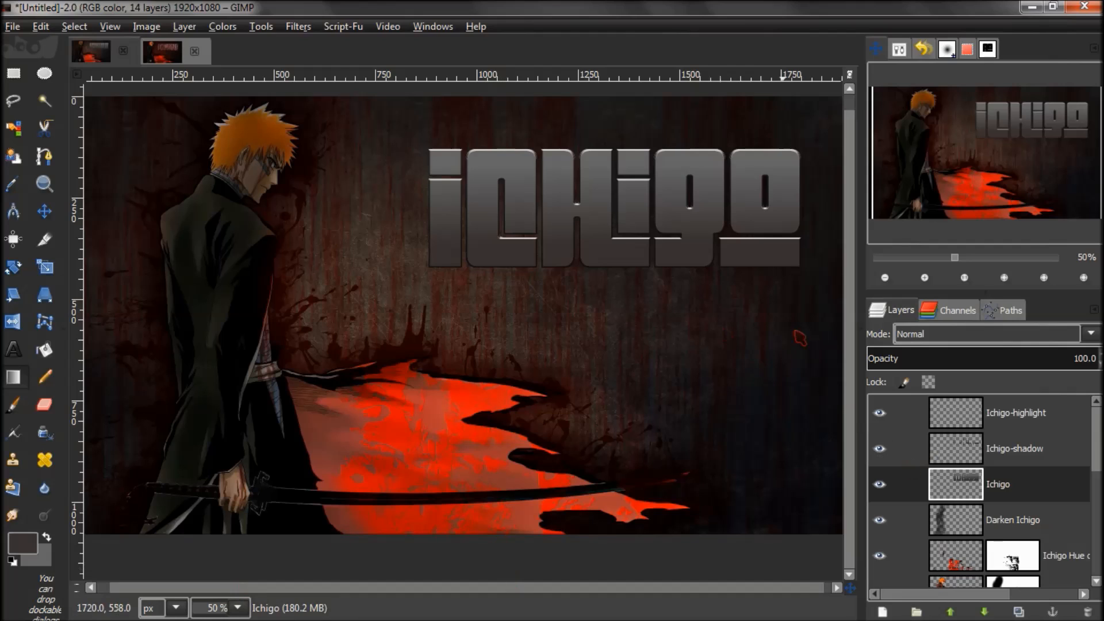
Step: Compare the title with the bevel's highlight and shadow layers hidden and shown
click(879, 449)
click(880, 415)
click(879, 416)
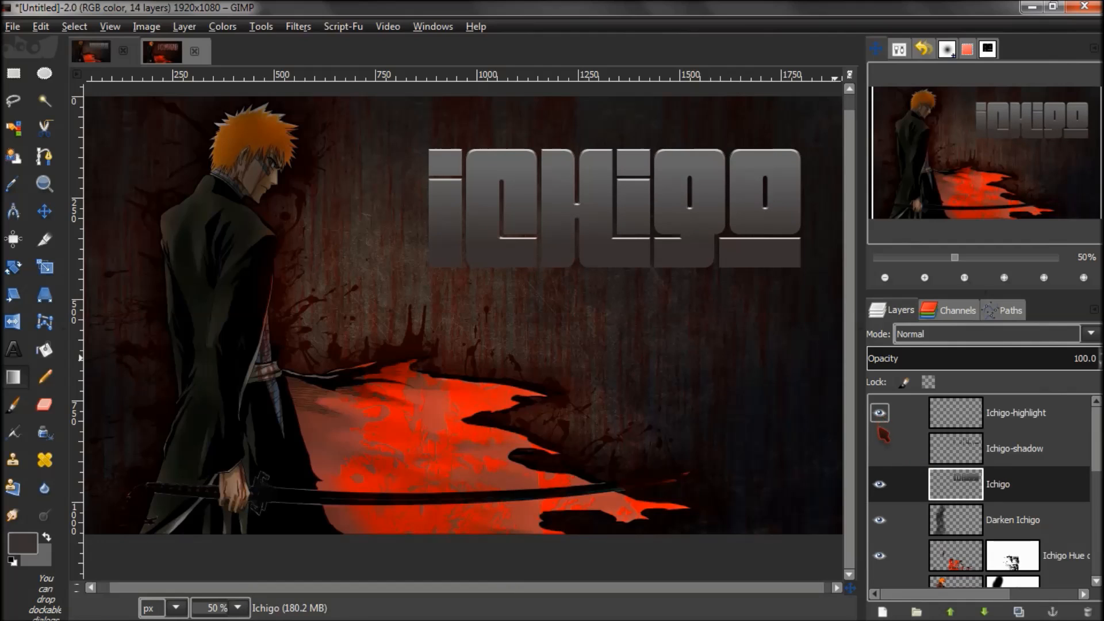
click(880, 451)
click(880, 424)
click(880, 413)
click(880, 450)
click(880, 450)
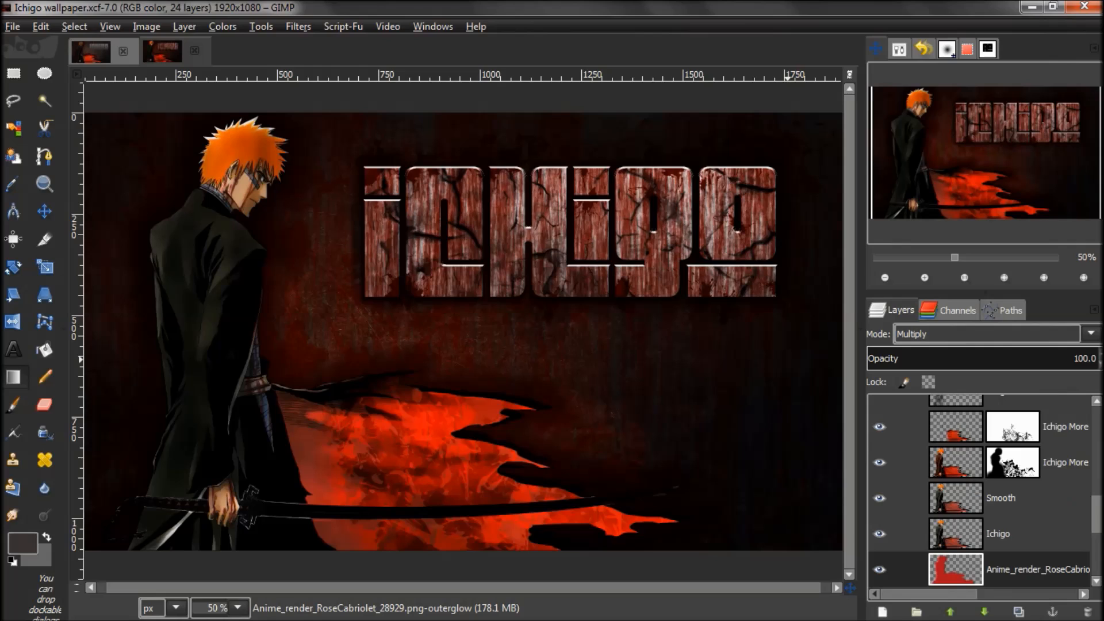
Step: Examine the texture and crack layers used for the title in the finished Ichigo wallpaper.xcf
scroll(978, 491, up, 5)
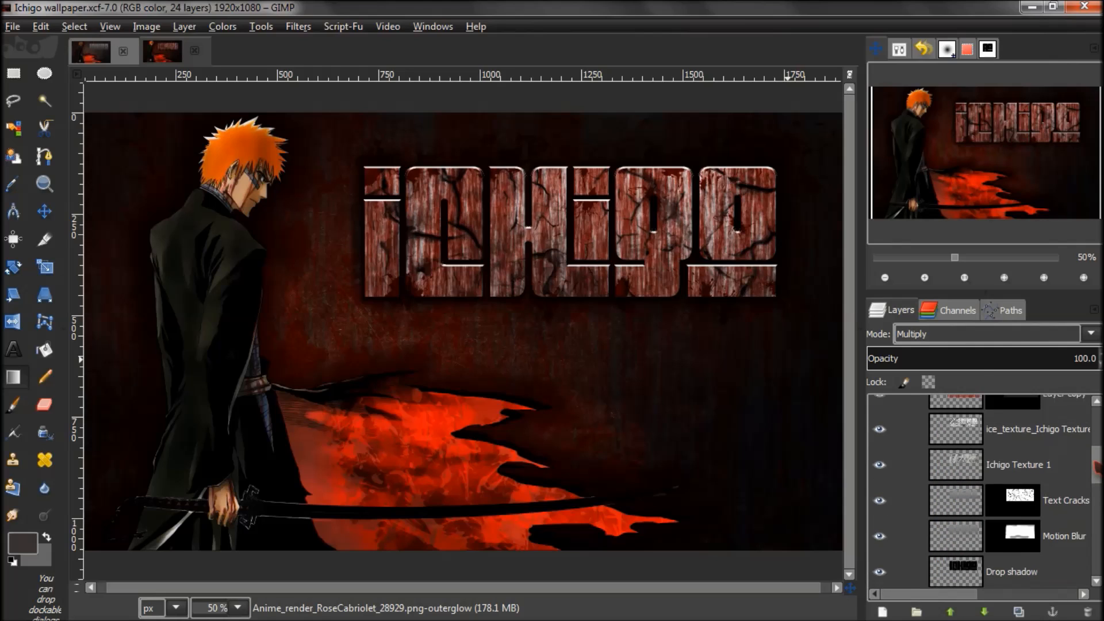
scroll(986, 492, down, 2)
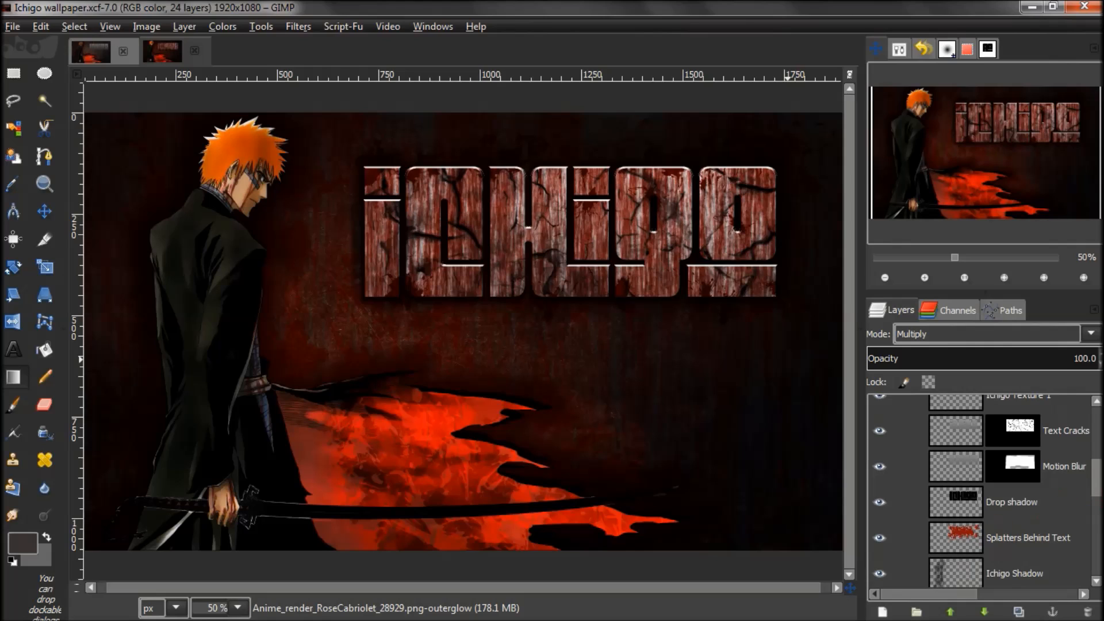
scroll(986, 492, up, 2)
scroll(986, 491, up, 1)
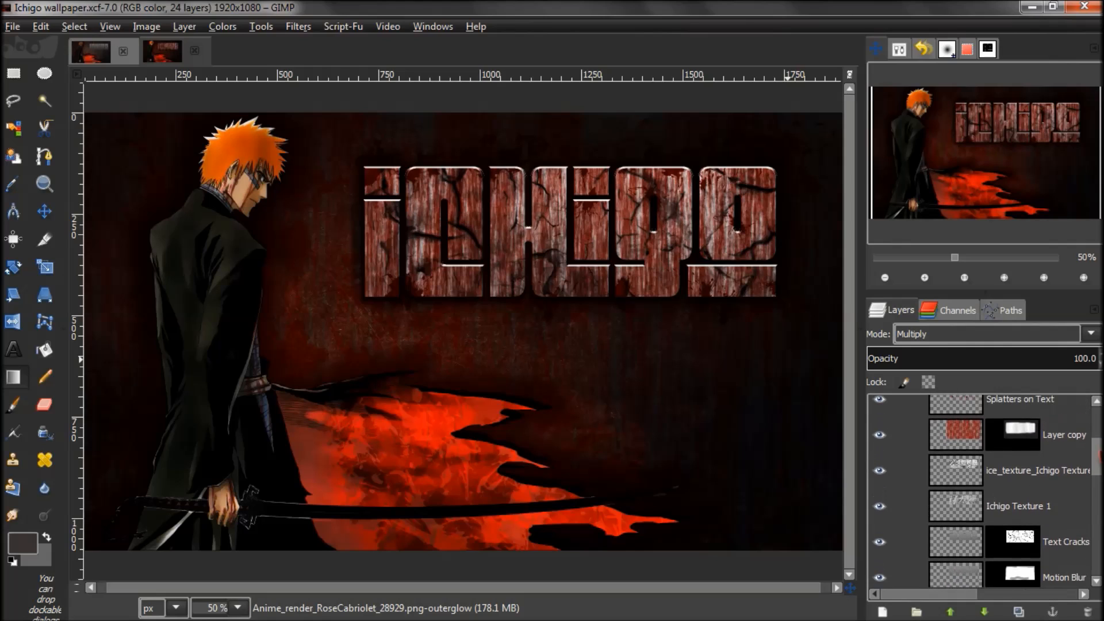
click(103, 60)
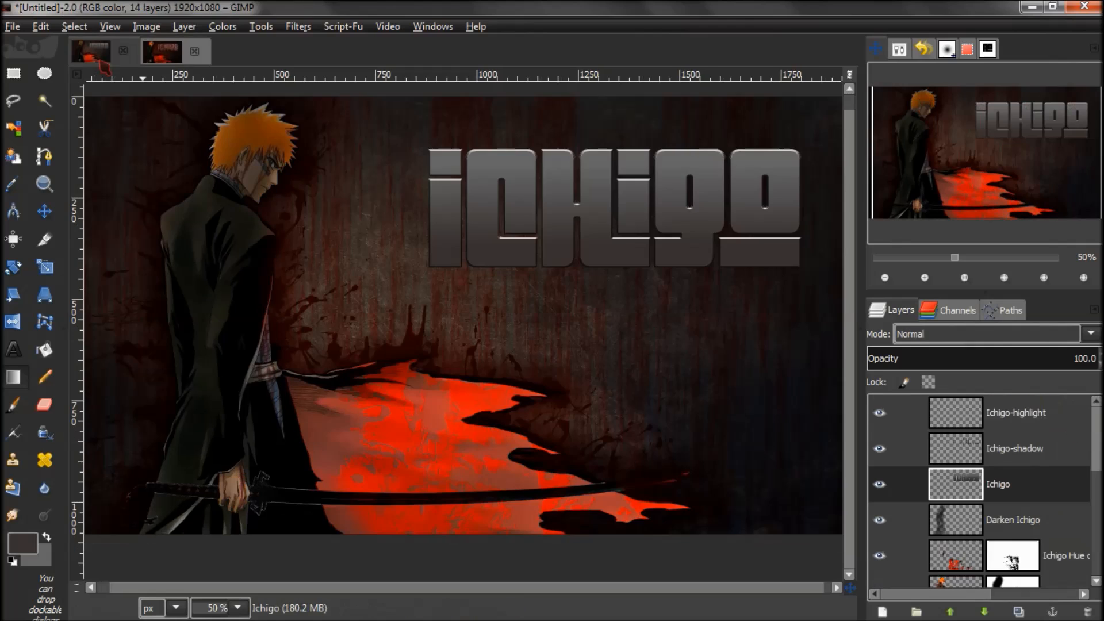
Step: Select the shape of the title and import Concrete_Textures_0035.jpg from the Ichigo wallpaper Tutorial folder as a layer above the Ichigo layer
alt+click(978, 489)
mouse_move(867, 616)
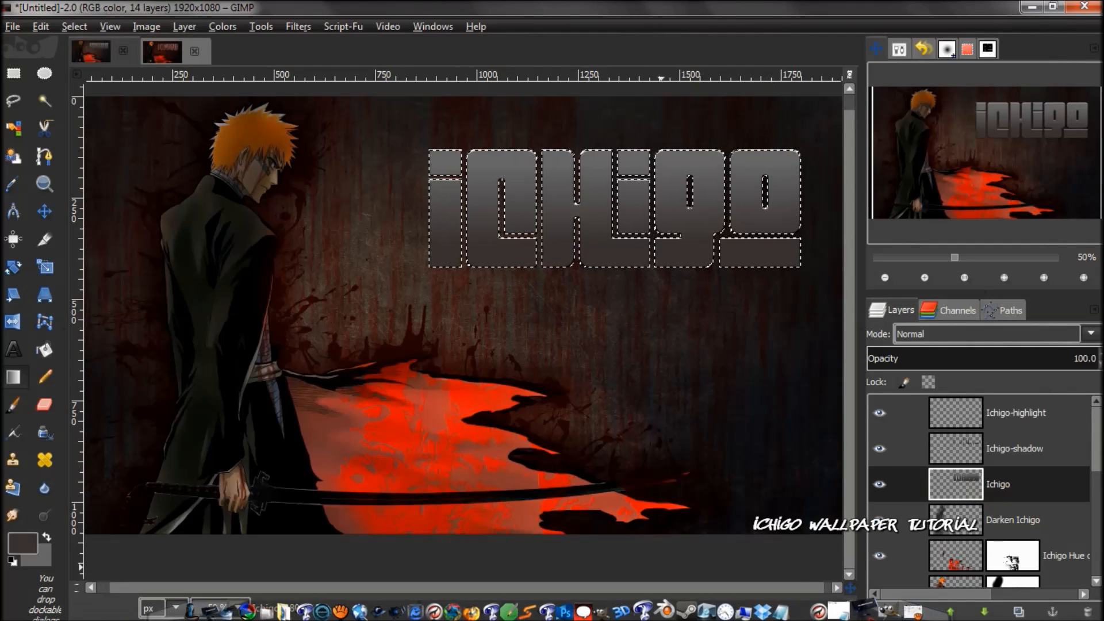
click(869, 612)
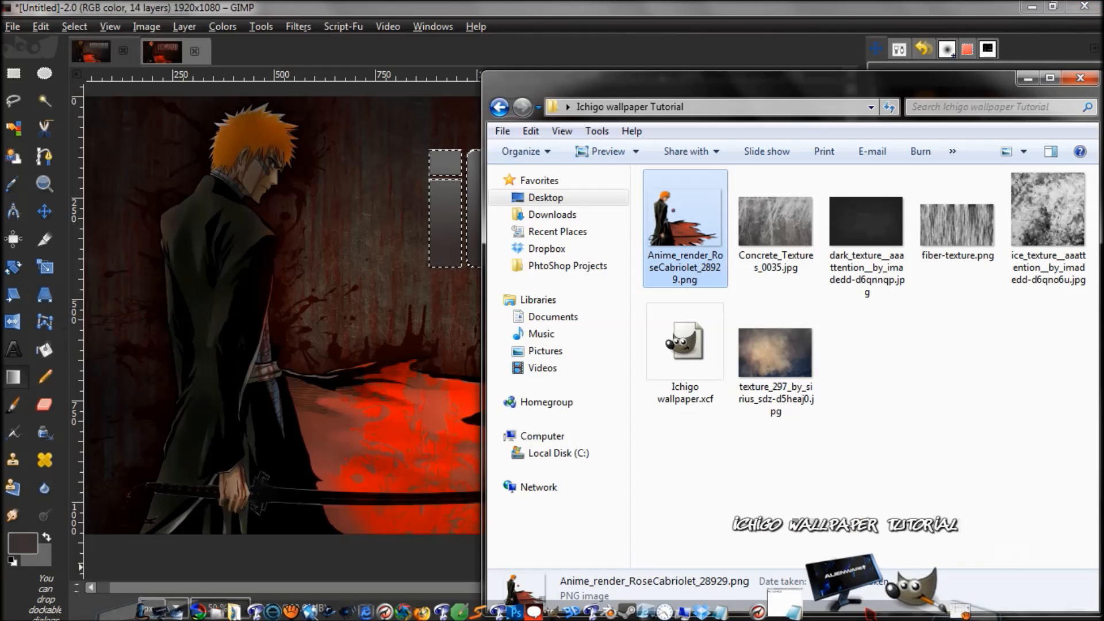
click(785, 228)
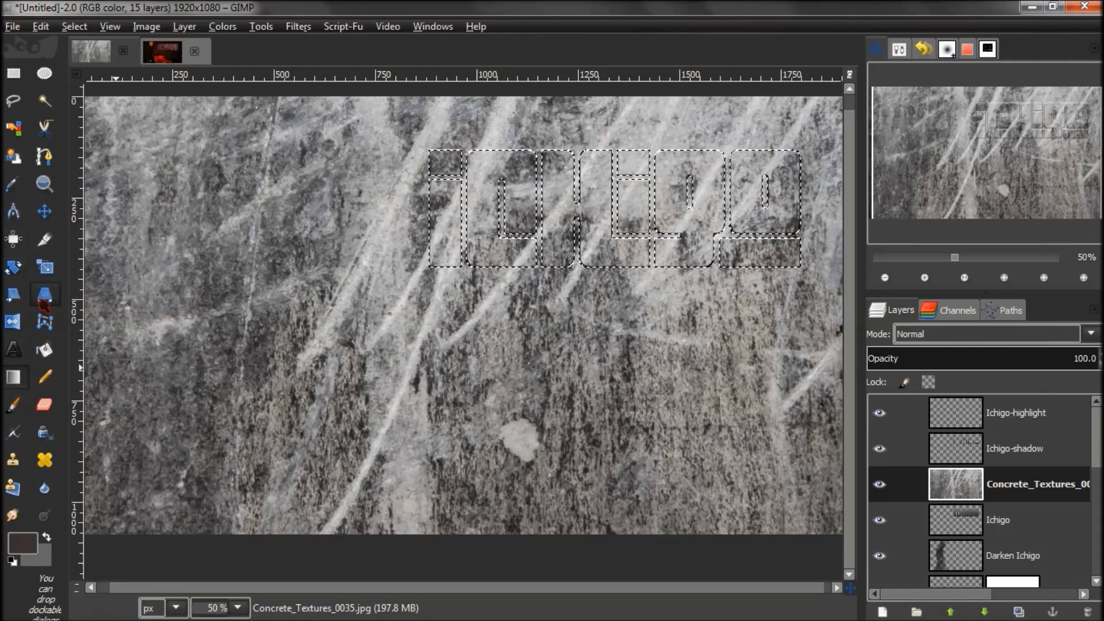
click(44, 266)
click(367, 398)
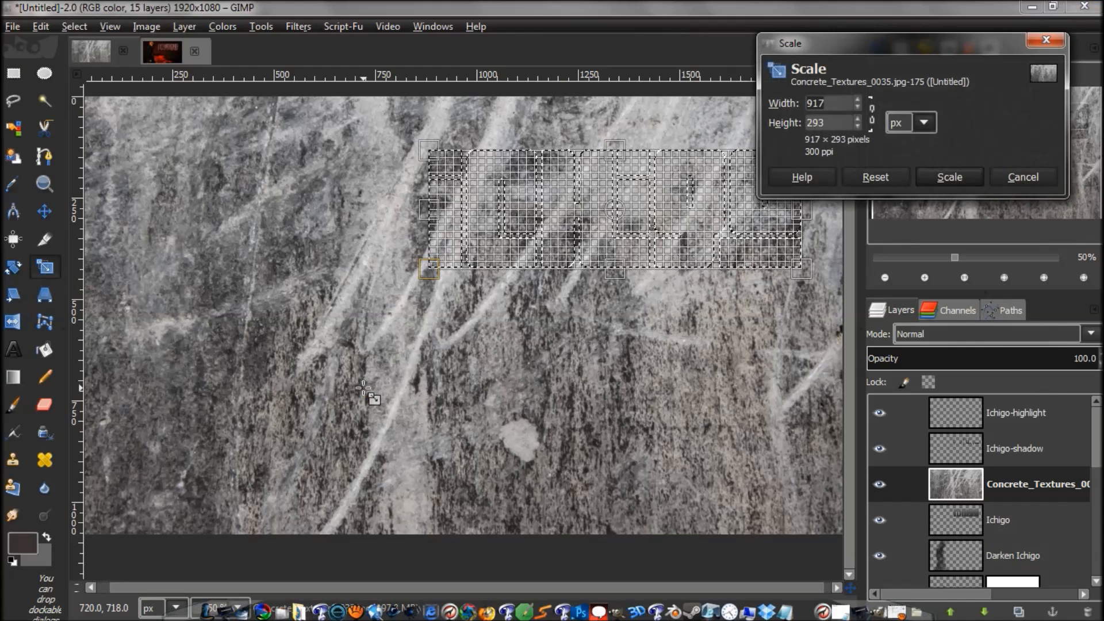
click(1022, 176)
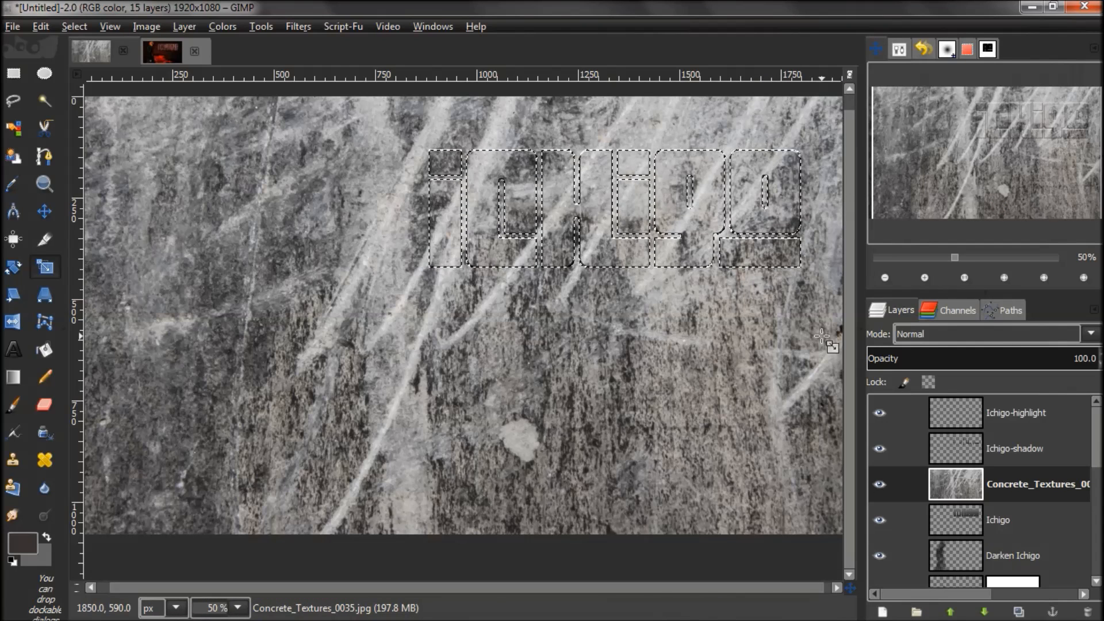
Step: Clear the text-shaped selection over the concrete texture
key(ctrl+shift+a)
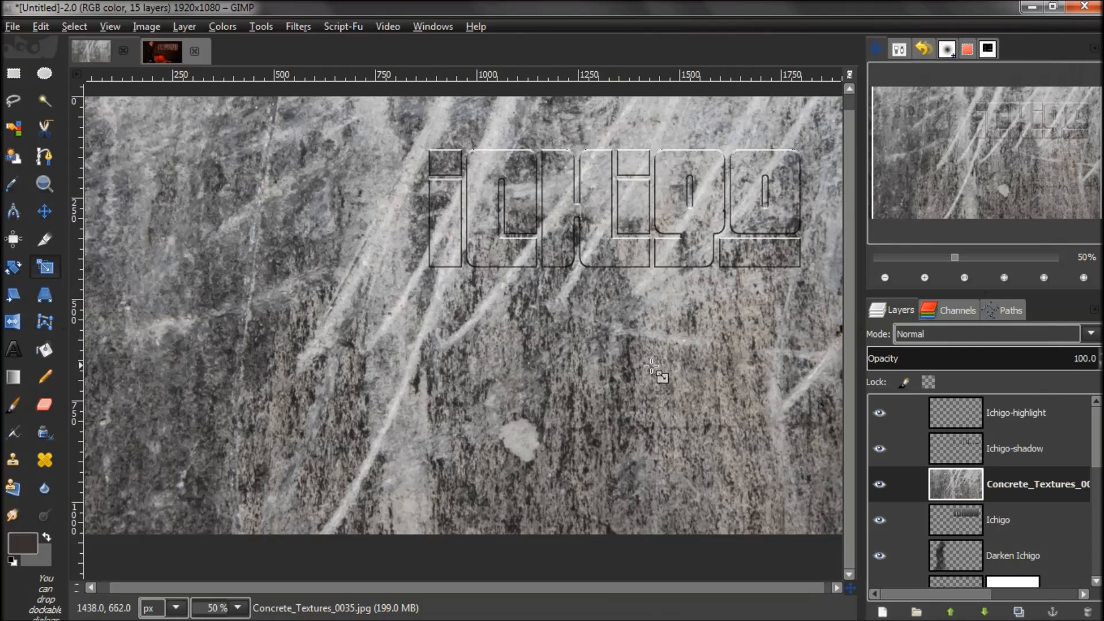
Step: Scale the concrete texture layer to 2280 × 1520 px and move it so it covers the whole title
click(591, 424)
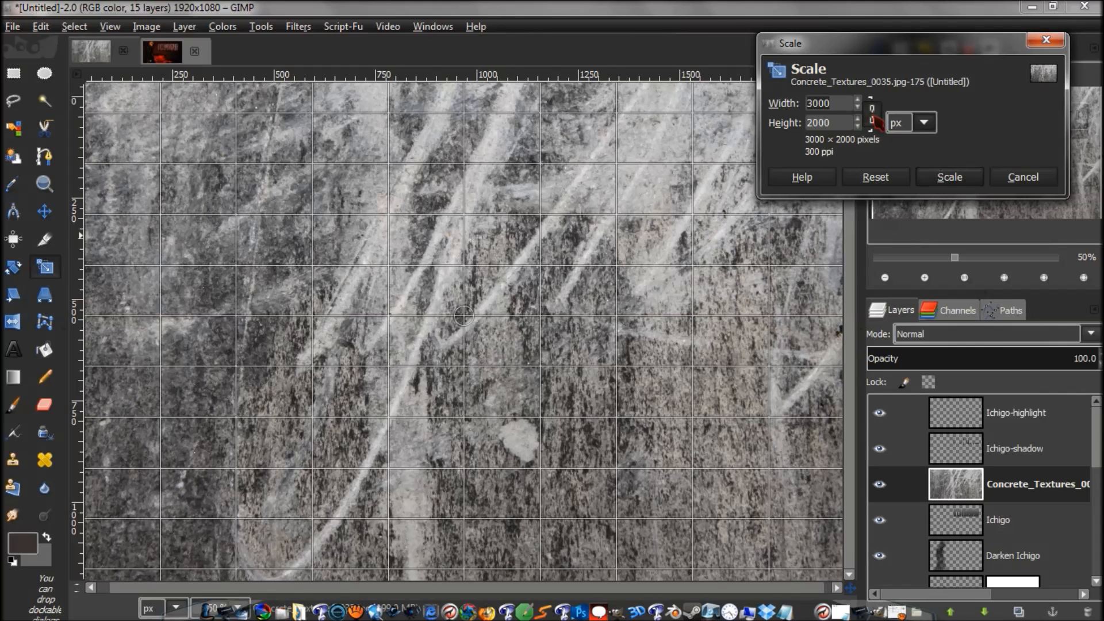
drag(464, 315, 318, 219)
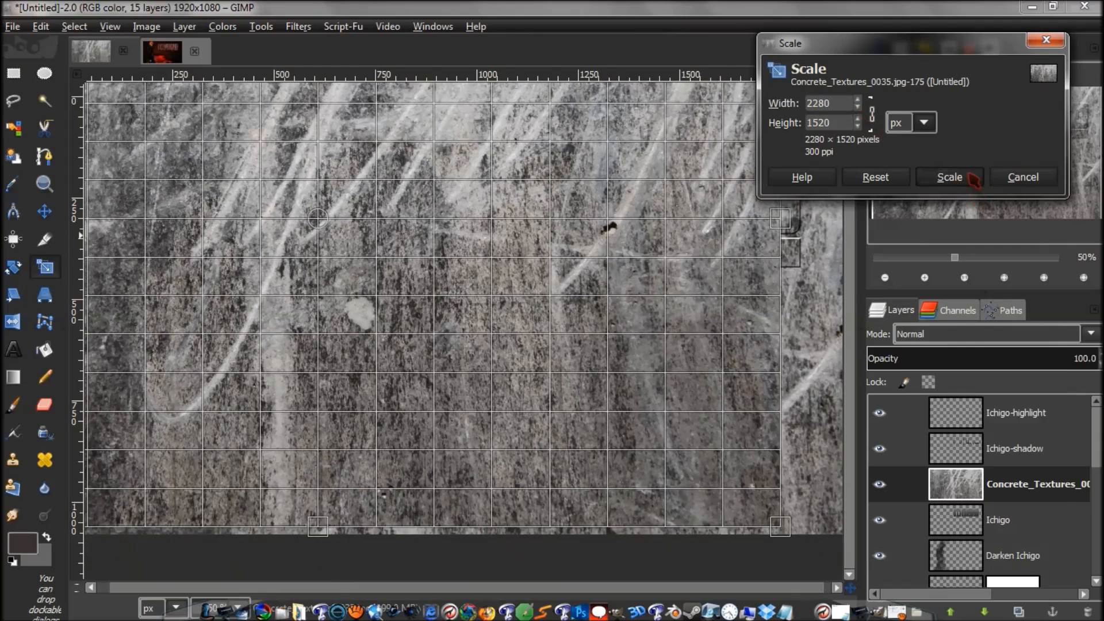
click(970, 175)
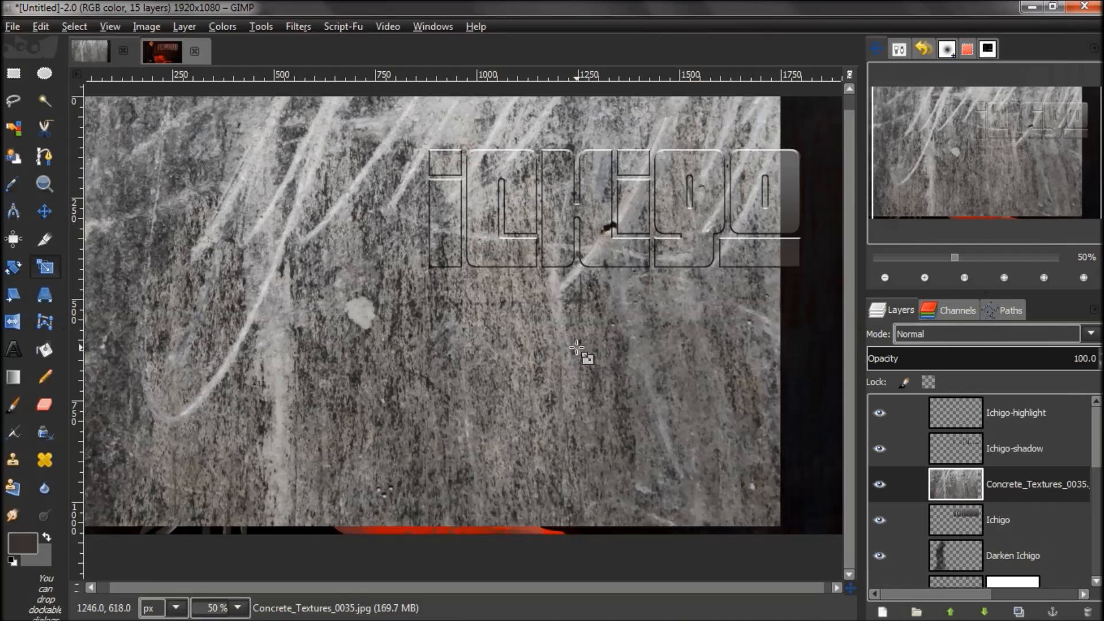
drag(471, 363, 694, 408)
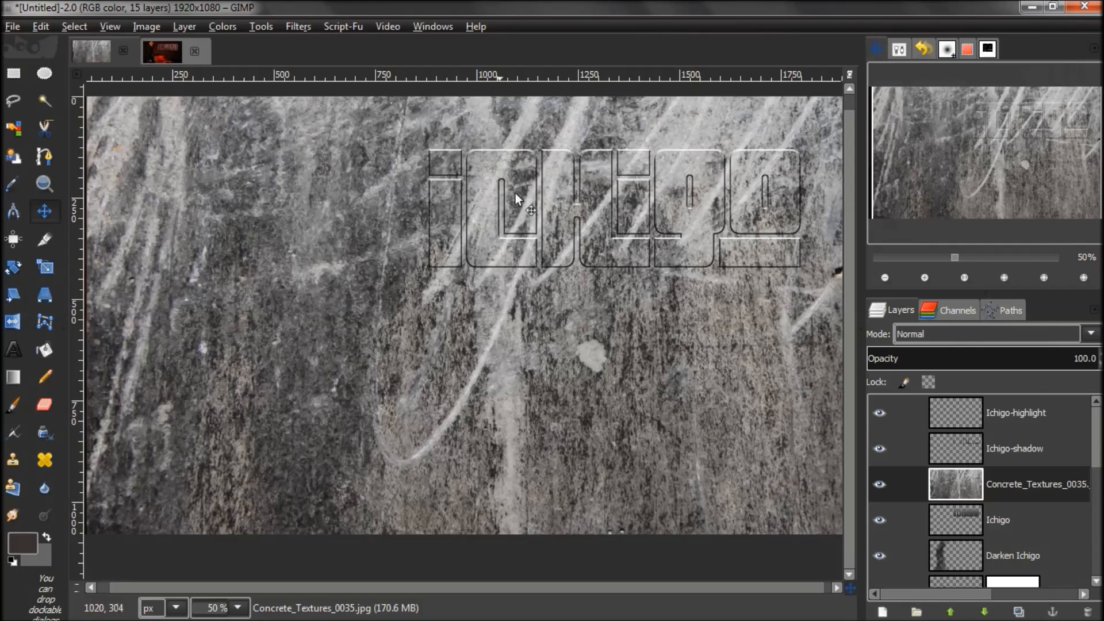
Step: Trim the concrete texture to the shape of the Ichigo title by deleting everything outside the letters, and clear the selection
alt+click(981, 523)
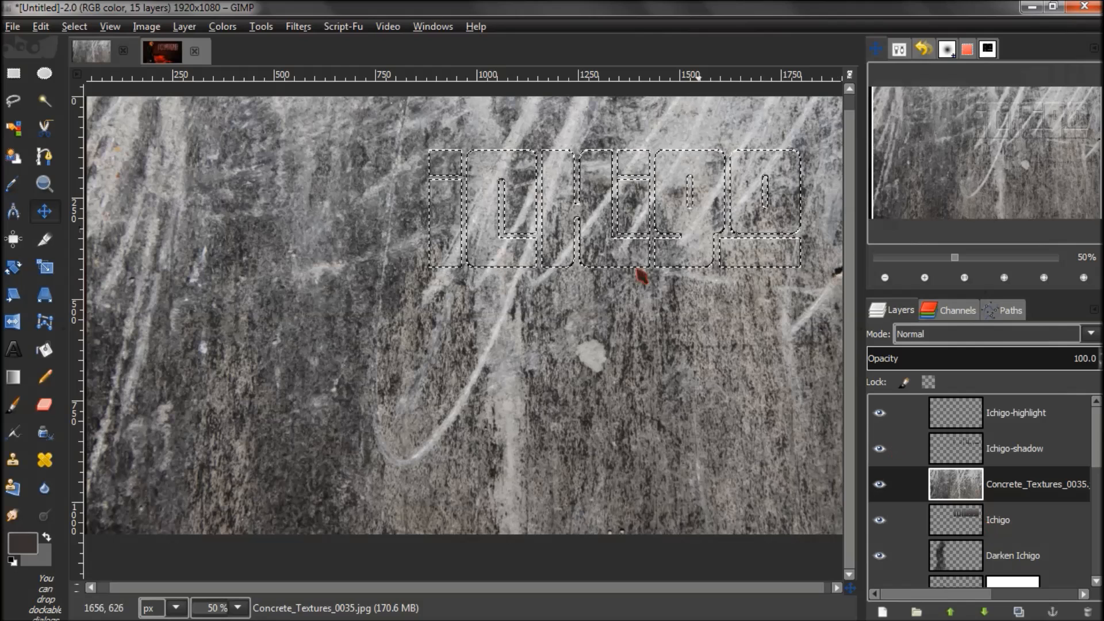
click(74, 26)
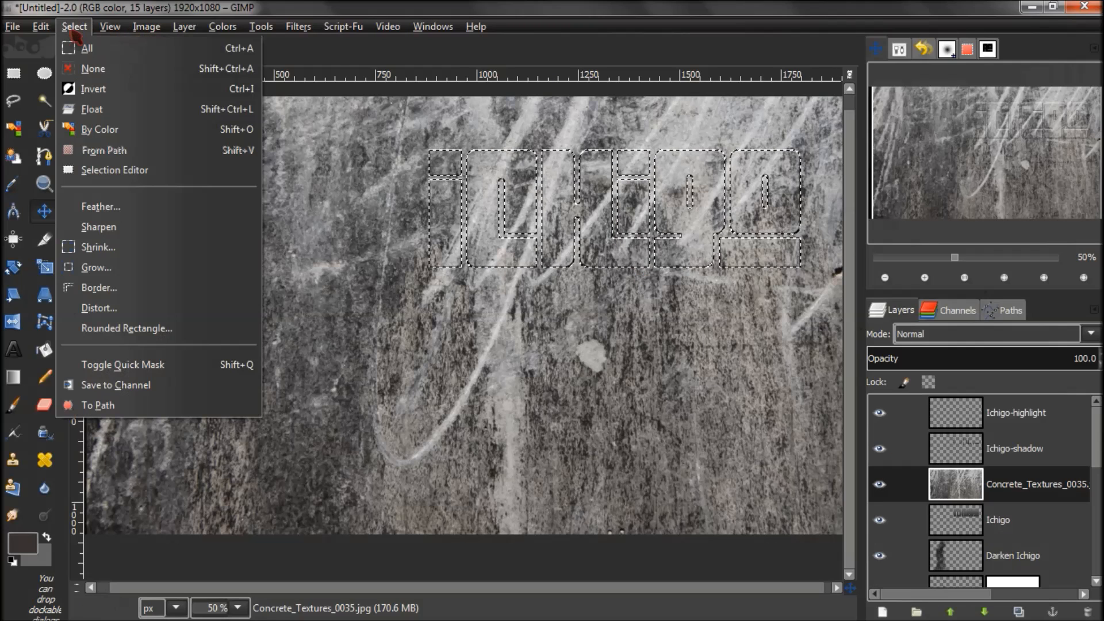
click(93, 90)
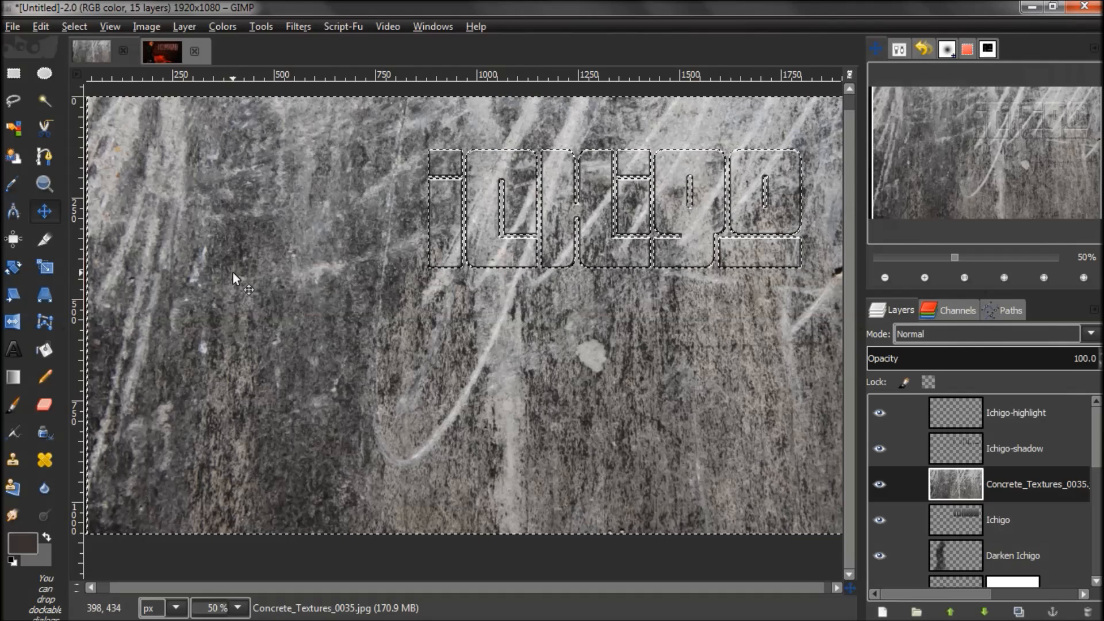
key(Delete)
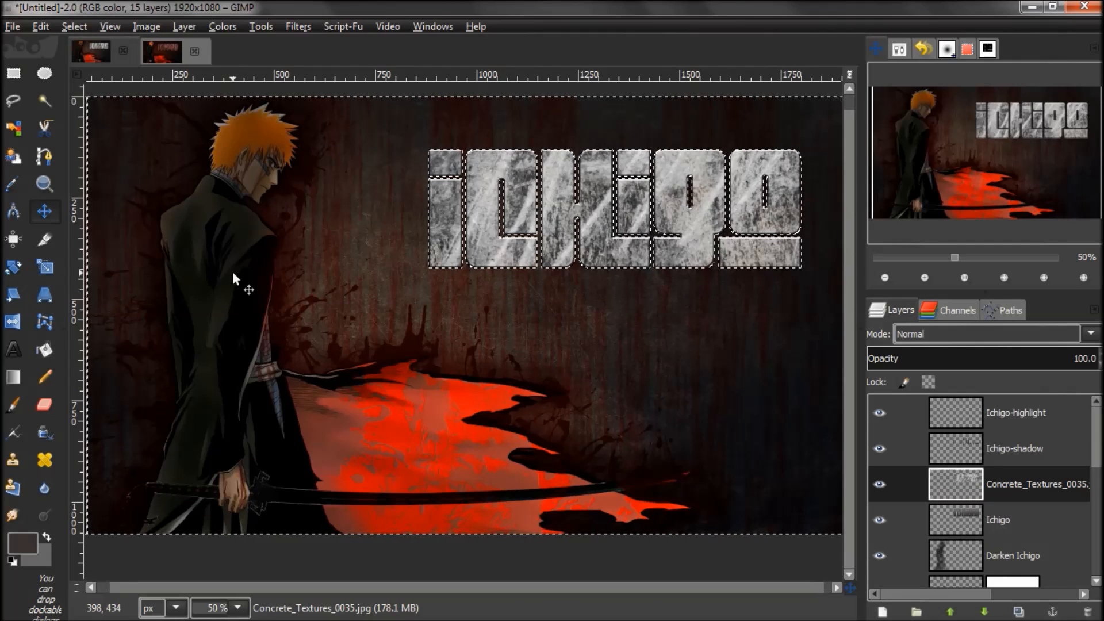
key(ctrl+shift+a)
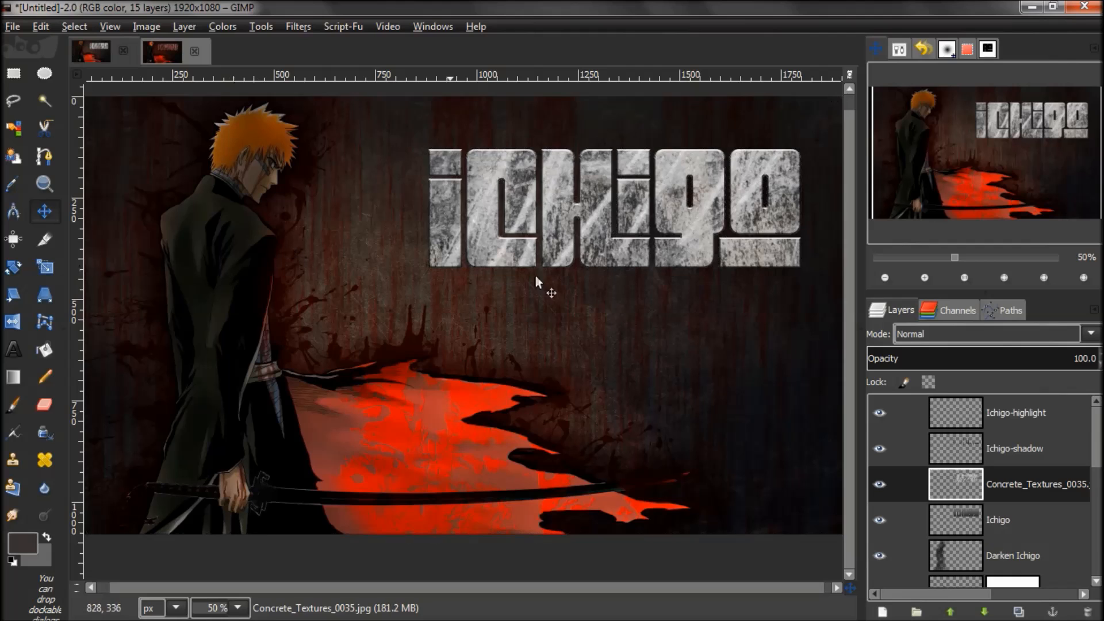
Step: Import ice_texture__aaattention__by_imadedd-d6qno6u.jpg from the Ichigo wallpaper Tutorial folder as a layer above the concrete texture
mouse_move(680, 616)
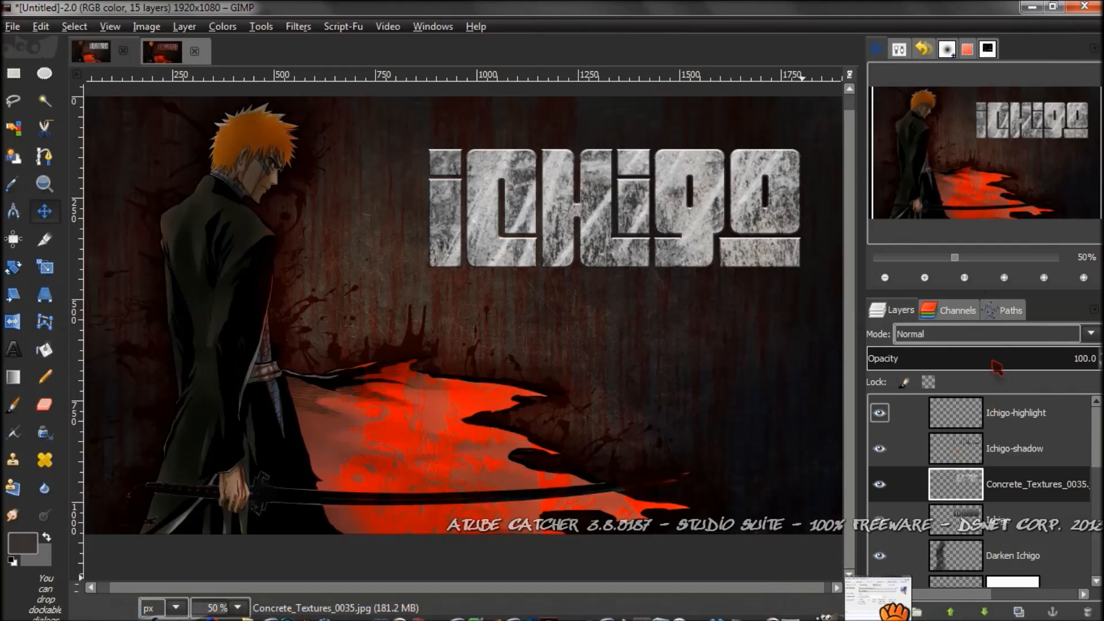
mouse_move(787, 617)
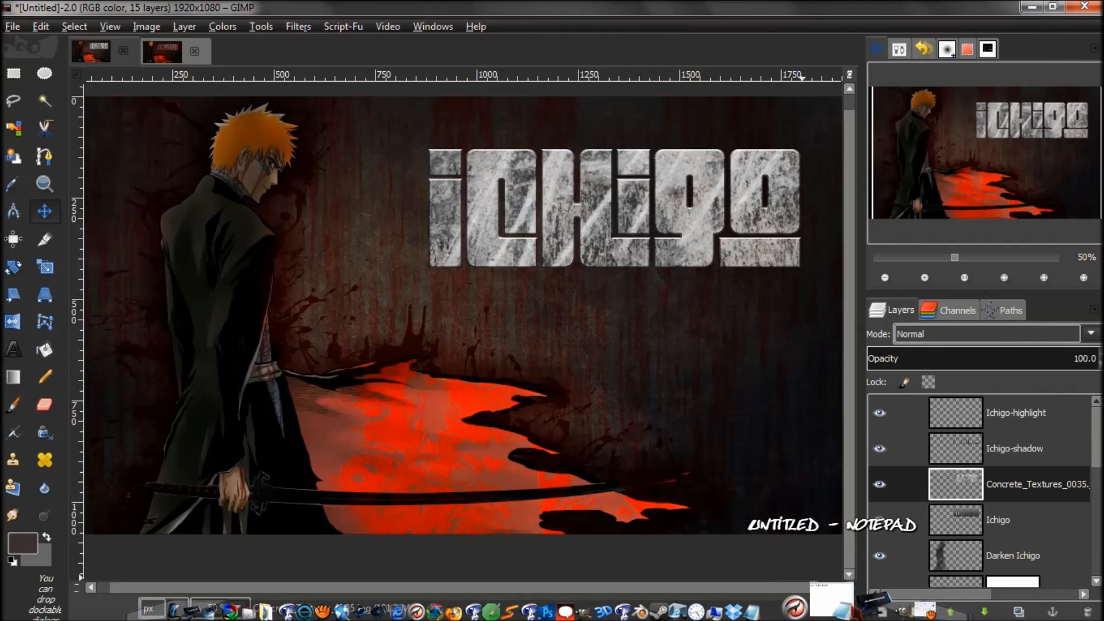
click(805, 595)
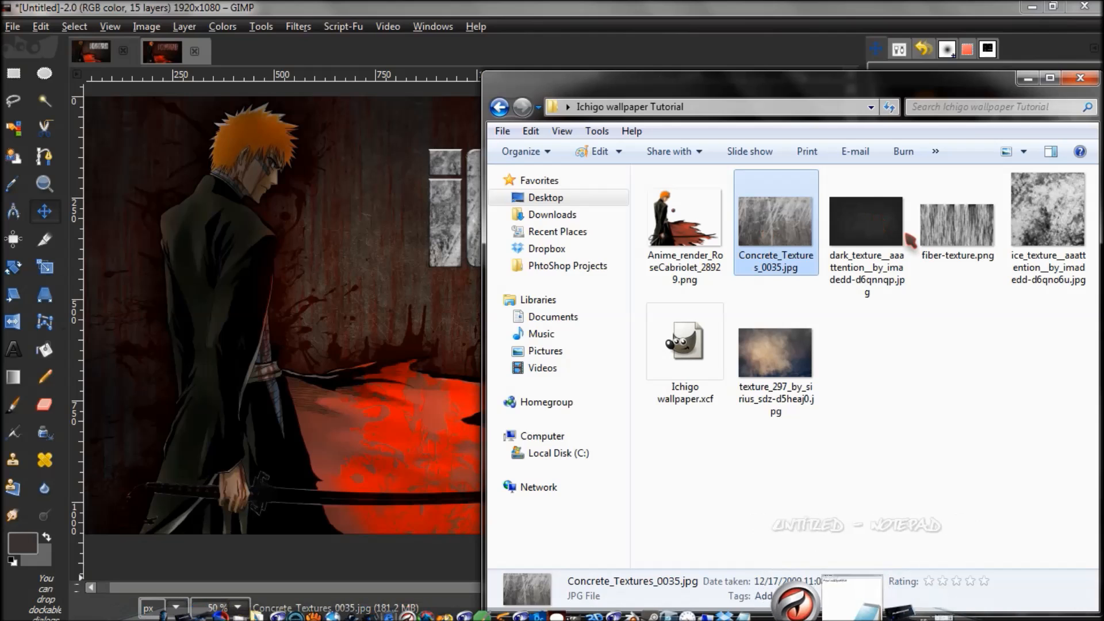
click(1087, 210)
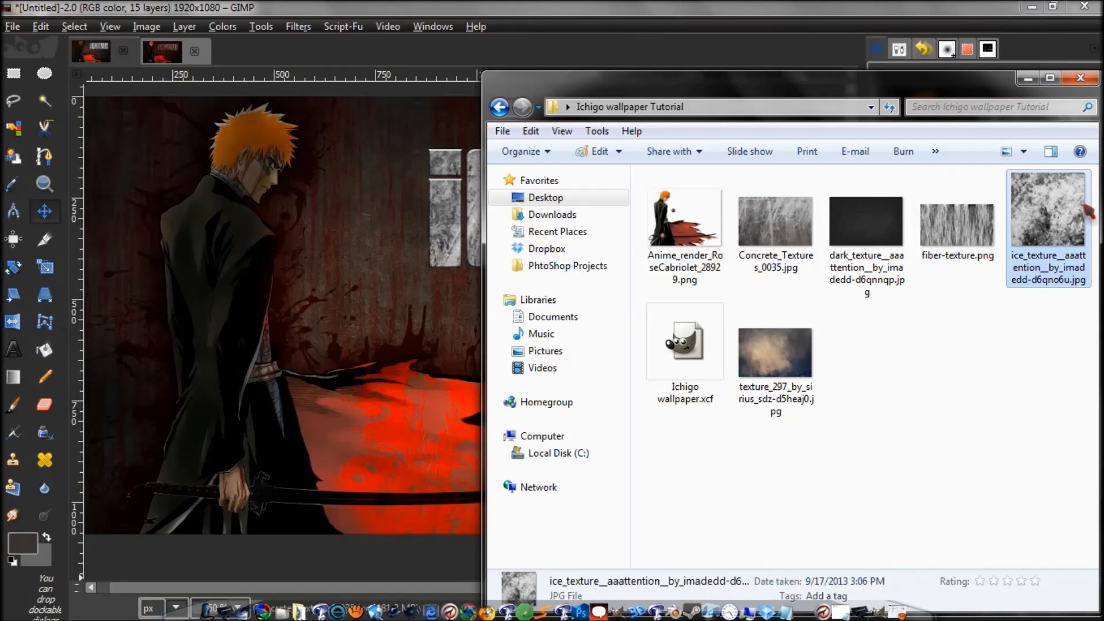
drag(1058, 230, 440, 270)
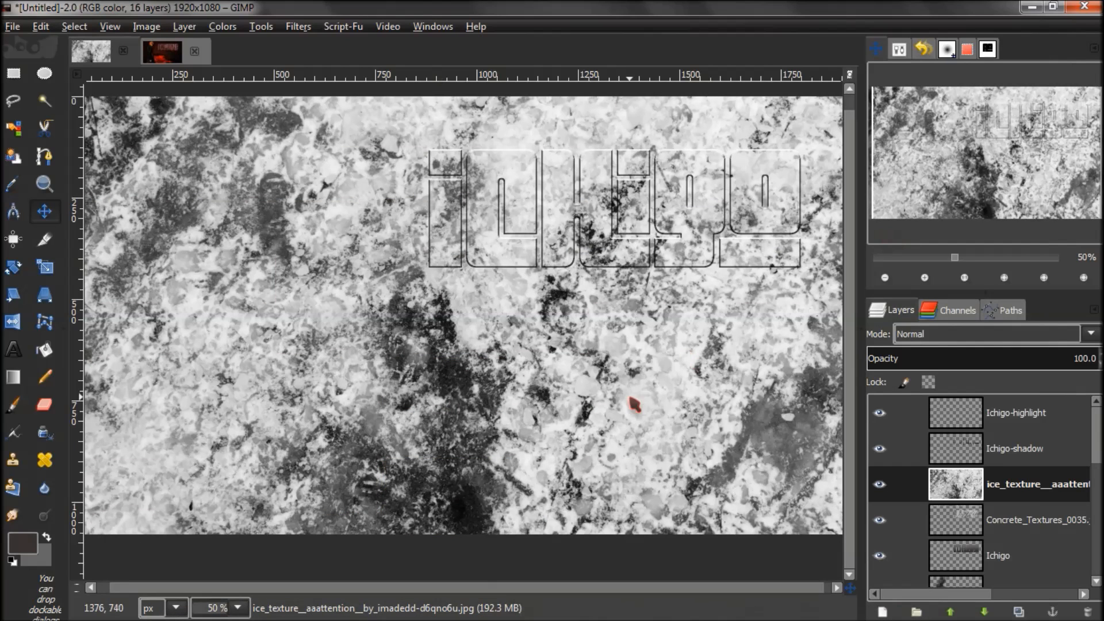
Step: Scale the ice texture layer to 1144 × 1144 px and position it over the title, flush with the canvas's right edge
key(minus)
key(minus)
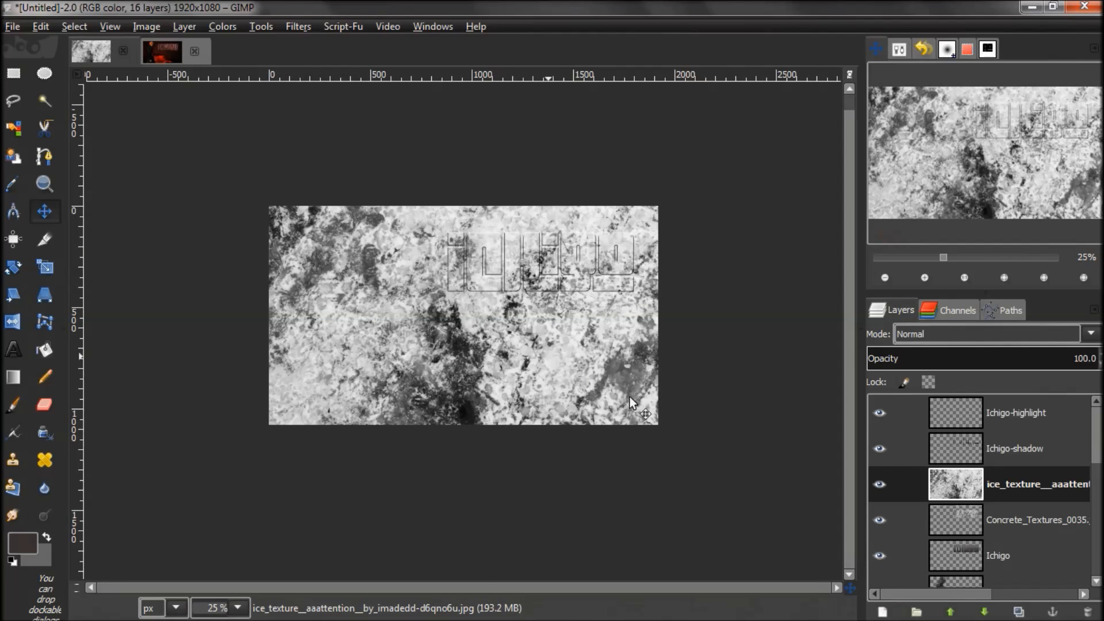
key(shift+s)
click(588, 390)
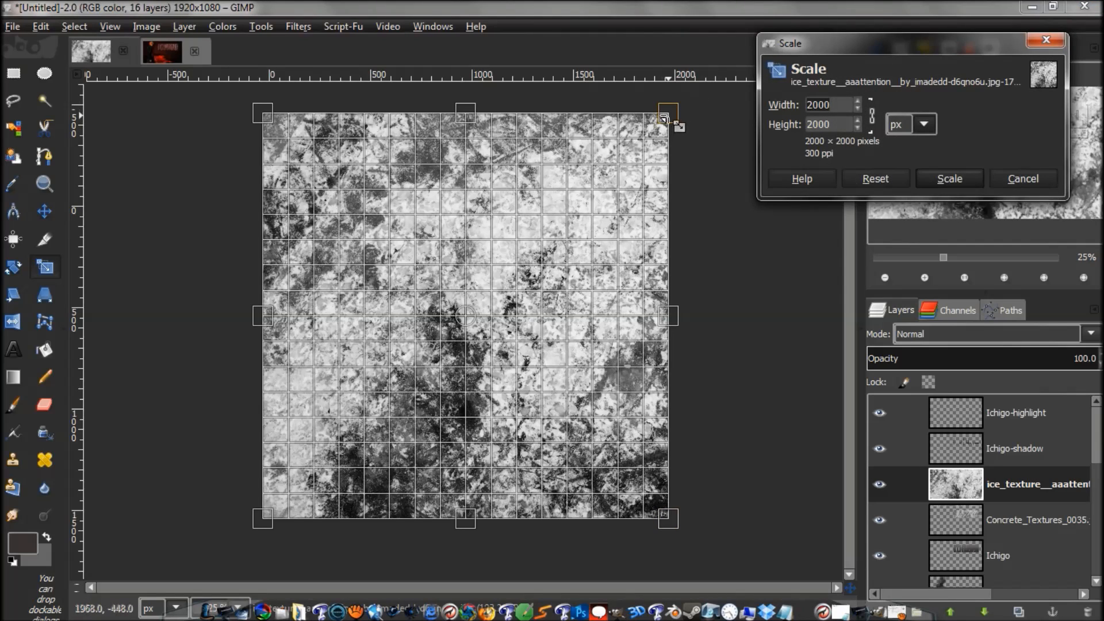
drag(664, 120, 539, 243)
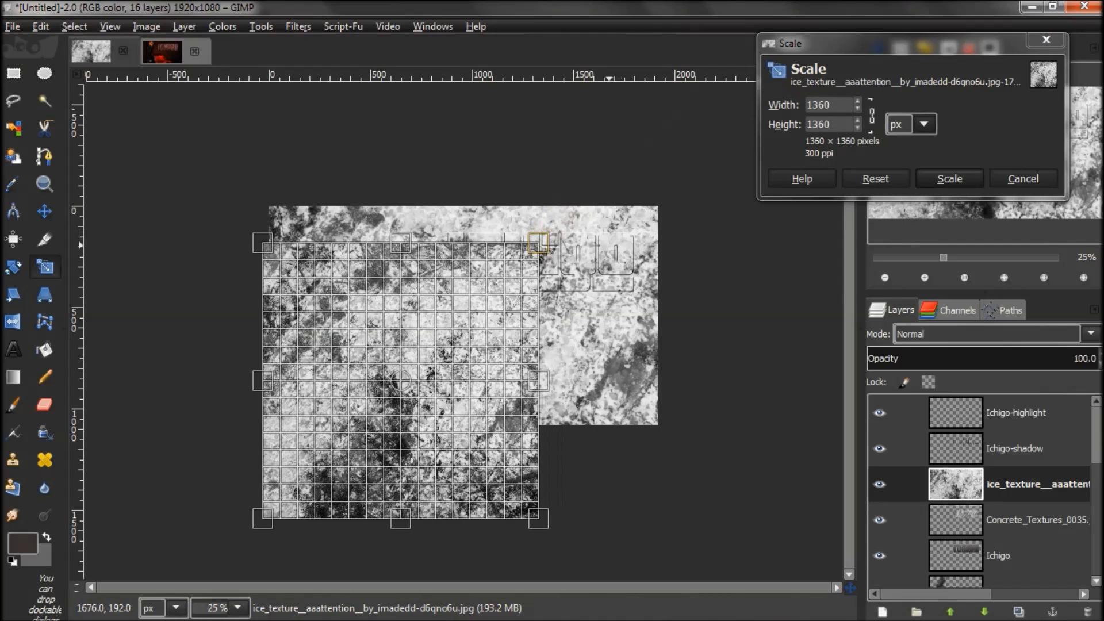
drag(540, 519, 506, 486)
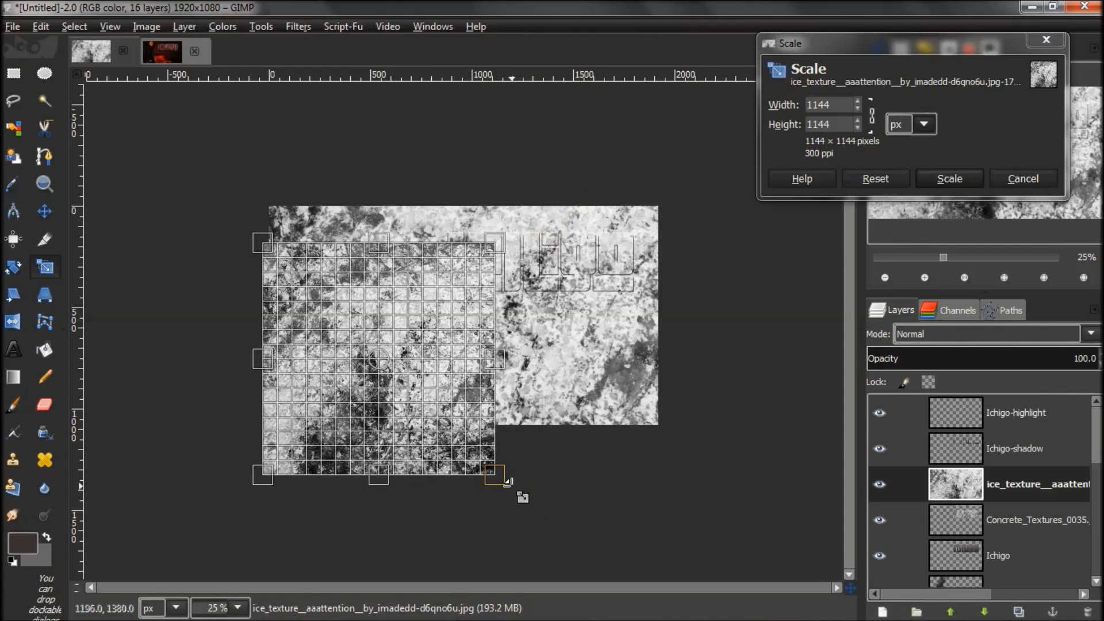
drag(378, 359, 541, 190)
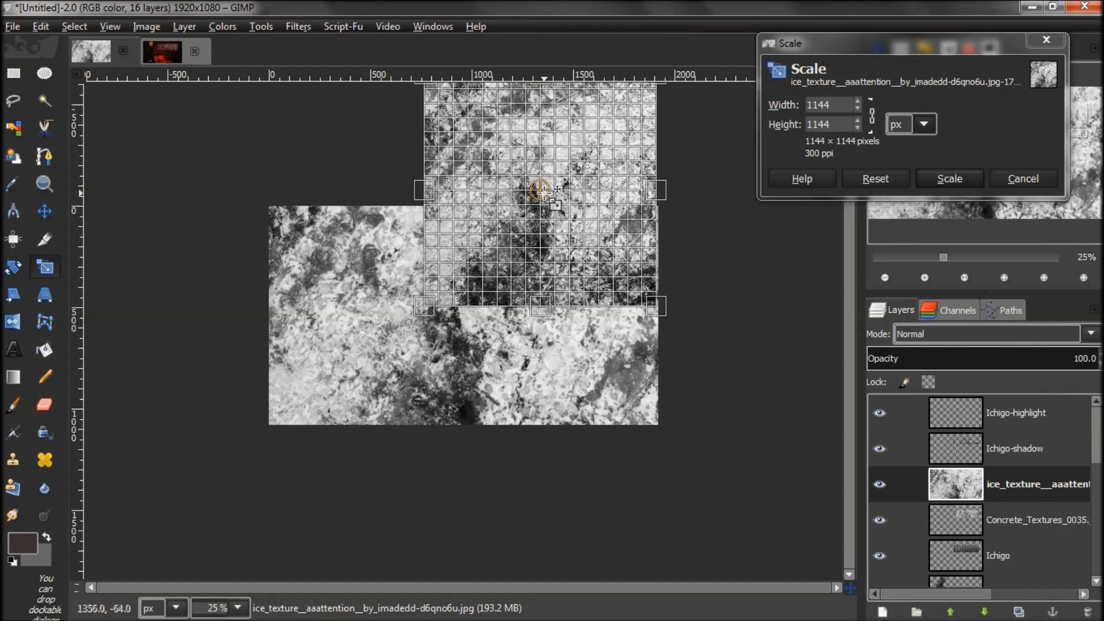
click(950, 178)
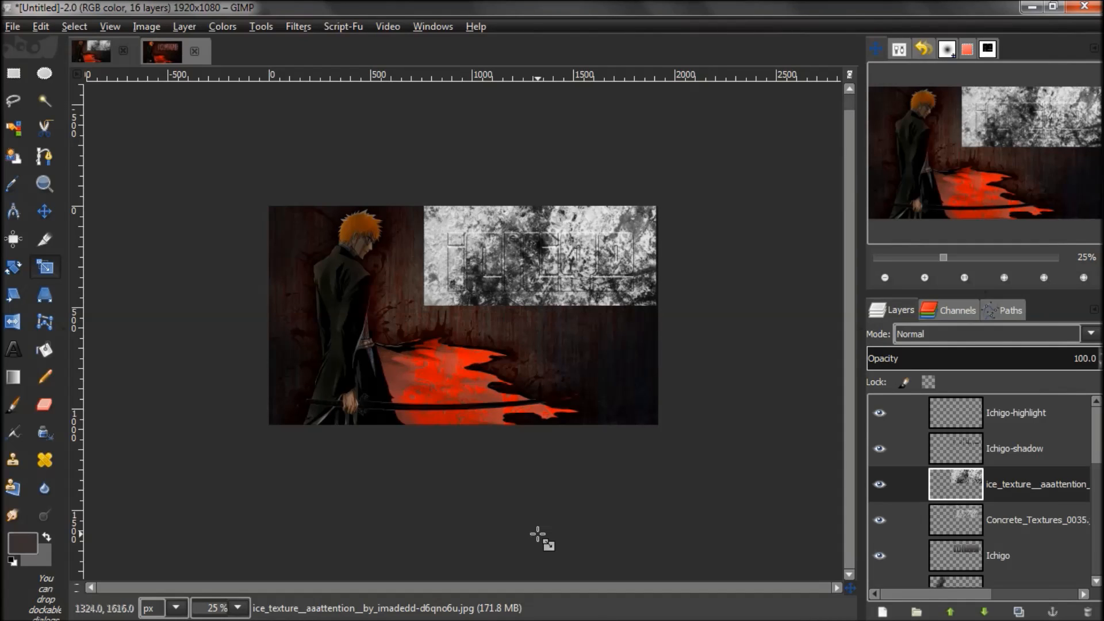
scroll(538, 534, up, 2)
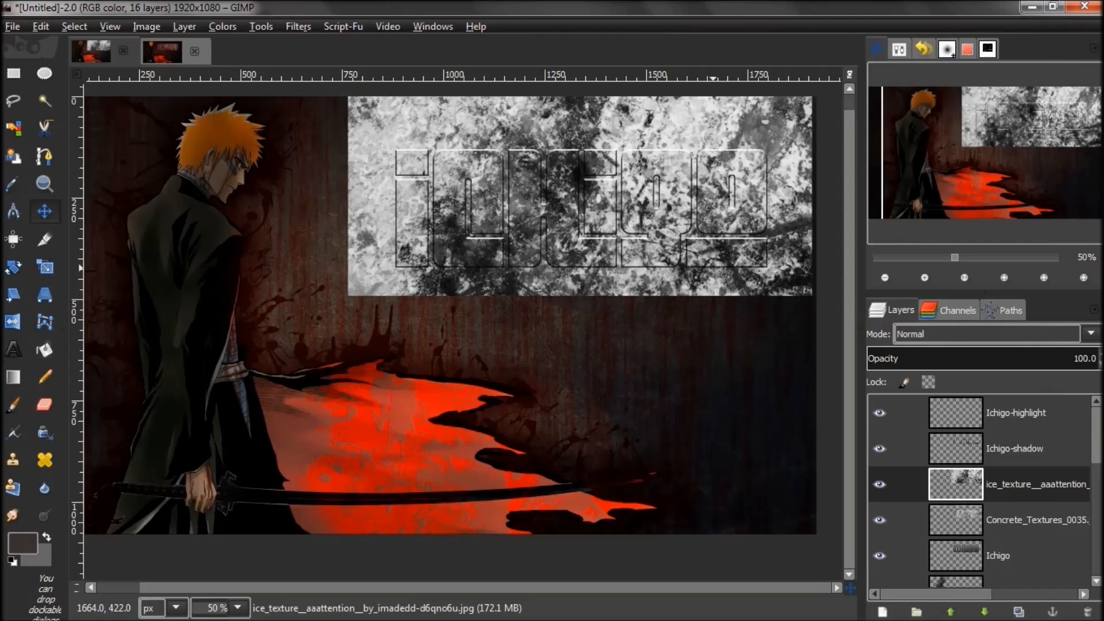
mouse_move(691, 267)
mouse_down()
mouse_move(693, 390)
mouse_move(693, 281)
mouse_up()
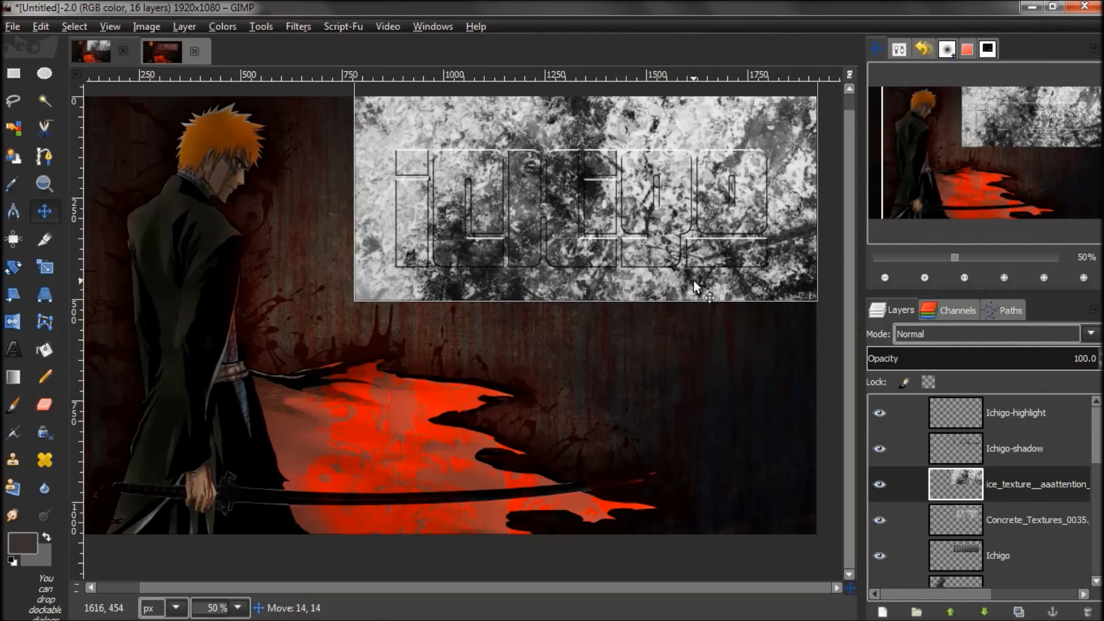
Step: Cut the ice texture down to the letters of the Ichigo layer using an inverted selection, and deselect everything
alt+click(976, 550)
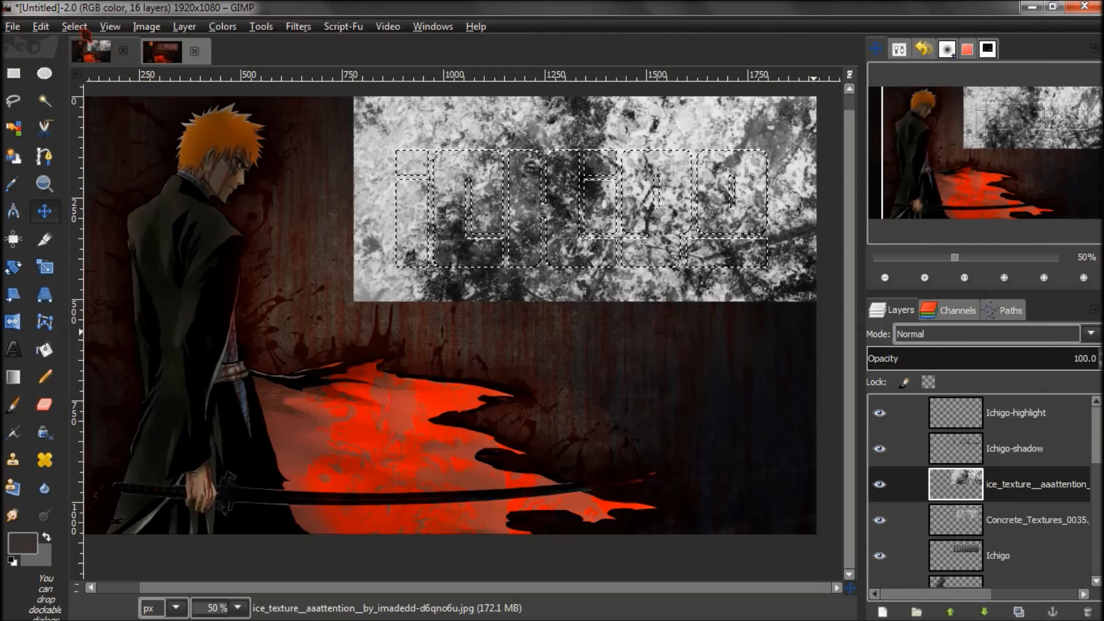
click(74, 27)
click(92, 88)
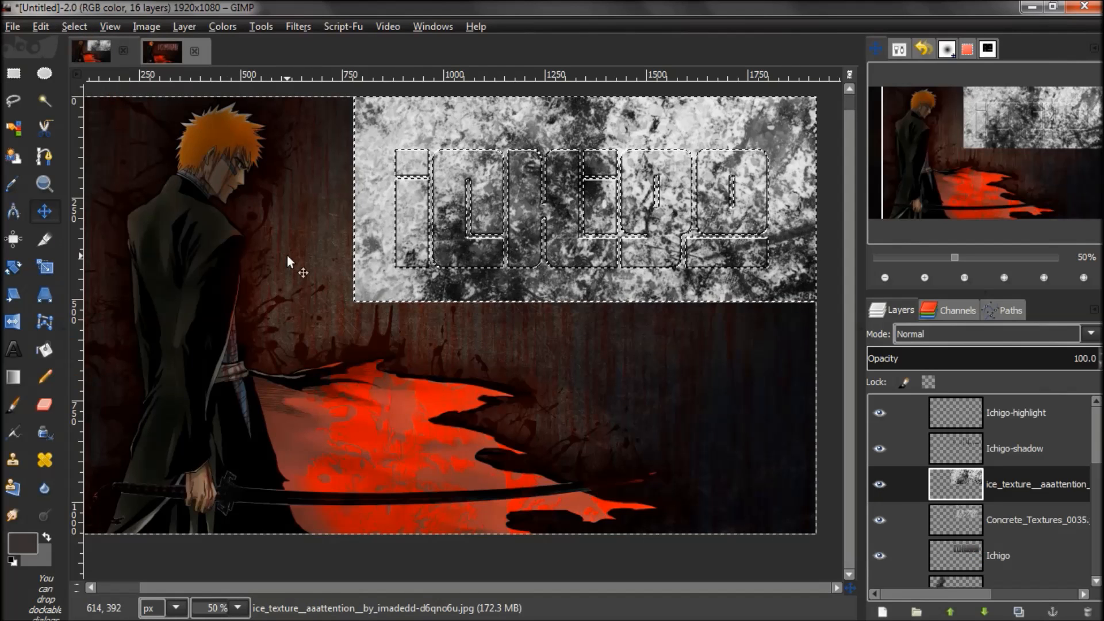
key(Delete)
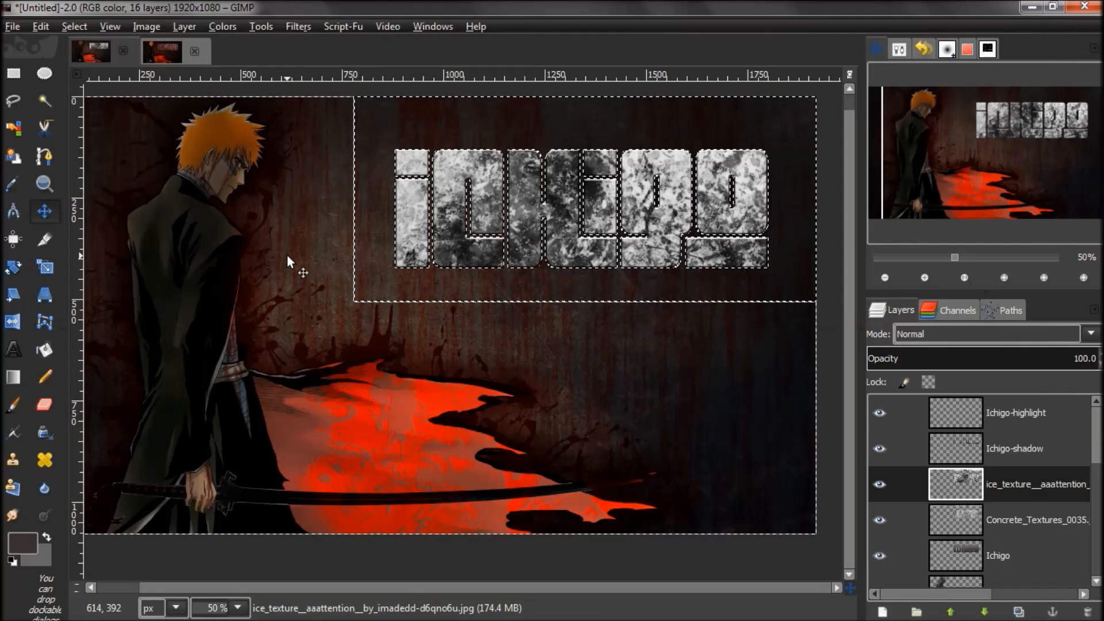
key(shift+ctrl+a)
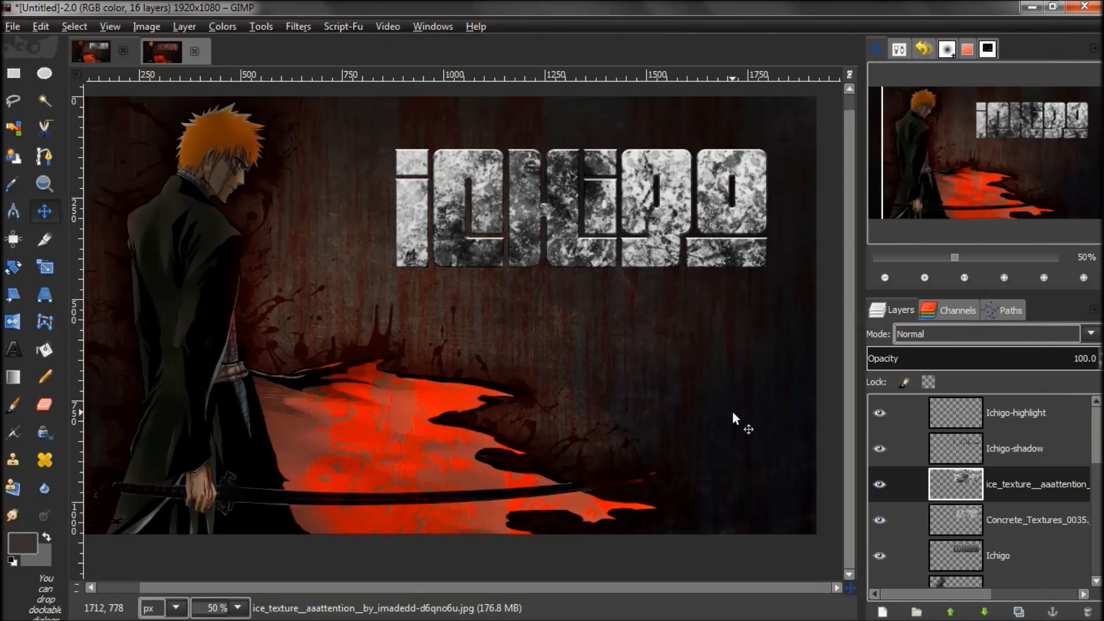
Step: Set the ice texture layer's blend mode to Overlay and the concrete texture layer's to Soft light
click(1020, 337)
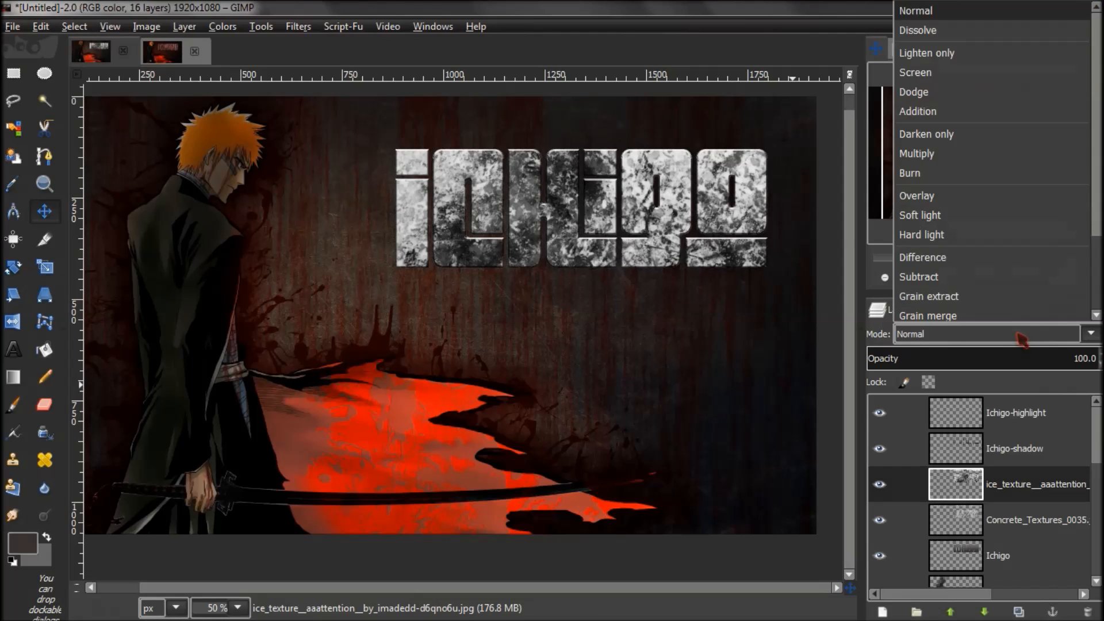
click(967, 198)
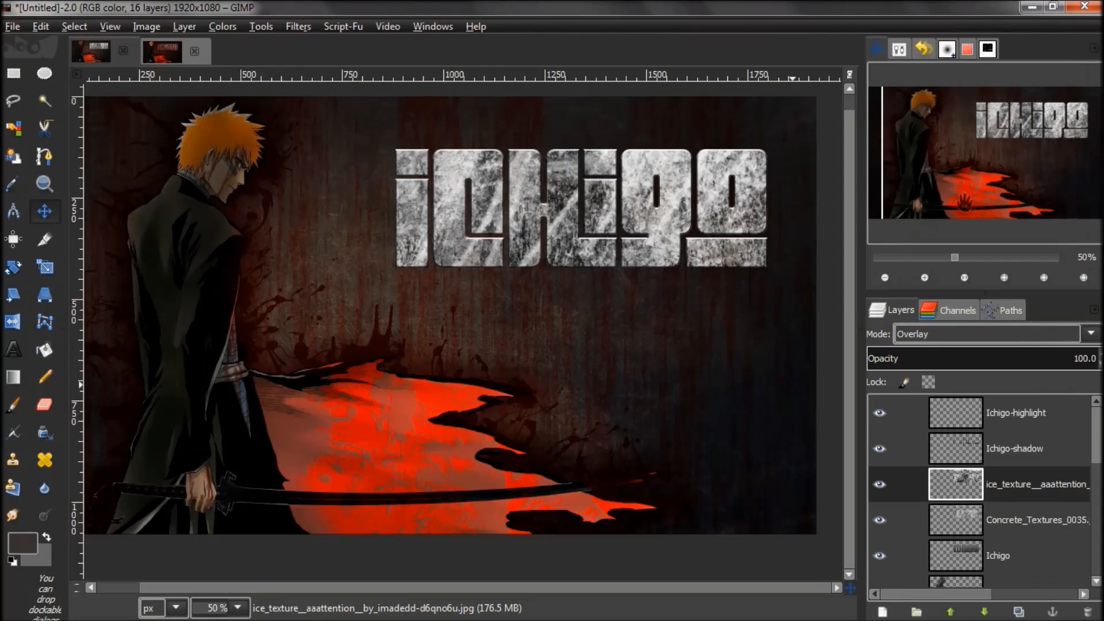
click(1035, 515)
click(1004, 336)
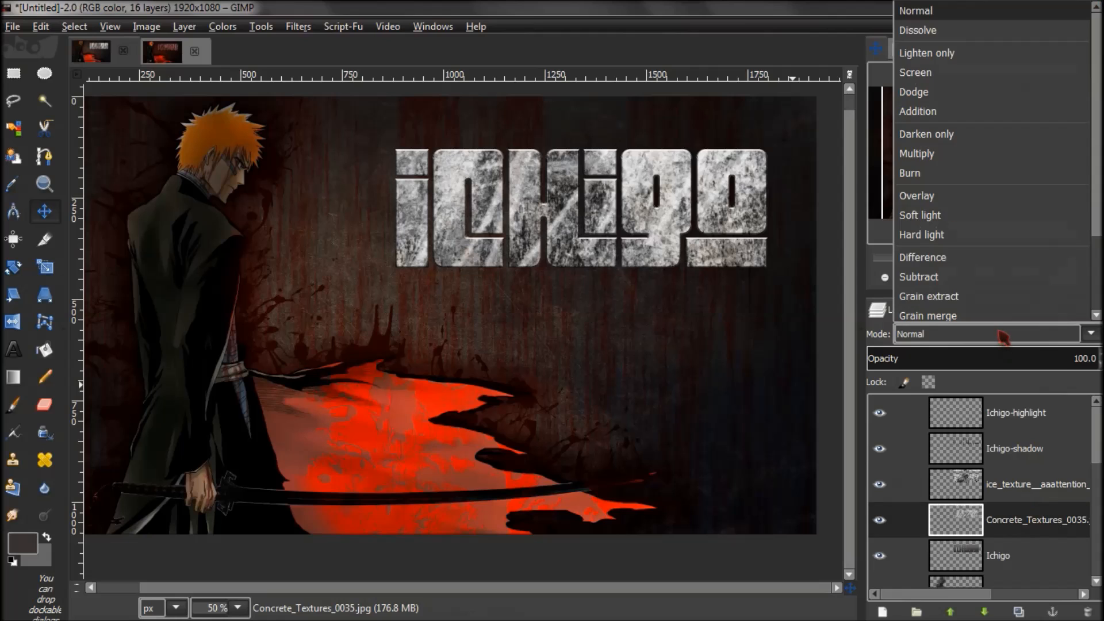
click(956, 202)
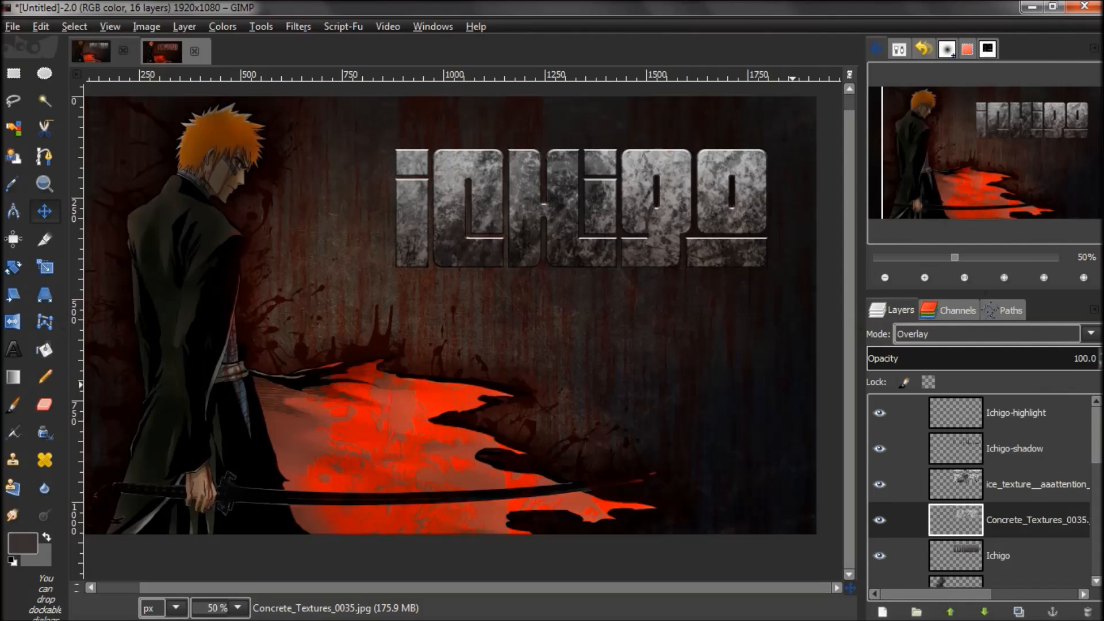
click(1028, 334)
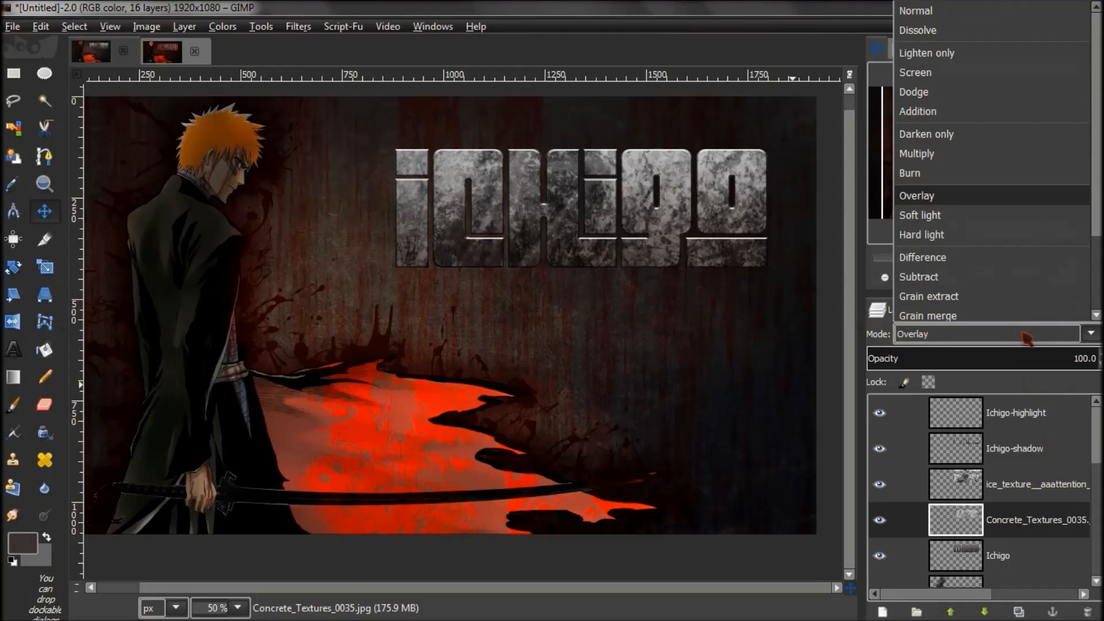
click(971, 219)
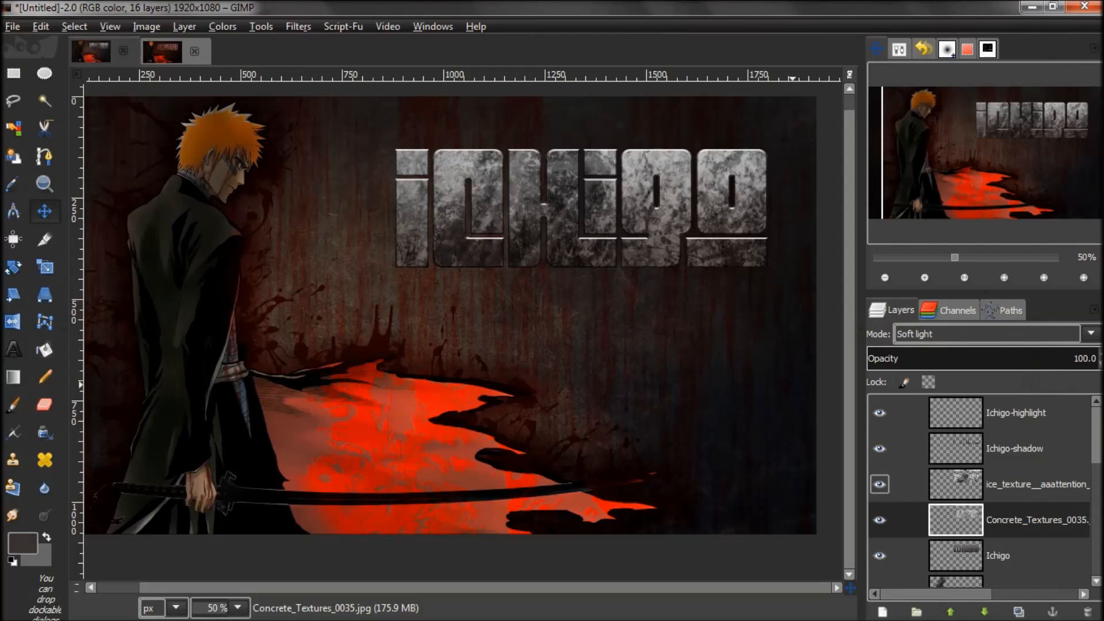
Step: Lower the ice texture layer's opacity to about 74 and compare the title with that layer hidden and shown
click(900, 483)
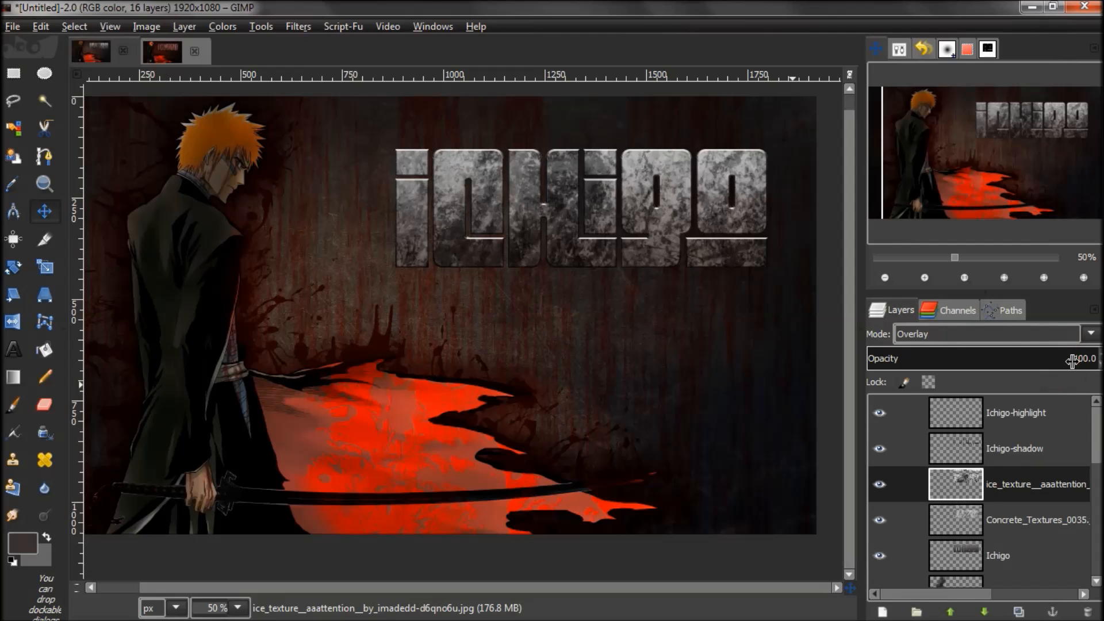
drag(1063, 368, 1057, 368)
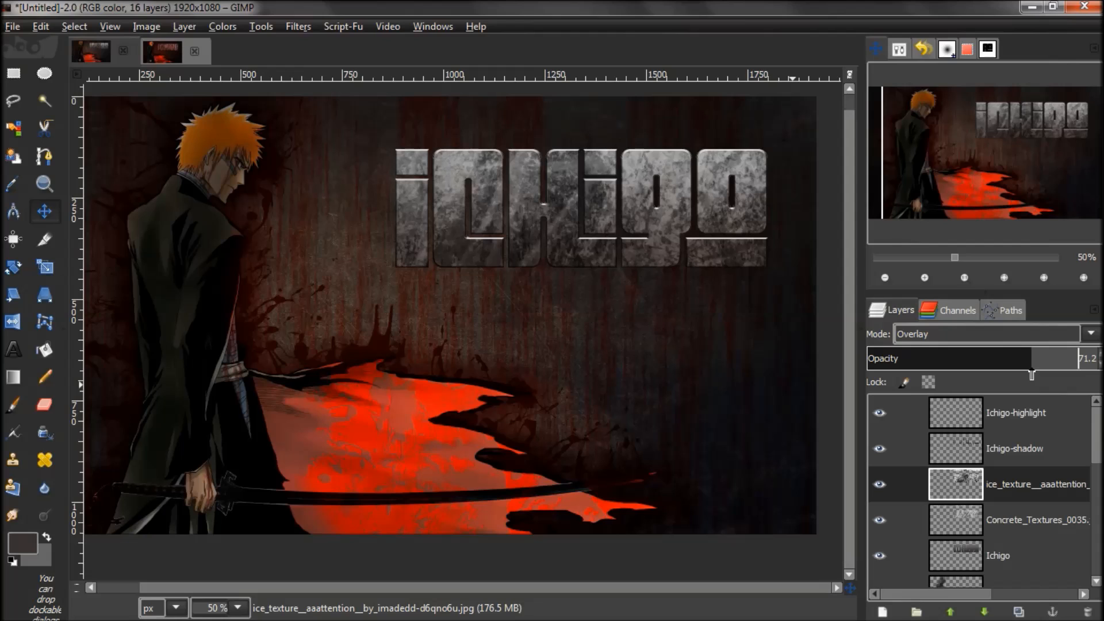
click(879, 484)
click(879, 484)
click(879, 484)
click(879, 484)
click(879, 484)
click(879, 484)
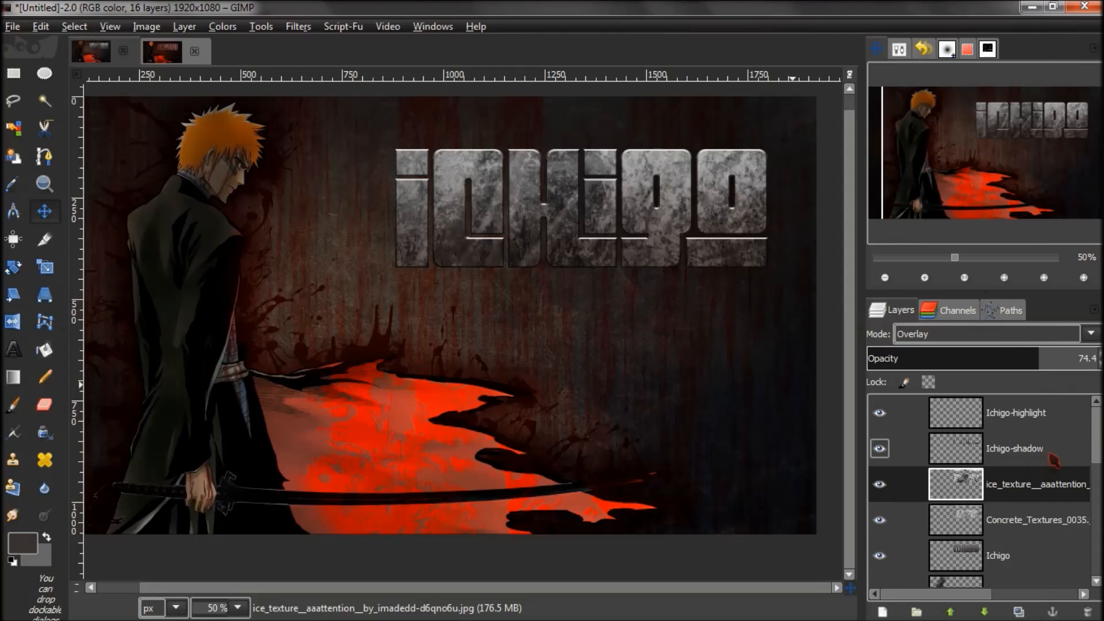
click(1047, 414)
click(1019, 452)
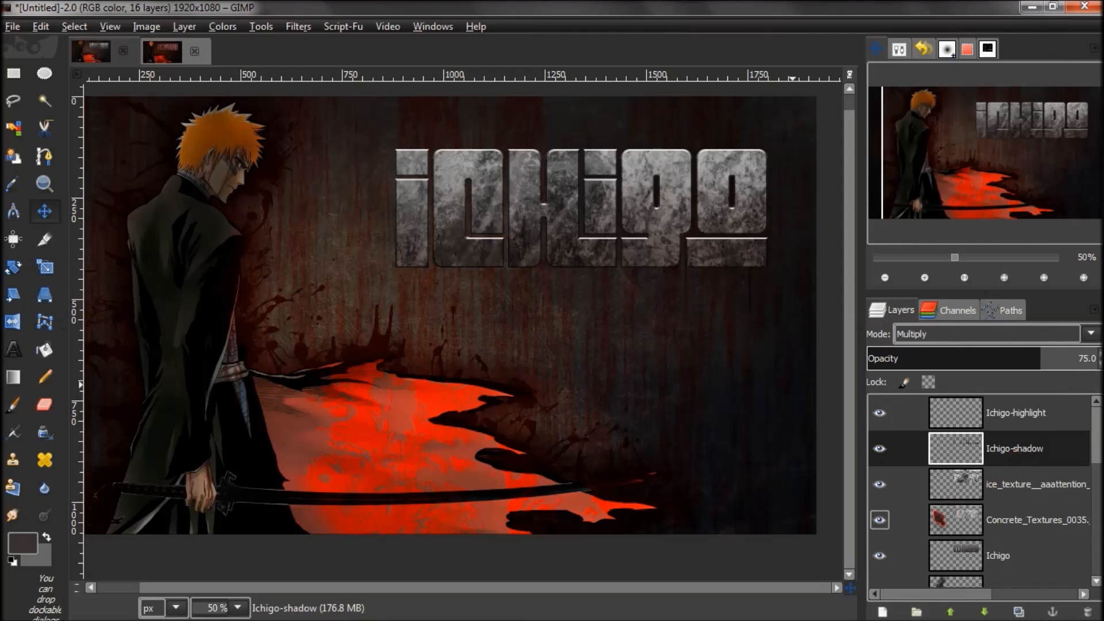
click(965, 489)
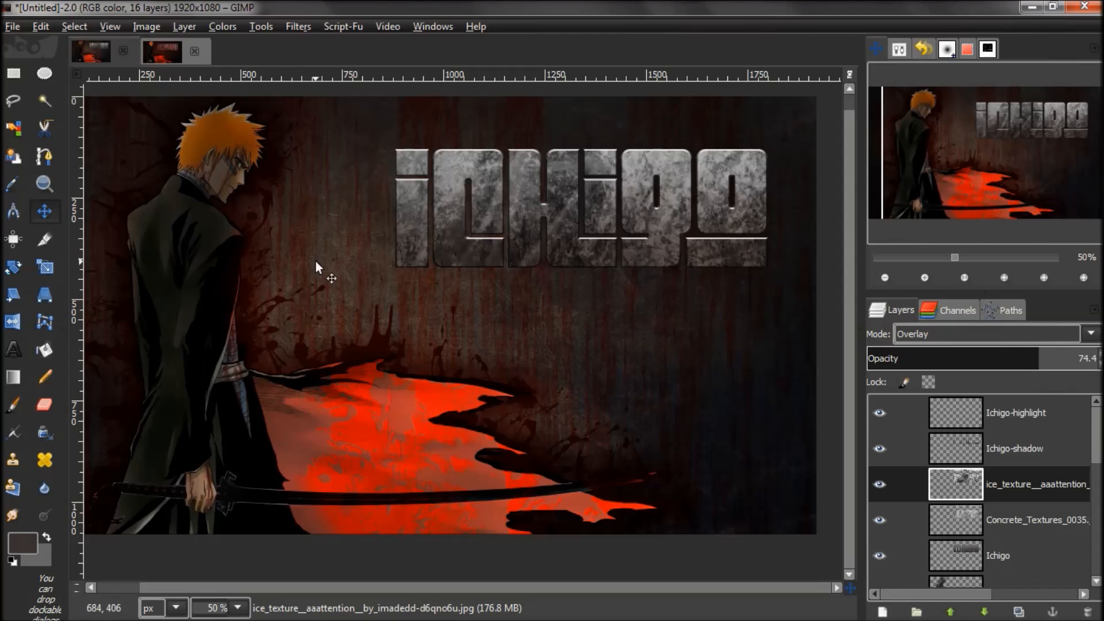
scroll(1098, 437, down, 3)
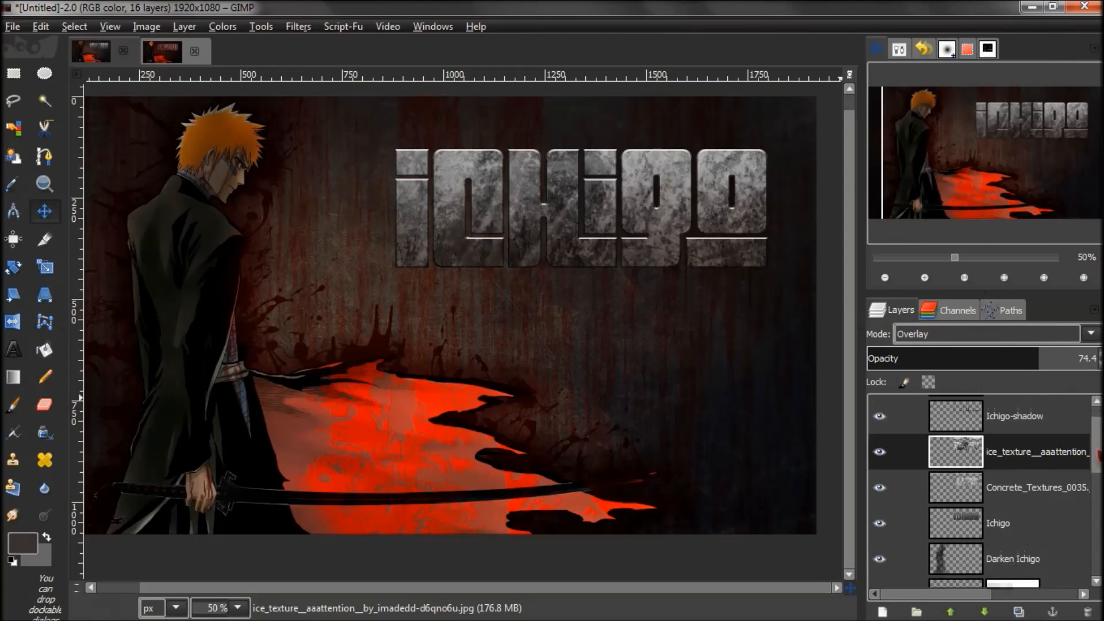
scroll(1098, 437, up, 3)
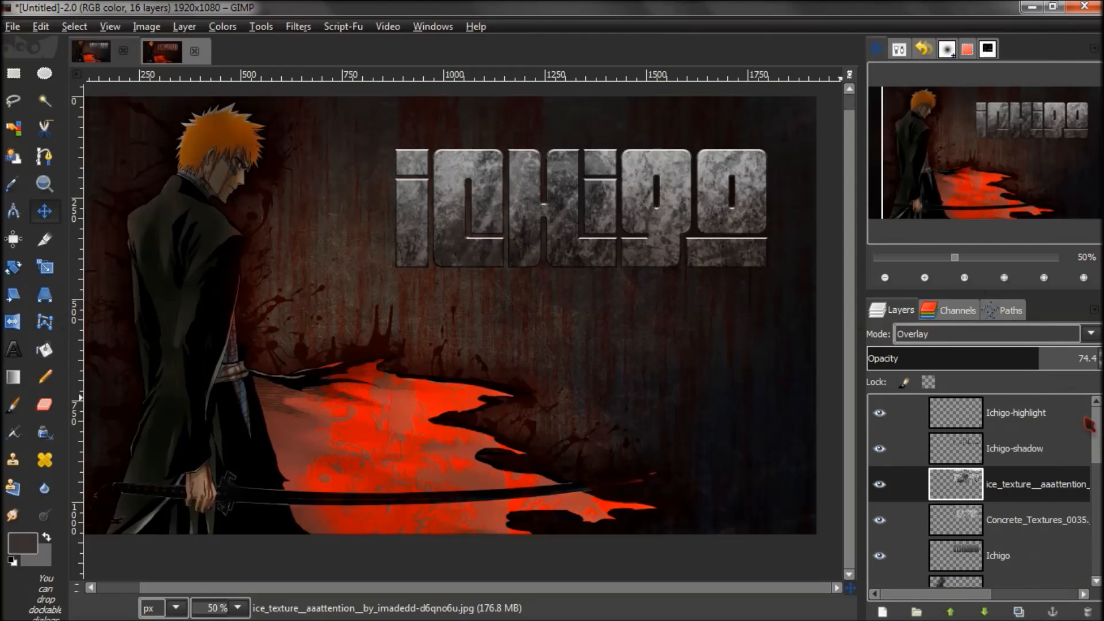
Step: Examine the title's texture, crack, motion blur and shadow layers in the finished Ichigo wallpaper.xcf, and return to the untitled wallpaper
click(167, 58)
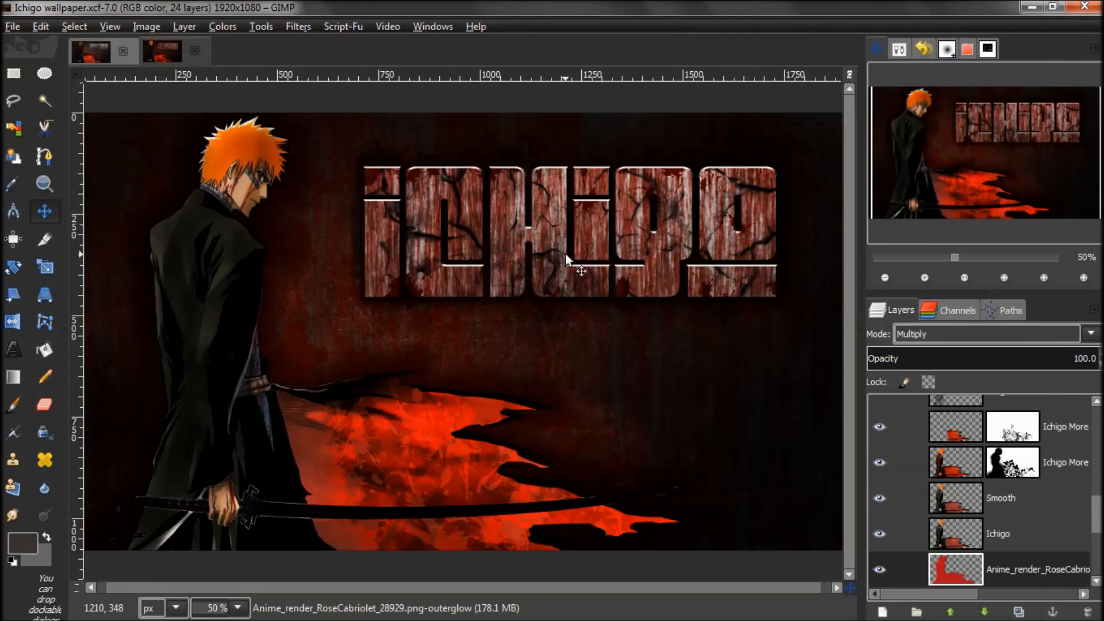
scroll(981, 491, up, 4)
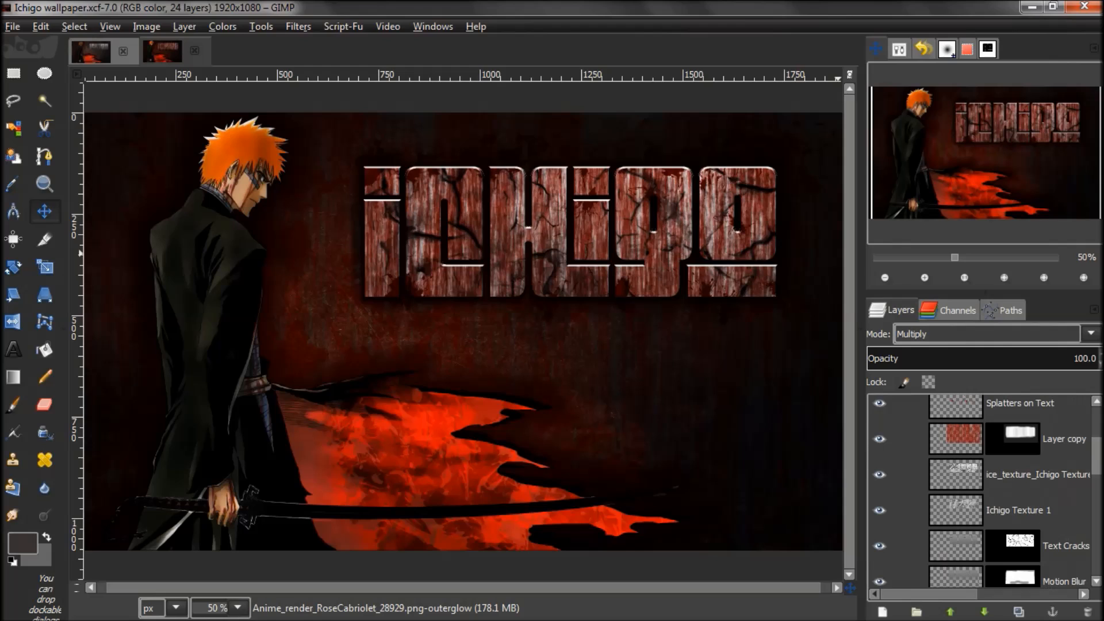
scroll(980, 491, up, 3)
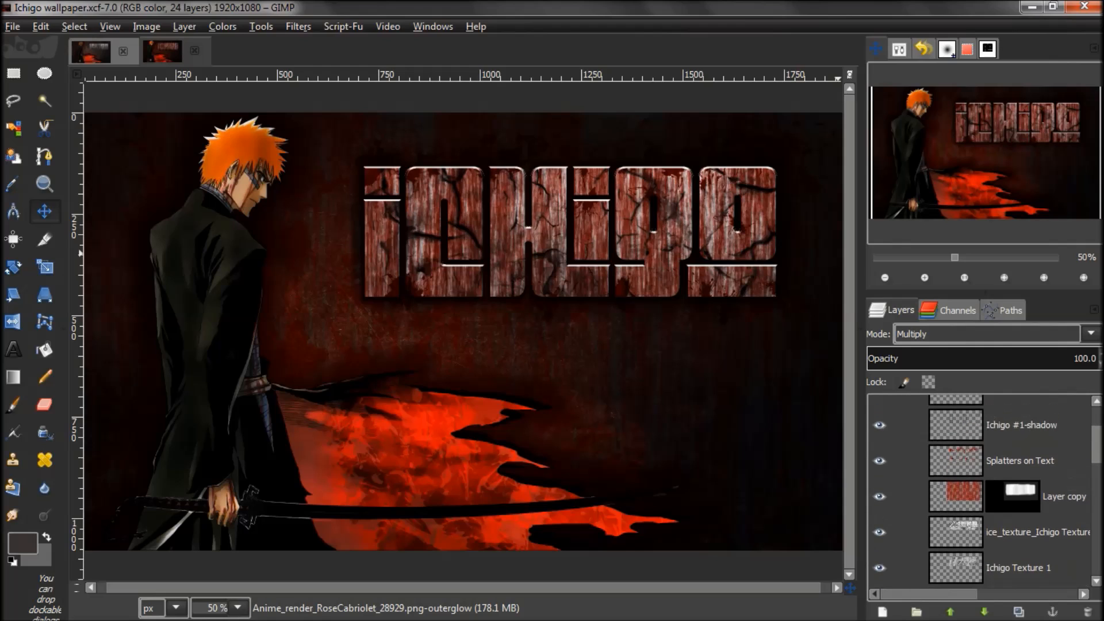
scroll(980, 492, up, 1)
scroll(980, 492, down, 3)
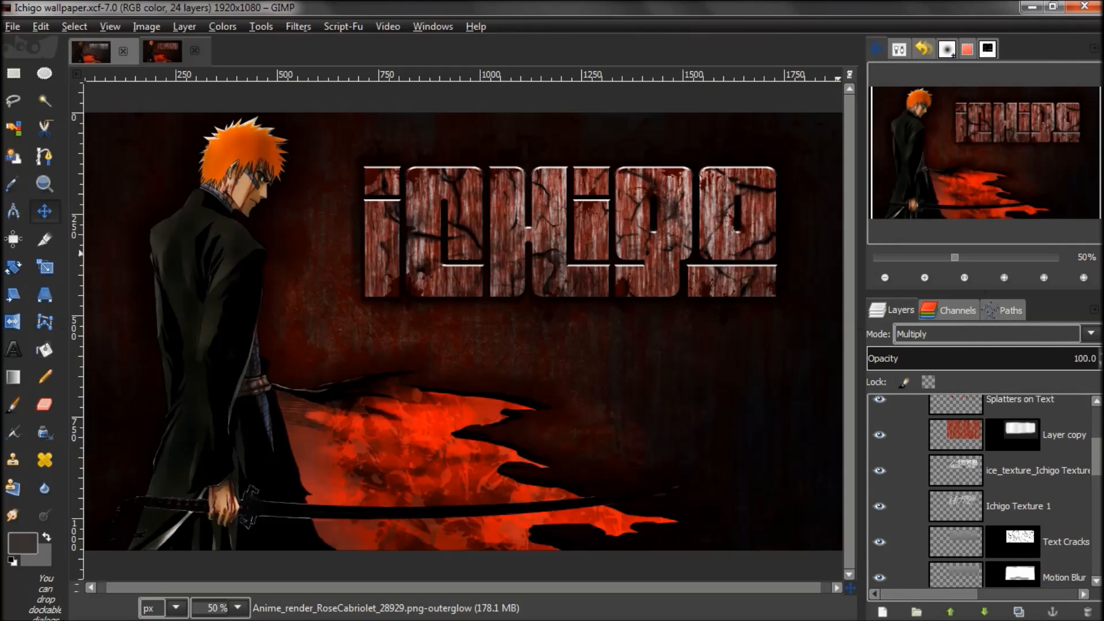
scroll(981, 492, down, 1)
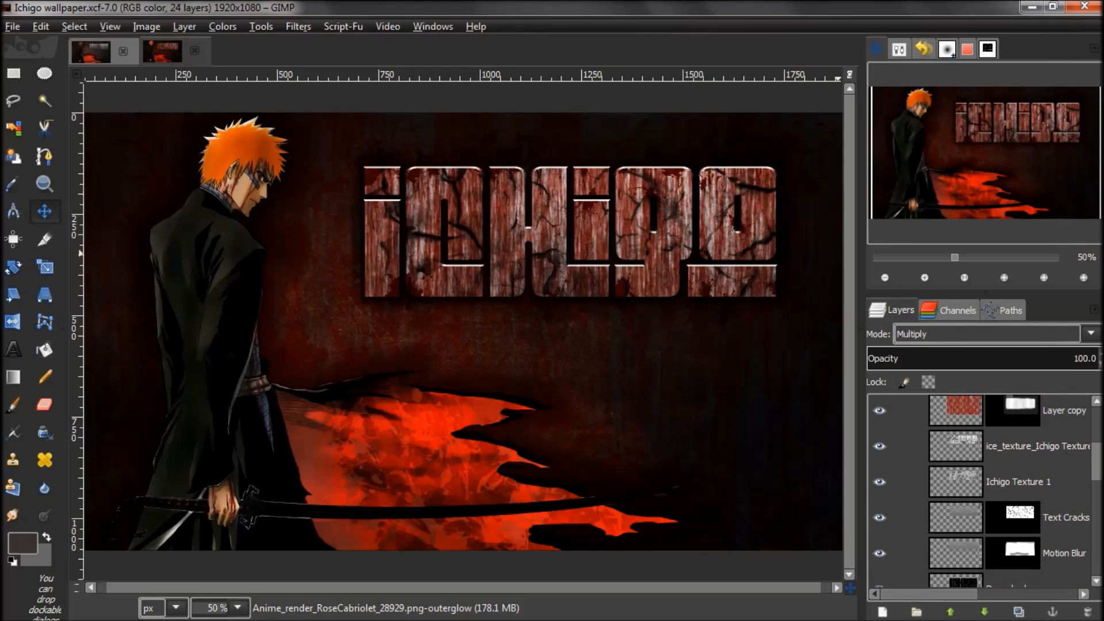
scroll(981, 491, down, 1)
scroll(980, 492, up, 2)
scroll(981, 492, up, 1)
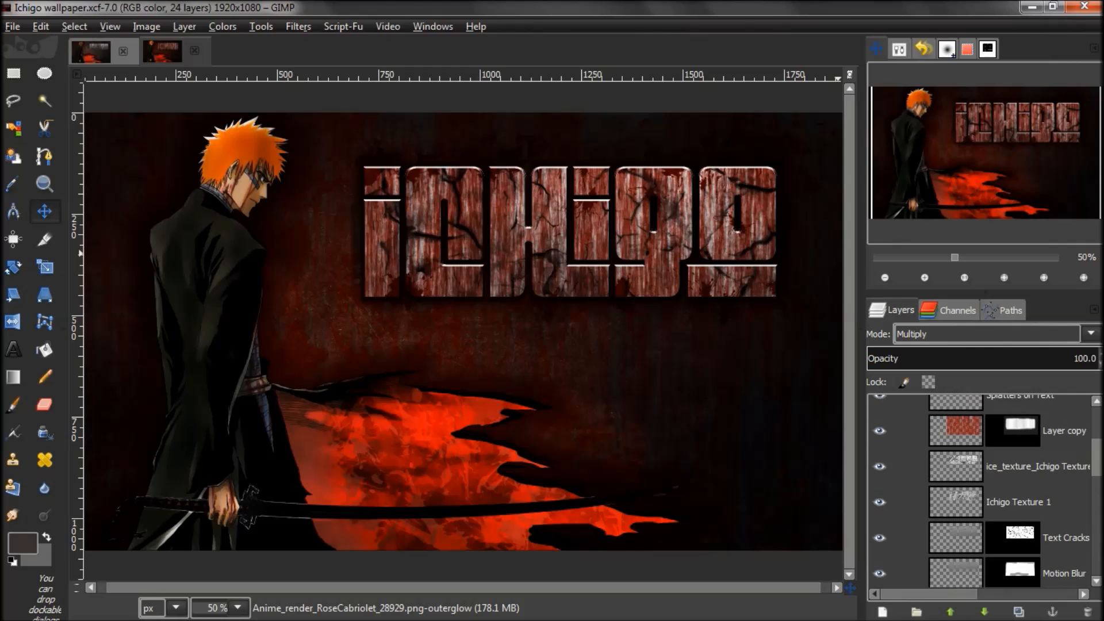
scroll(981, 492, down, 2)
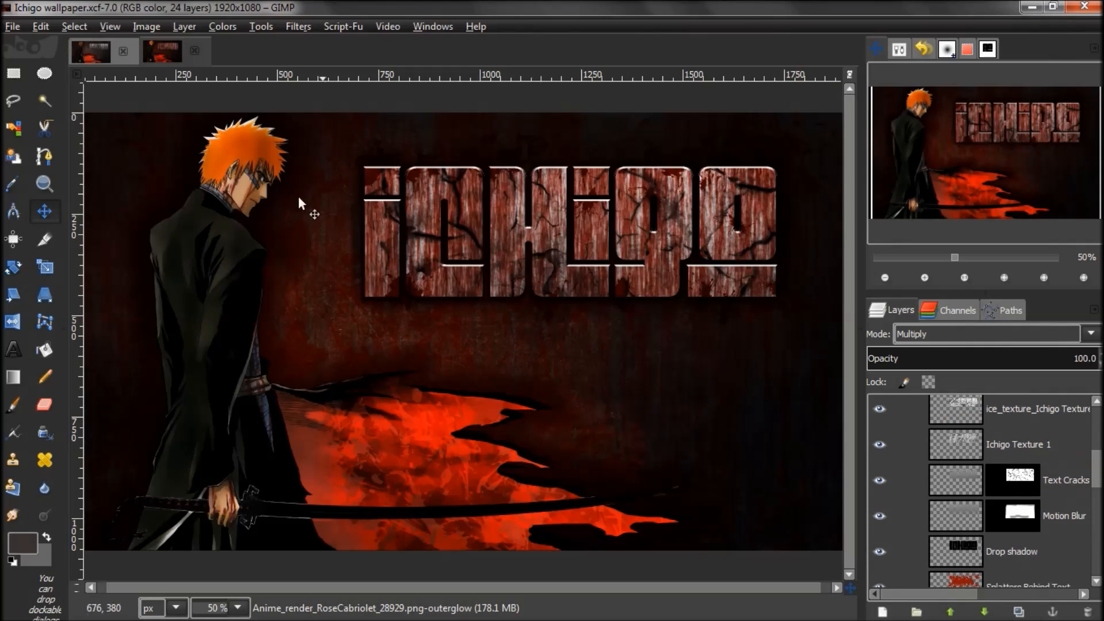
click(163, 52)
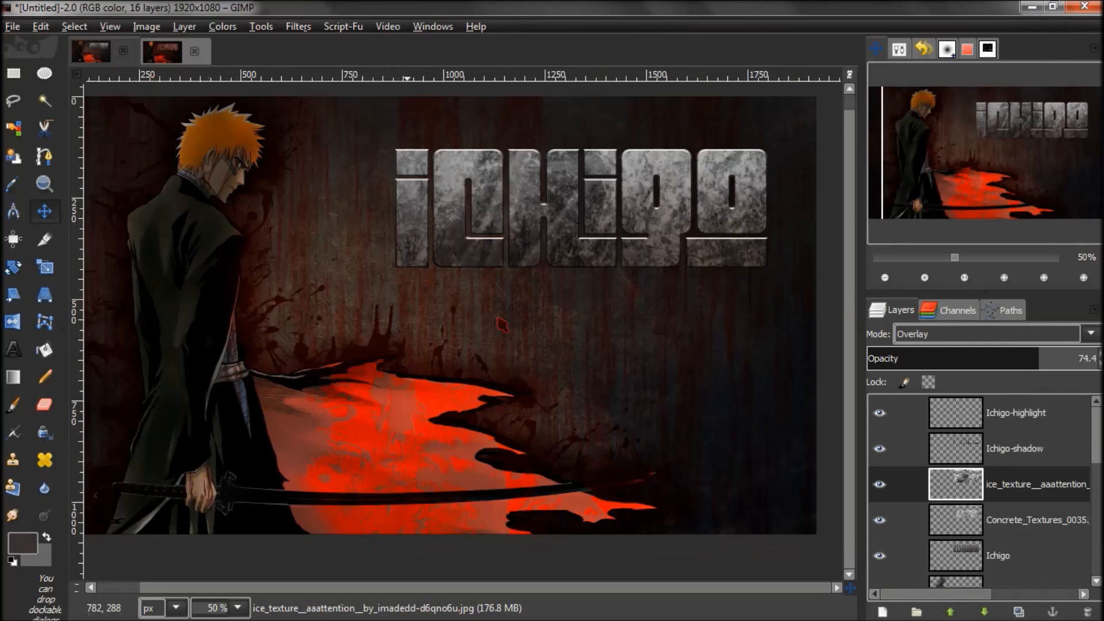
Step: Add a black Multiply drop shadow to the Ichigo title layer with opacity 75, angle 90, distance 5, spread 20 and size 25
scroll(1099, 463, down, 1)
scroll(1097, 462, down, 3)
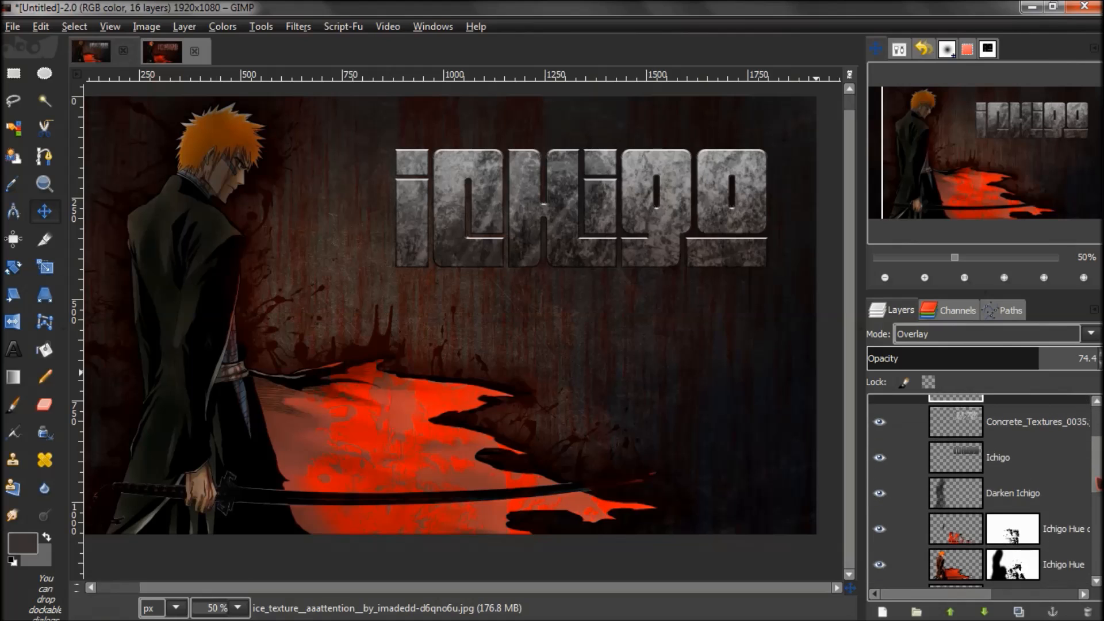
click(970, 467)
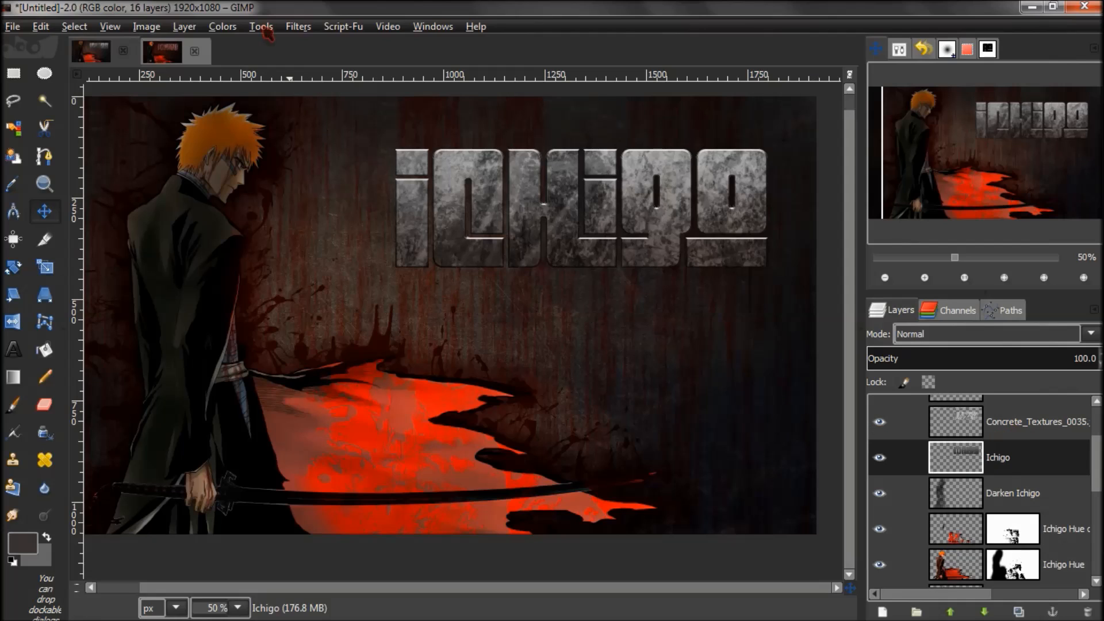
click(185, 27)
mouse_move(260, 546)
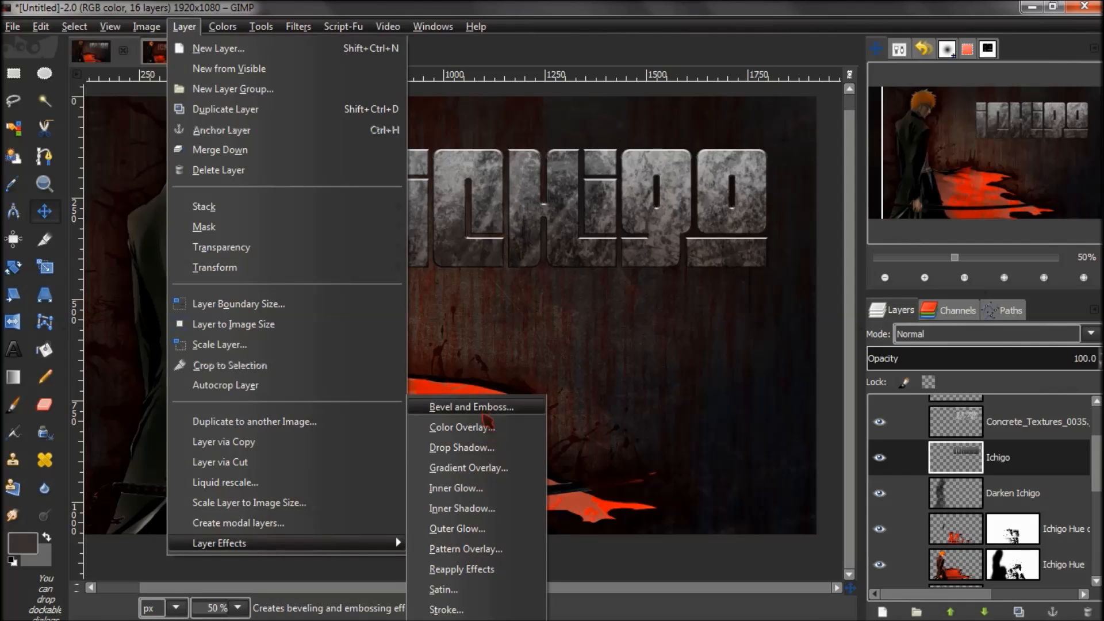
click(486, 448)
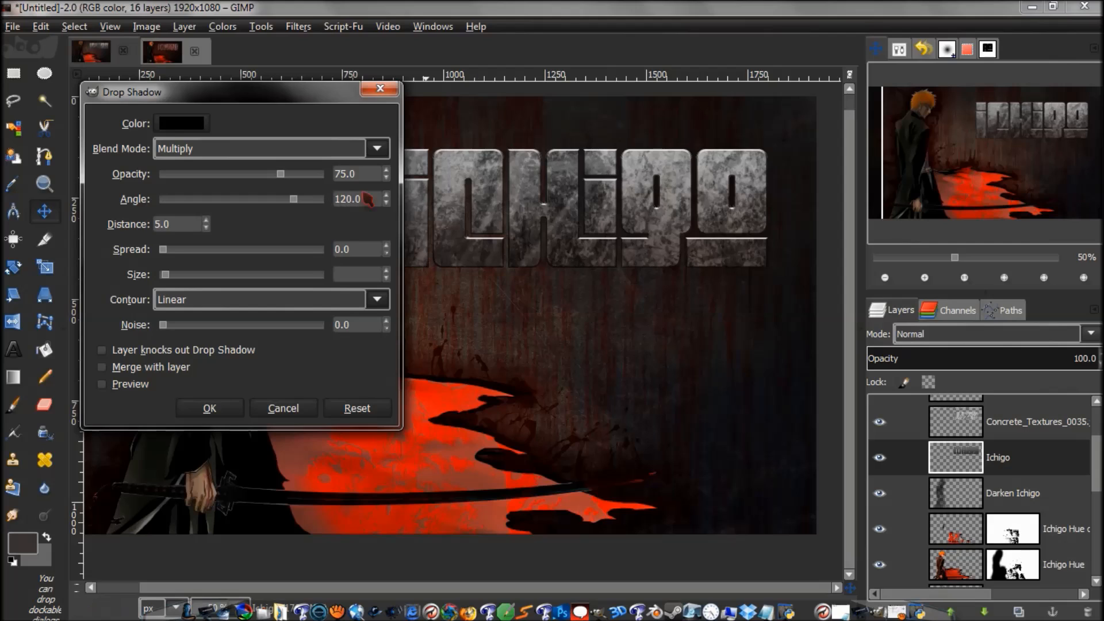
drag(343, 200, 331, 200)
text(90)
click(341, 249)
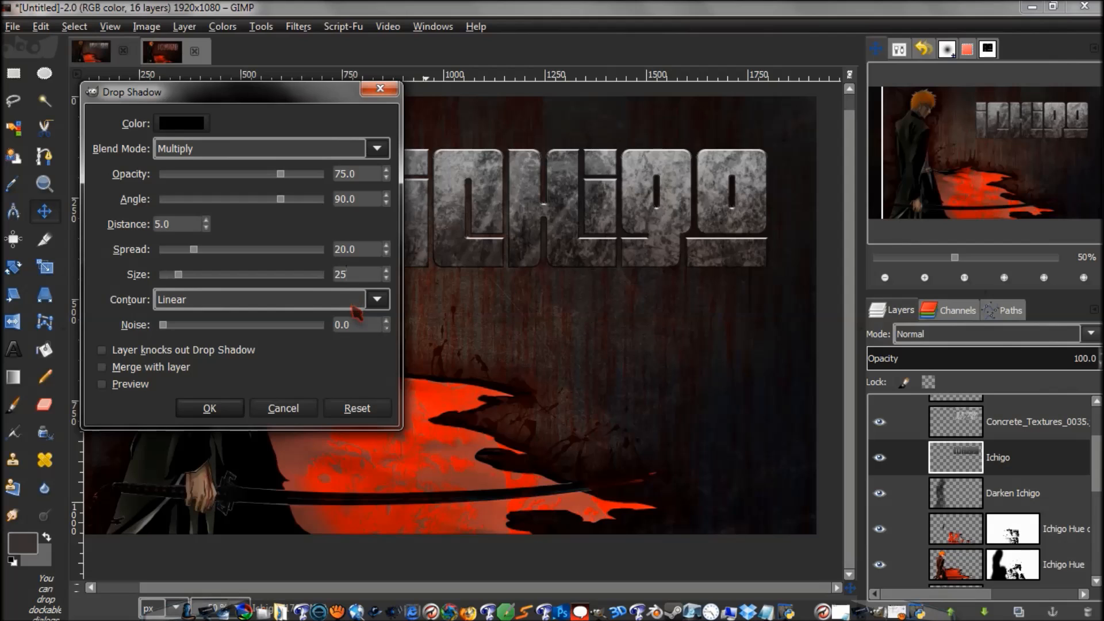
click(121, 384)
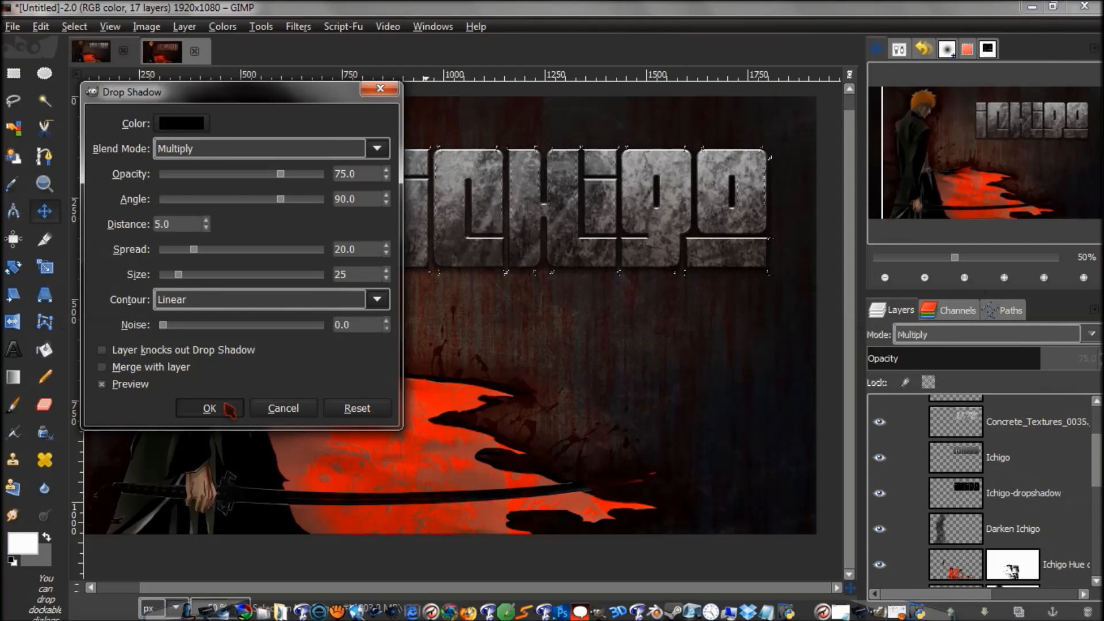
click(229, 409)
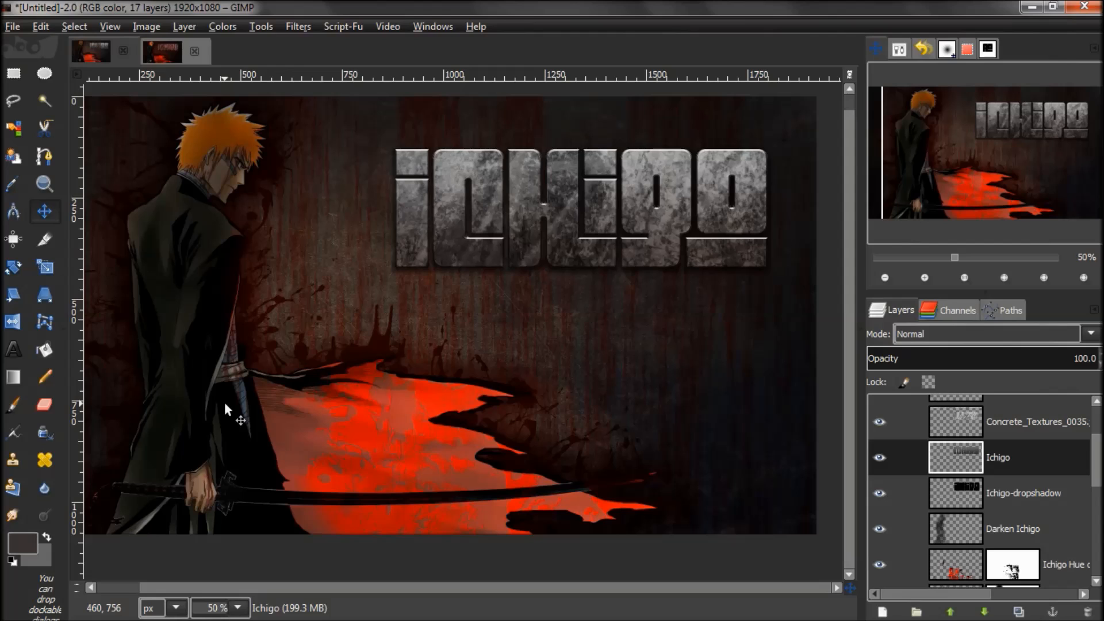
Step: Compare the title with its drop shadow layer hidden and shown
click(879, 493)
click(878, 492)
click(879, 493)
click(879, 493)
click(879, 494)
click(879, 494)
Step: Rename the concrete texture layer as "Ichigo Concrete" and the ice texture layer as "Ichigo Ice"
scroll(1097, 455, up, 2)
scroll(1098, 438, up, 1)
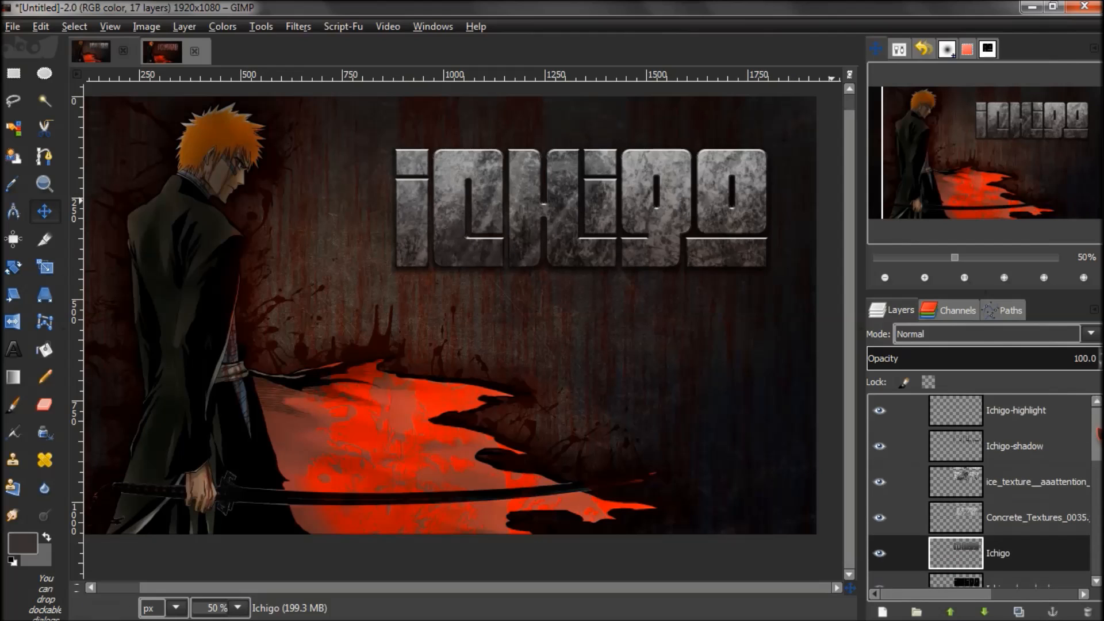
scroll(1098, 439, down, 1)
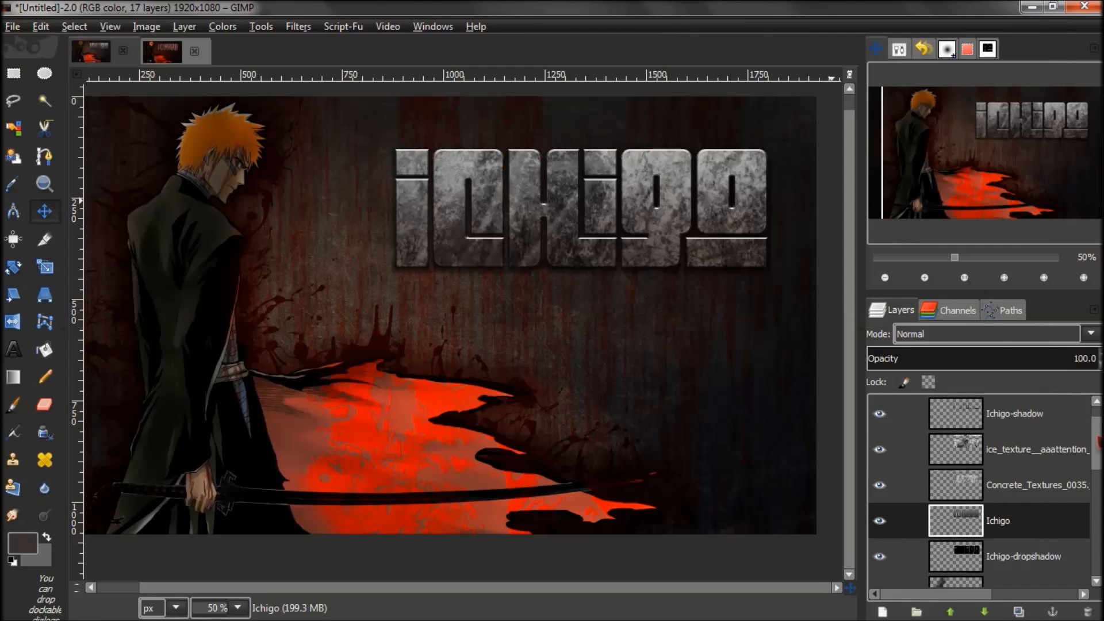
scroll(1098, 444, up, 1)
click(1027, 494)
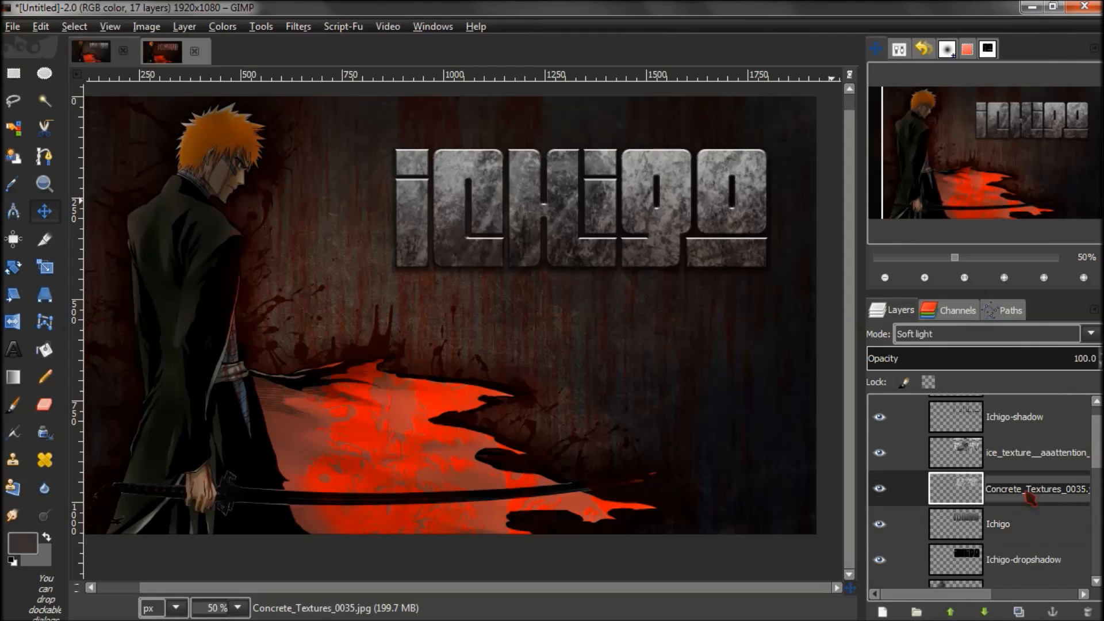
double_click(1025, 493)
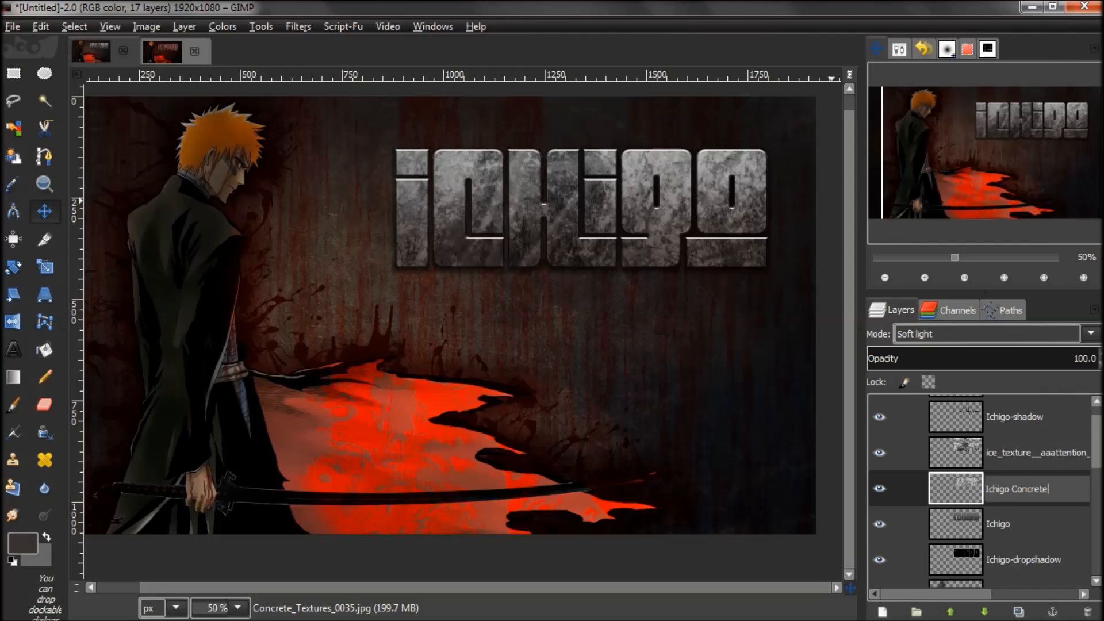
key(Return)
click(1038, 453)
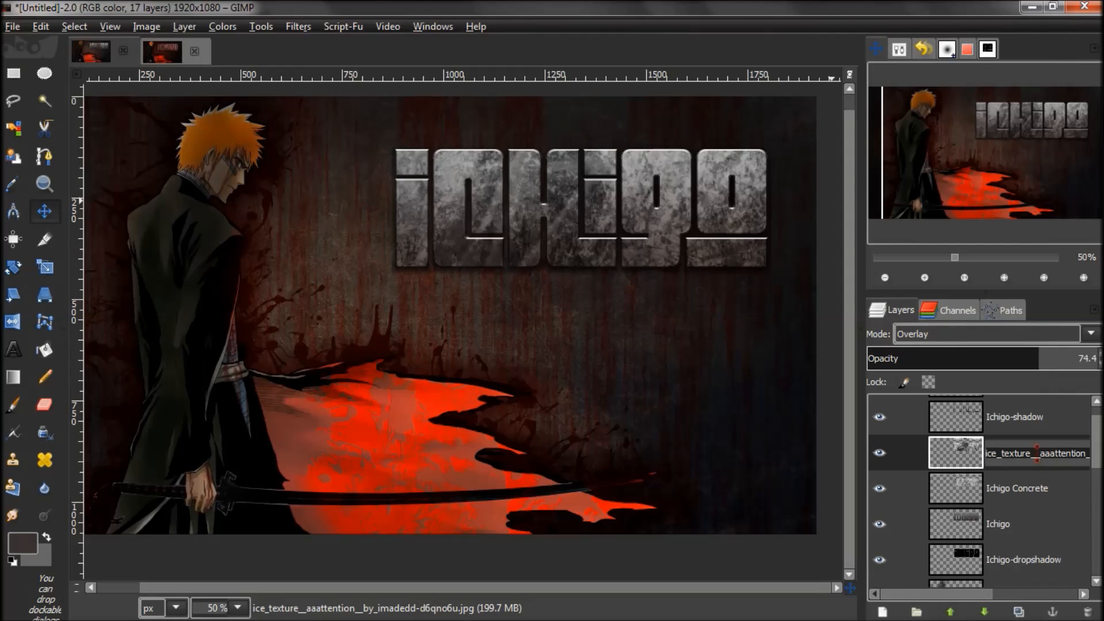
text(Ichigo Ice)
key(Return)
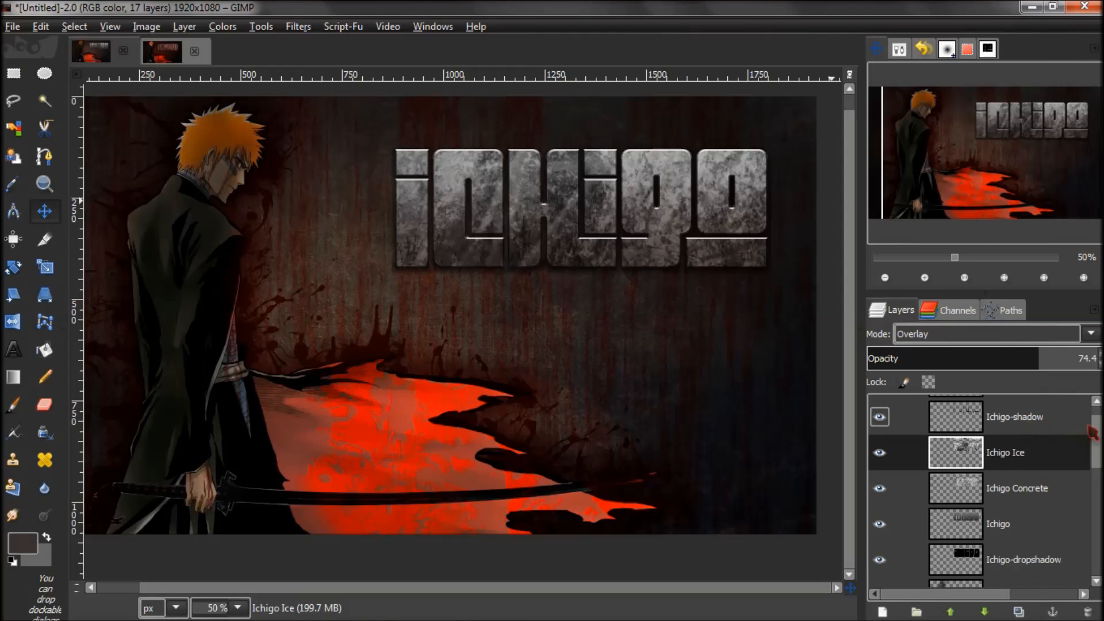
Step: Duplicate the red streaked Overlay layer named "Layer" and compare the image with the copy hidden and shown
scroll(1086, 434, up, 1)
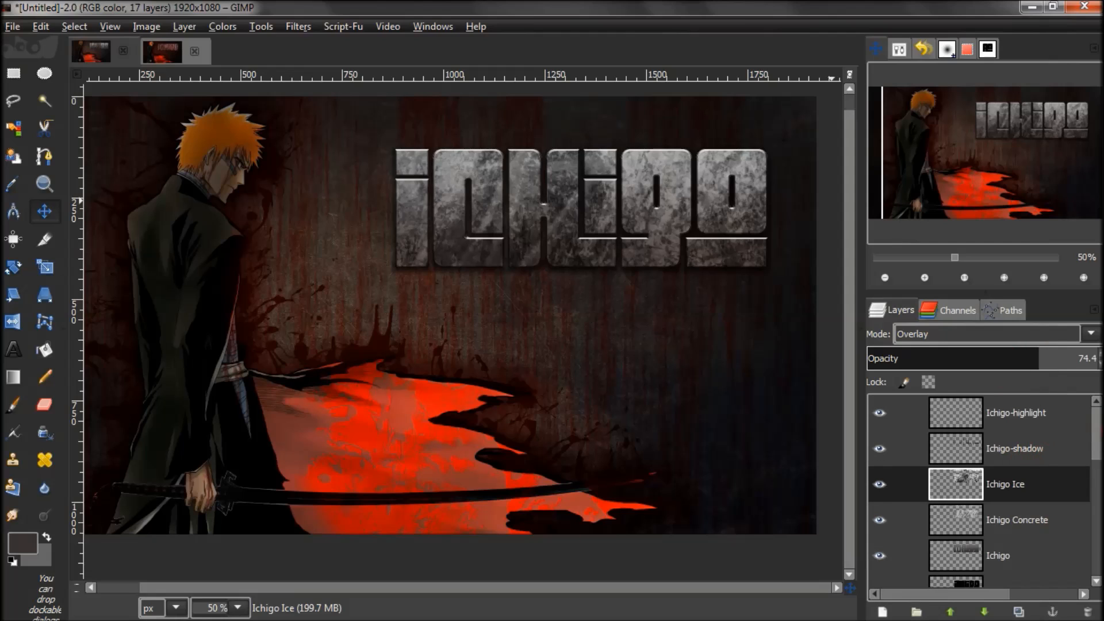
scroll(1085, 460, down, 2)
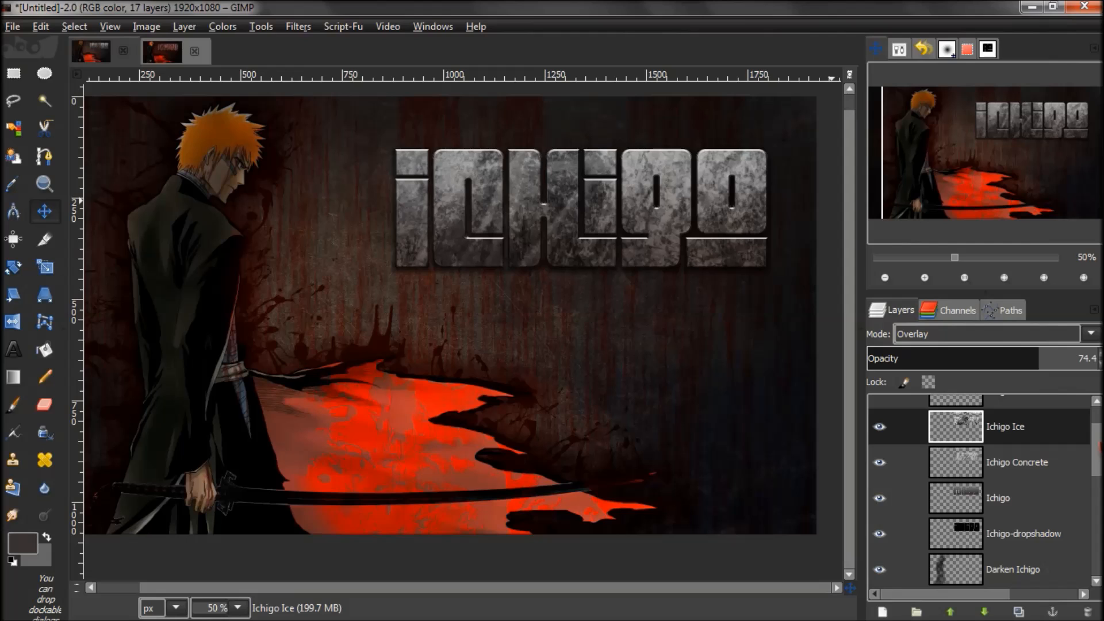
scroll(1100, 448, down, 1)
scroll(1098, 455, up, 3)
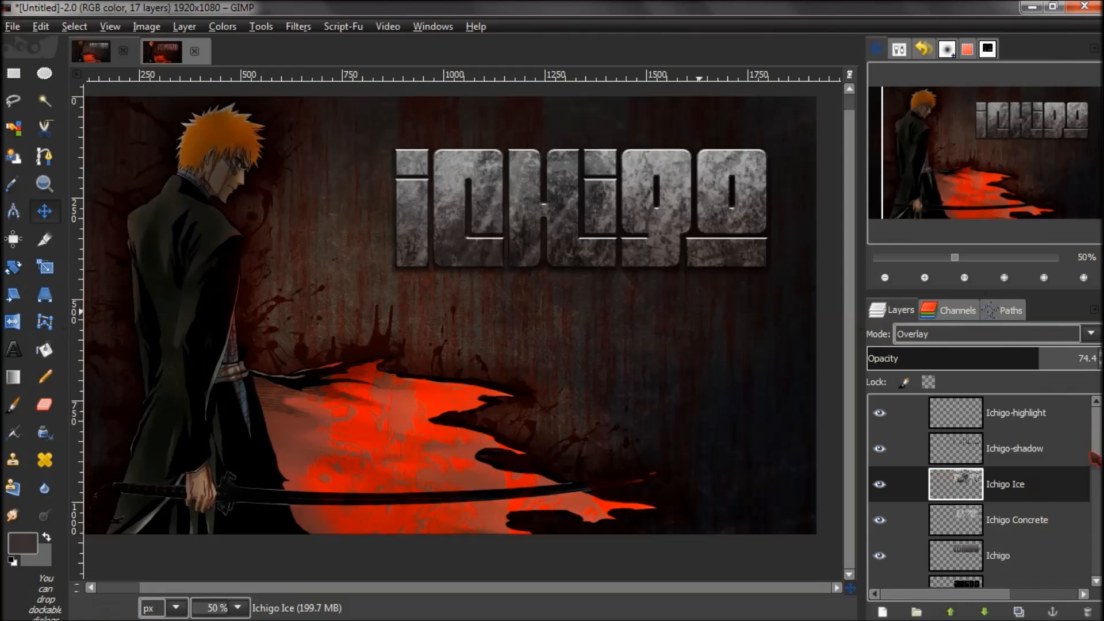
scroll(1096, 463, down, 5)
scroll(1097, 501, down, 4)
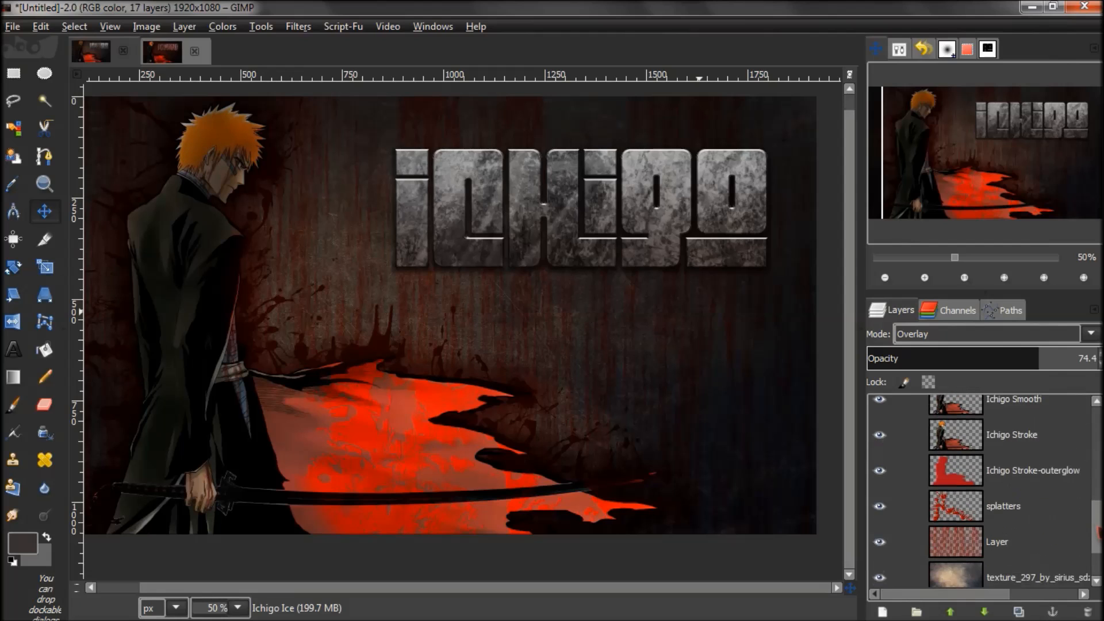
click(974, 496)
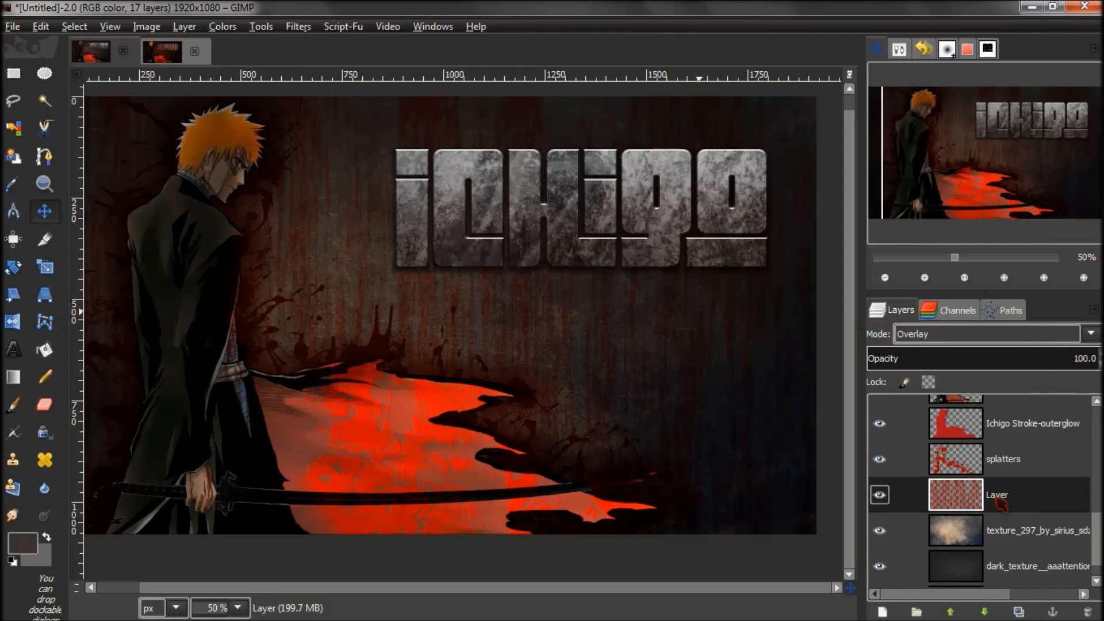
key(shift+ctrl+d)
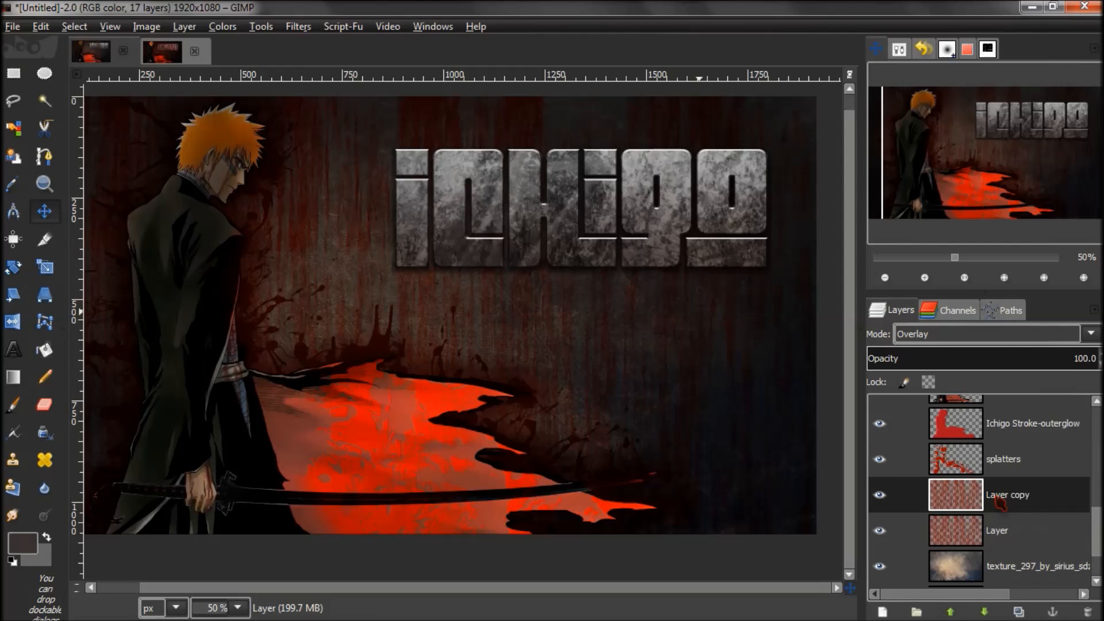
mouse_move(1017, 497)
mouse_down()
mouse_move(1015, 428)
mouse_move(1018, 495)
mouse_up()
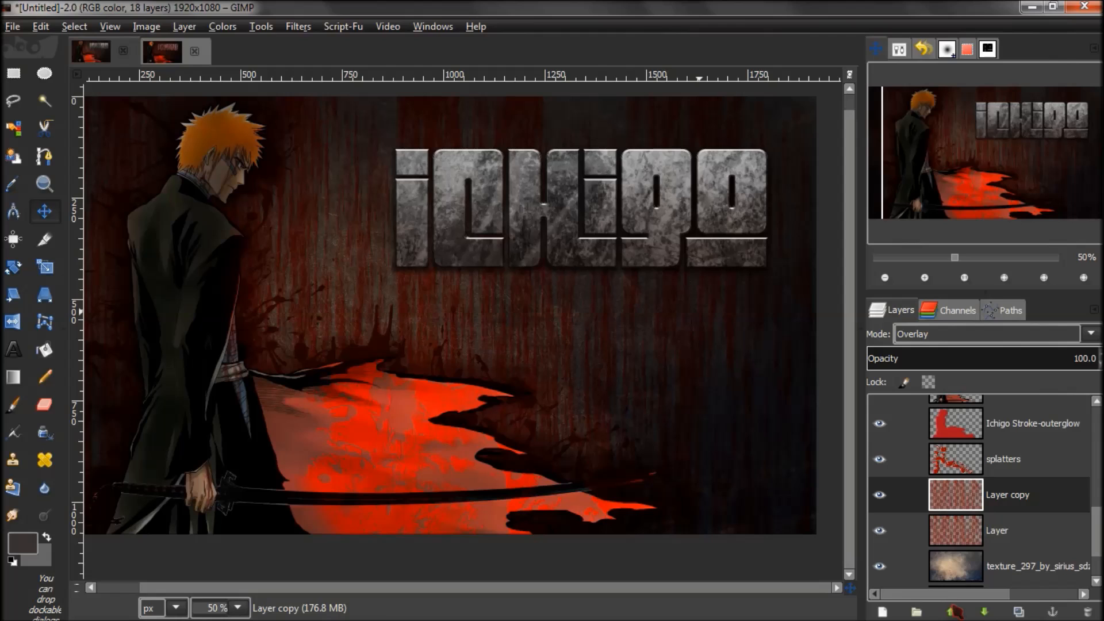
click(880, 495)
click(879, 495)
Step: Raise the red streaked "Layer copy" through the layer stack until it sits directly above the Ichigo Ice layer
click(950, 611)
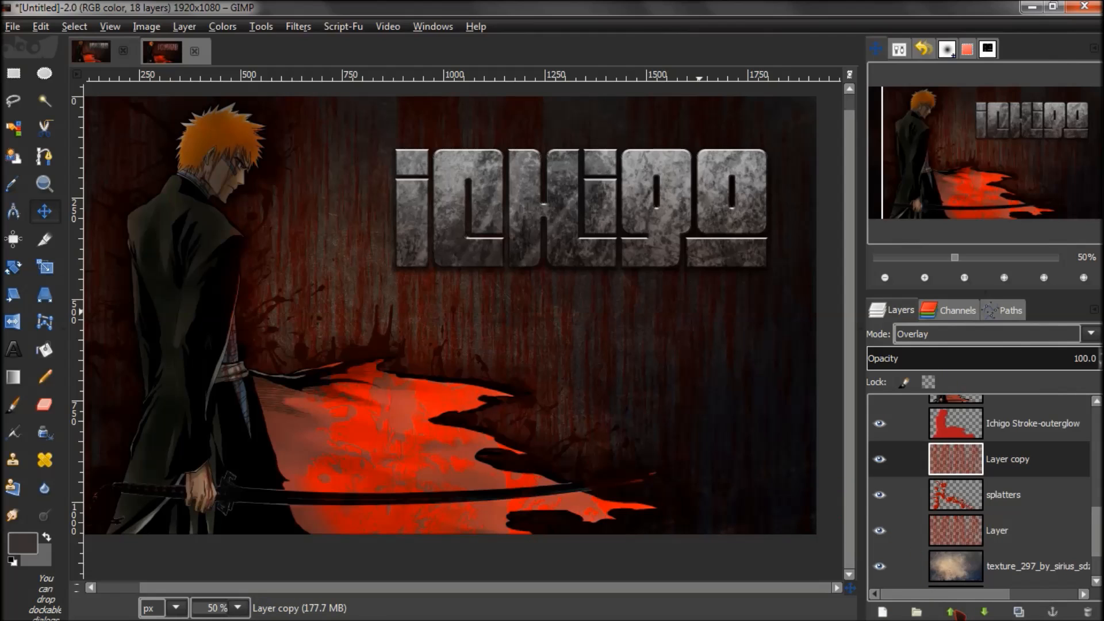
scroll(1068, 521, up, 1)
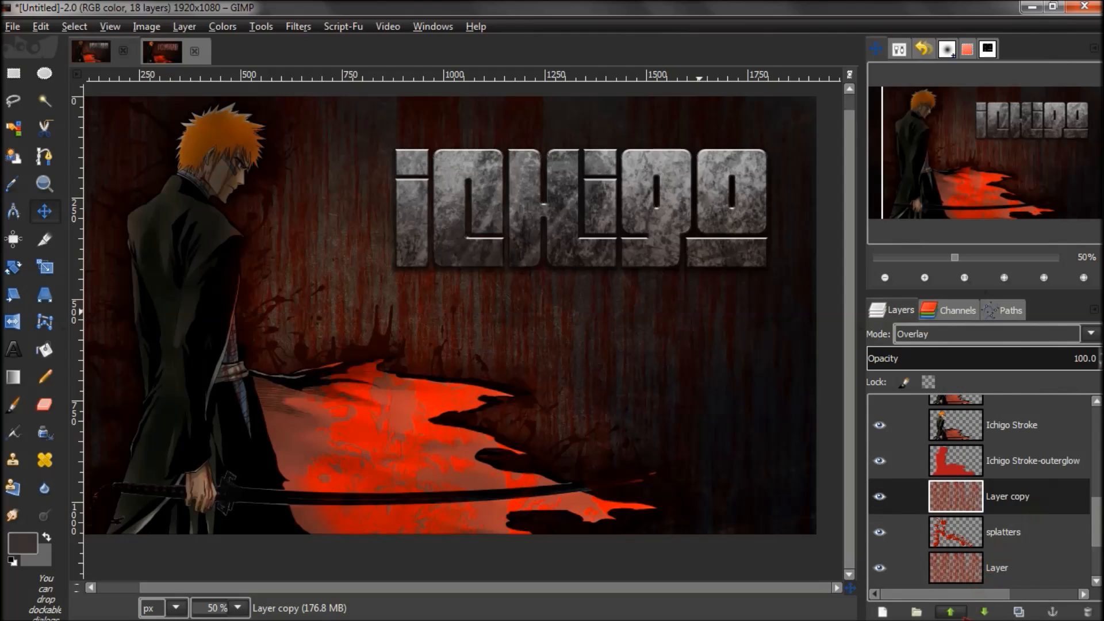
click(950, 612)
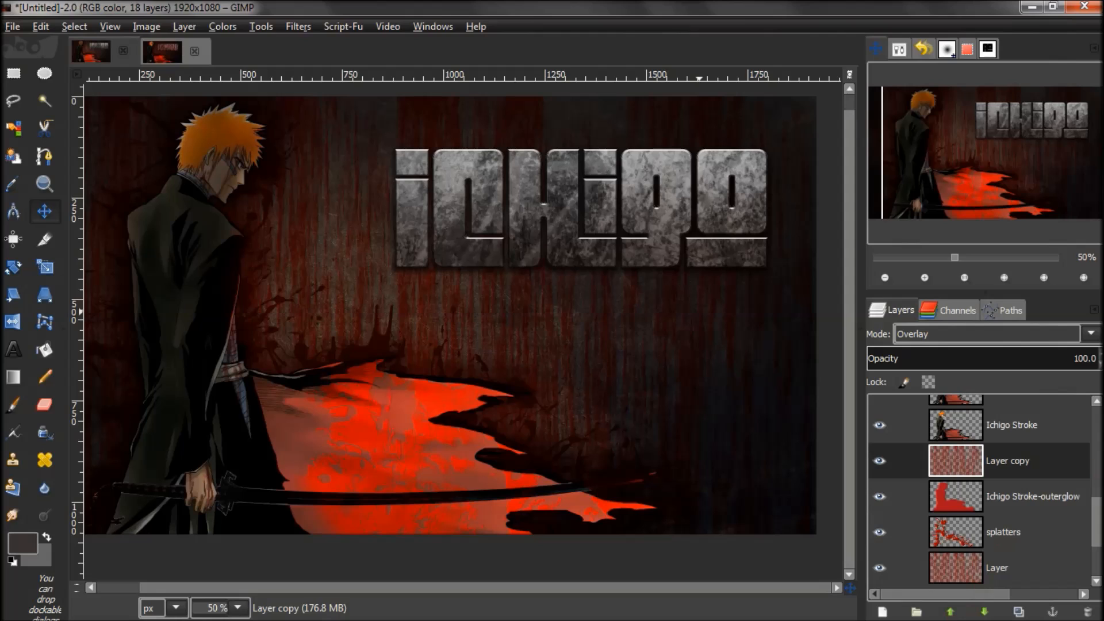
click(952, 613)
scroll(1096, 513, up, 1)
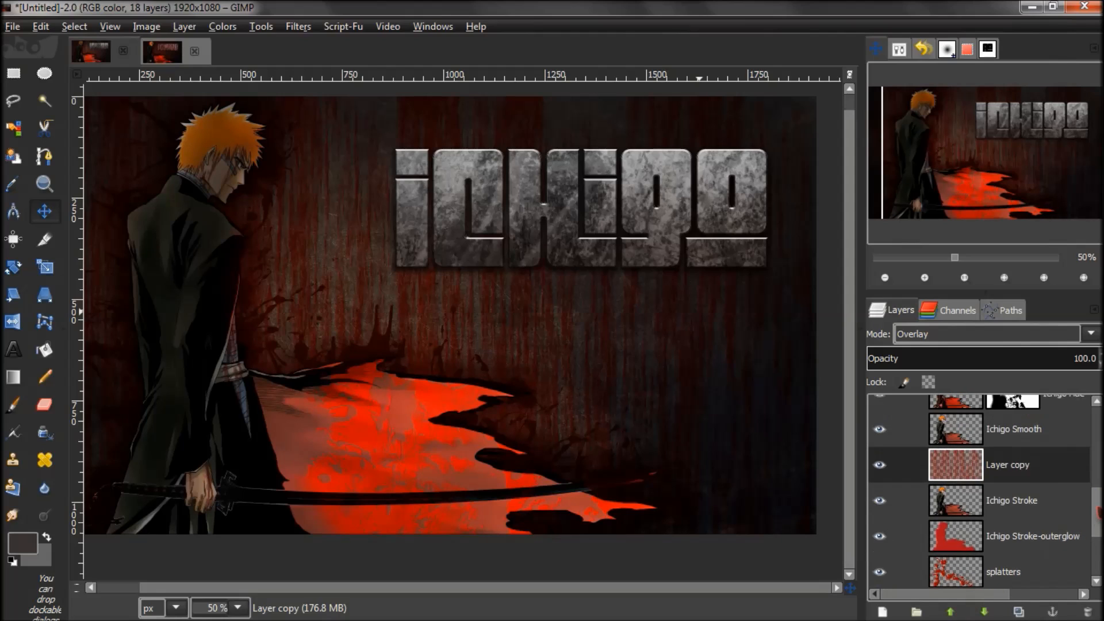
click(951, 612)
scroll(1089, 537, up, 1)
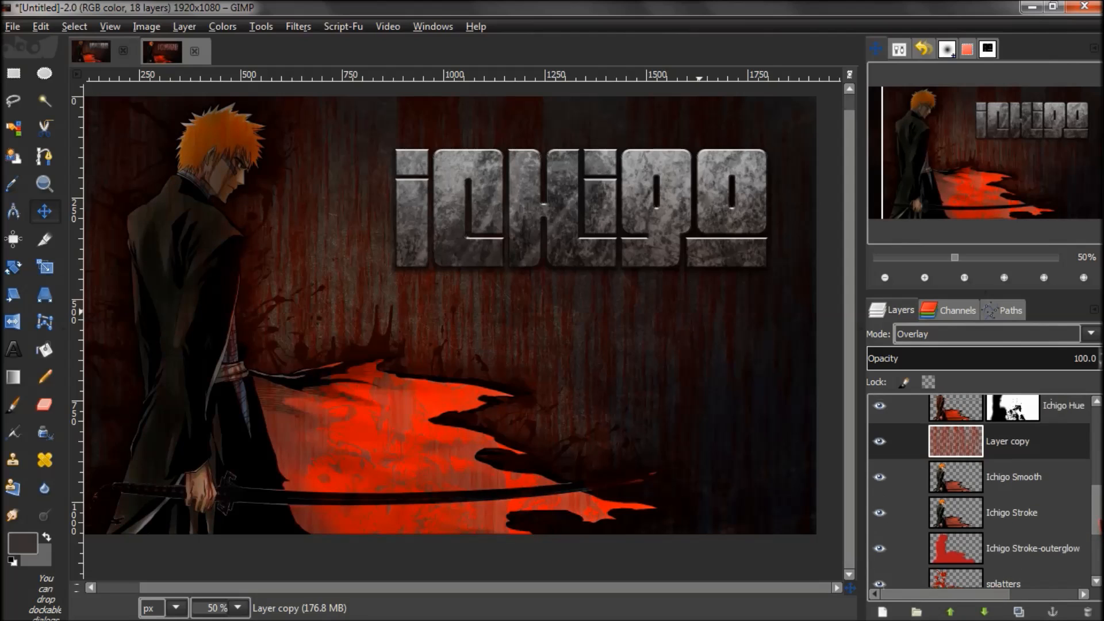
click(954, 612)
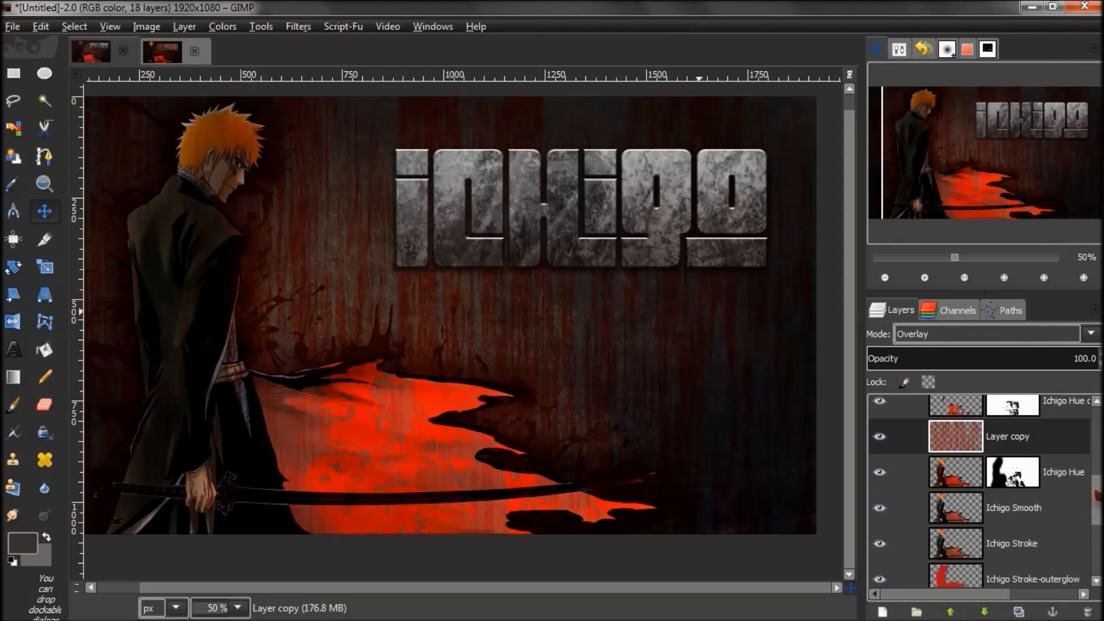
scroll(1012, 578, up, 2)
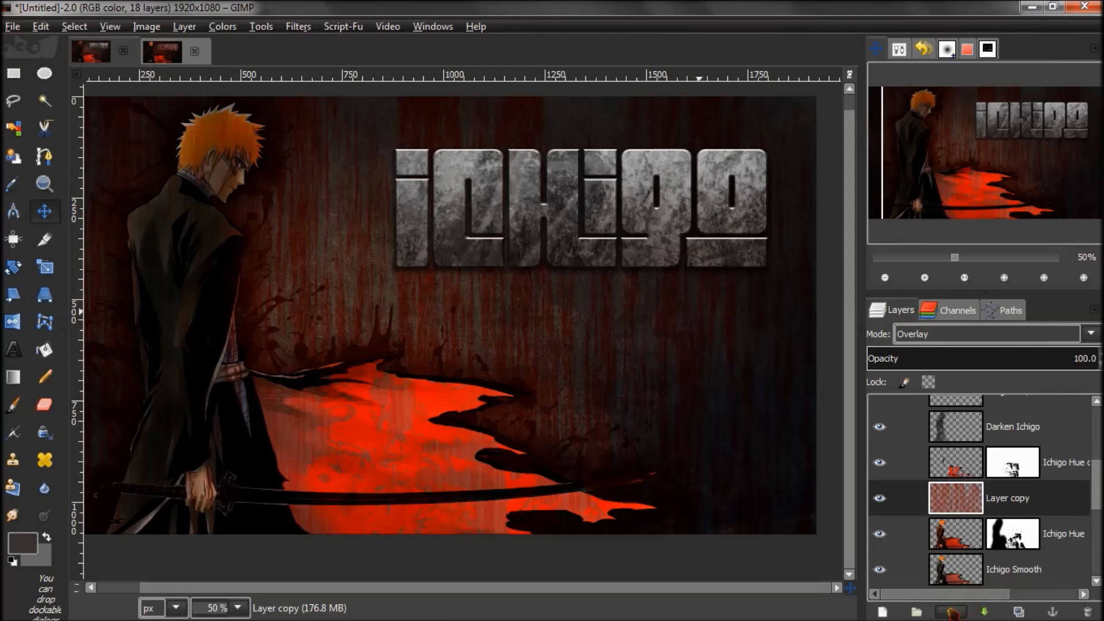
click(950, 612)
scroll(1096, 492, up, 2)
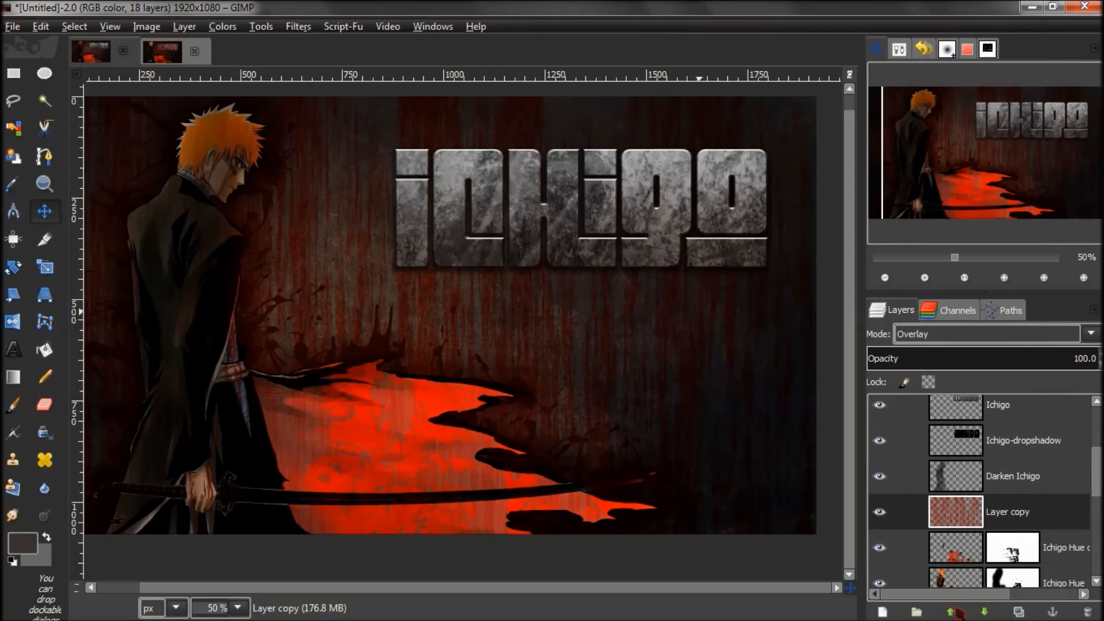
click(951, 612)
scroll(1008, 561, up, 1)
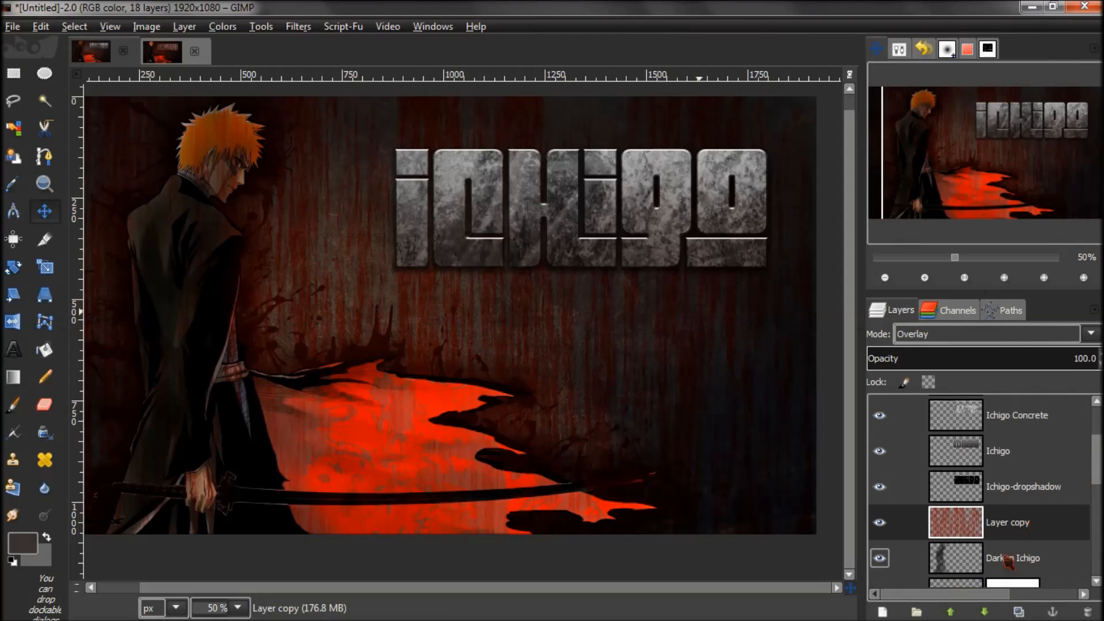
click(950, 612)
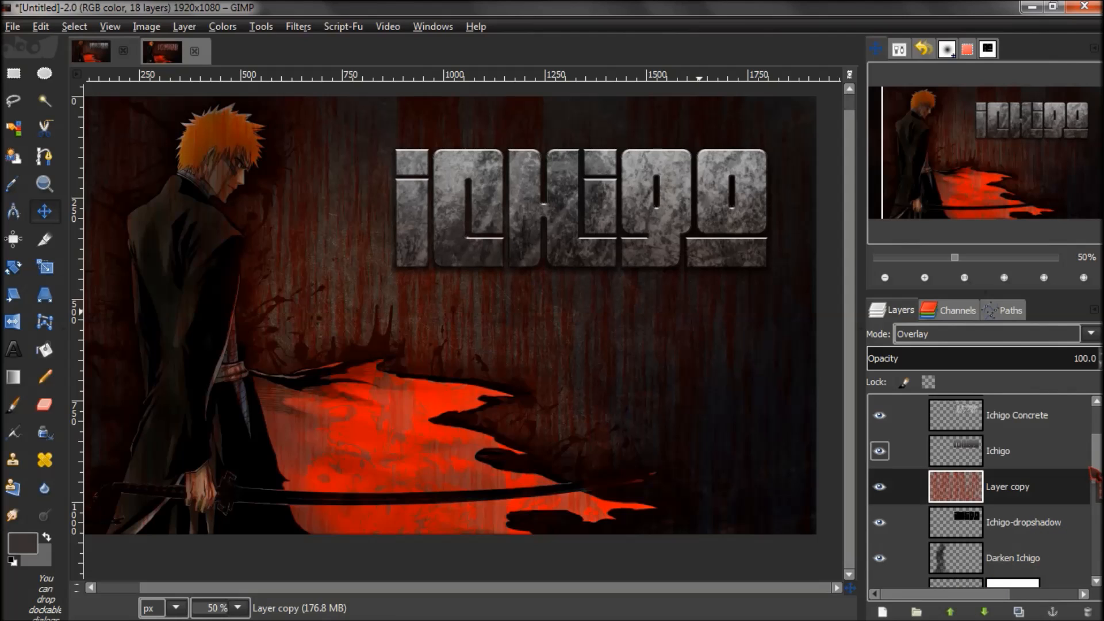
scroll(1097, 456, up, 1)
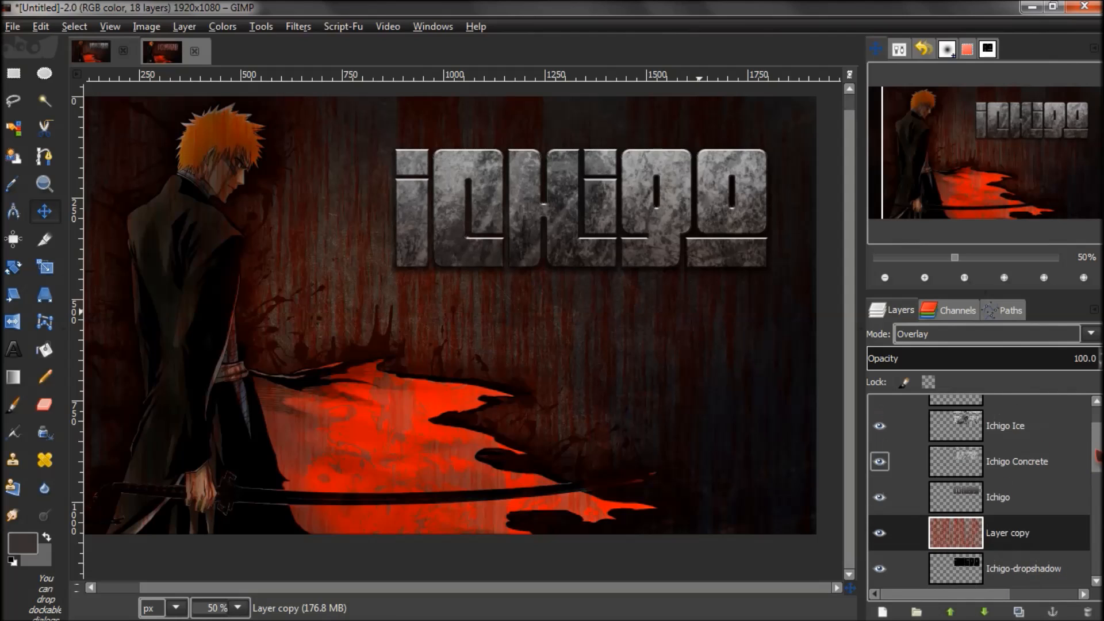
click(951, 612)
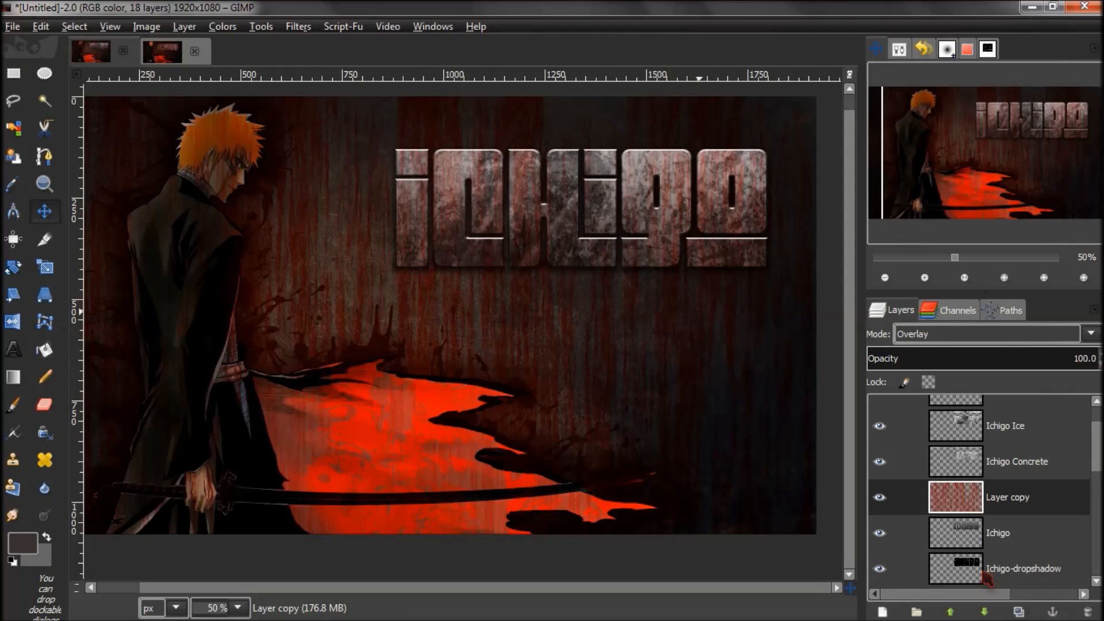
click(951, 612)
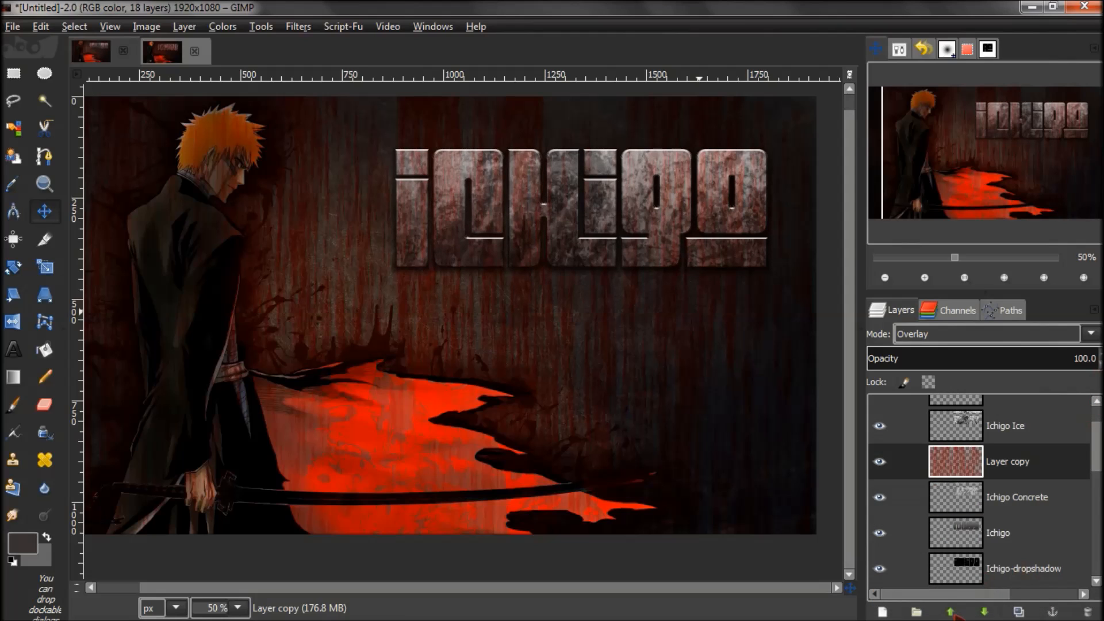
drag(1095, 460, 1097, 446)
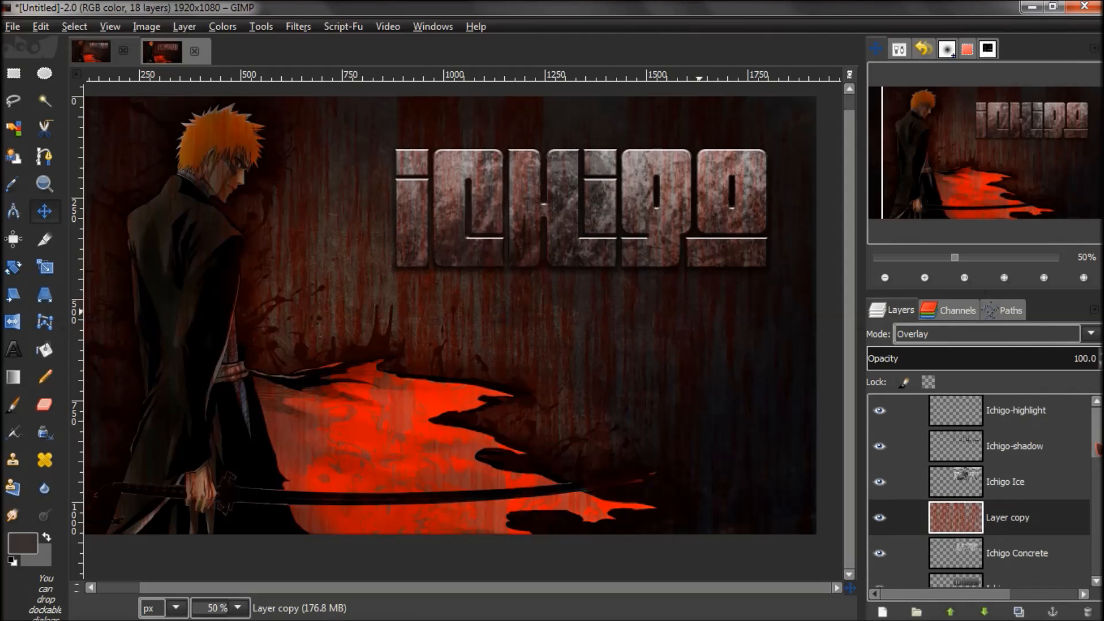
click(952, 611)
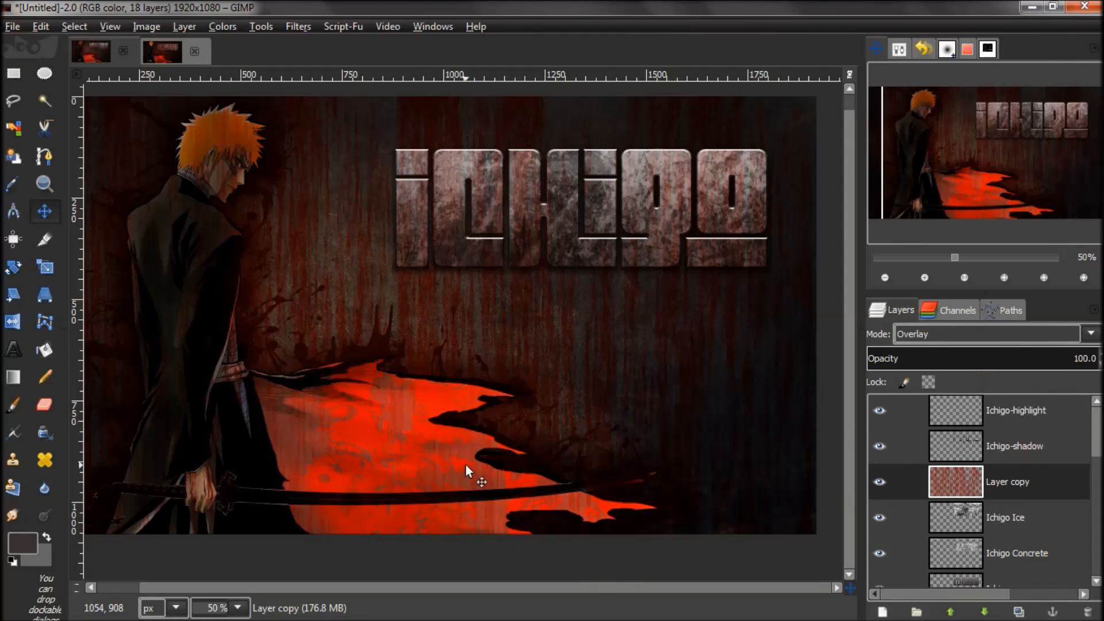
Step: Scale the "Layer copy" texture down to 1028 × 578 px and position it over the Ichigo title
key(shift+s)
click(576, 419)
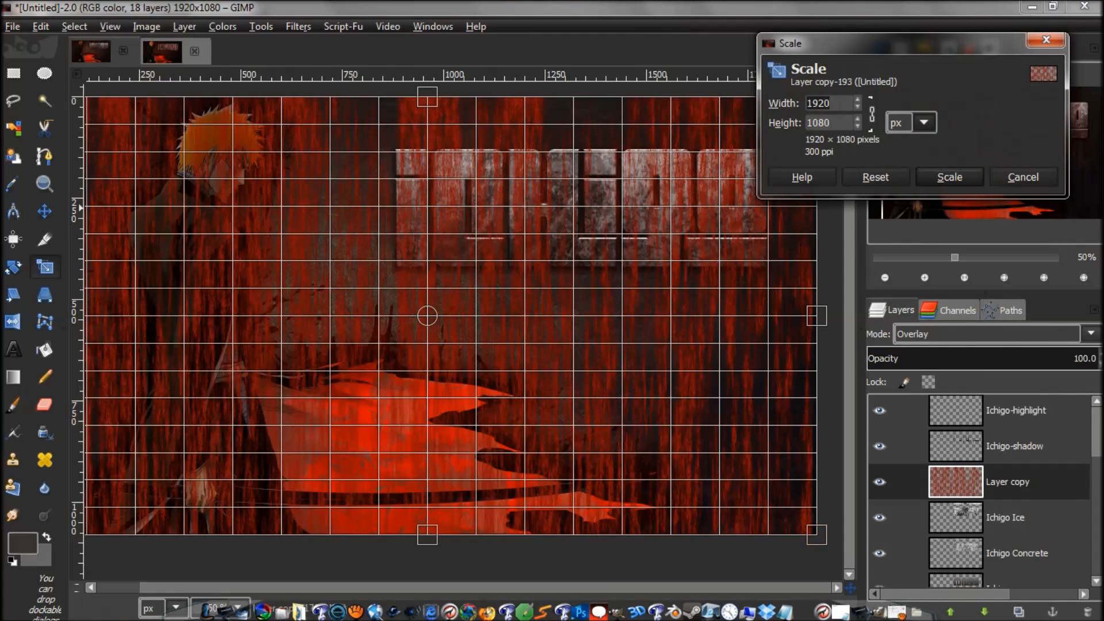
drag(952, 49, 1084, 39)
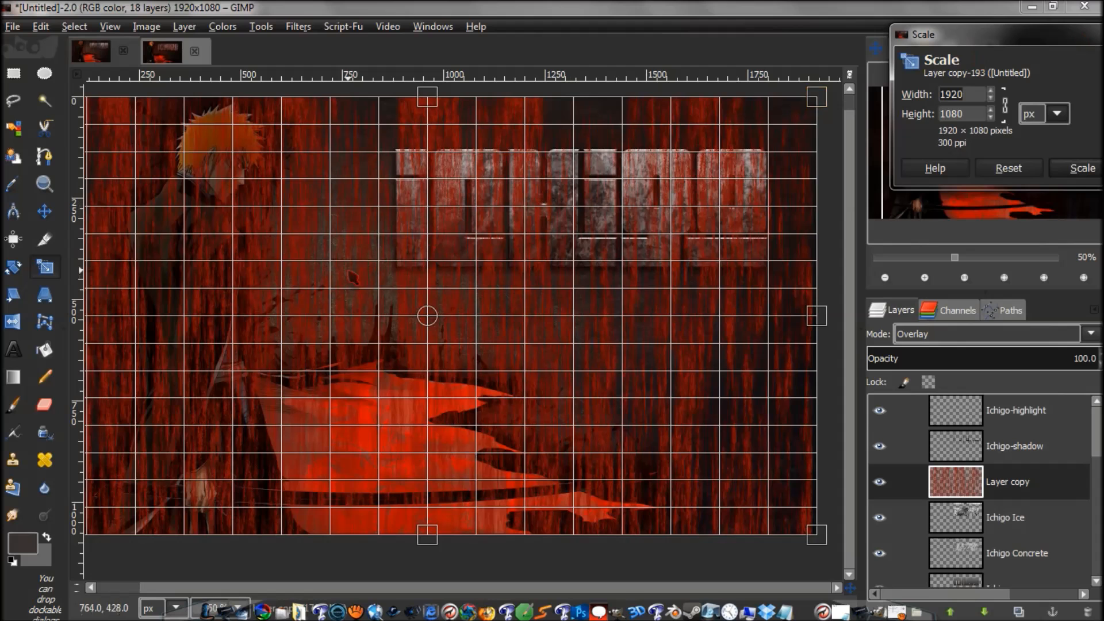
drag(812, 99, 410, 309)
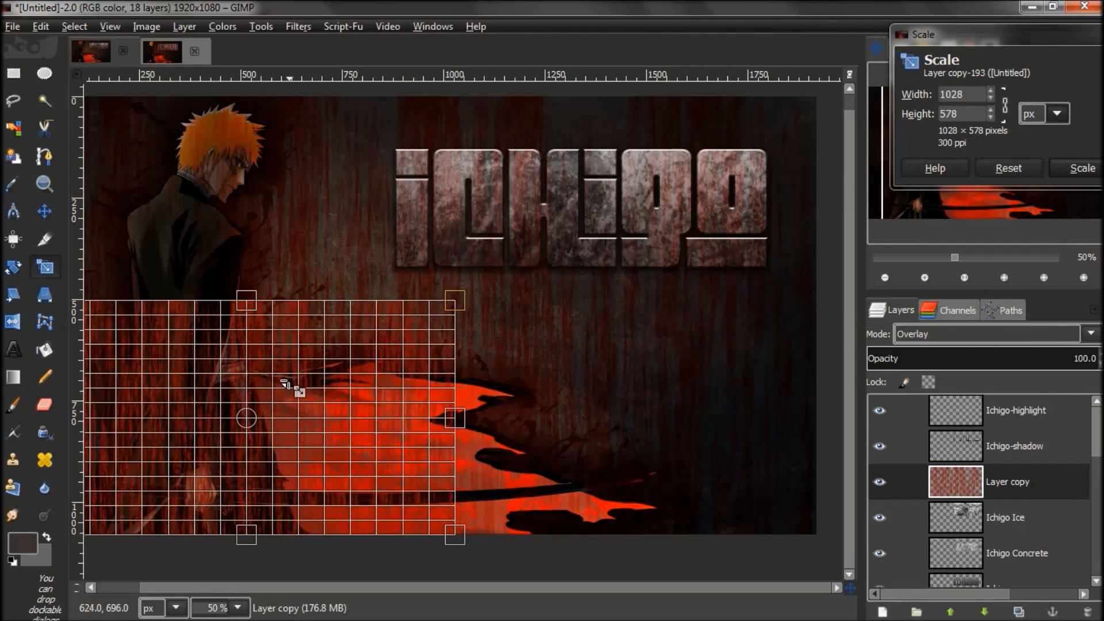
drag(251, 424, 592, 224)
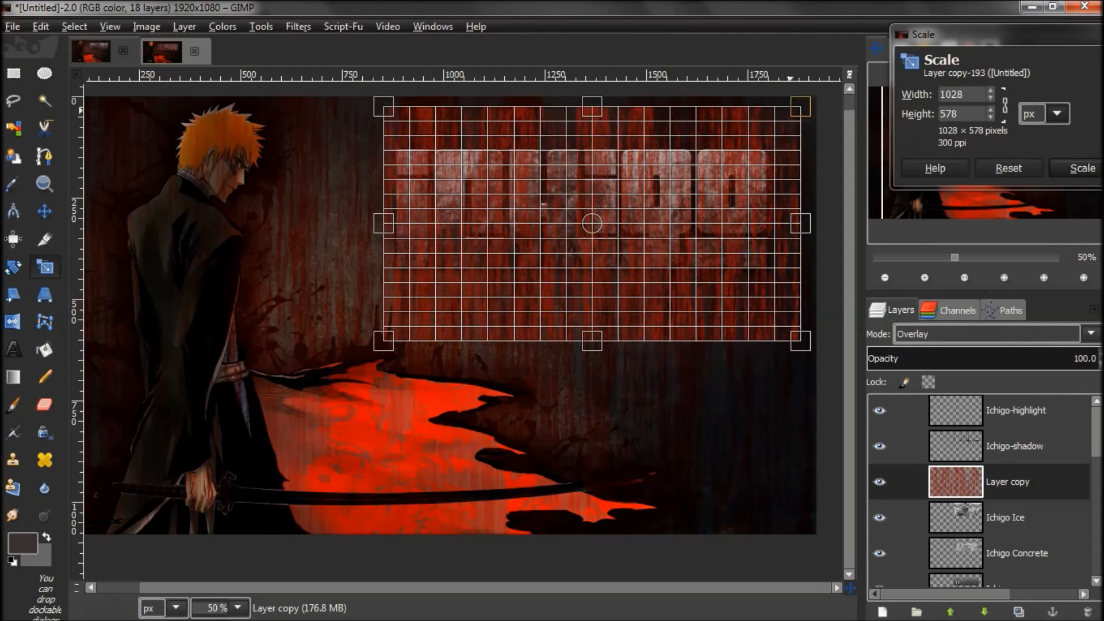
click(1082, 169)
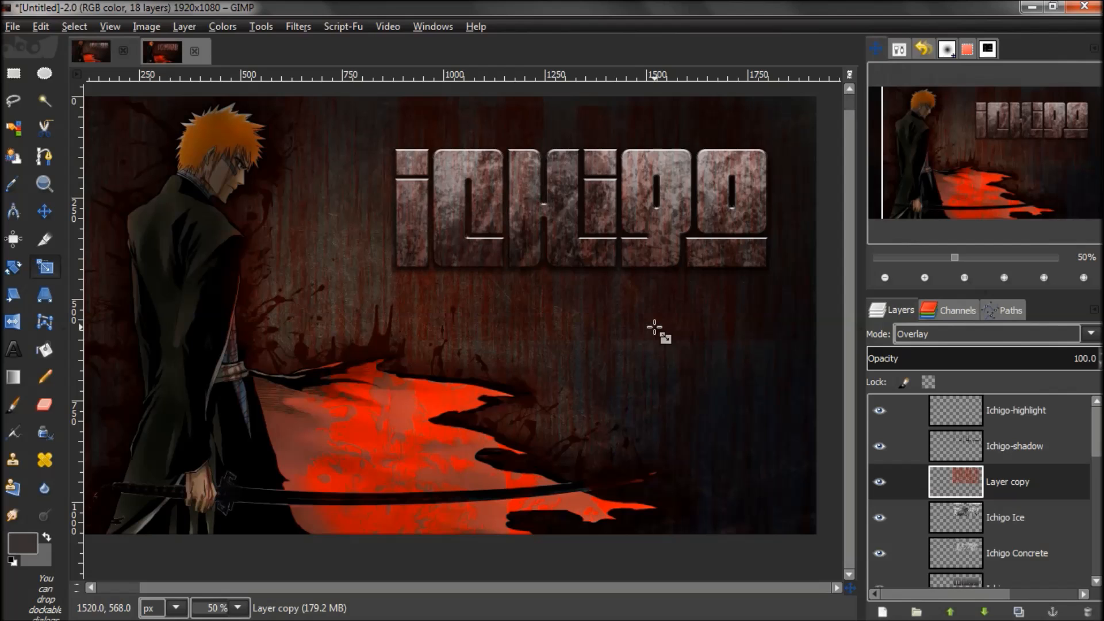
Step: Try the Normal, Soft light, Burn and Dodge blend modes on "Layer copy"
click(971, 338)
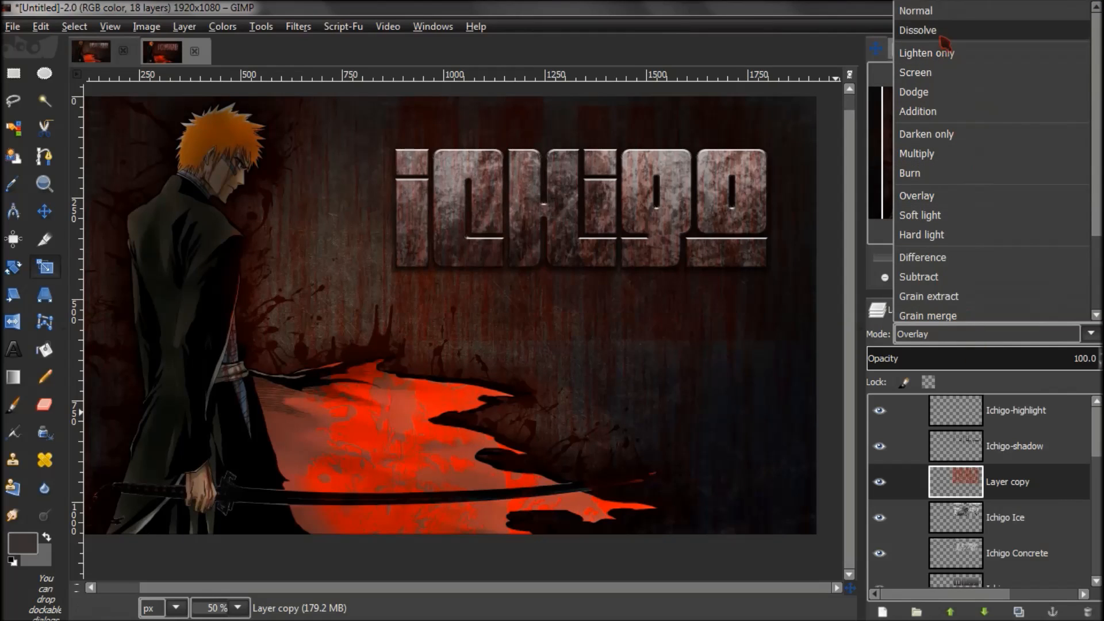
click(944, 11)
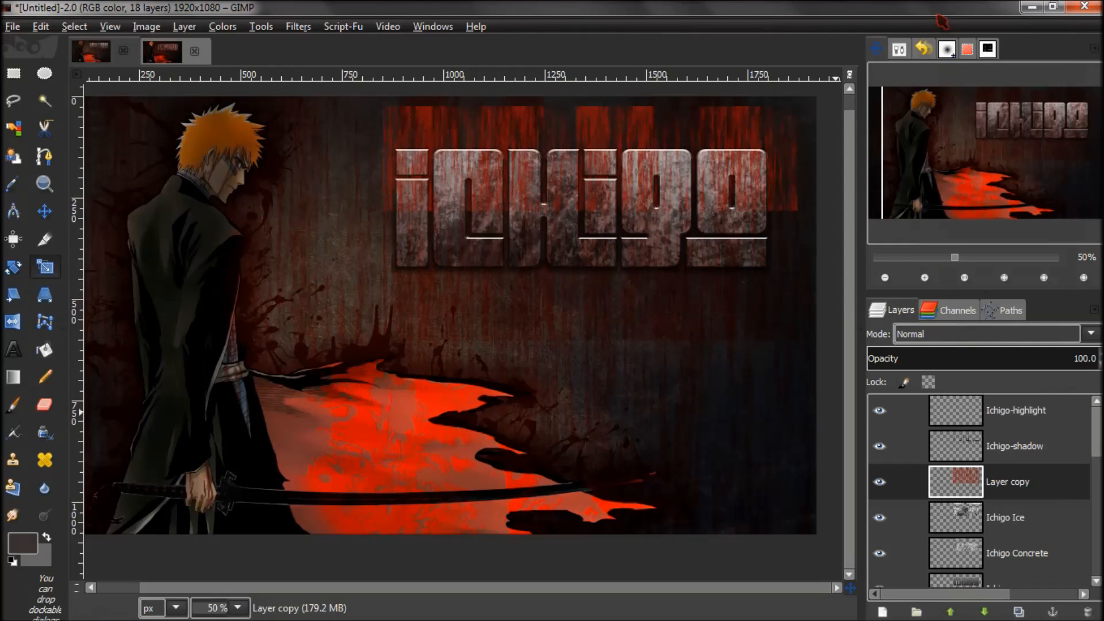
click(975, 336)
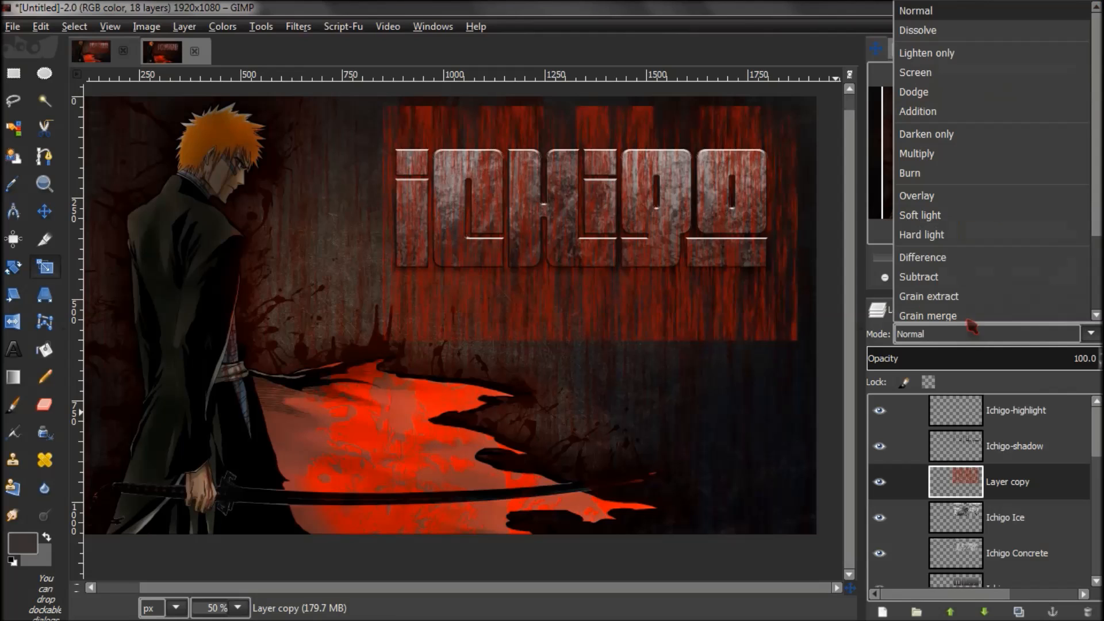
click(969, 214)
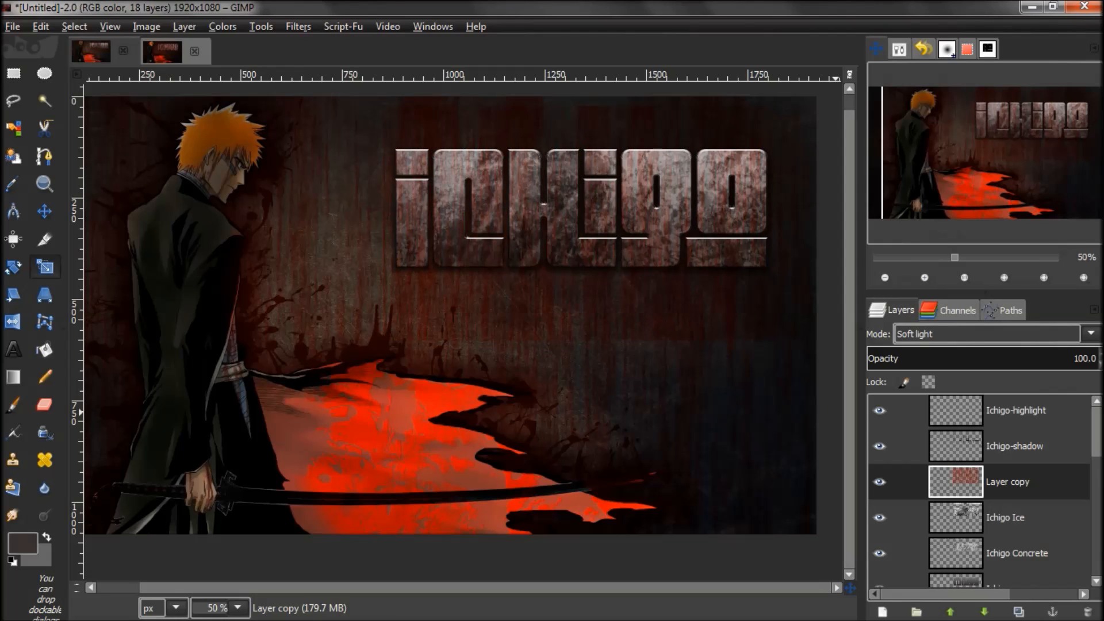
click(965, 336)
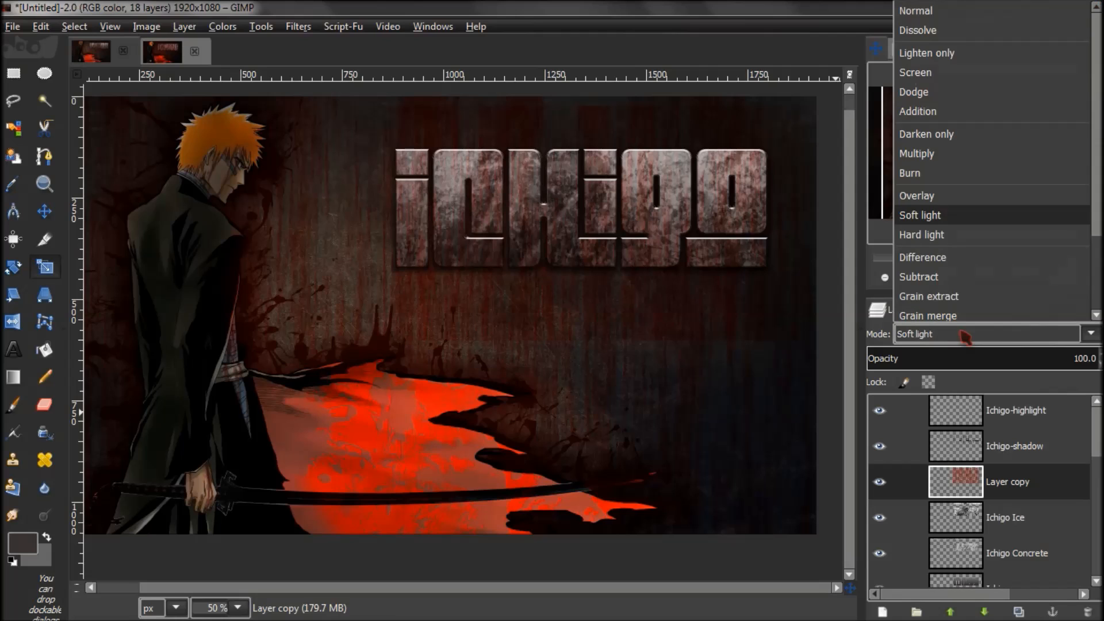
click(943, 176)
click(984, 340)
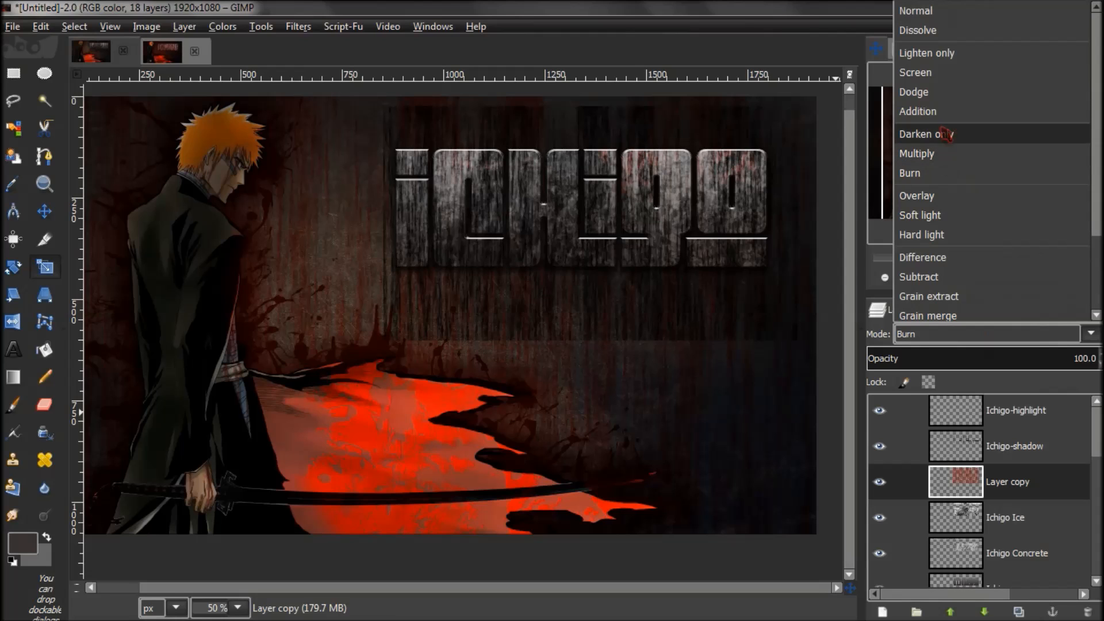
click(943, 92)
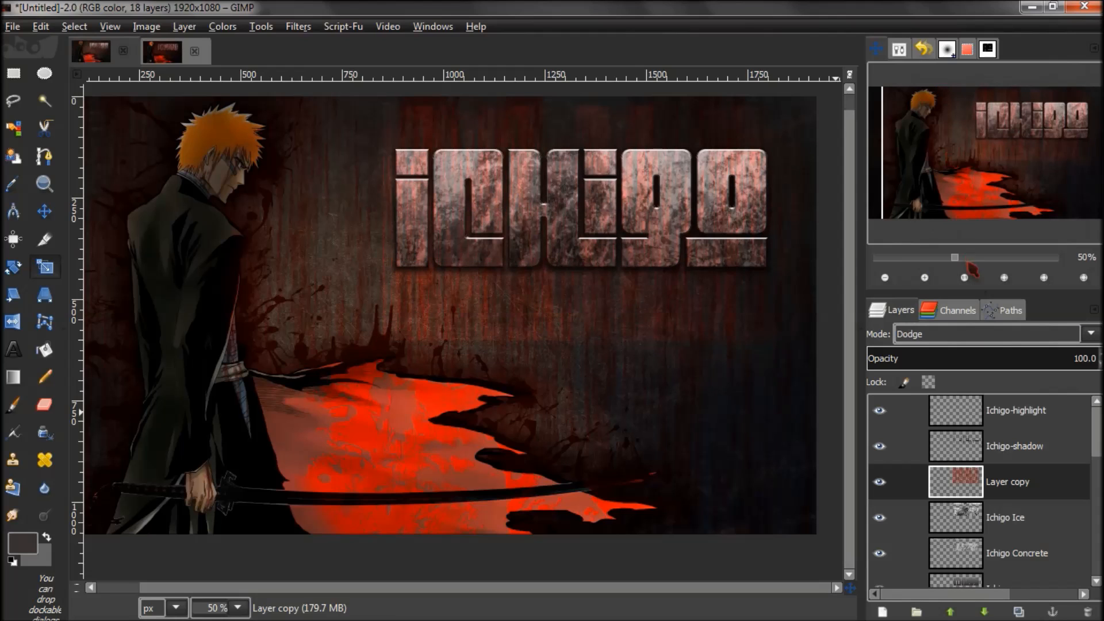
Step: Set the blend mode of "Layer copy" to Multiply and move the texture slightly down over the title
click(993, 334)
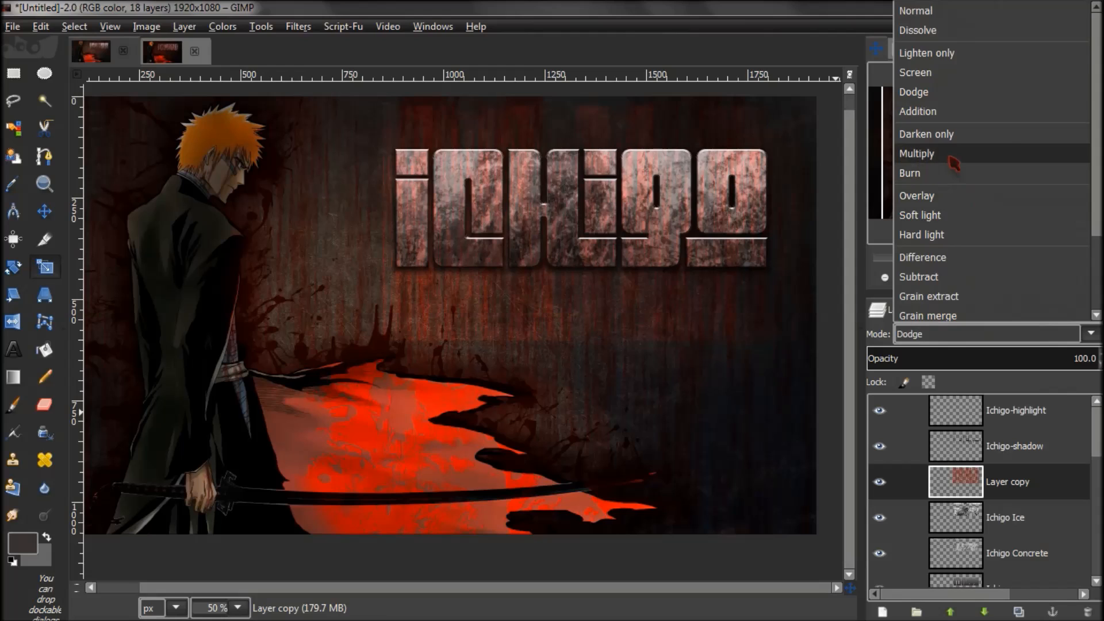
click(989, 153)
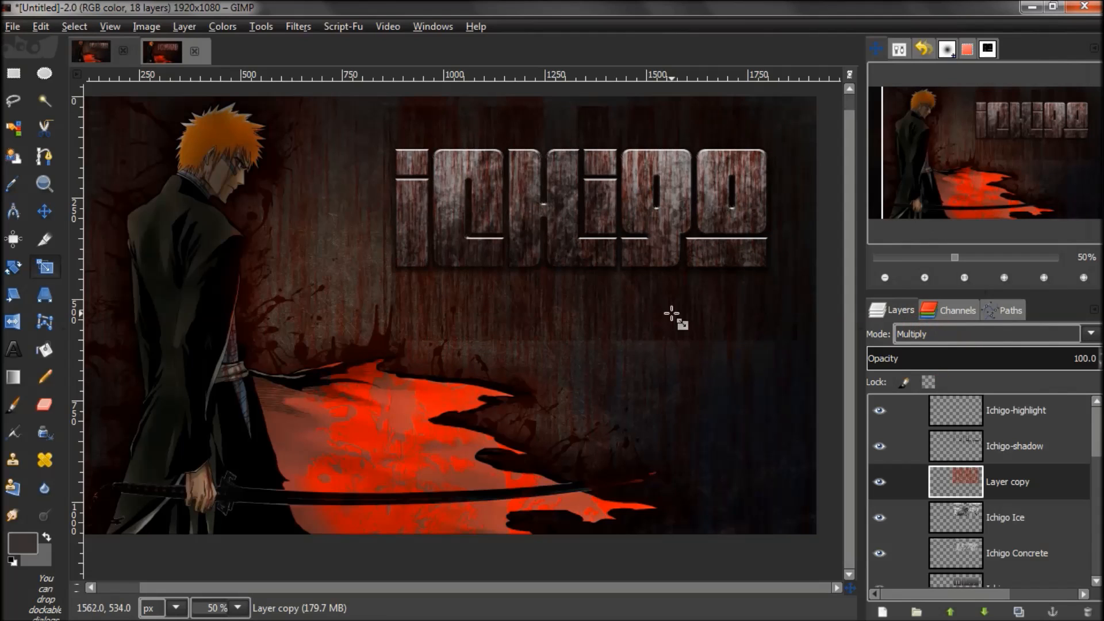
mouse_move(606, 277)
mouse_down()
mouse_move(604, 266)
mouse_move(596, 300)
mouse_move(602, 291)
mouse_up()
Step: Add a layer mask to "Layer copy"
right_click(1046, 483)
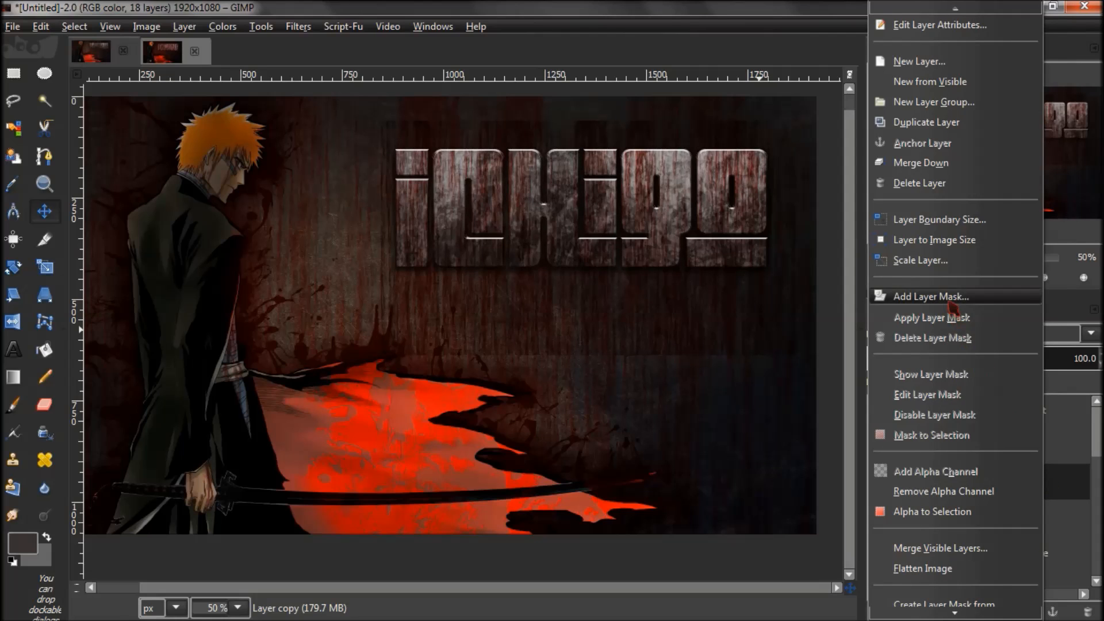
click(932, 296)
click(237, 402)
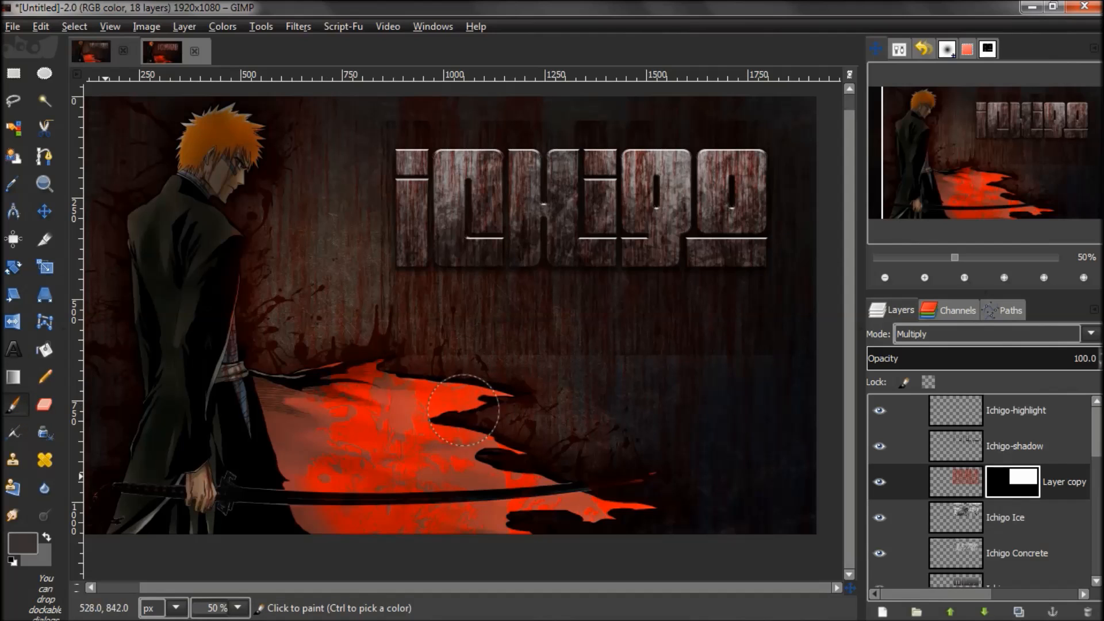
Step: Set the foreground colour to black (000000) and start hiding the texture below the title on the "Layer copy" mask
click(14, 560)
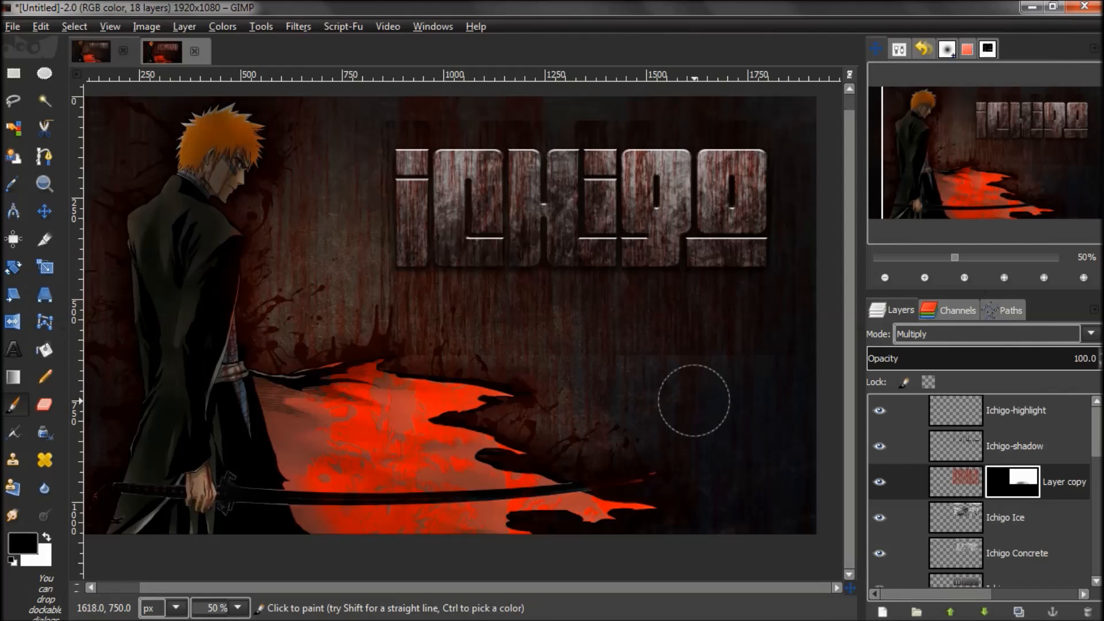
click(33, 542)
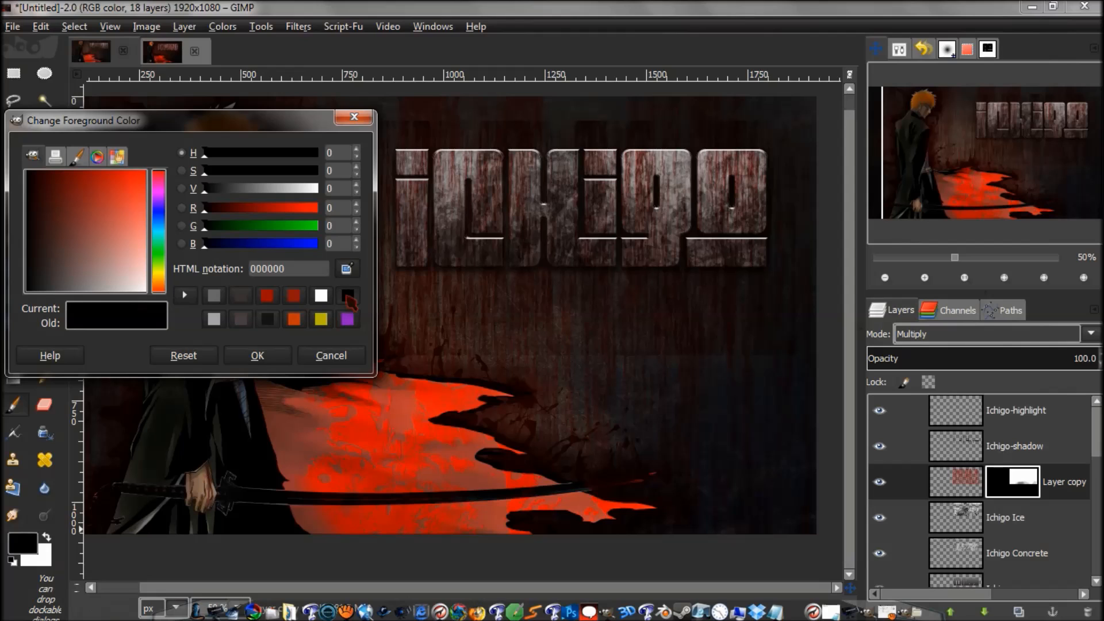
click(273, 359)
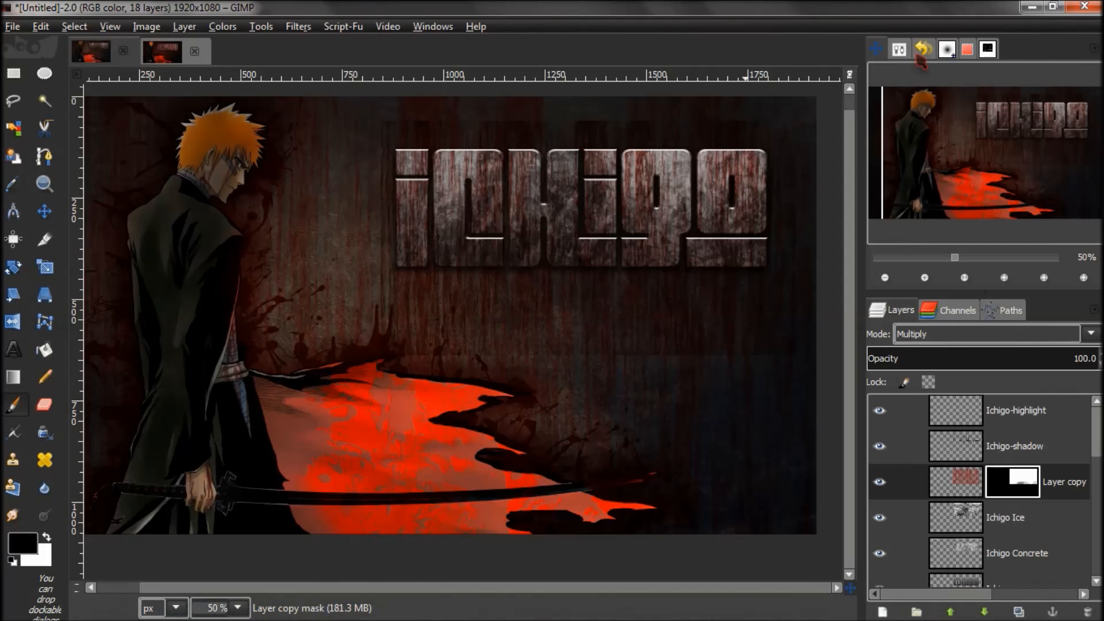
Step: Paint black on the "Layer copy" mask around the title with the 2. Hardness 050 brush at 100 opacity
click(899, 51)
click(885, 141)
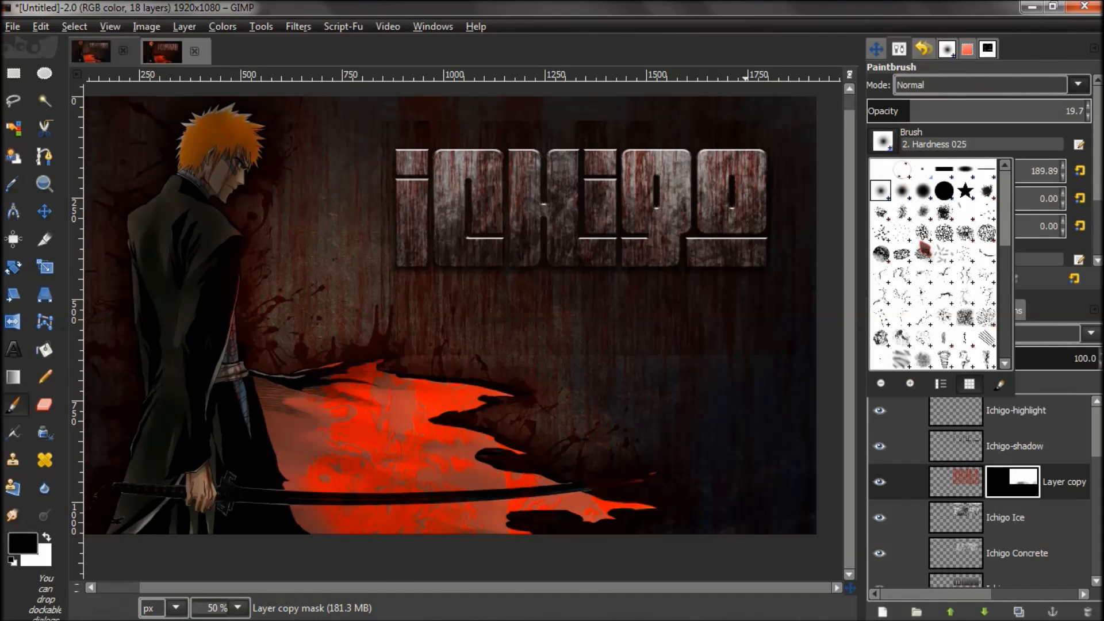
click(909, 195)
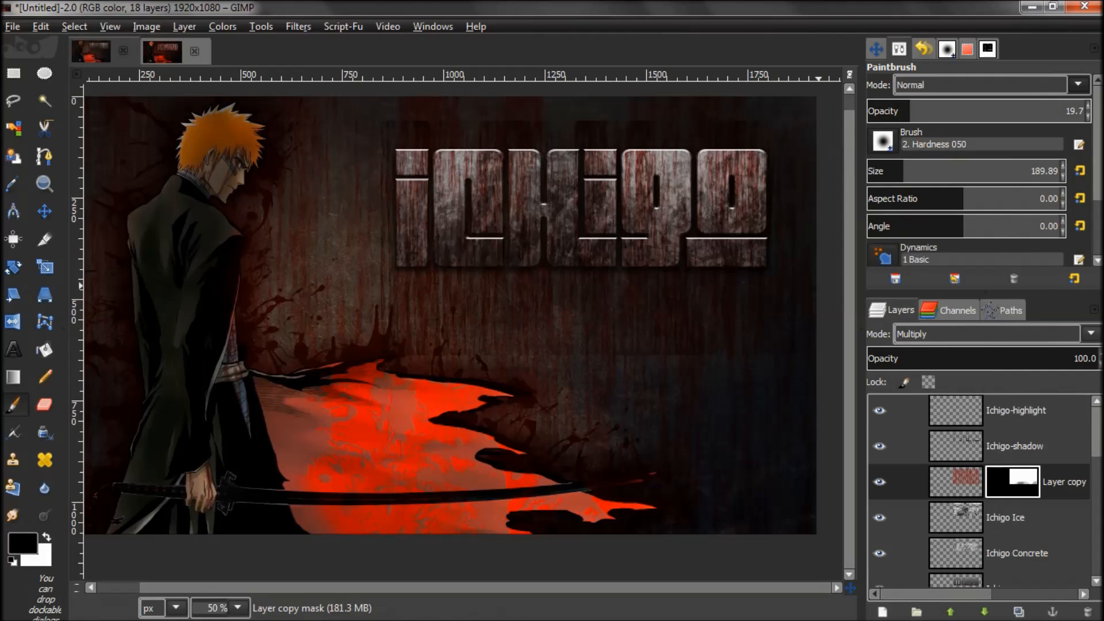
drag(911, 111, 1087, 111)
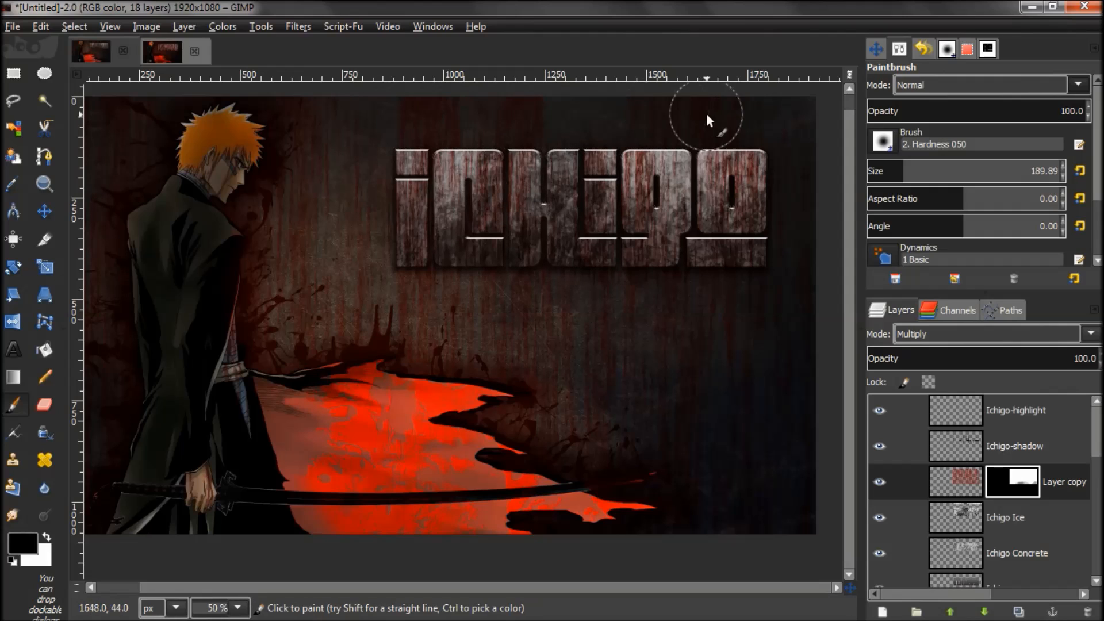
click(780, 121)
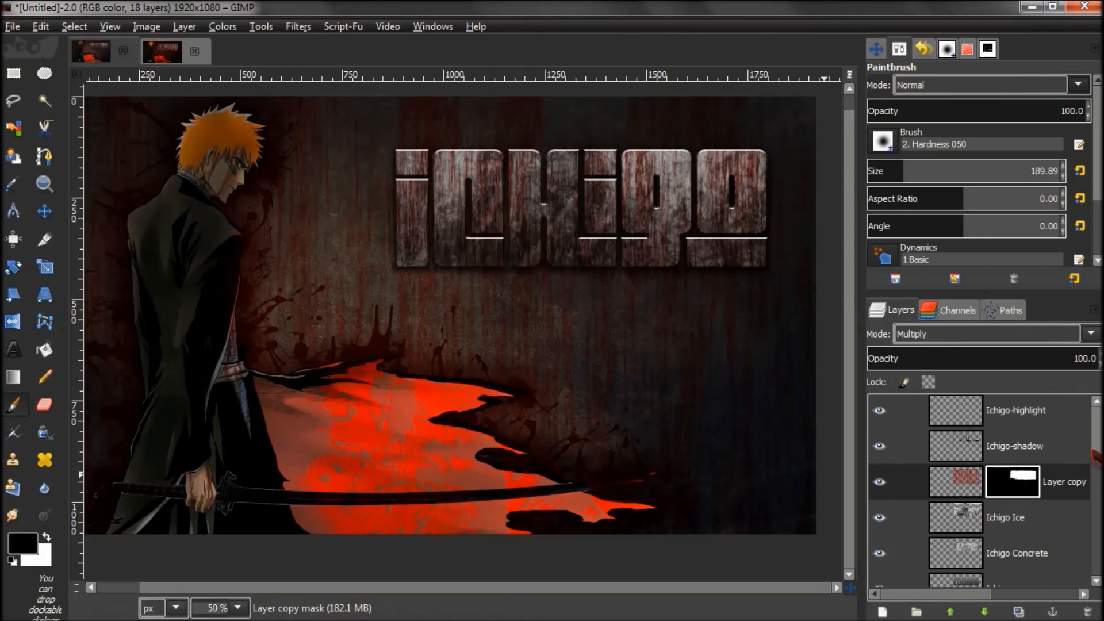
Step: Minimise the open windows to examine the finished wallpaper on the desktop, and return to the GIMP image
scroll(879, 437, down, 3)
scroll(880, 436, up, 2)
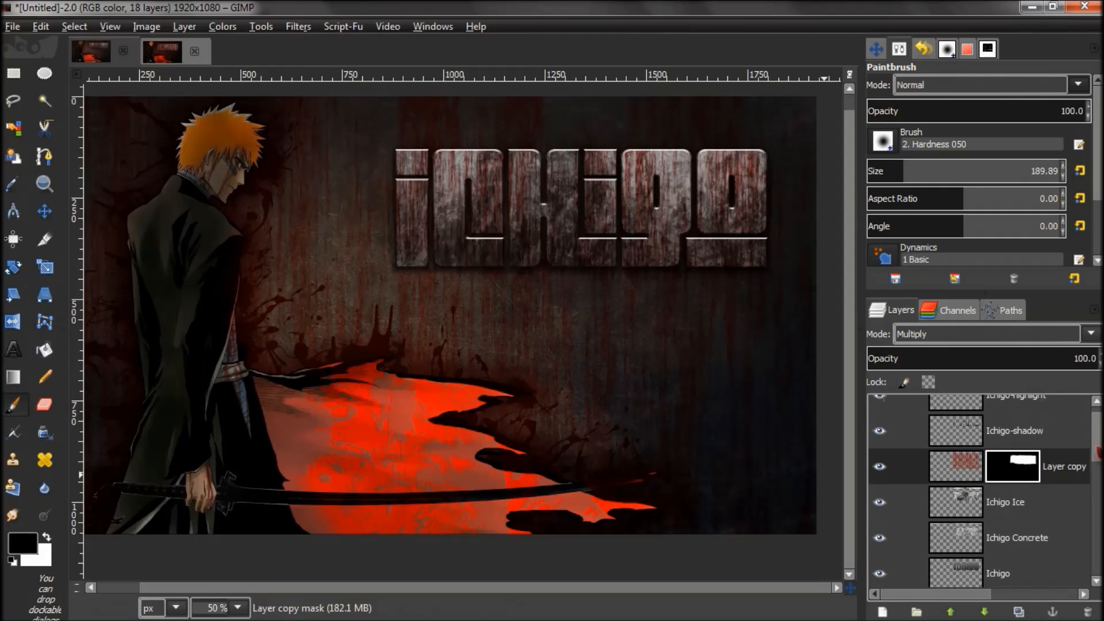
click(878, 611)
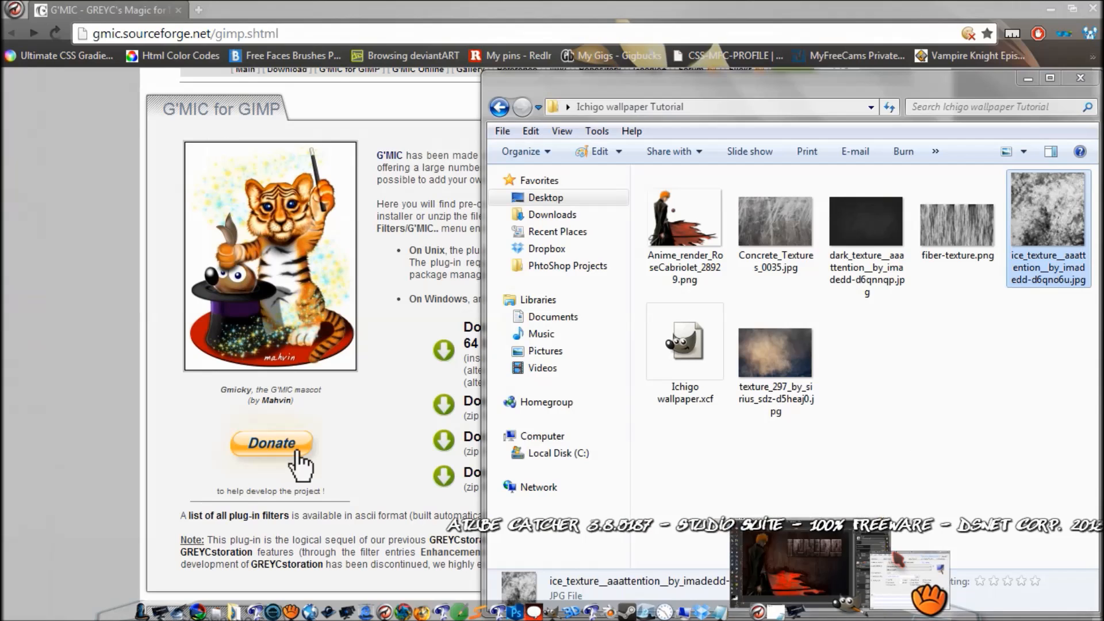
click(1028, 79)
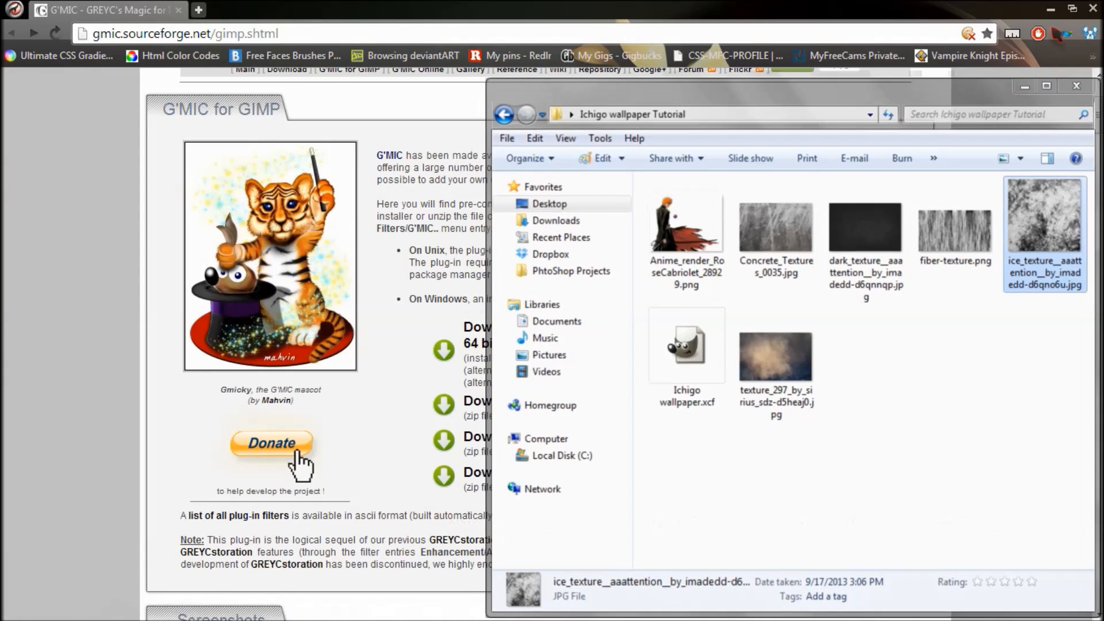
click(1051, 9)
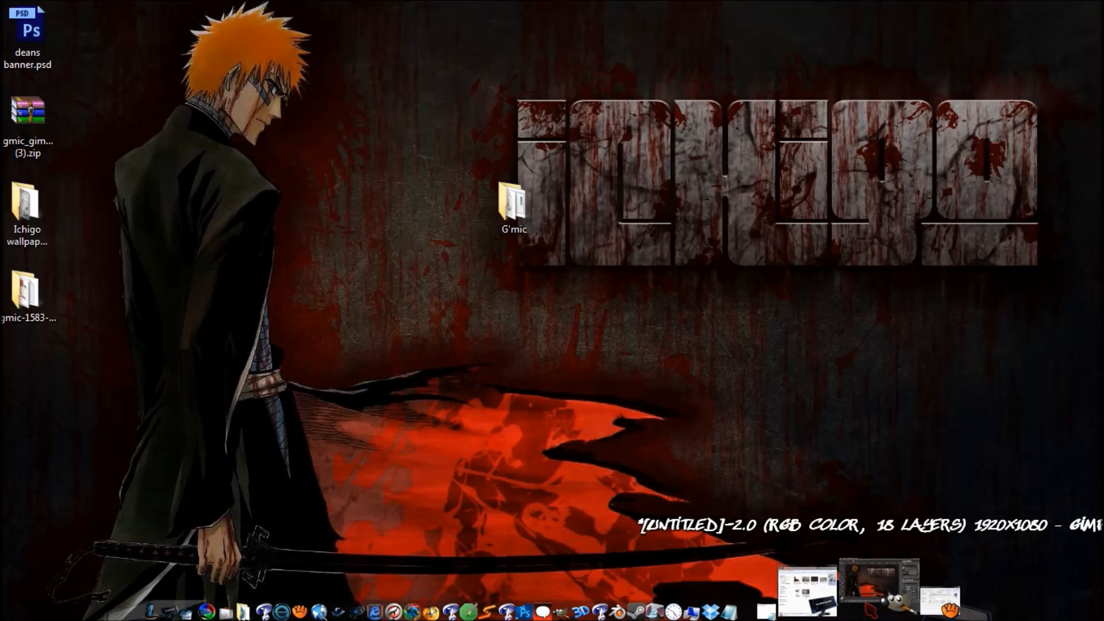
click(870, 606)
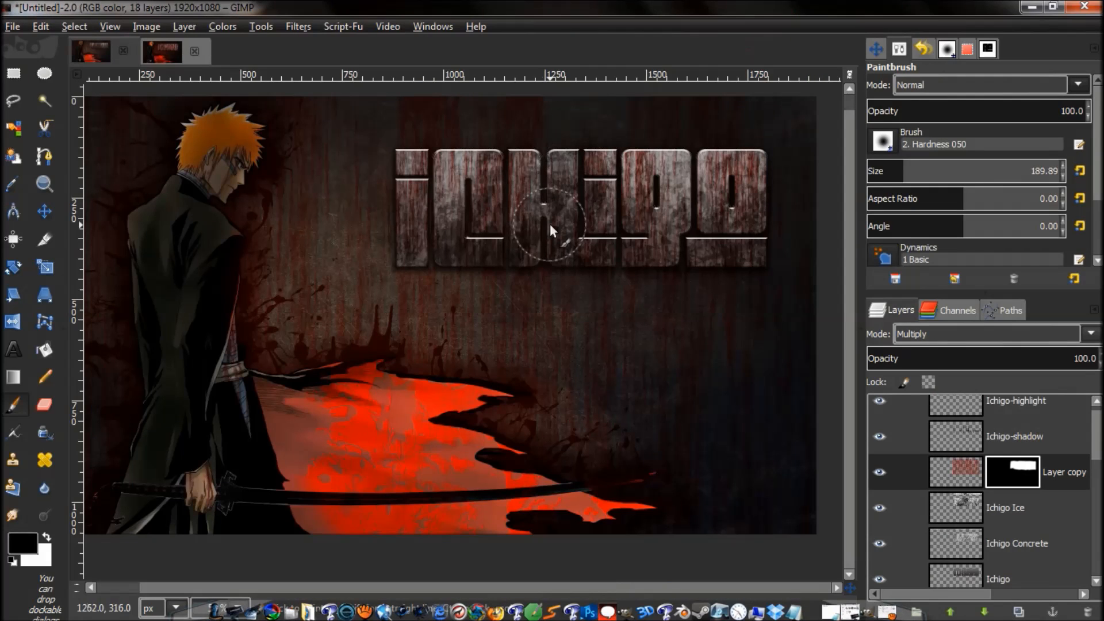
Step: Create a transparent 1920 × 1080 px layer named "small splatters" above "Layer copy"
key(ctrl)
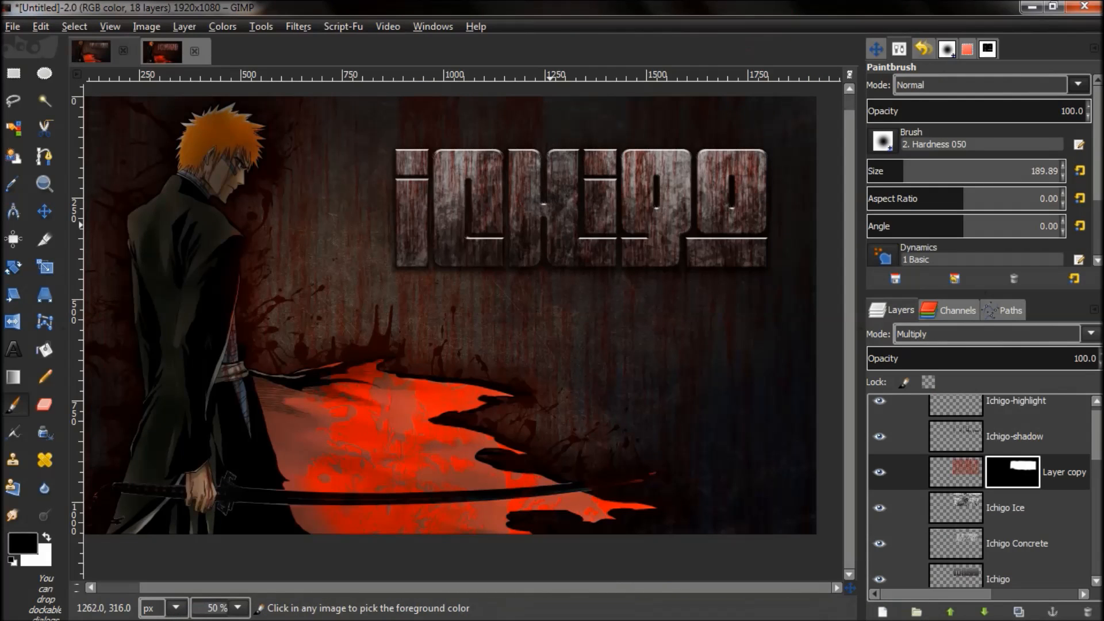
key(ctrl+shift+n)
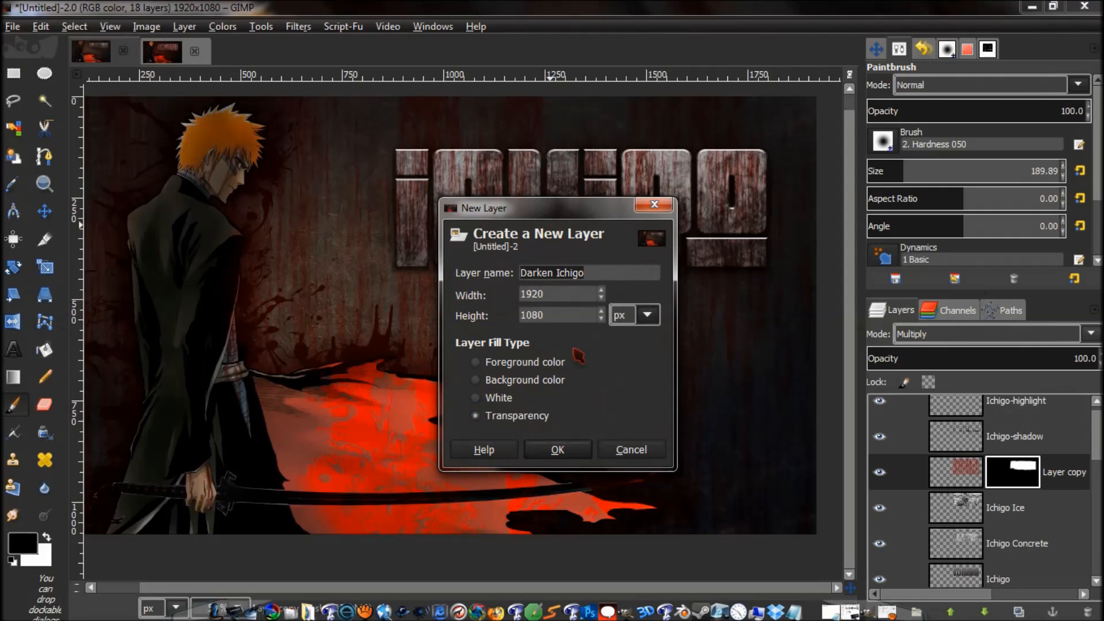
key(BackSpace)
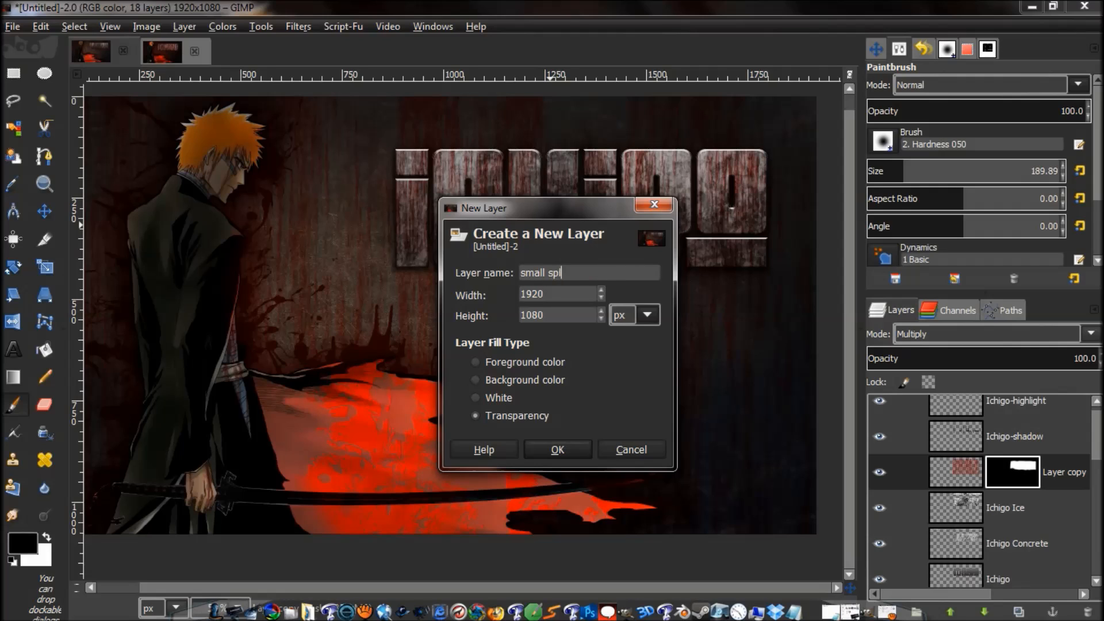
text(small splatters)
key(Return)
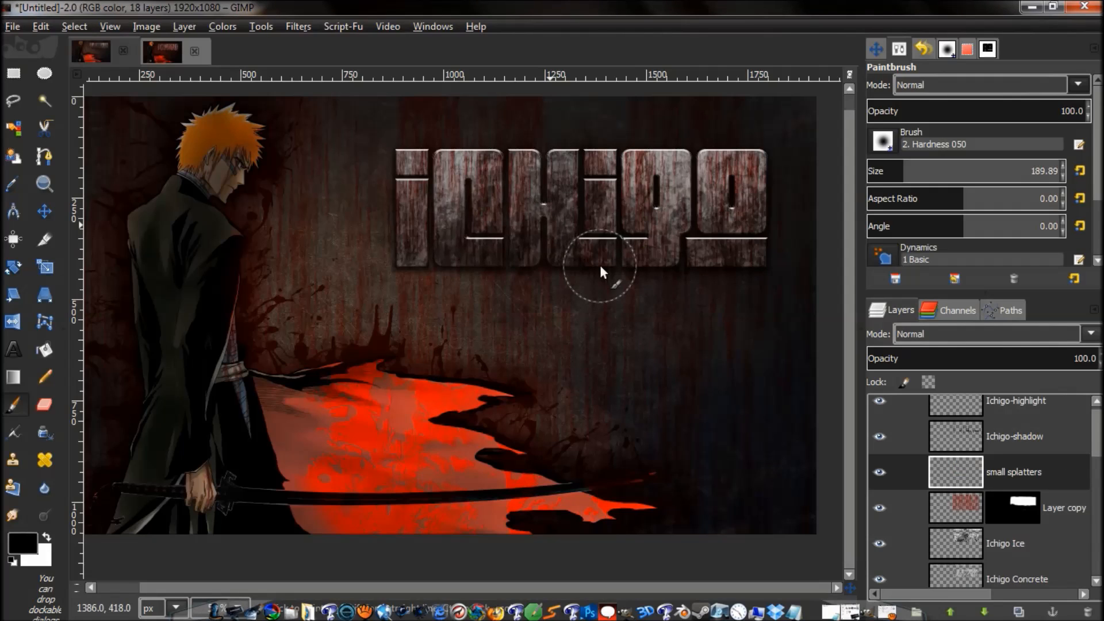
Step: Set the foreground colour to dark red, choose the Splatter Brushes 2.abr-032 brush, and undo a trial splatter on the final letter
click(22, 542)
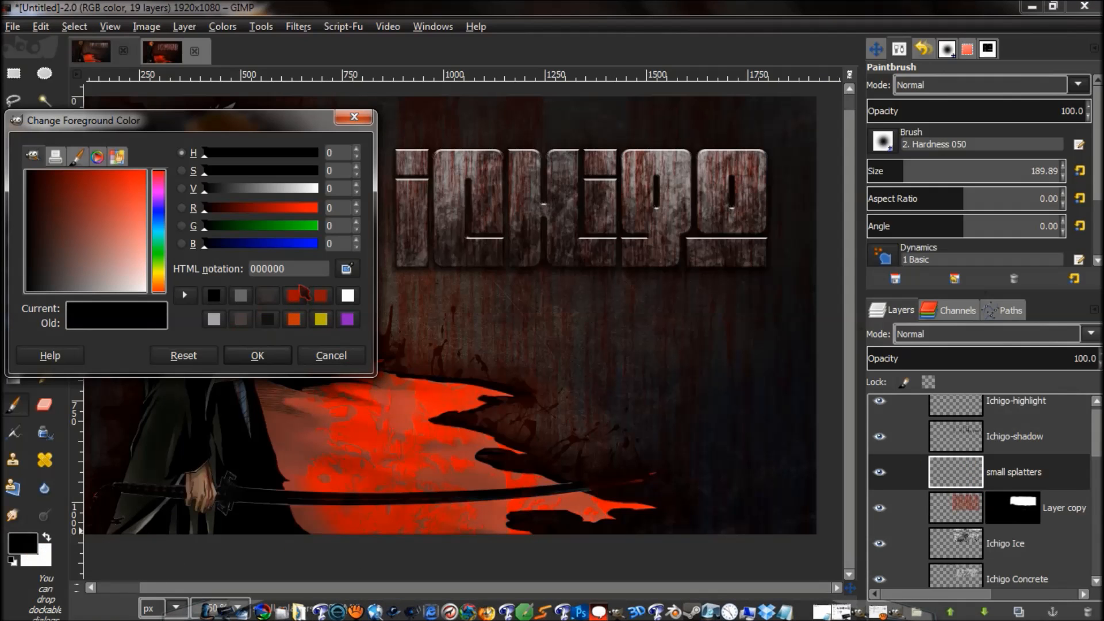
click(299, 293)
click(264, 355)
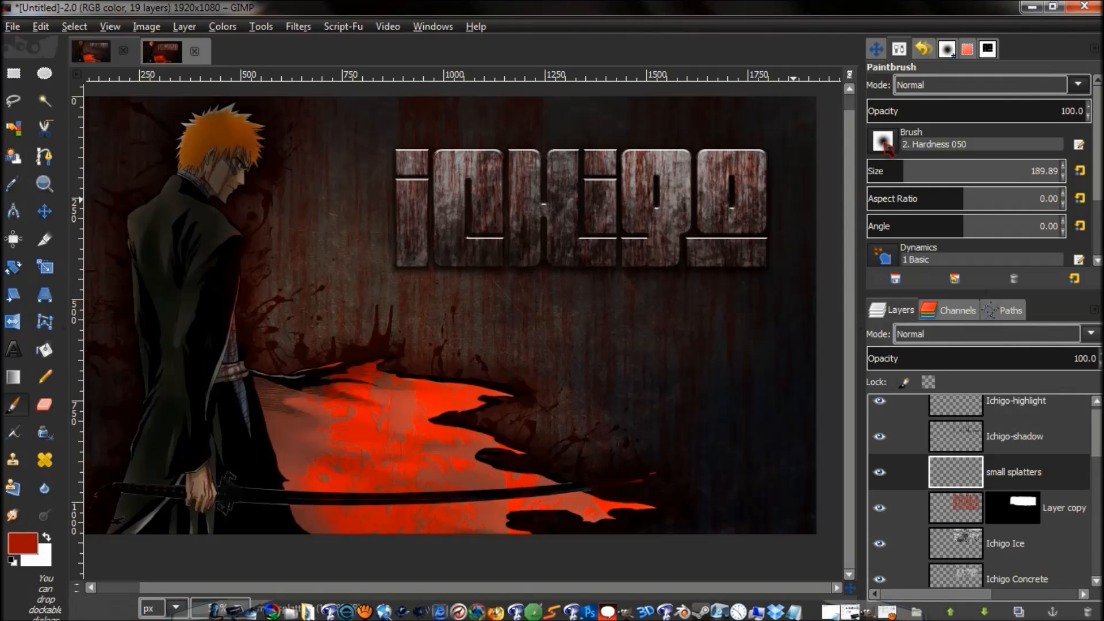
click(883, 139)
drag(1005, 226, 1005, 314)
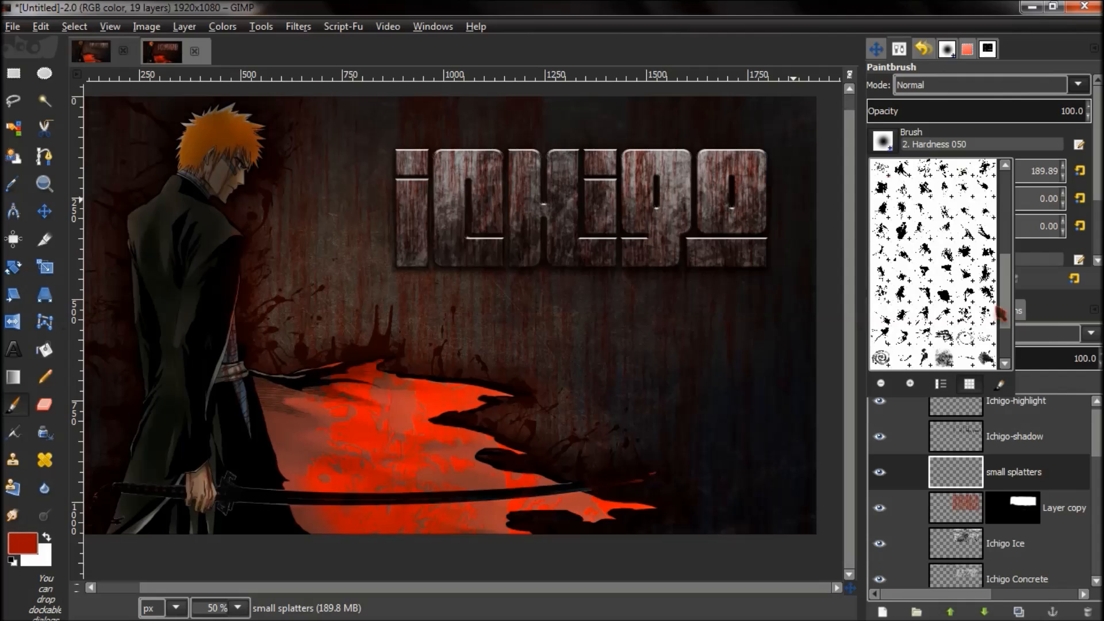
click(931, 275)
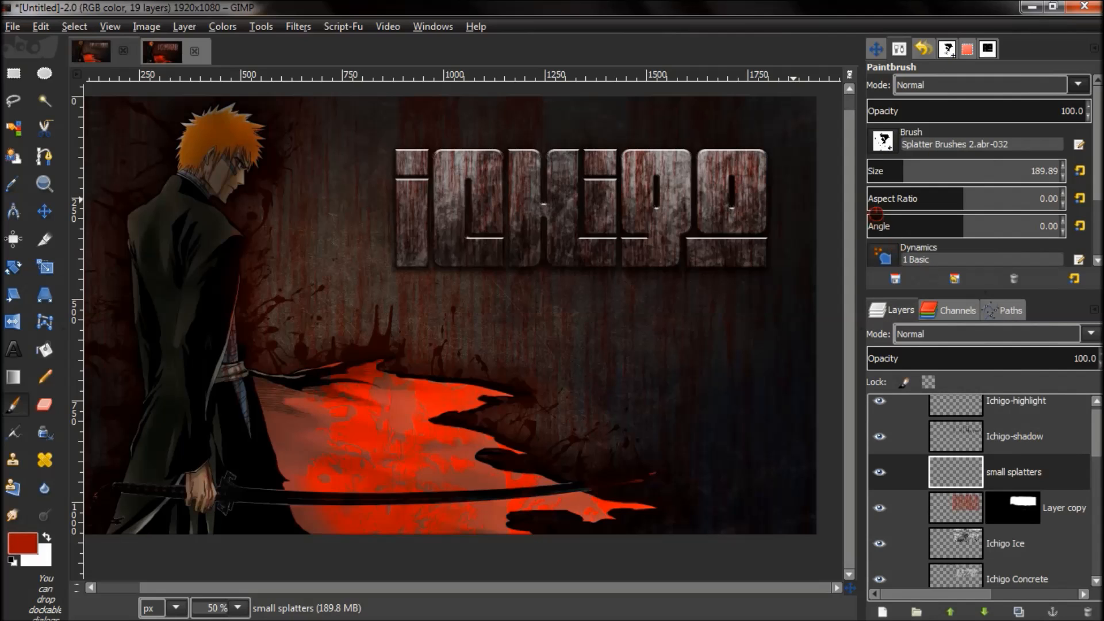
click(748, 175)
key(ctrl+z)
Step: Select the letter shapes from the "Ichigo" layer and stamp a red splatter on the final o's upper-right corner in "small splatters"
scroll(989, 514, down, 3)
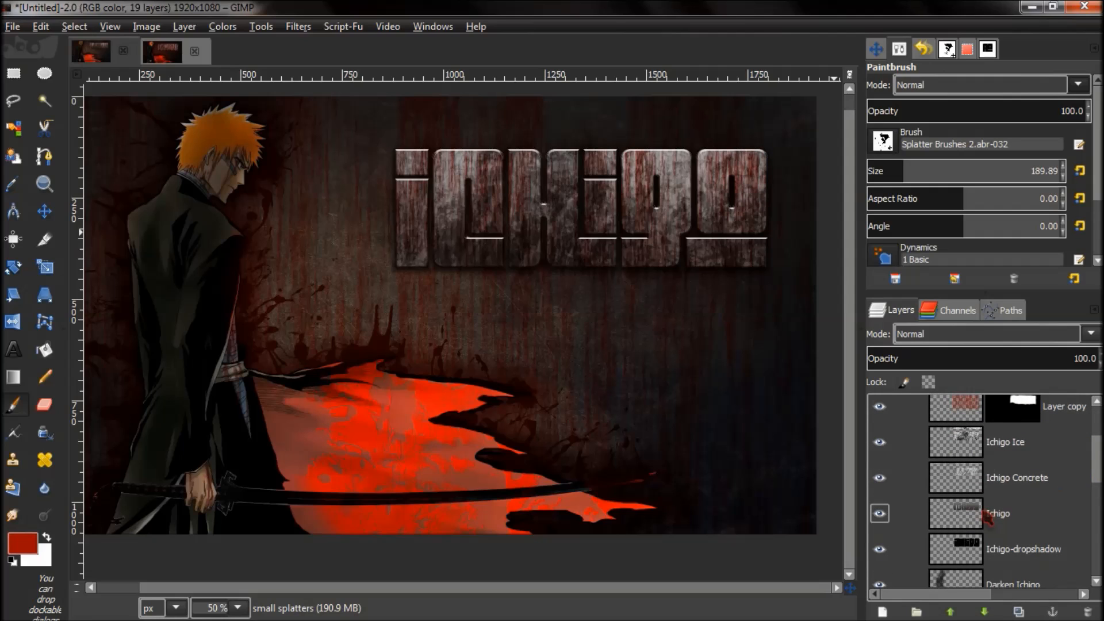
alt+click(976, 515)
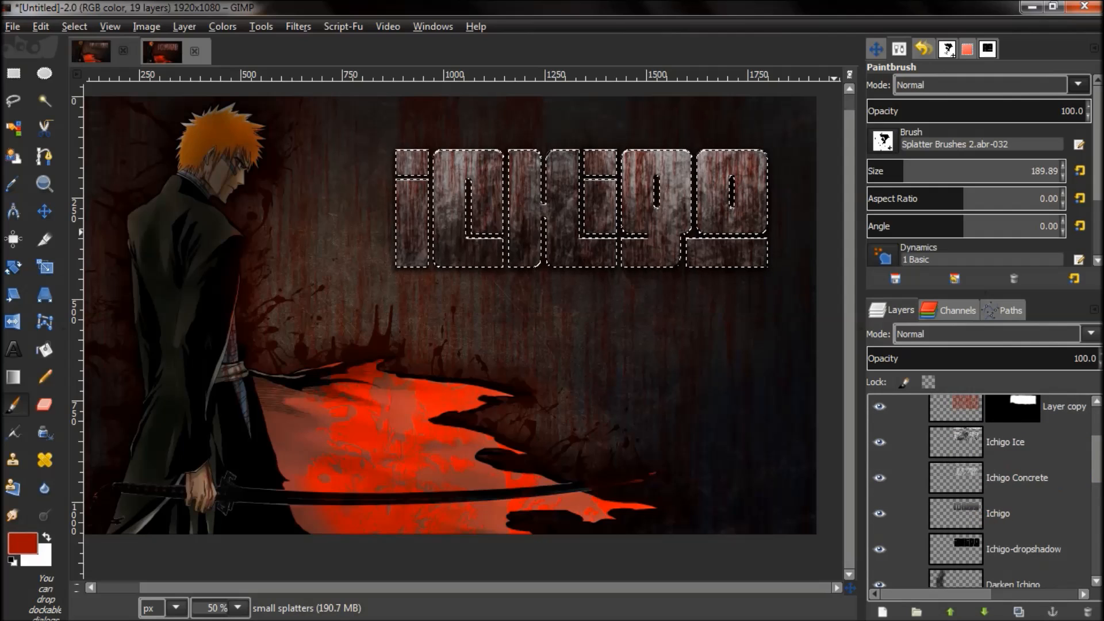
scroll(1099, 454, up, 2)
scroll(1099, 449, up, 2)
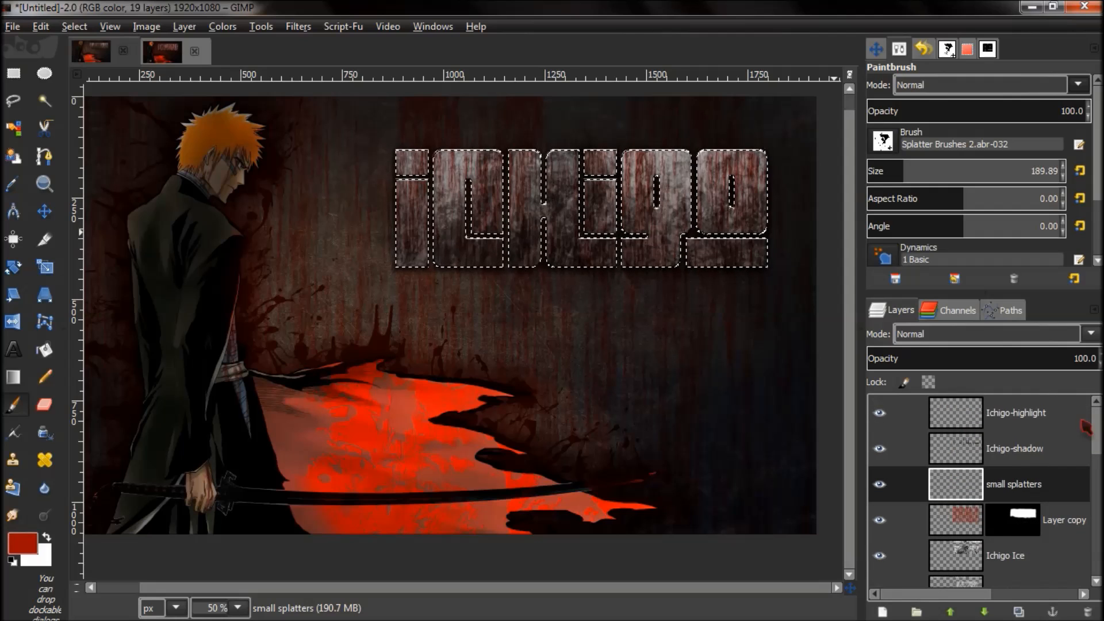
click(751, 175)
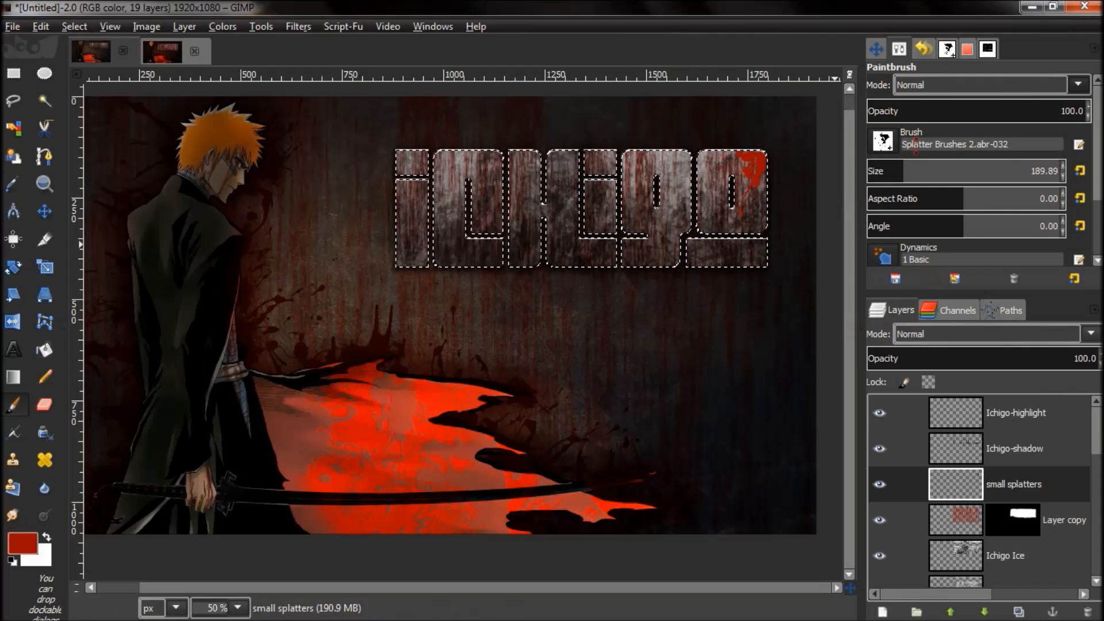
Step: Stamp a red splatter across the lower part of the title's h with the Splatter Brushes 2.abr-025 brush
click(882, 141)
click(901, 338)
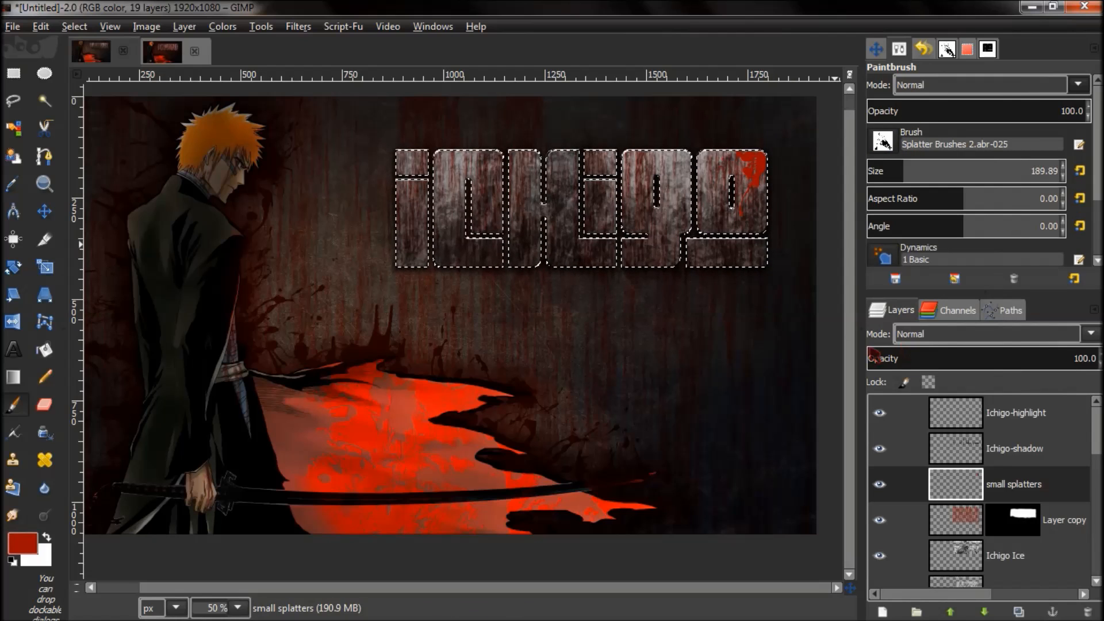
click(537, 250)
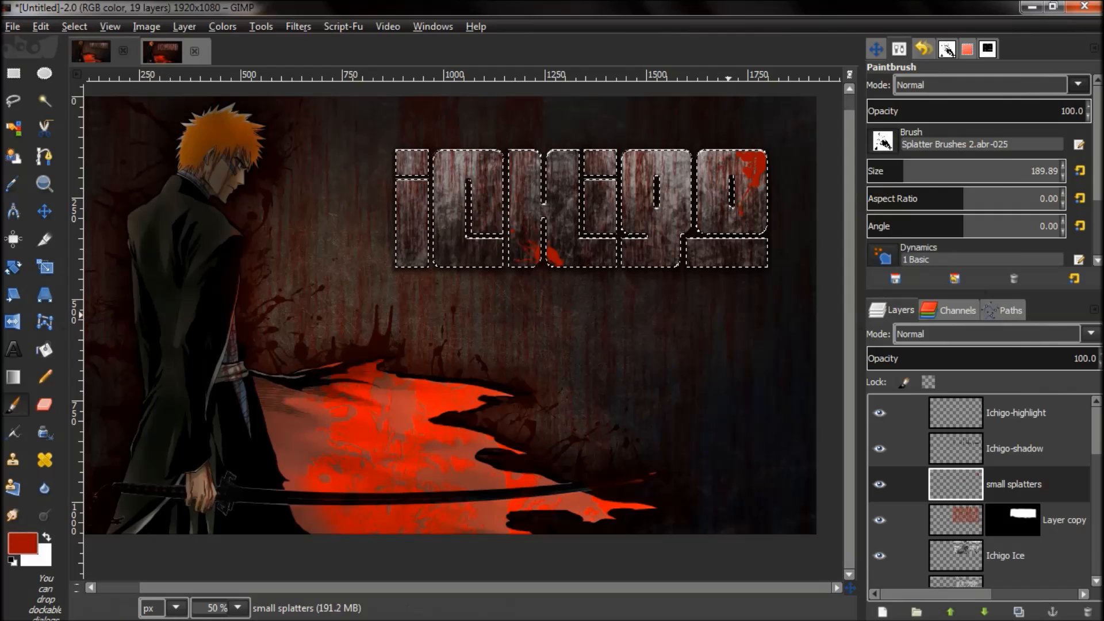
Step: Stamp a splatter around the hole of the g with the Splatter Brushes 2.abr-006 brush at size 126.92
click(883, 140)
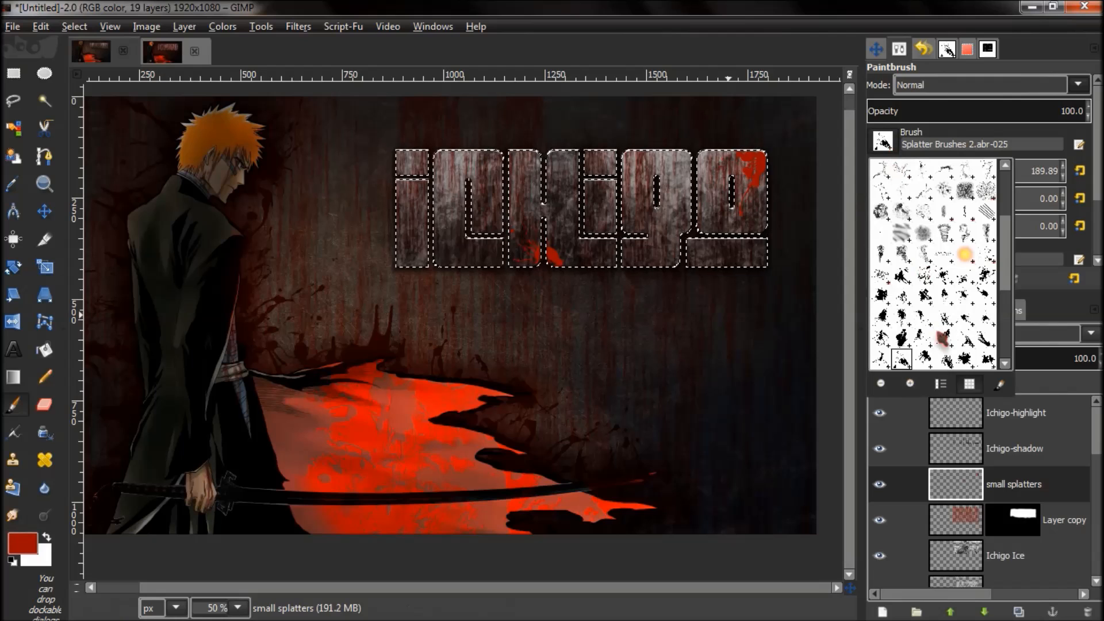
click(882, 313)
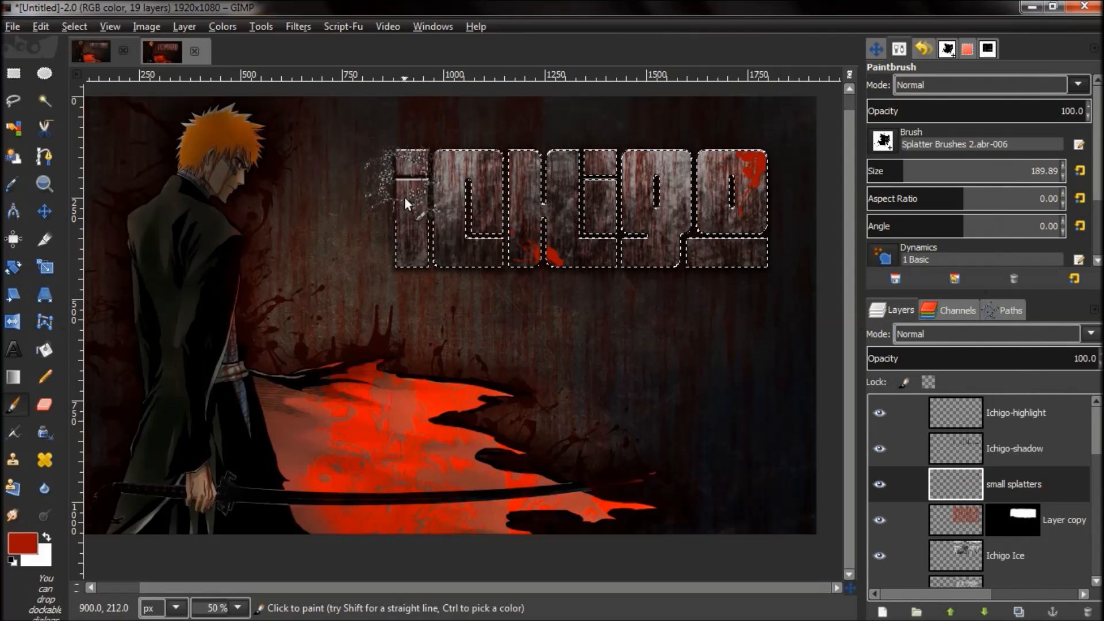
drag(904, 172, 892, 172)
click(655, 192)
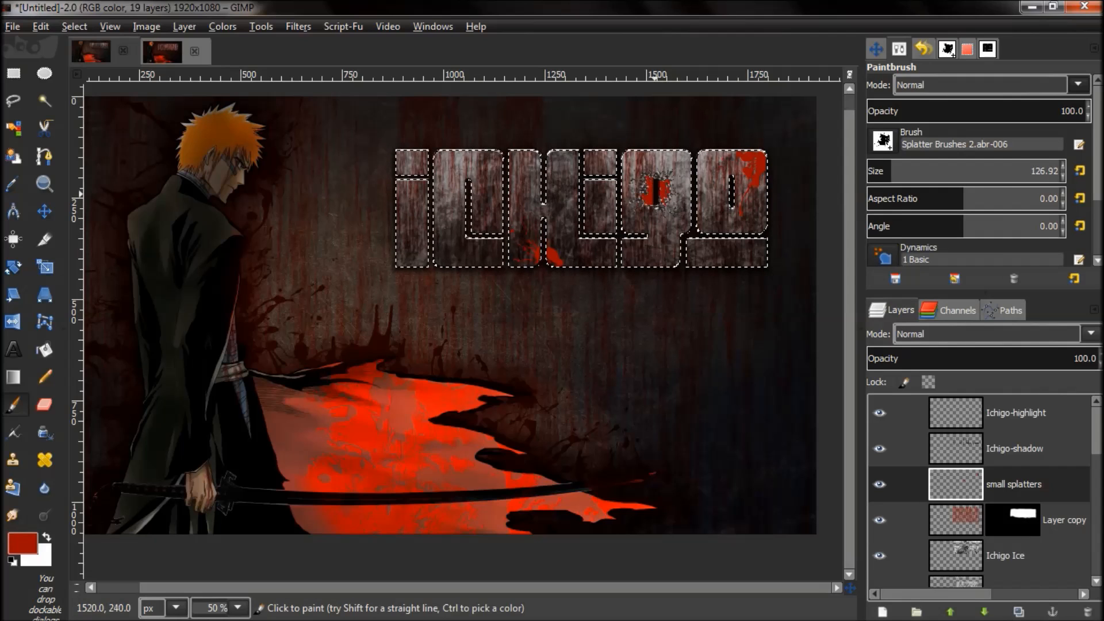
Step: Stamp a red splatter on the dot of the first i with the Splatter Brushes 2.abr-033 brush
click(883, 139)
scroll(955, 333, down, 5)
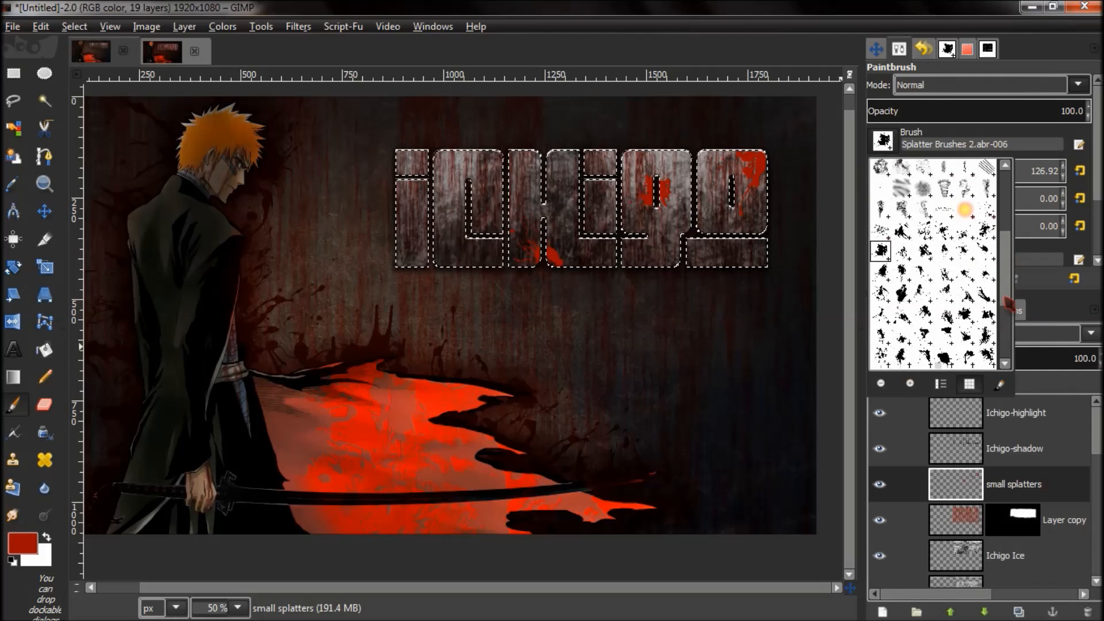
click(954, 303)
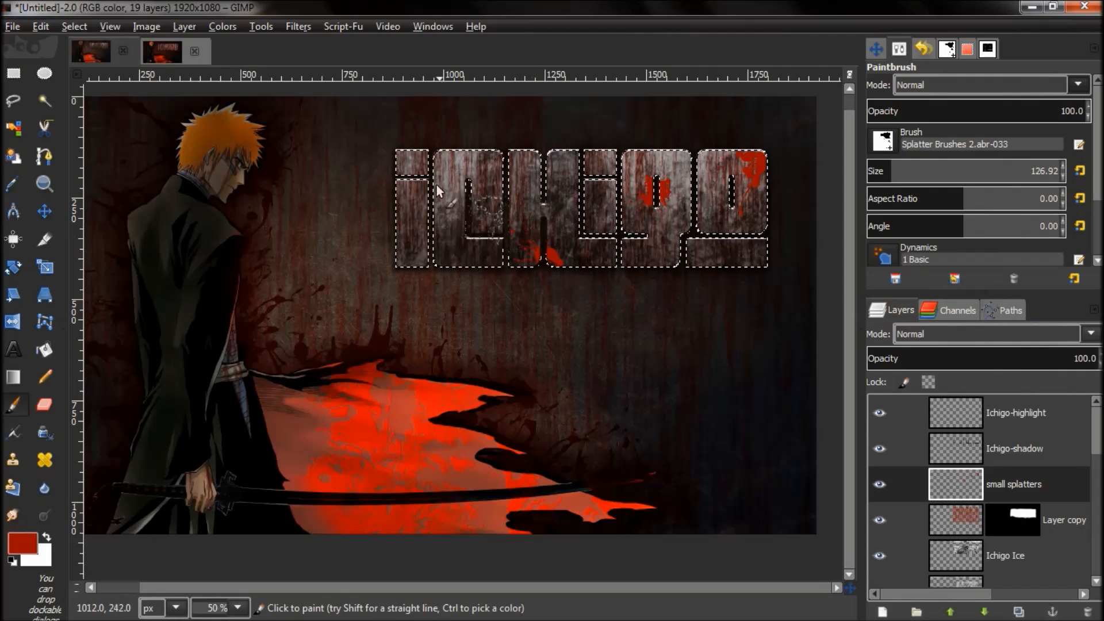
click(395, 167)
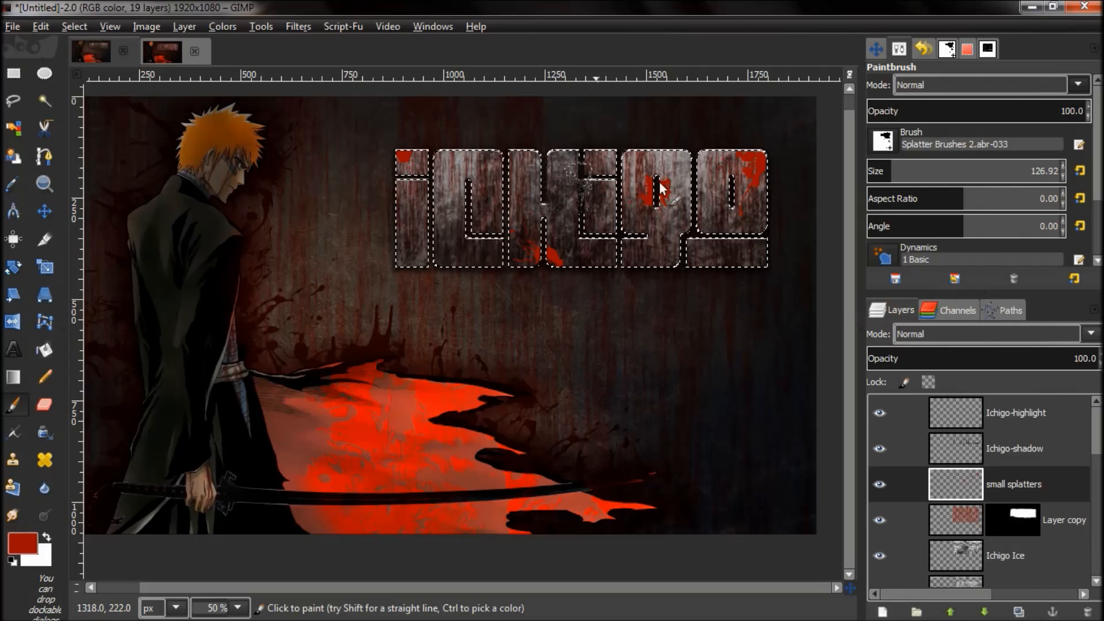
Step: Stamp a red splatter on the title's lower-right corner with the Splatter Brushes 2.abr-023 brush
click(883, 140)
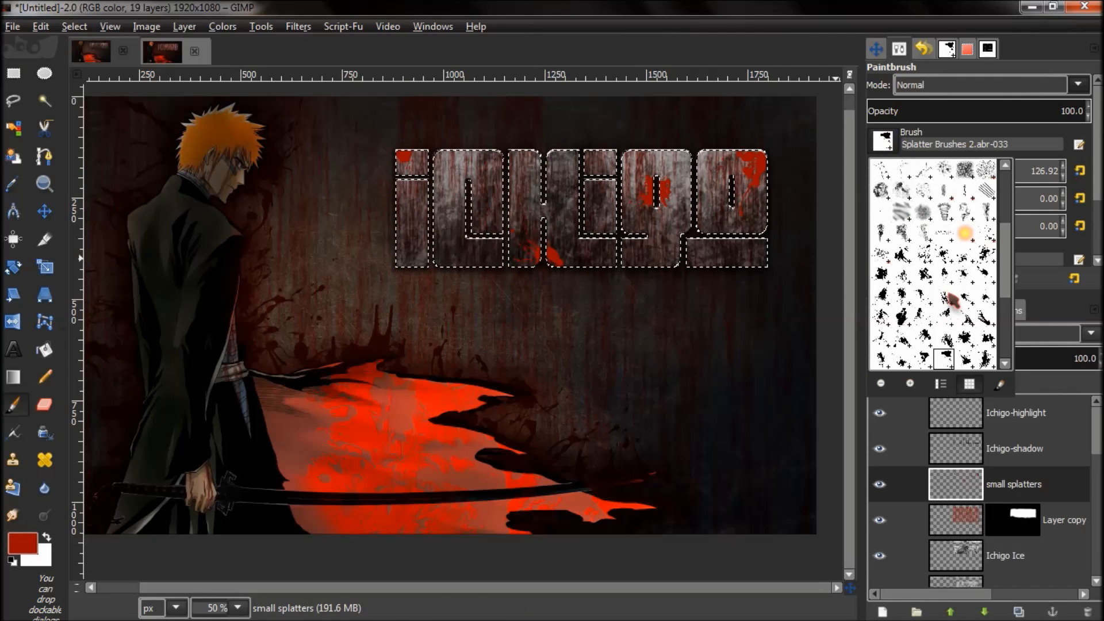
click(988, 337)
click(761, 255)
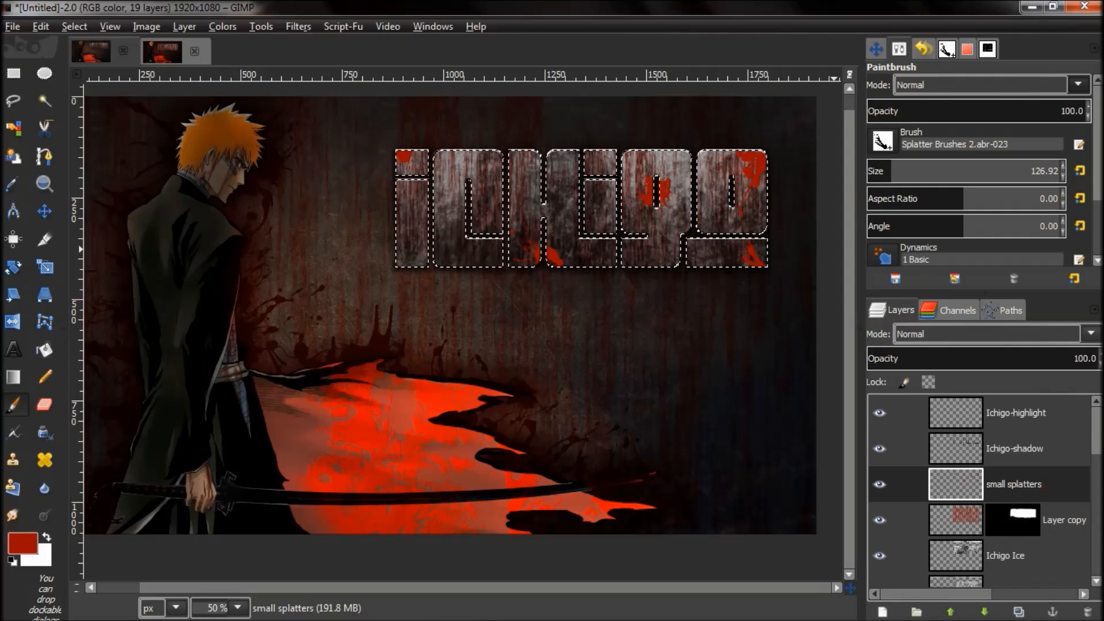
Step: Stamp a red splatter on the upper-right corner of the c with the current splatter brush rotated to -105.88
drag(966, 228, 906, 227)
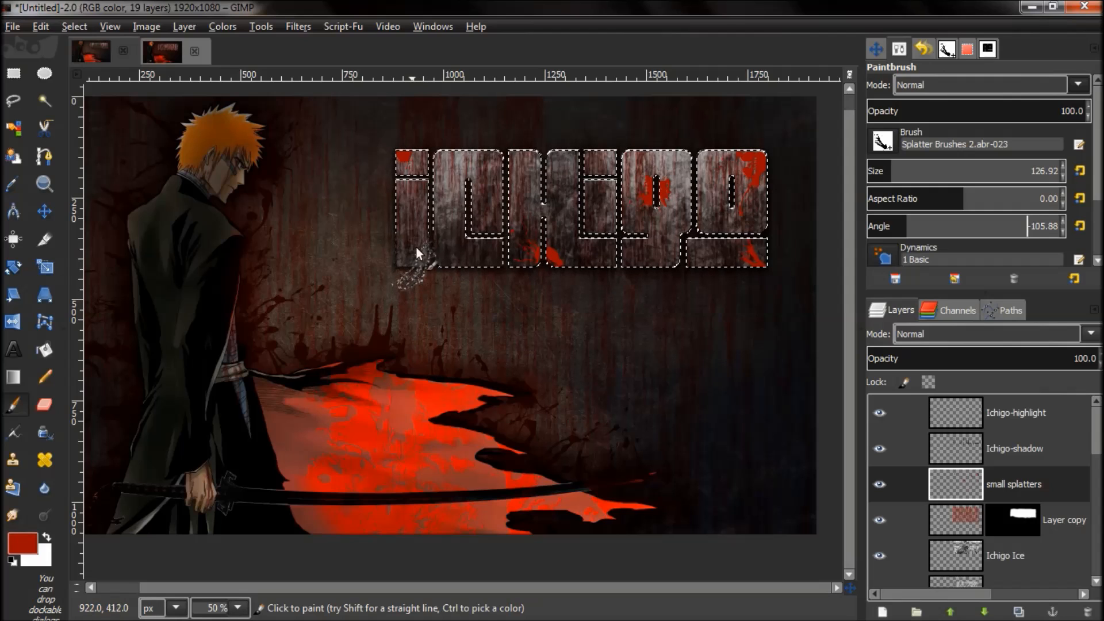
click(498, 151)
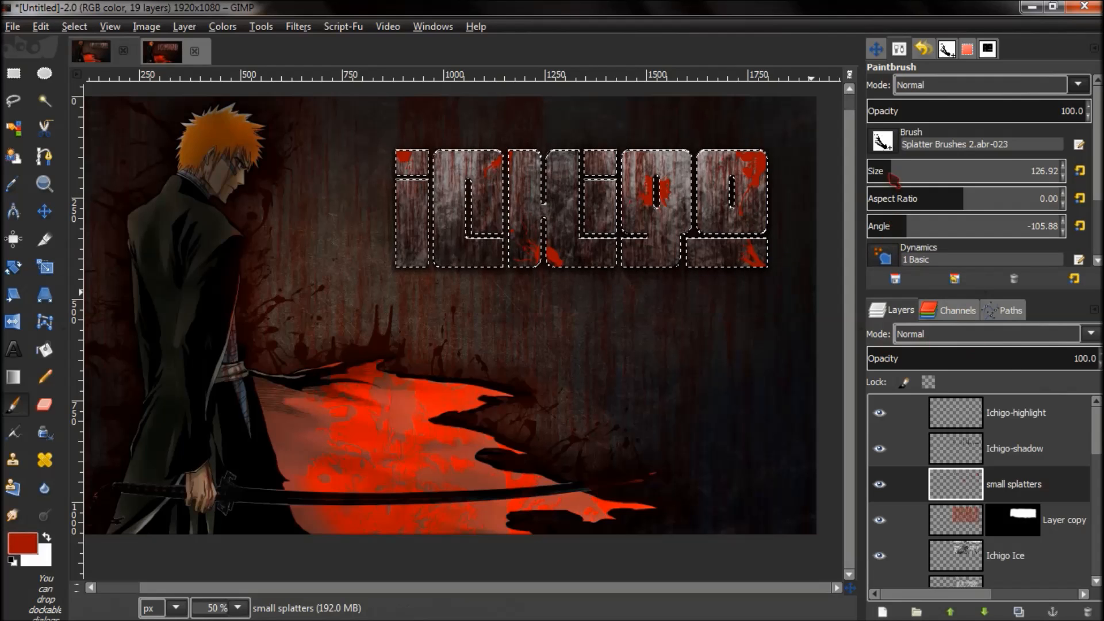
Step: Stamp splatters over the tops of the g and h with Splatter Brushes 2.abr-026 at size 257.05 and angle -54.45
click(882, 141)
drag(1003, 269, 1007, 321)
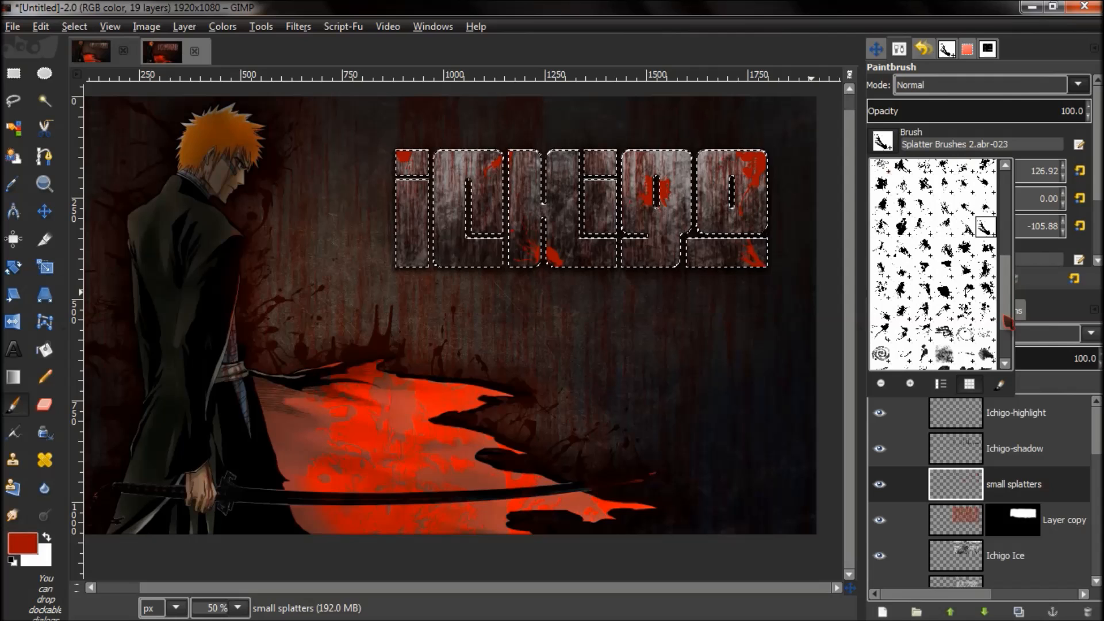
click(897, 293)
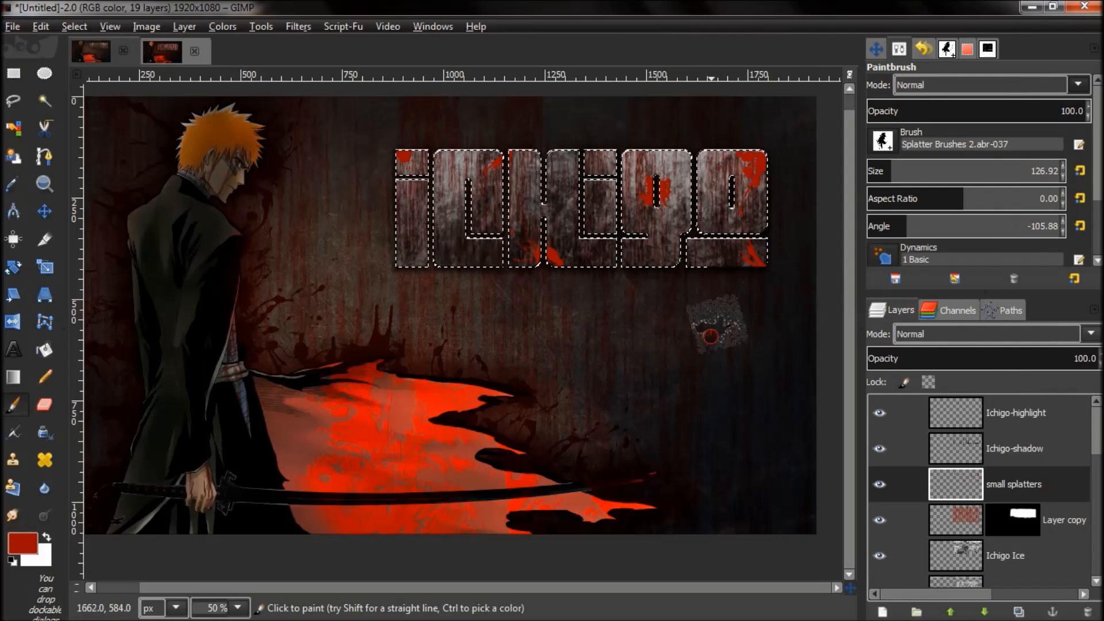
click(885, 147)
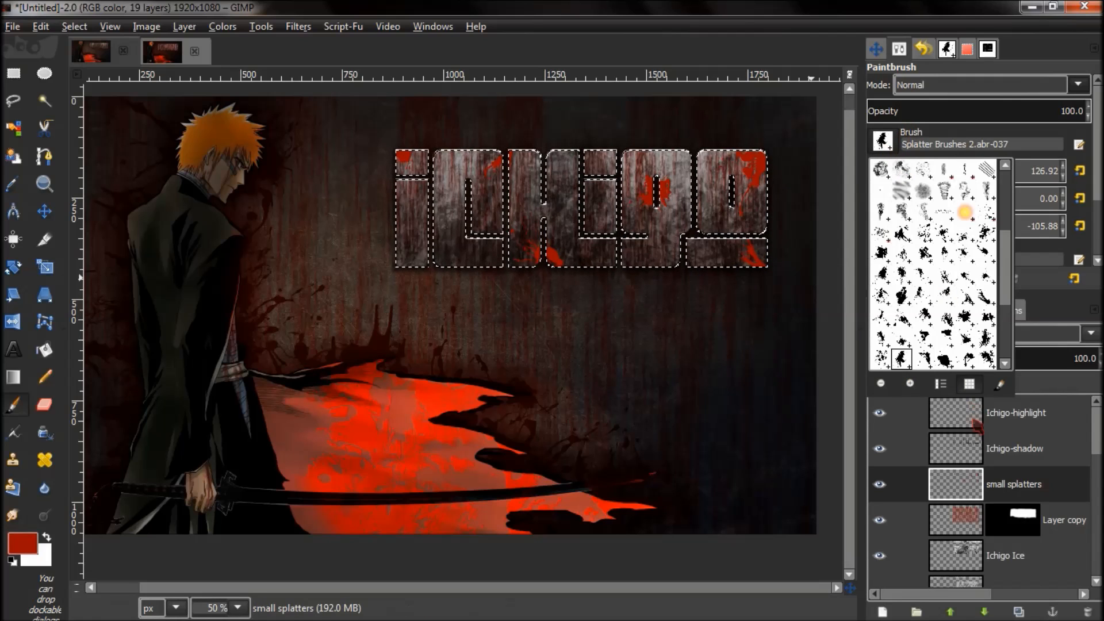
click(924, 317)
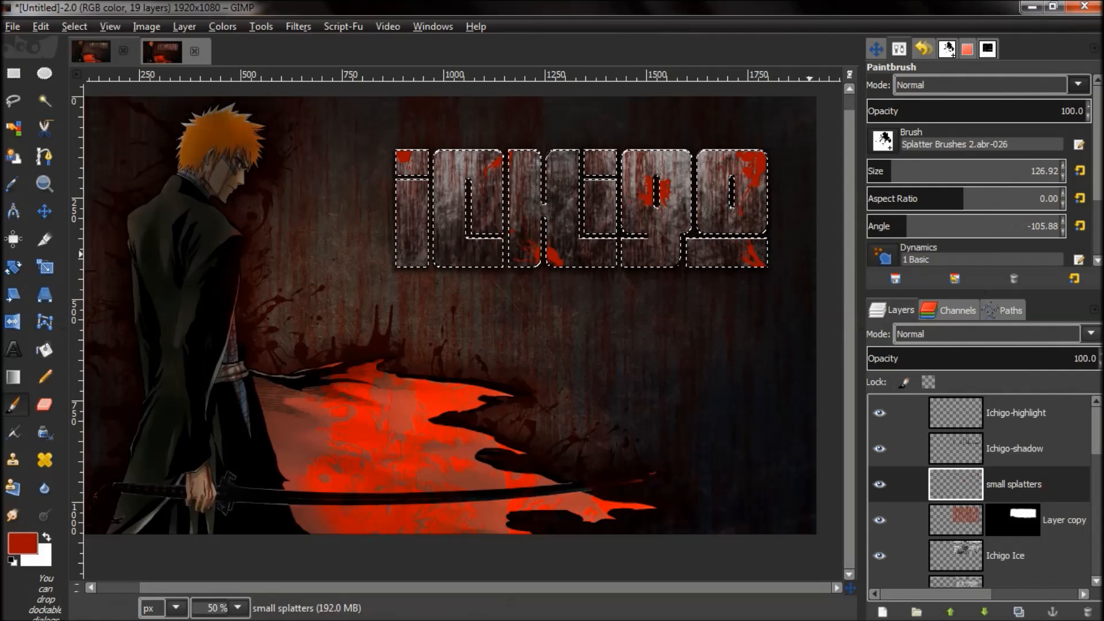
drag(891, 167, 917, 167)
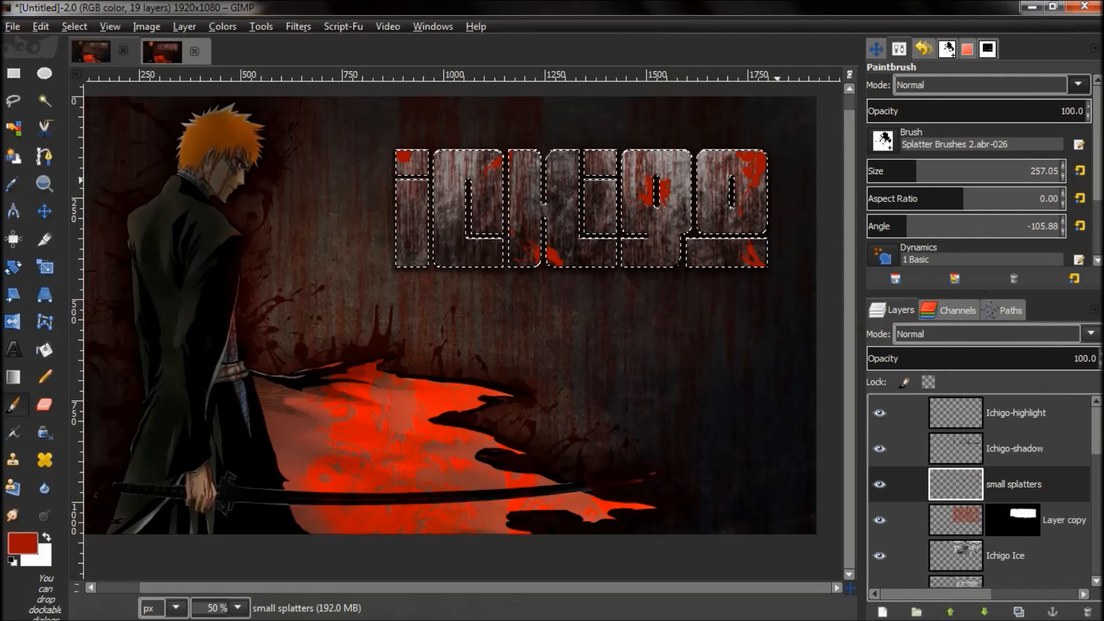
drag(907, 226, 934, 226)
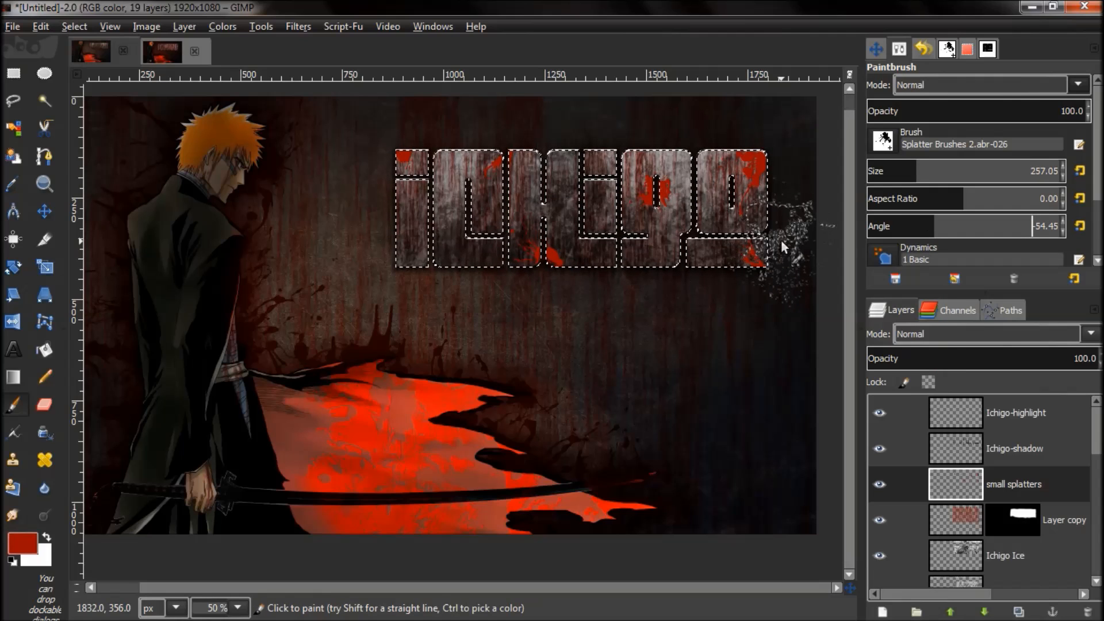
click(654, 179)
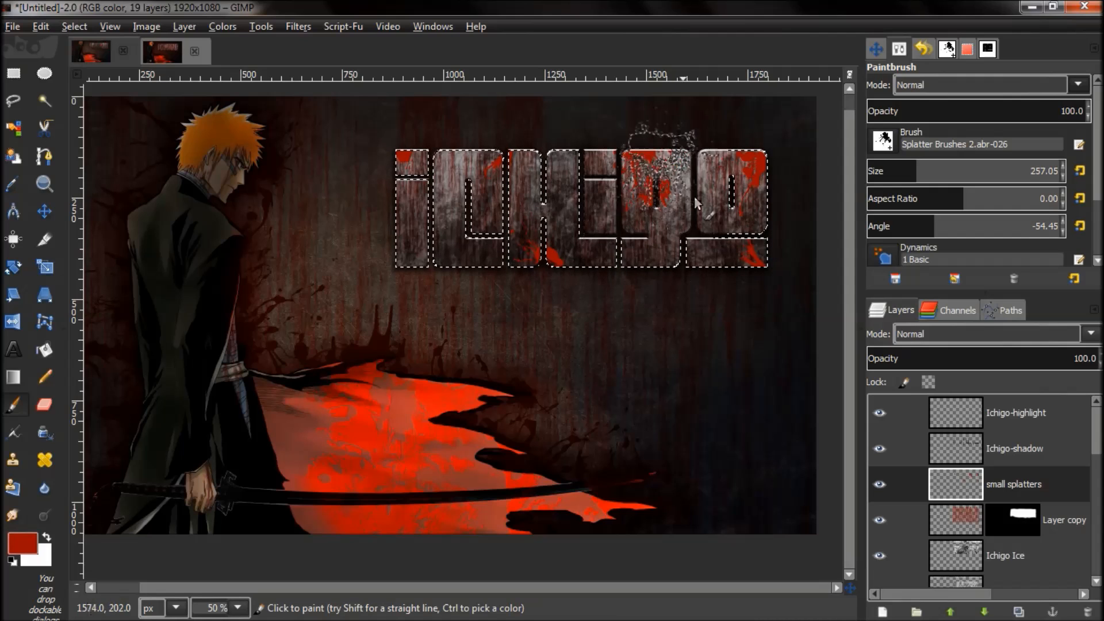
click(560, 181)
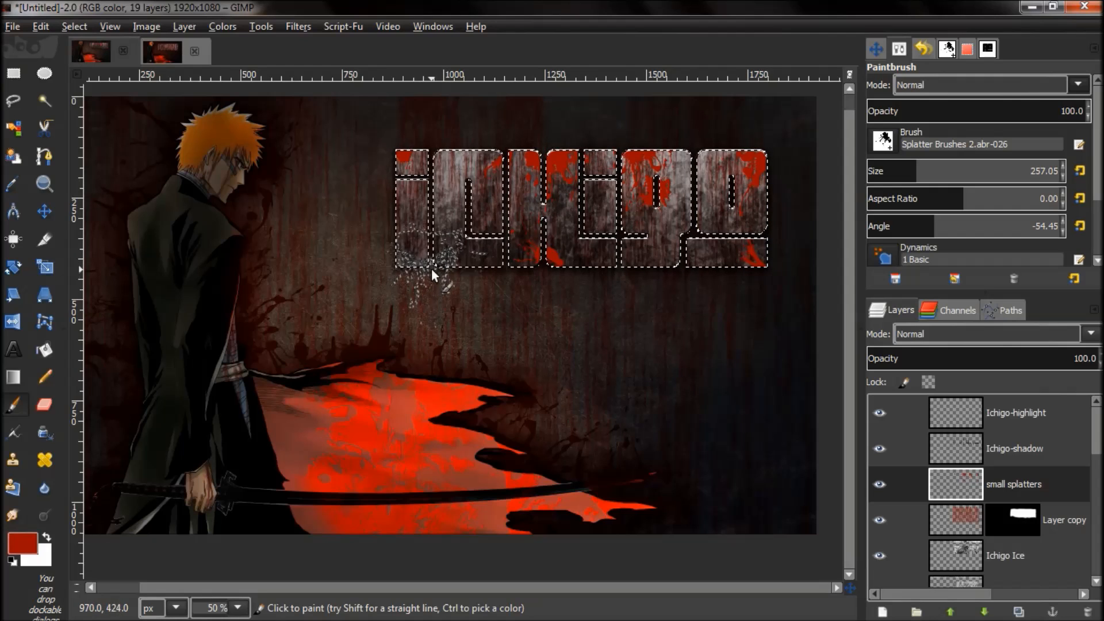
Step: Stamp a splatter on the title's lower-left corner, at the base of the first i, with the Splatter Brushes 2.abr-006 brush
click(883, 139)
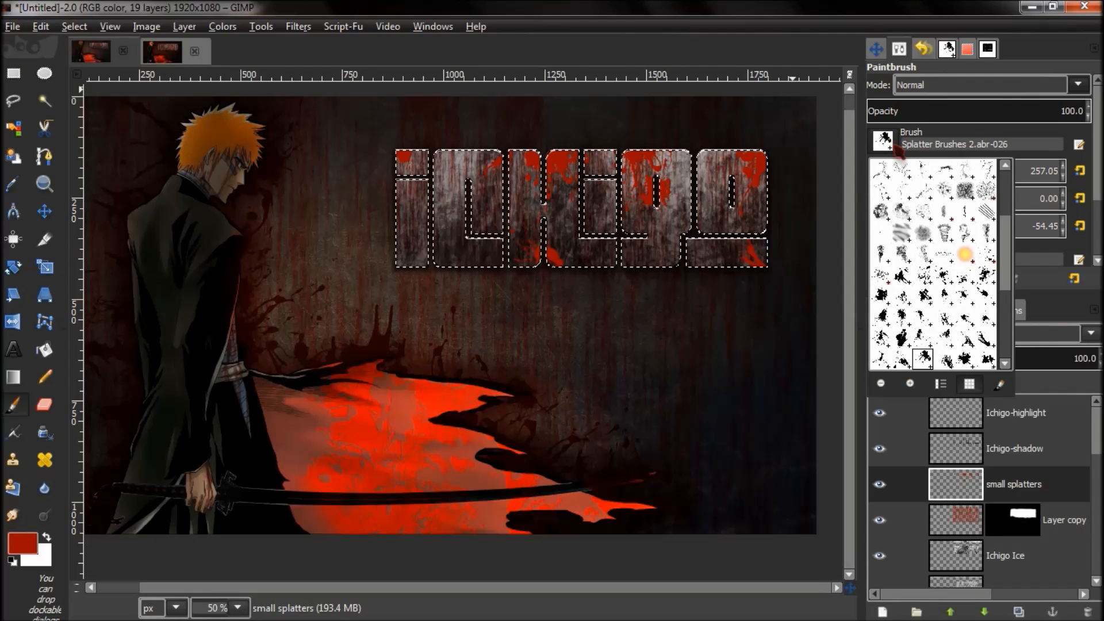
click(884, 302)
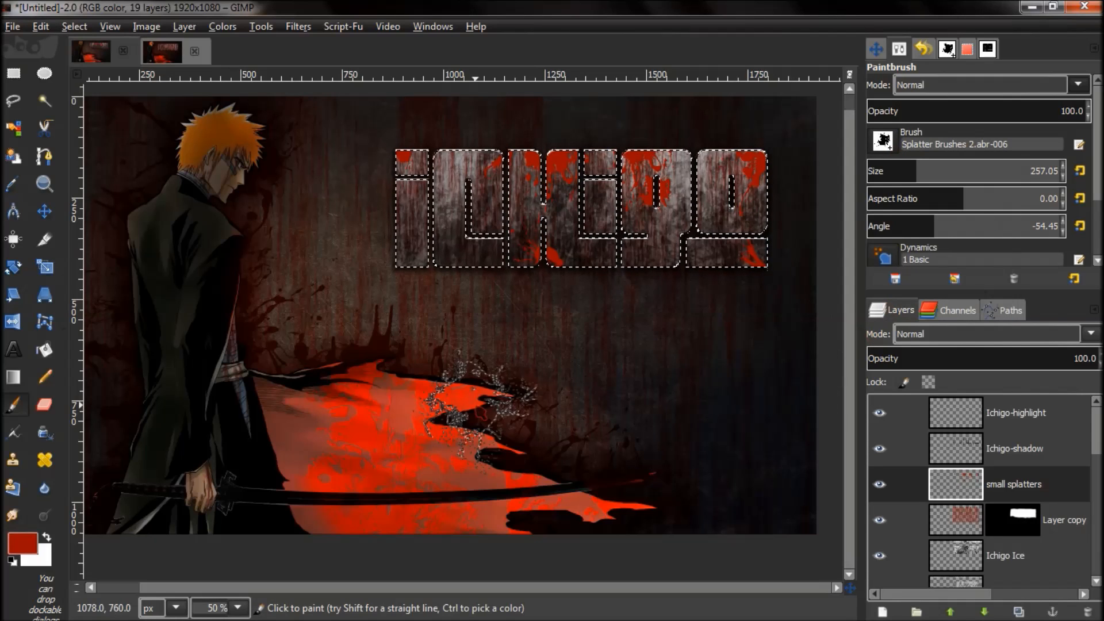
click(398, 282)
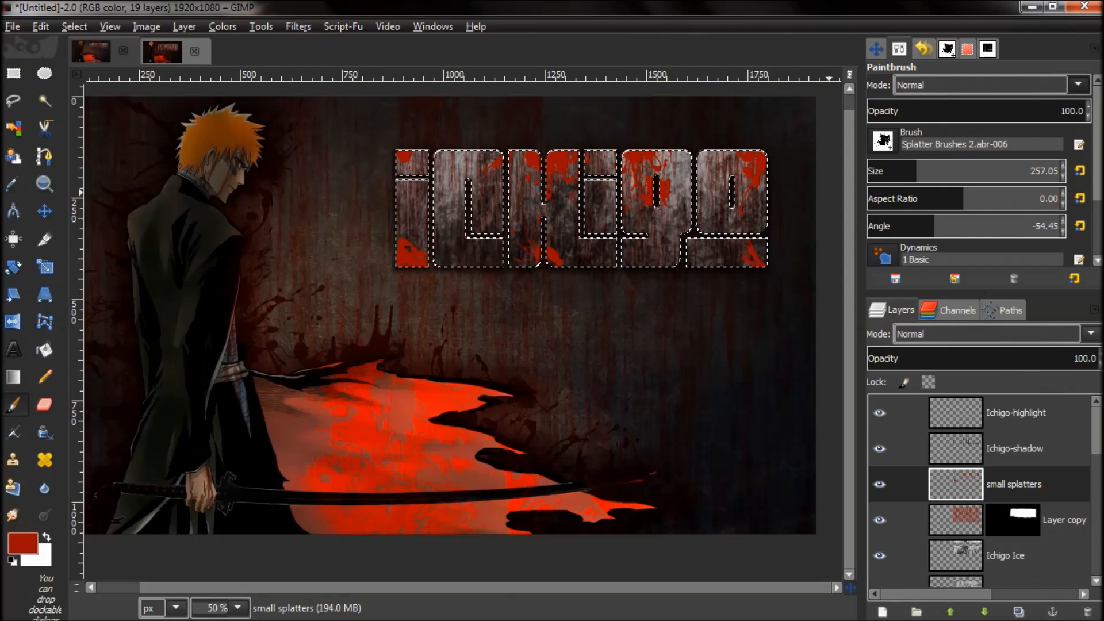
Step: Set the small splatters layer's blend mode to Multiply and clear the title selection
click(980, 84)
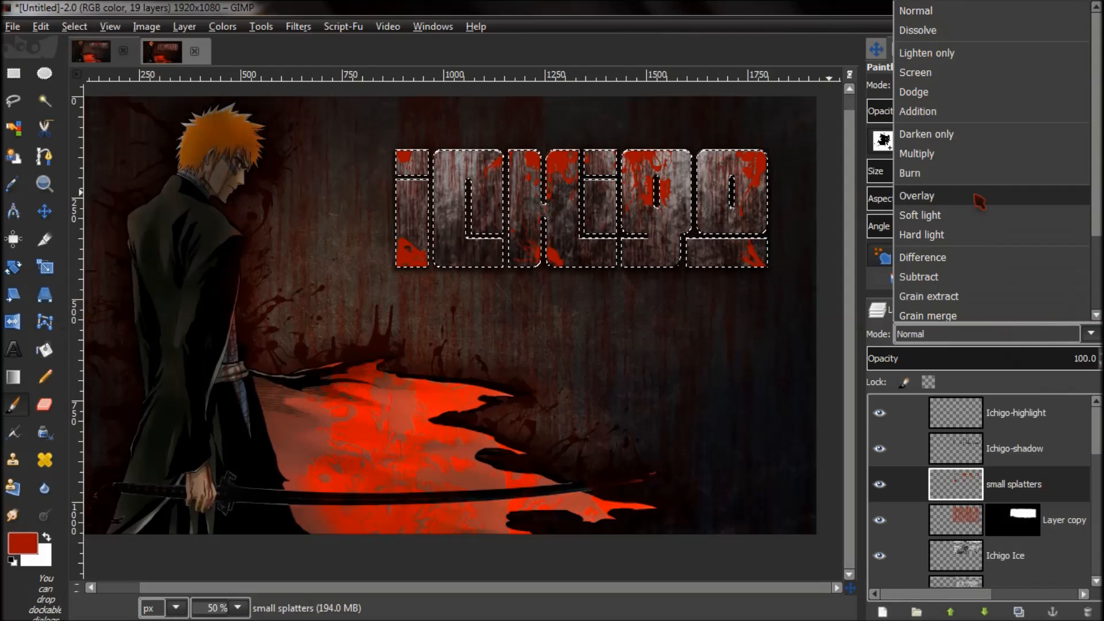
click(971, 154)
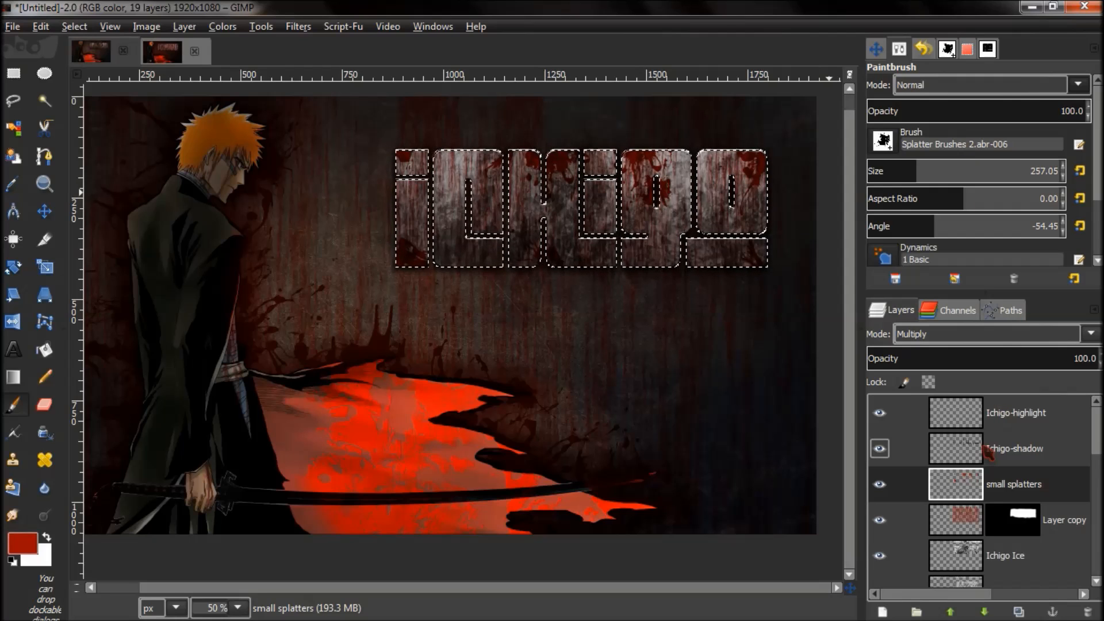
key(shift+ctrl+a)
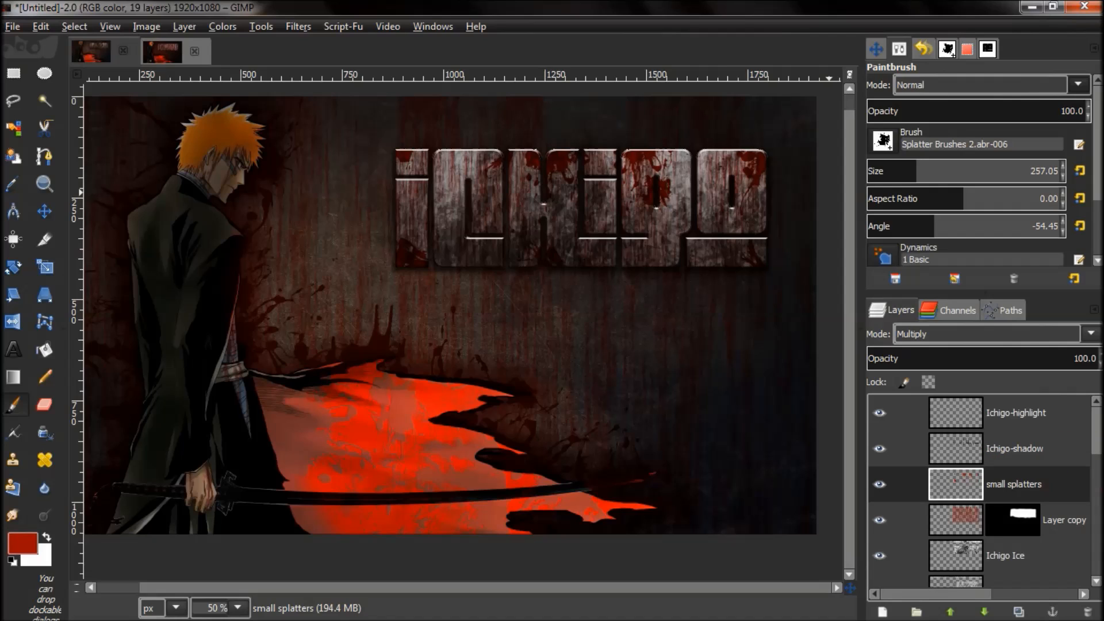
Step: Duplicate the Ichigo title layer that lies below Ichigo Concrete
scroll(977, 489, down, 4)
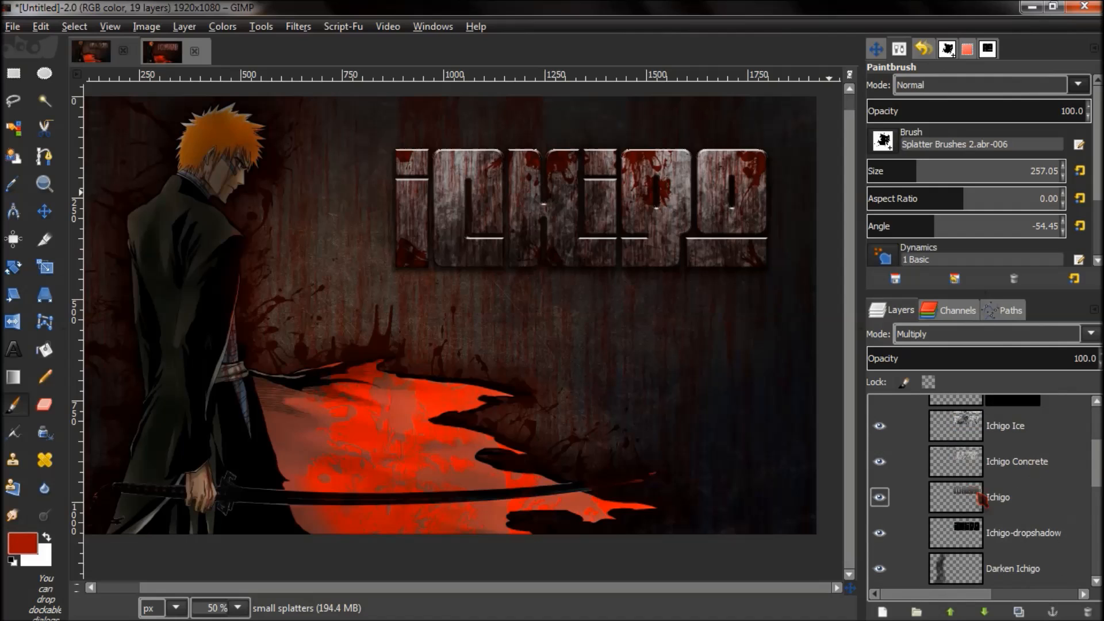
click(980, 499)
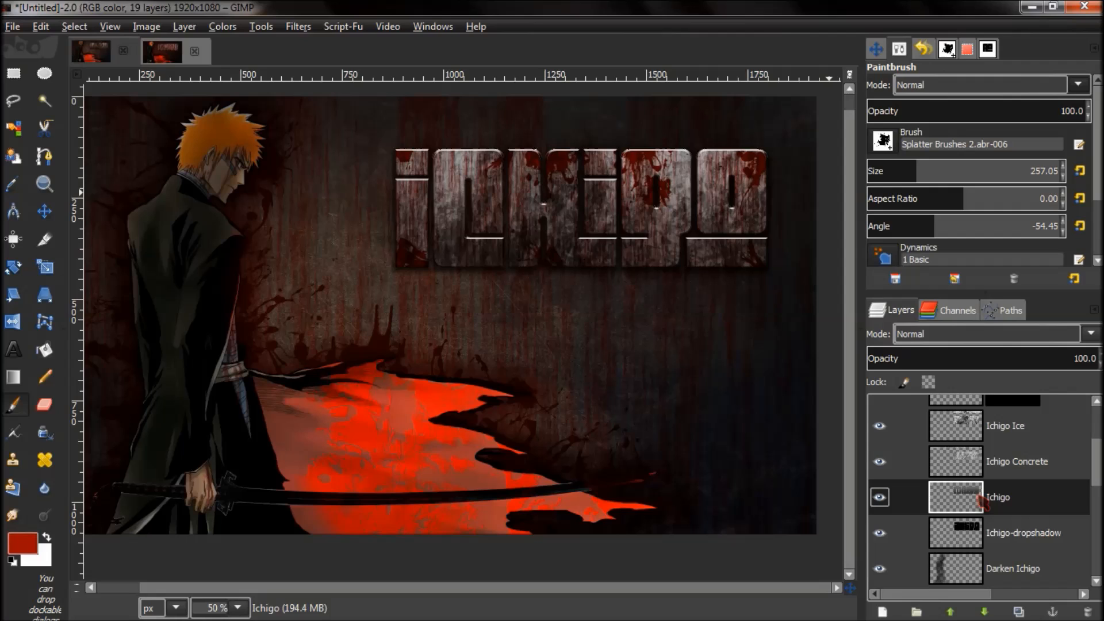
key(shift+ctrl+d)
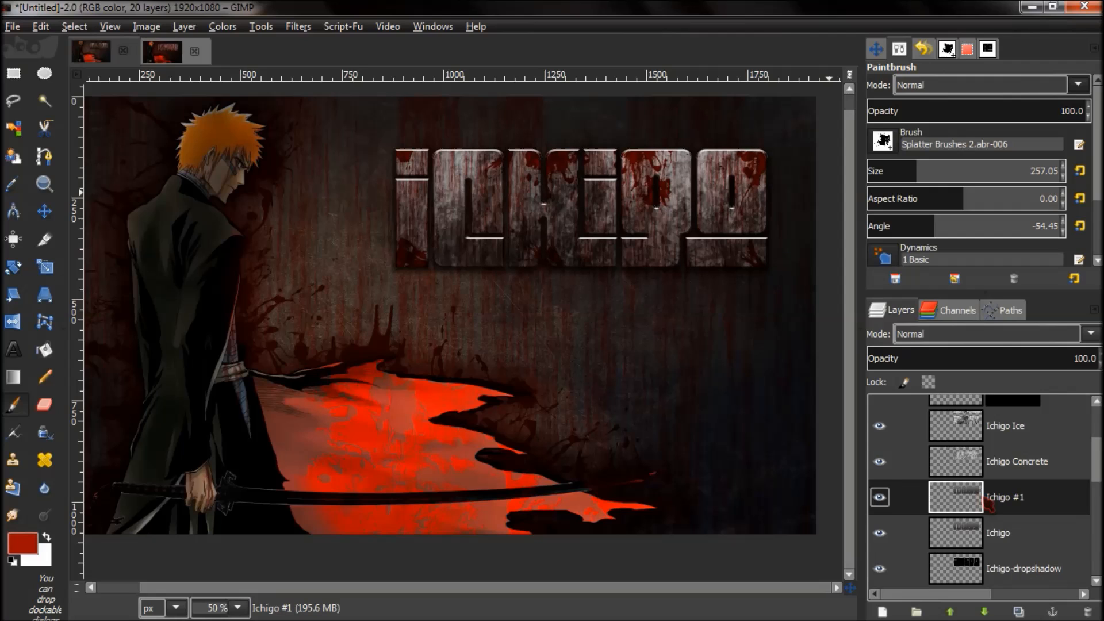
Step: Scale the original Ichigo layer under the duplicate to 1021 × 440 px and center it behind the title
click(990, 541)
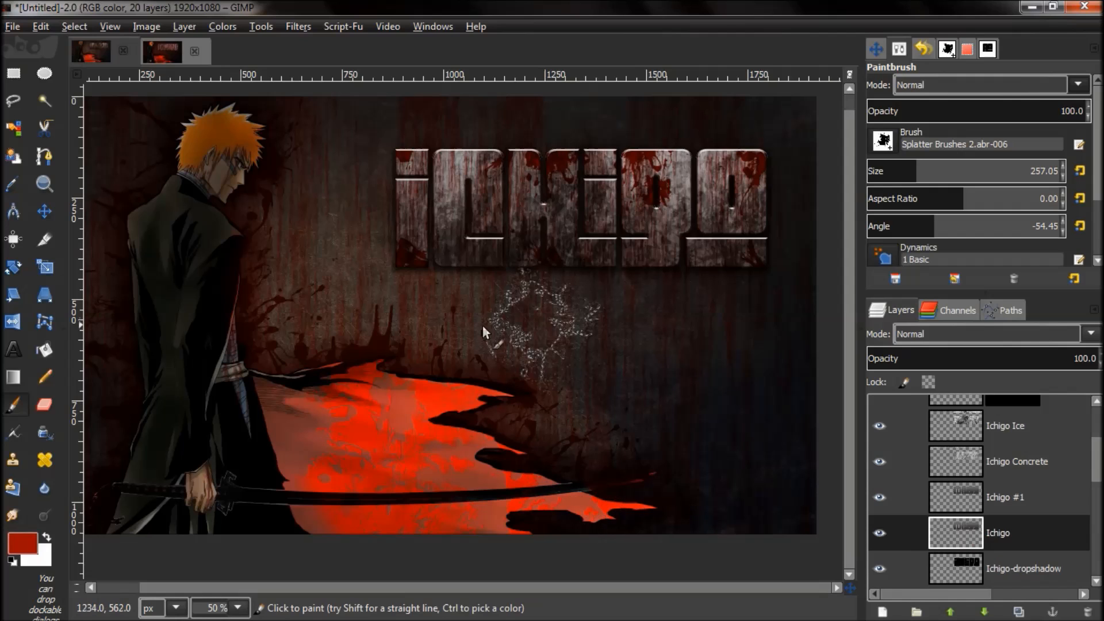
key(shift+s)
click(463, 330)
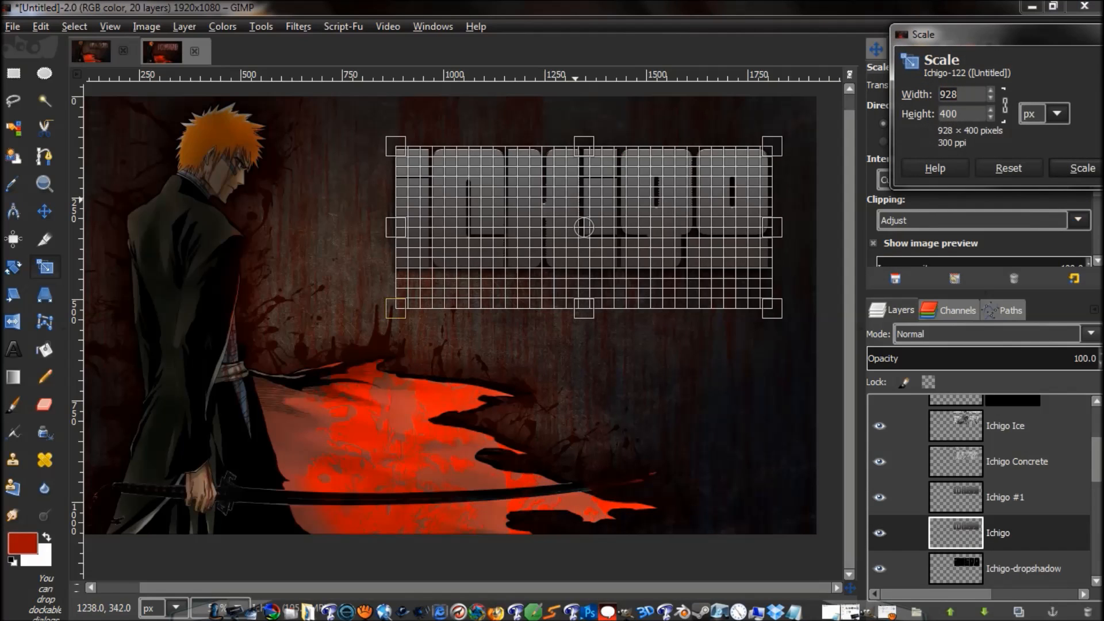
drag(773, 142, 775, 131)
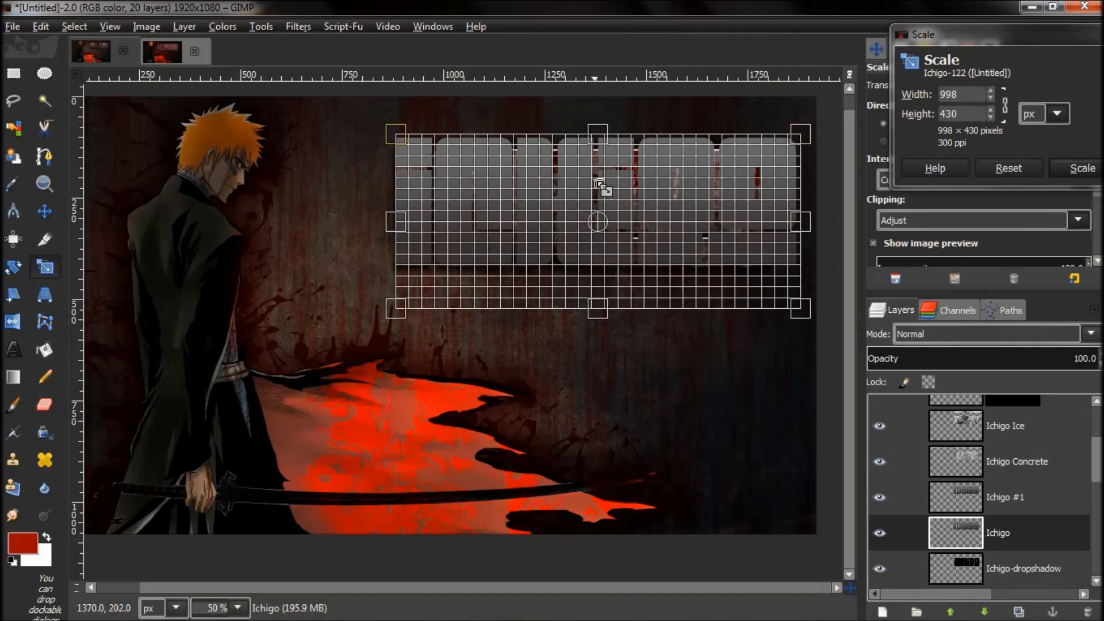
drag(598, 221, 593, 223)
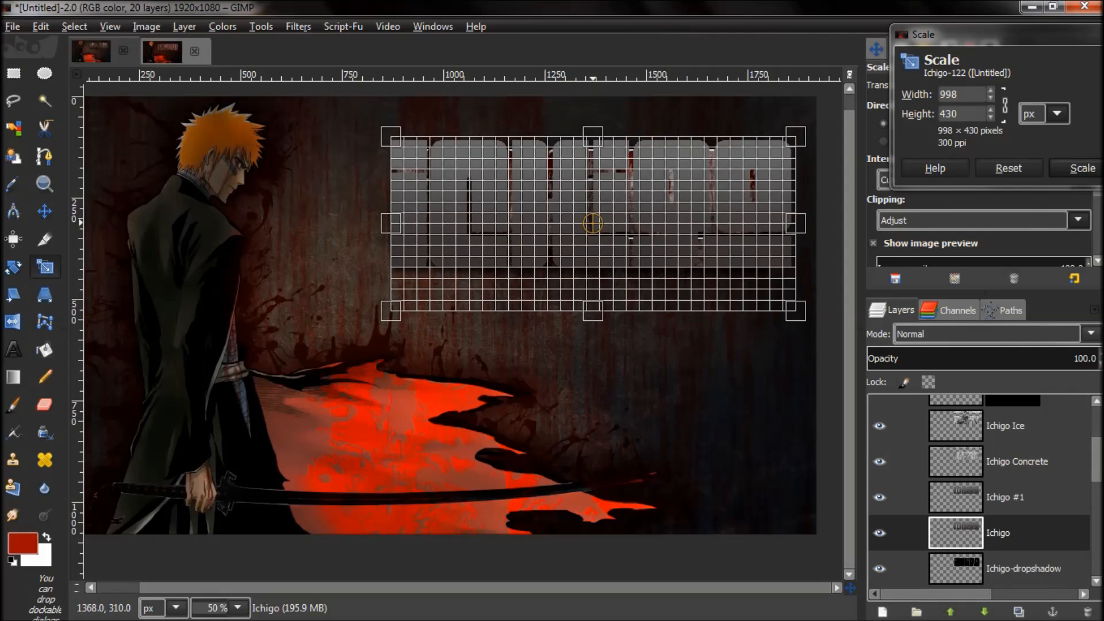
drag(391, 320, 389, 325)
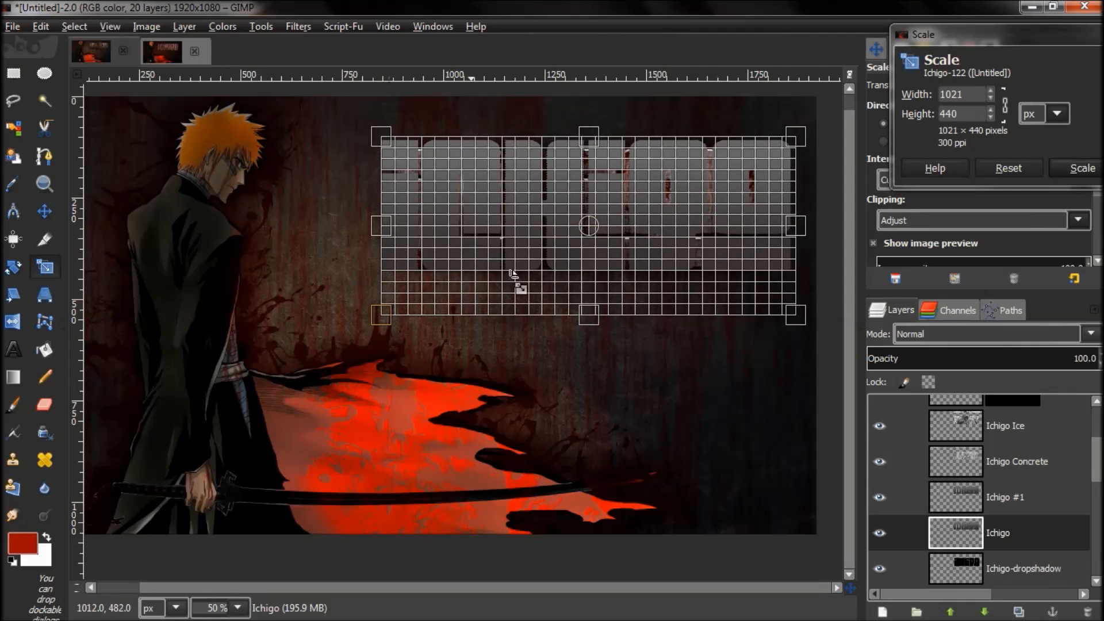
click(1081, 171)
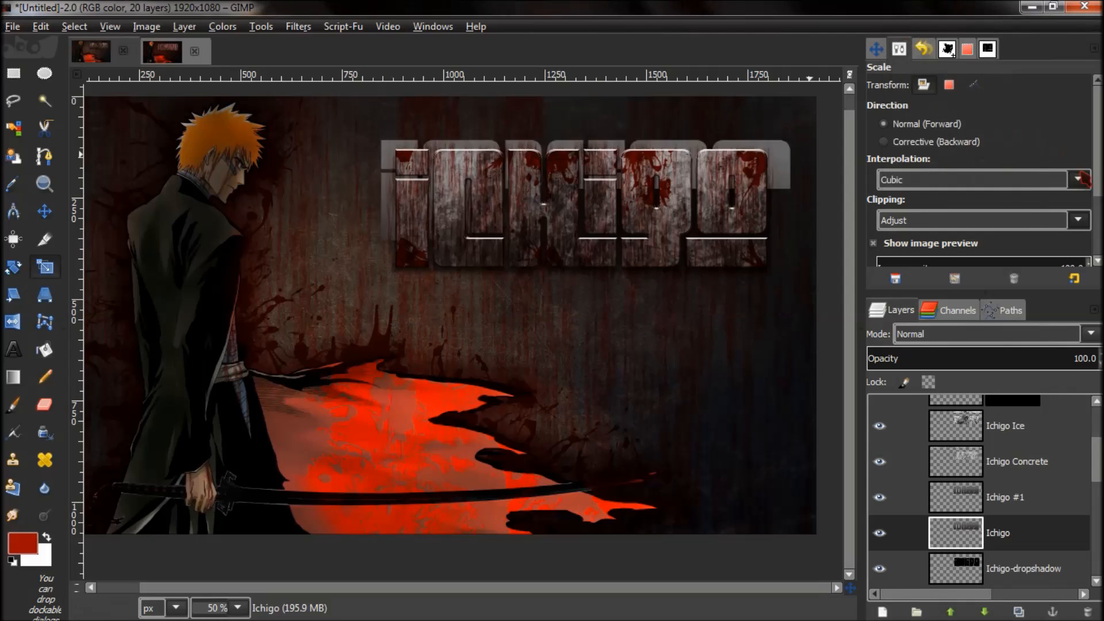
key(m)
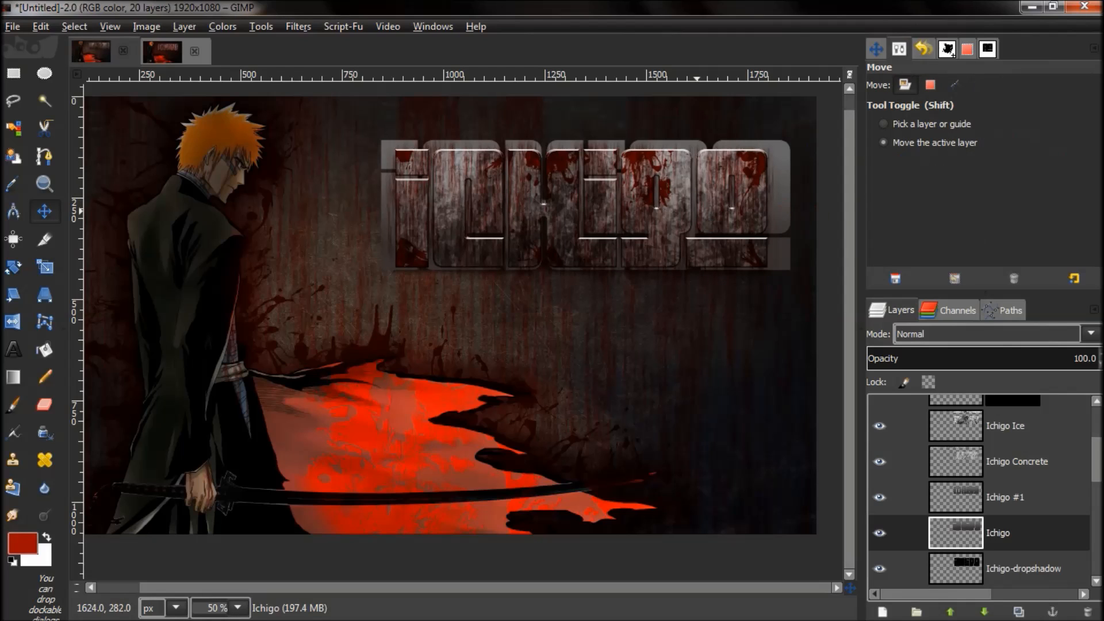
drag(592, 221, 589, 225)
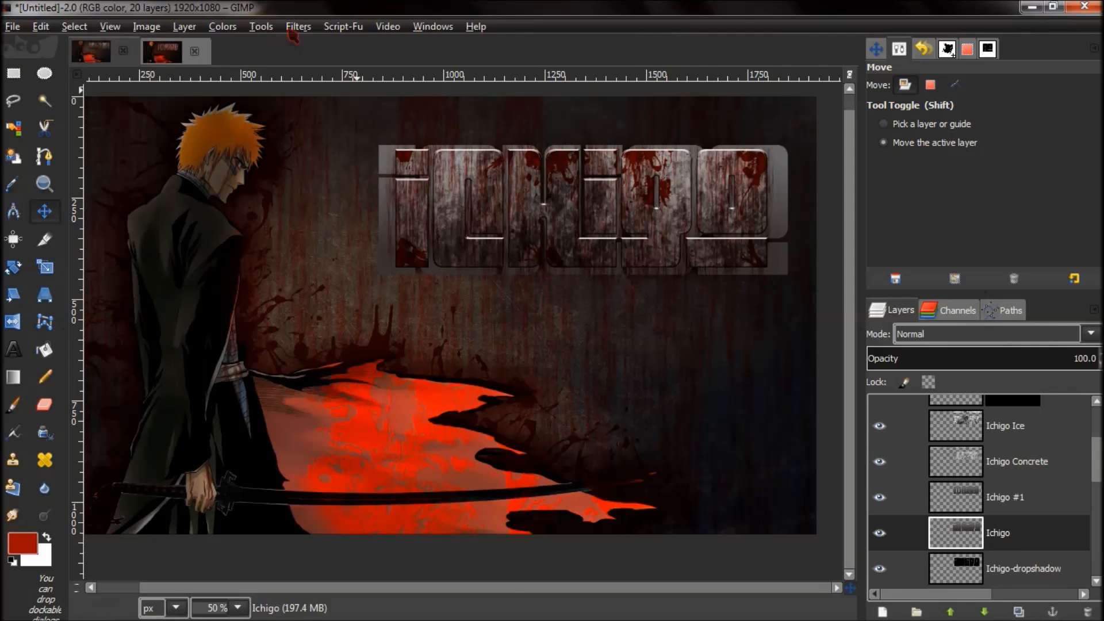
Step: Apply a linear Motion Blur with length 158 and angle 90 to the enlarged Ichigo layer
click(296, 29)
mouse_move(512, 165)
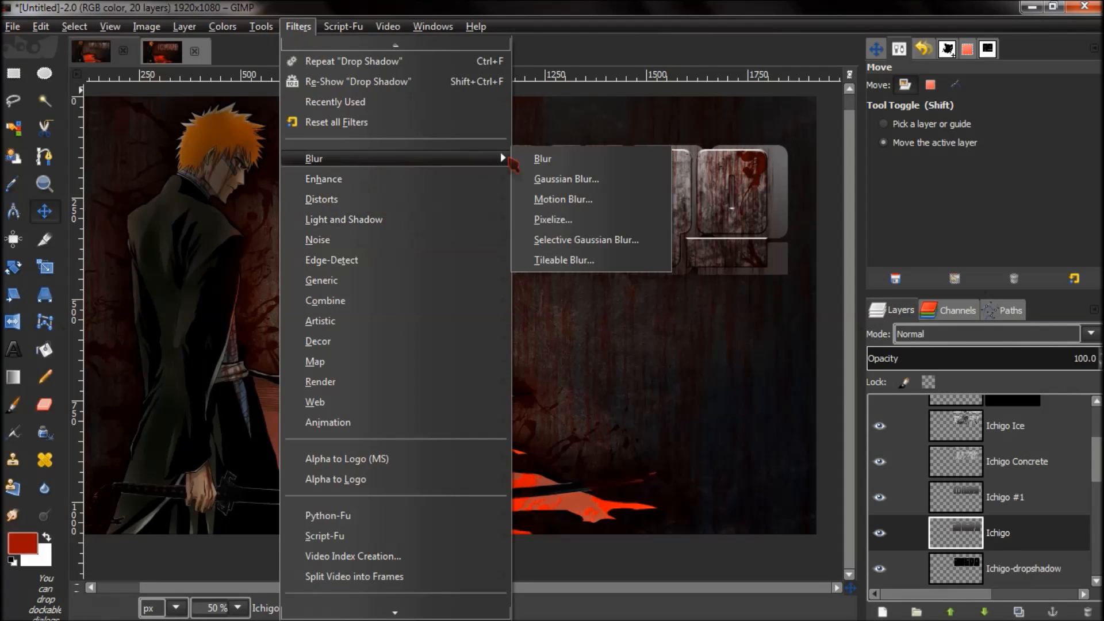
click(553, 198)
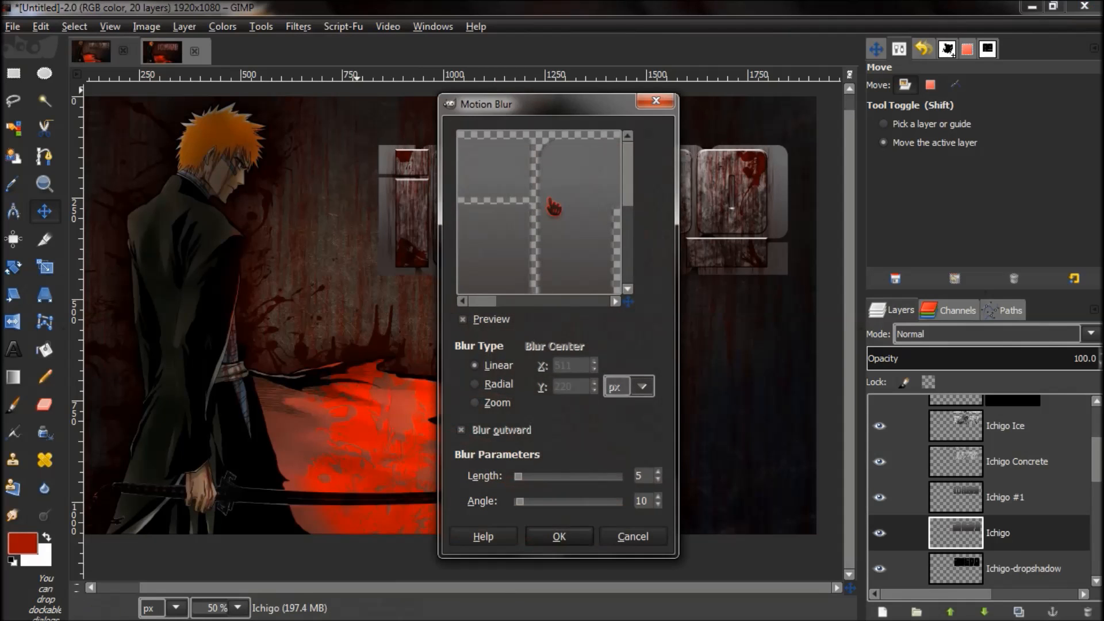
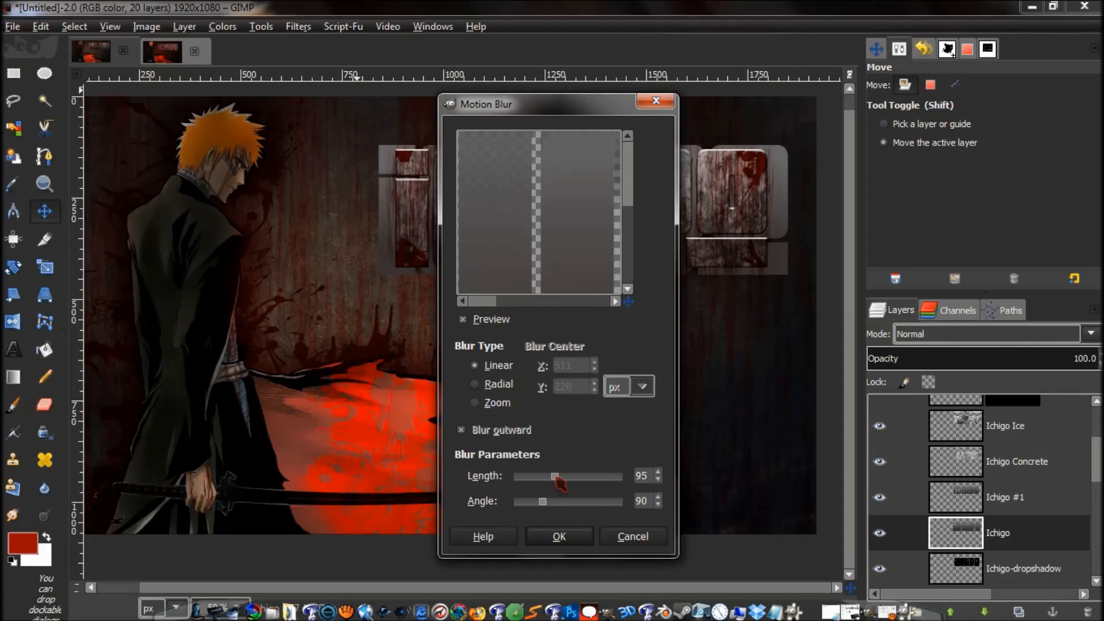
drag(630, 169, 633, 245)
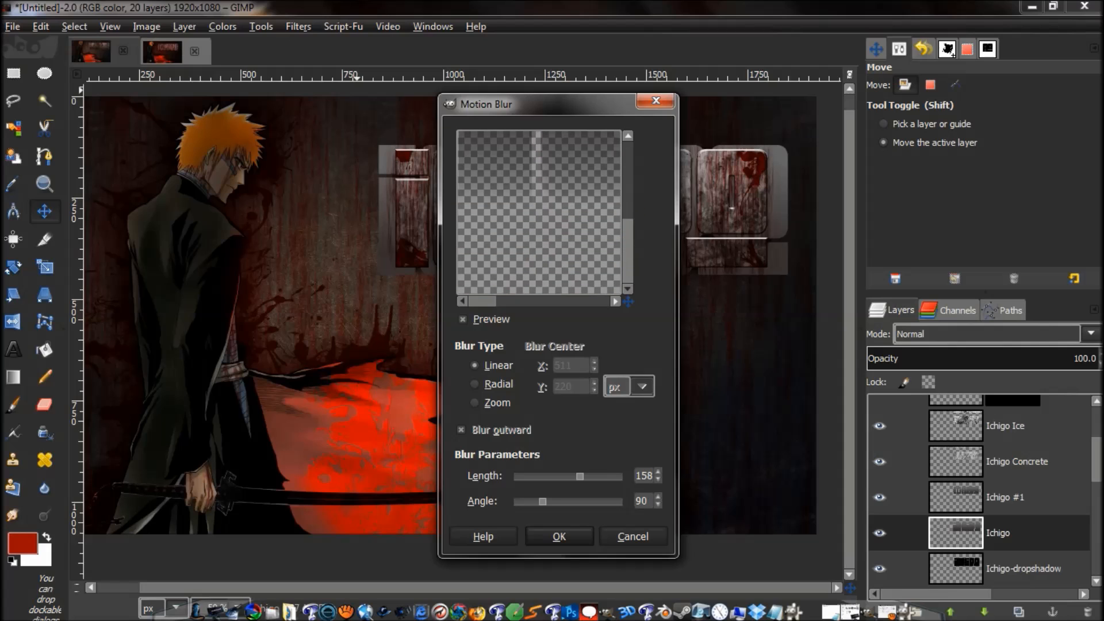
click(559, 536)
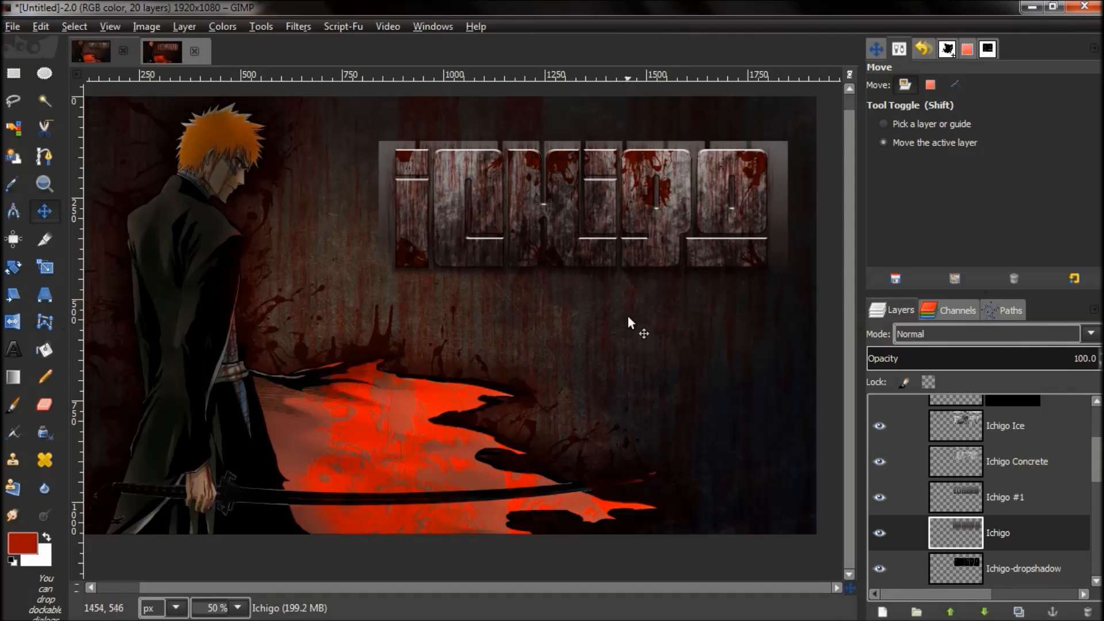
Step: Nudge the blurred Ichigo layer down behind the title and set its blend mode to Multiply after comparing it with Overlay
drag(599, 221, 599, 226)
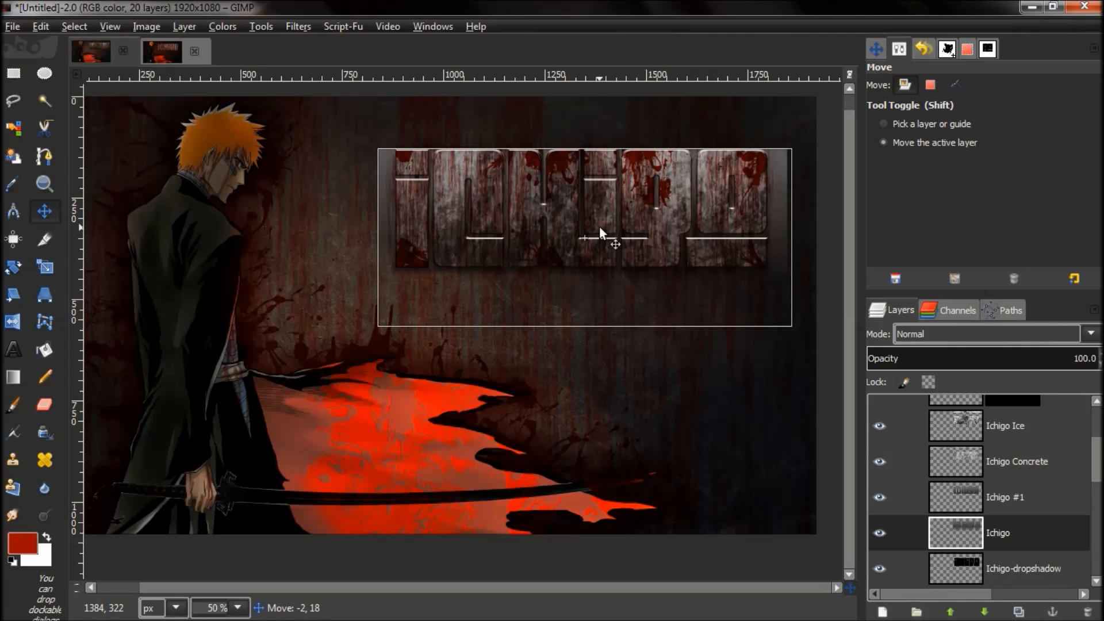
drag(600, 226, 599, 226)
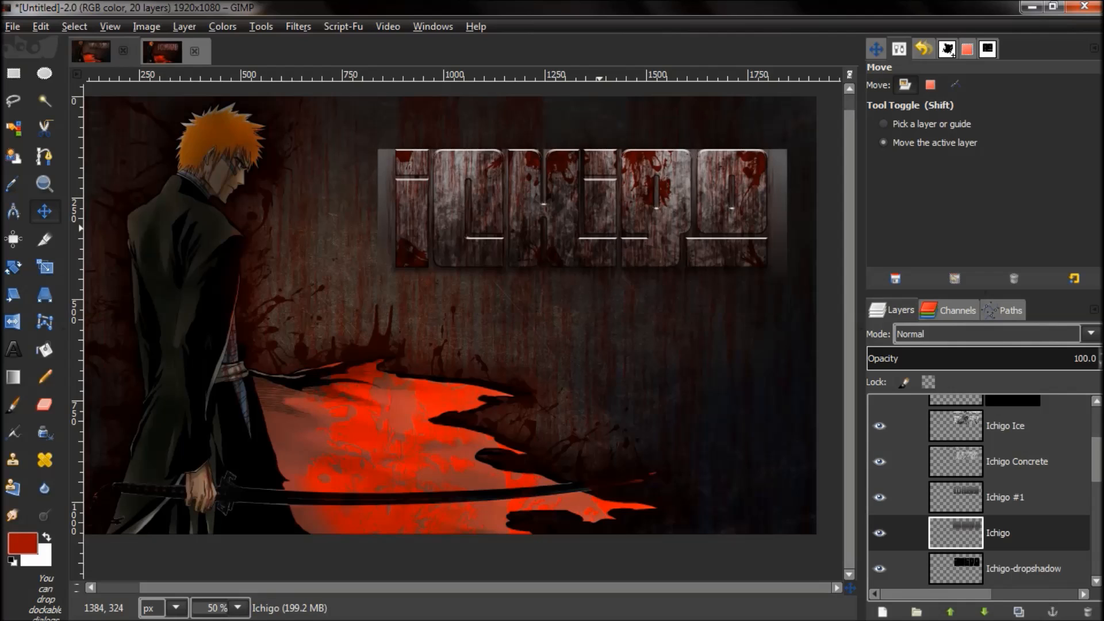
click(987, 334)
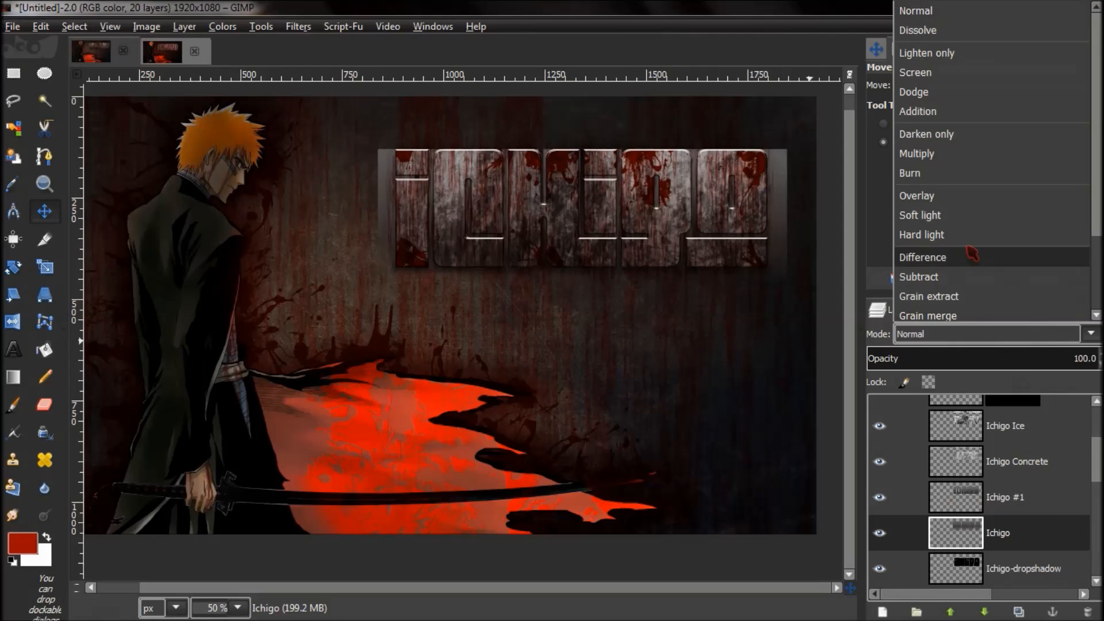
click(937, 154)
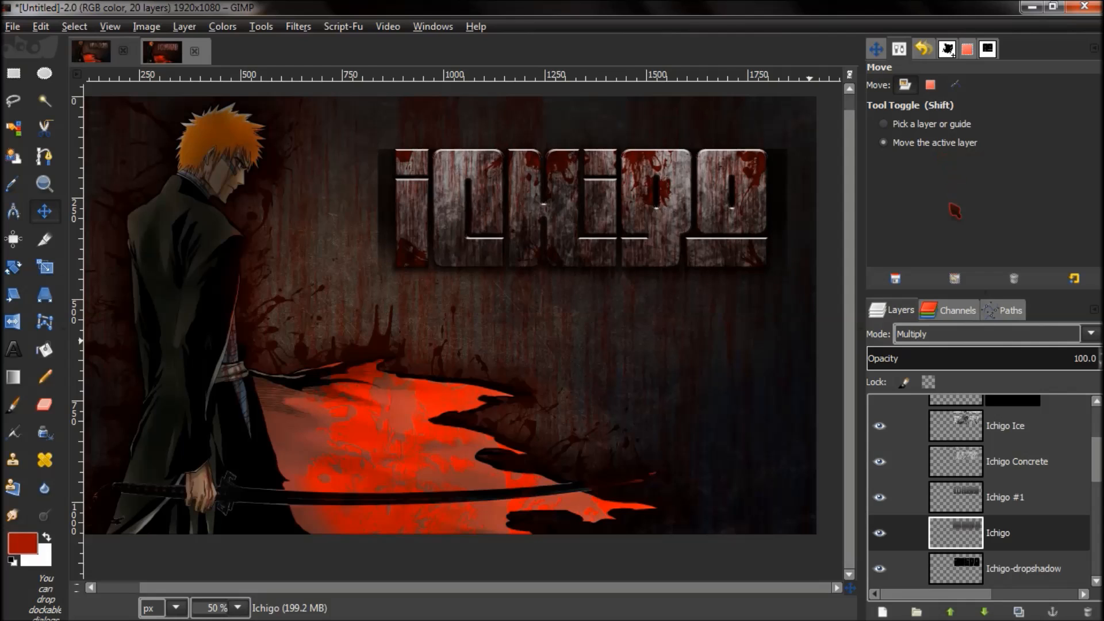
click(983, 334)
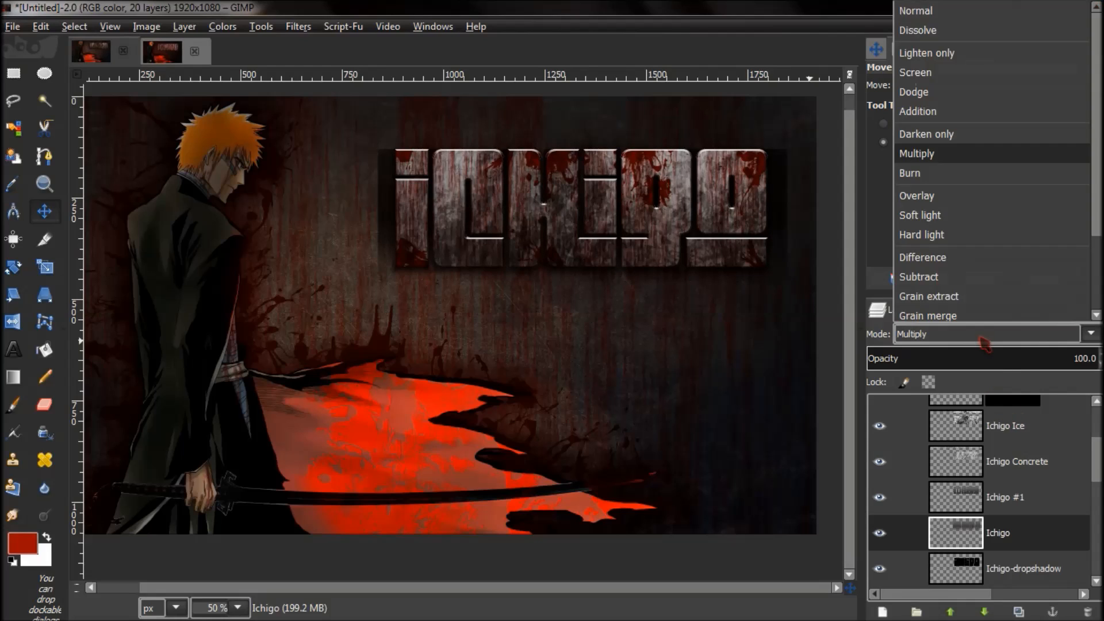
click(937, 197)
click(983, 336)
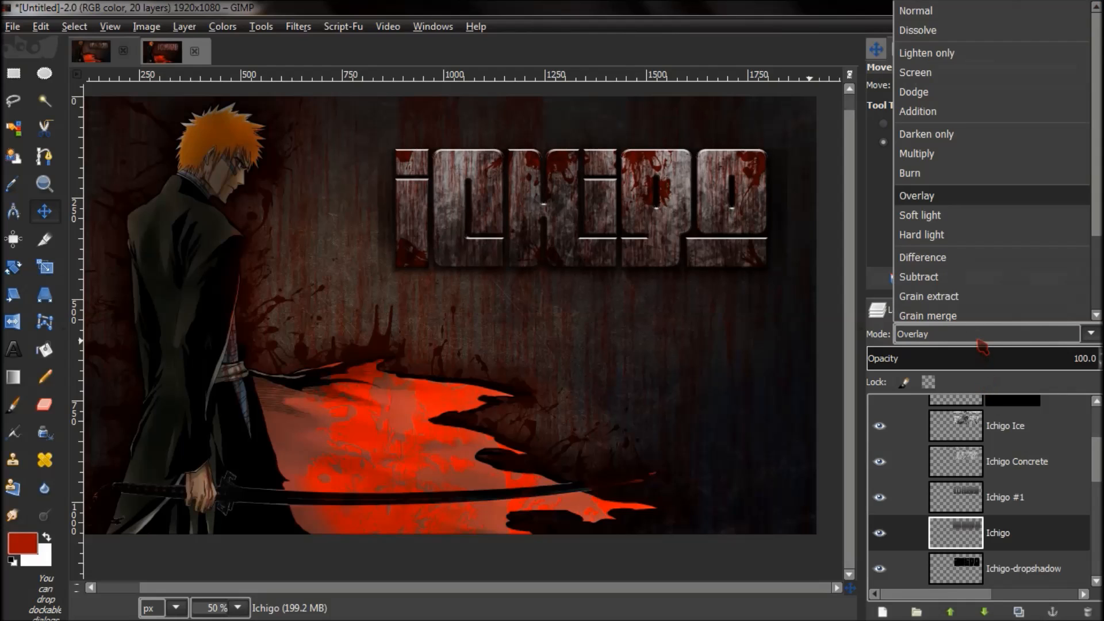
click(929, 156)
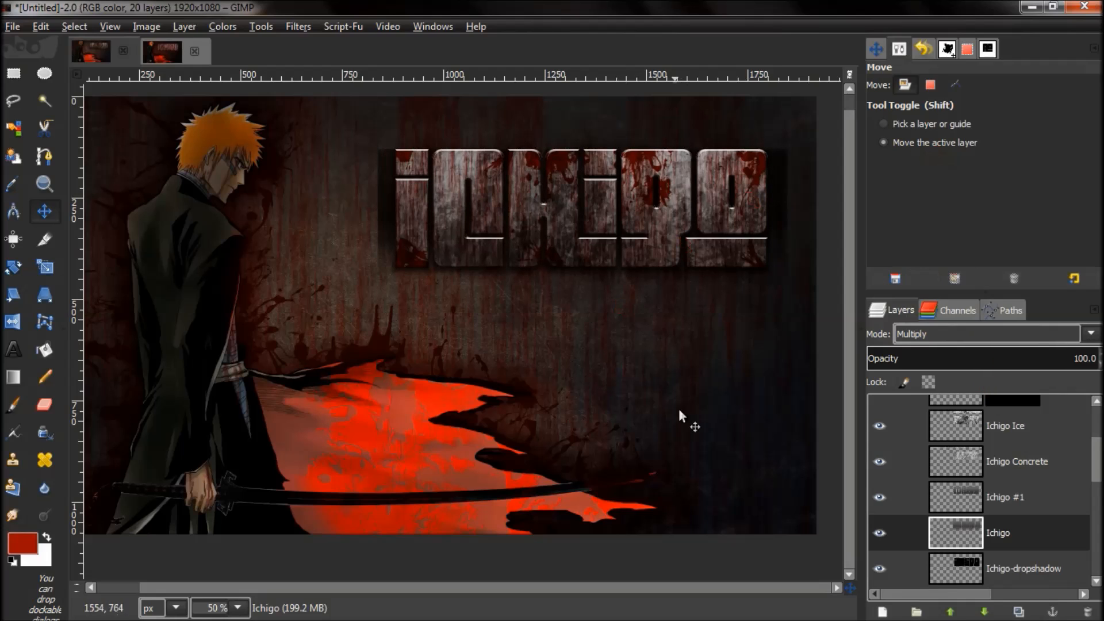
Step: Reposition the blurred Ichigo layer so that it sits slightly lower behind the title
mouse_move(691, 212)
mouse_down()
mouse_move(686, 236)
mouse_move(688, 195)
mouse_move(690, 205)
mouse_up()
click(689, 204)
click(689, 203)
click(689, 204)
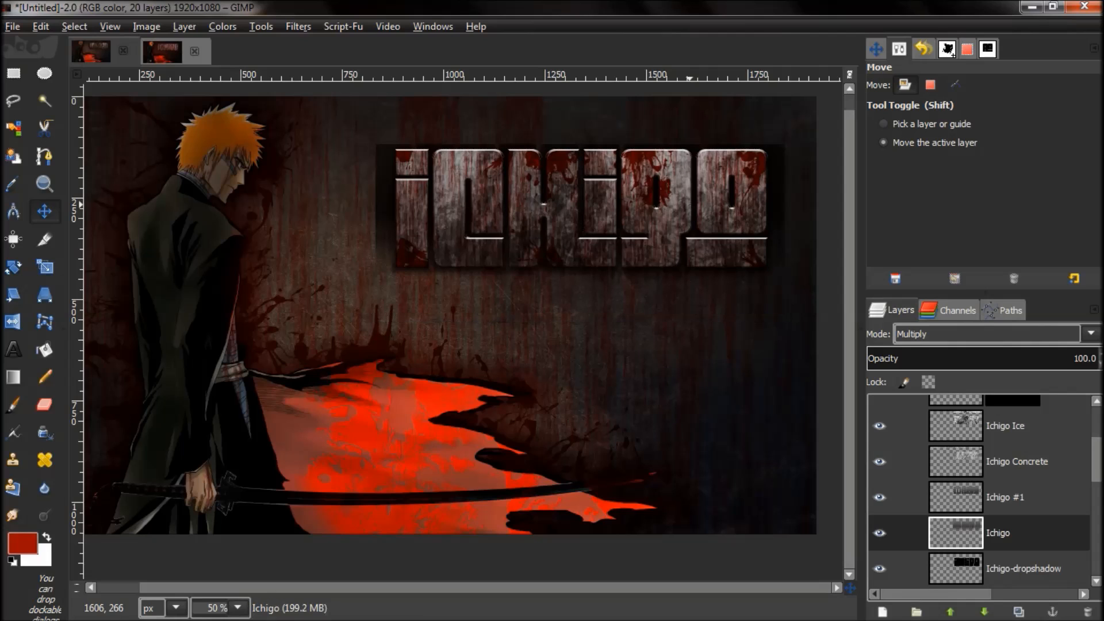
drag(689, 204, 689, 209)
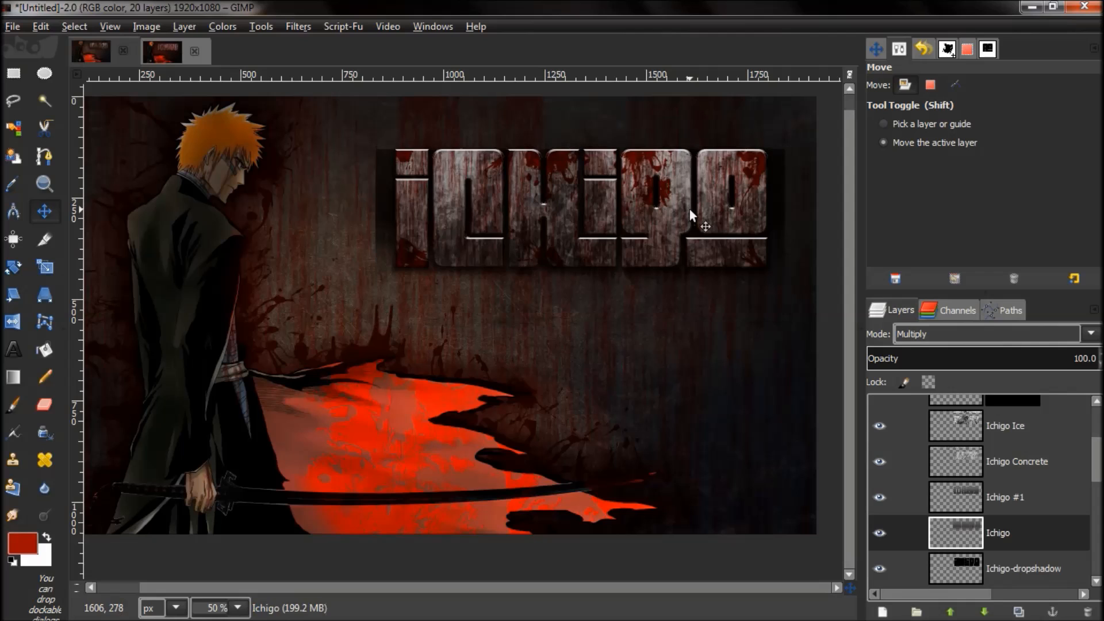
drag(689, 210, 690, 217)
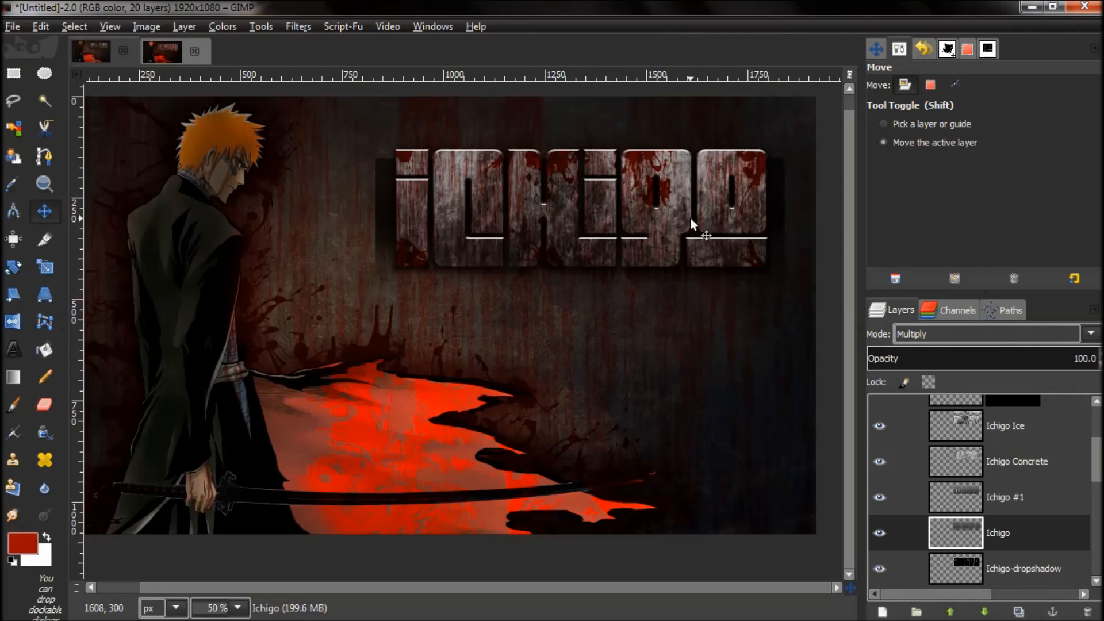
Step: Rename the blurred Ichigo layer to Ichigo Blur and add a white (full opacity) layer mask to it
double_click(1009, 535)
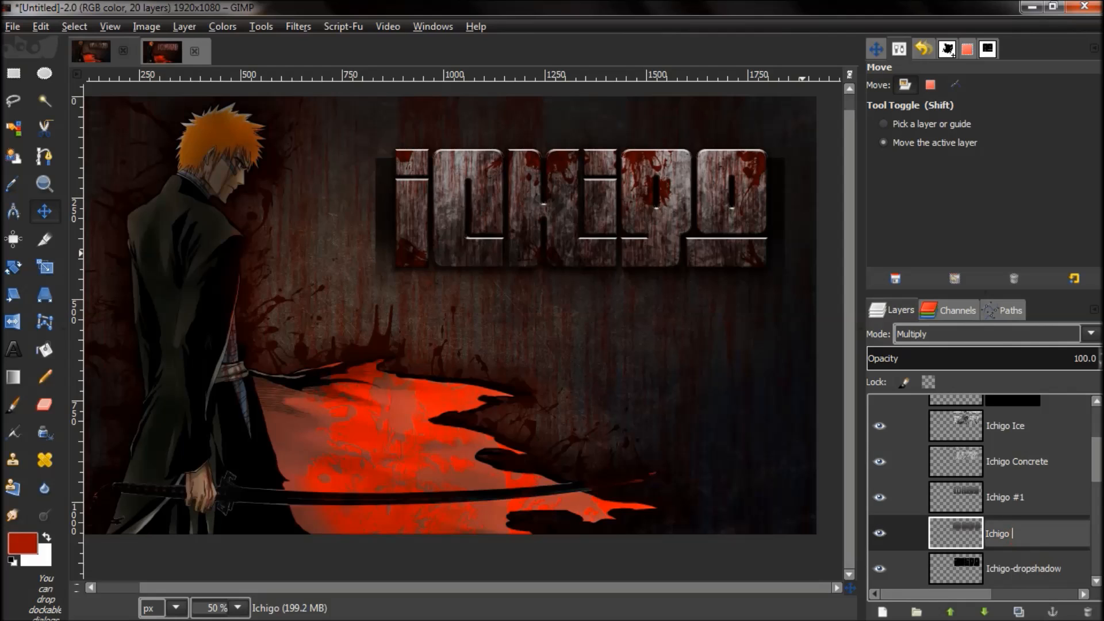
text(Blur)
key(Return)
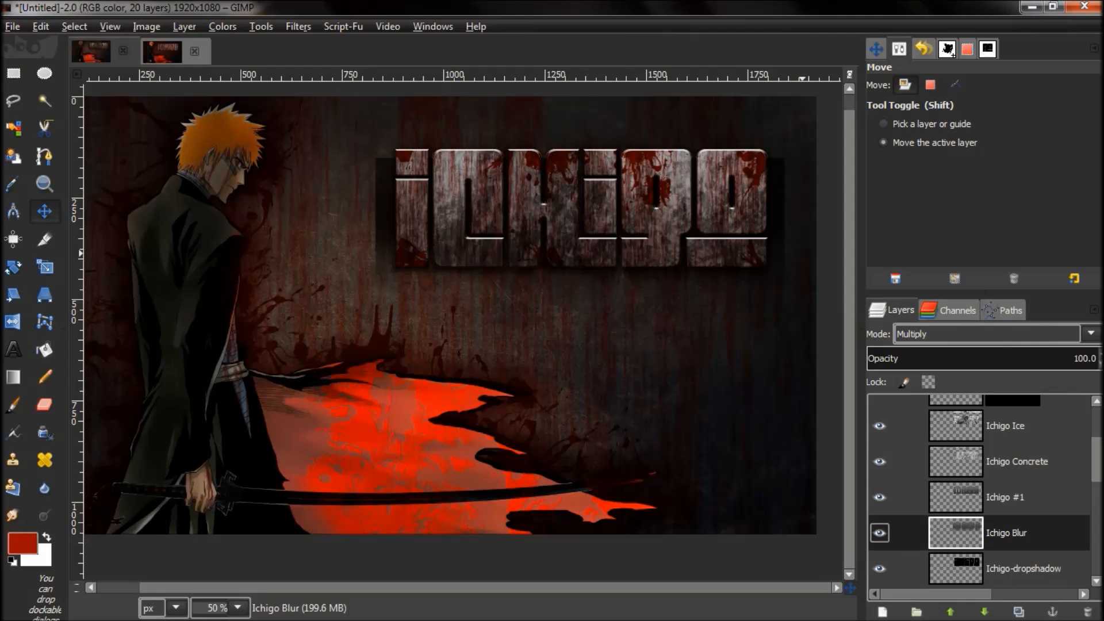
right_click(1044, 539)
click(936, 297)
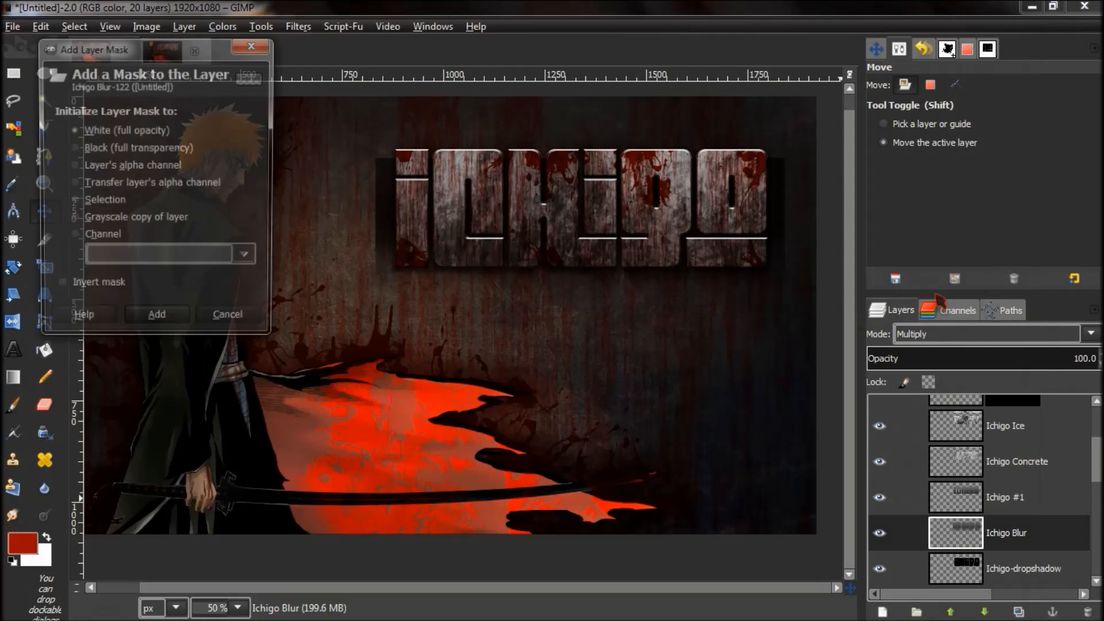
click(155, 332)
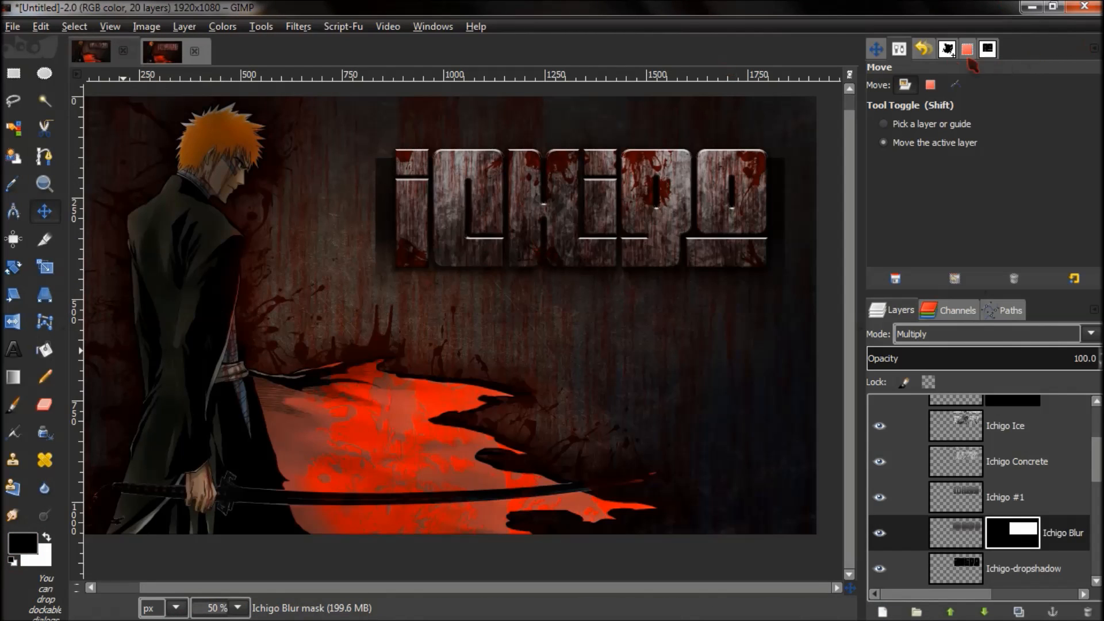
Step: Paint black on the Ichigo Blur mask with the 2. Hardness 025 brush to fade the blur at both ends of the title
key(p)
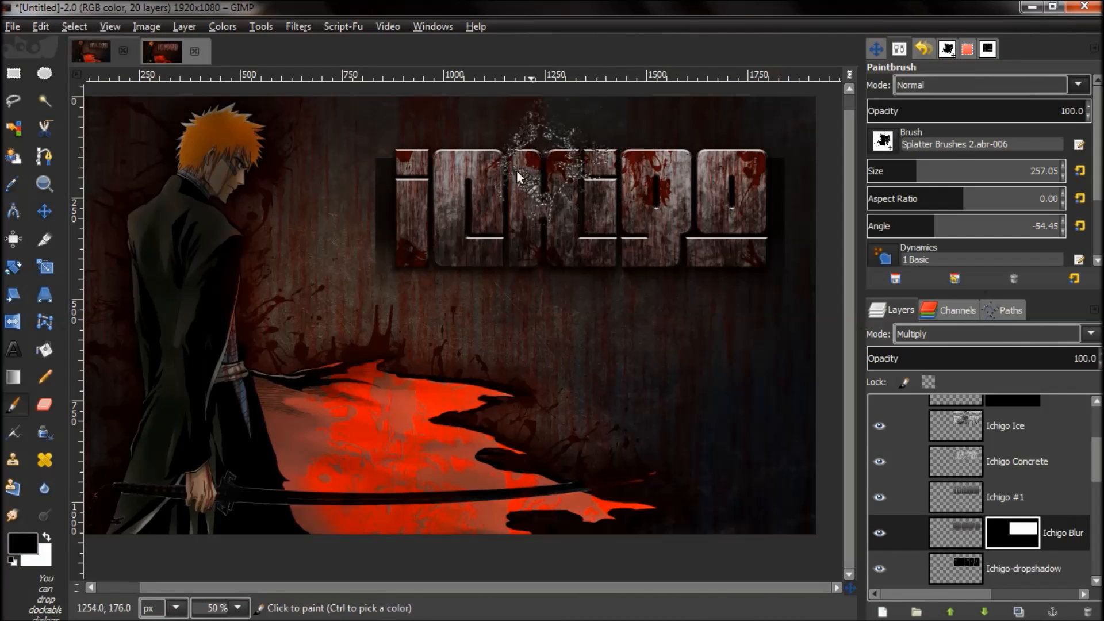
click(884, 142)
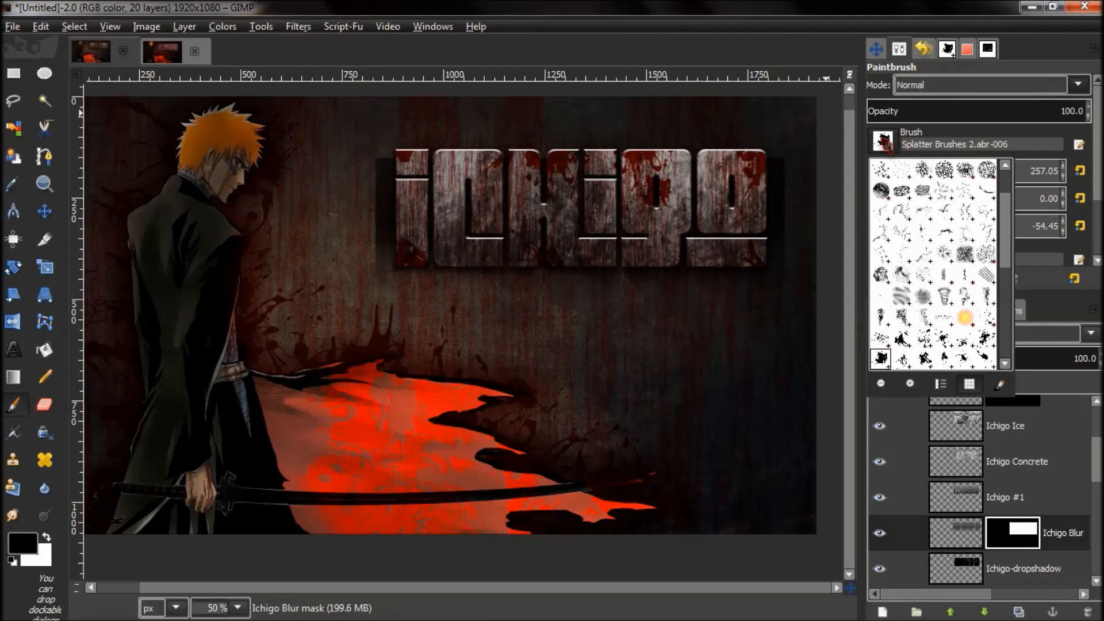
drag(1003, 263, 1012, 201)
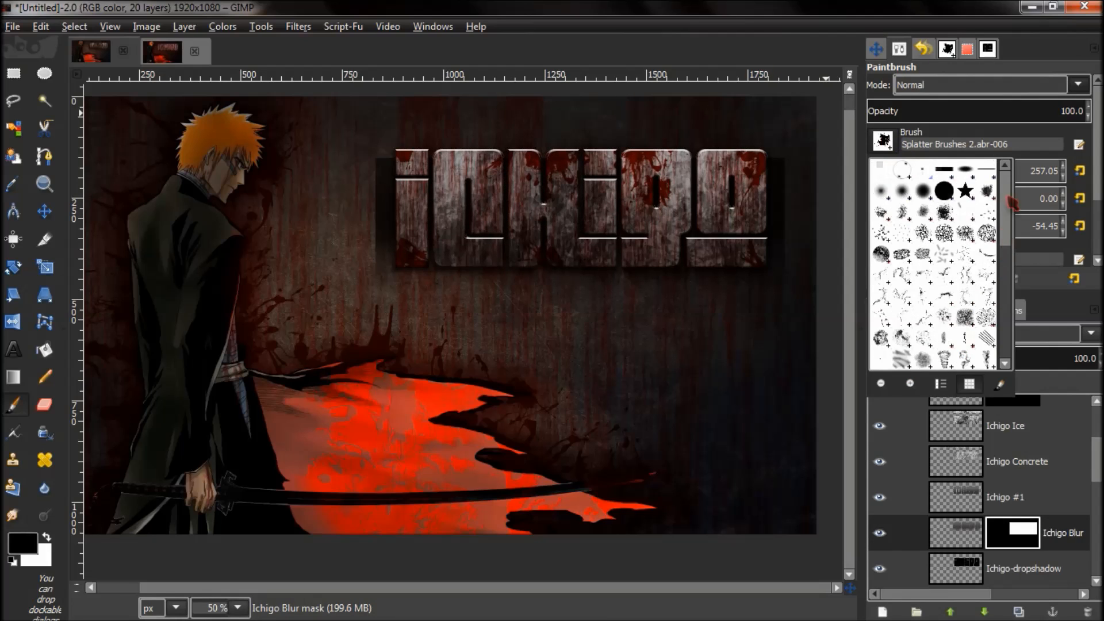
click(881, 192)
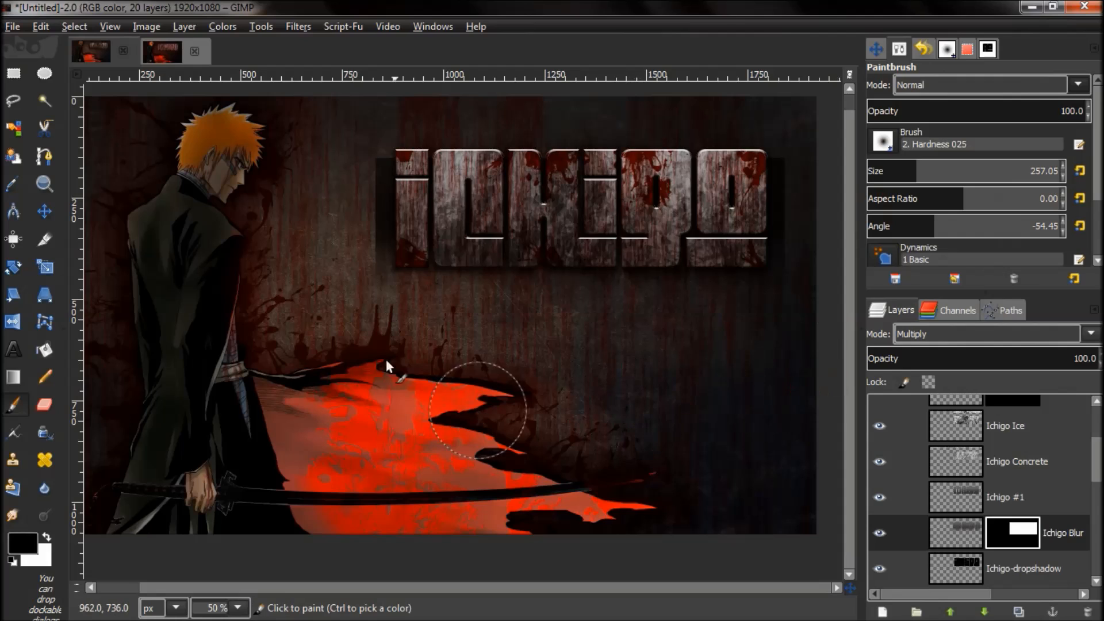
drag(337, 152, 335, 260)
drag(351, 132, 343, 261)
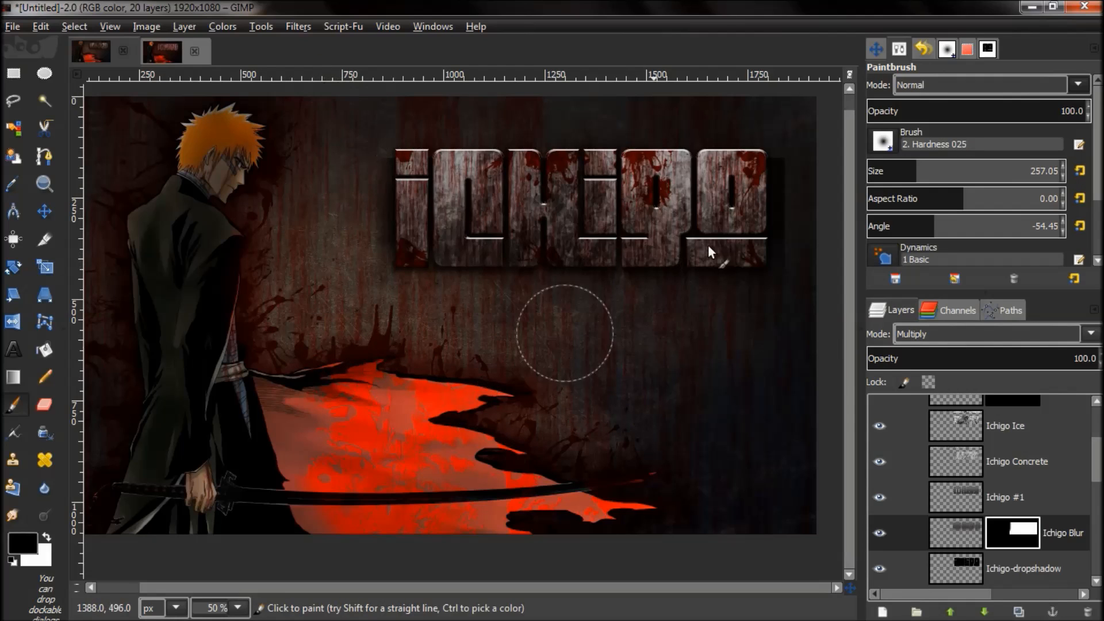
drag(813, 138, 822, 255)
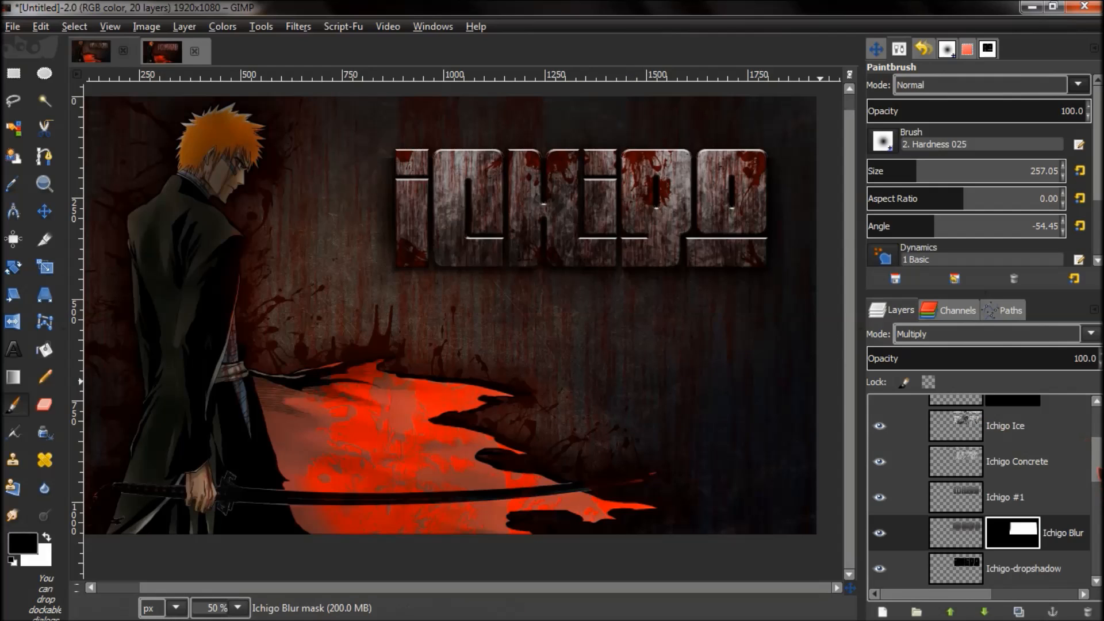
Step: Add a new empty layer directly above the Darken Ichigo layer
scroll(978, 489, up, 2)
scroll(978, 489, up, 2)
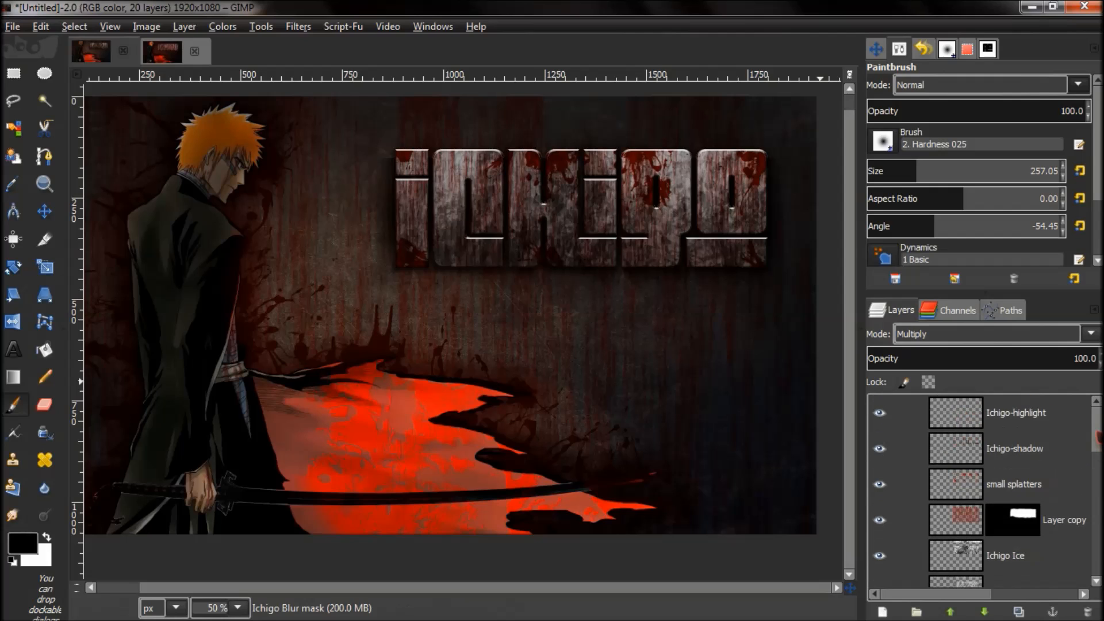
scroll(978, 489, down, 8)
scroll(978, 489, up, 1)
scroll(920, 489, down, 1)
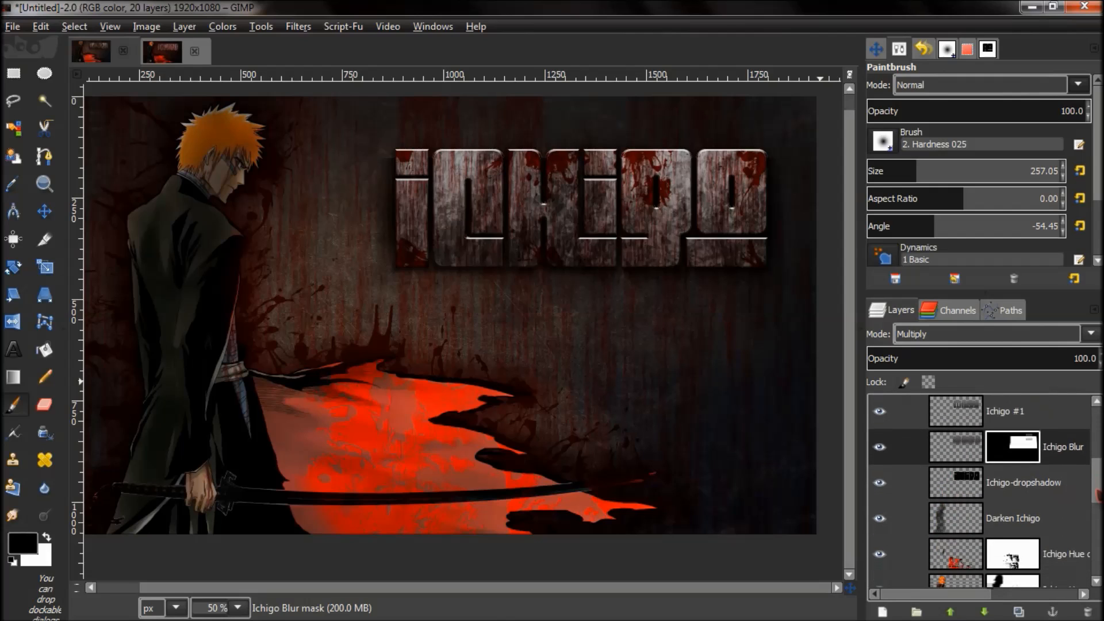
click(997, 490)
click(996, 514)
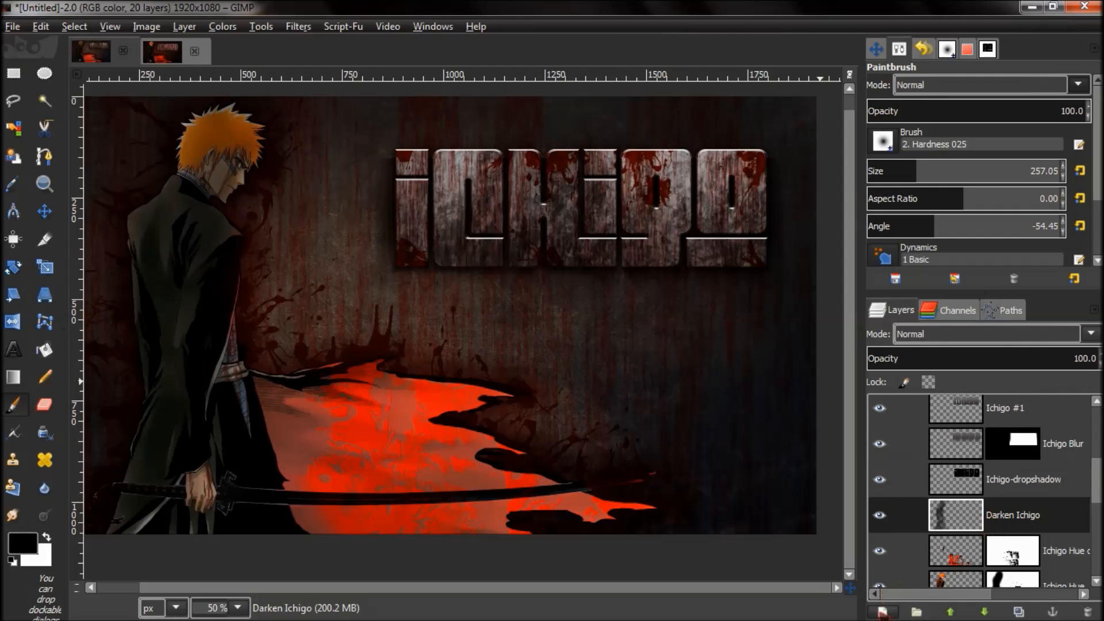
key(shift+ctrl+n)
key(Return)
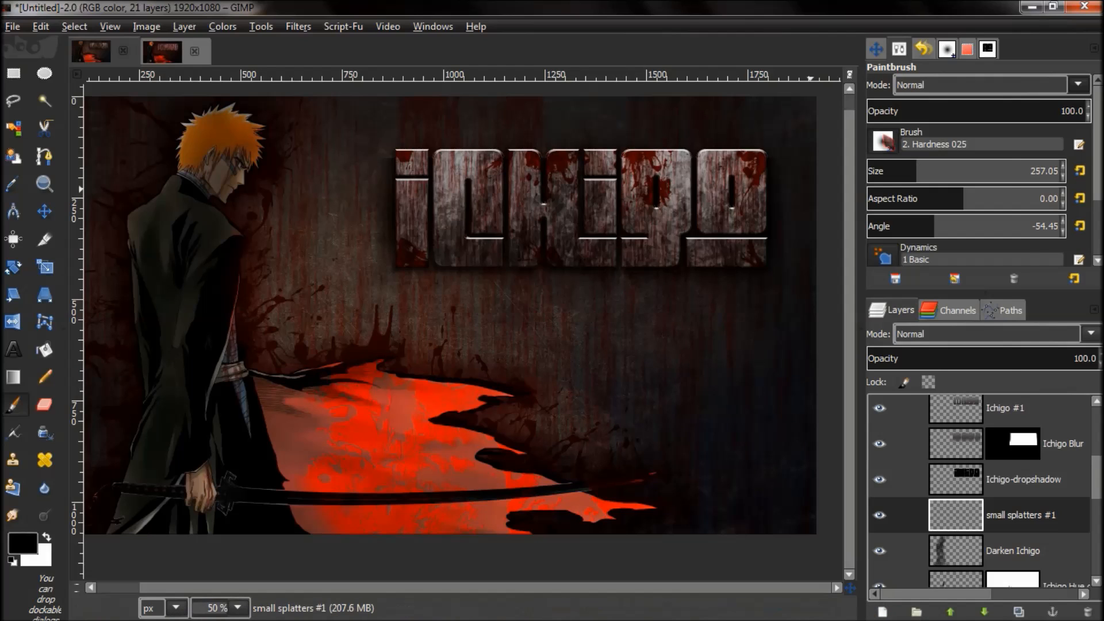
Step: Stamp splatters with Splatter Brushes 2.abr-018 in the saved dark red at the title's lower-left and upper-right corners
click(882, 141)
drag(1008, 218, 1006, 281)
click(888, 268)
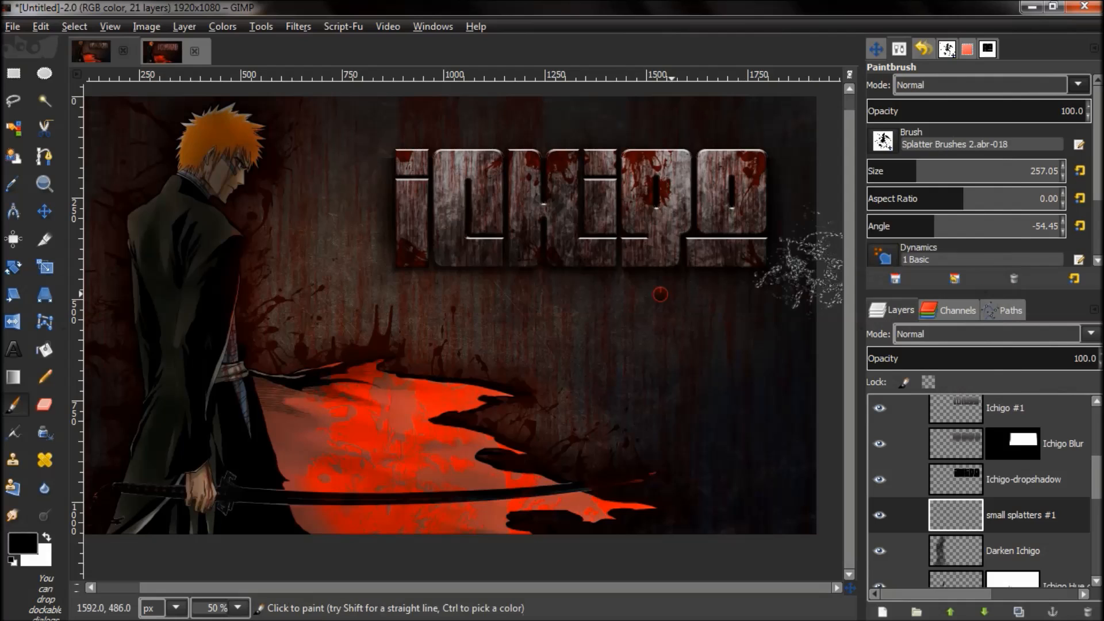
click(23, 552)
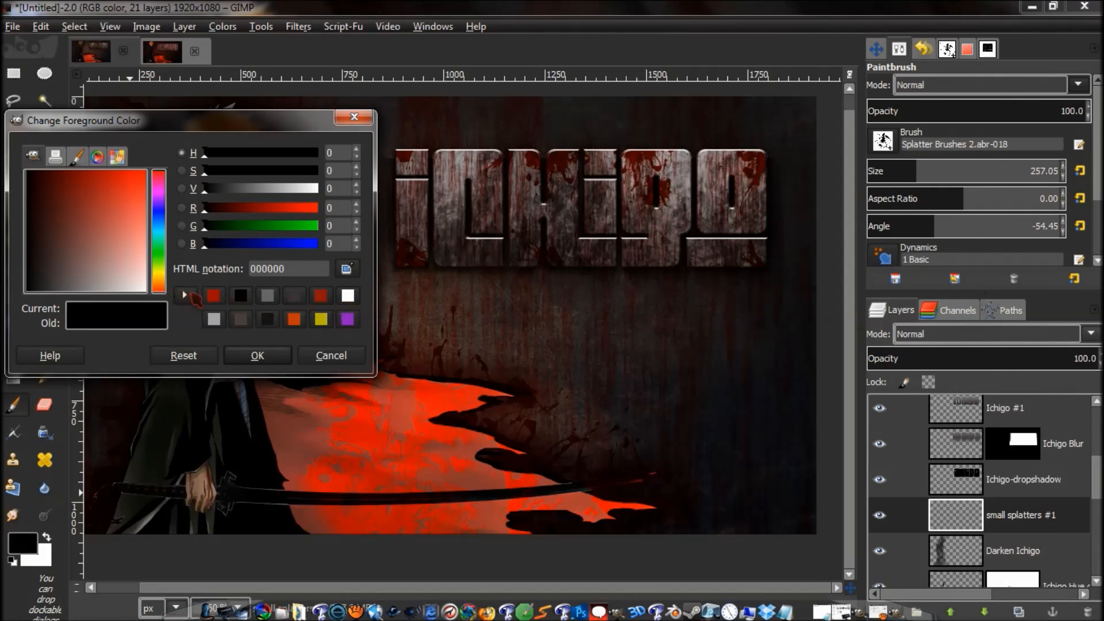
click(213, 296)
click(266, 358)
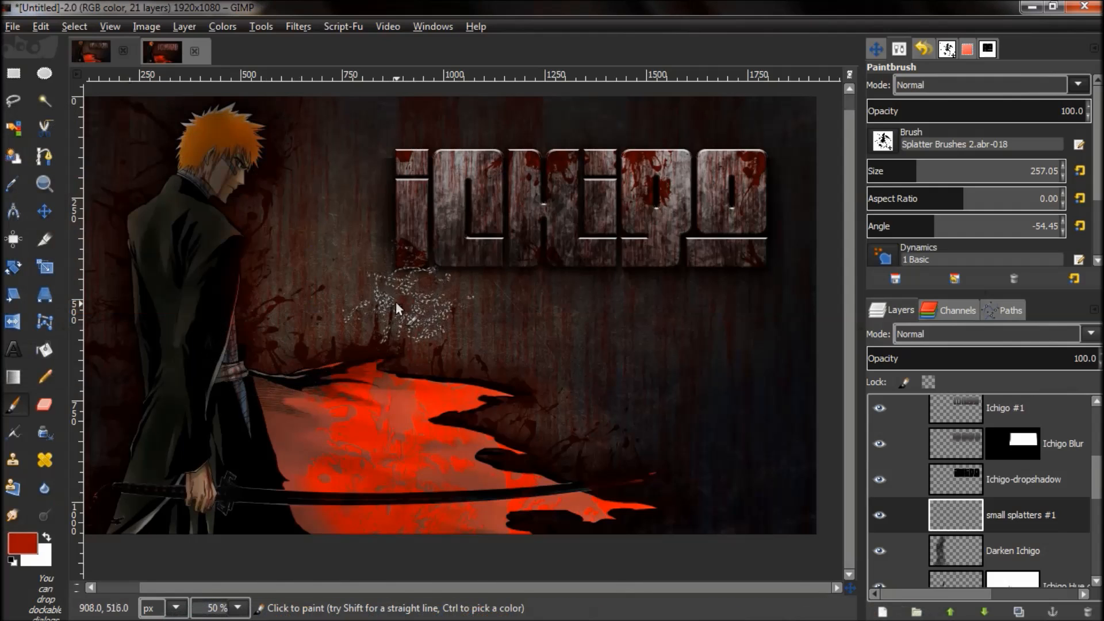
click(411, 274)
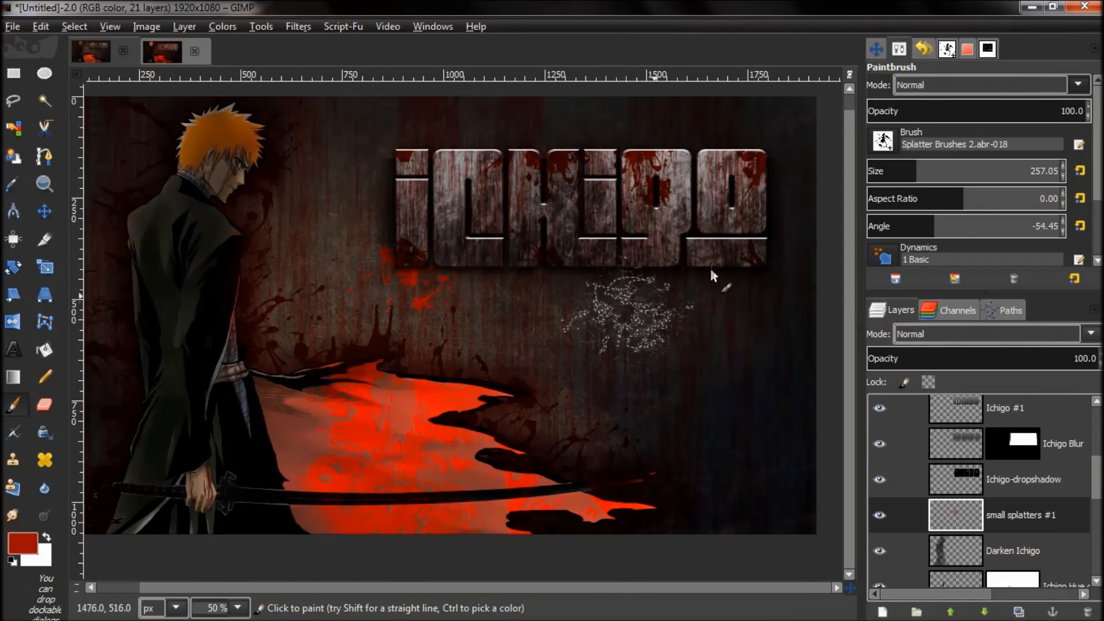
click(755, 151)
Step: Stamp red splatters with Splatter Brushes 2.abr-002 at the title's lower-right and upper-left corners
click(883, 141)
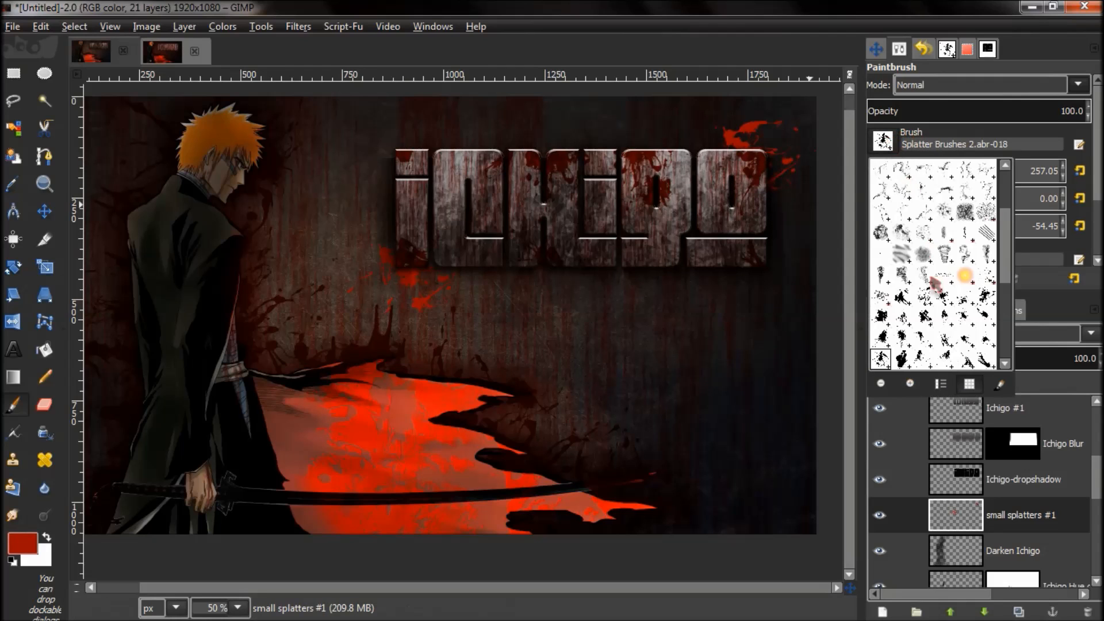
double_click(938, 322)
click(765, 278)
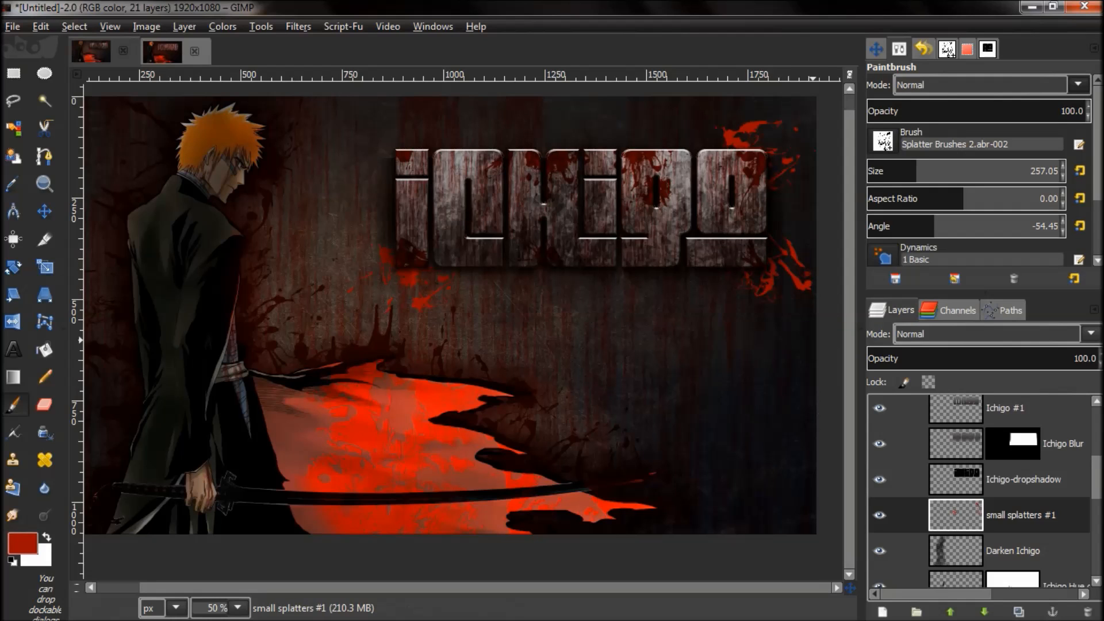
click(413, 168)
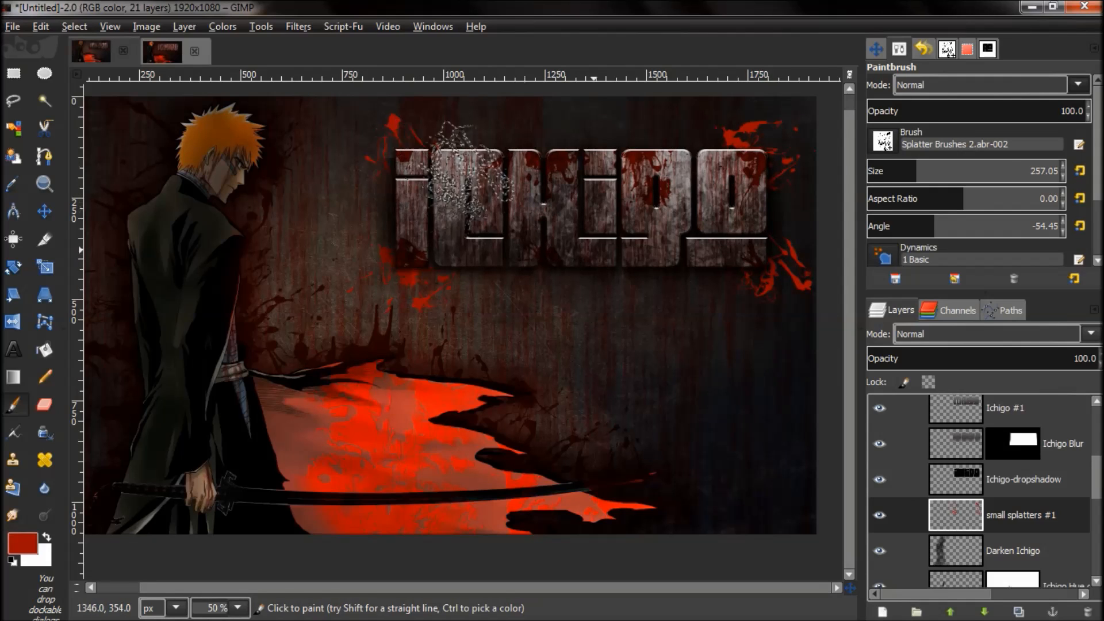
Step: Choose Splatter Brushes 2.abr-033, set its angle to 9.08, and stamp red splatters along the title's upper and lower edges
click(891, 144)
drag(1006, 244, 1005, 302)
click(949, 299)
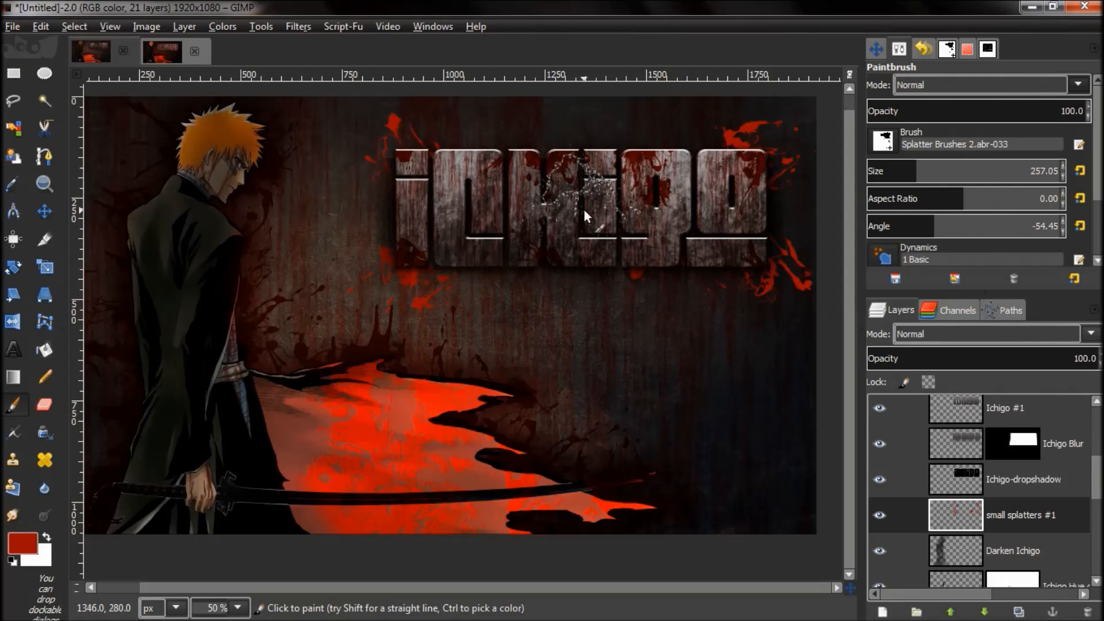
drag(1032, 226, 971, 226)
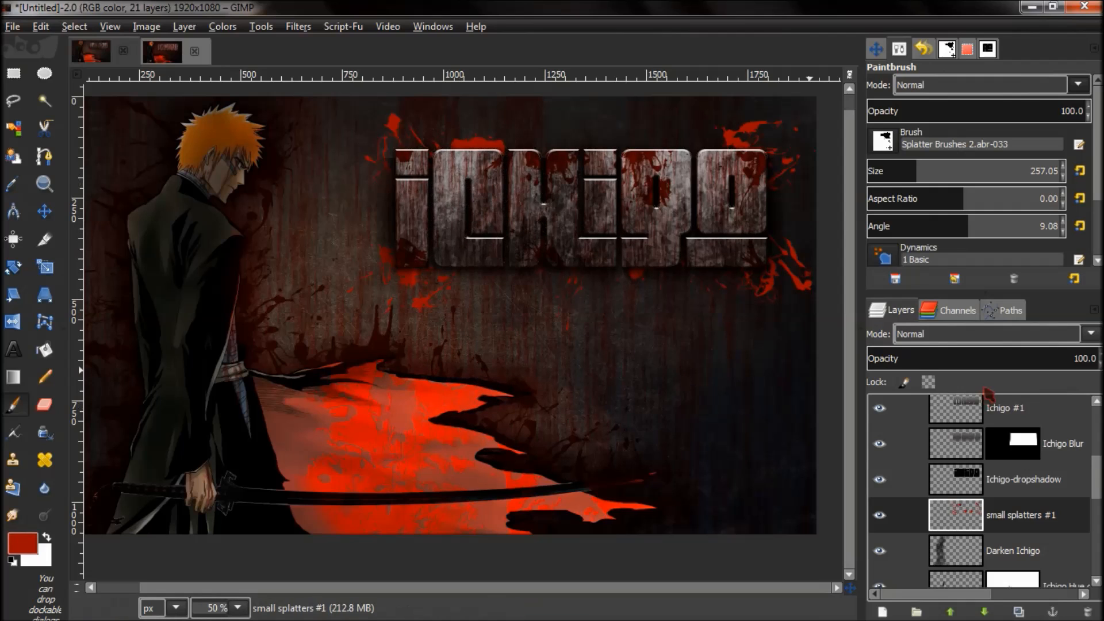
Step: Choose Splatter Brushes 2.abr-019 and stamp a red splatter at the middle of the title's upper edge
click(883, 139)
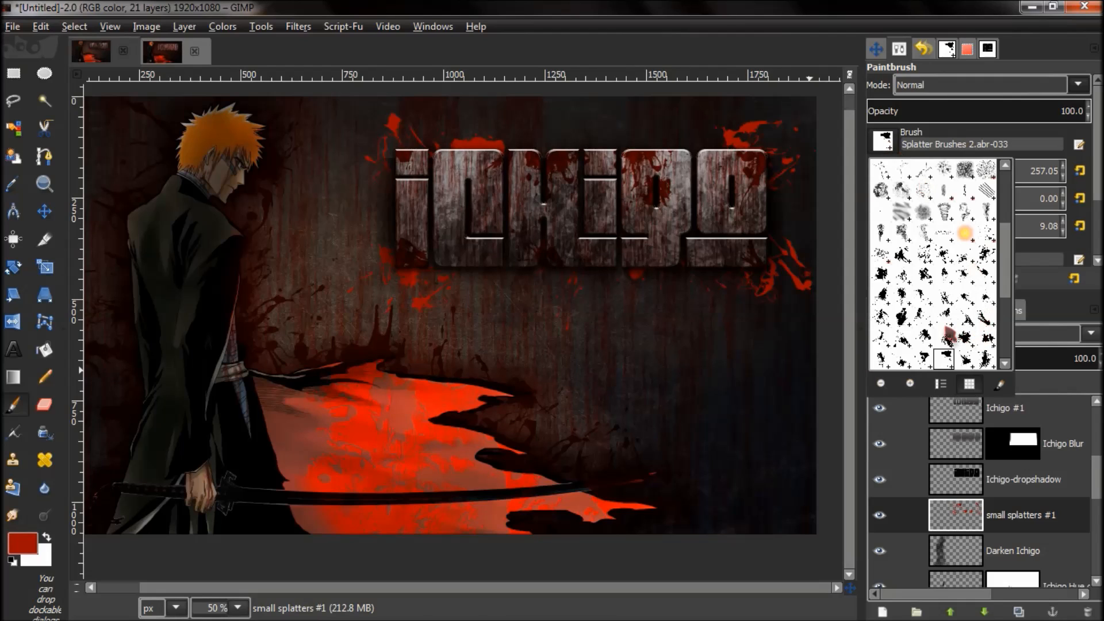
double_click(905, 326)
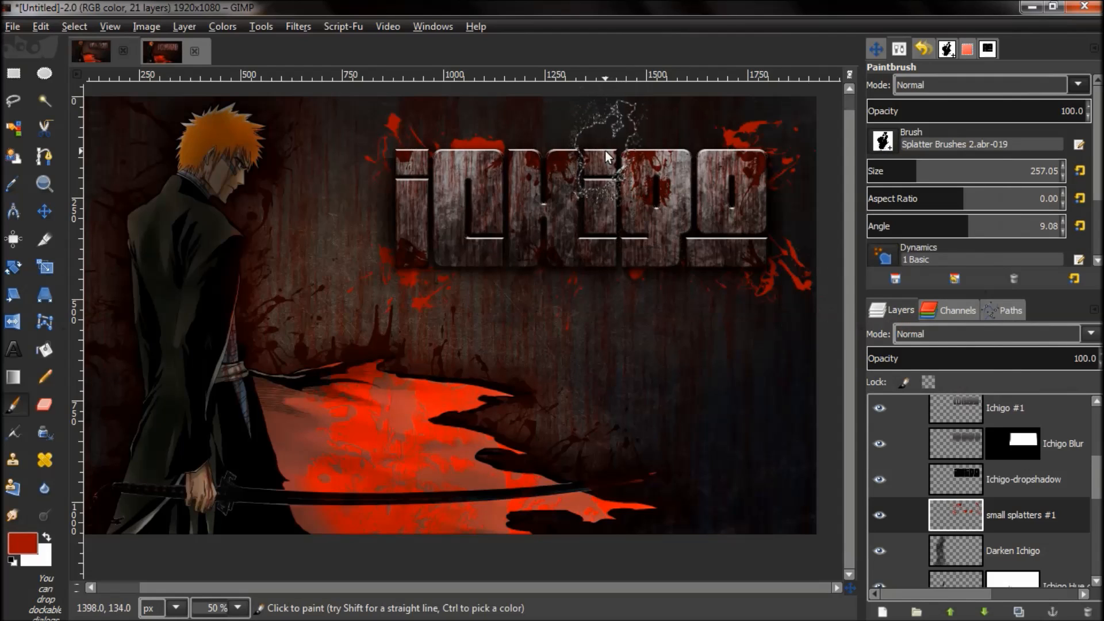
click(553, 162)
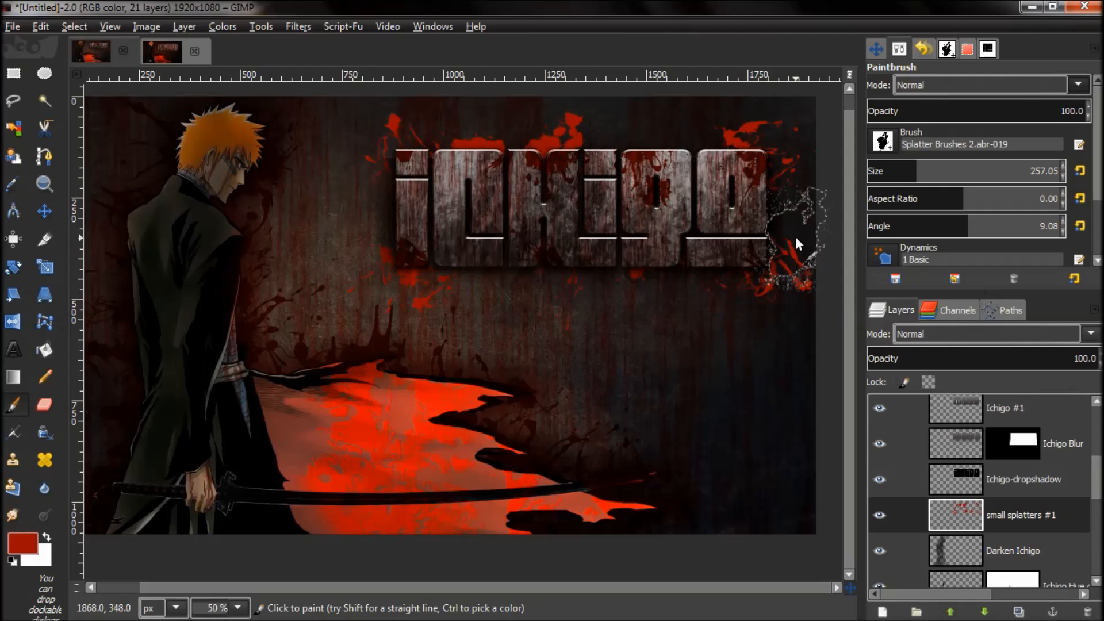
Step: Choose Splatter Brushes 2.abr-027 and stamp red splatters above and below the G of the title
click(883, 139)
click(901, 337)
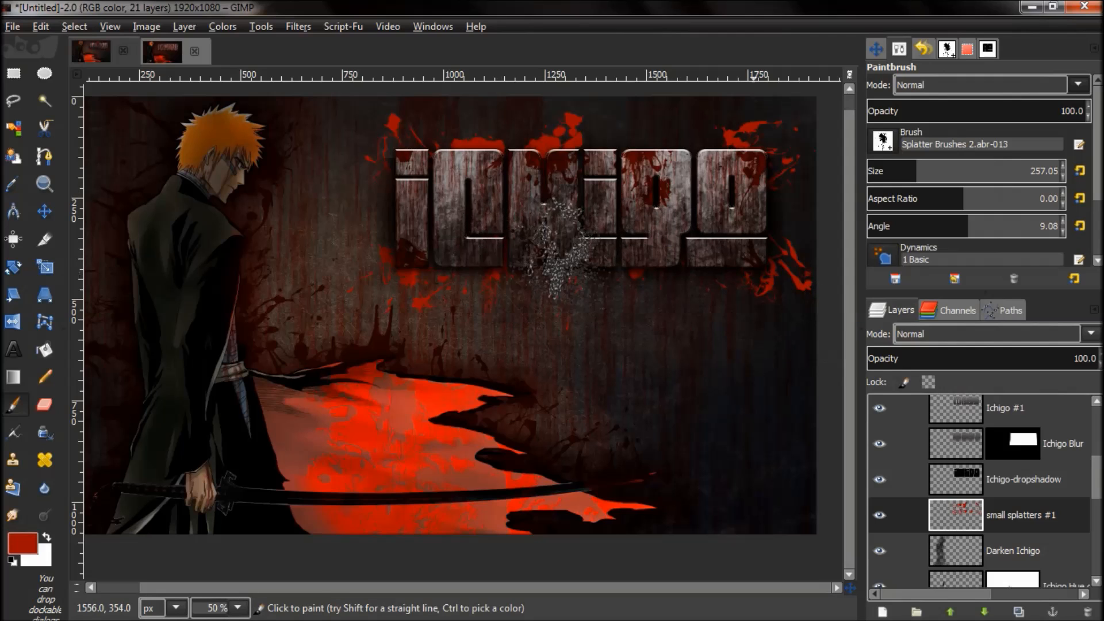
click(885, 144)
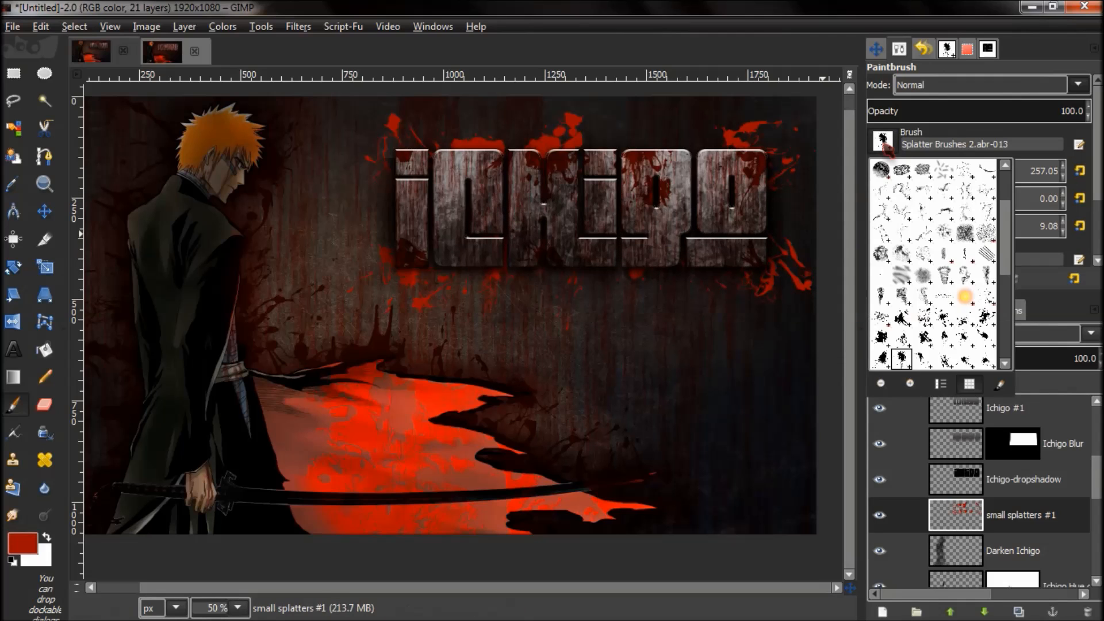
scroll(1007, 241, down, 1)
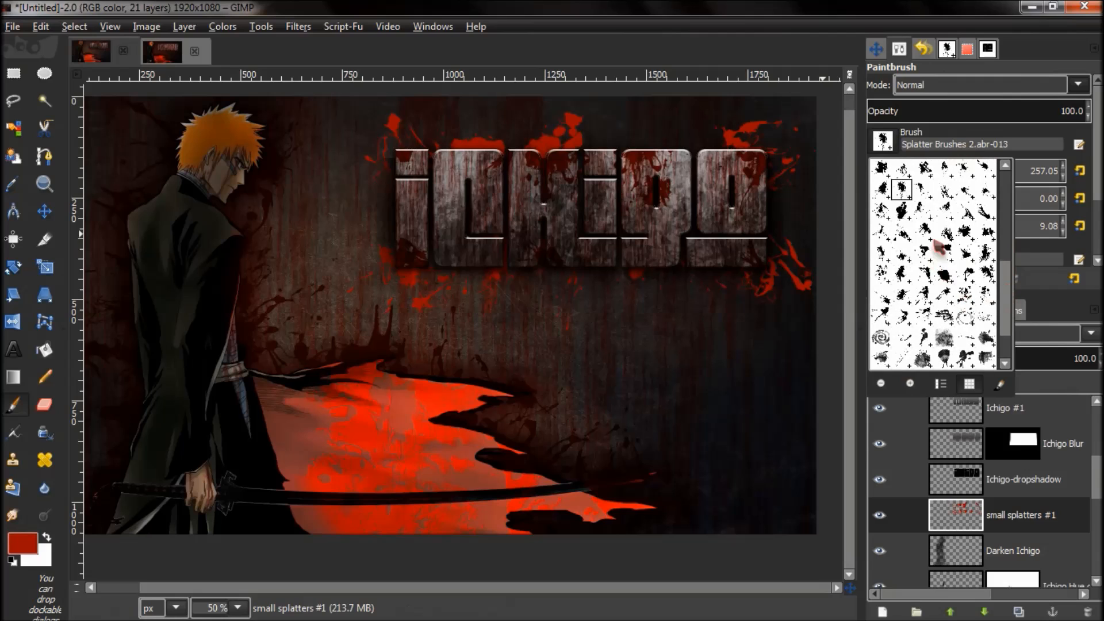
click(955, 243)
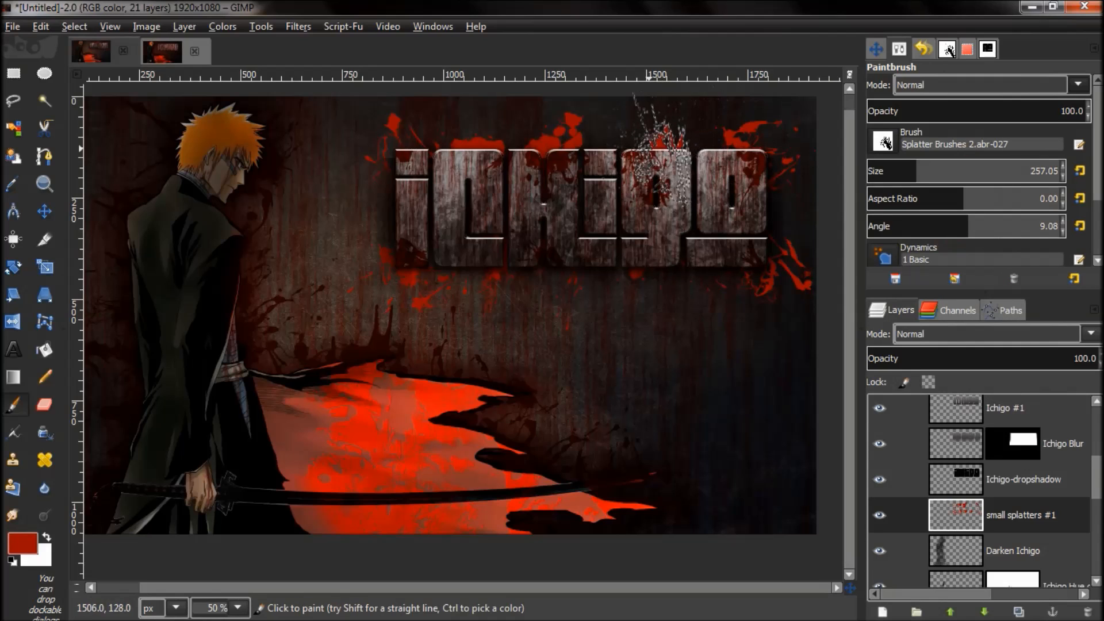
click(679, 258)
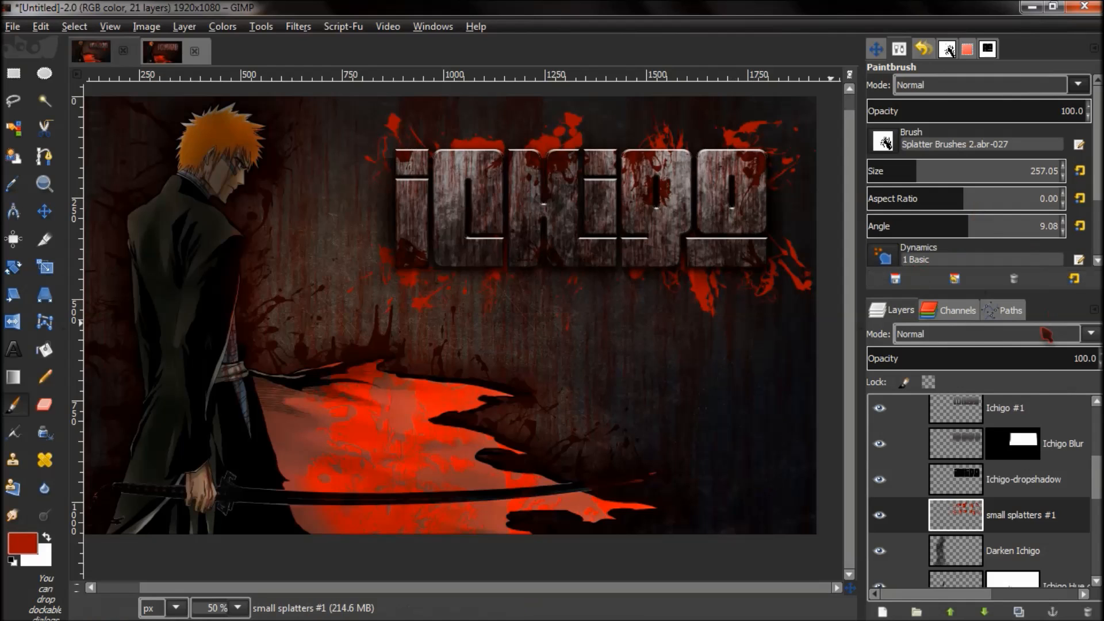
Step: Try Overlay as the small splatters #1 layer's blend mode, then set it to Multiply
click(993, 336)
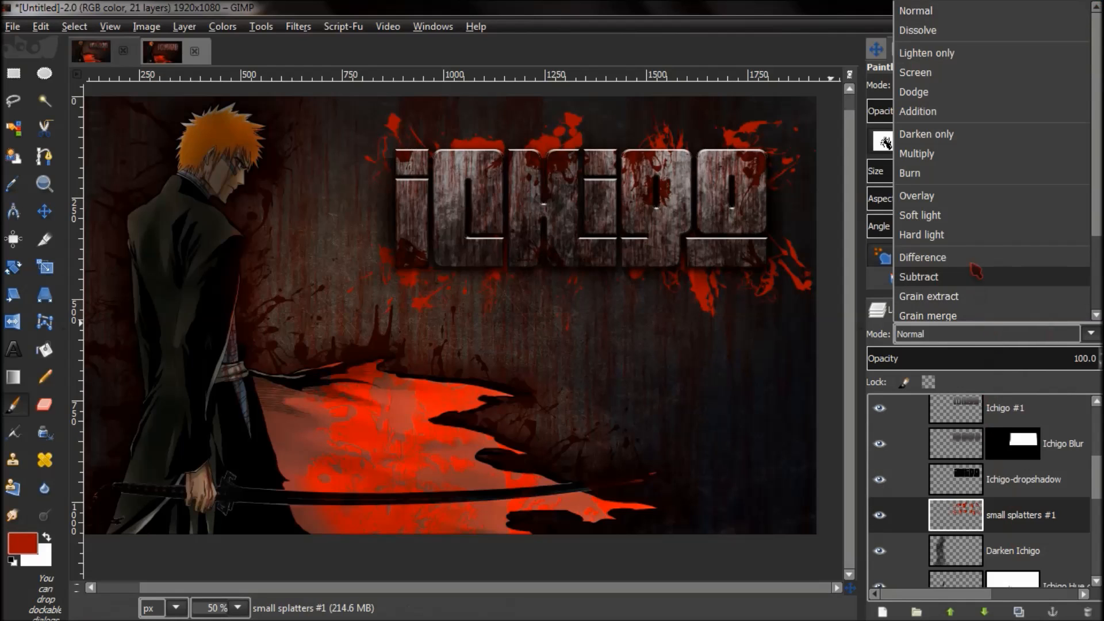
click(973, 198)
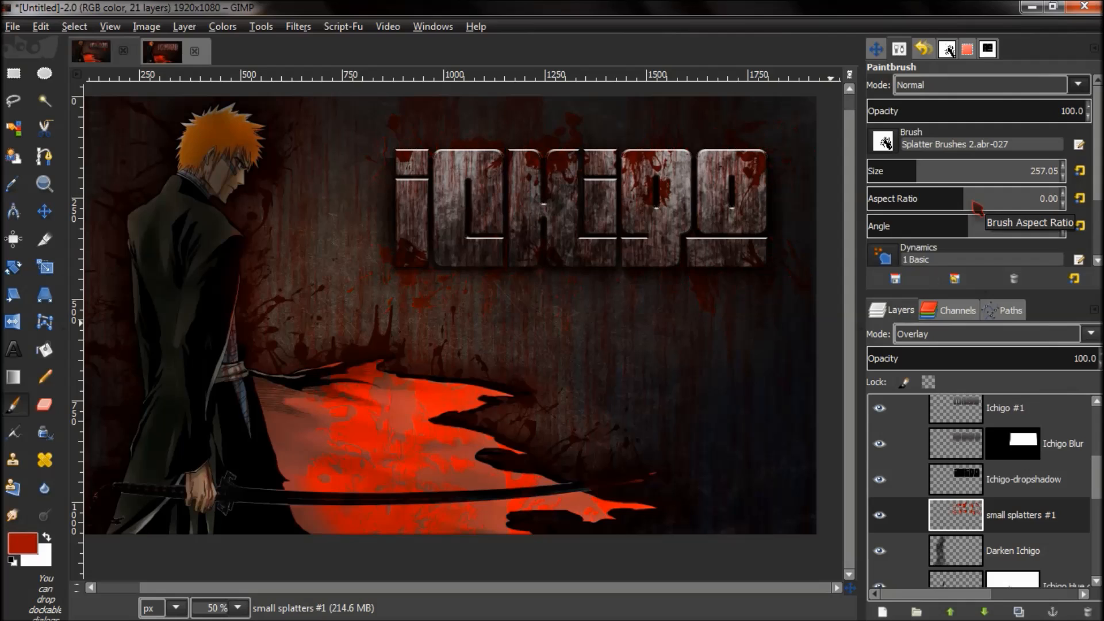
click(952, 344)
click(941, 155)
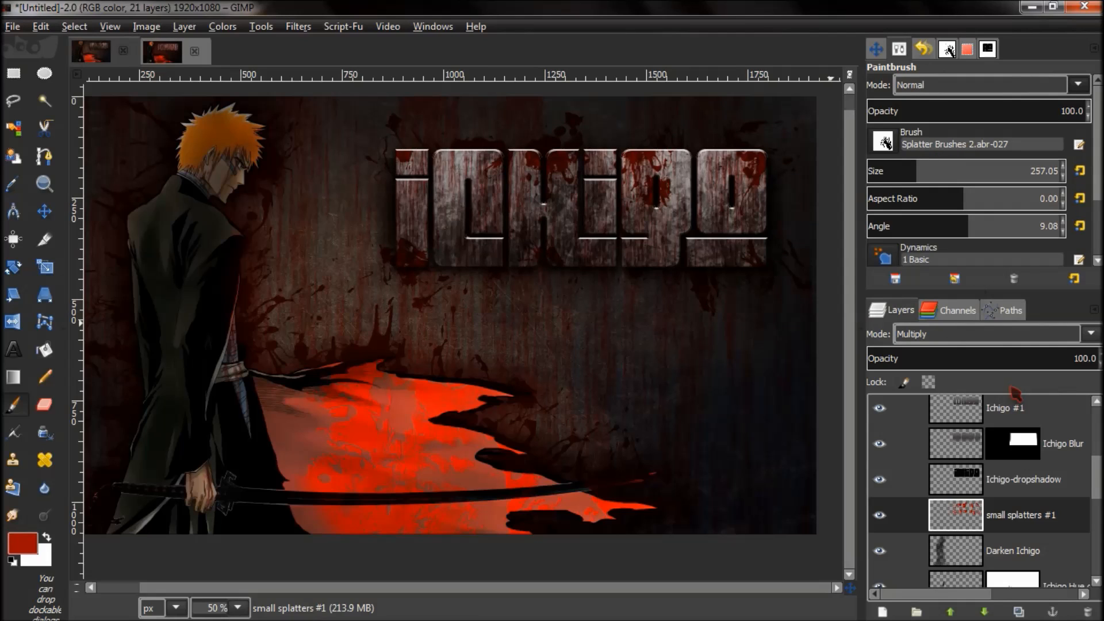
Step: Create a new layer from the visible image above Ichigo-highlight at the top of the layer stack
drag(1095, 478, 1101, 407)
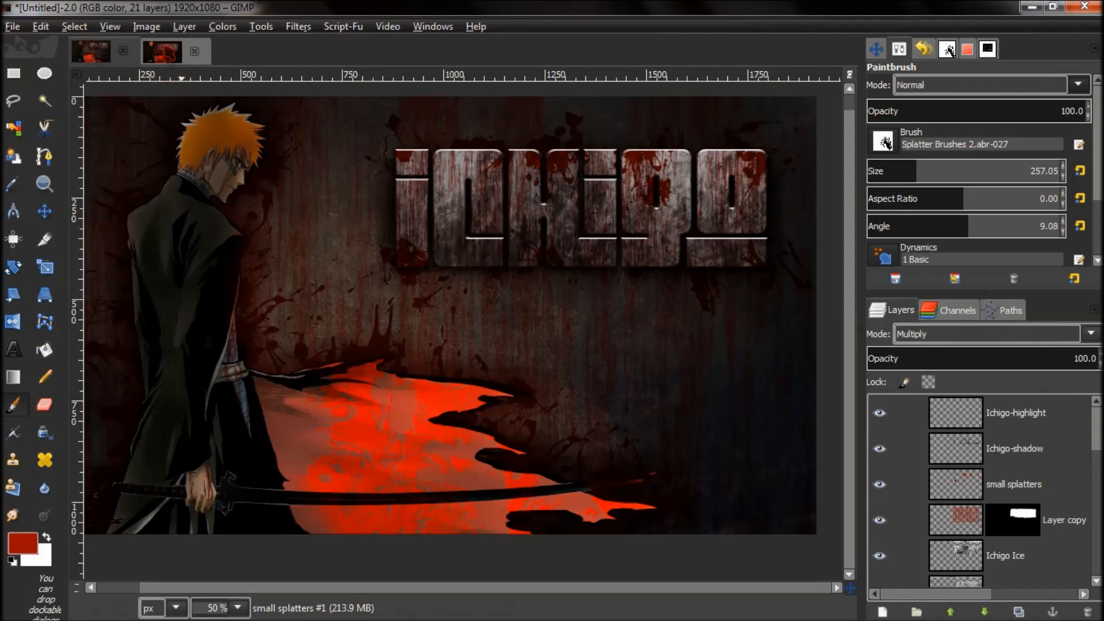
click(92, 51)
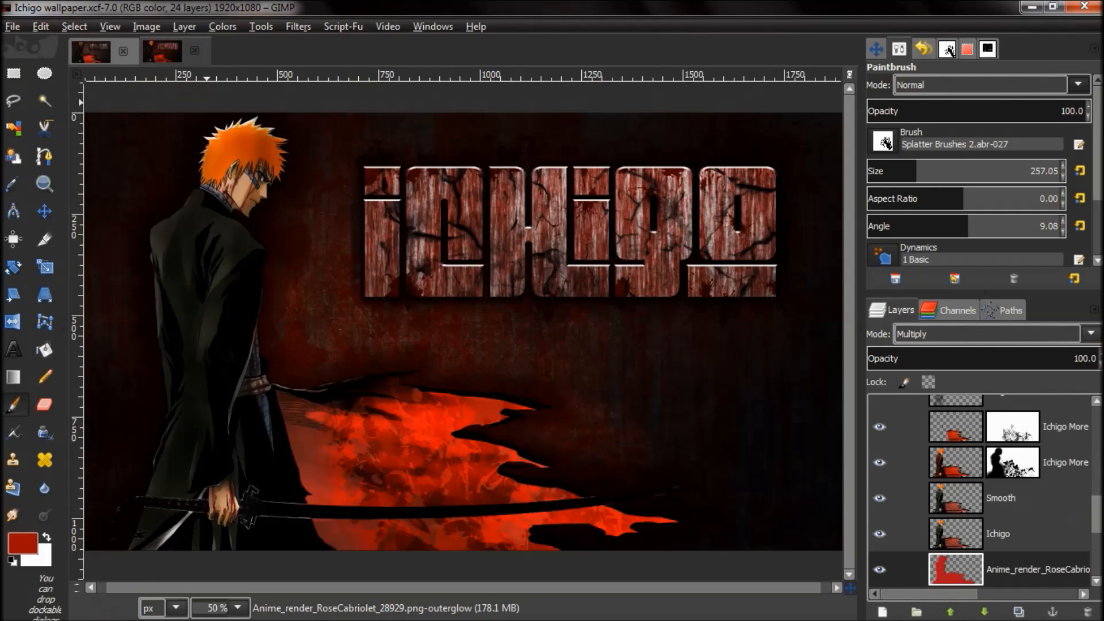
drag(1100, 525, 1100, 469)
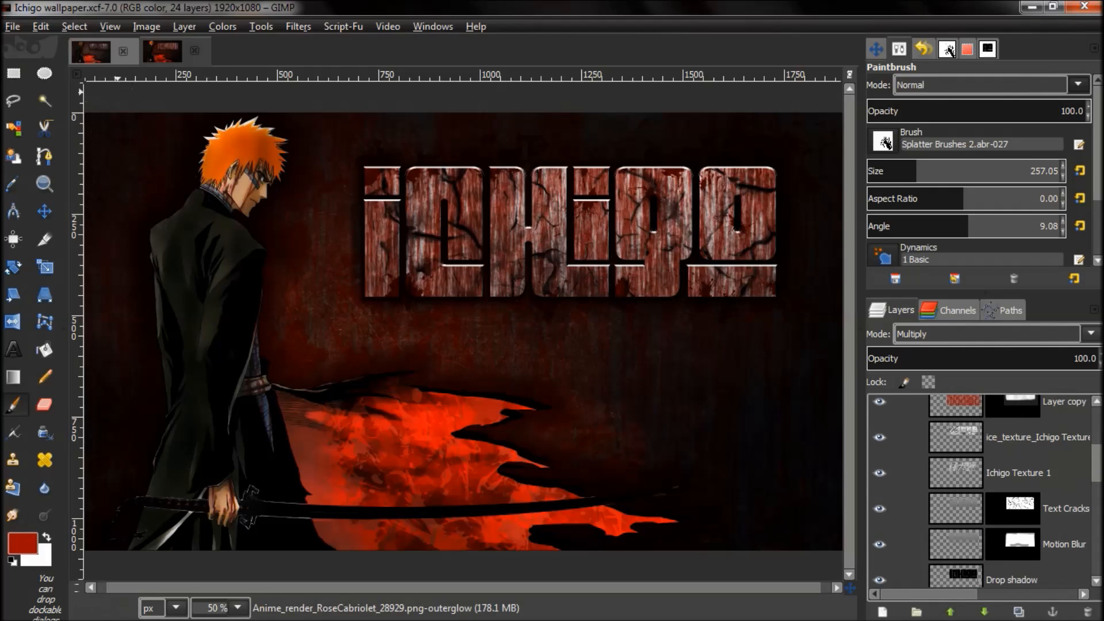
click(162, 51)
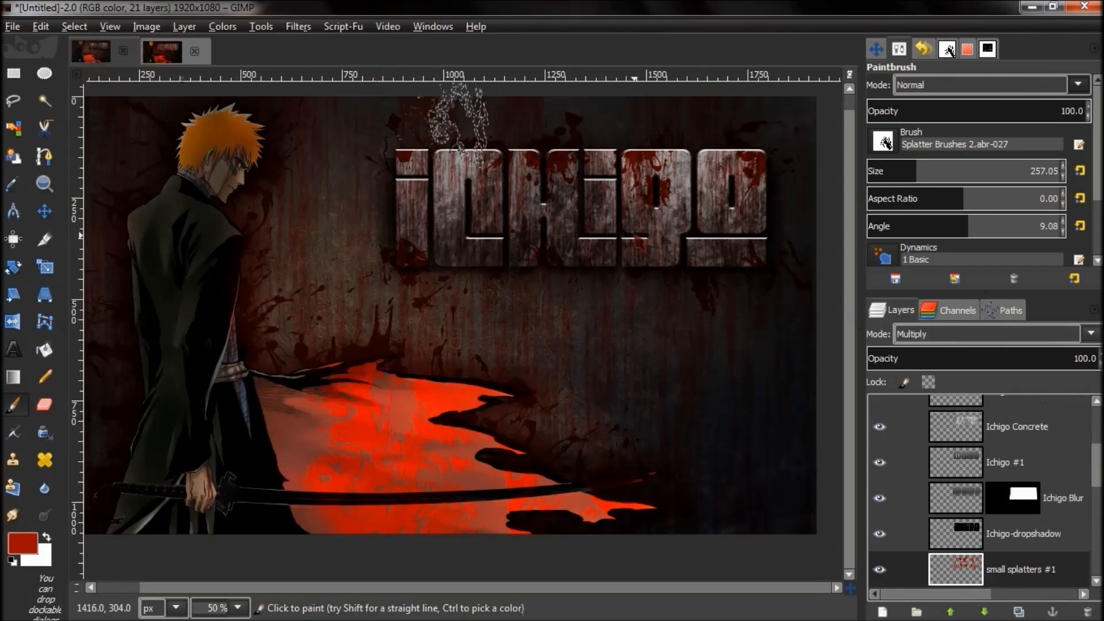
drag(1100, 450, 1101, 409)
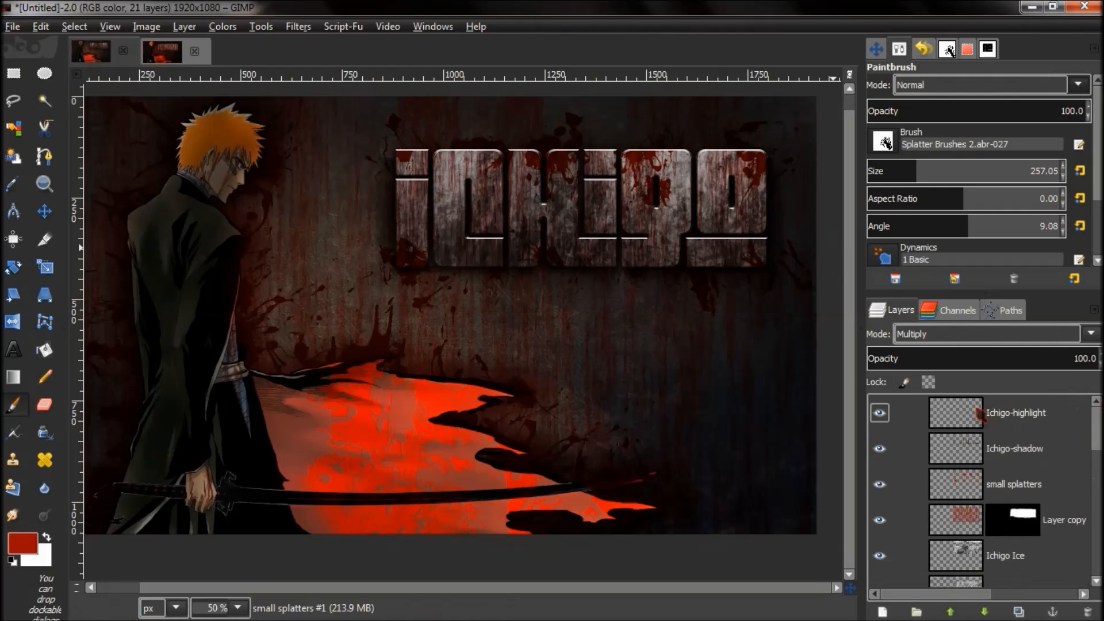
click(1000, 414)
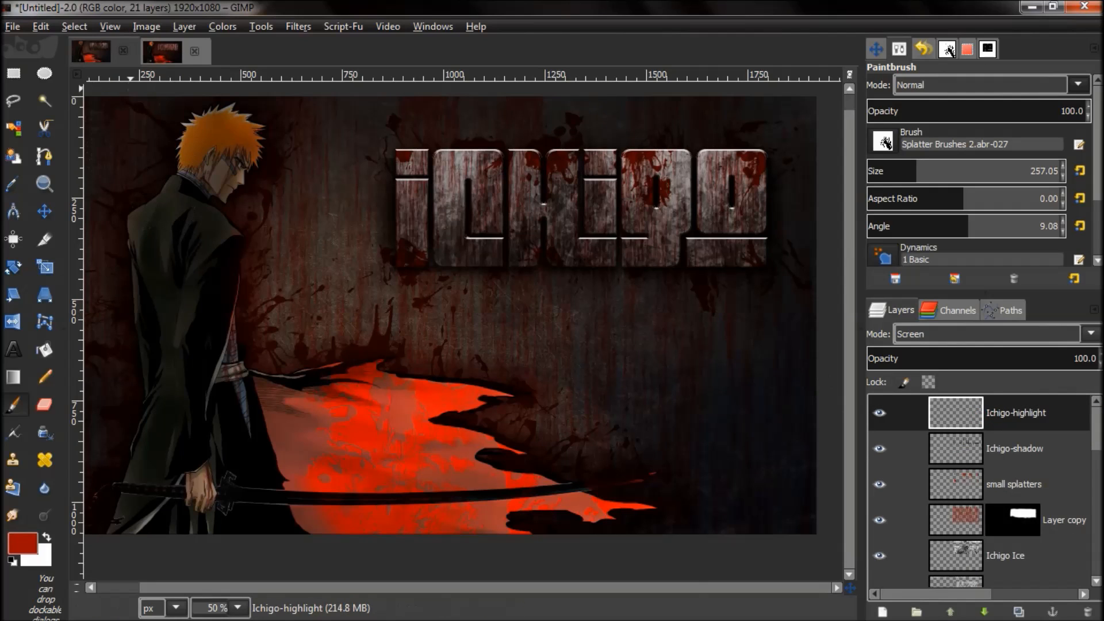
click(184, 26)
click(241, 69)
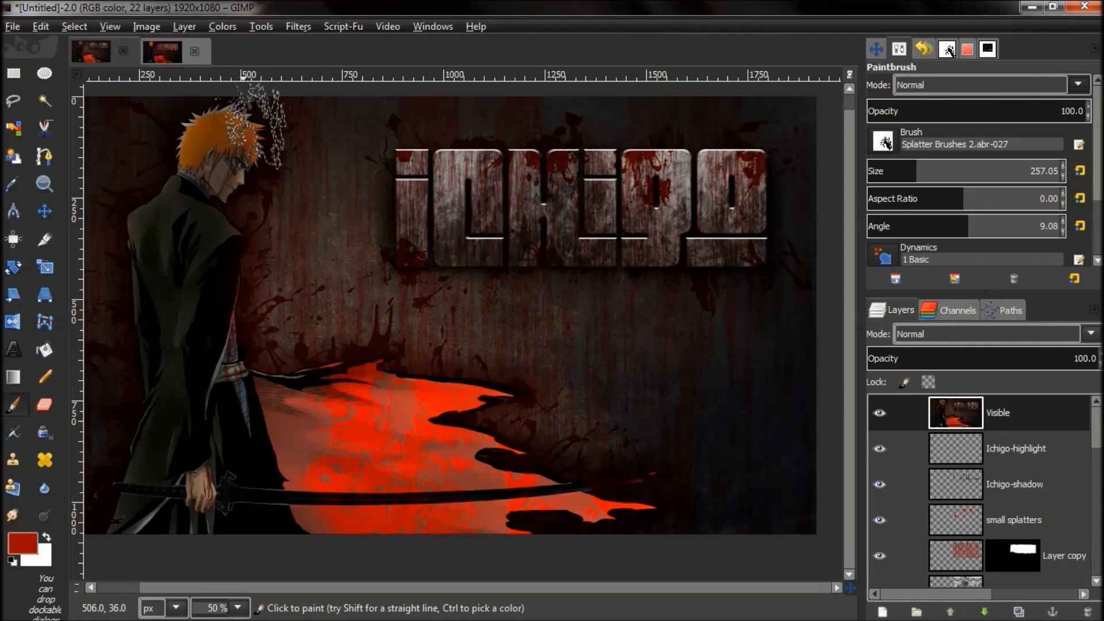
Step: Apply a smooth S-shaped Value curve to the Visible layer, lowering the shadows and raising the highlights
click(225, 28)
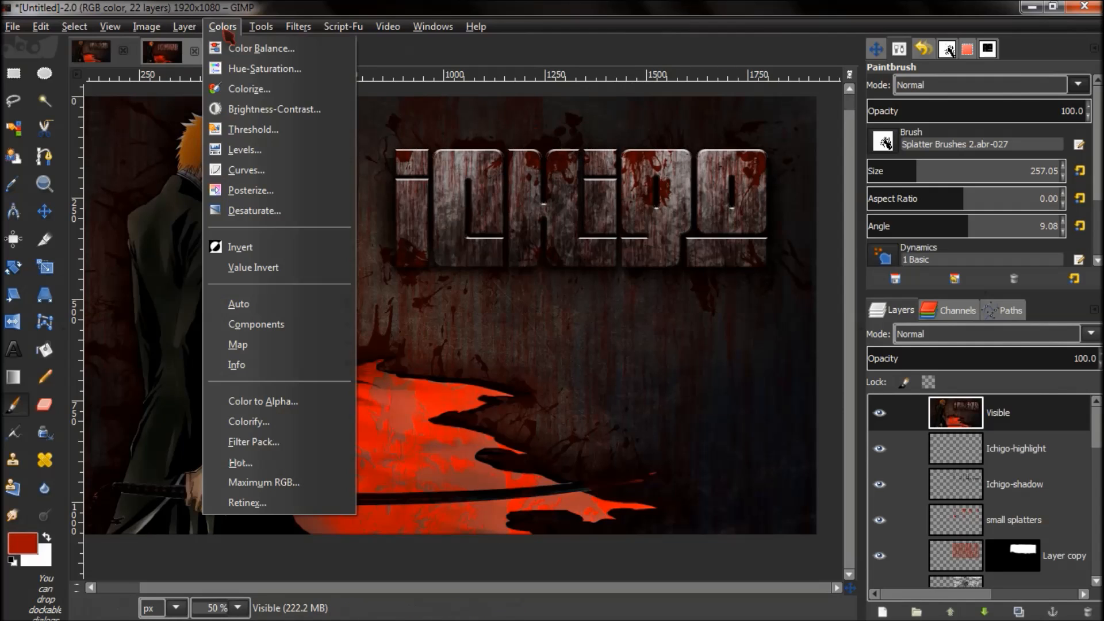
click(260, 170)
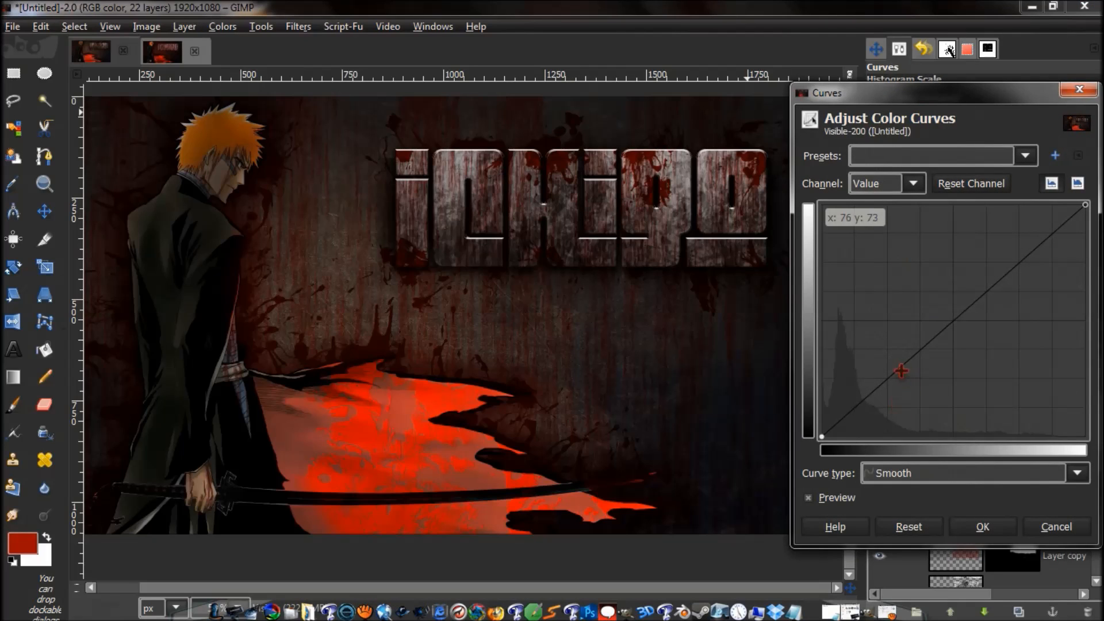
drag(889, 378, 894, 384)
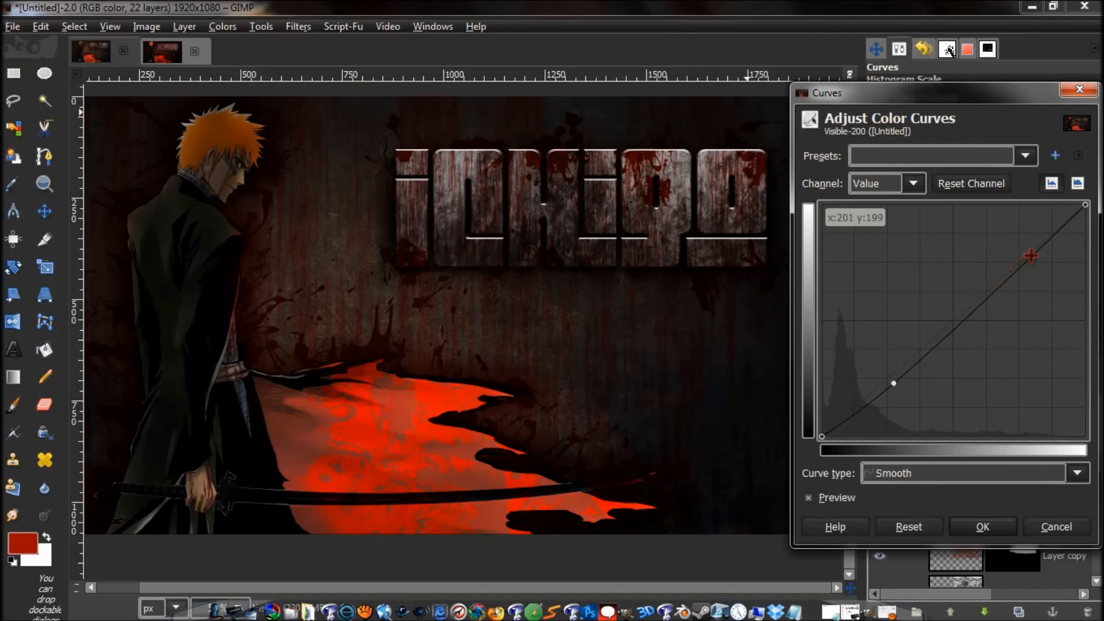
drag(1036, 254, 1015, 230)
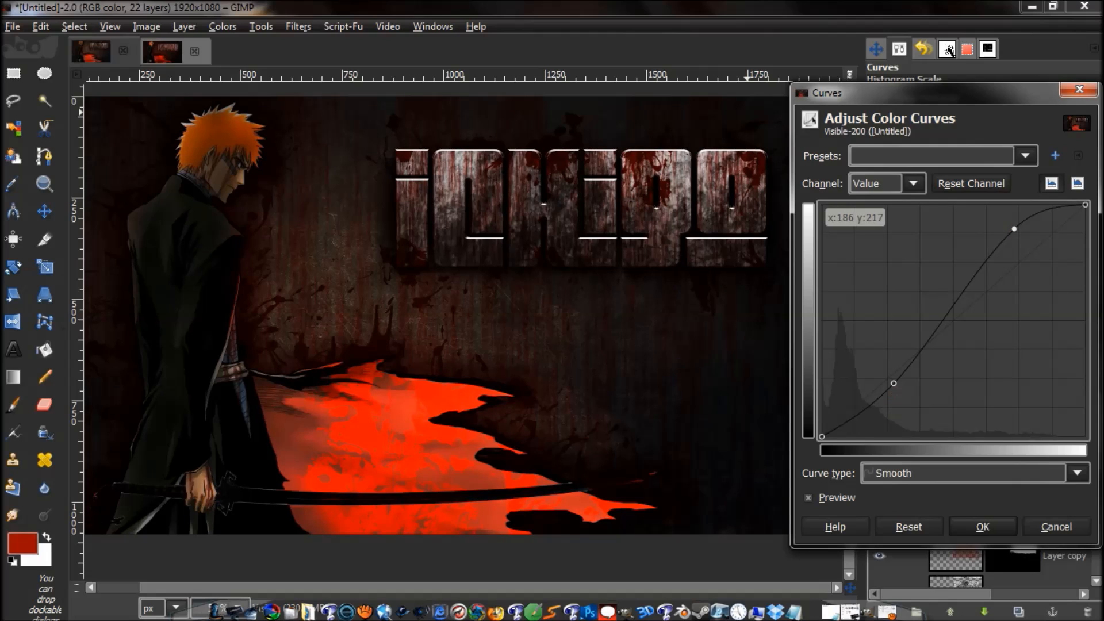
drag(1017, 233, 1016, 244)
drag(895, 376, 897, 385)
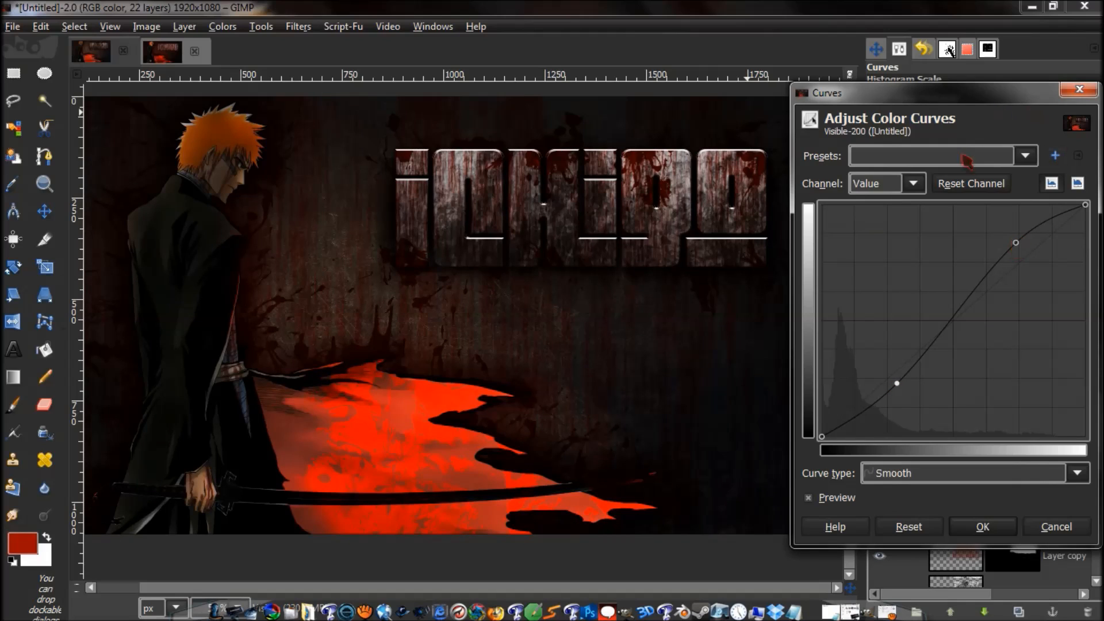
click(983, 527)
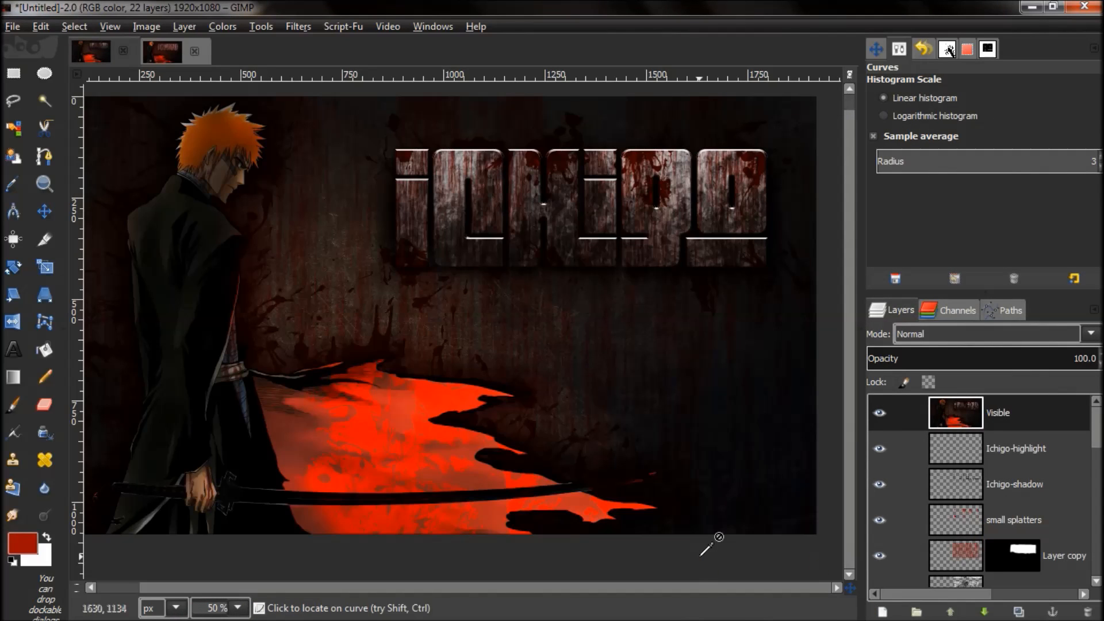
Step: Review the entire wallpaper and its layer stack from the Visible layer down to the base layers
click(877, 51)
drag(948, 126, 934, 130)
click(899, 50)
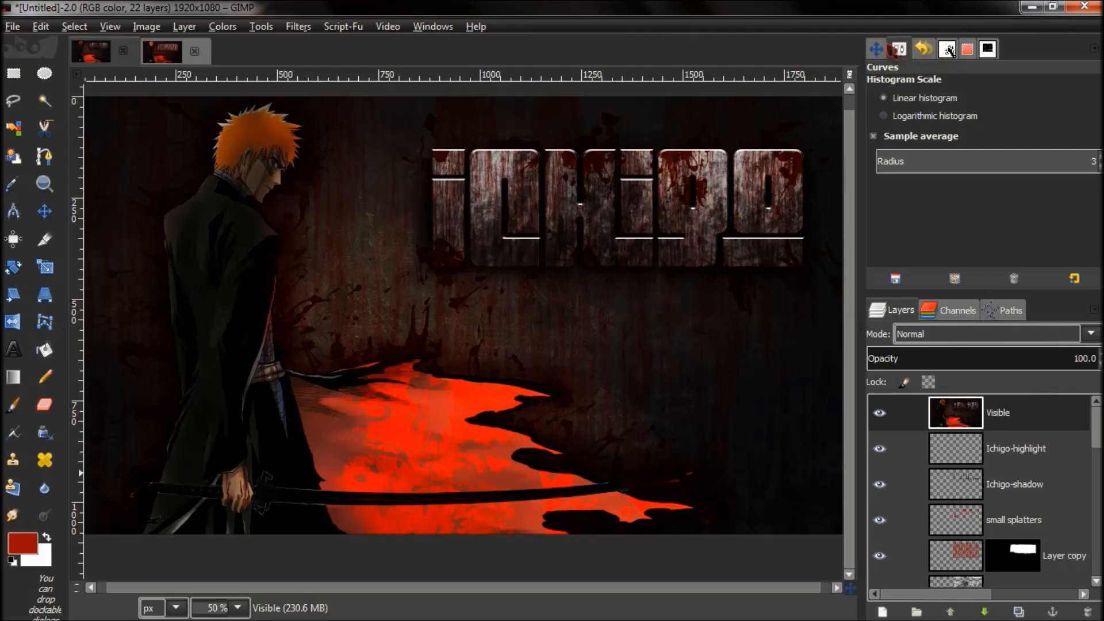
click(885, 52)
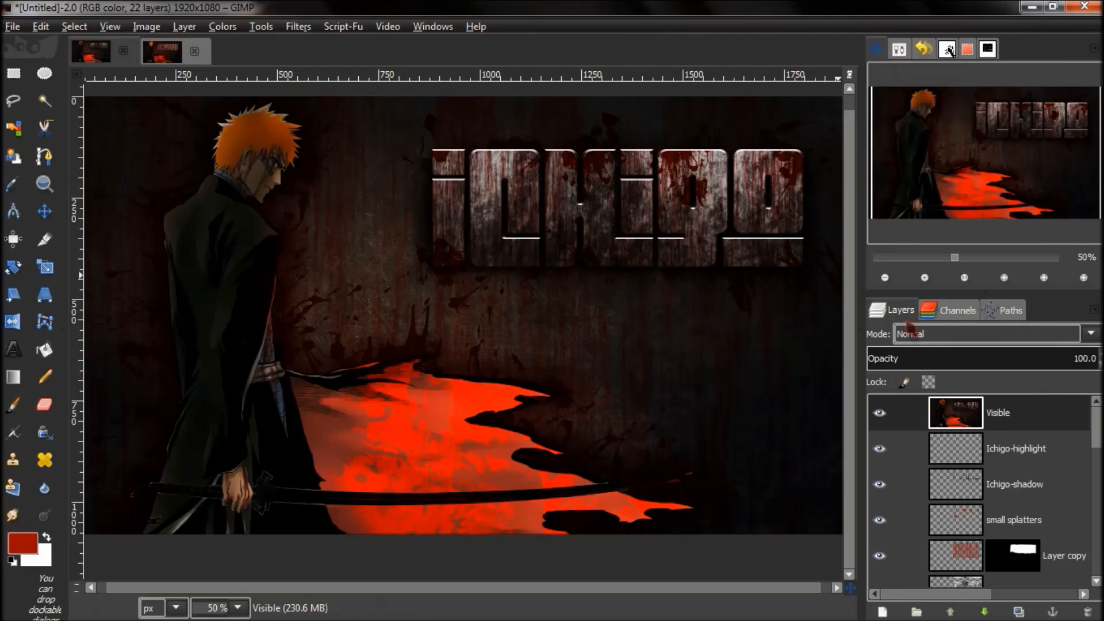
click(952, 311)
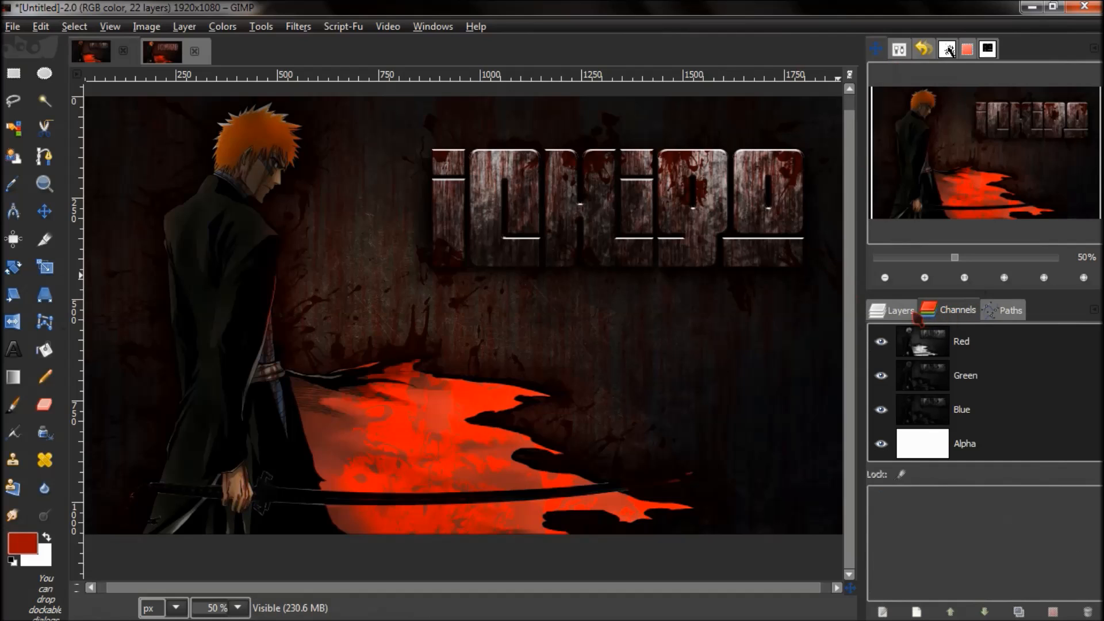
click(895, 311)
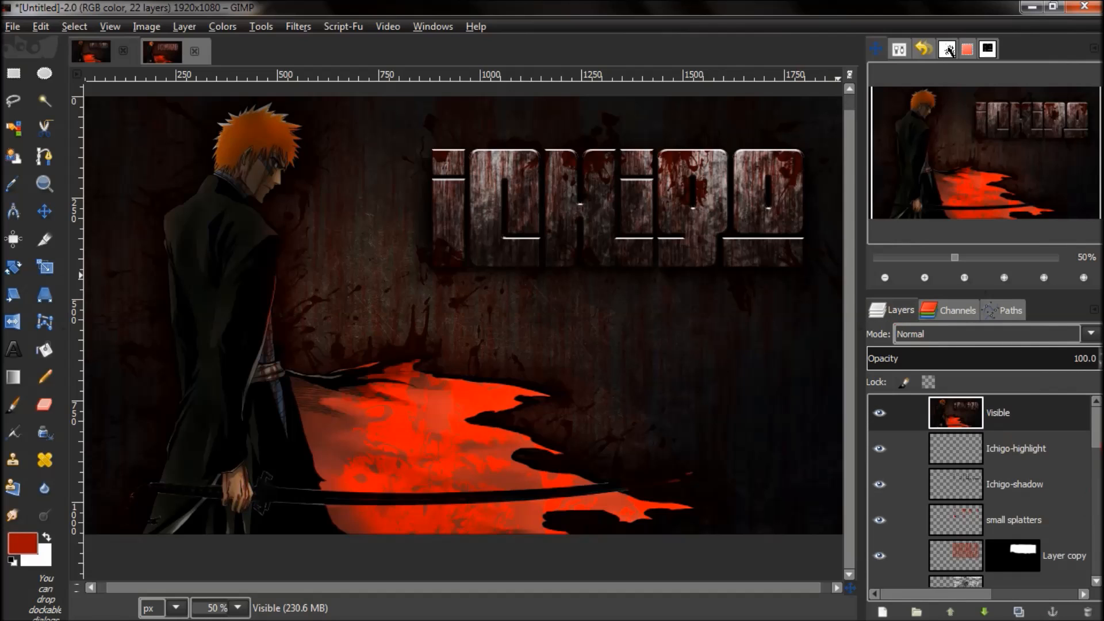
drag(1095, 439, 1097, 532)
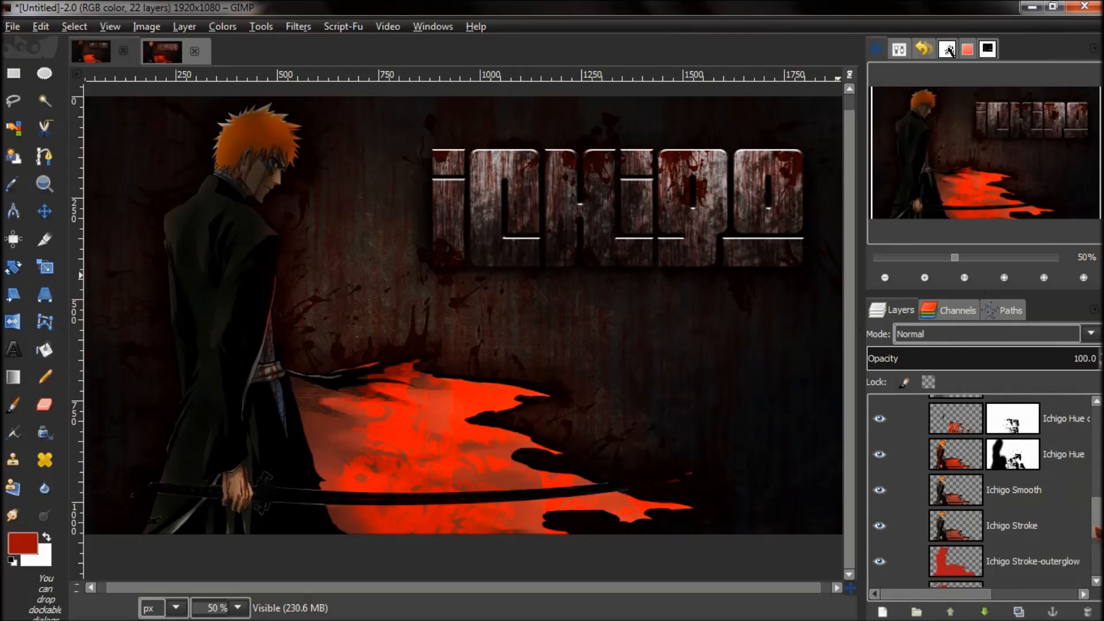
drag(1097, 534, 1095, 442)
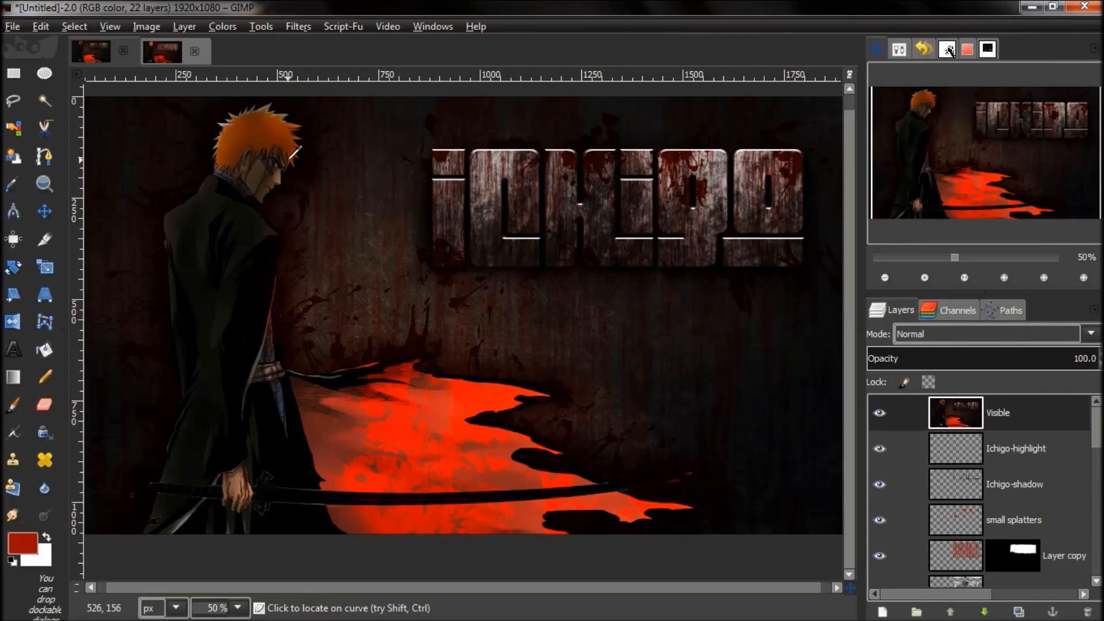
Step: Compare the result with the Ichigo wallpaper.xcf version and the desktop wallpaper, and return to the untitled image
click(163, 58)
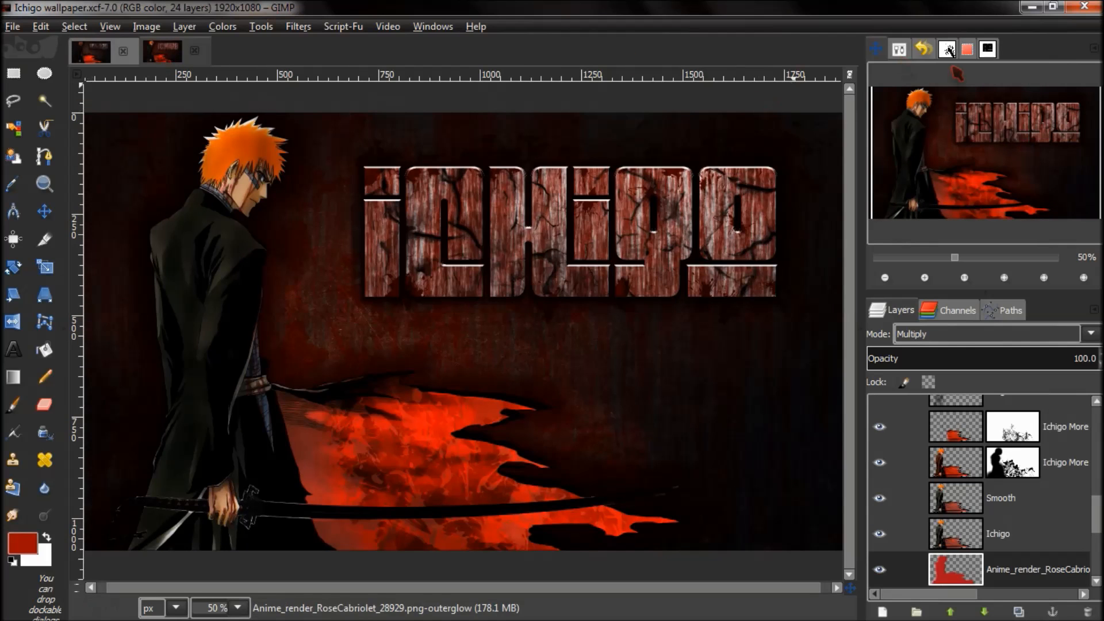
click(1048, 8)
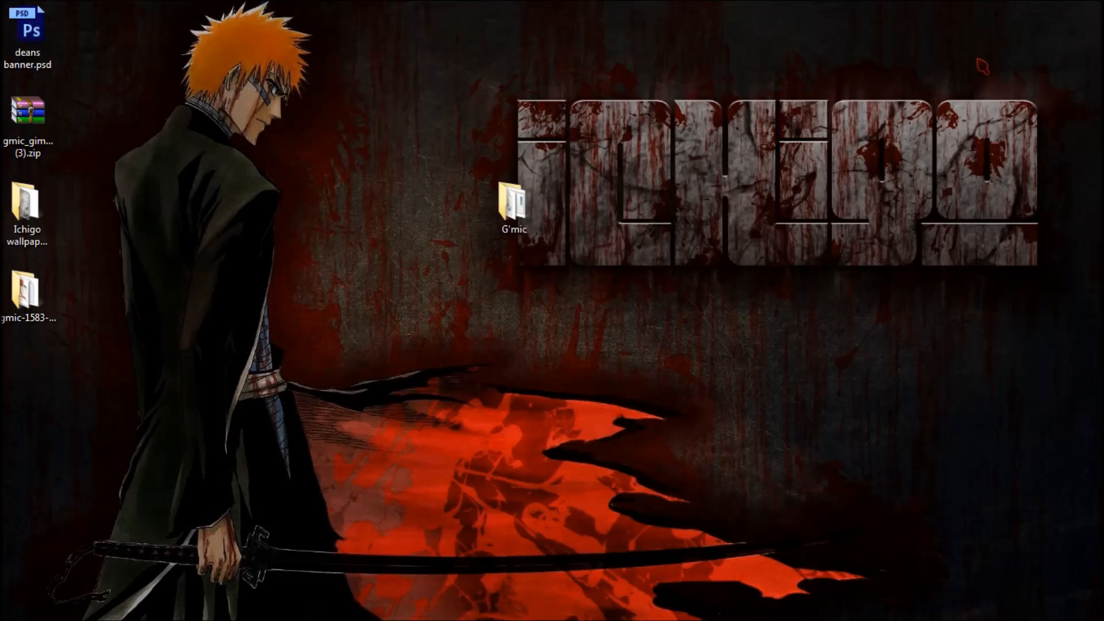
mouse_move(800, 619)
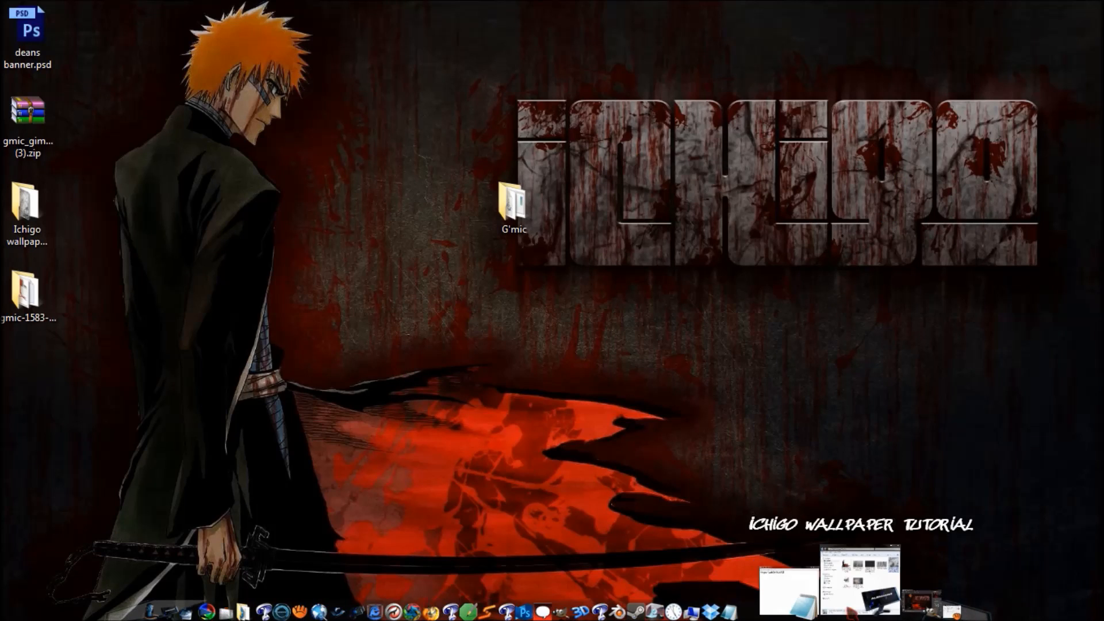
click(823, 569)
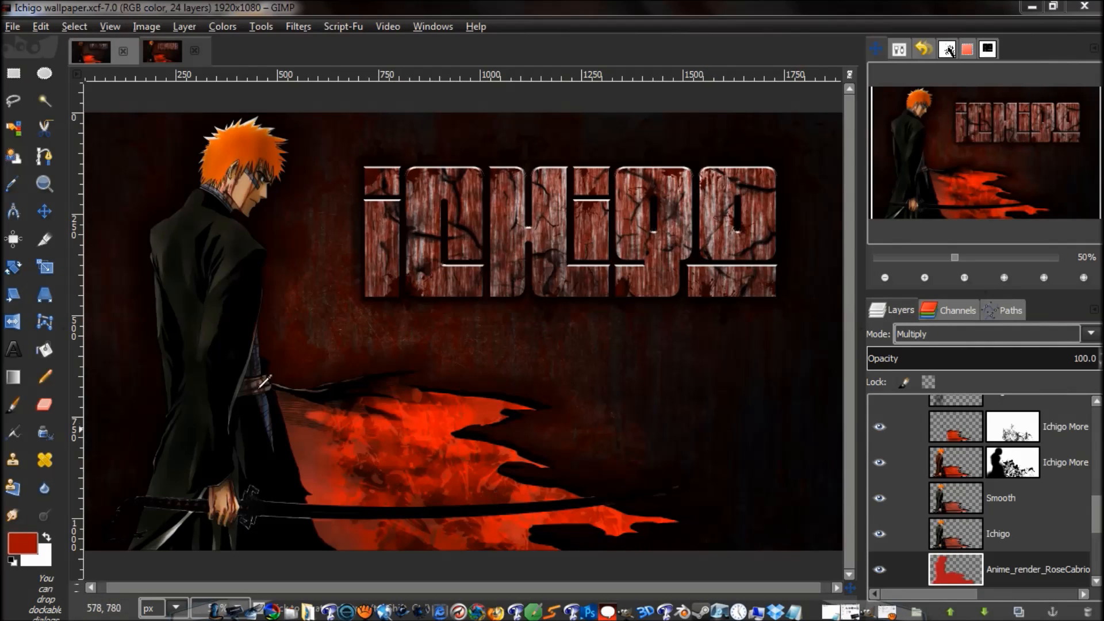
click(160, 53)
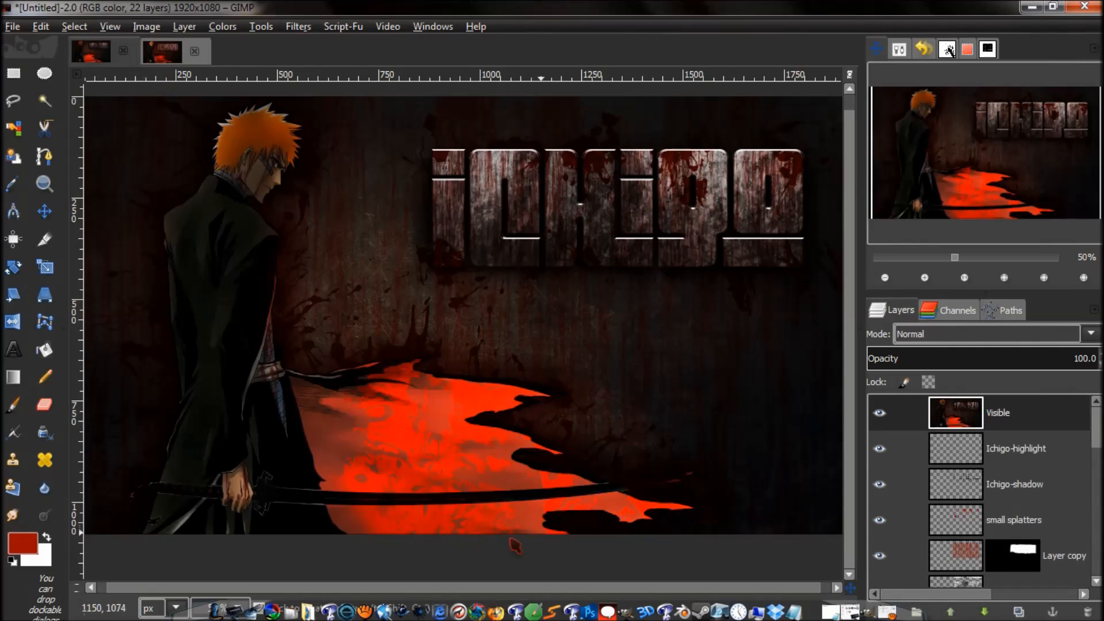